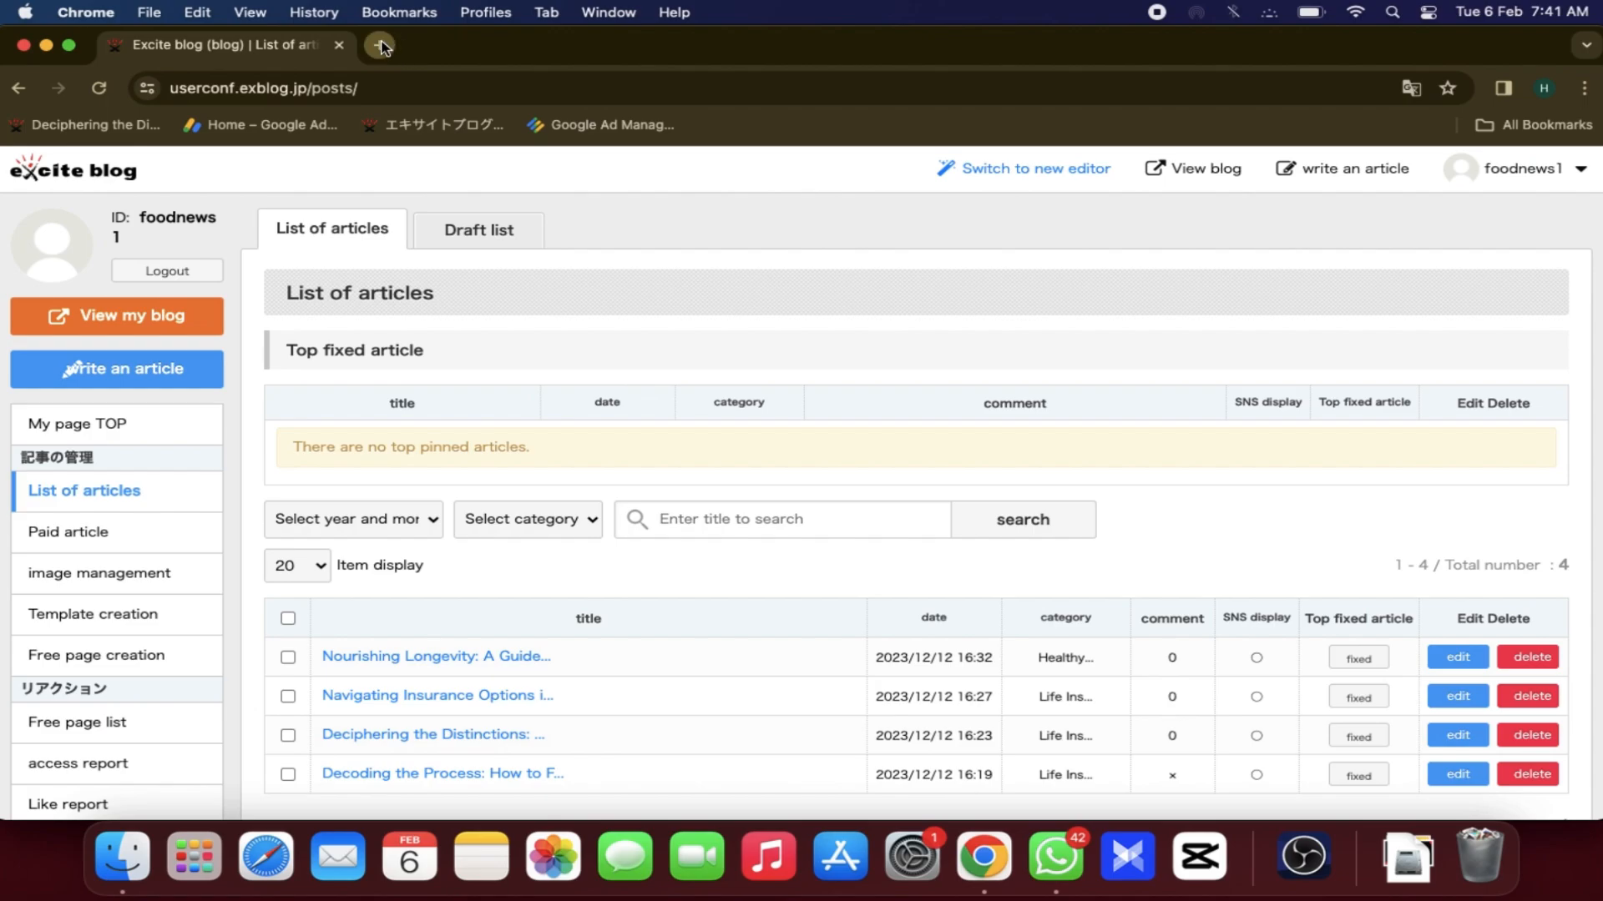
- Open the bookmarked Google Ad Manager Sites page in a new browser tab and dismiss the What's new notice
{"action": "left_click", "coordinate": [381, 46]}
{"action": "left_click", "coordinate": [601, 125]}
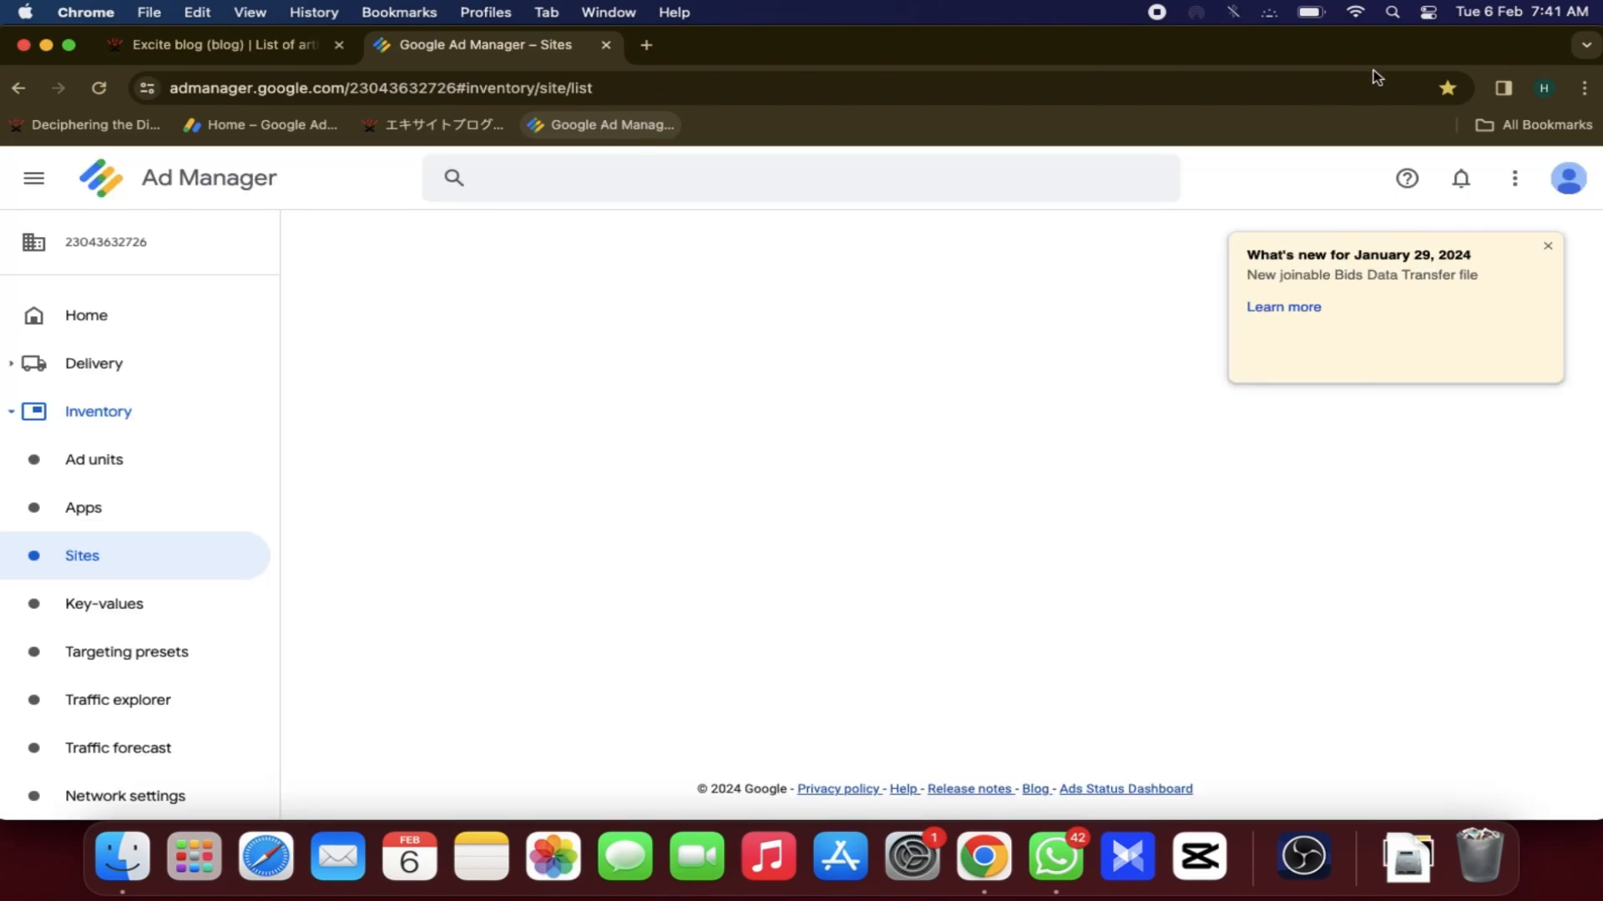
{"action": "left_click", "coordinate": [1547, 247]}
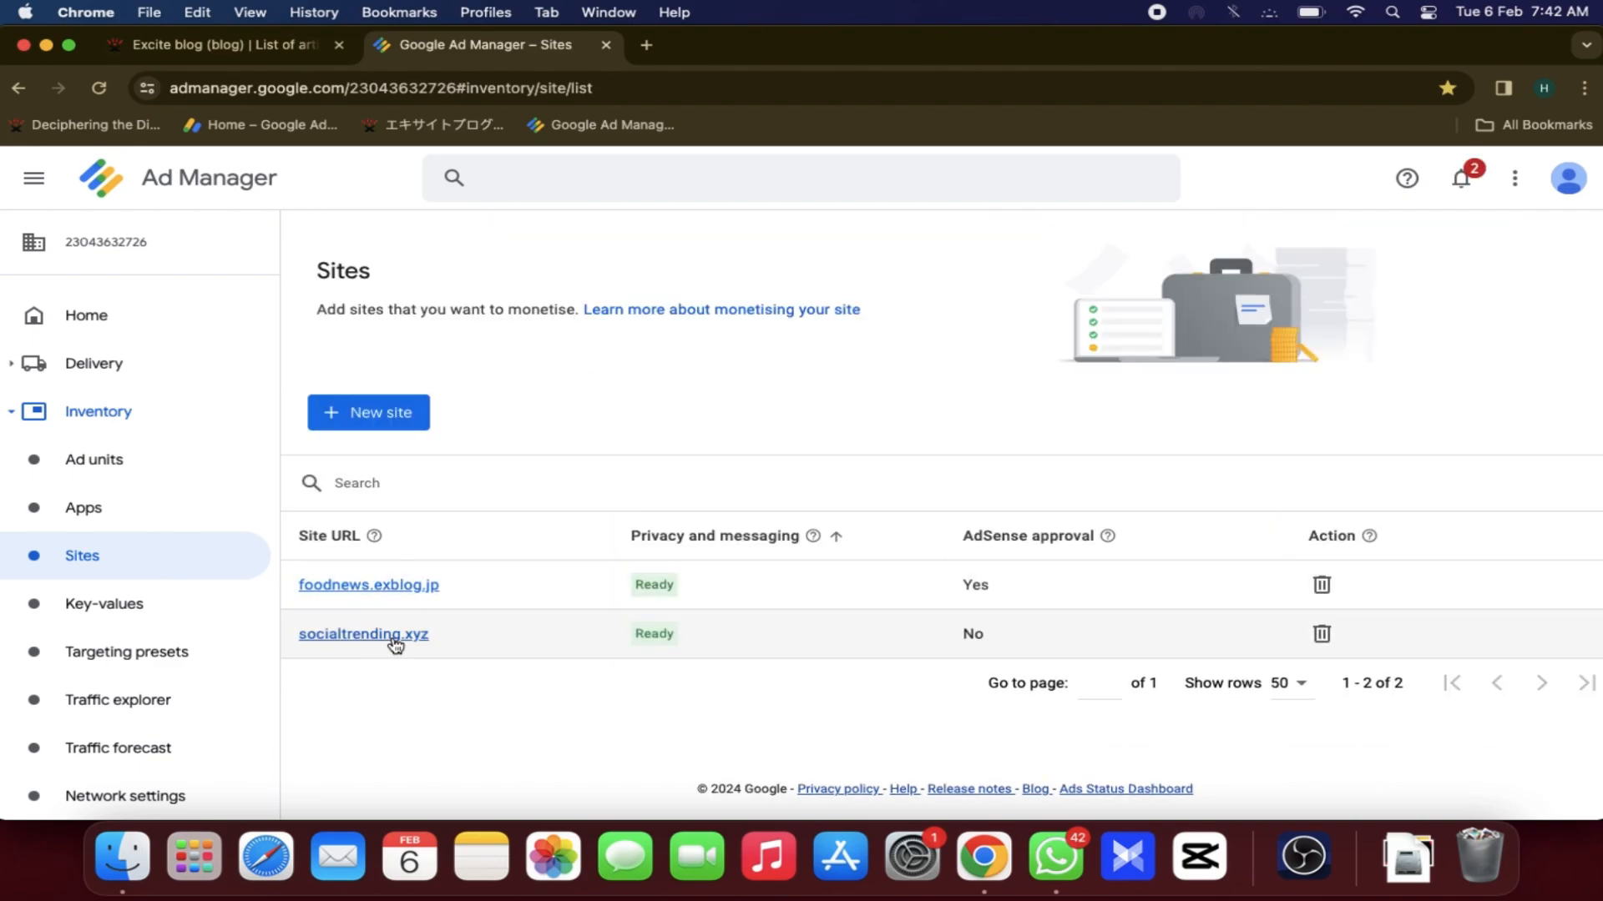
- Sort the sites by AdSense approval and delete the unapproved site socialtrending.xyz
{"action": "left_click", "coordinate": [1059, 555]}
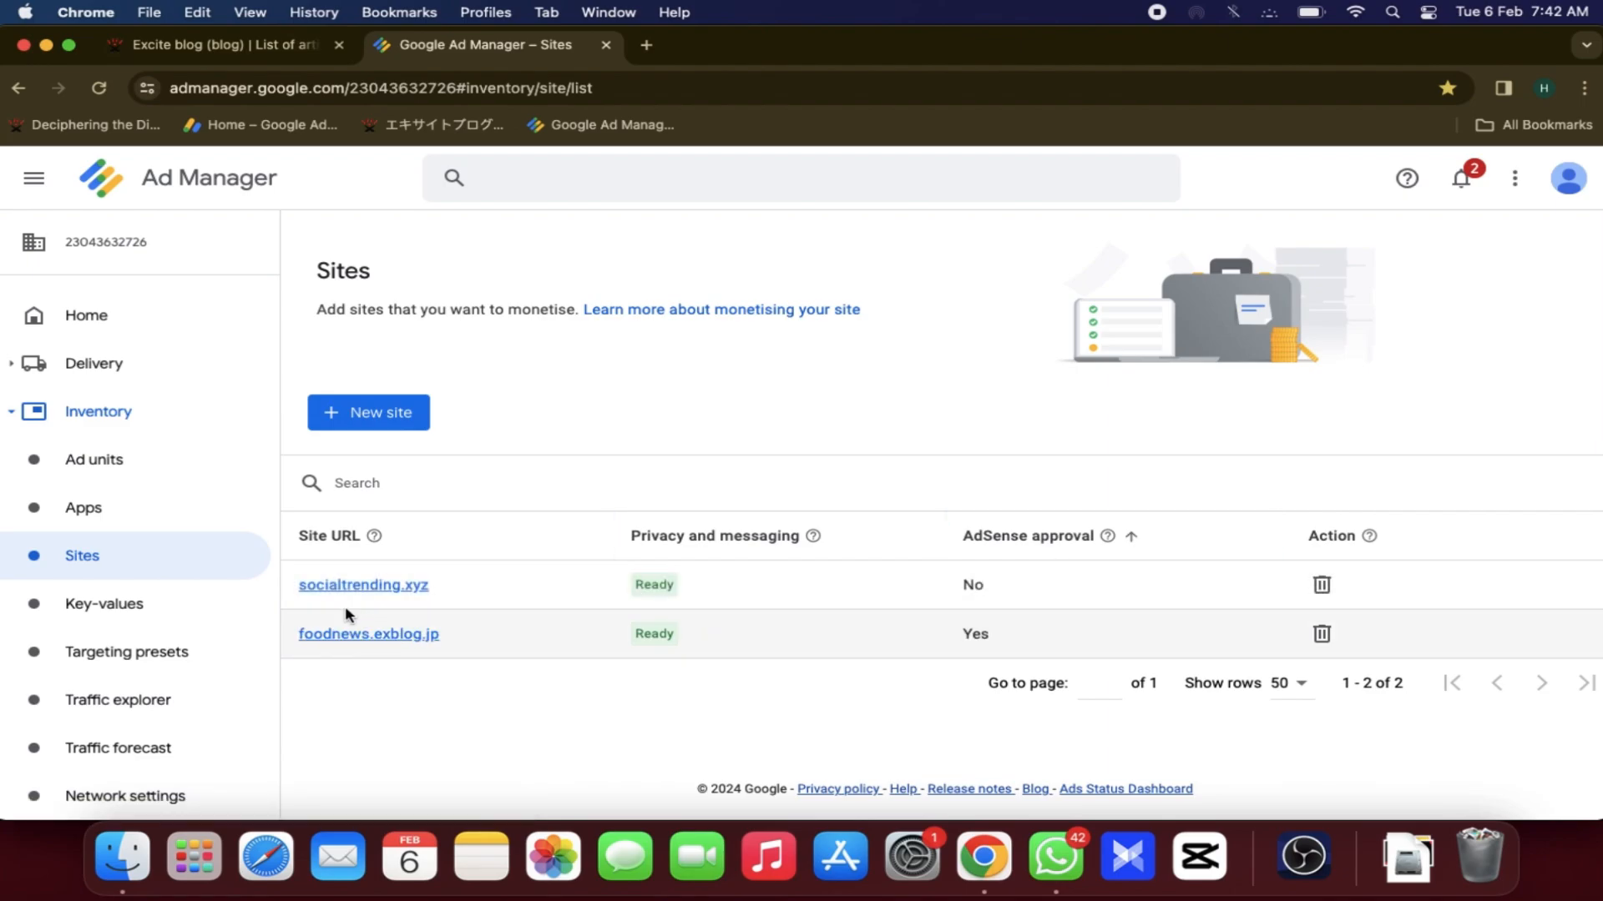
{"action": "left_click", "coordinate": [1324, 586]}
{"action": "left_click", "coordinate": [1017, 549]}
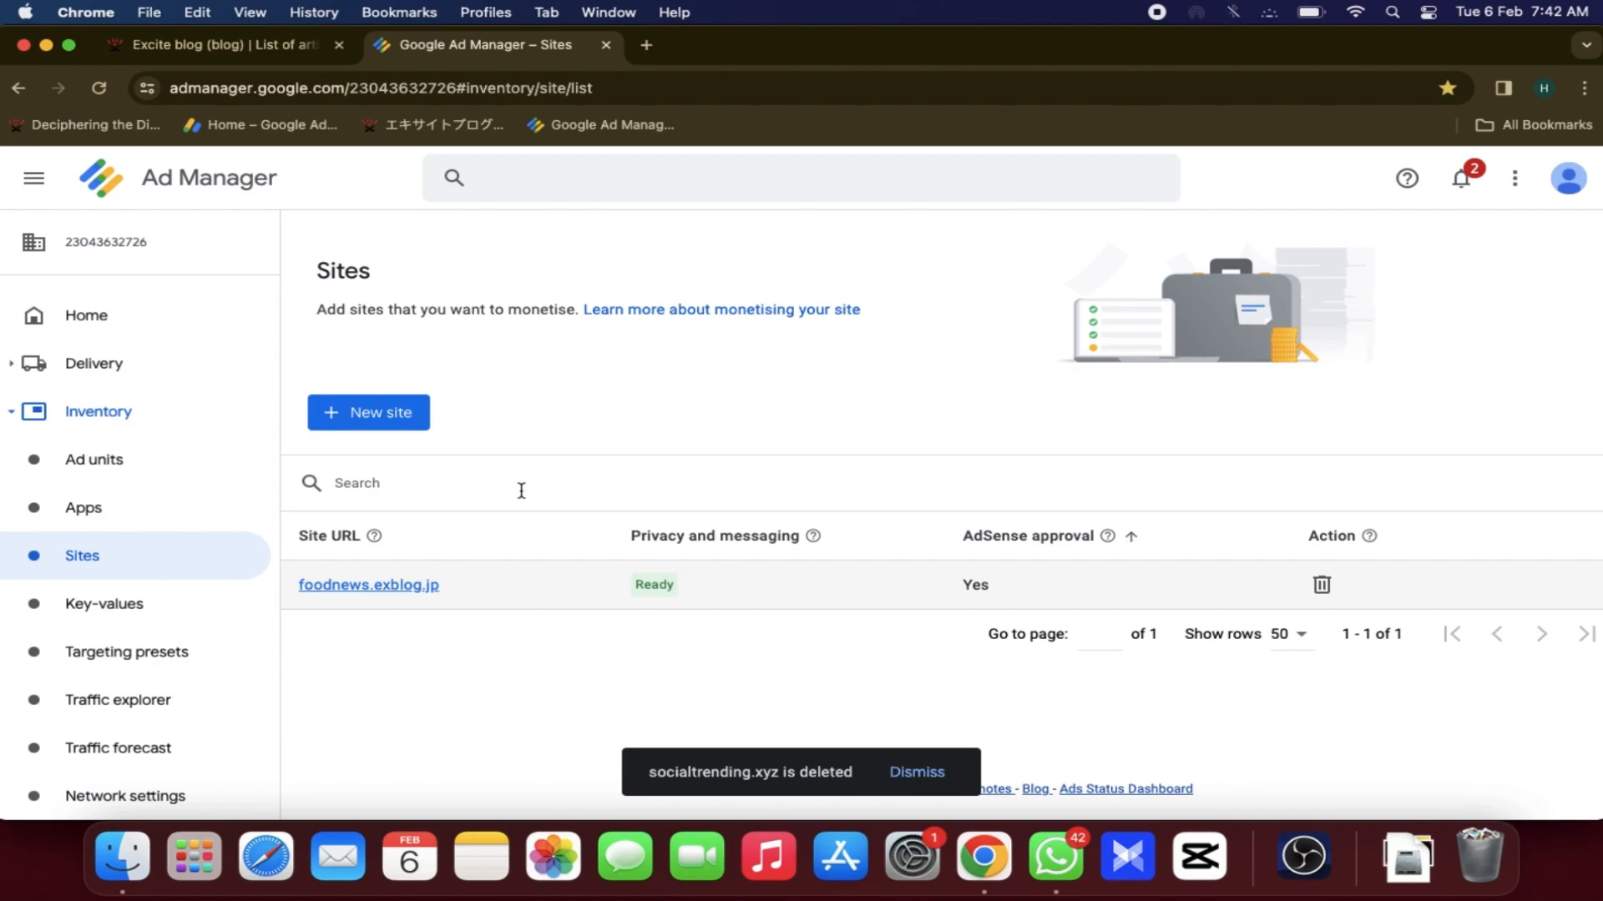
- Look over the cards on the network's Home overview dashboard
{"action": "left_click", "coordinate": [138, 304]}
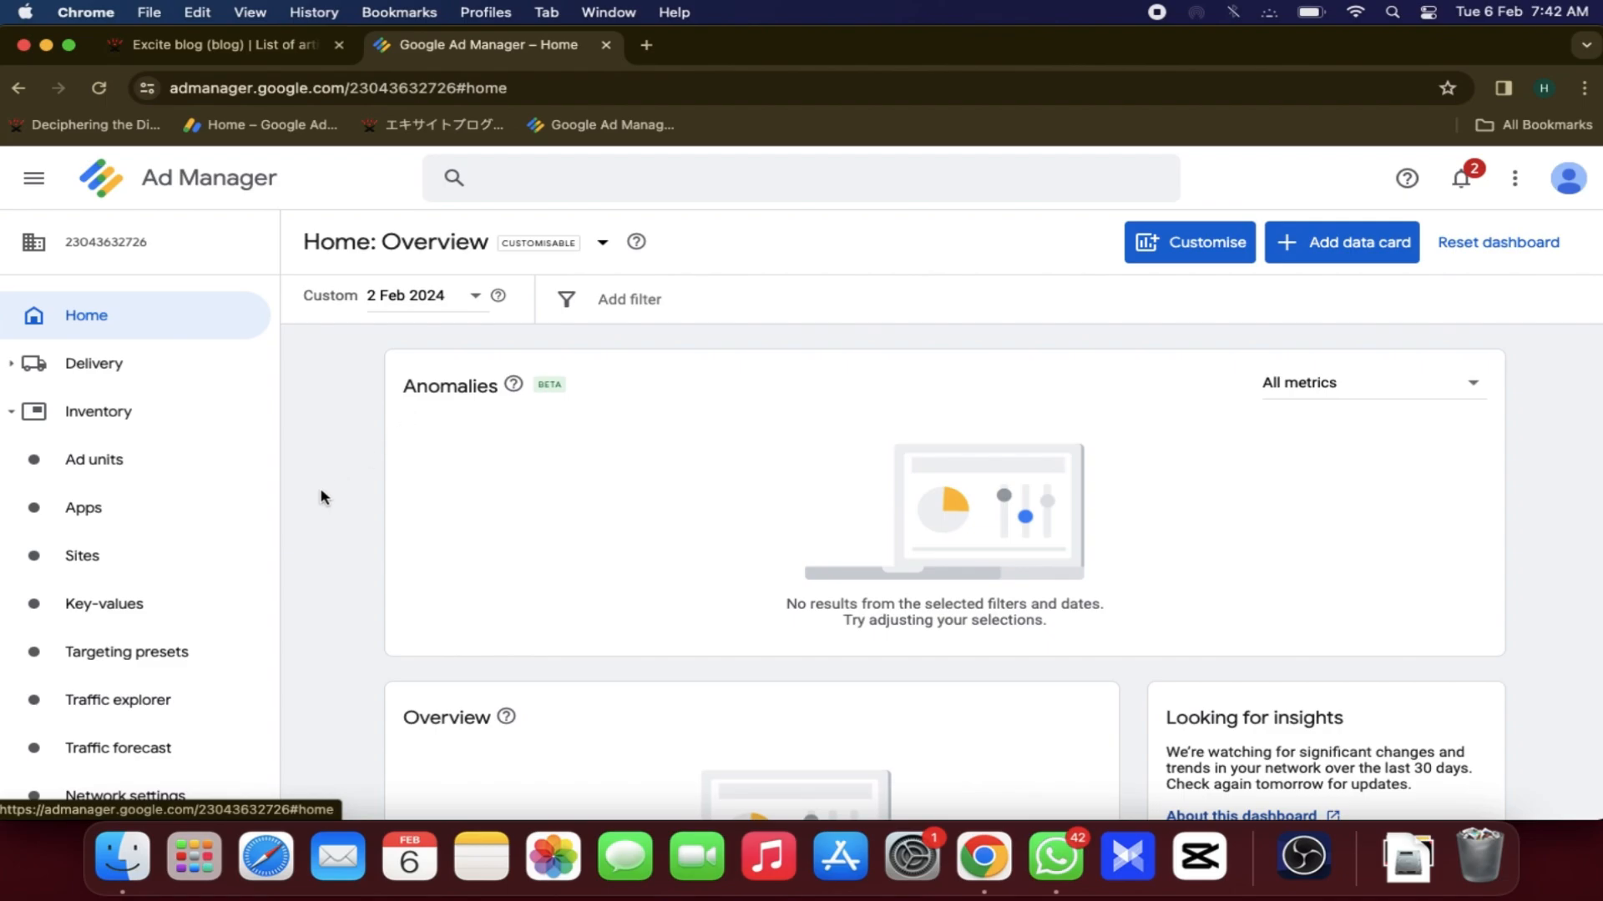
{"action": "scroll", "coordinate": [359, 494], "scroll_direction": "down", "scroll_amount": 5}
{"action": "scroll", "coordinate": [359, 494], "scroll_direction": "down", "scroll_amount": 1}
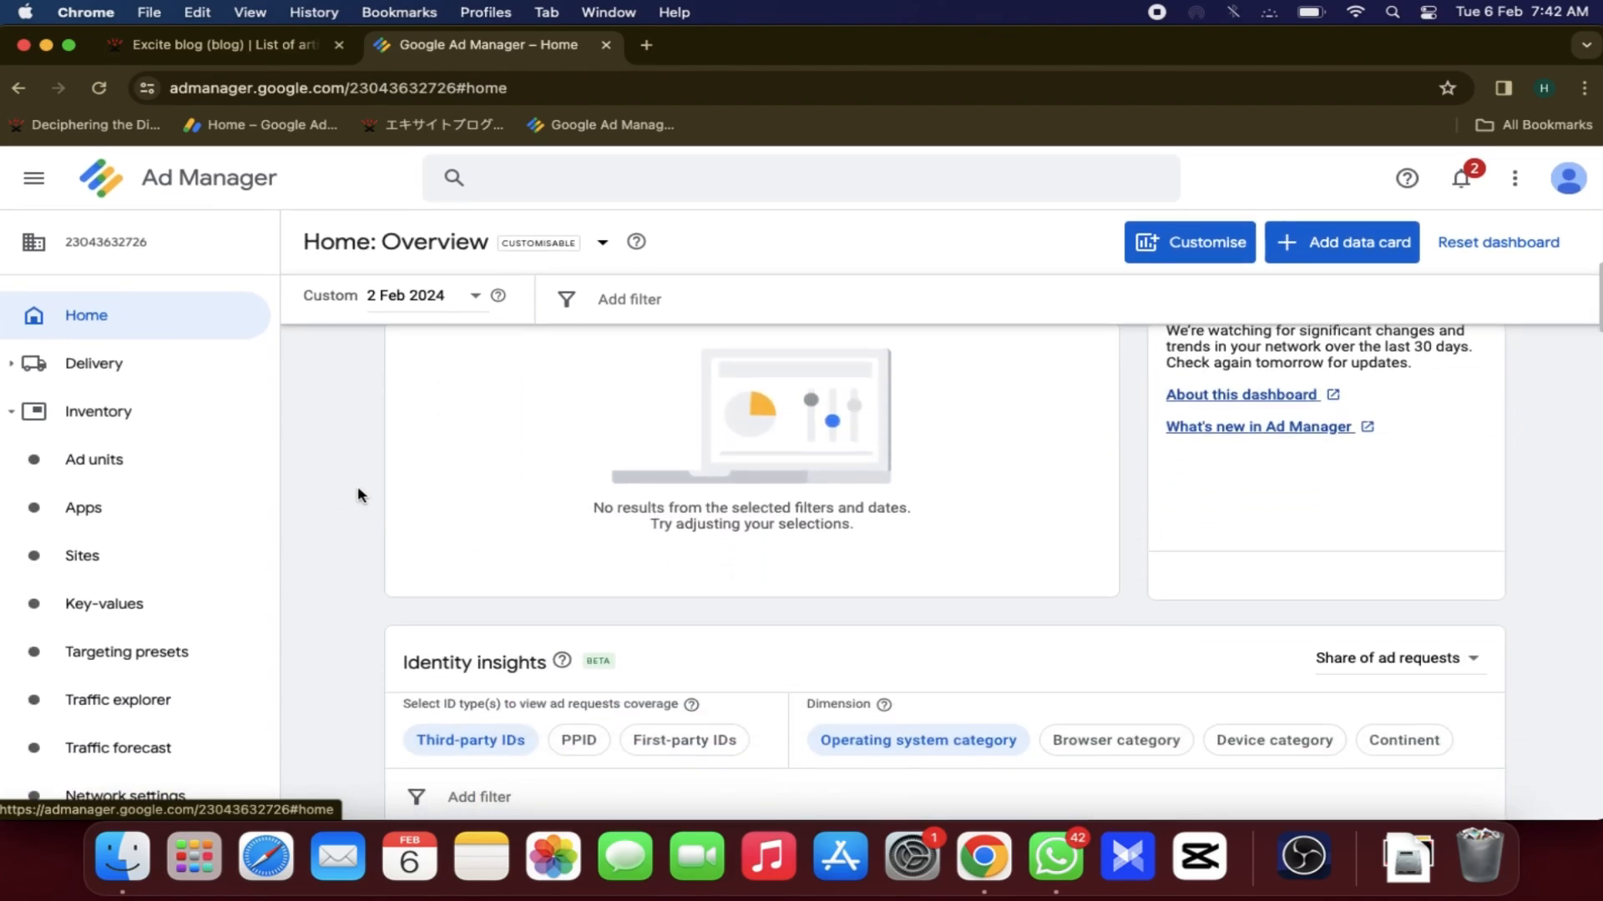
{"action": "scroll", "coordinate": [359, 494], "scroll_direction": "up", "scroll_amount": 1}
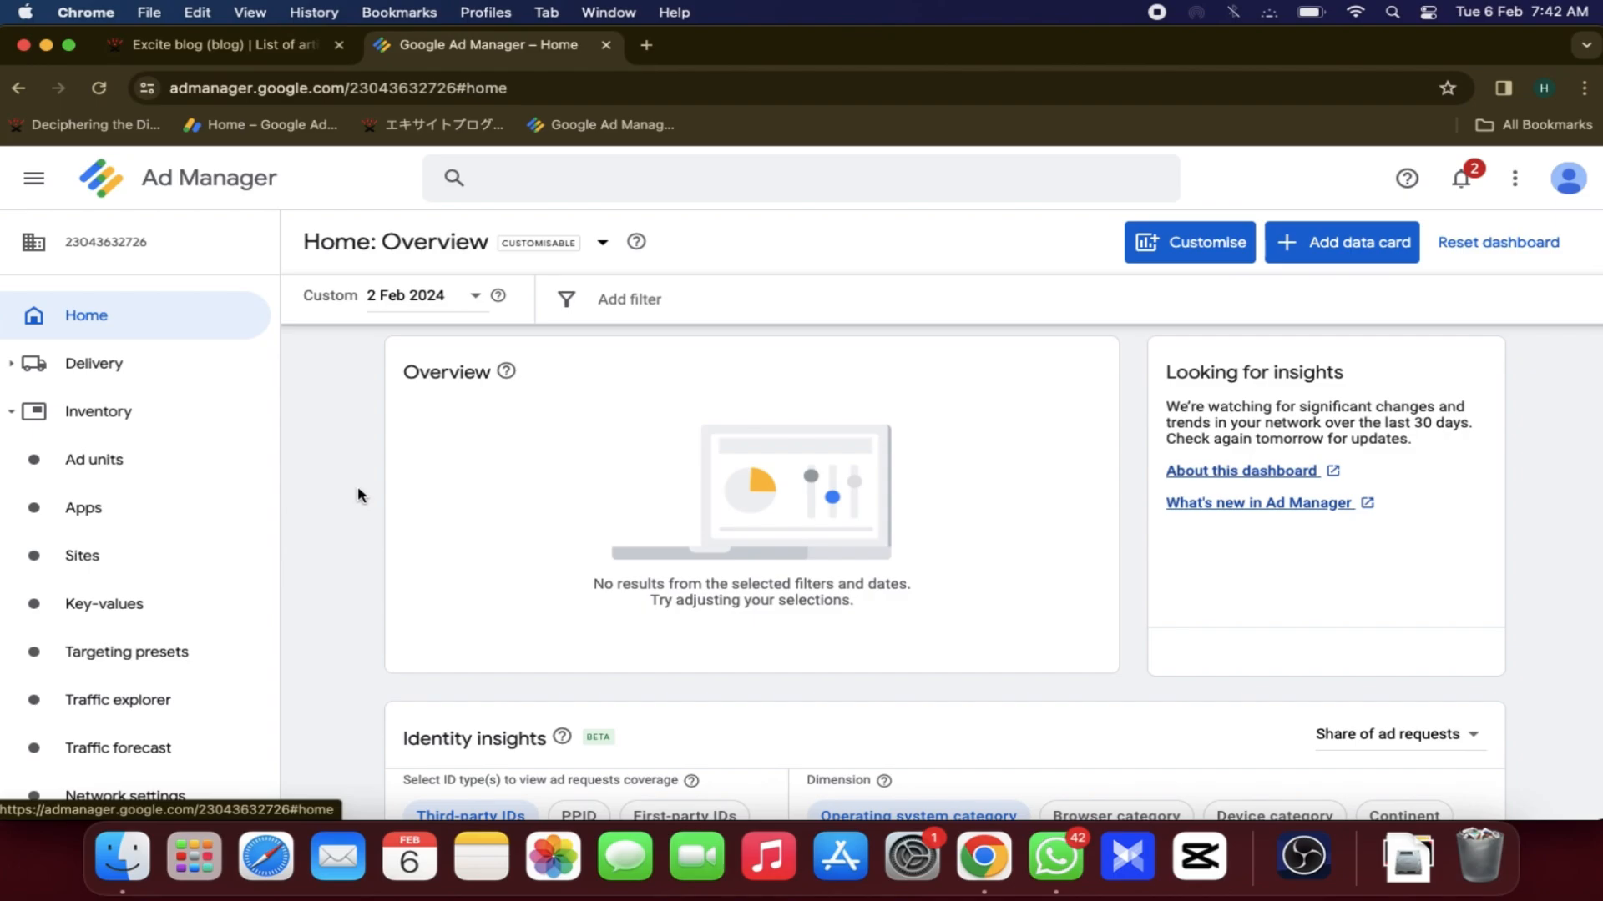
{"action": "scroll", "coordinate": [358, 488], "scroll_direction": "up", "scroll_amount": 2}
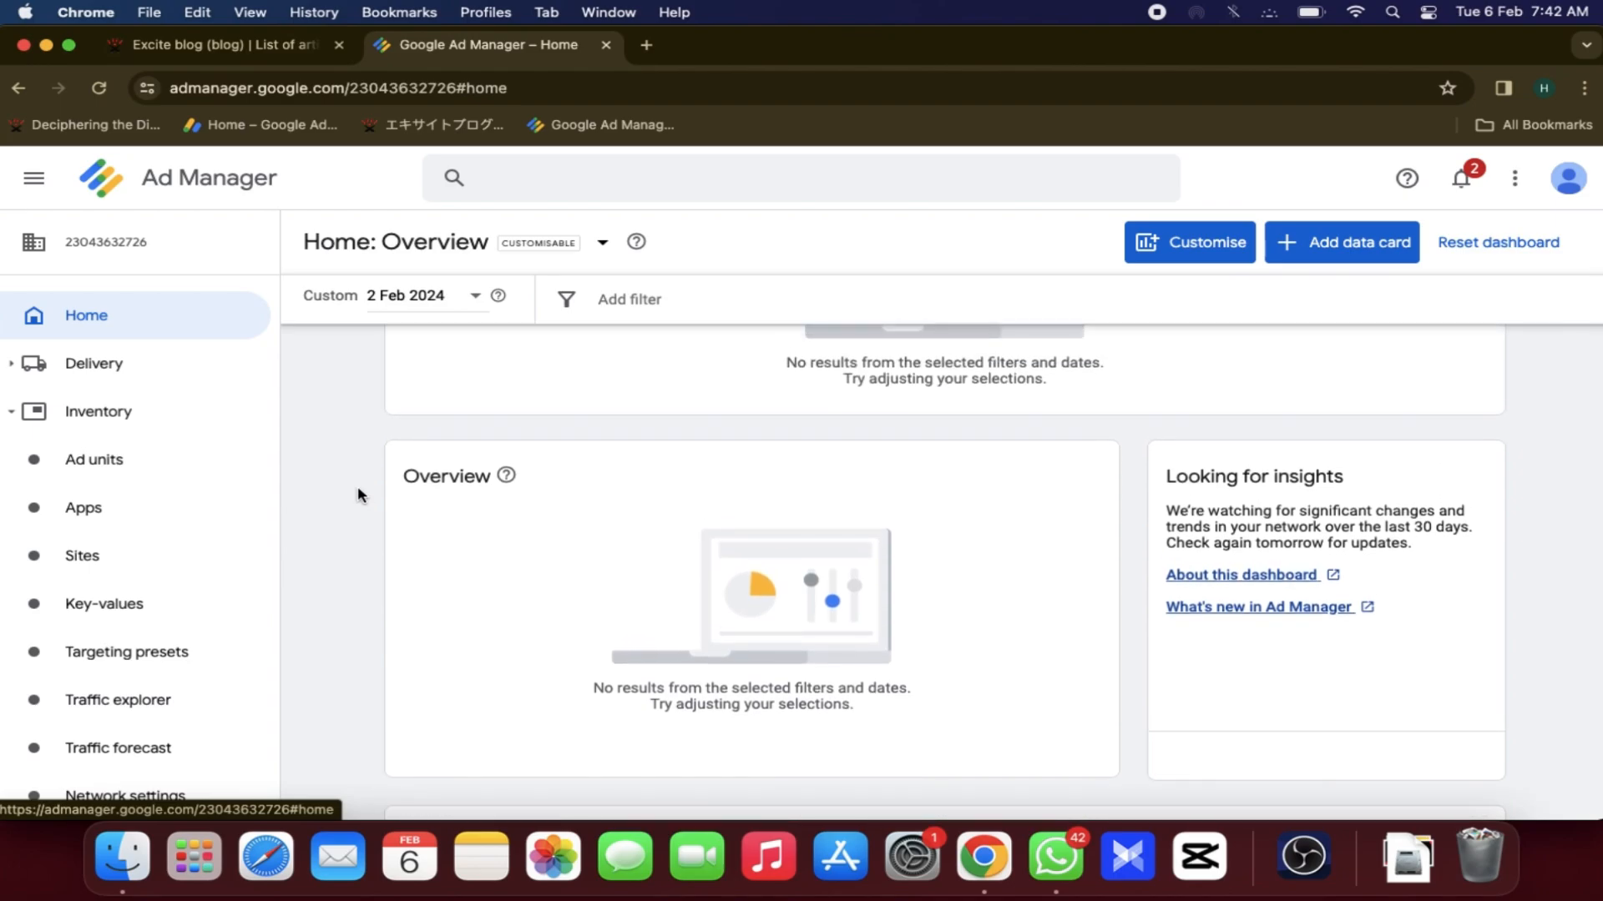
- Check the parent publisher's invitation status and the Ad Exchange setup in the Multiple Customer Management admin section
{"action": "scroll", "coordinate": [43, 504], "scroll_direction": "down", "scroll_amount": 5}
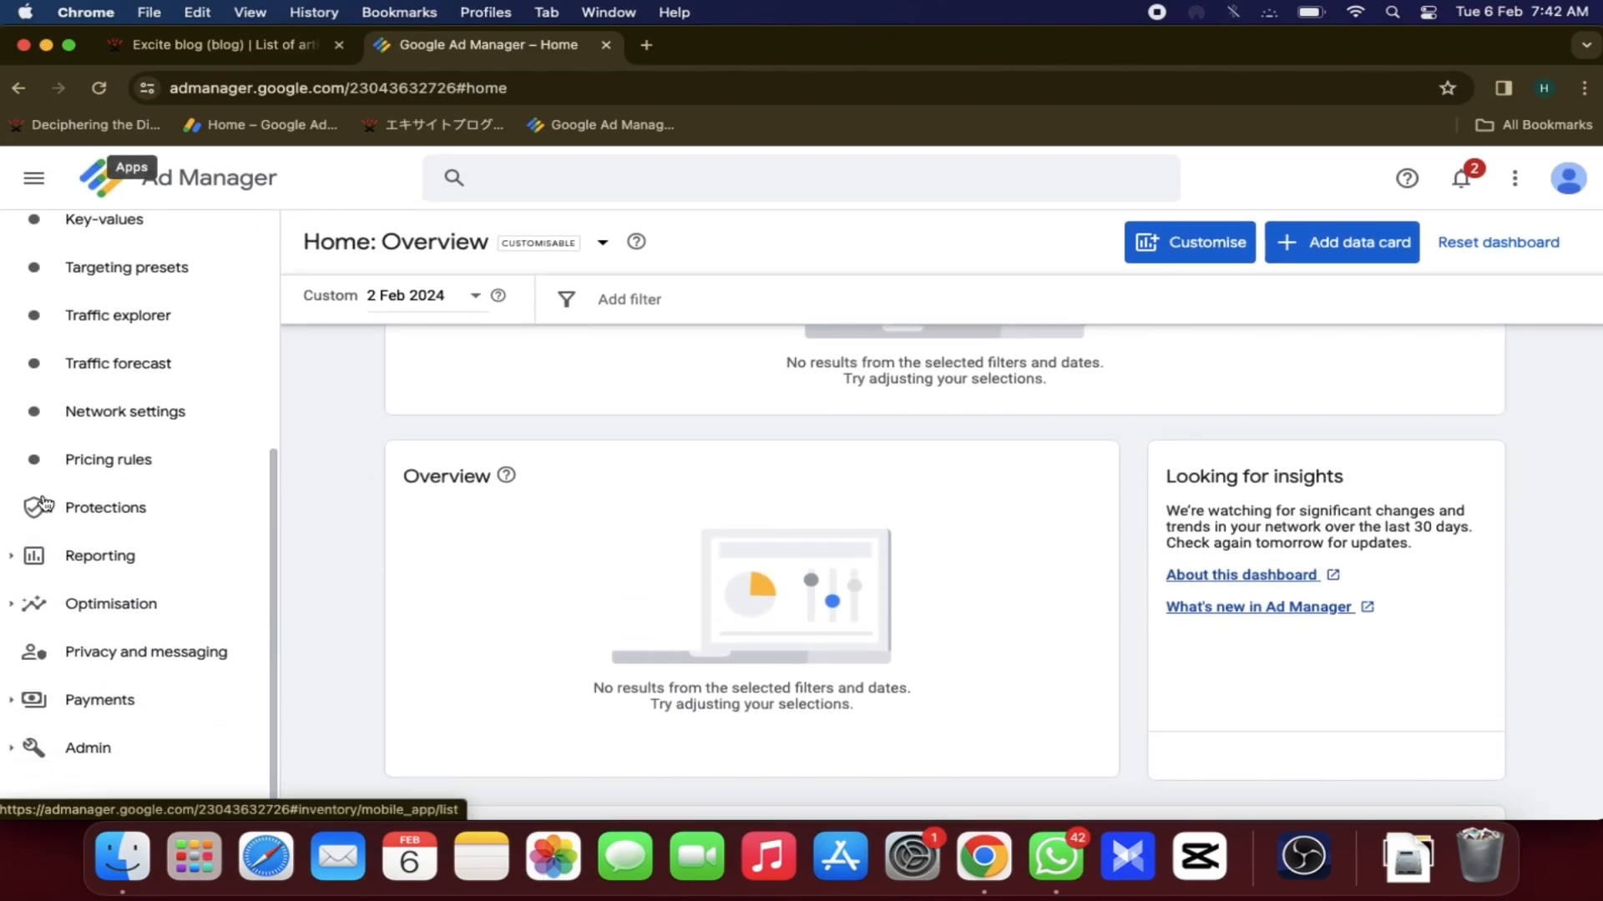
{"action": "left_click", "coordinate": [118, 751]}
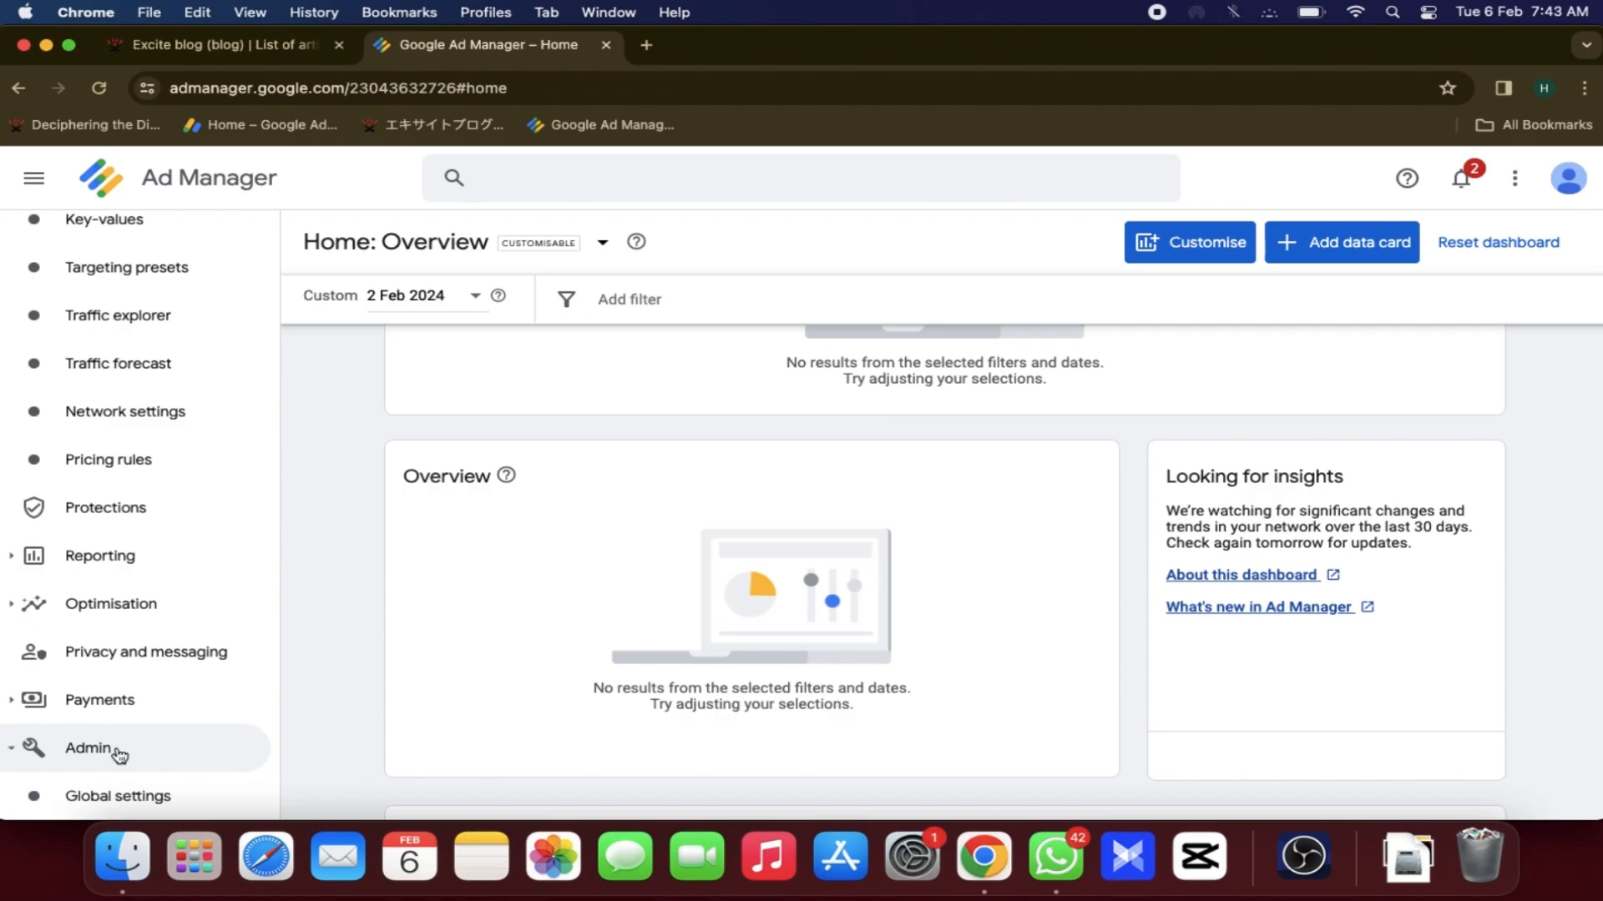
{"action": "scroll", "coordinate": [118, 750], "scroll_direction": "down", "scroll_amount": 6}
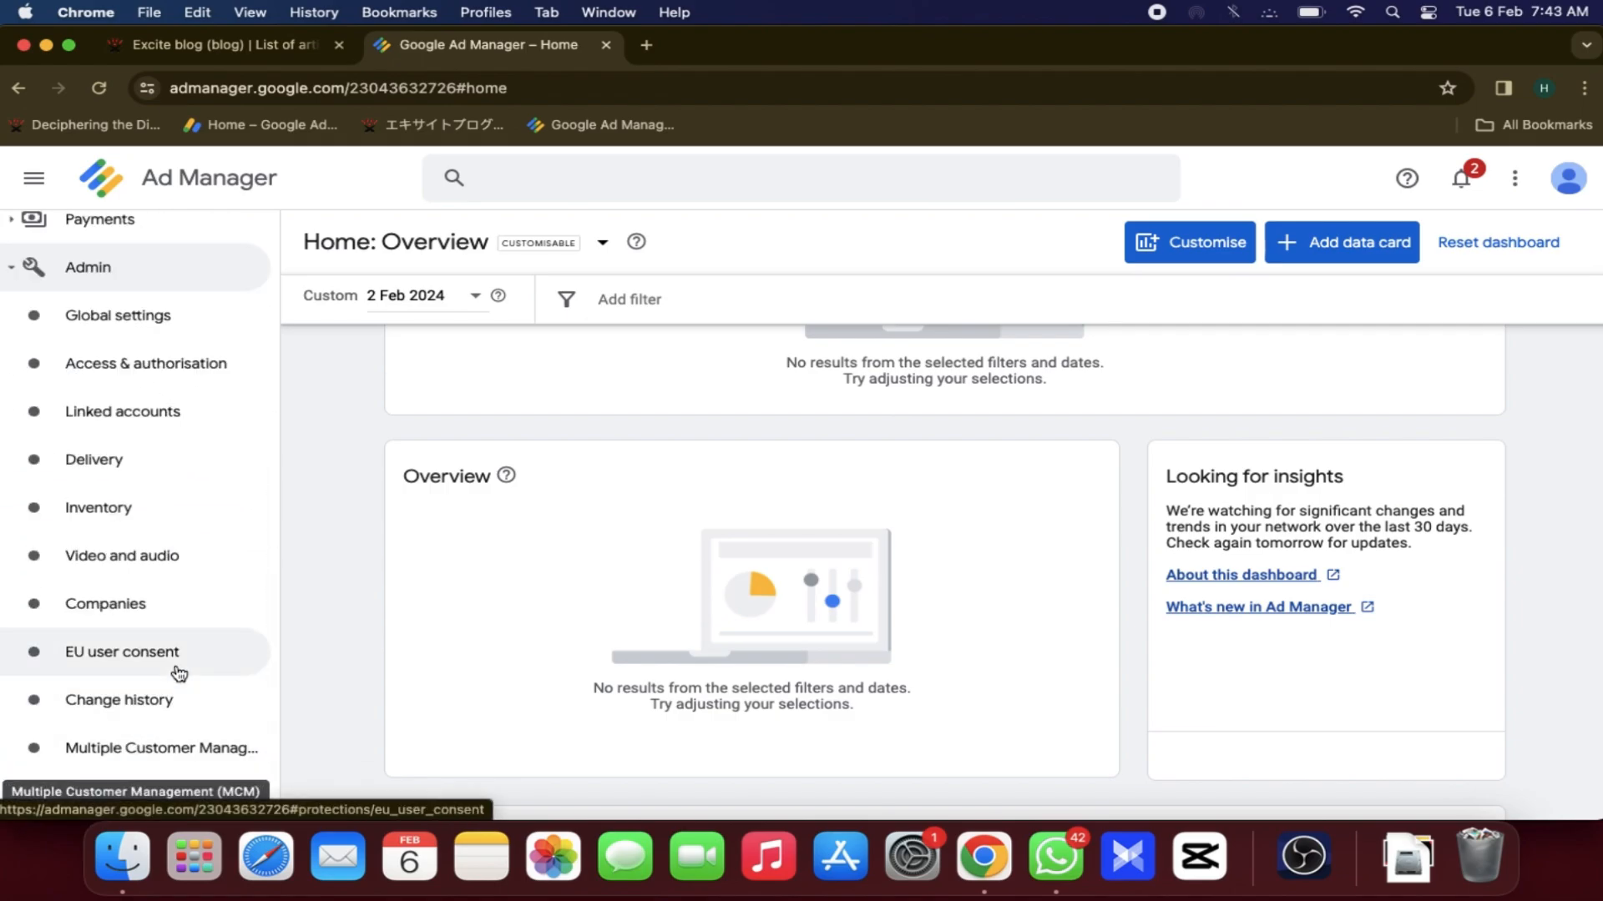
{"action": "left_click", "coordinate": [144, 754]}
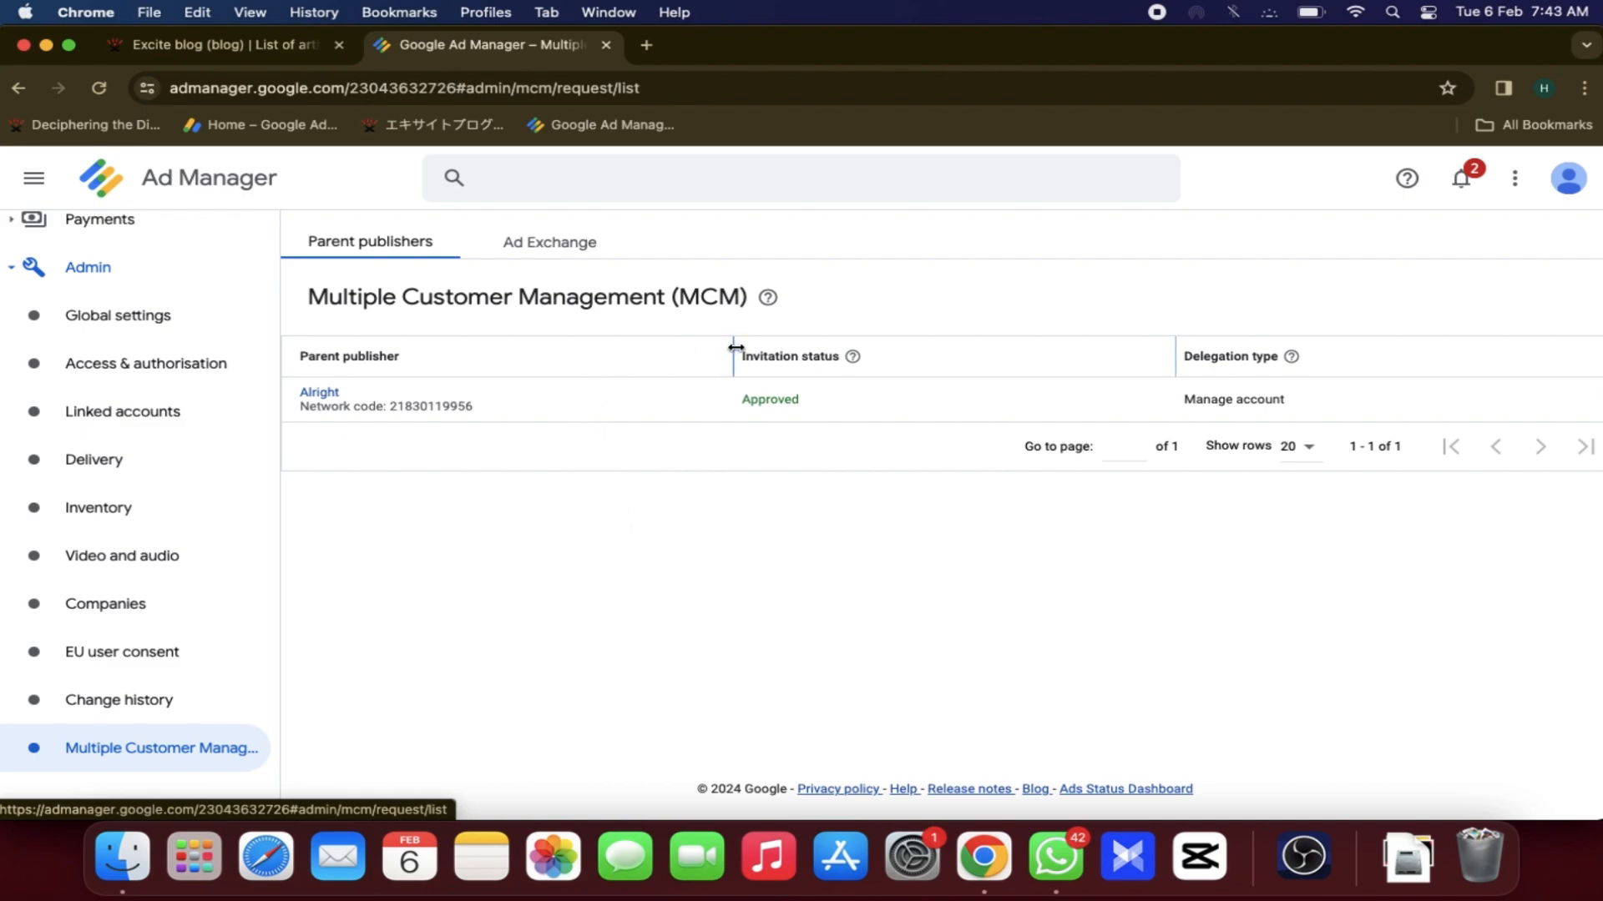
{"action": "left_click_drag", "start_coordinate": [736, 347], "coordinate": [668, 349]}
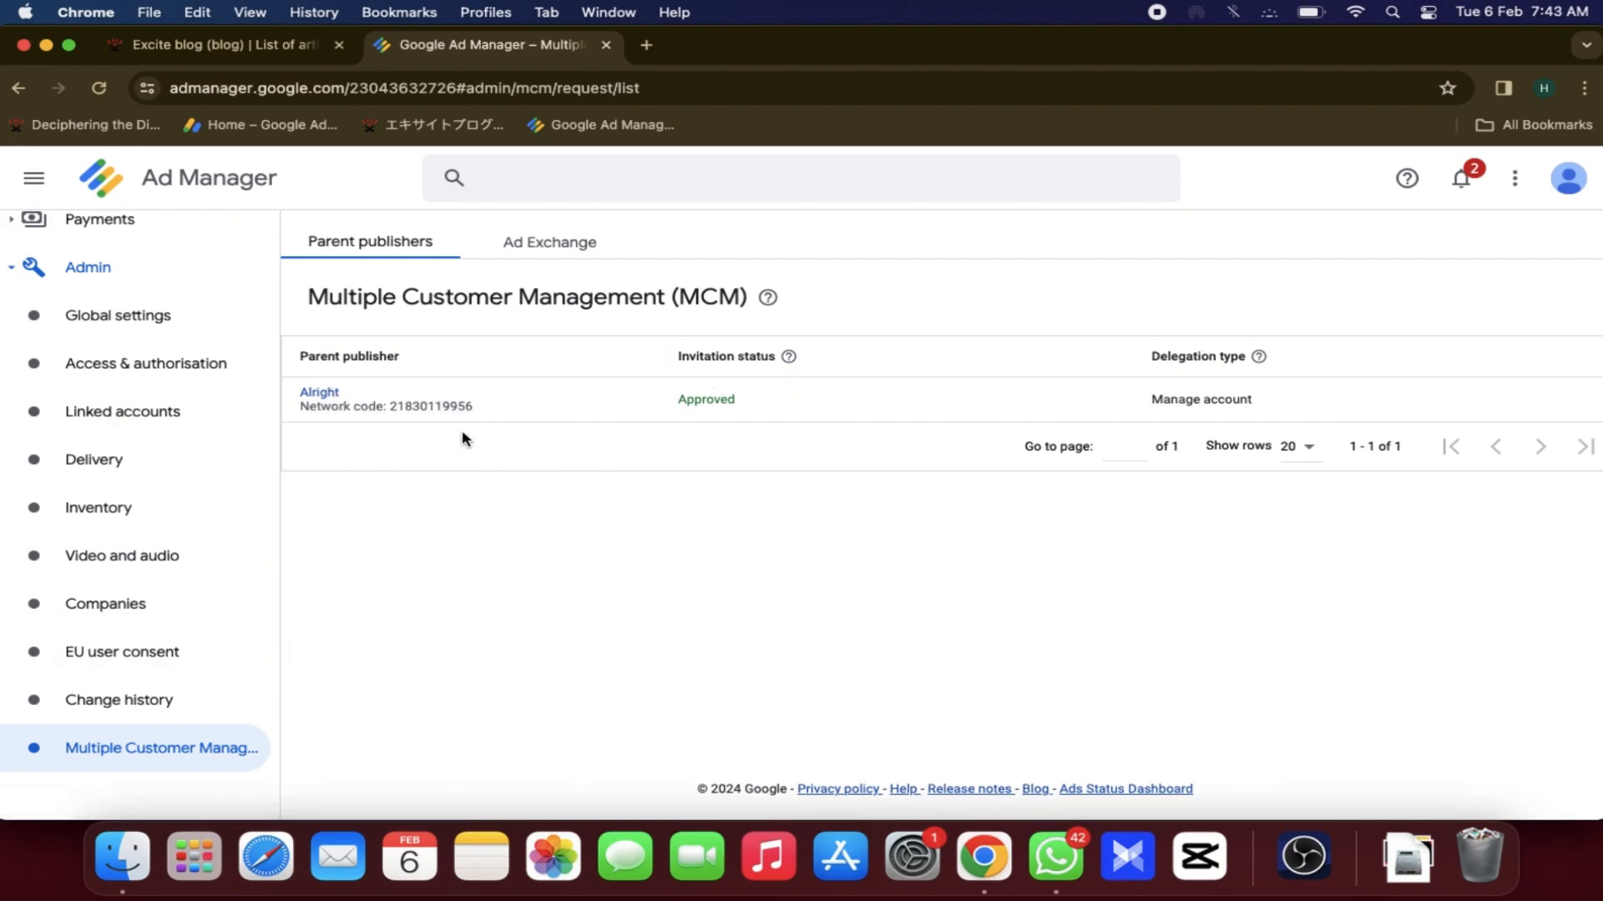
{"action": "left_click", "coordinate": [532, 243]}
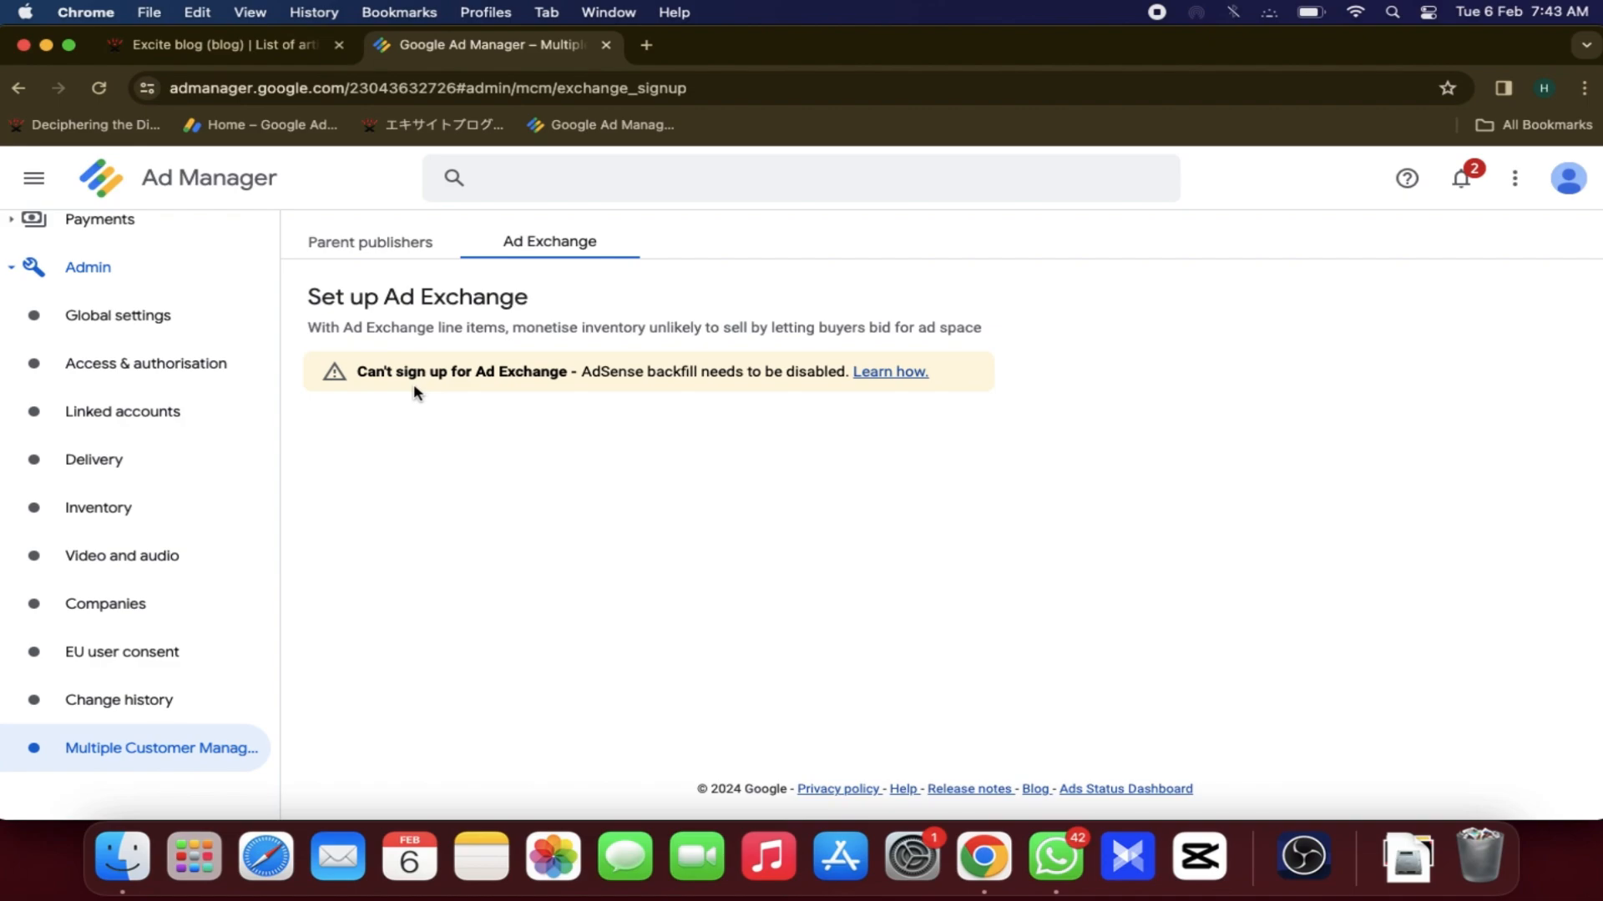
- Disable "Maximise revenue of unsold inventory with AdSense" in the inventory's network settings and save the change
{"action": "scroll", "coordinate": [136, 479], "scroll_direction": "up", "scroll_amount": 3}
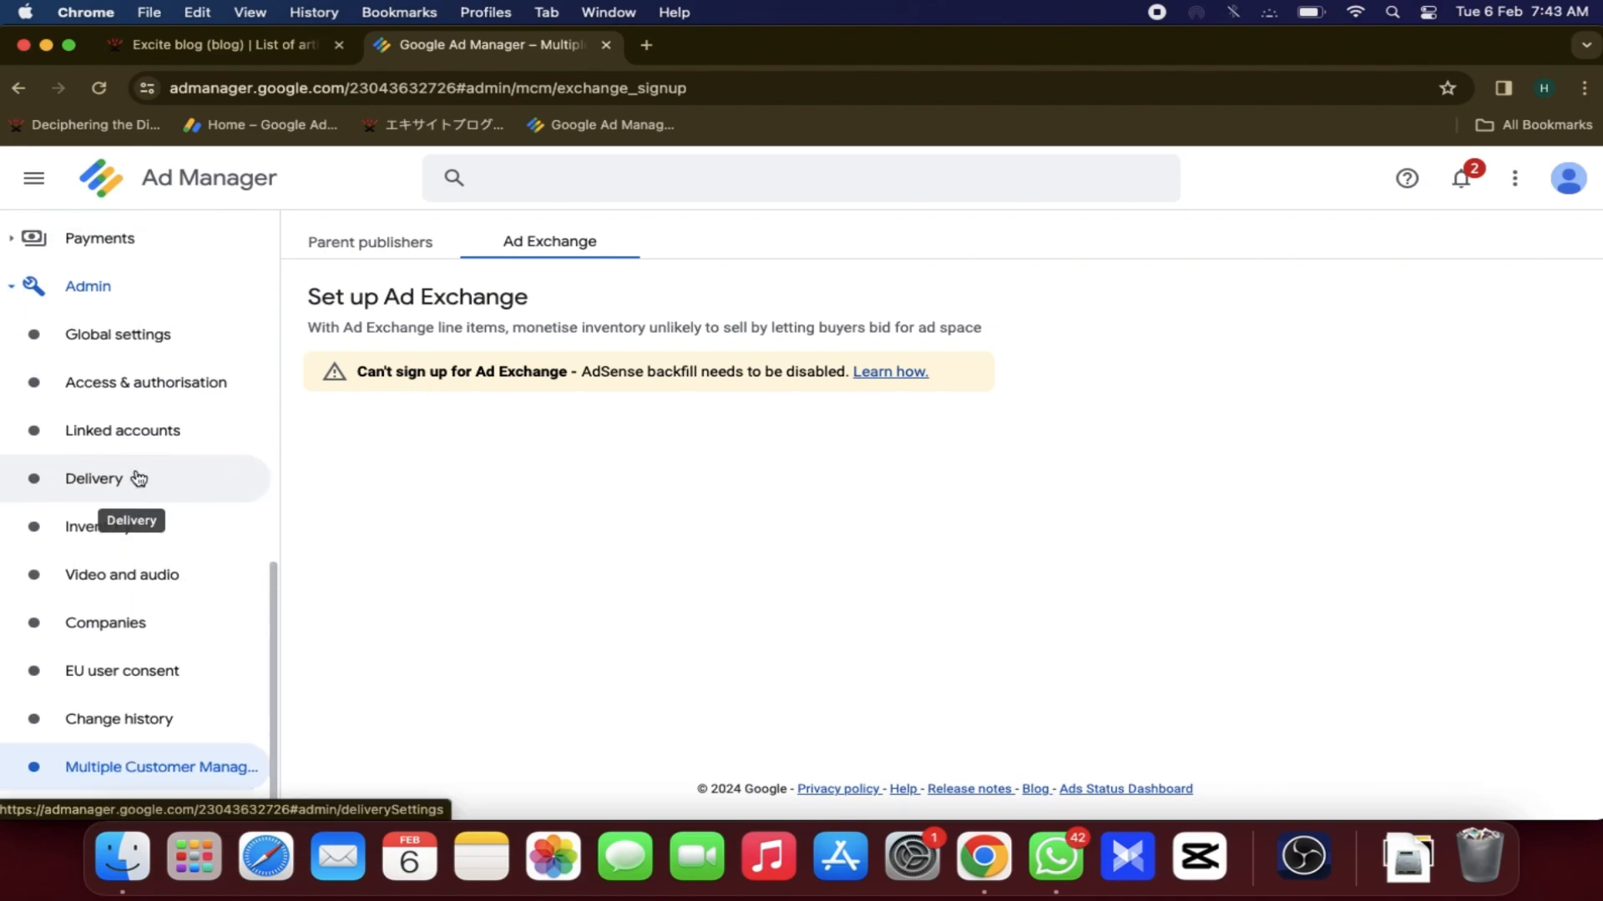
{"action": "scroll", "coordinate": [138, 478], "scroll_direction": "up", "scroll_amount": 3}
{"action": "scroll", "coordinate": [137, 478], "scroll_direction": "down", "scroll_amount": 5}
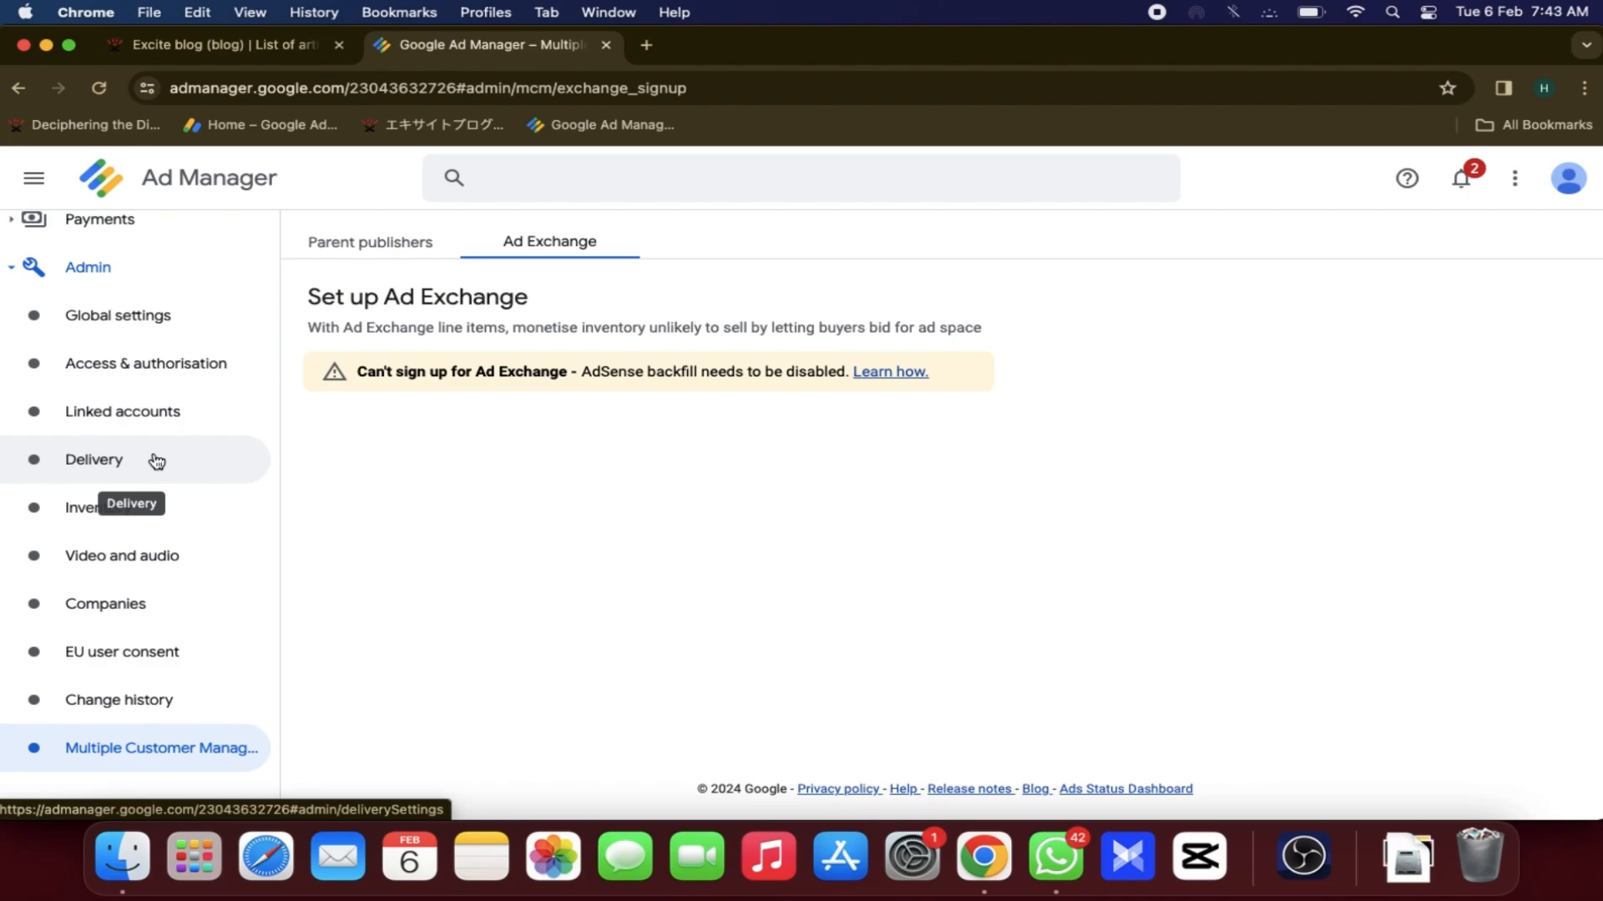
{"action": "scroll", "coordinate": [156, 461], "scroll_direction": "up", "scroll_amount": 8}
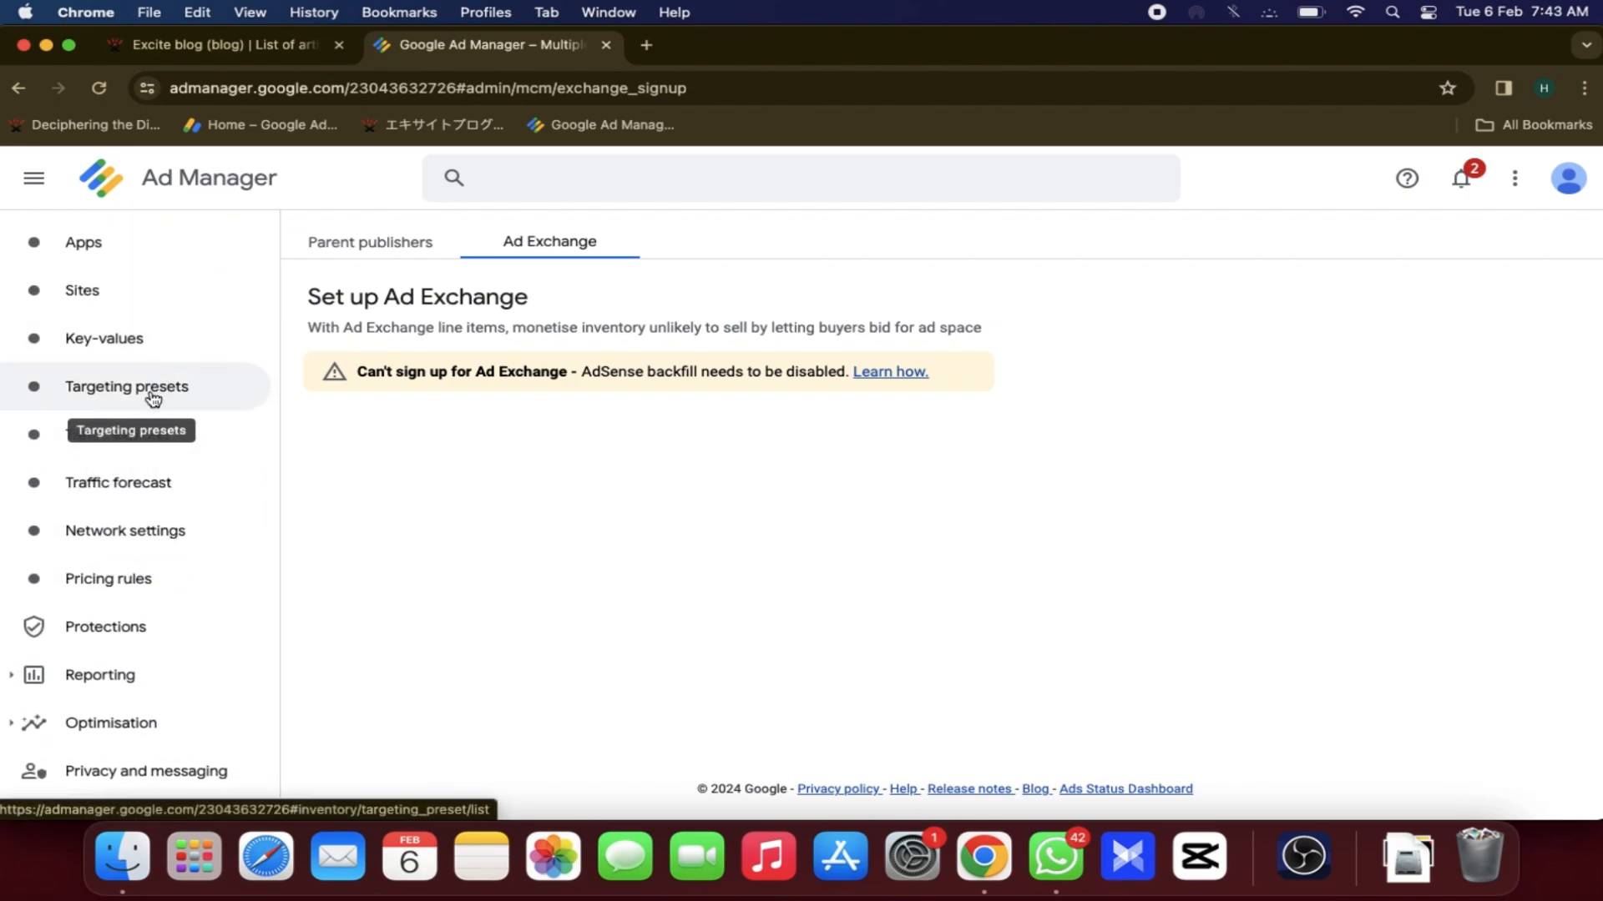
{"action": "left_click", "coordinate": [126, 535]}
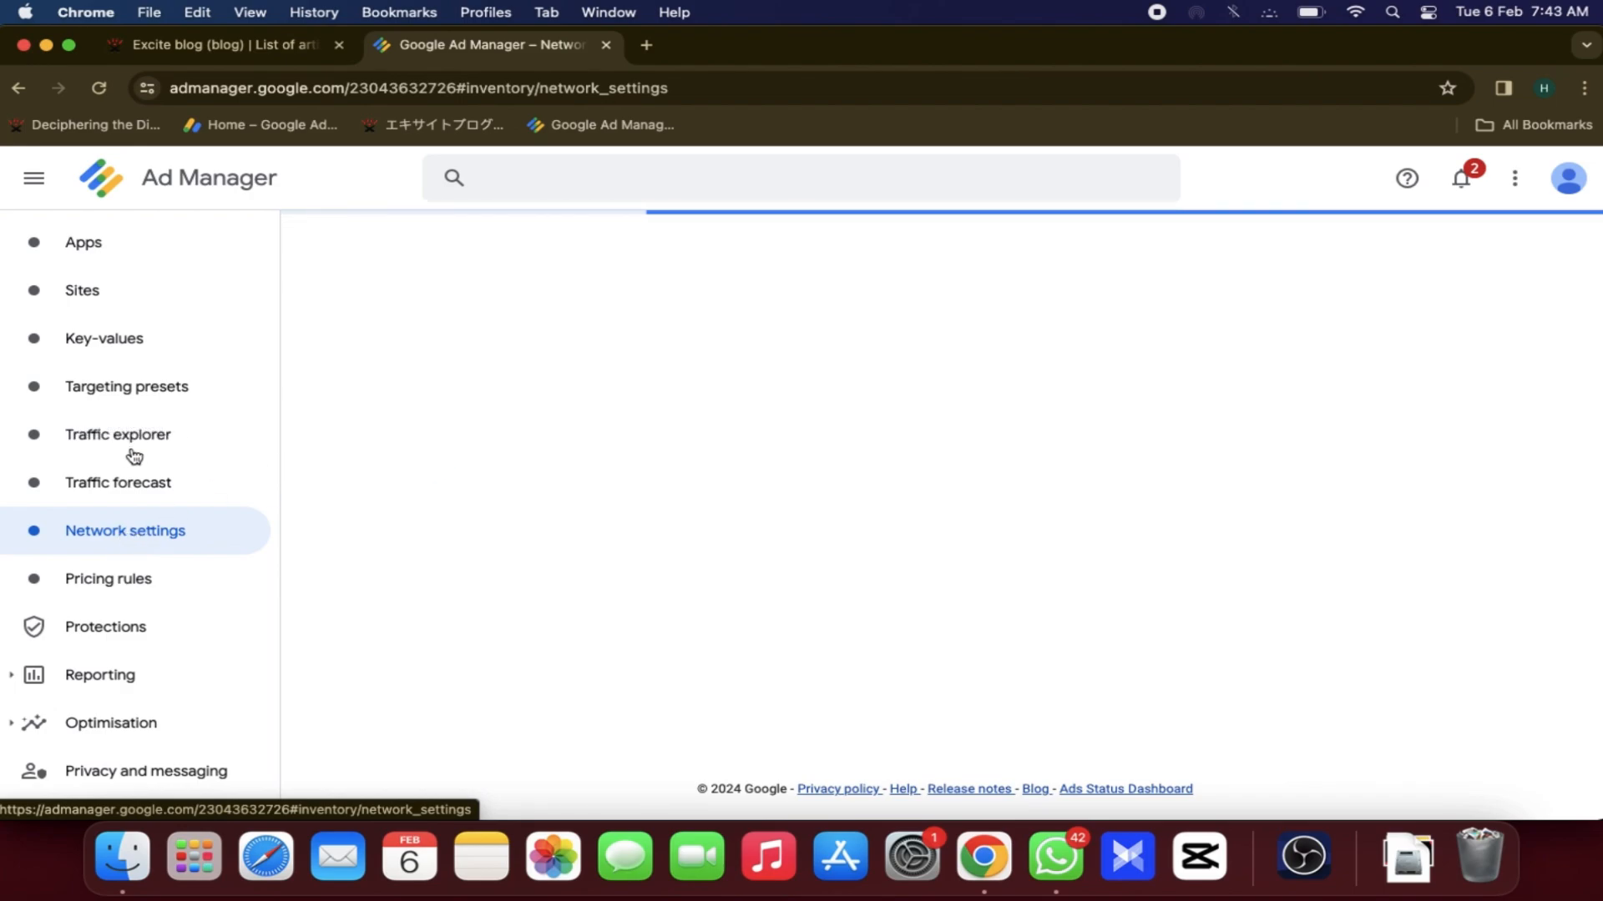
{"action": "scroll", "coordinate": [133, 455], "scroll_direction": "up", "scroll_amount": 3}
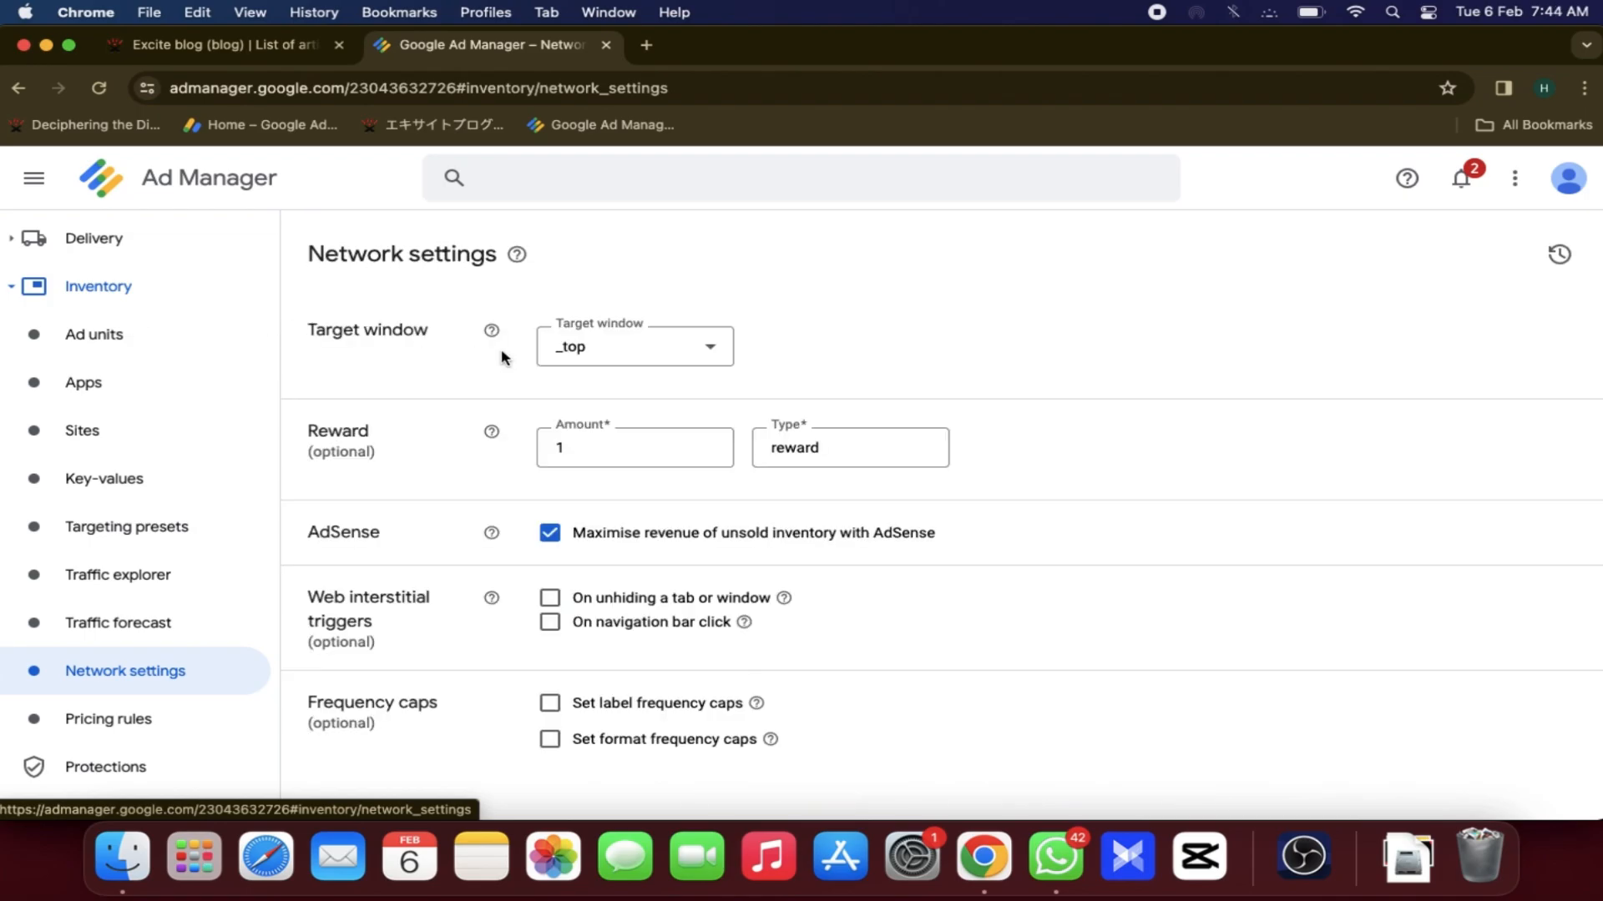
{"action": "scroll", "coordinate": [501, 356], "scroll_direction": "down", "scroll_amount": 2}
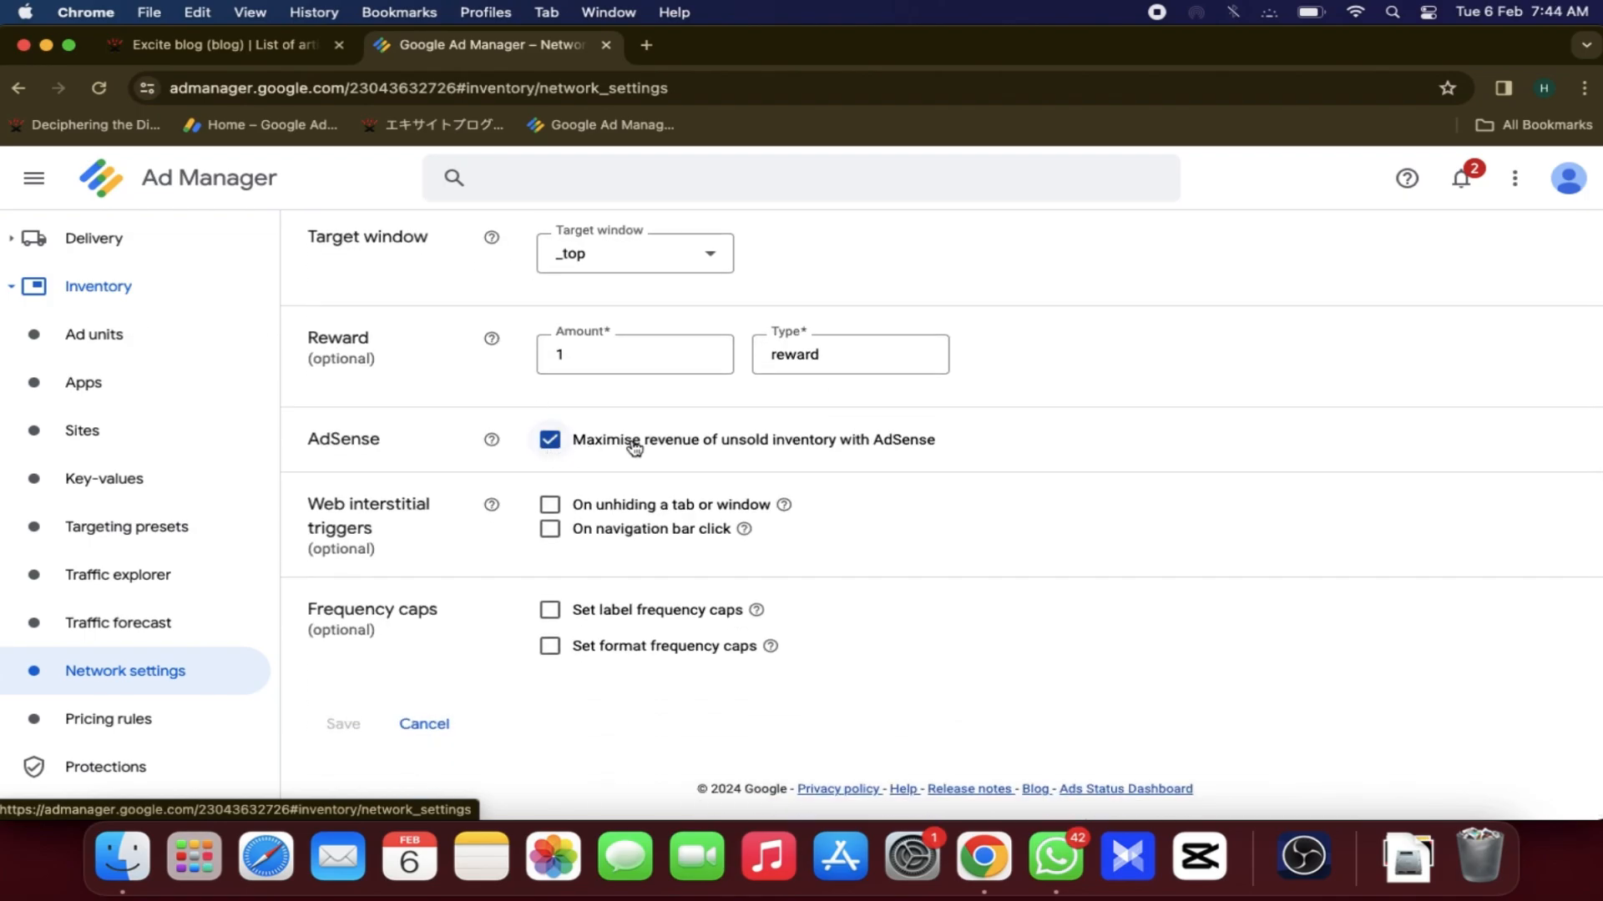
{"action": "left_click", "coordinate": [671, 446]}
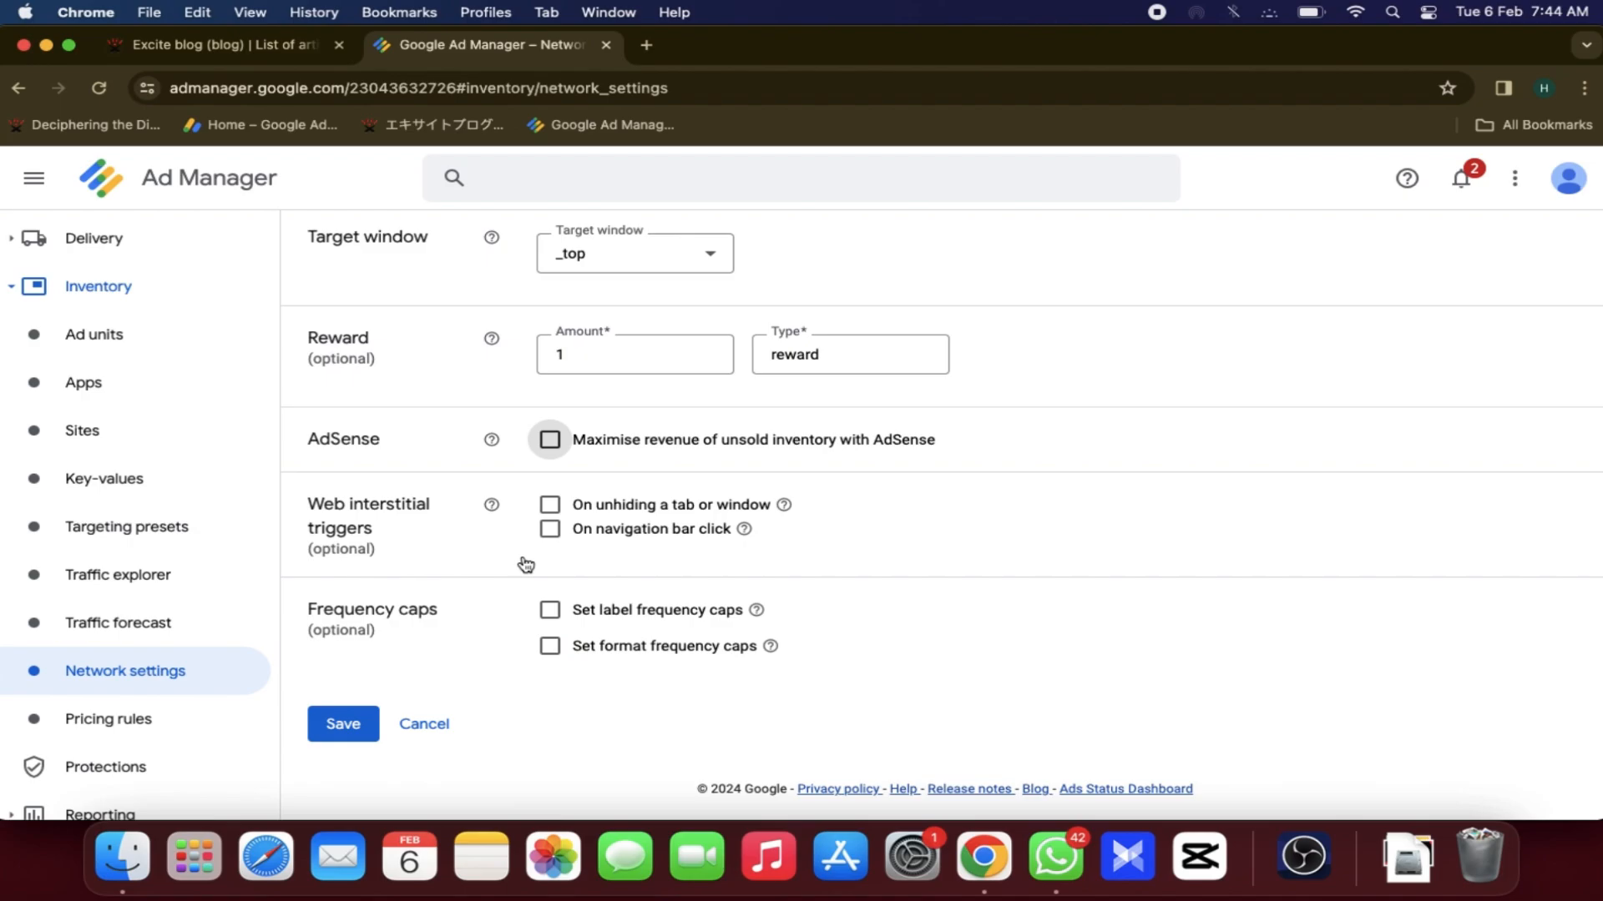
{"action": "left_click", "coordinate": [349, 738]}
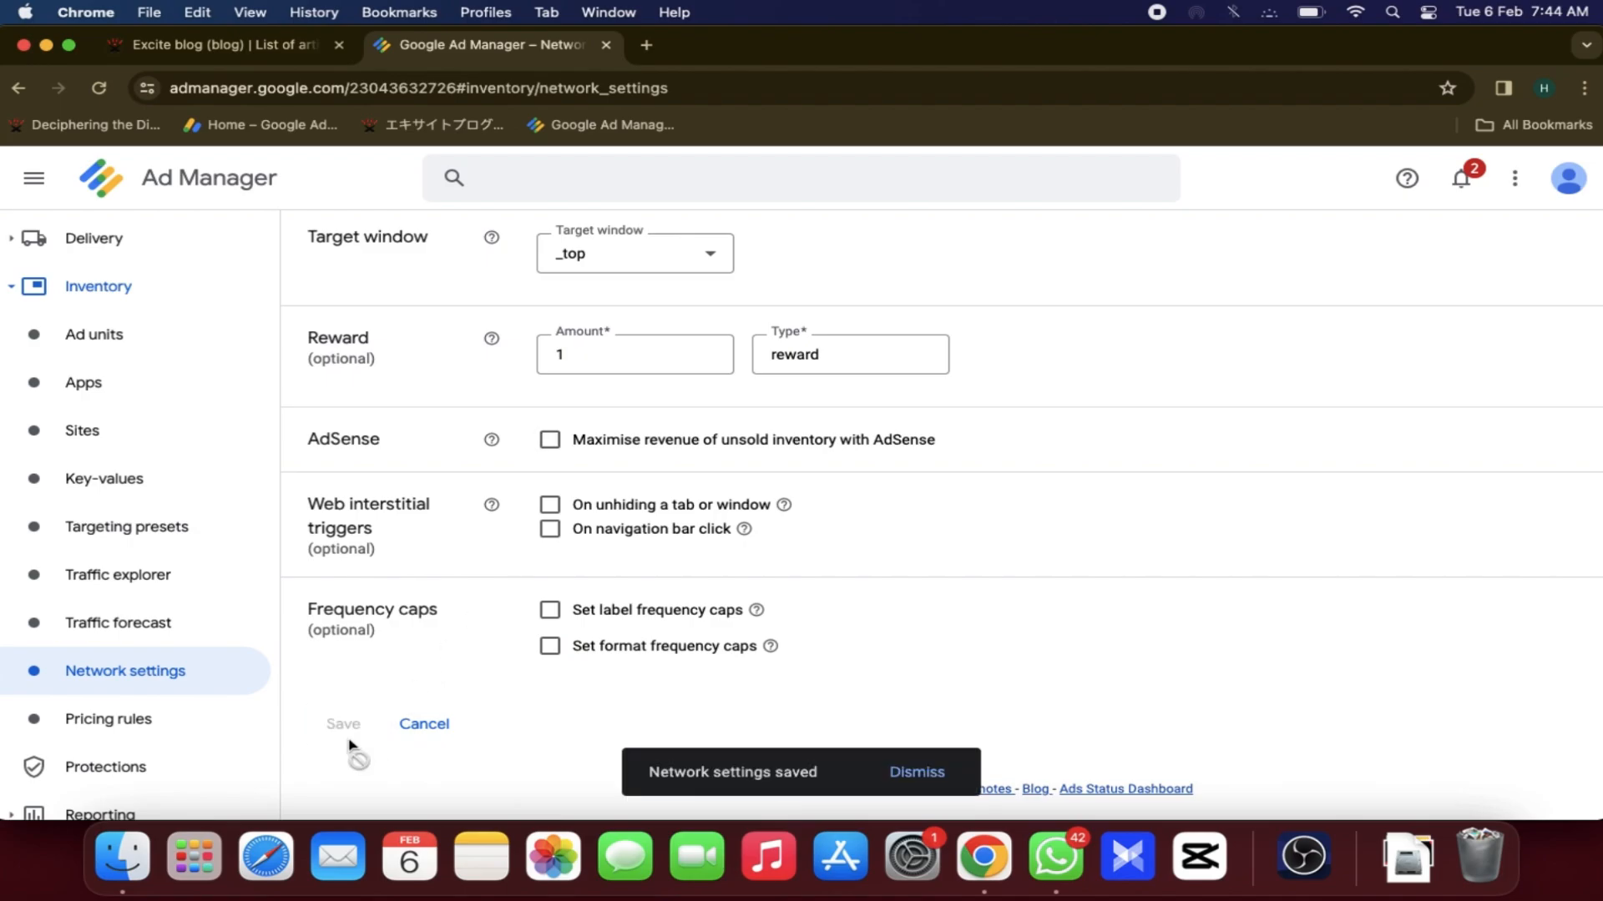
- Return to the Ad Exchange setup in Multiple Customer Management and reload the page
{"action": "scroll", "coordinate": [172, 630], "scroll_direction": "up", "scroll_amount": 2}
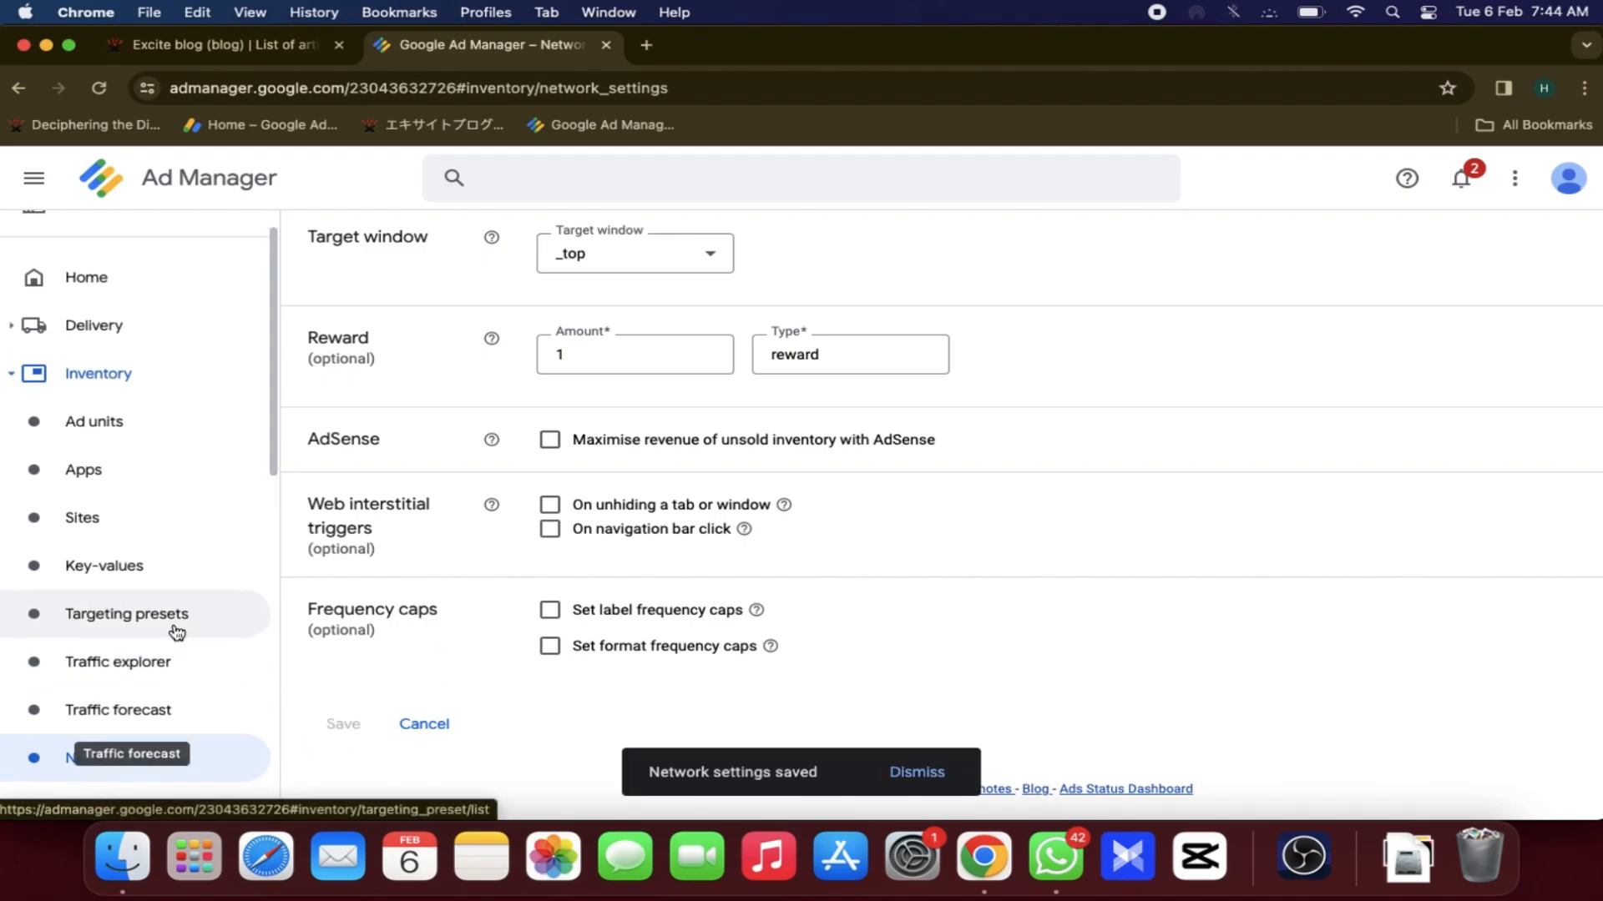
{"action": "scroll", "coordinate": [172, 630], "scroll_direction": "down", "scroll_amount": 10}
{"action": "scroll", "coordinate": [176, 632], "scroll_direction": "down", "scroll_amount": 5}
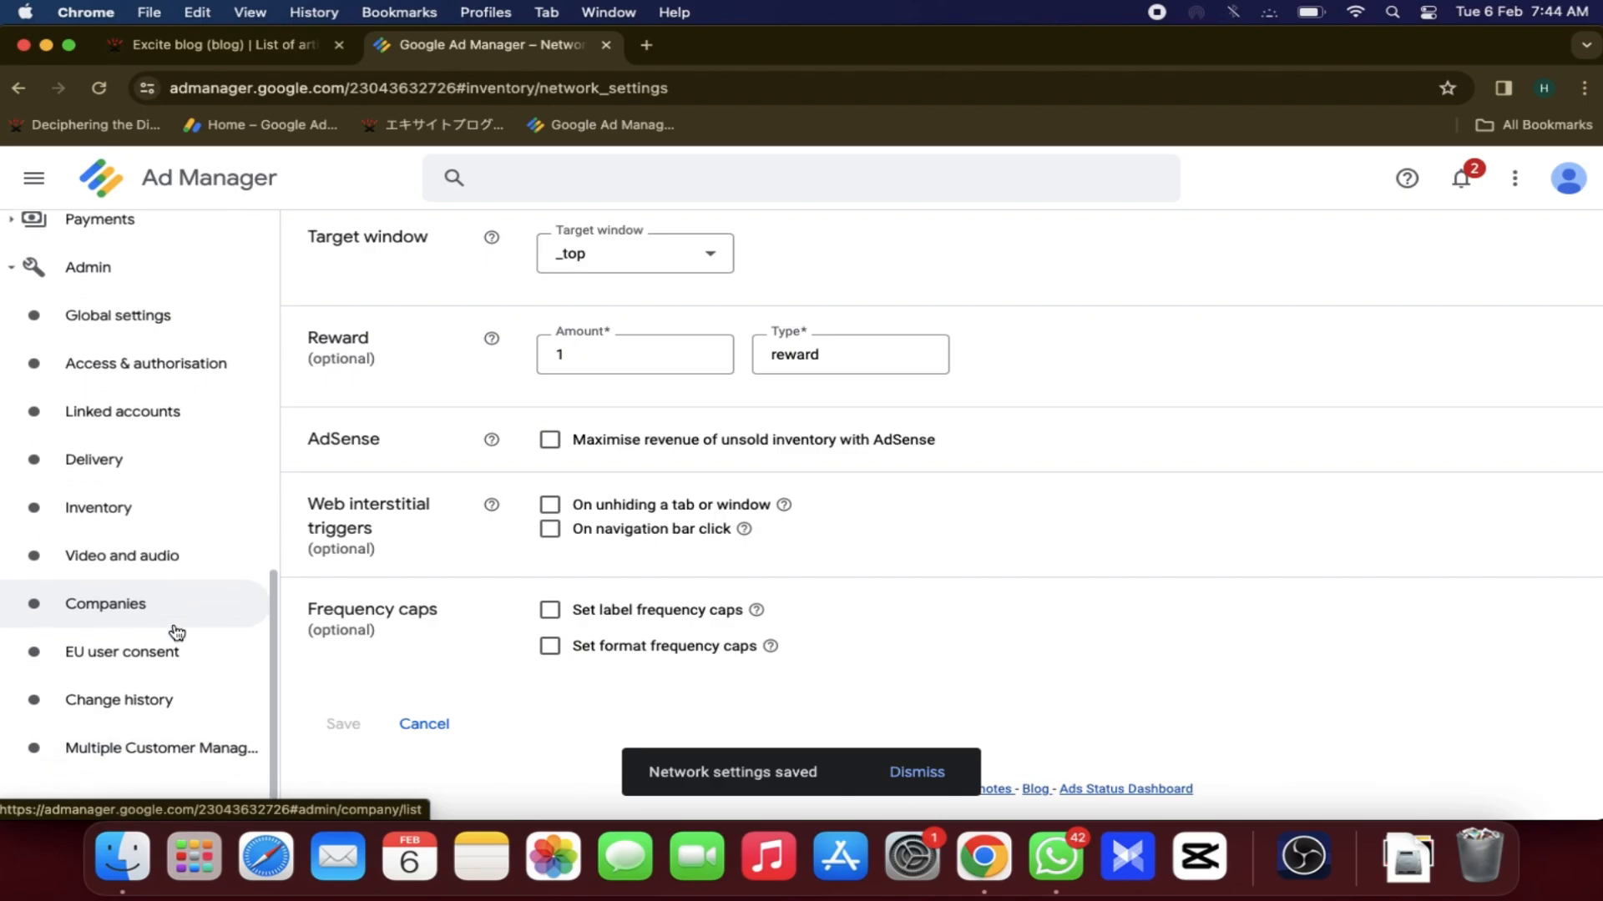
{"action": "left_click", "coordinate": [153, 768]}
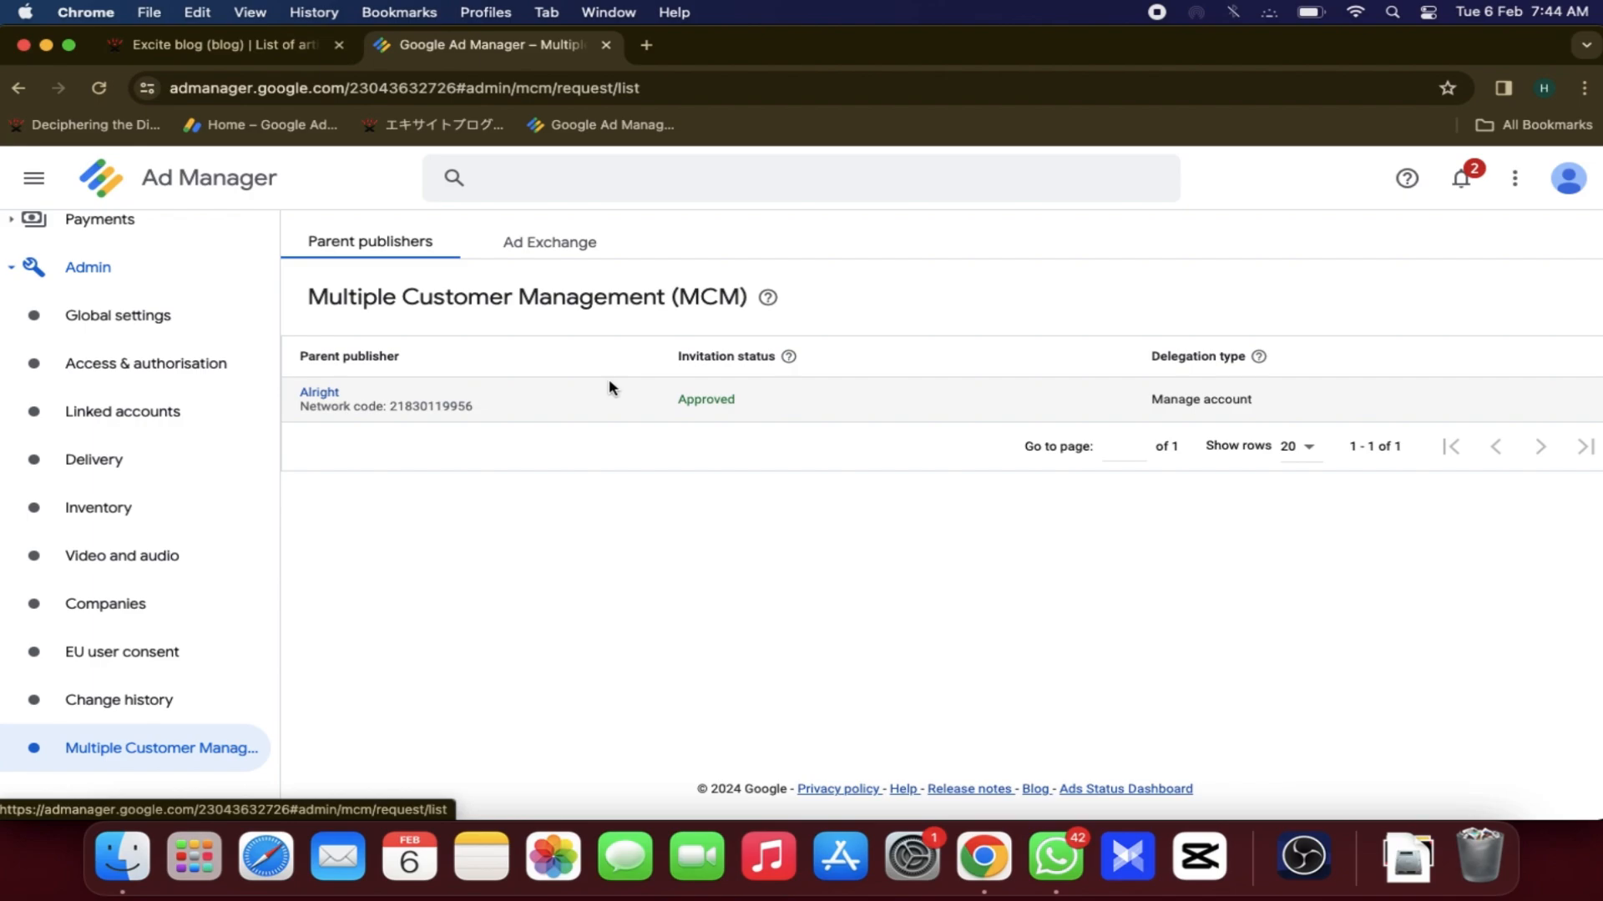
{"action": "left_click", "coordinate": [538, 254]}
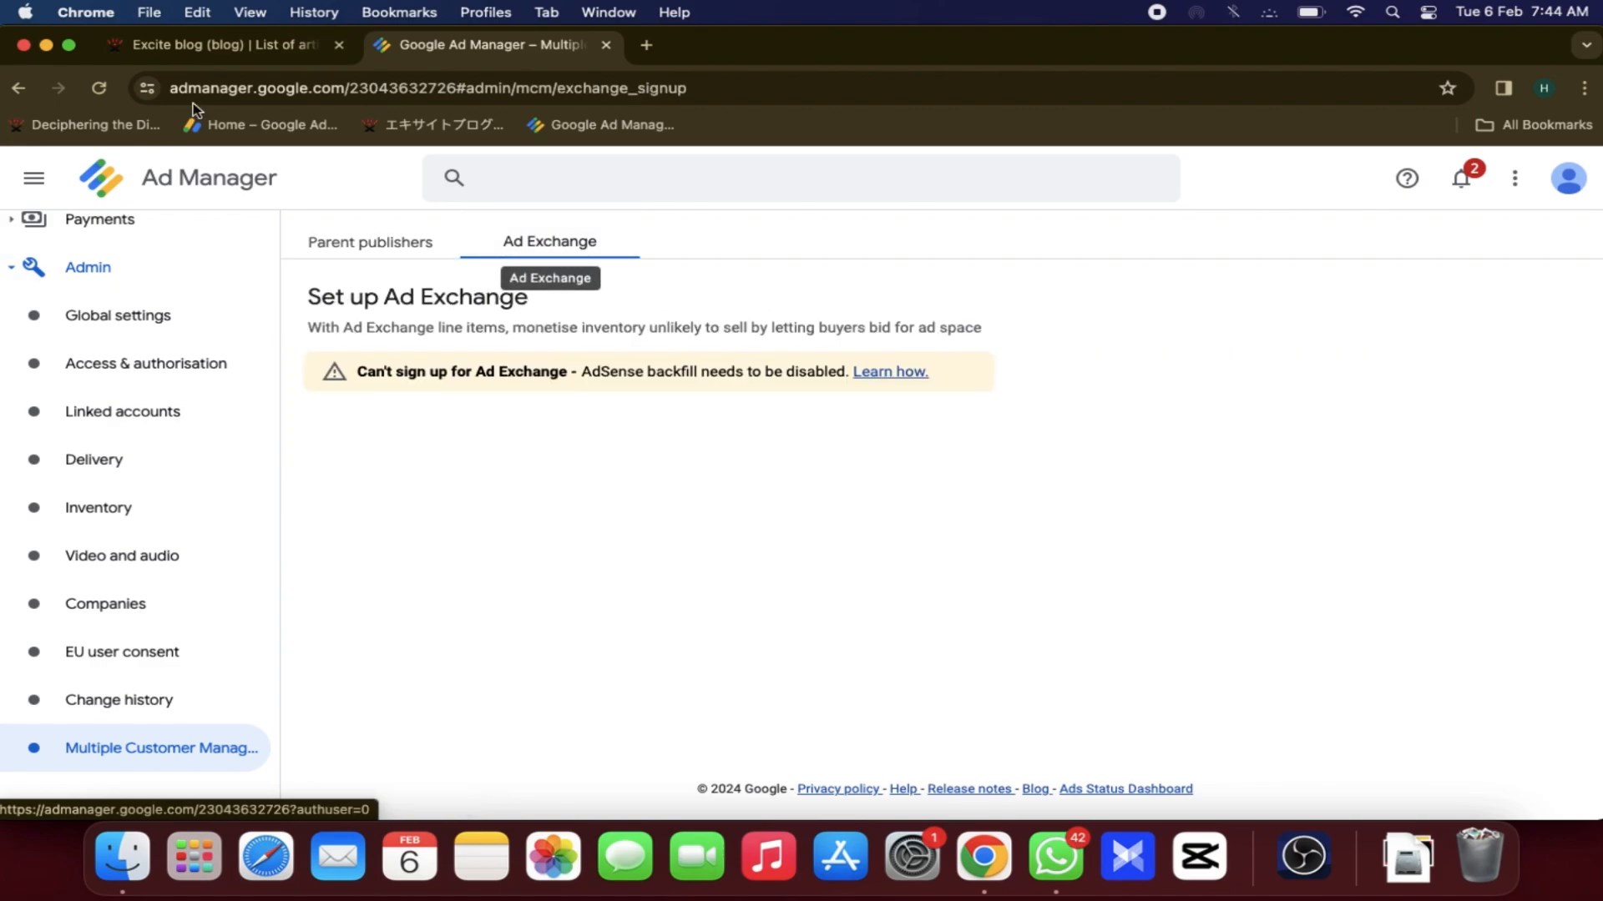
{"action": "left_click", "coordinate": [98, 92]}
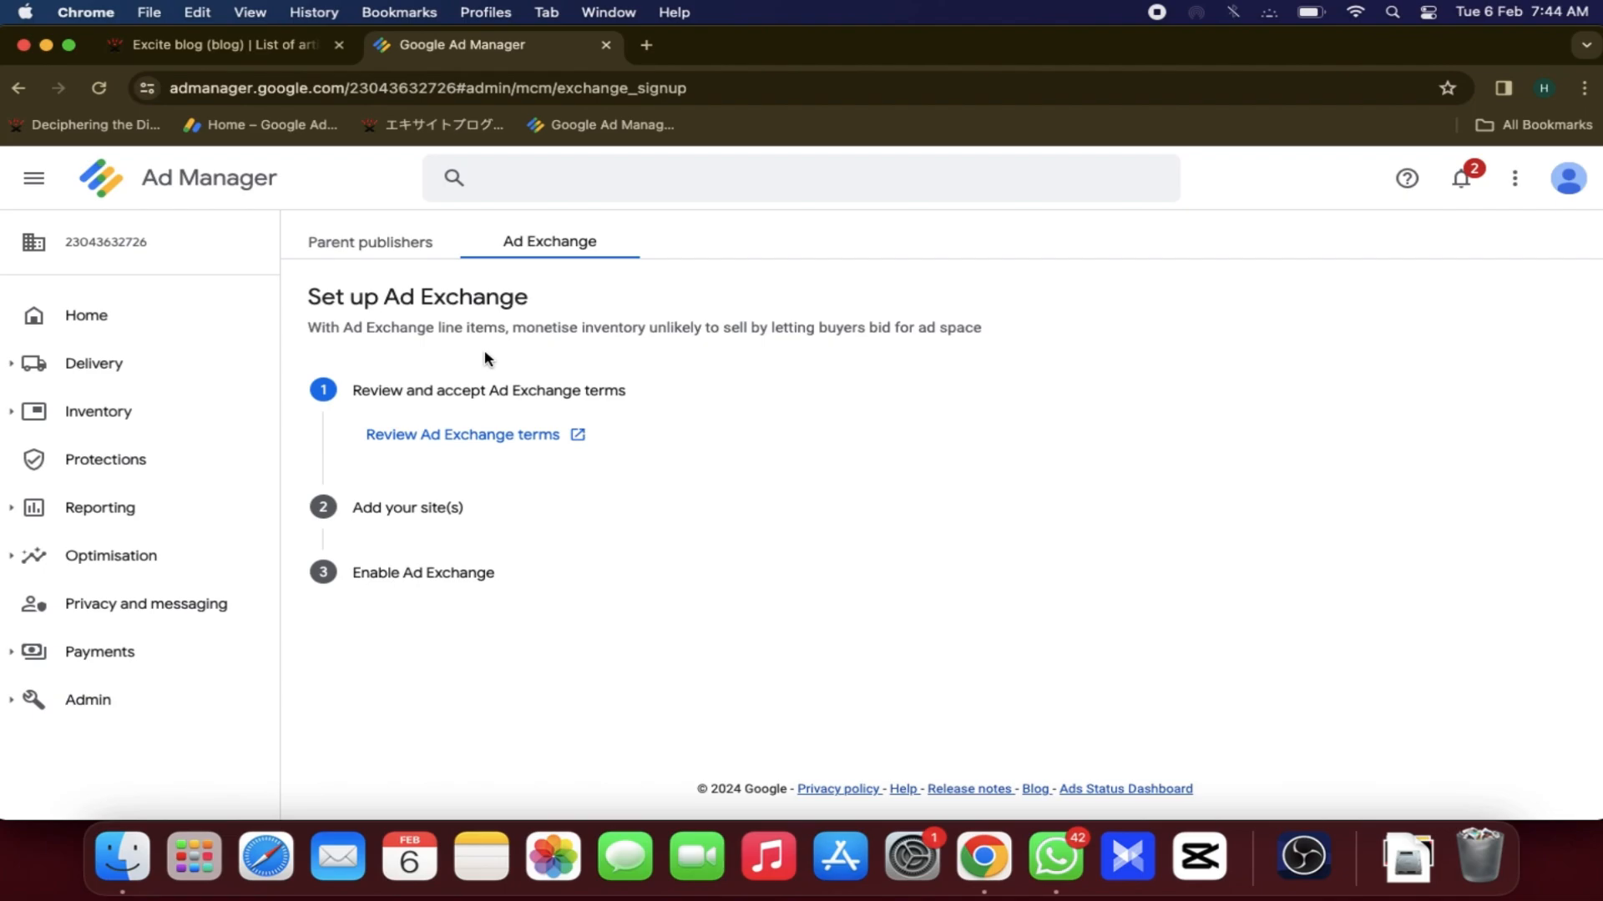
- Review the Ad Exchange terms through to the end of the order form and accept them
{"action": "left_click", "coordinate": [453, 443]}
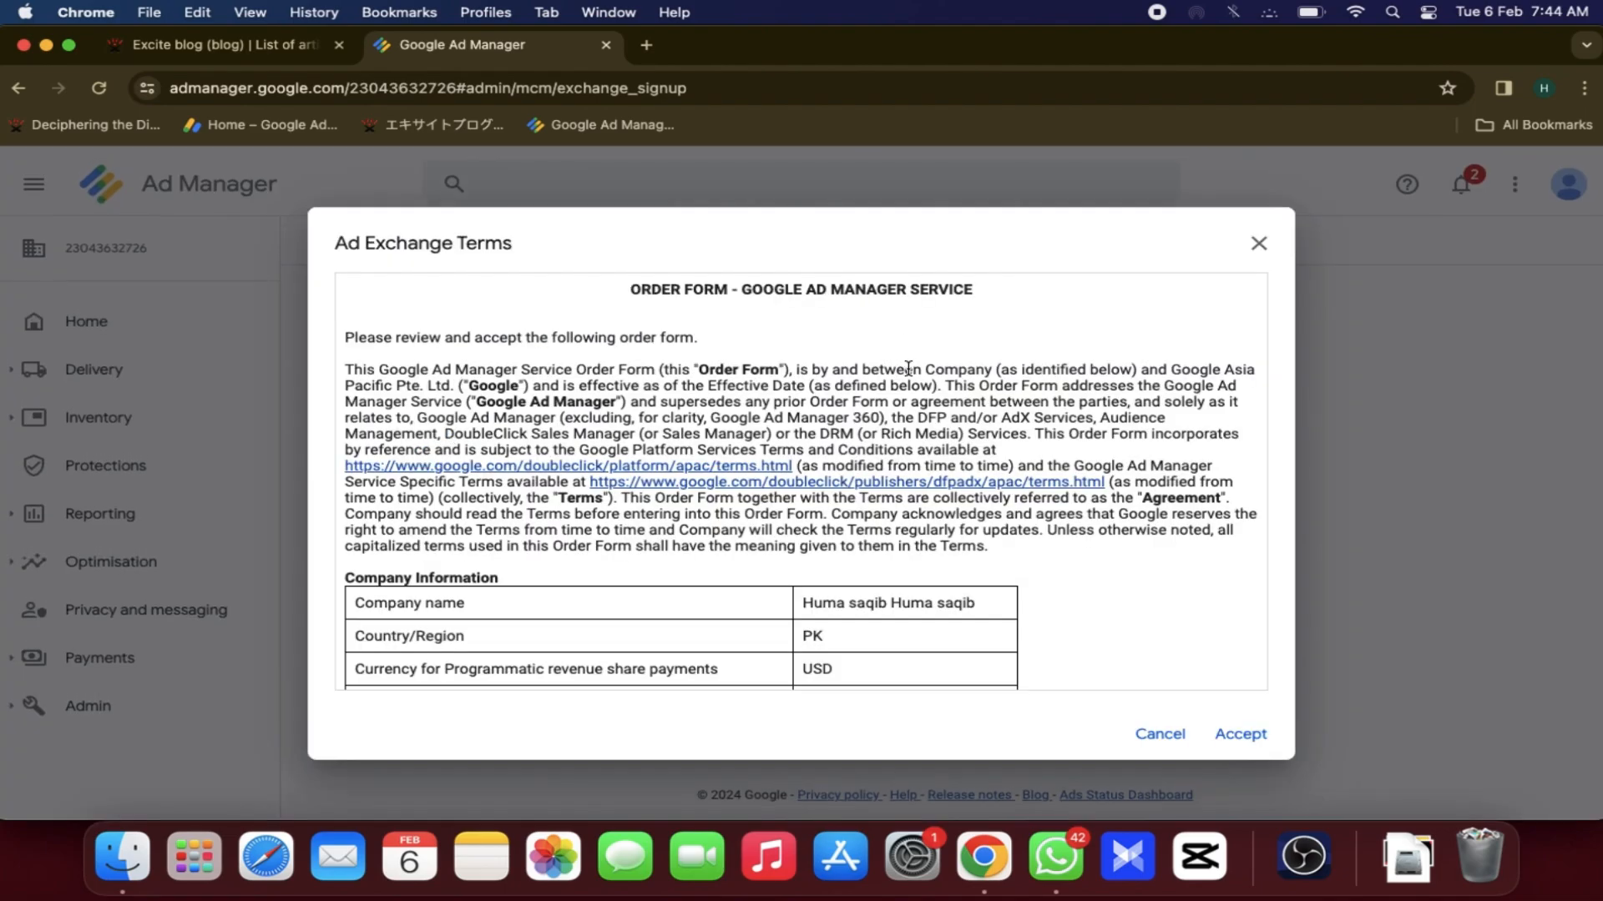
{"action": "scroll", "coordinate": [908, 368], "scroll_direction": "down", "scroll_amount": 3}
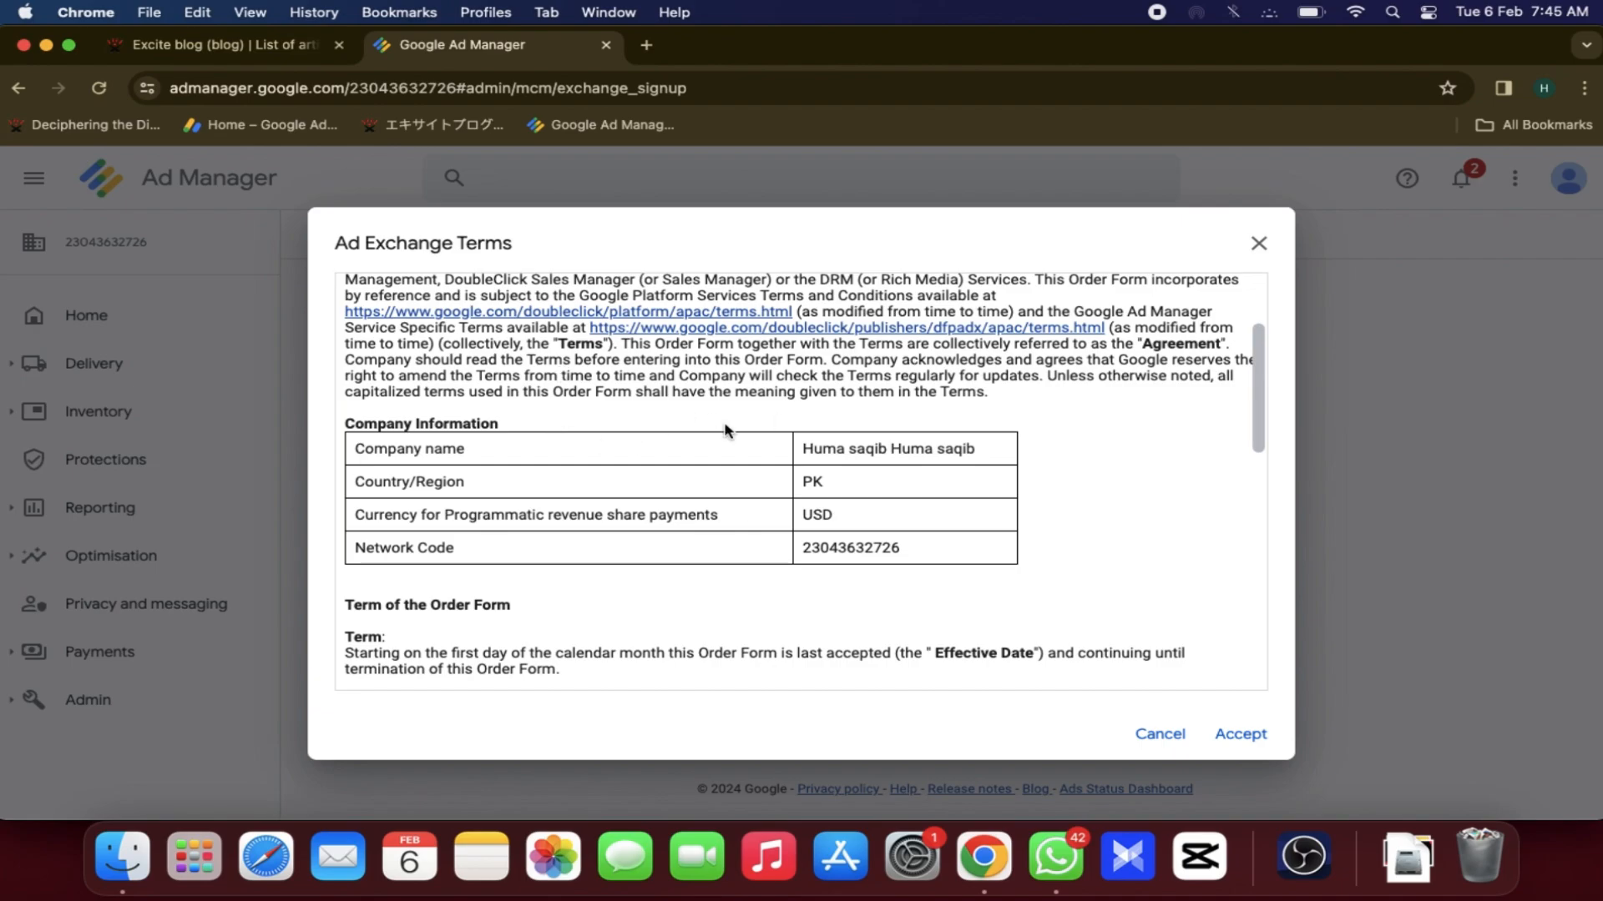
{"action": "scroll", "coordinate": [725, 429], "scroll_direction": "down", "scroll_amount": 10}
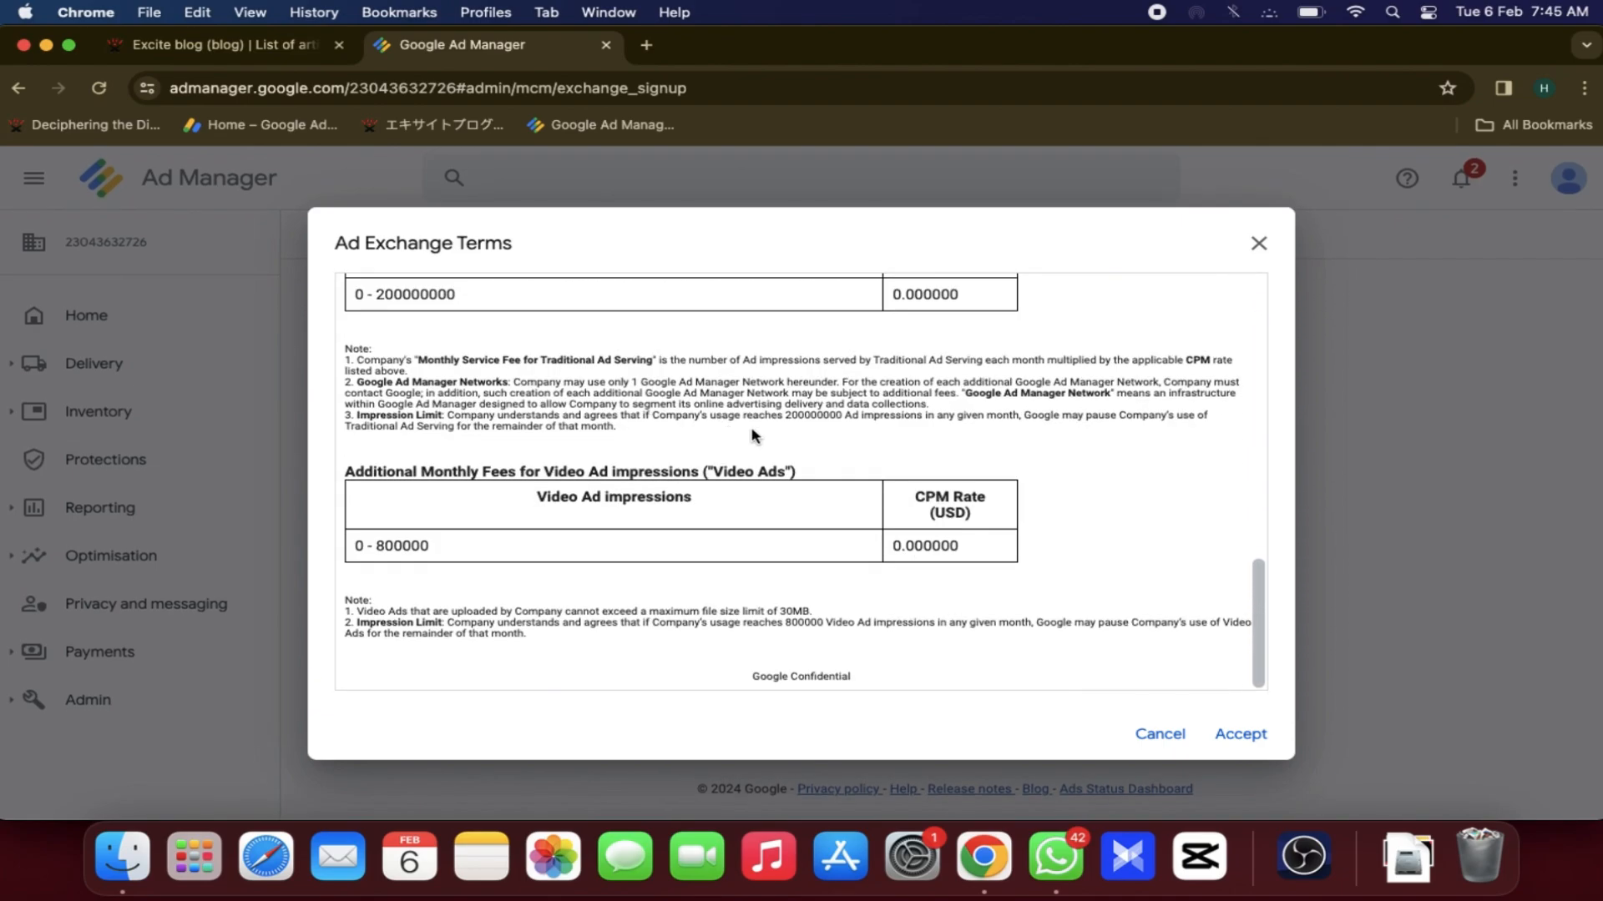
{"action": "left_click", "coordinate": [1224, 735]}
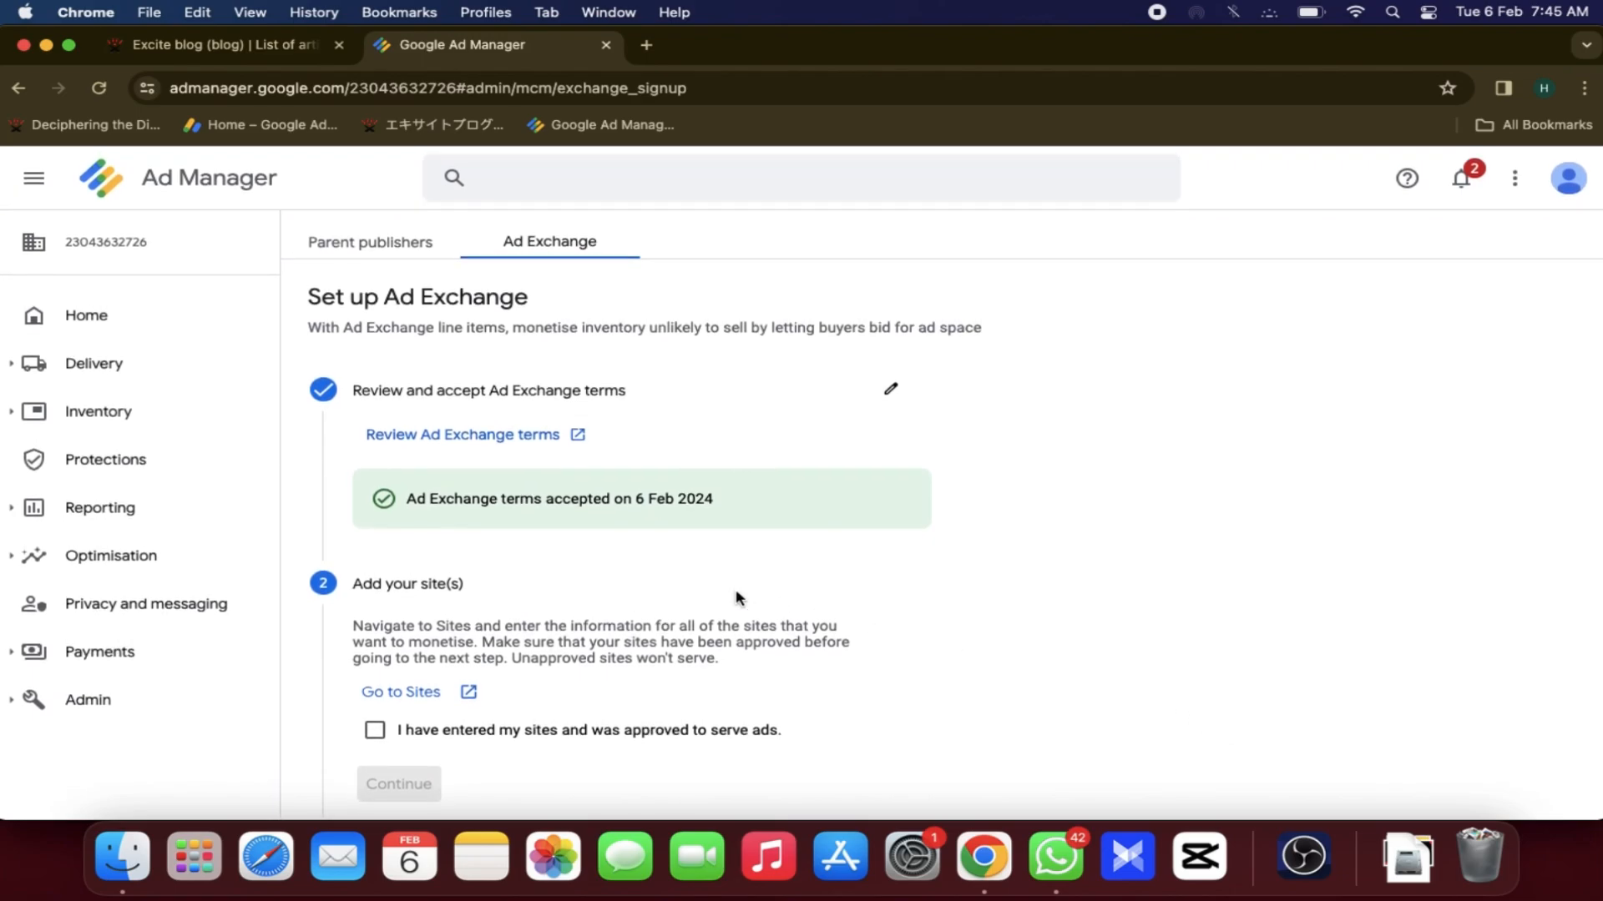
- Confirm that the sites are entered and approved to serve ads, and enable Ad Exchange
{"action": "left_click", "coordinate": [464, 740]}
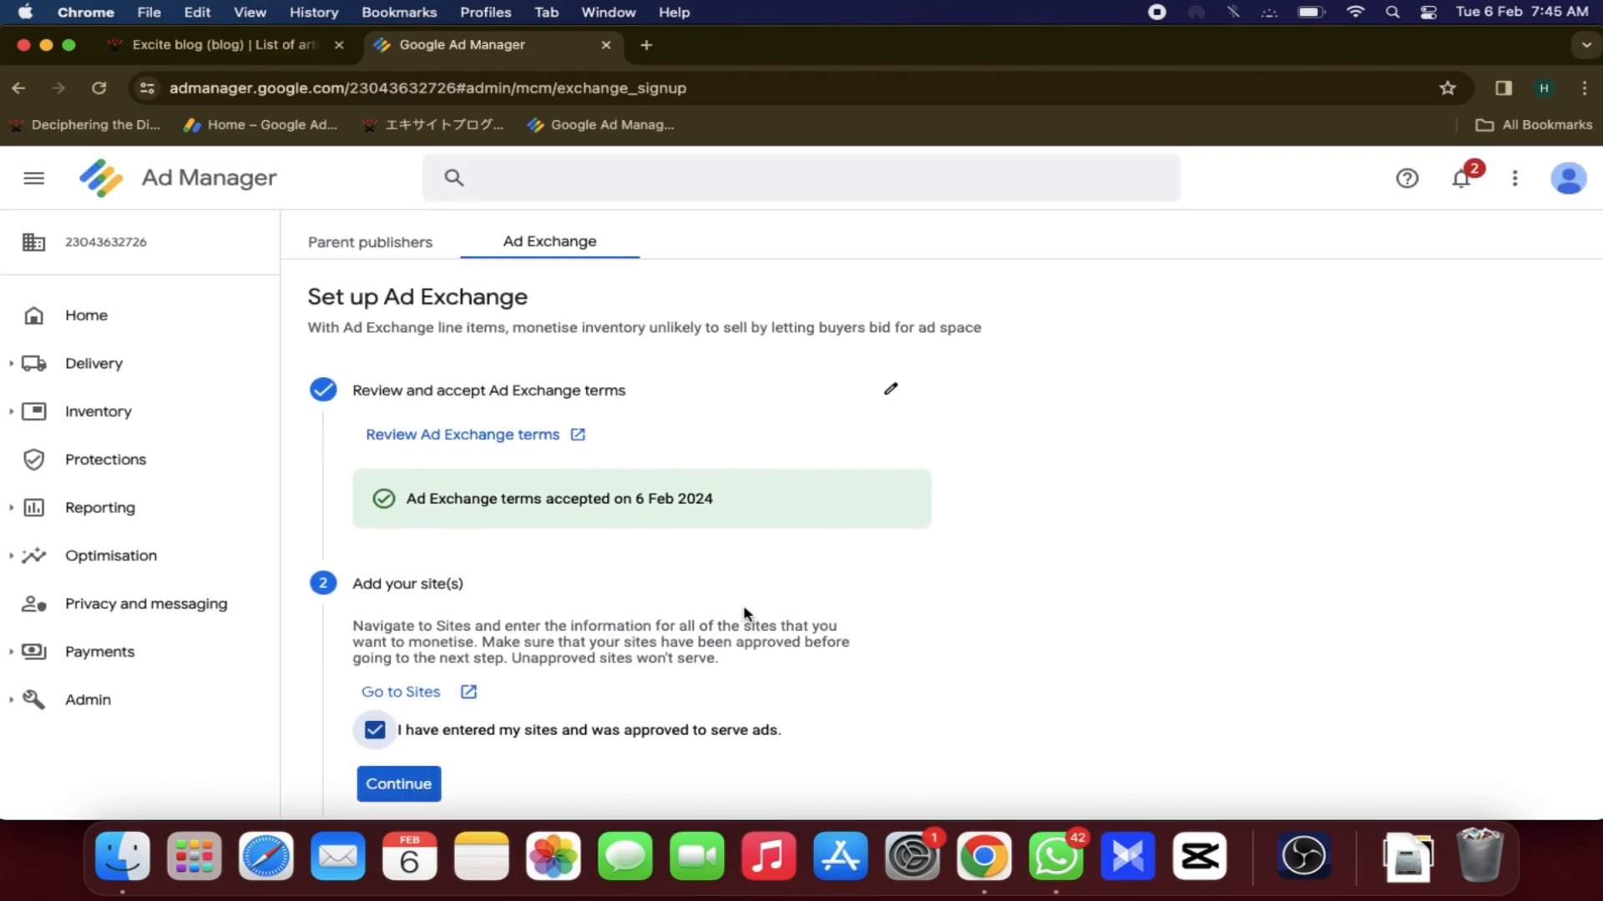
{"action": "left_click", "coordinate": [397, 783]}
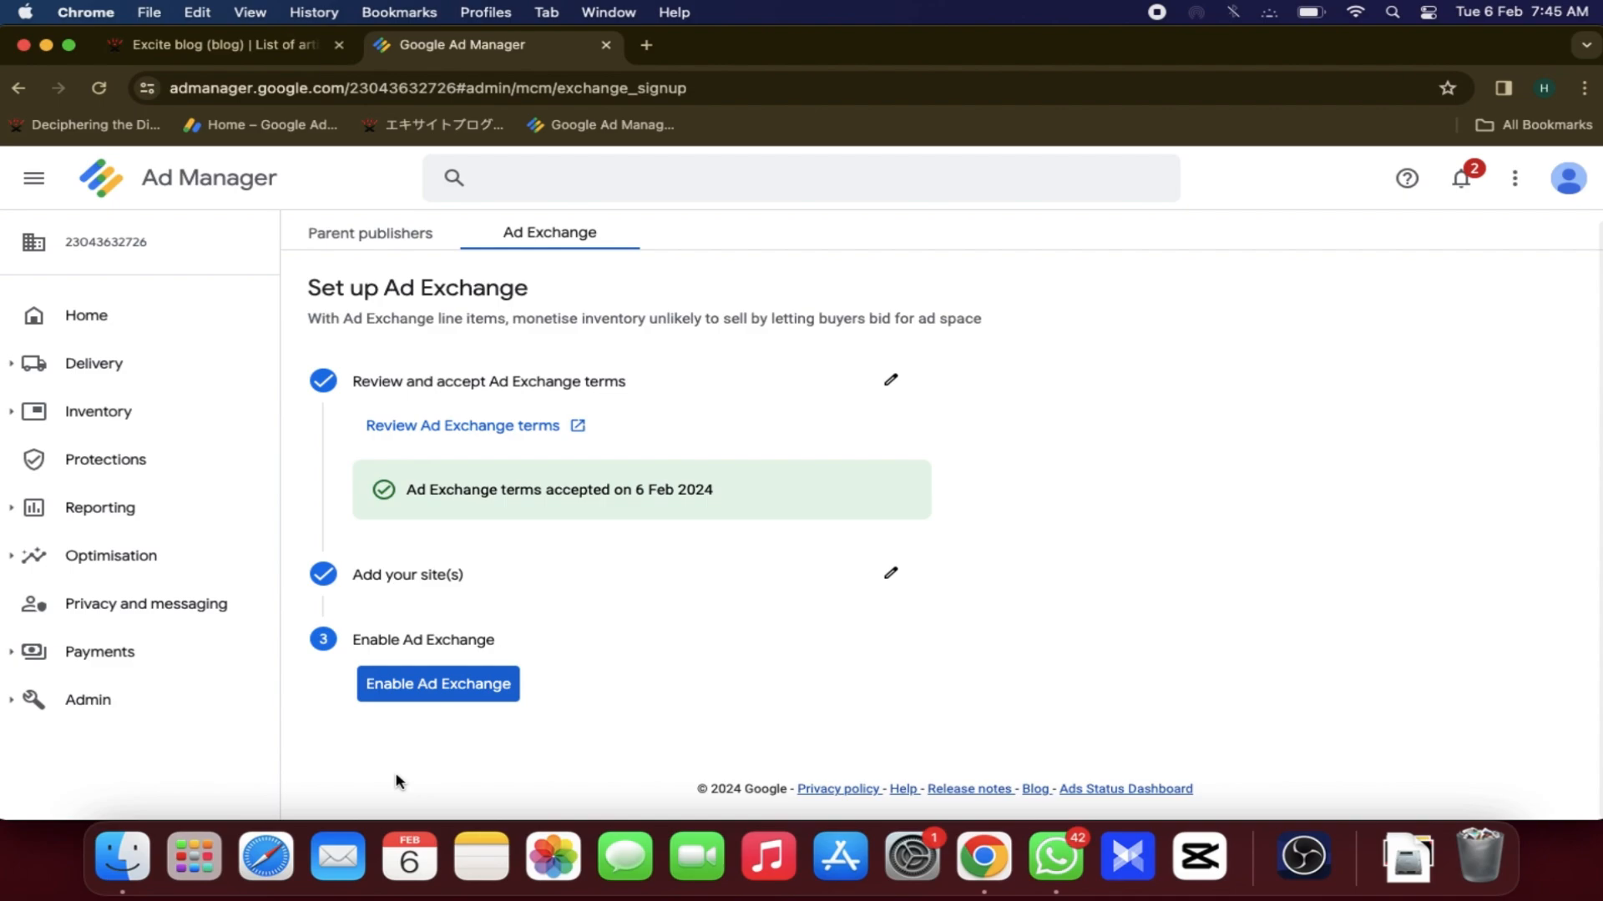
{"action": "left_click", "coordinate": [444, 701]}
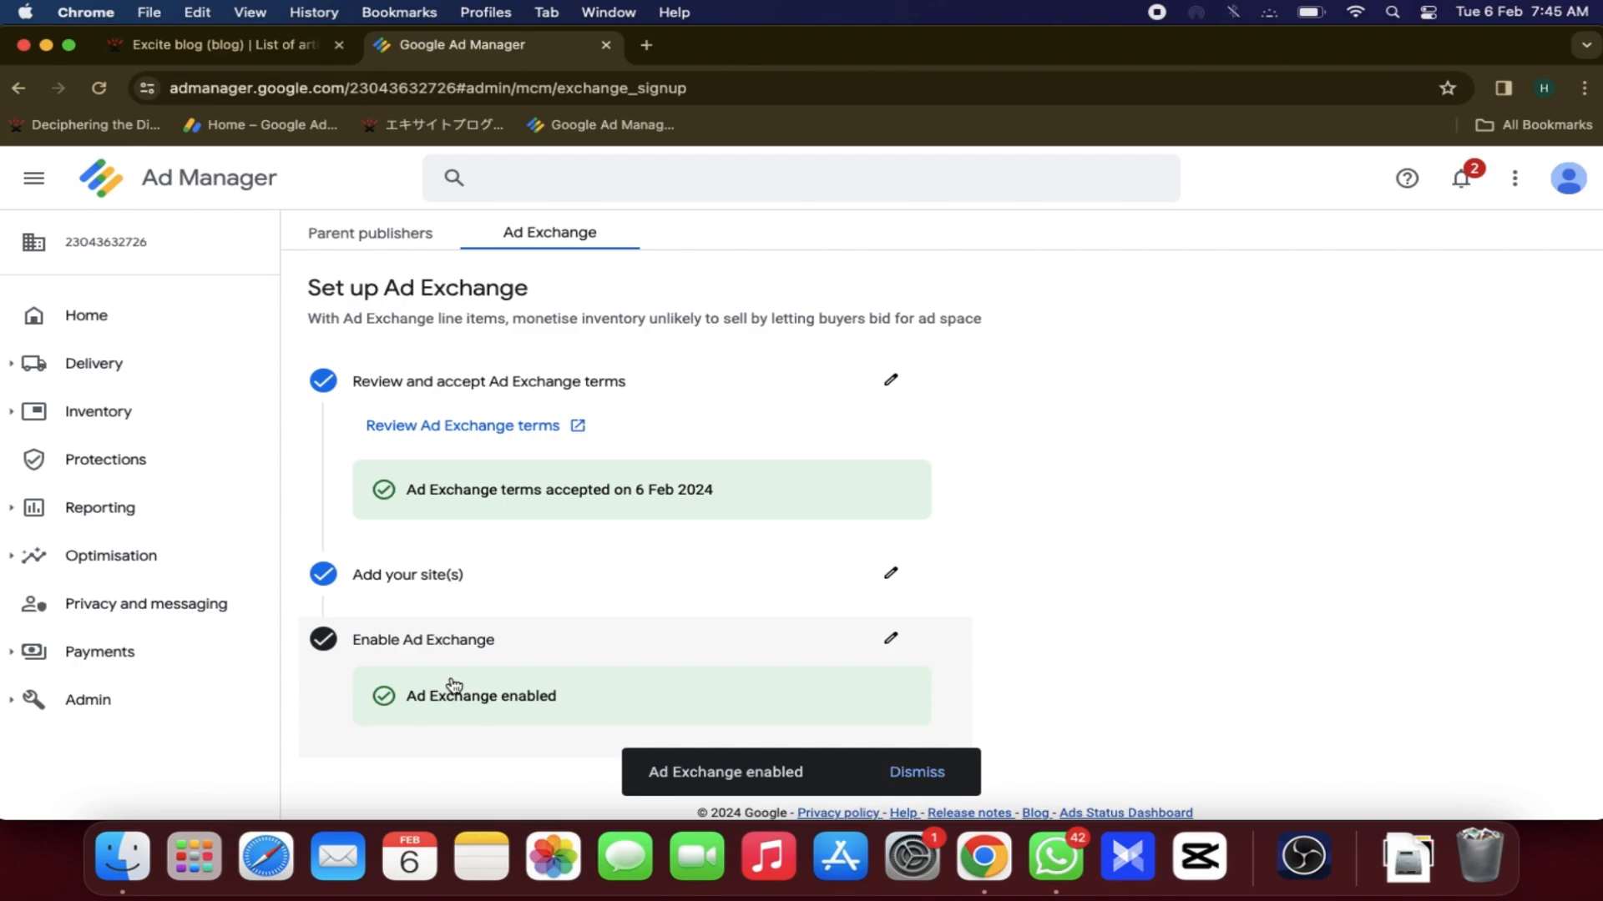
{"action": "scroll", "coordinate": [453, 686], "scroll_direction": "down", "scroll_amount": 1}
{"action": "scroll", "coordinate": [453, 686], "scroll_direction": "up", "scroll_amount": 1}
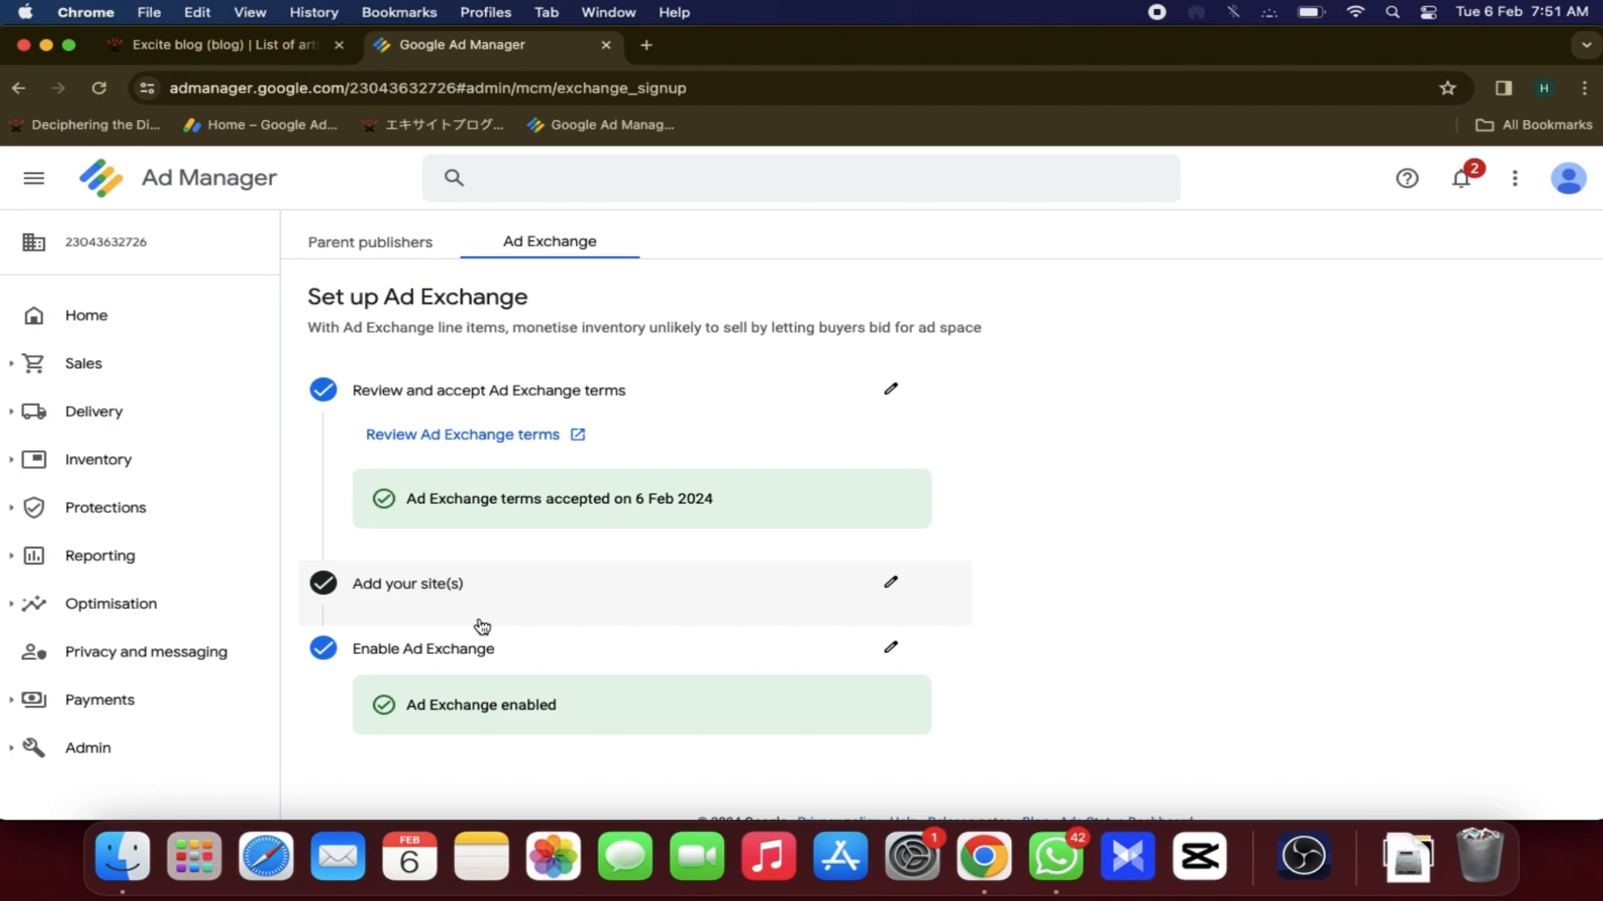
- Enable the pending Display and Mobile app products in the incoming Ad Exchange links of the linked accounts
{"action": "left_click", "coordinate": [105, 763]}
{"action": "scroll", "coordinate": [179, 592], "scroll_direction": "down", "scroll_amount": 5}
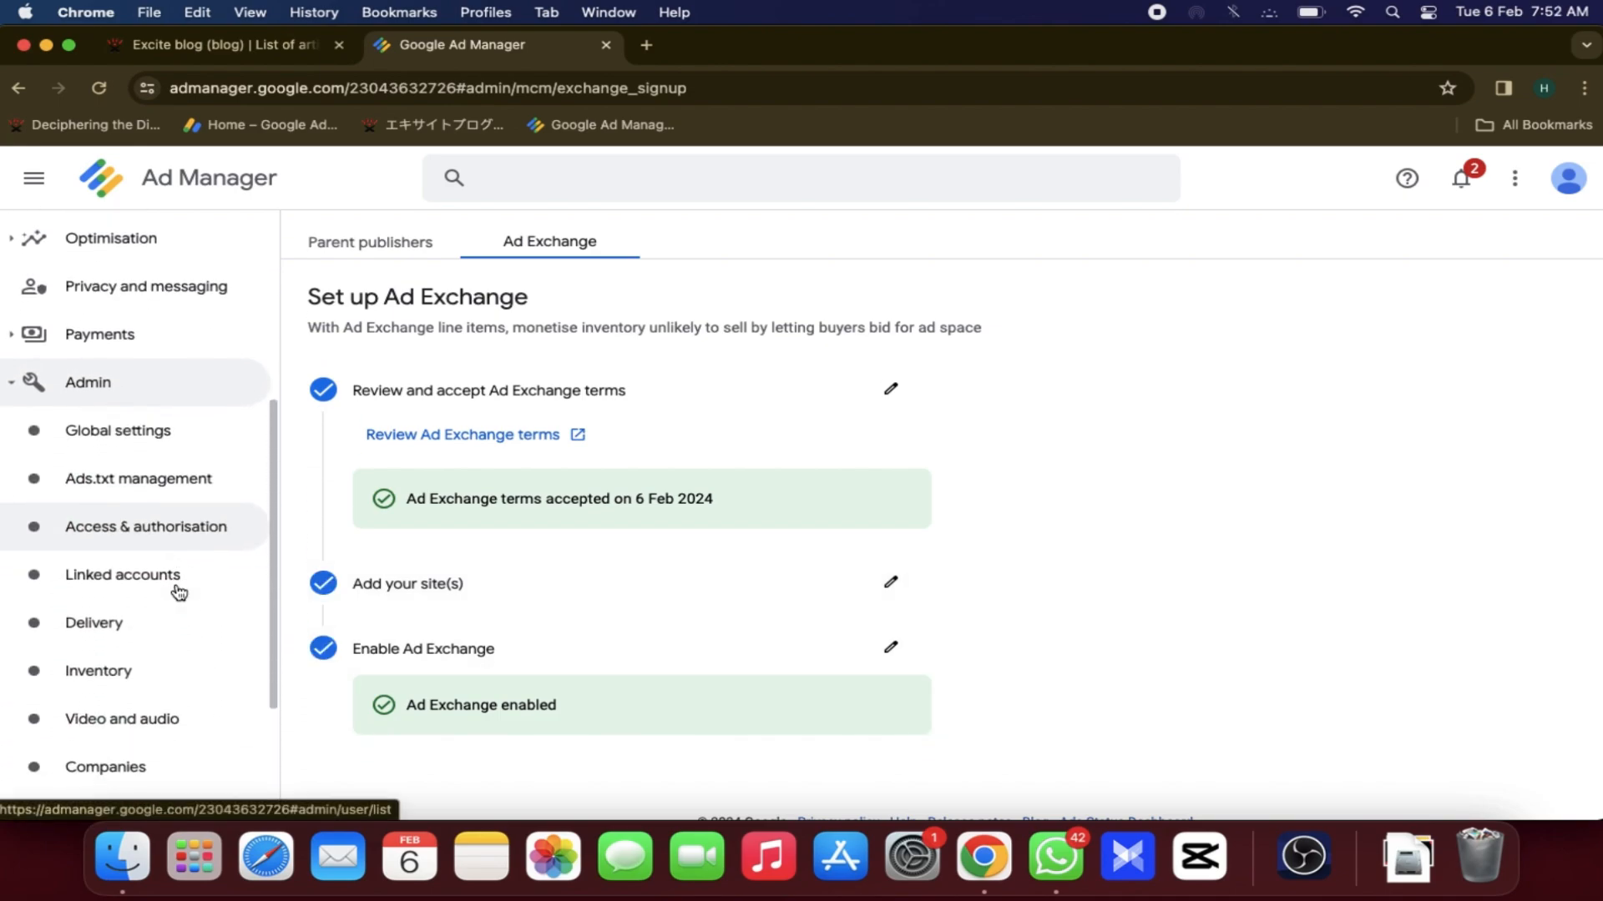
{"action": "left_click", "coordinate": [98, 521]}
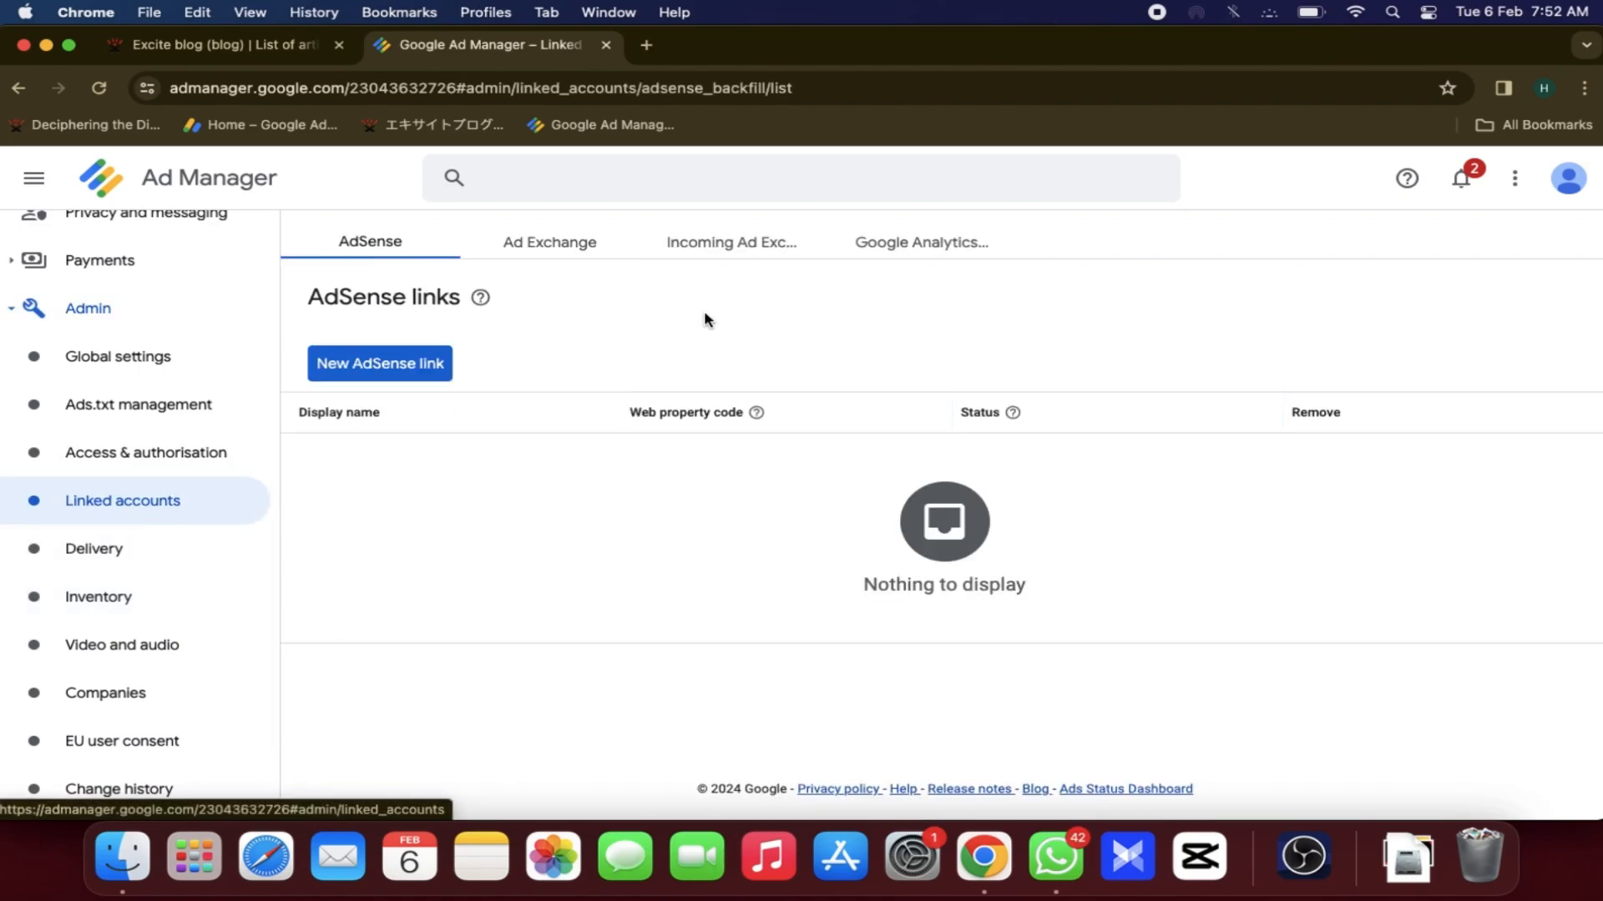
{"action": "left_click", "coordinate": [724, 245]}
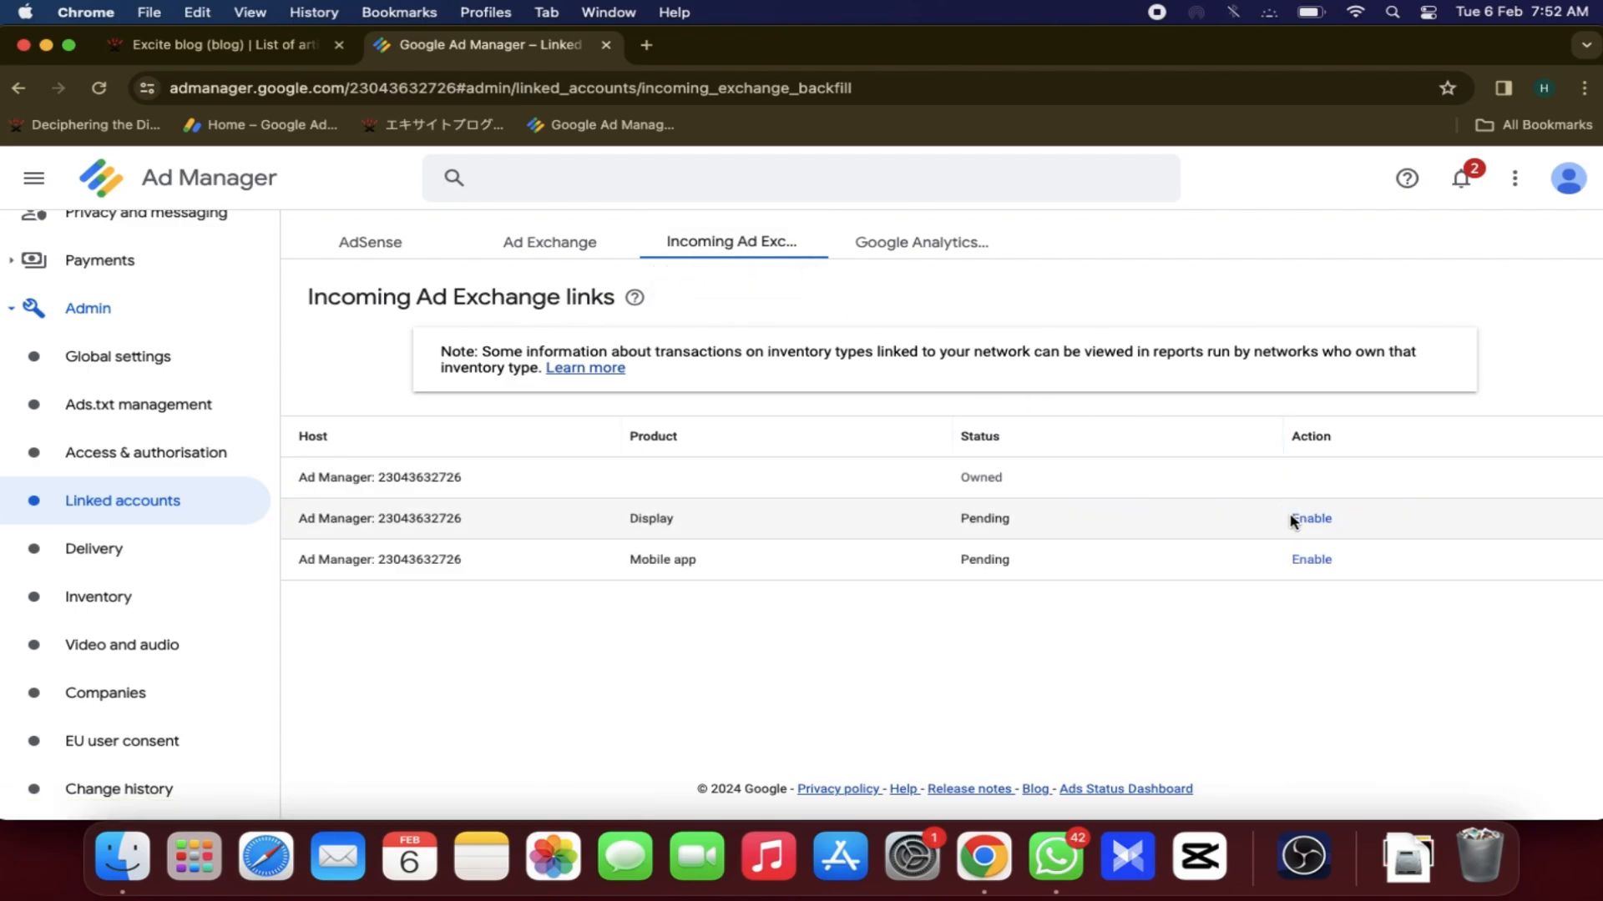
{"action": "left_click", "coordinate": [1307, 524]}
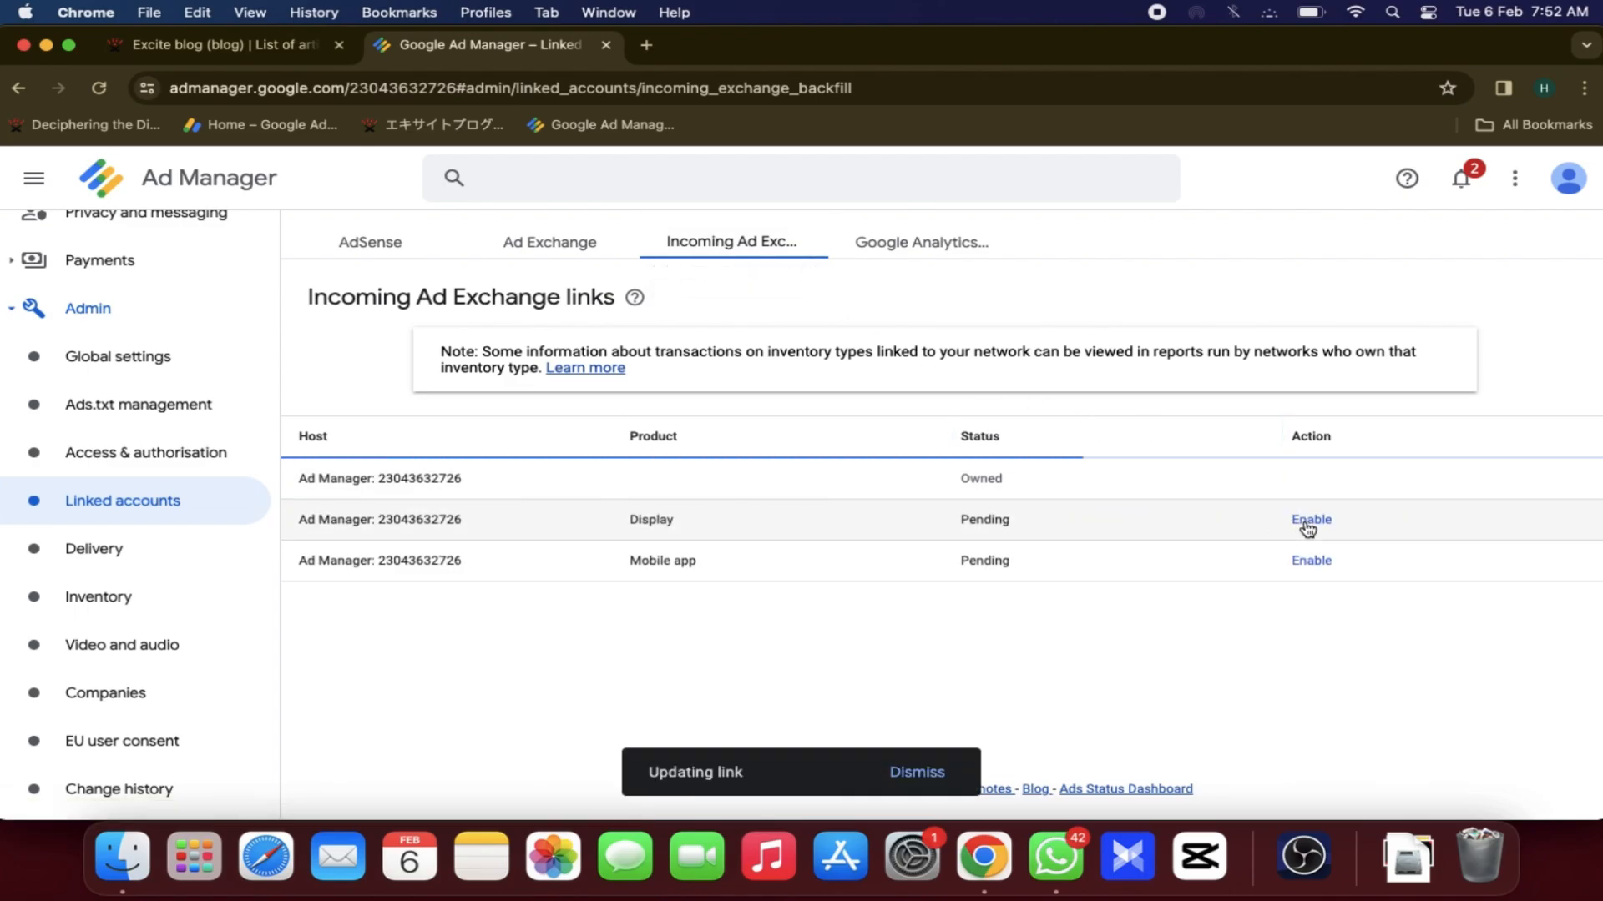
{"action": "left_click", "coordinate": [1314, 565]}
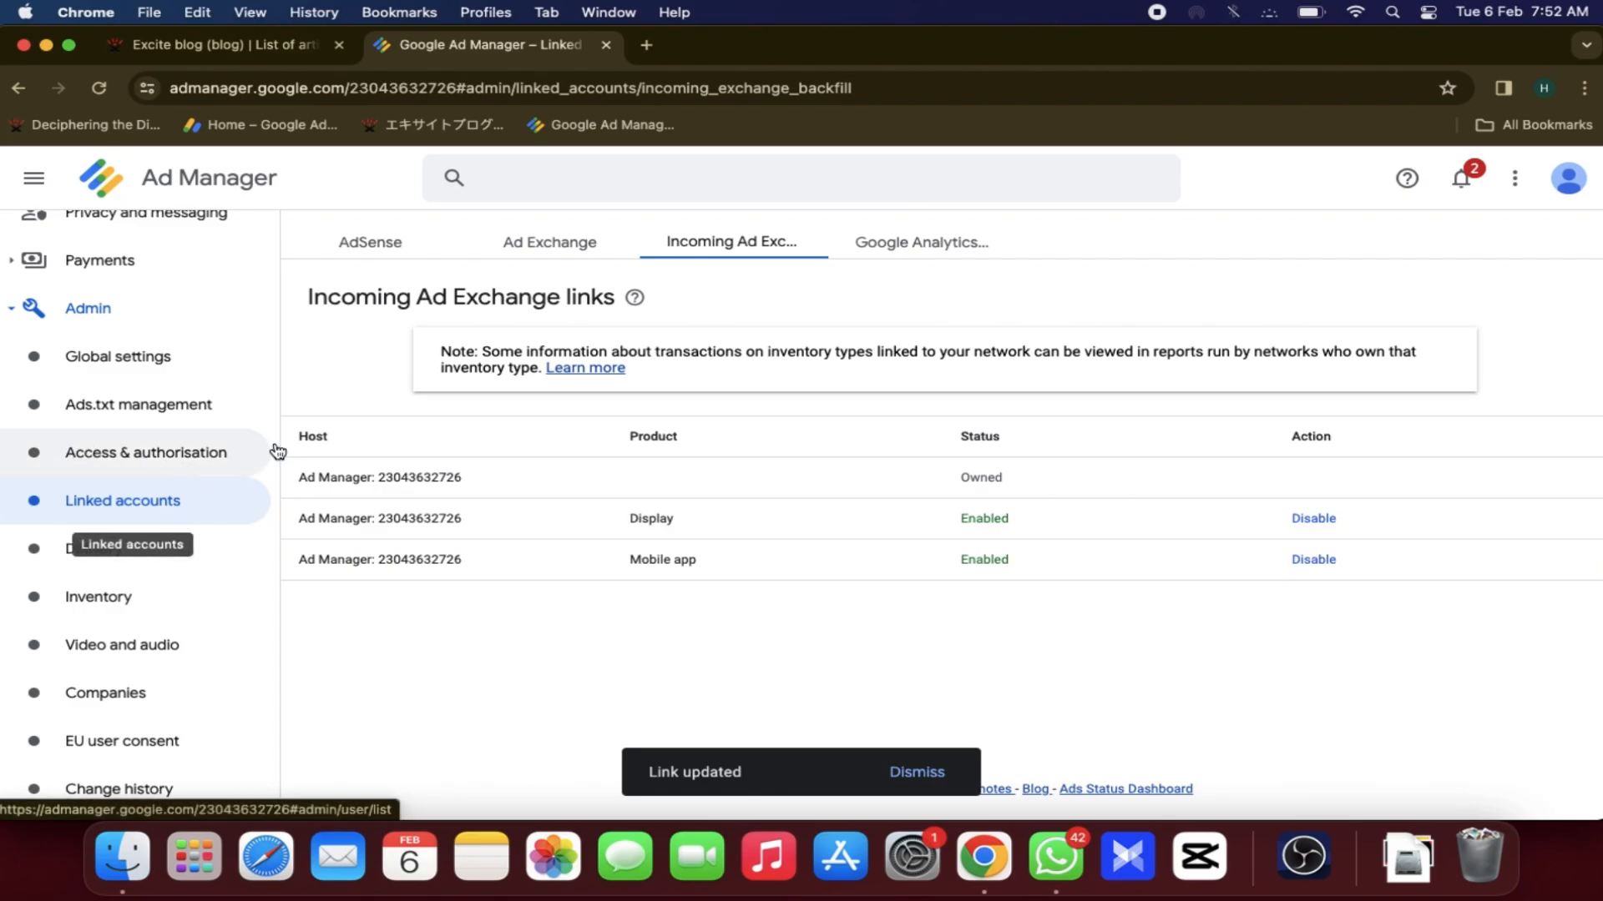
- Start a new order in the Delivery section, name it adx and dismiss the filter tabs notice
{"action": "scroll", "coordinate": [46, 394], "scroll_direction": "up", "scroll_amount": 5}
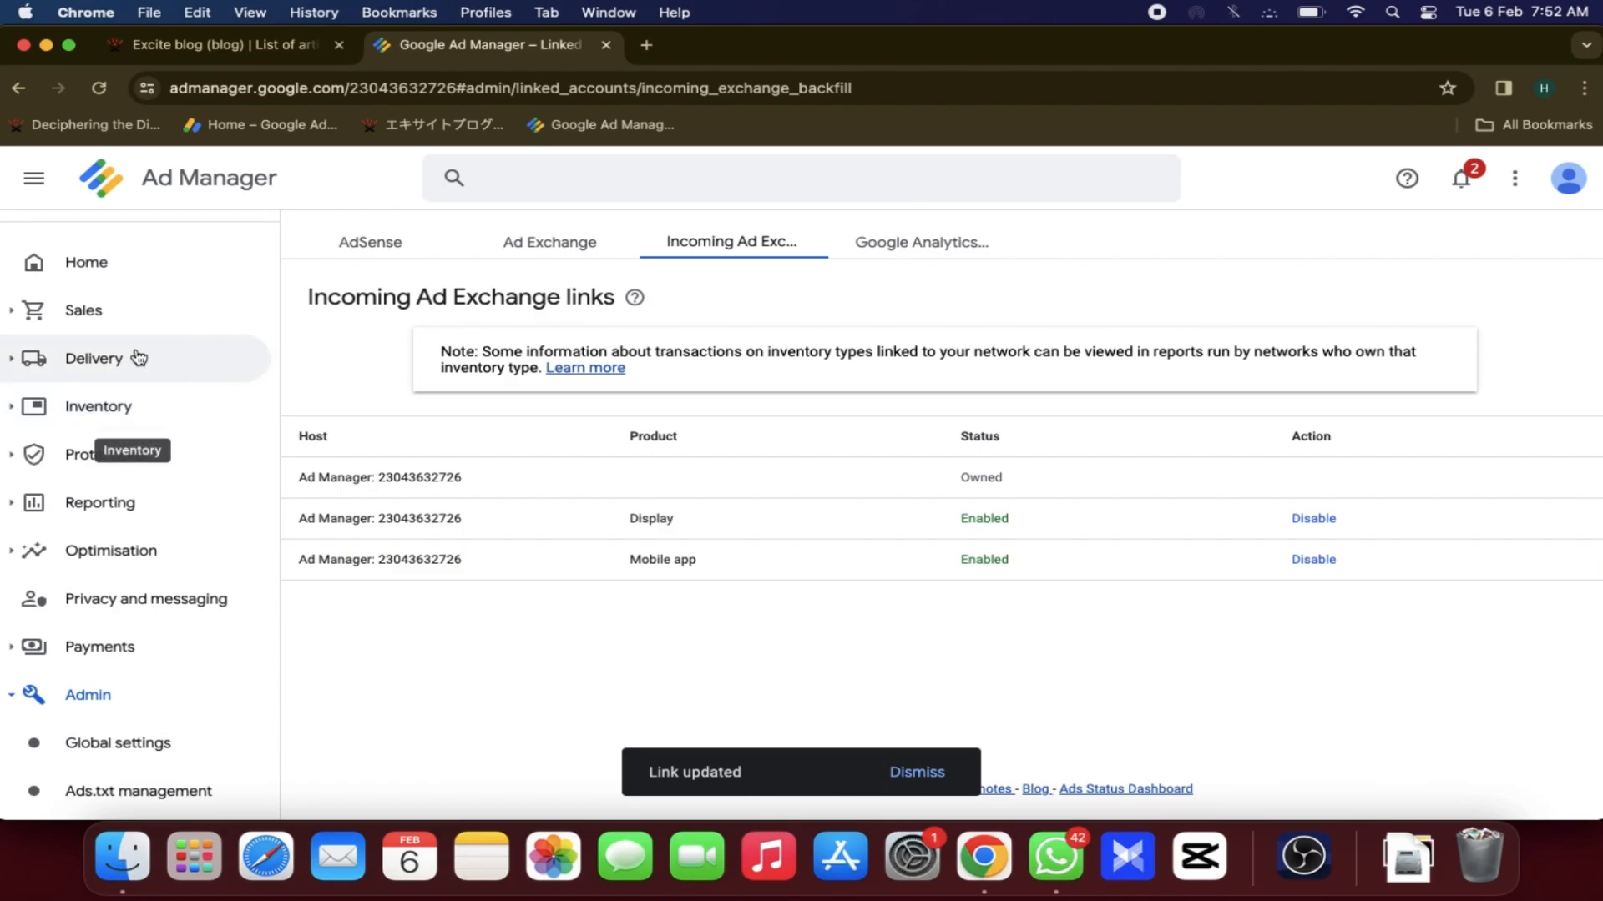
{"action": "scroll", "coordinate": [139, 359], "scroll_direction": "up", "scroll_amount": 1}
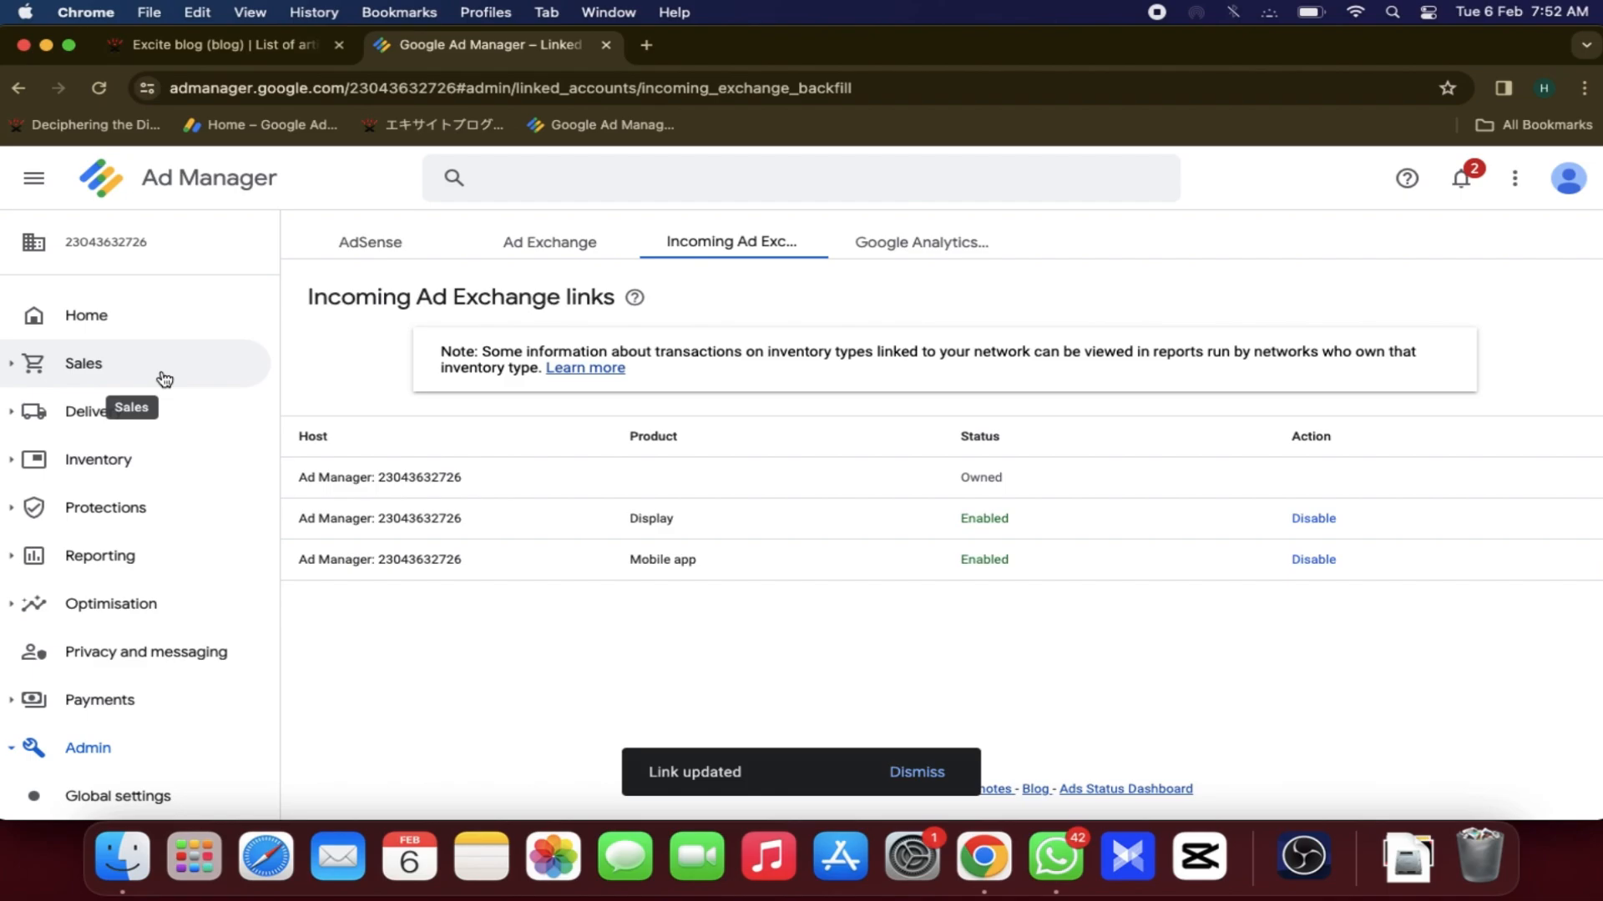
{"action": "left_click", "coordinate": [130, 485]}
{"action": "left_click", "coordinate": [129, 481]}
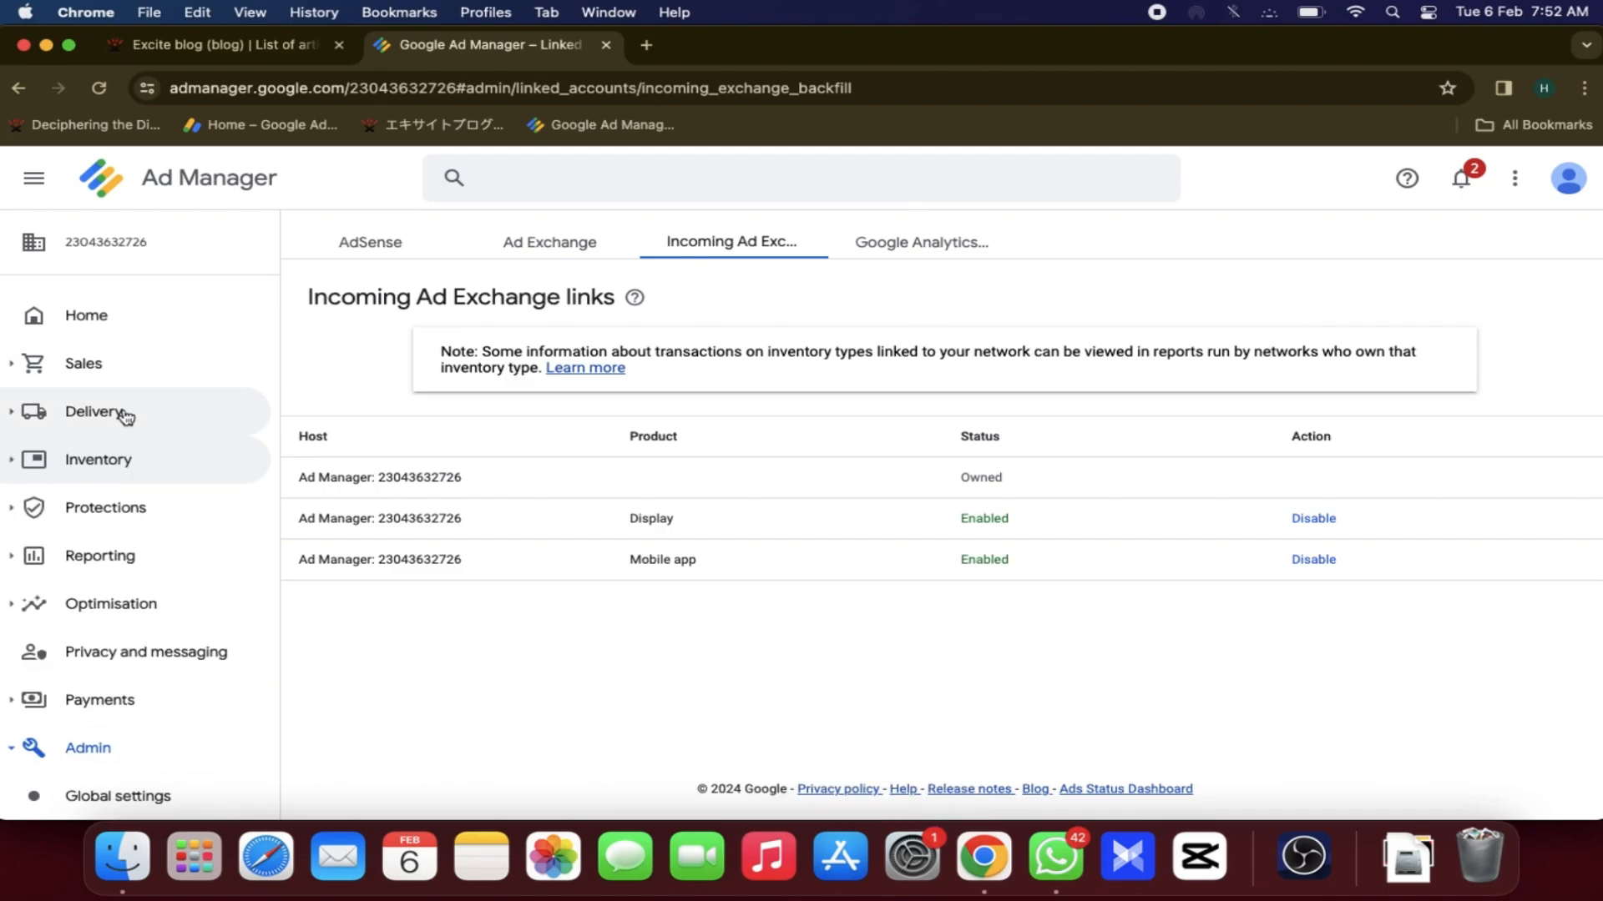
{"action": "left_click", "coordinate": [124, 414]}
{"action": "left_click", "coordinate": [99, 470]}
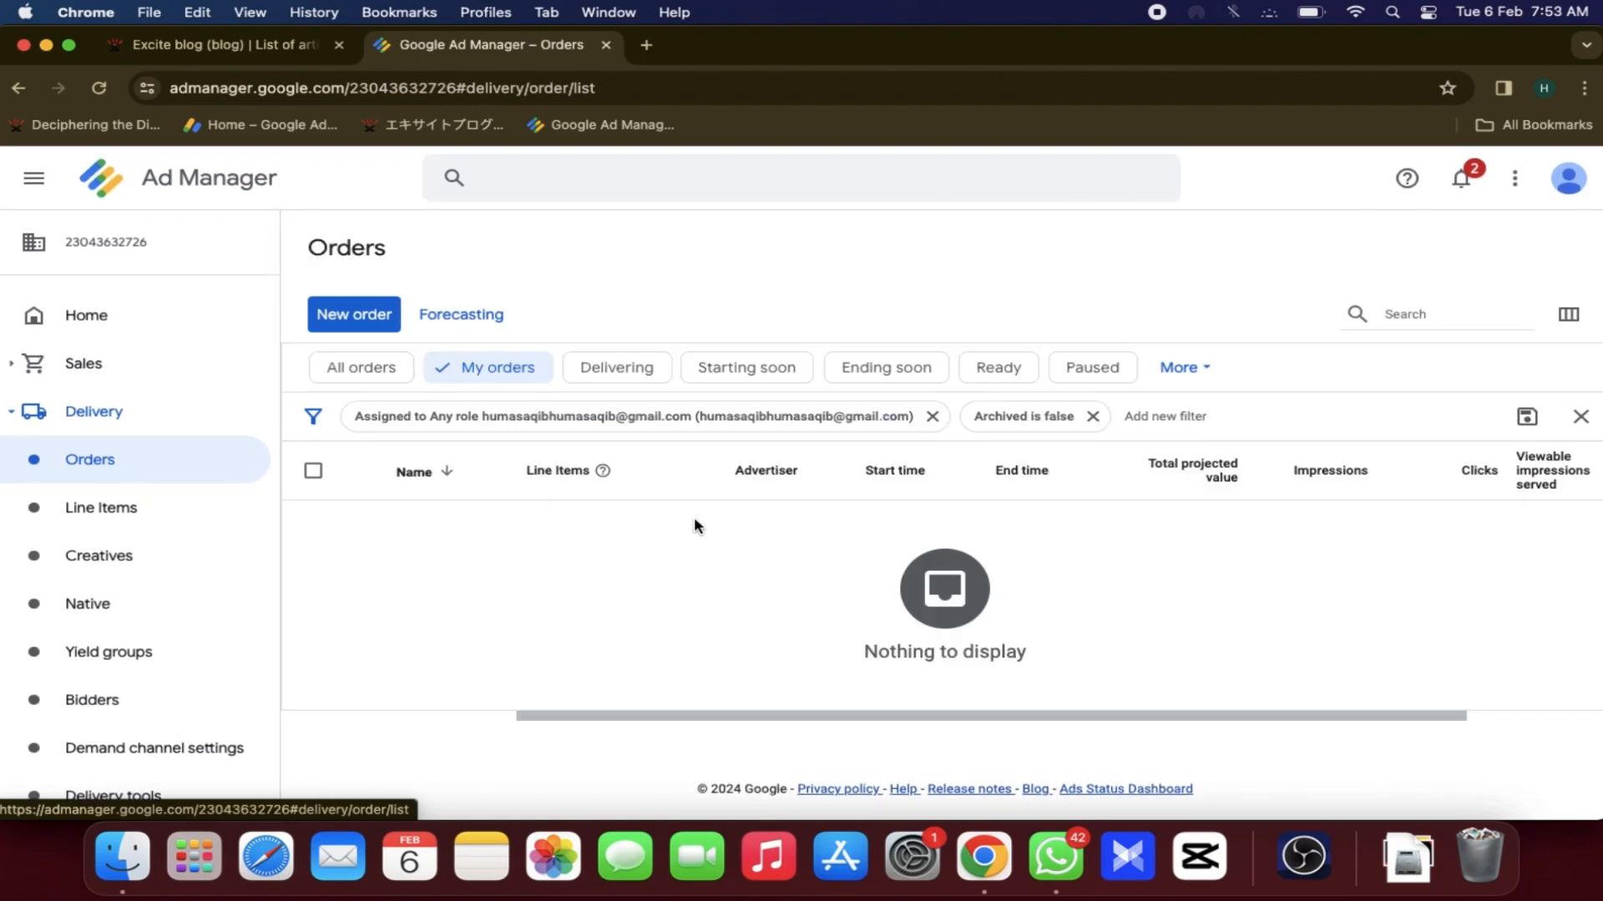
{"action": "left_click", "coordinate": [375, 325]}
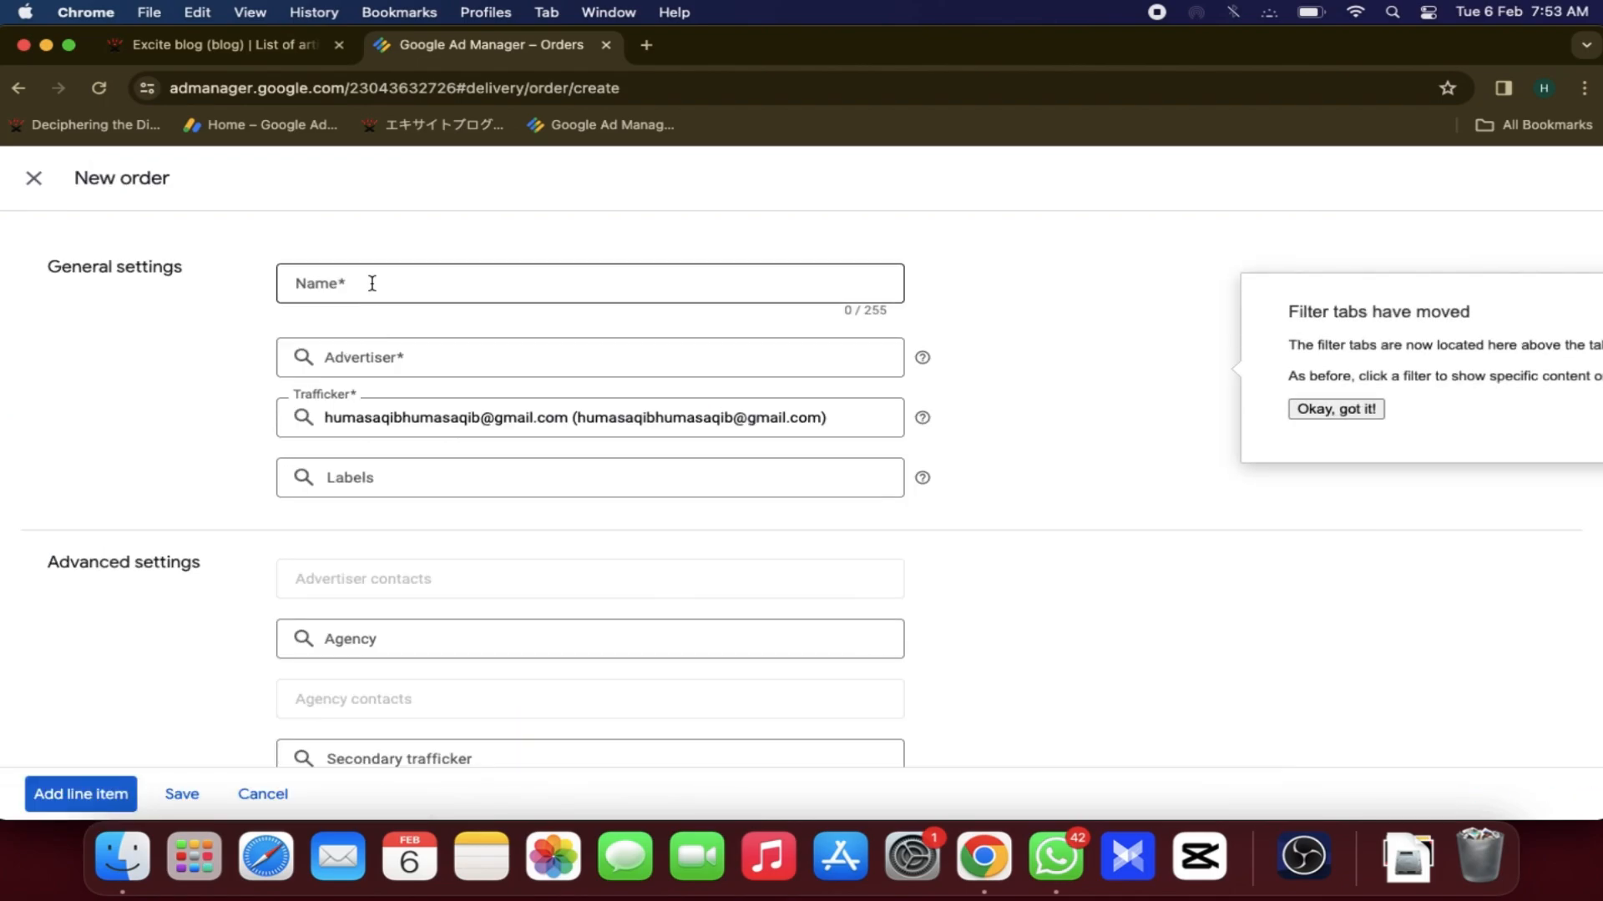
{"action": "left_click", "coordinate": [373, 284]}
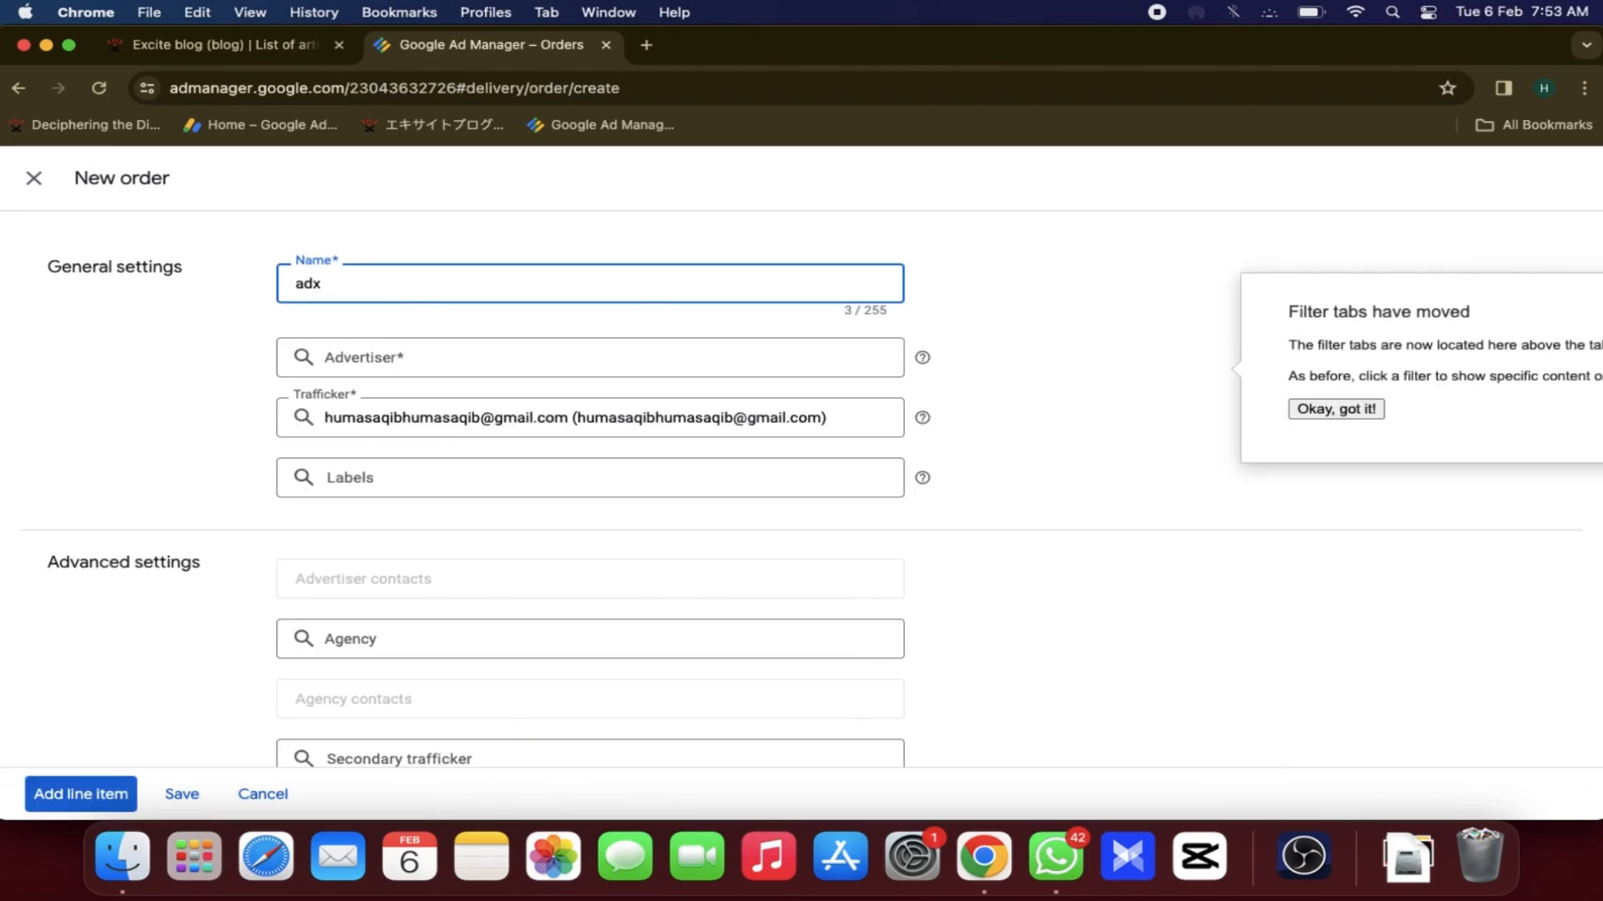
{"action": "left_click", "coordinate": [1321, 411]}
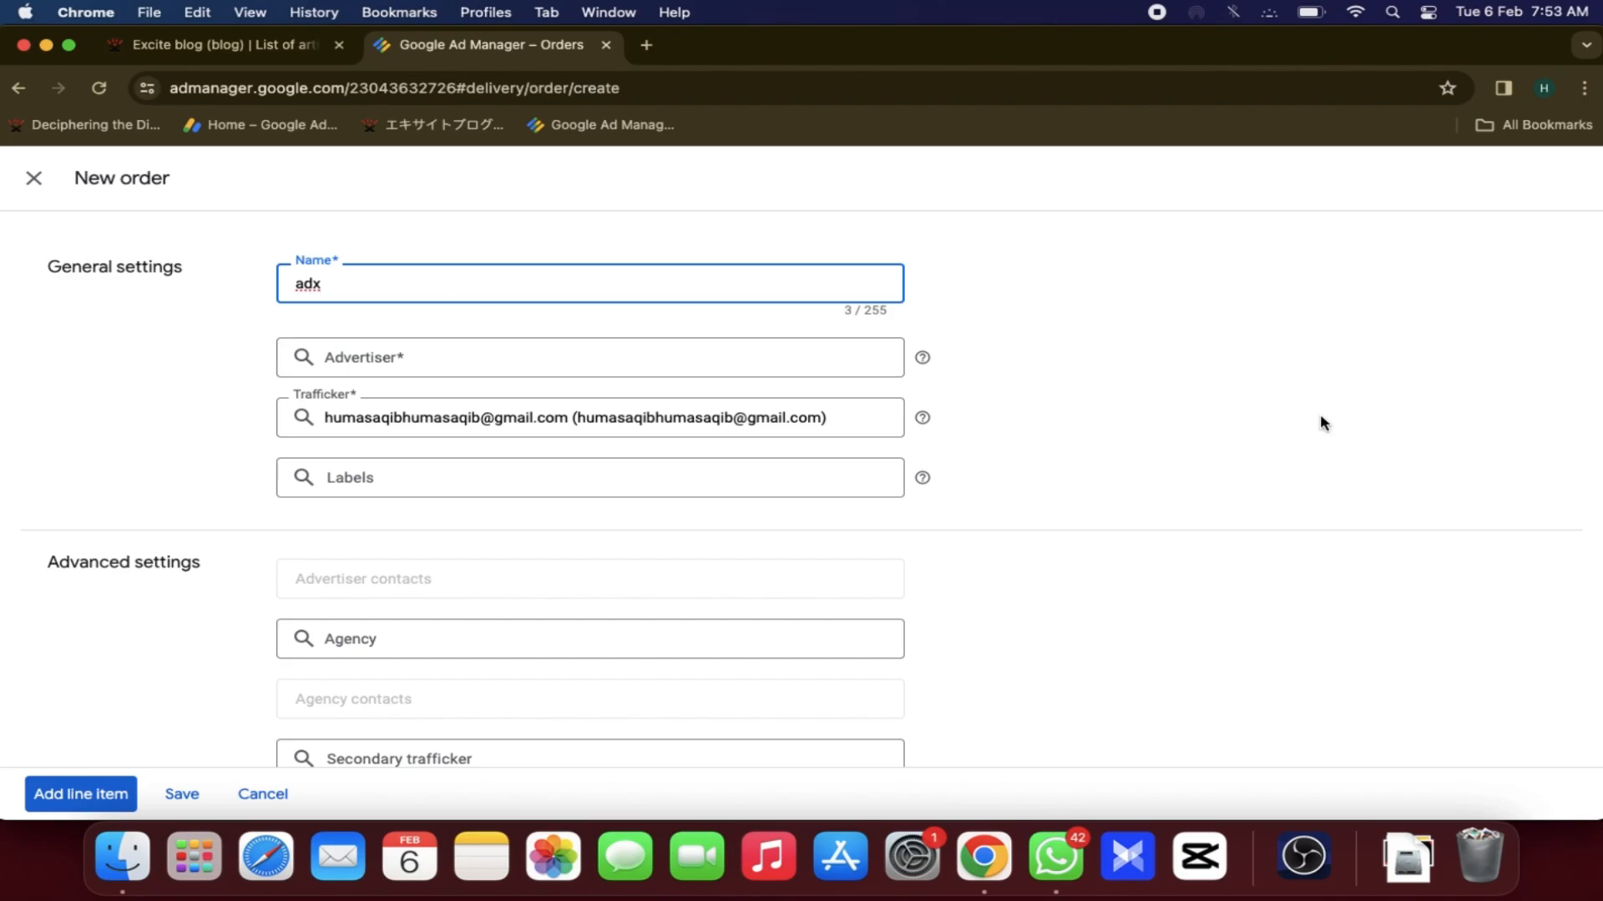
- Add a new company of type Advertiser named google as the order's advertiser and save it
{"action": "left_click", "coordinate": [470, 360]}
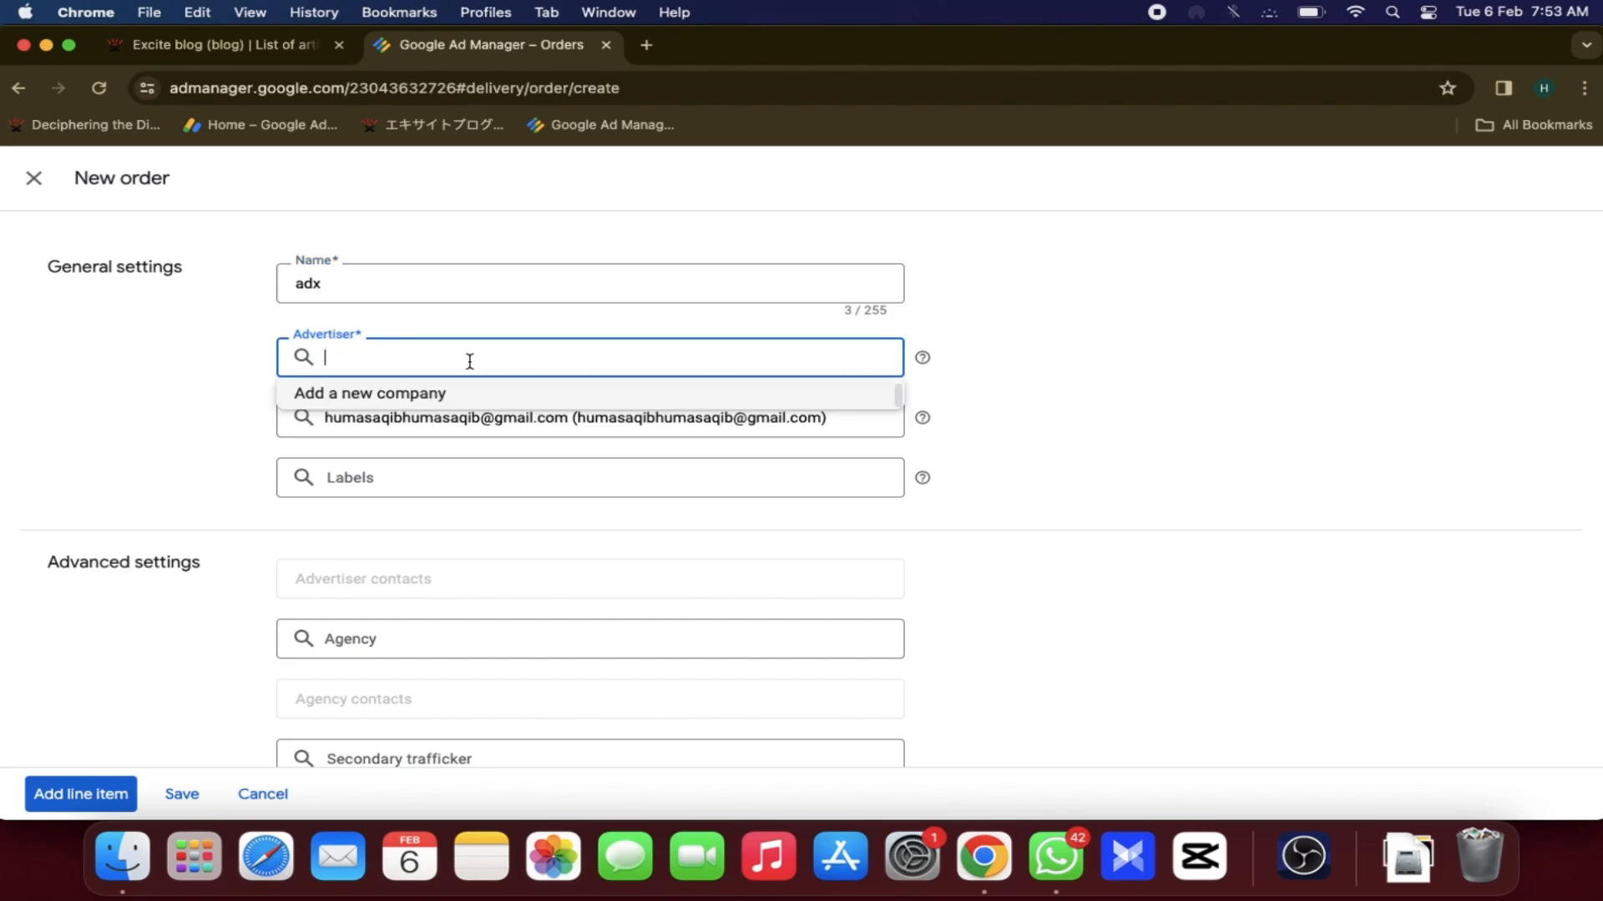
{"action": "left_click", "coordinate": [373, 396]}
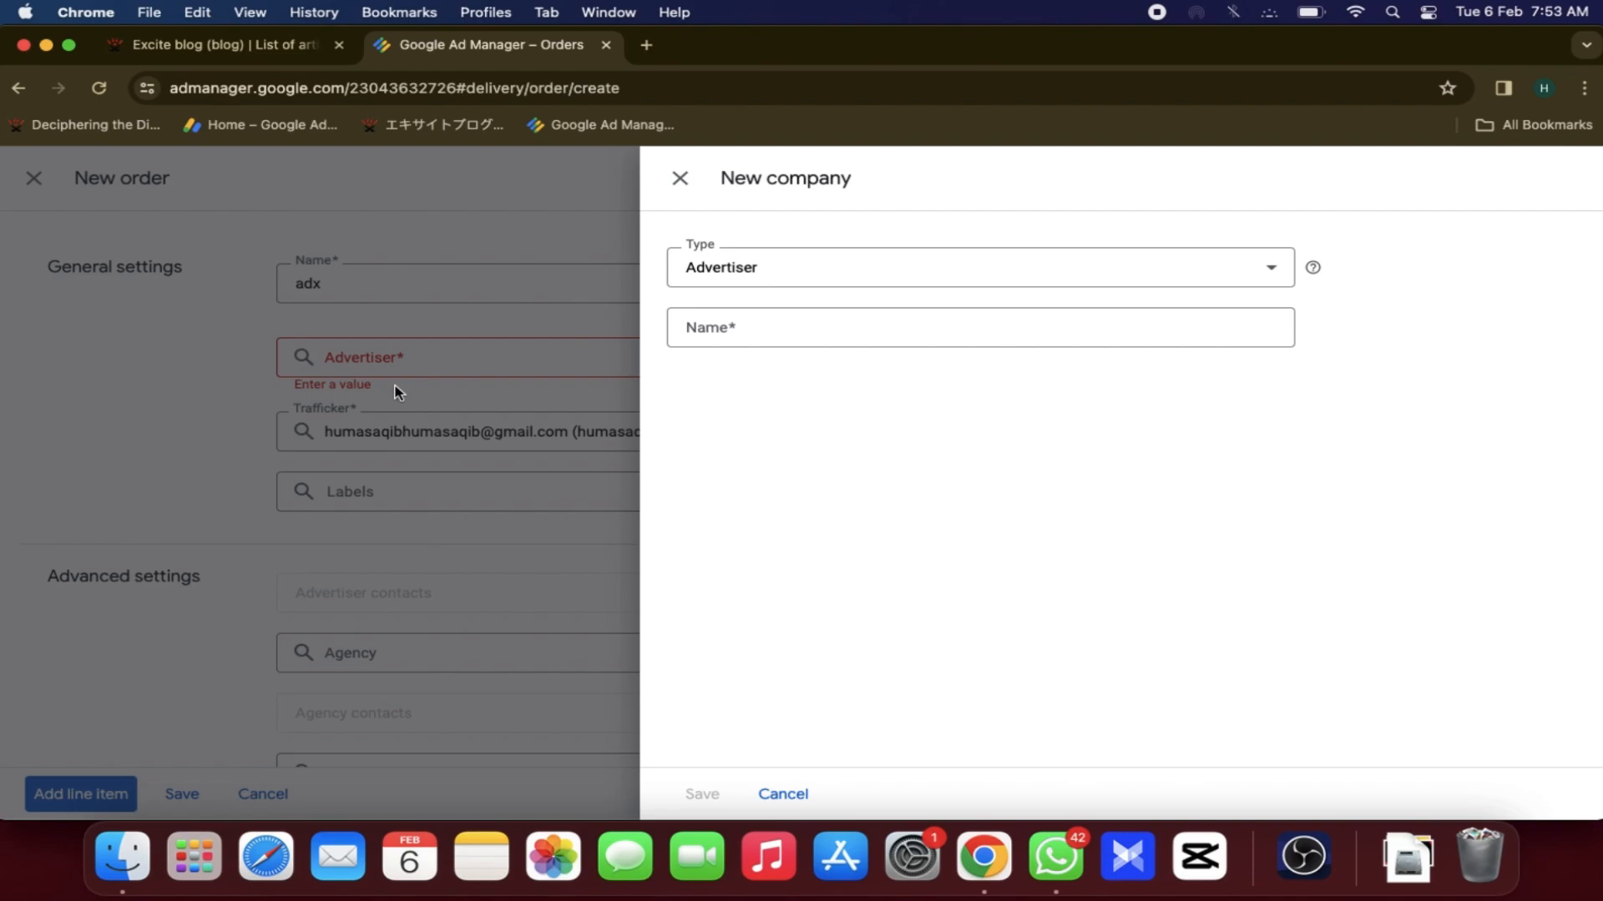
{"action": "left_click", "coordinate": [721, 326]}
{"action": "type", "text": "google"}
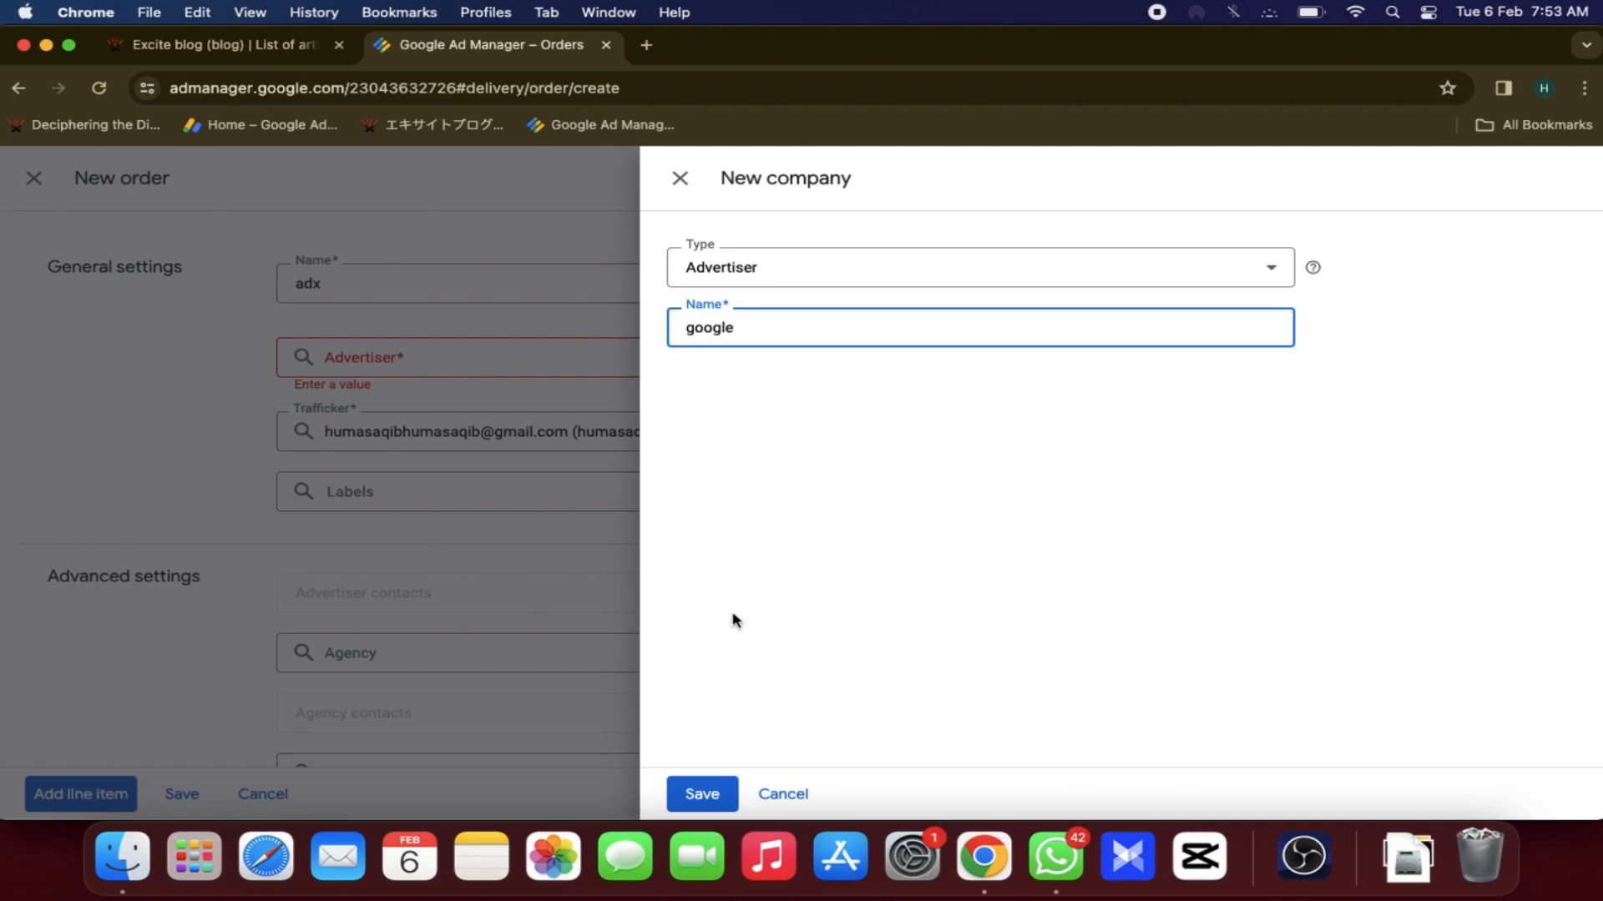
{"action": "left_click", "coordinate": [701, 793]}
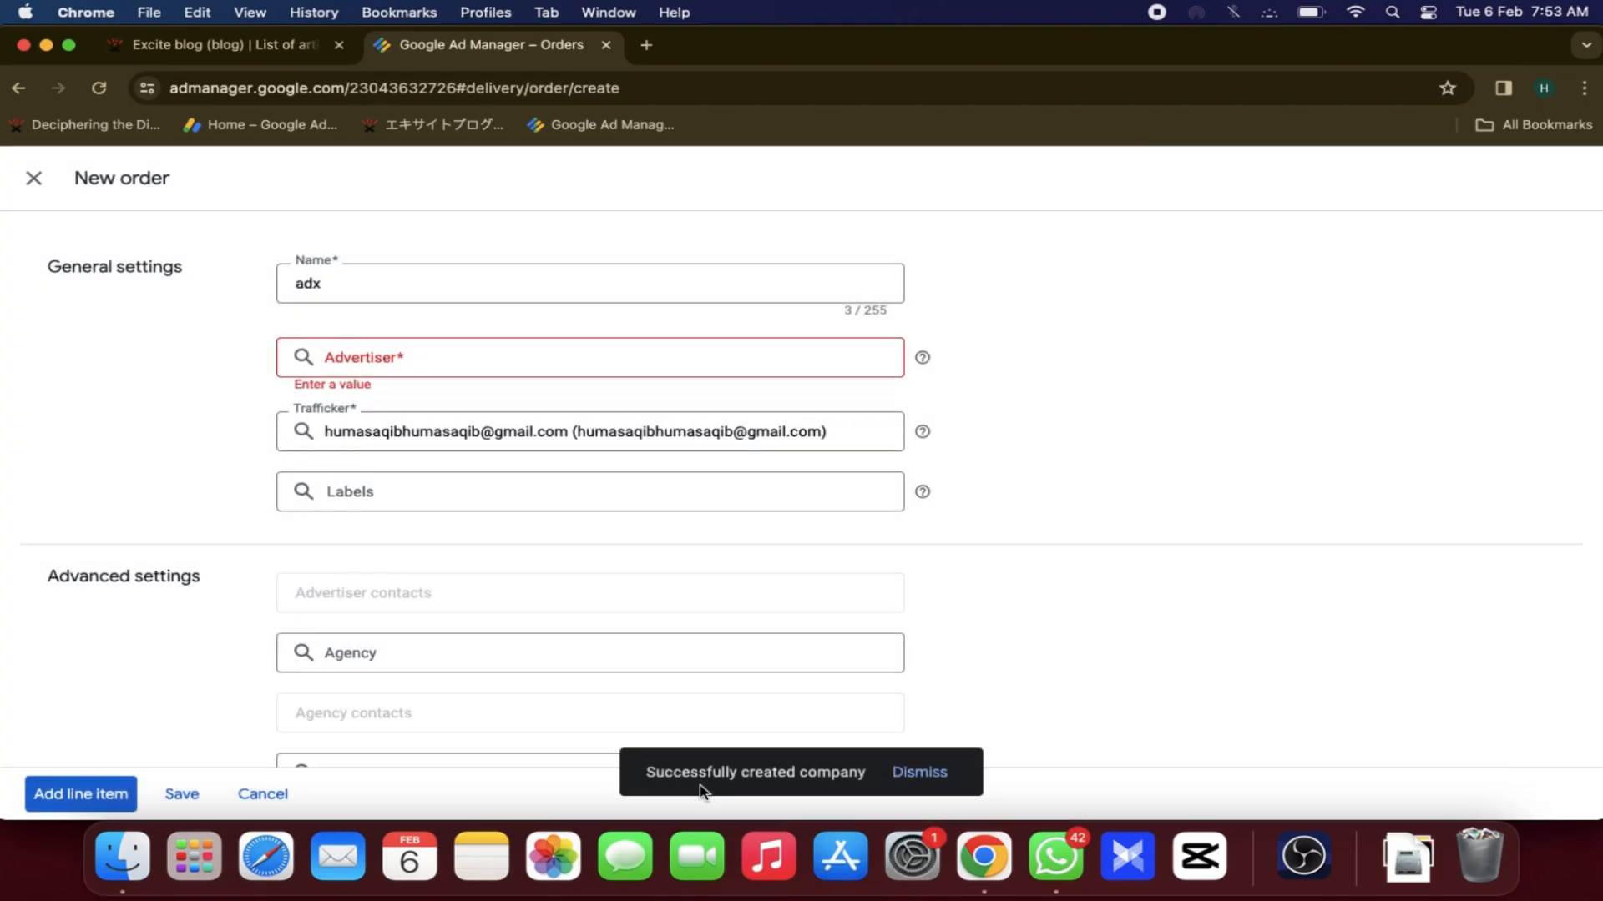
- Review the order form, create the order with a new line item and choose Display as its ad type
{"action": "scroll", "coordinate": [1054, 563], "scroll_direction": "down", "scroll_amount": 3}
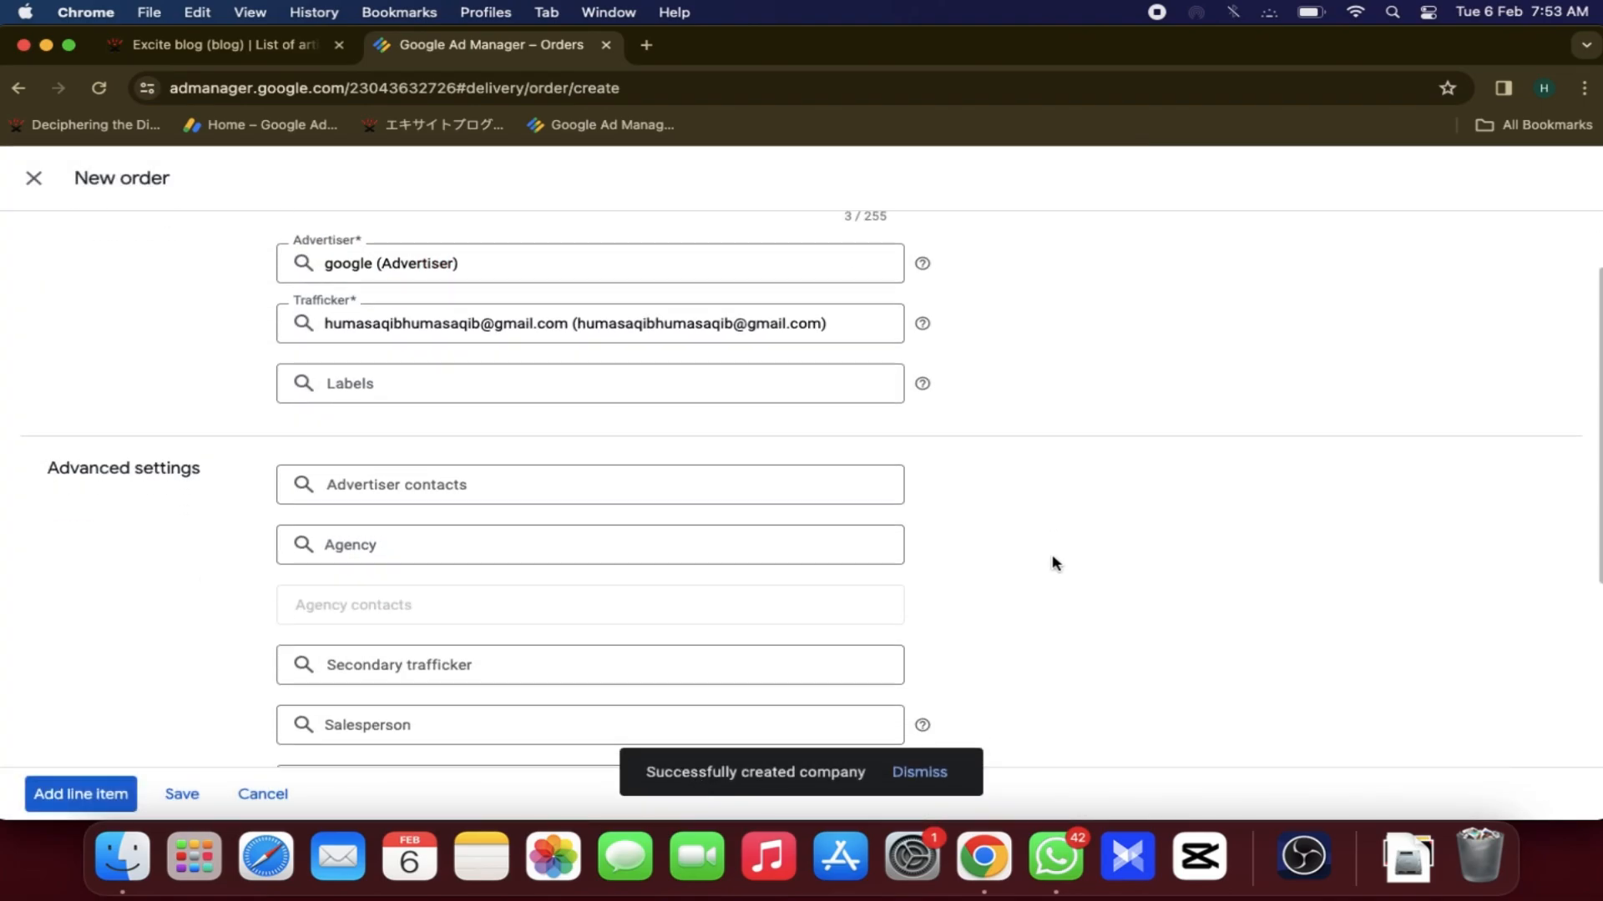
{"action": "scroll", "coordinate": [1052, 558], "scroll_direction": "up", "scroll_amount": 2}
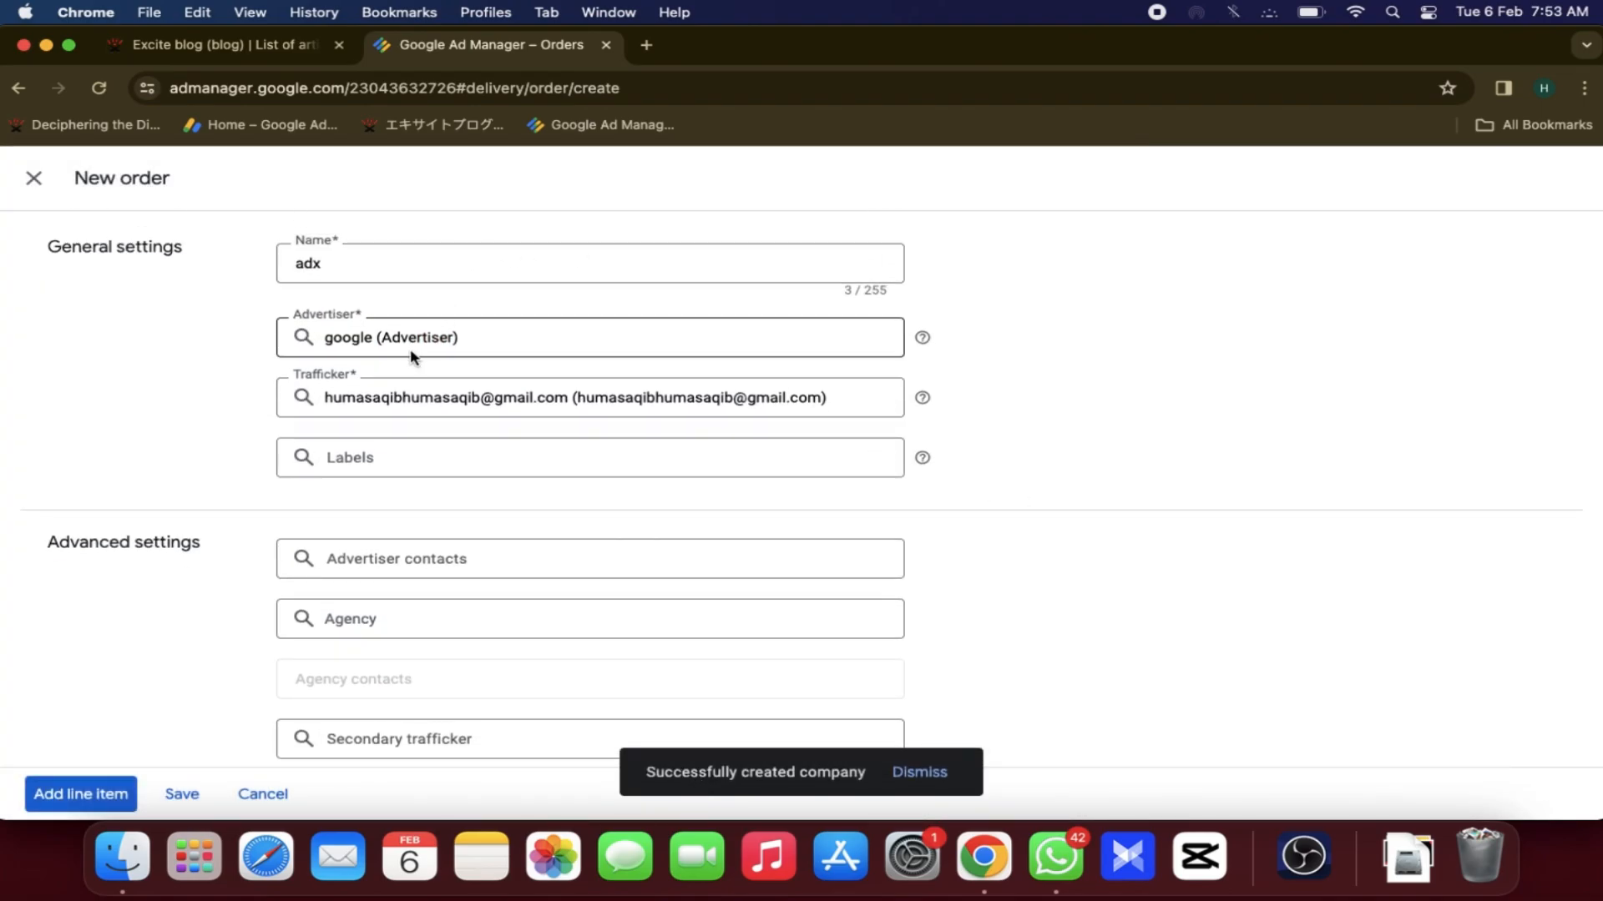
{"action": "scroll", "coordinate": [248, 513], "scroll_direction": "down", "scroll_amount": 3}
{"action": "scroll", "coordinate": [248, 516], "scroll_direction": "down", "scroll_amount": 8}
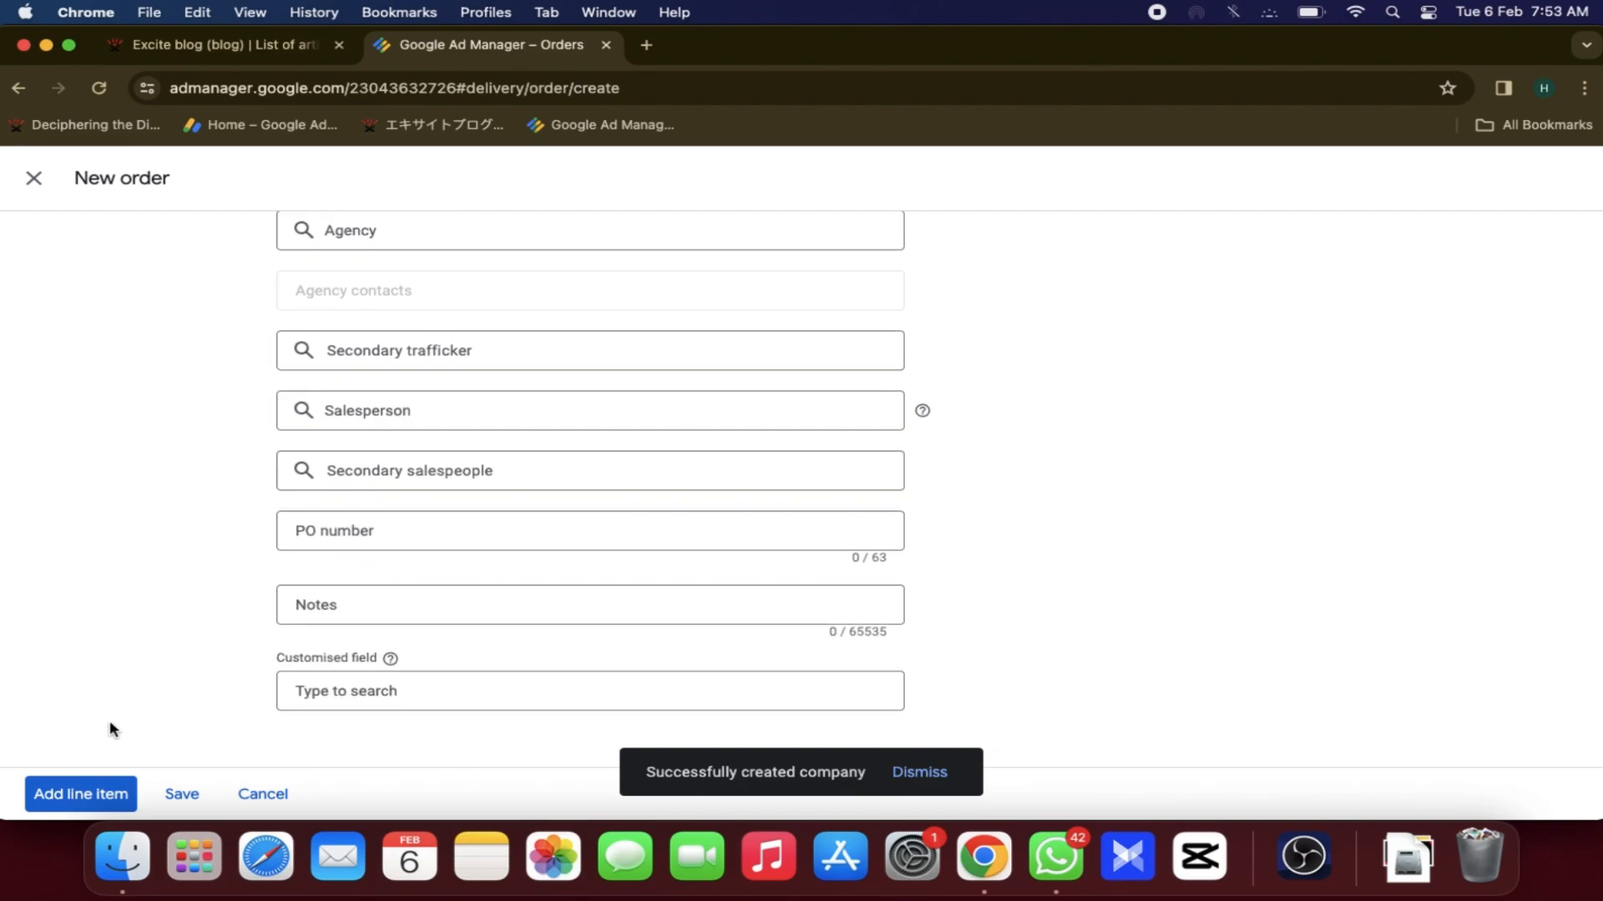
{"action": "left_click", "coordinate": [93, 798]}
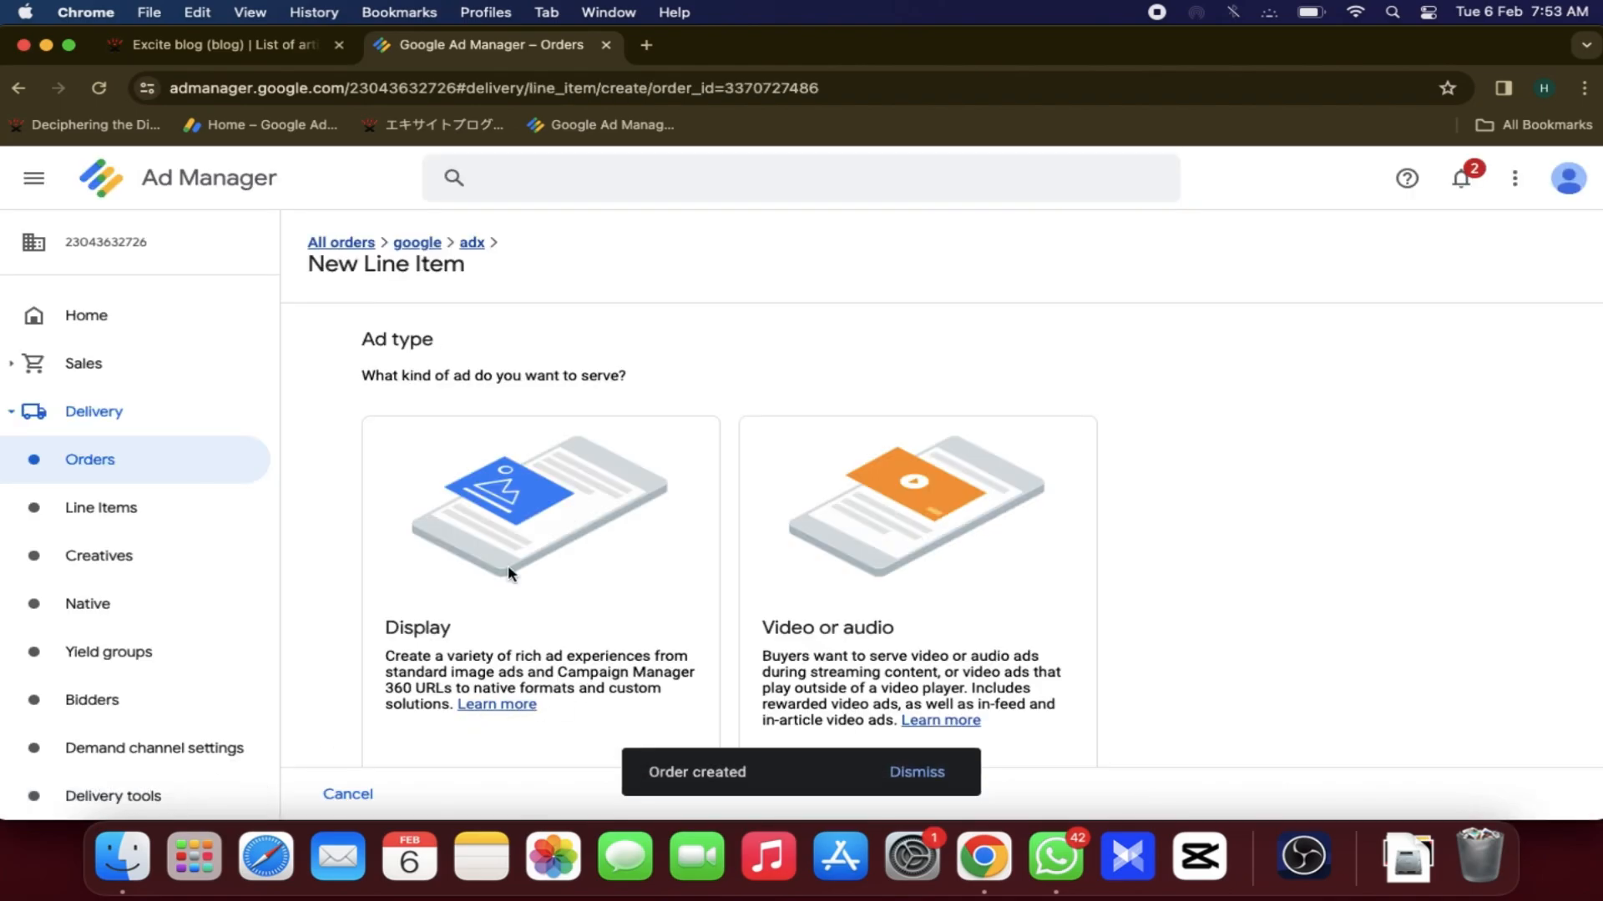
{"action": "scroll", "coordinate": [507, 564], "scroll_direction": "down", "scroll_amount": 2}
{"action": "left_click", "coordinate": [448, 668]}
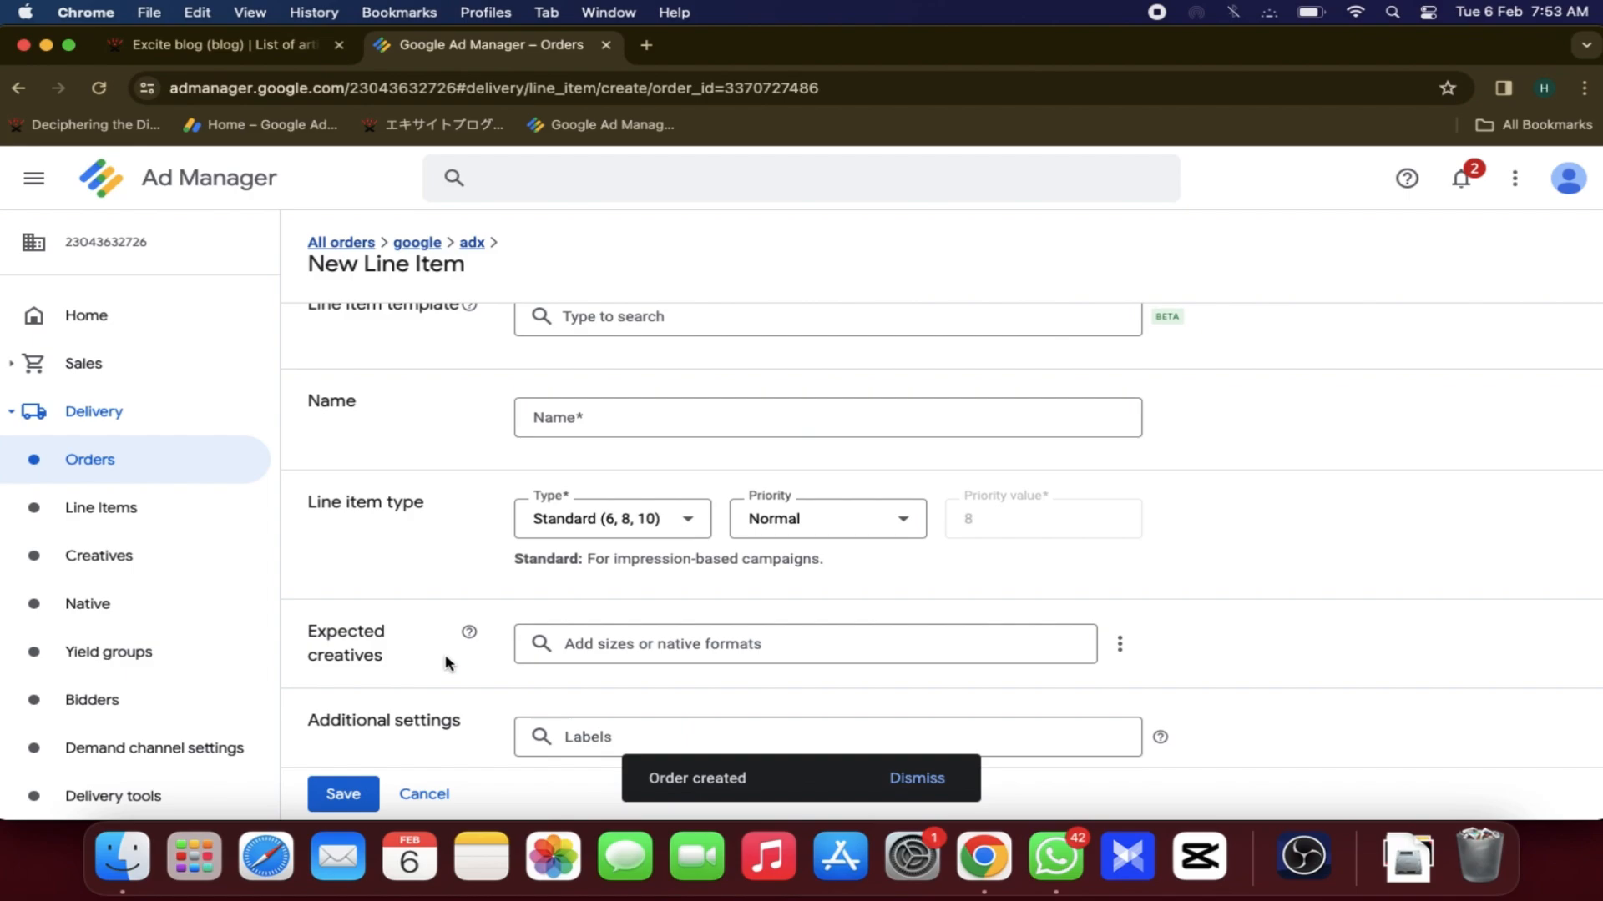
- Name the new line item adx and set its line item type to Ad Exchange (12)
{"action": "scroll", "coordinate": [448, 663], "scroll_direction": "up", "scroll_amount": 2}
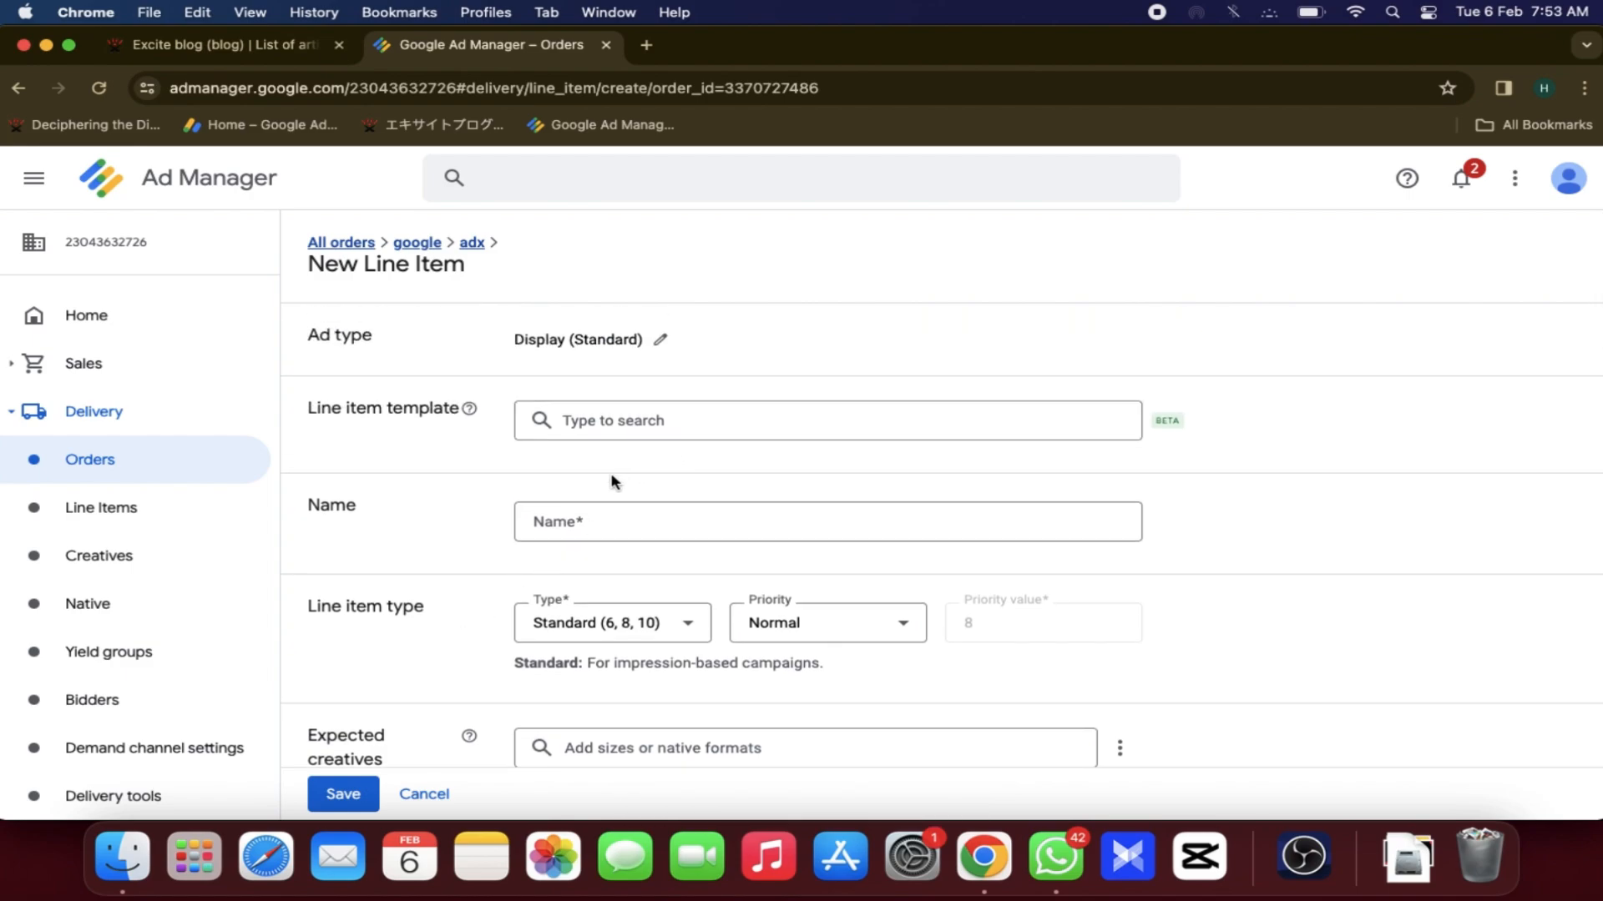
{"action": "left_click", "coordinate": [568, 516]}
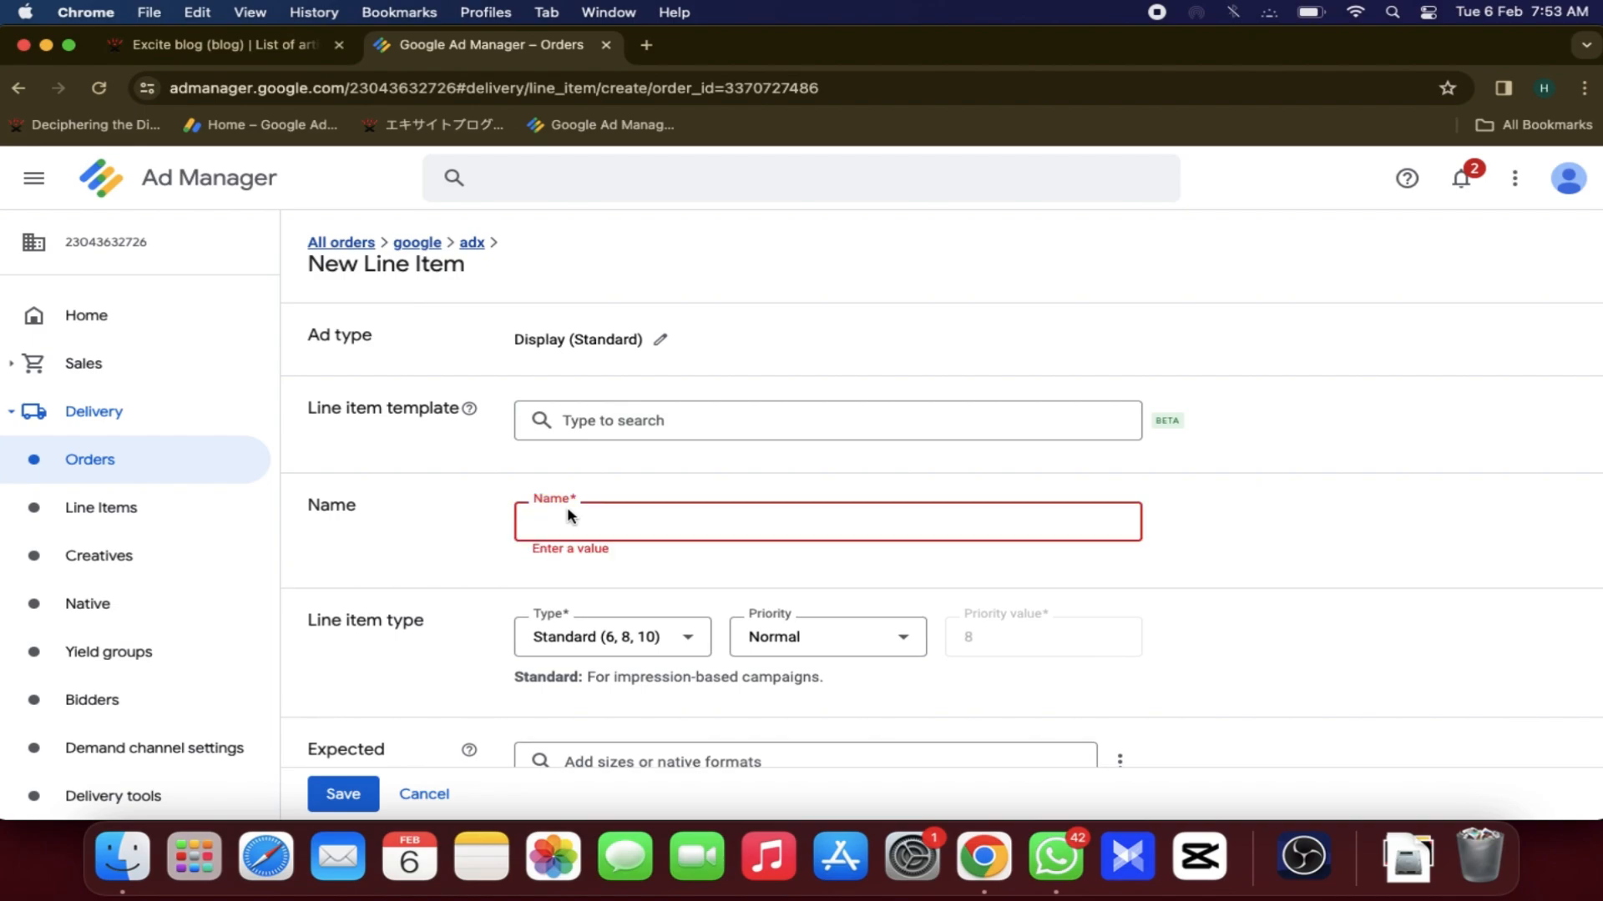
{"action": "type", "text": "adx"}
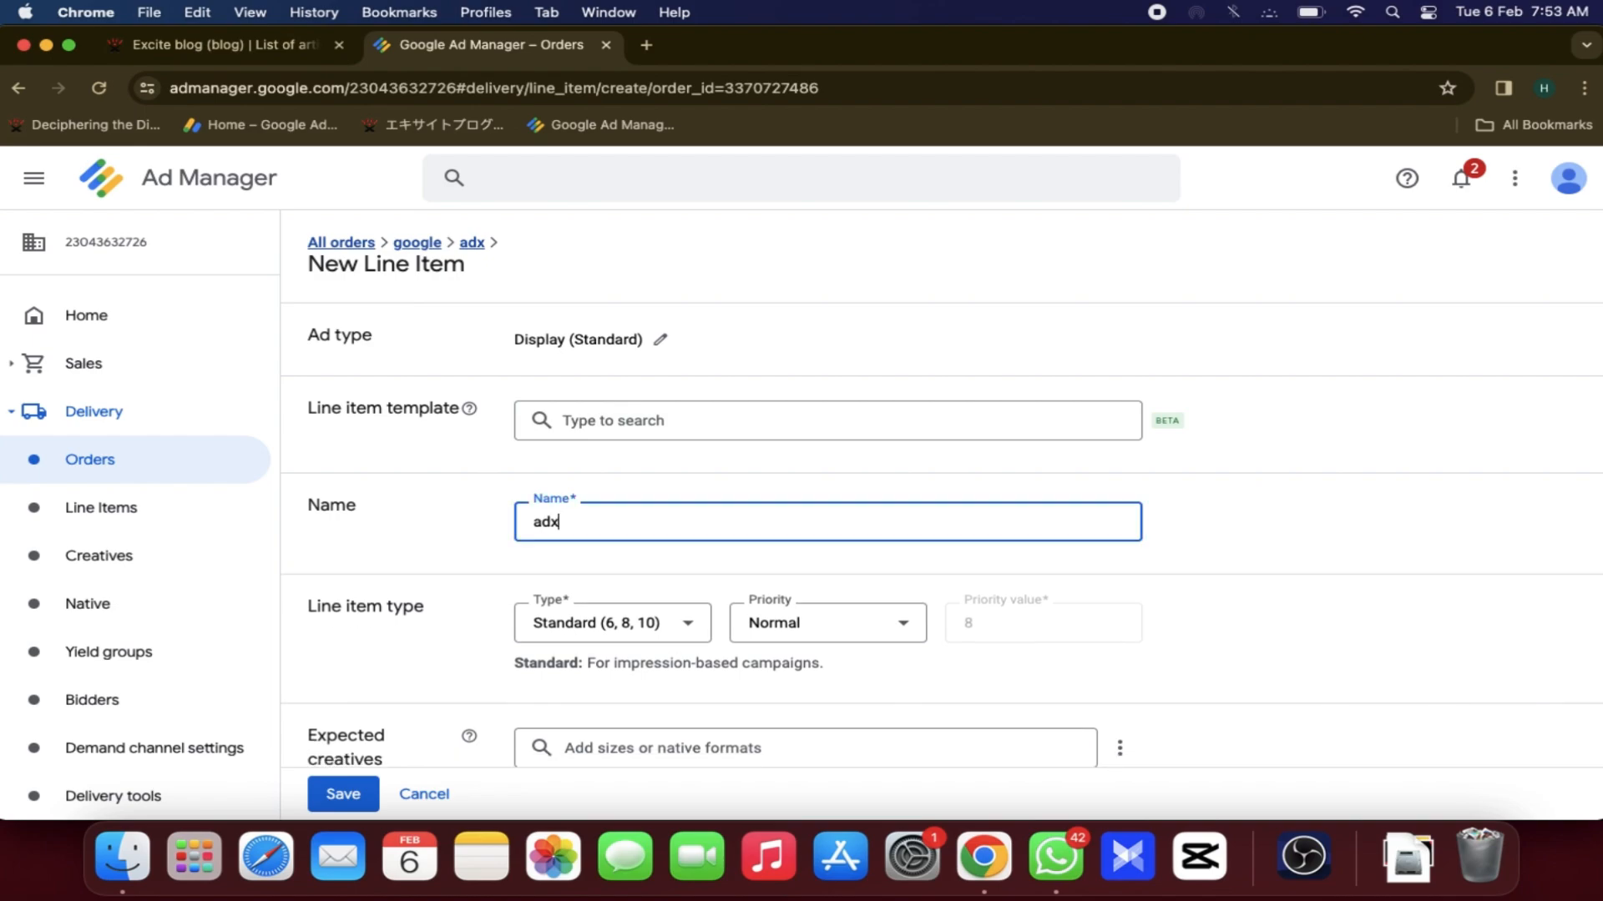
{"action": "scroll", "coordinate": [442, 684], "scroll_direction": "down", "scroll_amount": 3}
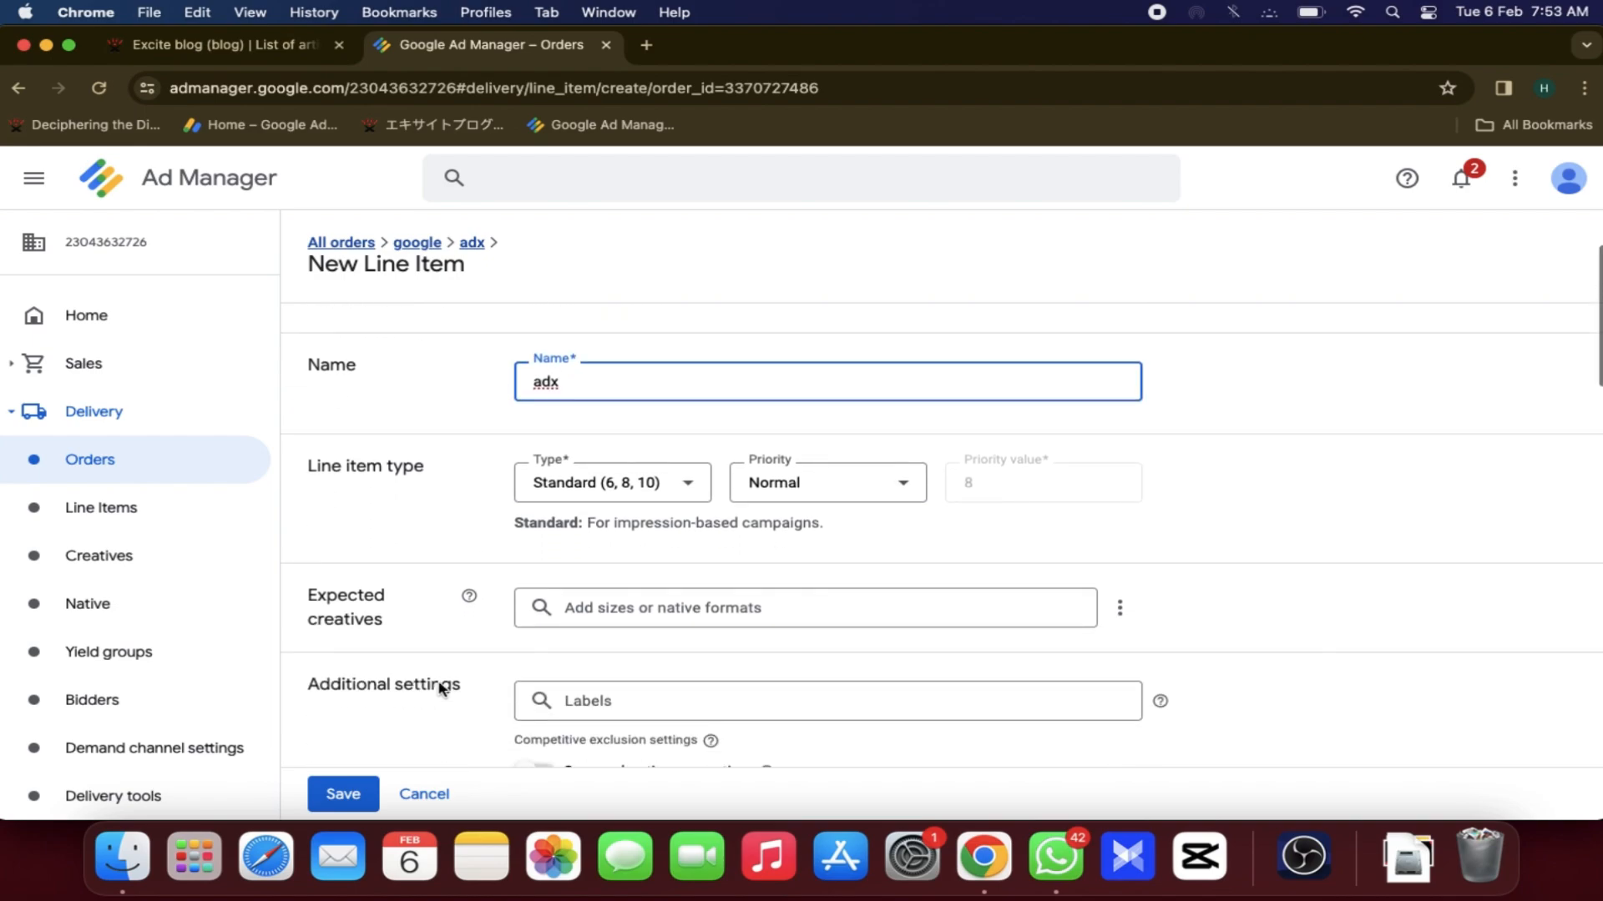
{"action": "left_click", "coordinate": [639, 497]}
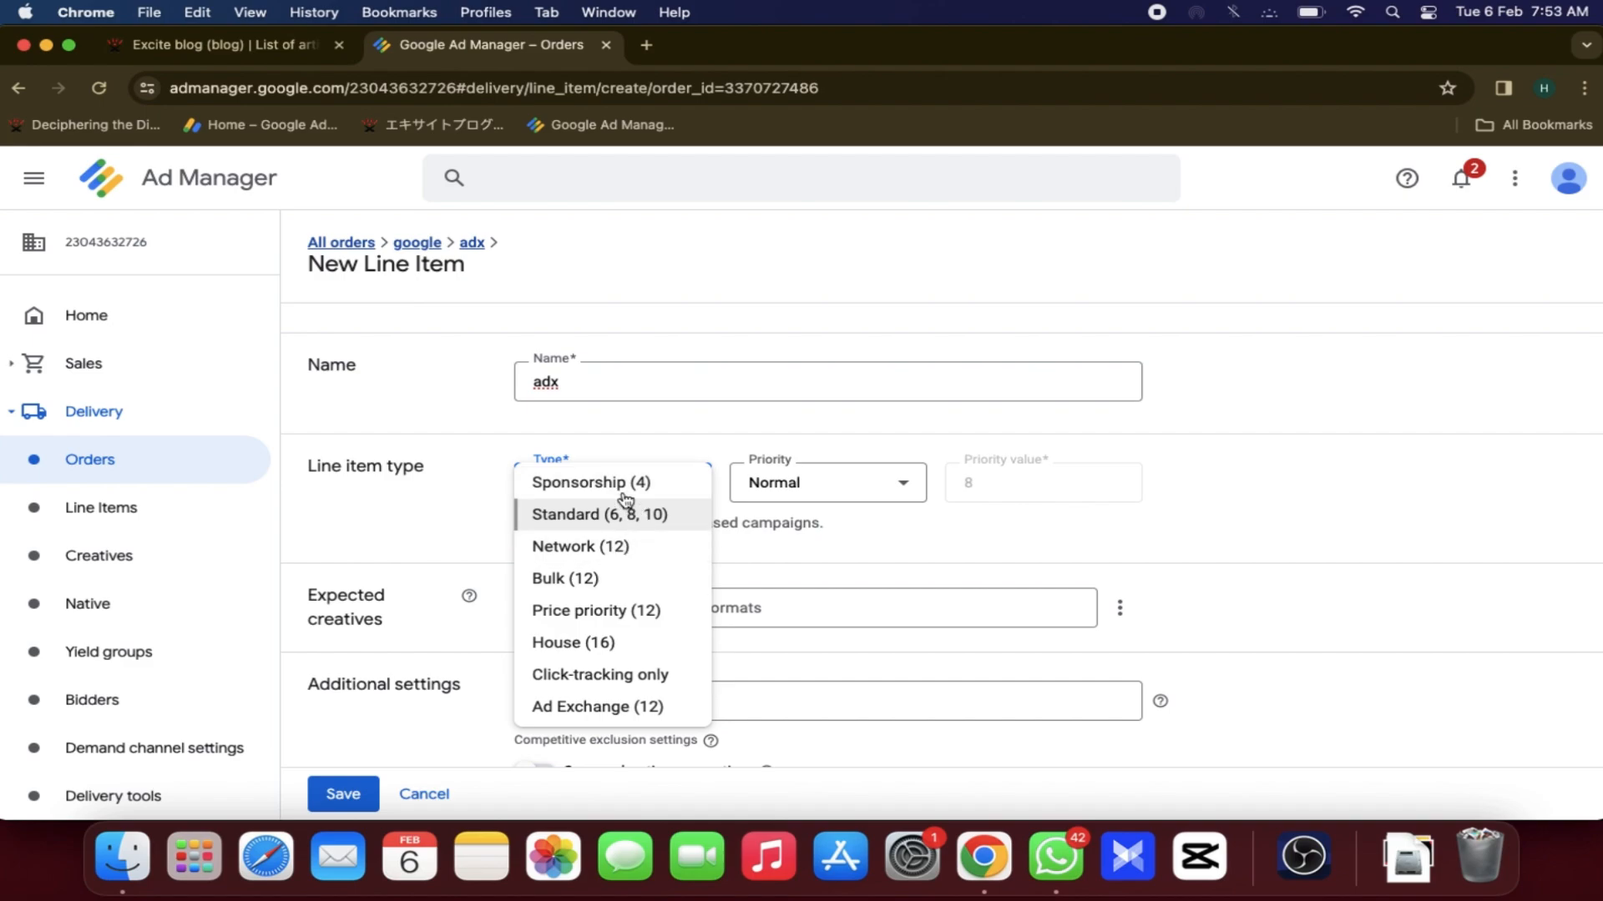
{"action": "left_click", "coordinate": [582, 709]}
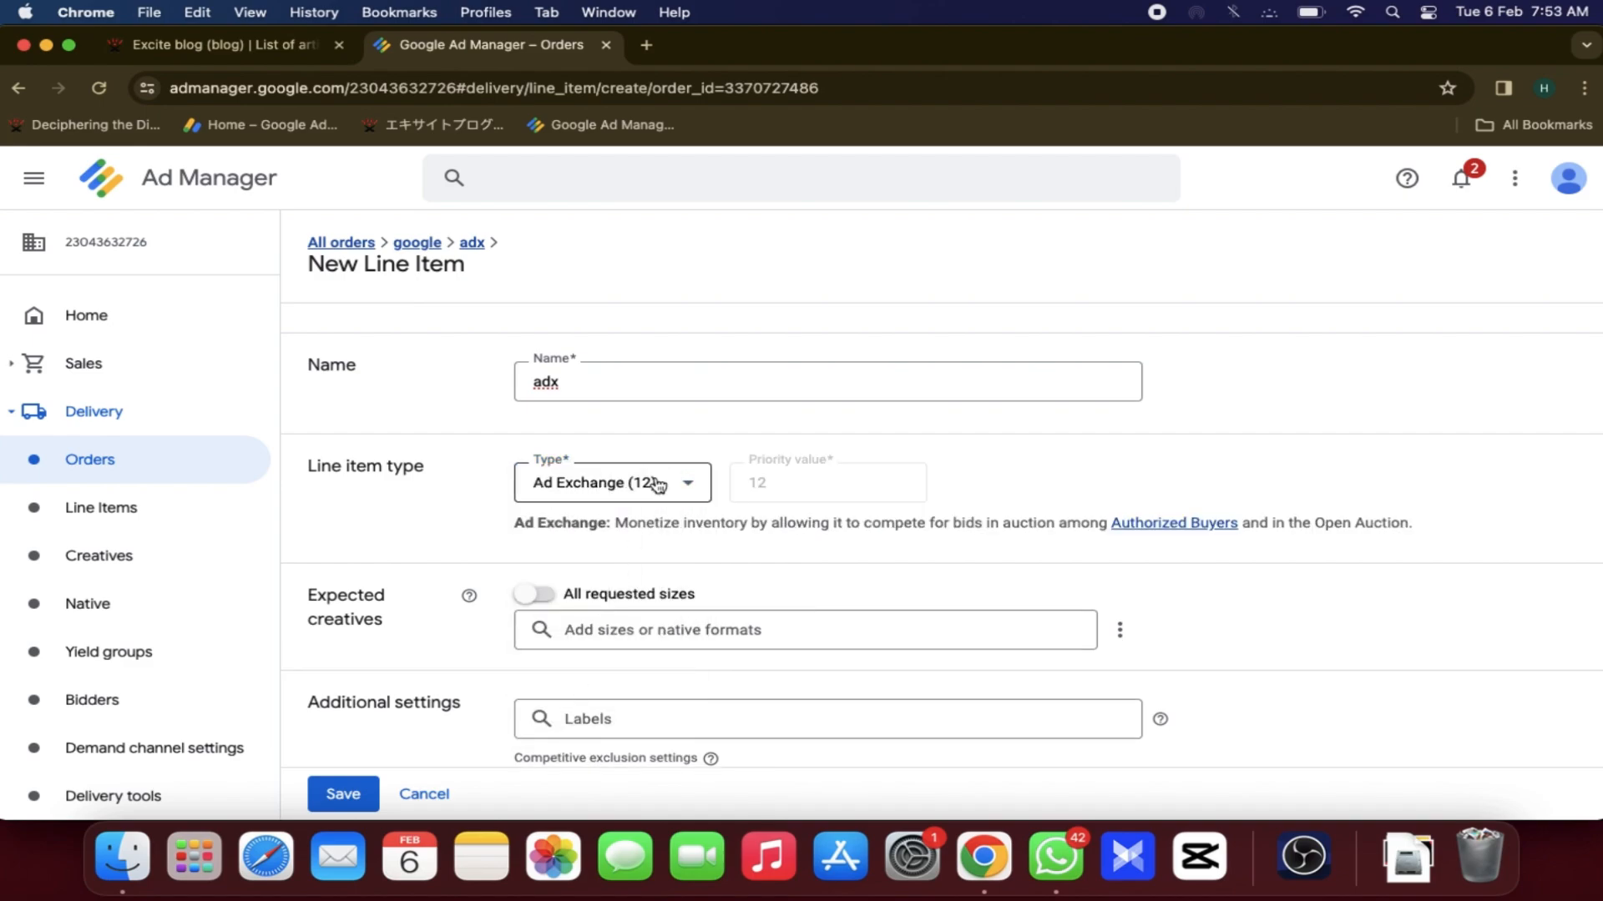
- Turn on all requested sizes for the expected creatives and set the web property alias to Self-service AdX Display
{"action": "scroll", "coordinate": [521, 511], "scroll_direction": "down", "scroll_amount": 2}
{"action": "left_click", "coordinate": [530, 509]}
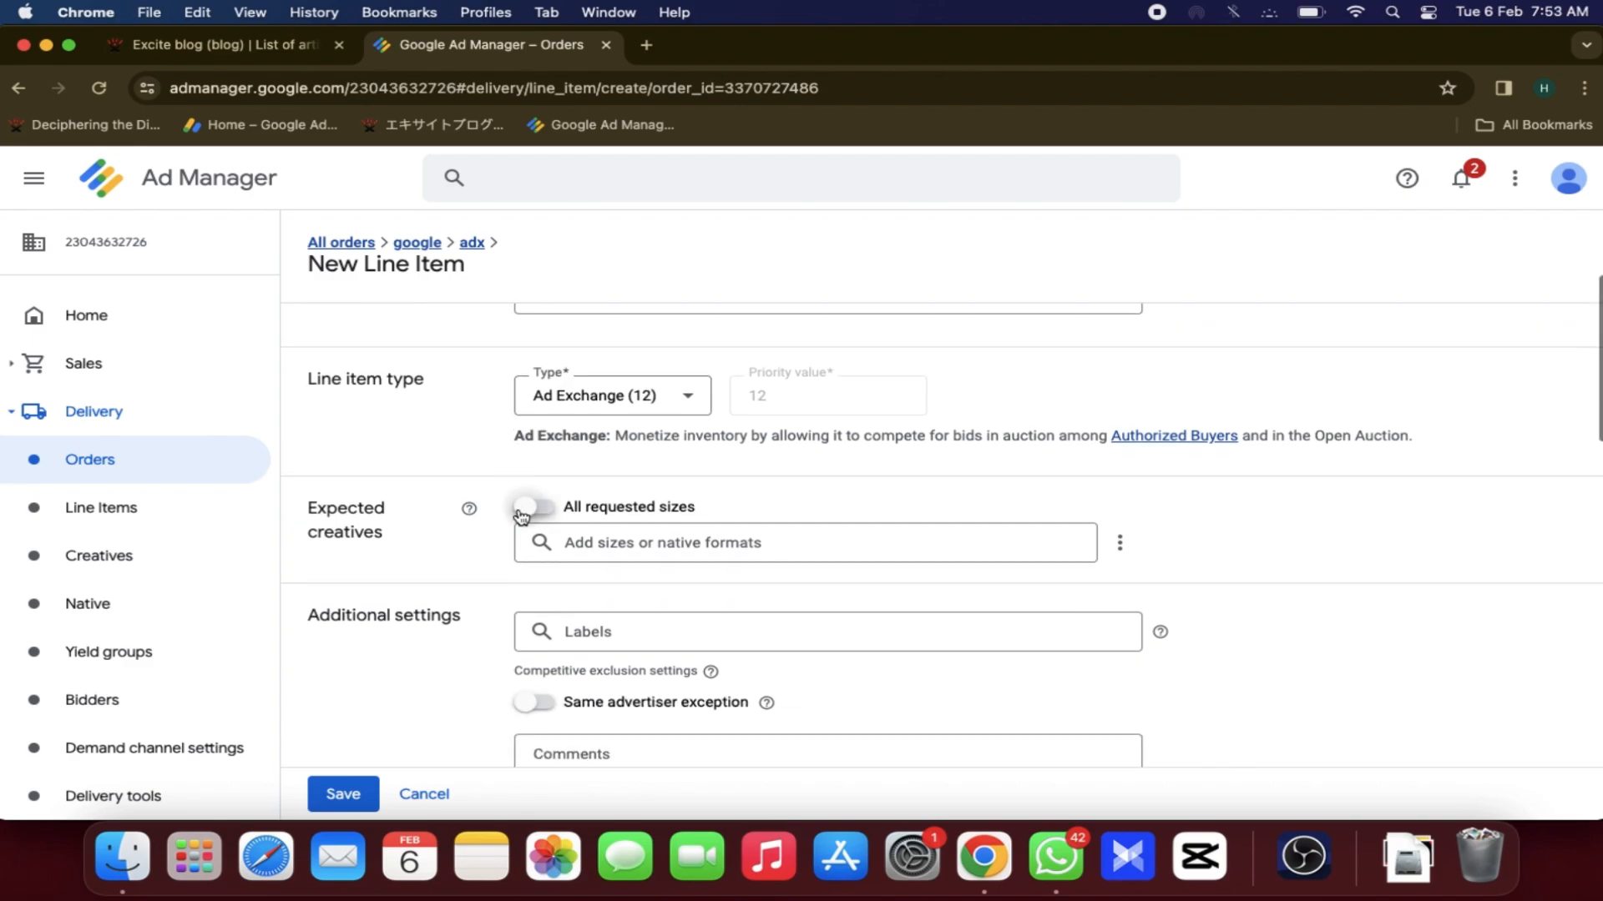
{"action": "scroll", "coordinate": [388, 560], "scroll_direction": "down", "scroll_amount": 5}
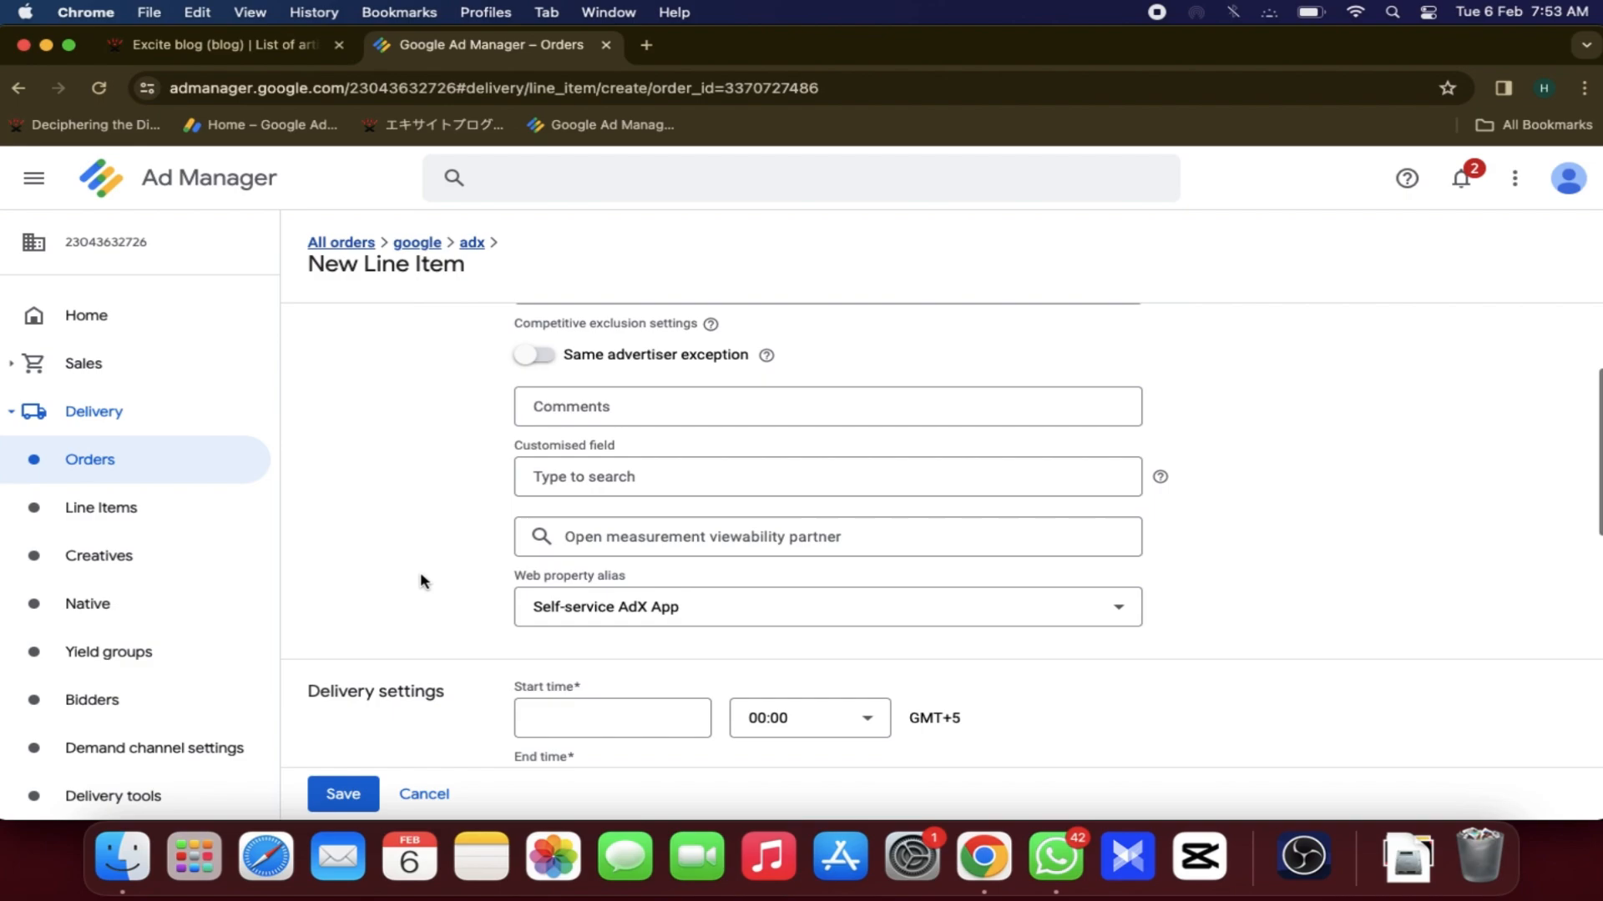
{"action": "left_click", "coordinate": [589, 612]}
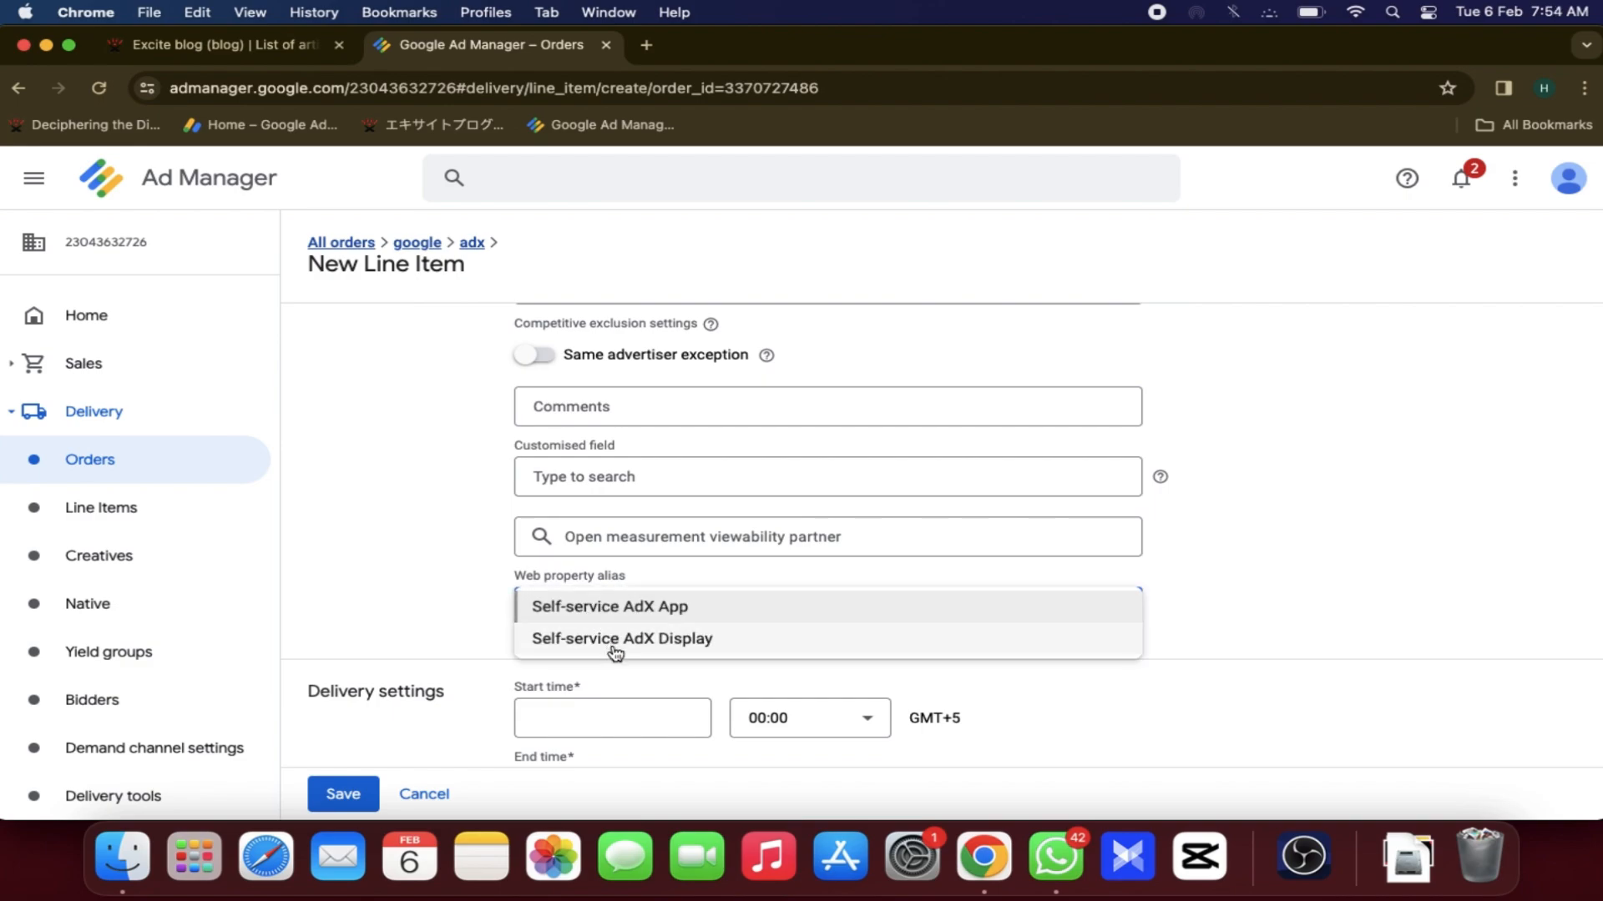
{"action": "left_click", "coordinate": [613, 641]}
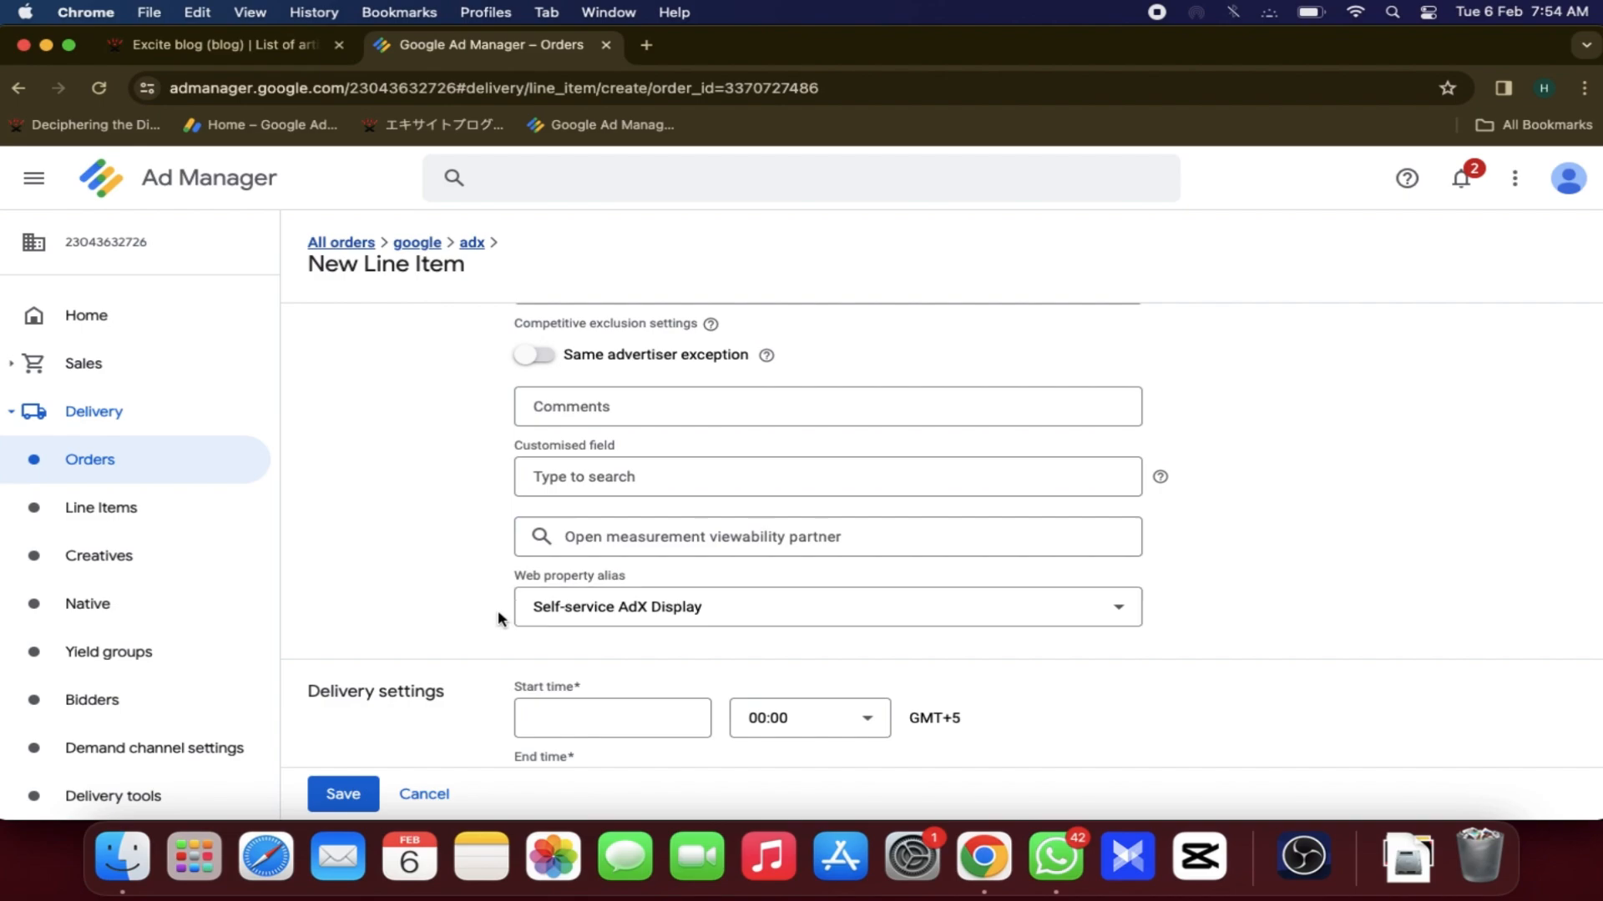
- Set the line item's delivery start time to Immediately and its end time to Unlimited
{"action": "scroll", "coordinate": [501, 615], "scroll_direction": "down", "scroll_amount": 2}
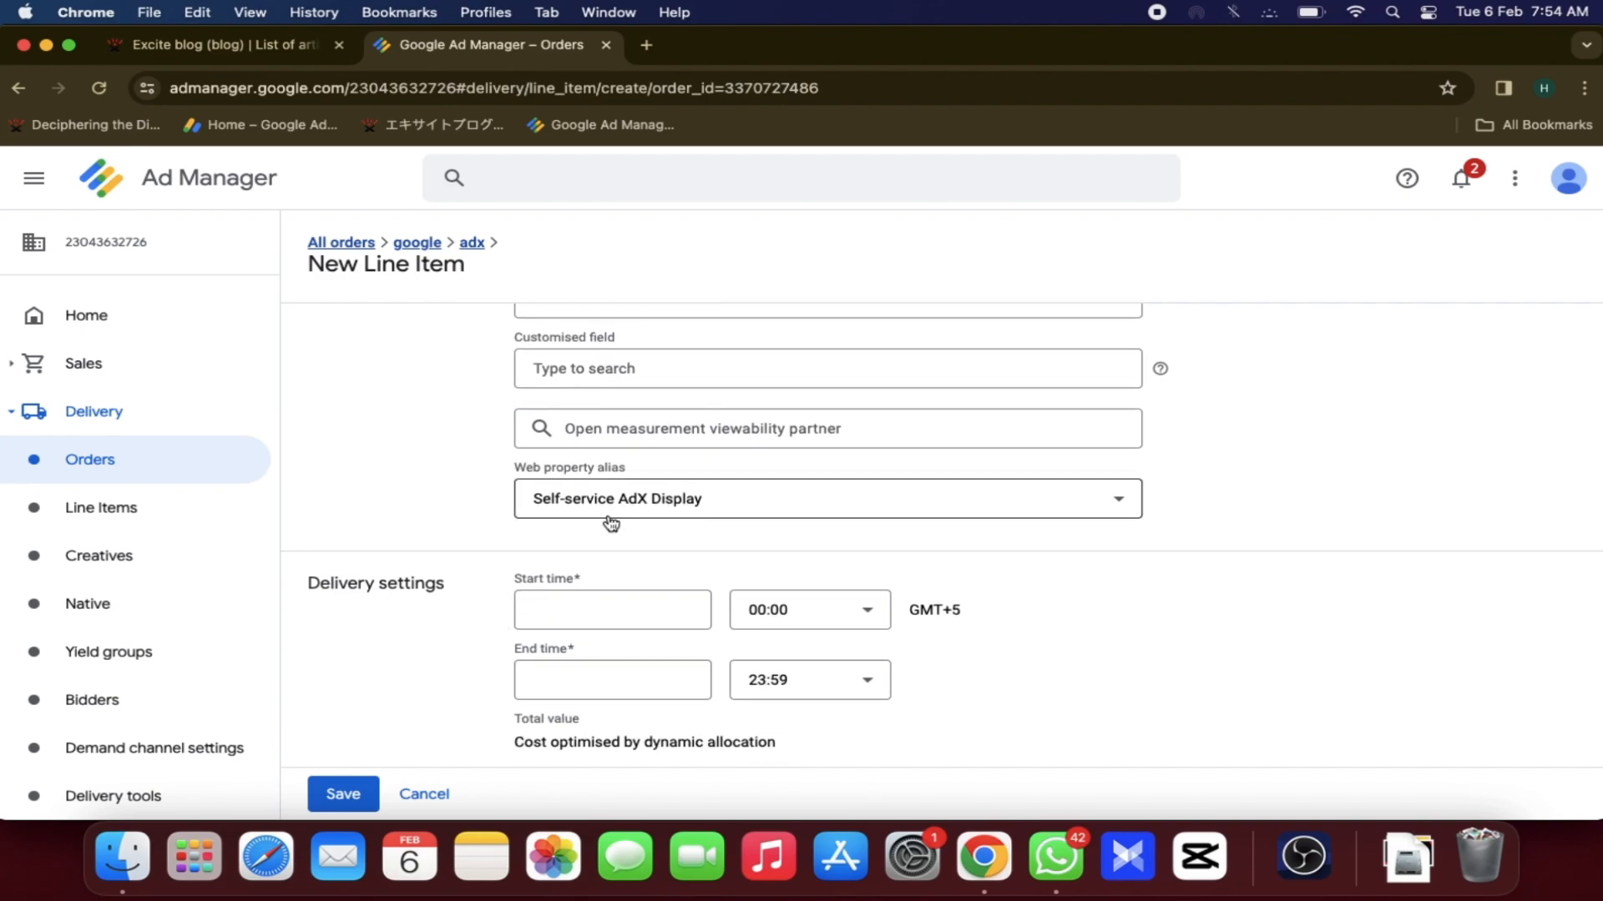
{"action": "scroll", "coordinate": [487, 615], "scroll_direction": "down", "scroll_amount": 2}
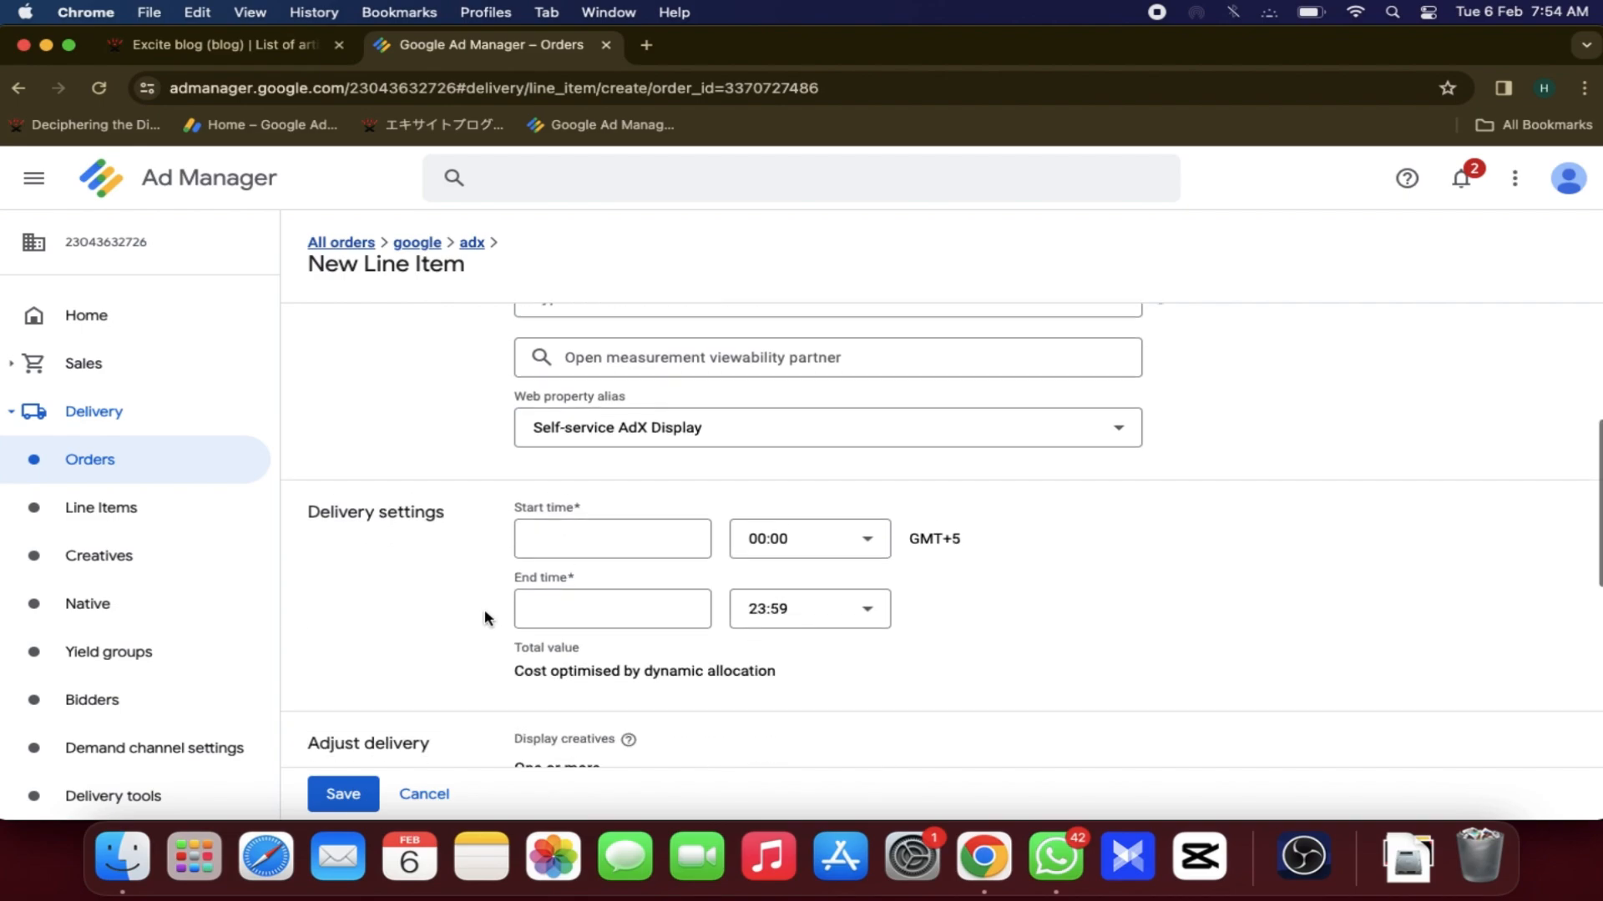
{"action": "left_click", "coordinate": [597, 531]}
{"action": "left_click", "coordinate": [574, 561]}
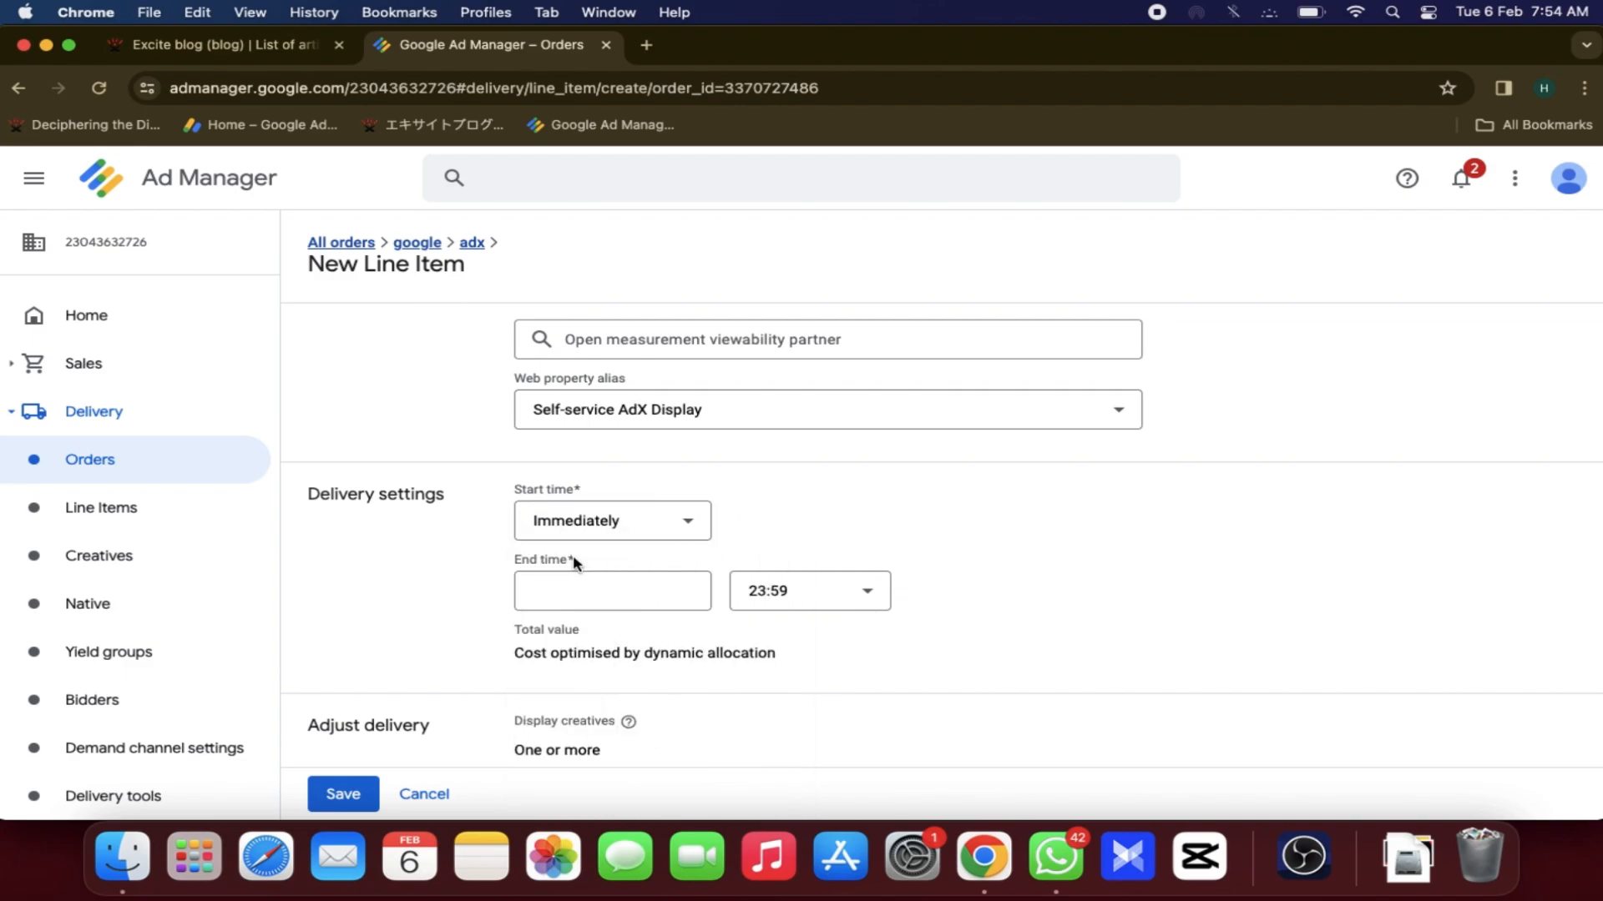
{"action": "scroll", "coordinate": [448, 590], "scroll_direction": "down", "scroll_amount": 1}
{"action": "left_click", "coordinate": [566, 542]}
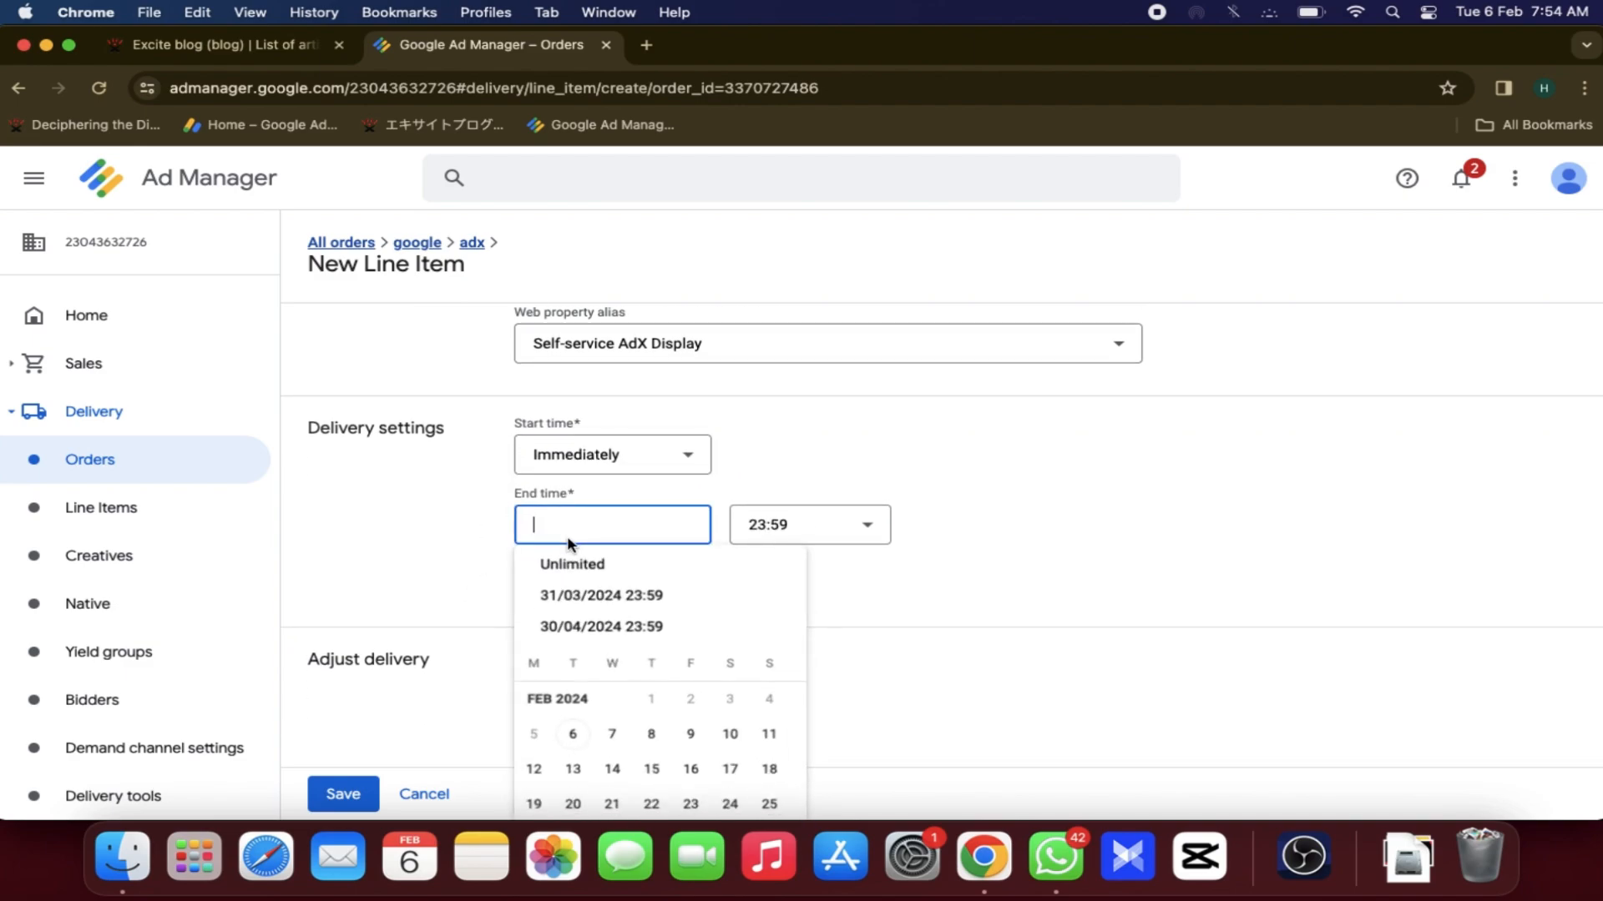
{"action": "left_click", "coordinate": [571, 565]}
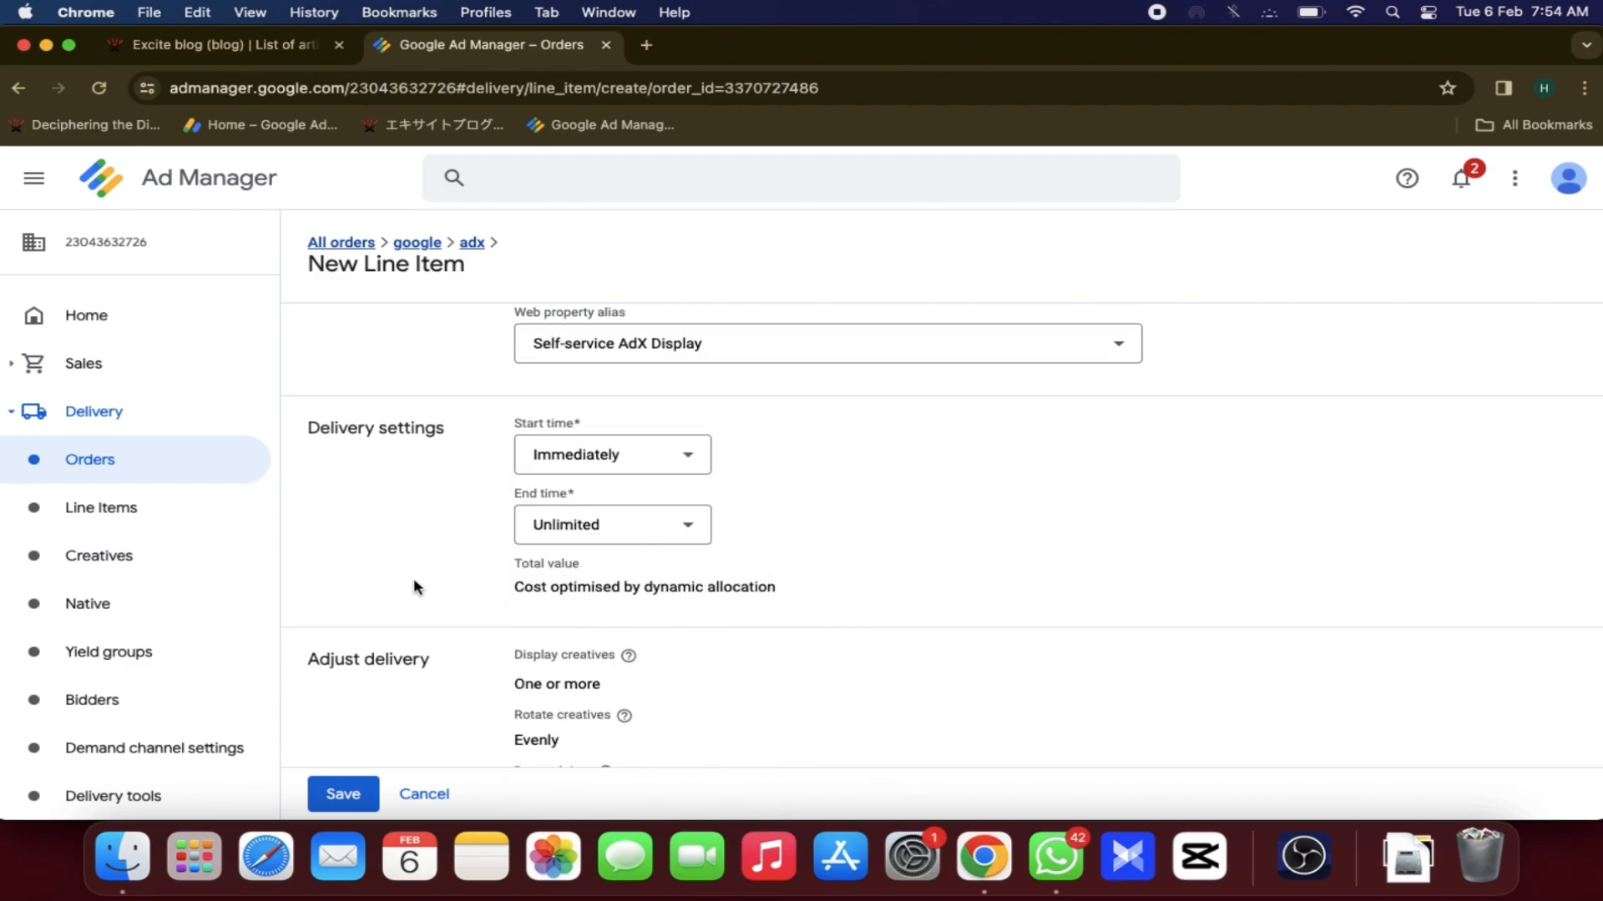
- Review the new line item's settings from the name through to the ad targeting and save the line item
{"action": "scroll", "coordinate": [414, 582], "scroll_direction": "down", "scroll_amount": 2}
{"action": "scroll", "coordinate": [413, 578], "scroll_direction": "up", "scroll_amount": 20}
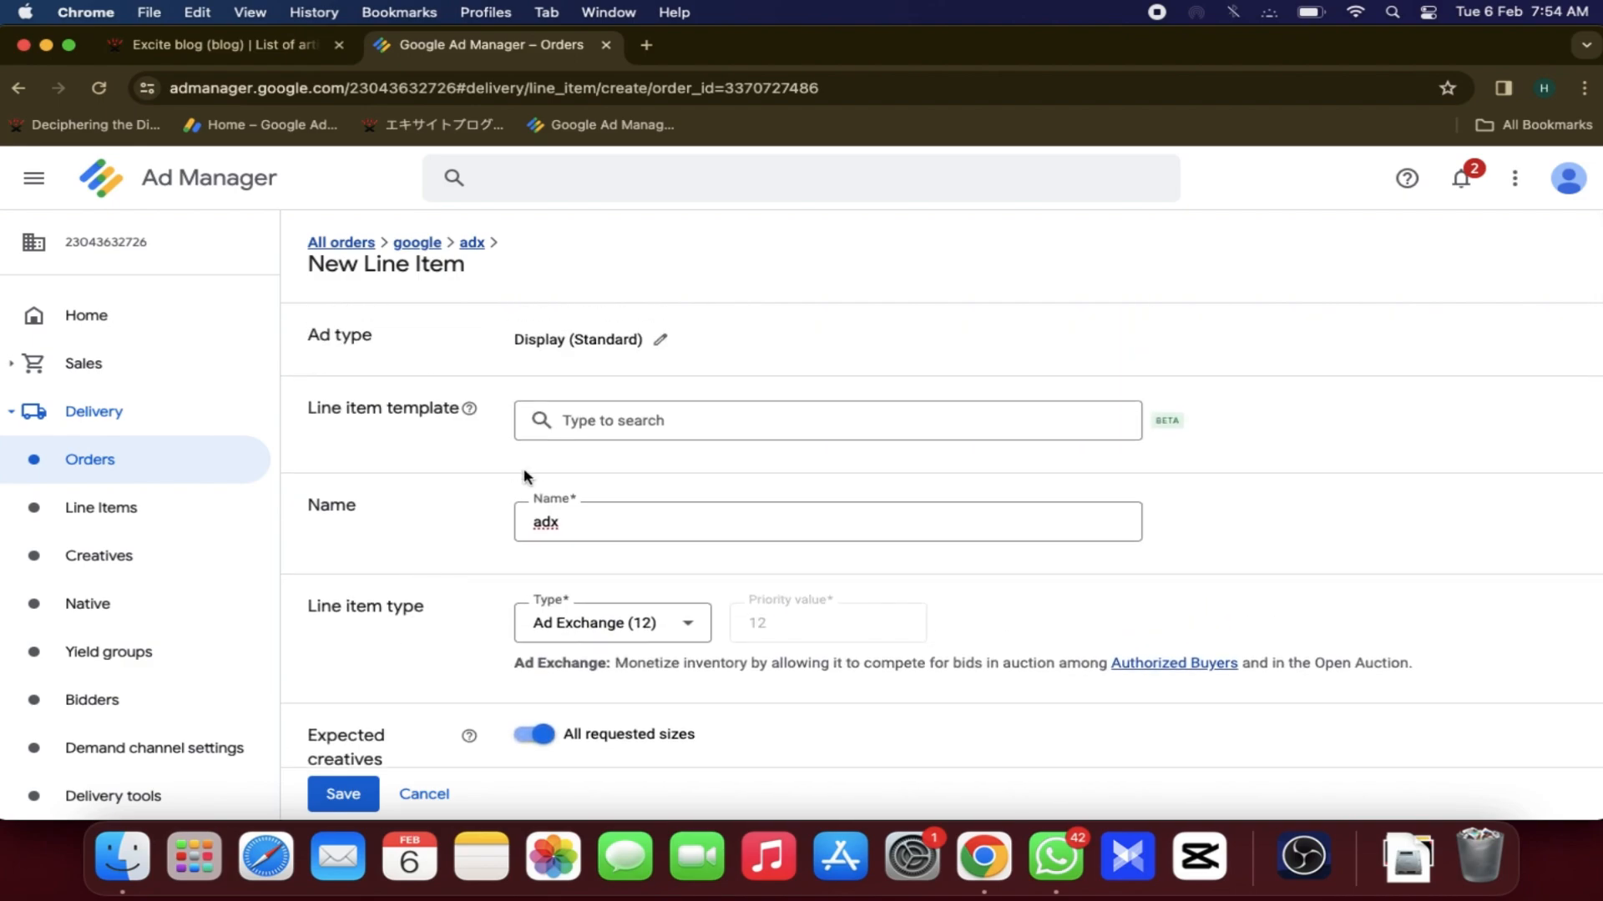
{"action": "scroll", "coordinate": [502, 529], "scroll_direction": "down", "scroll_amount": 5}
{"action": "scroll", "coordinate": [501, 529], "scroll_direction": "down", "scroll_amount": 6}
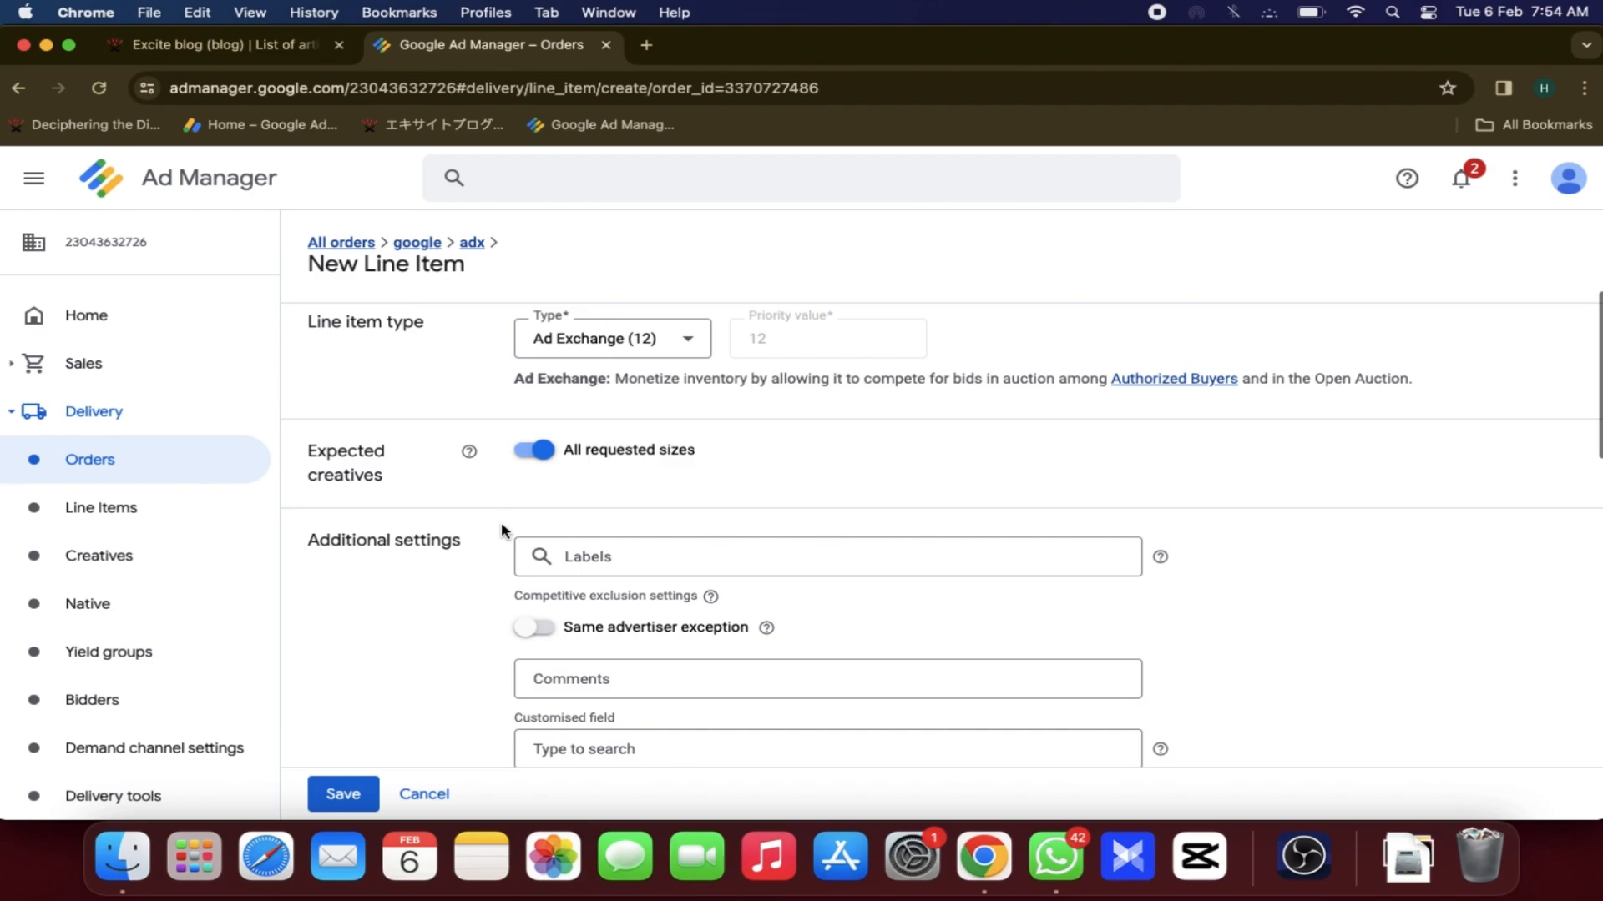
{"action": "scroll", "coordinate": [501, 522], "scroll_direction": "down", "scroll_amount": 2}
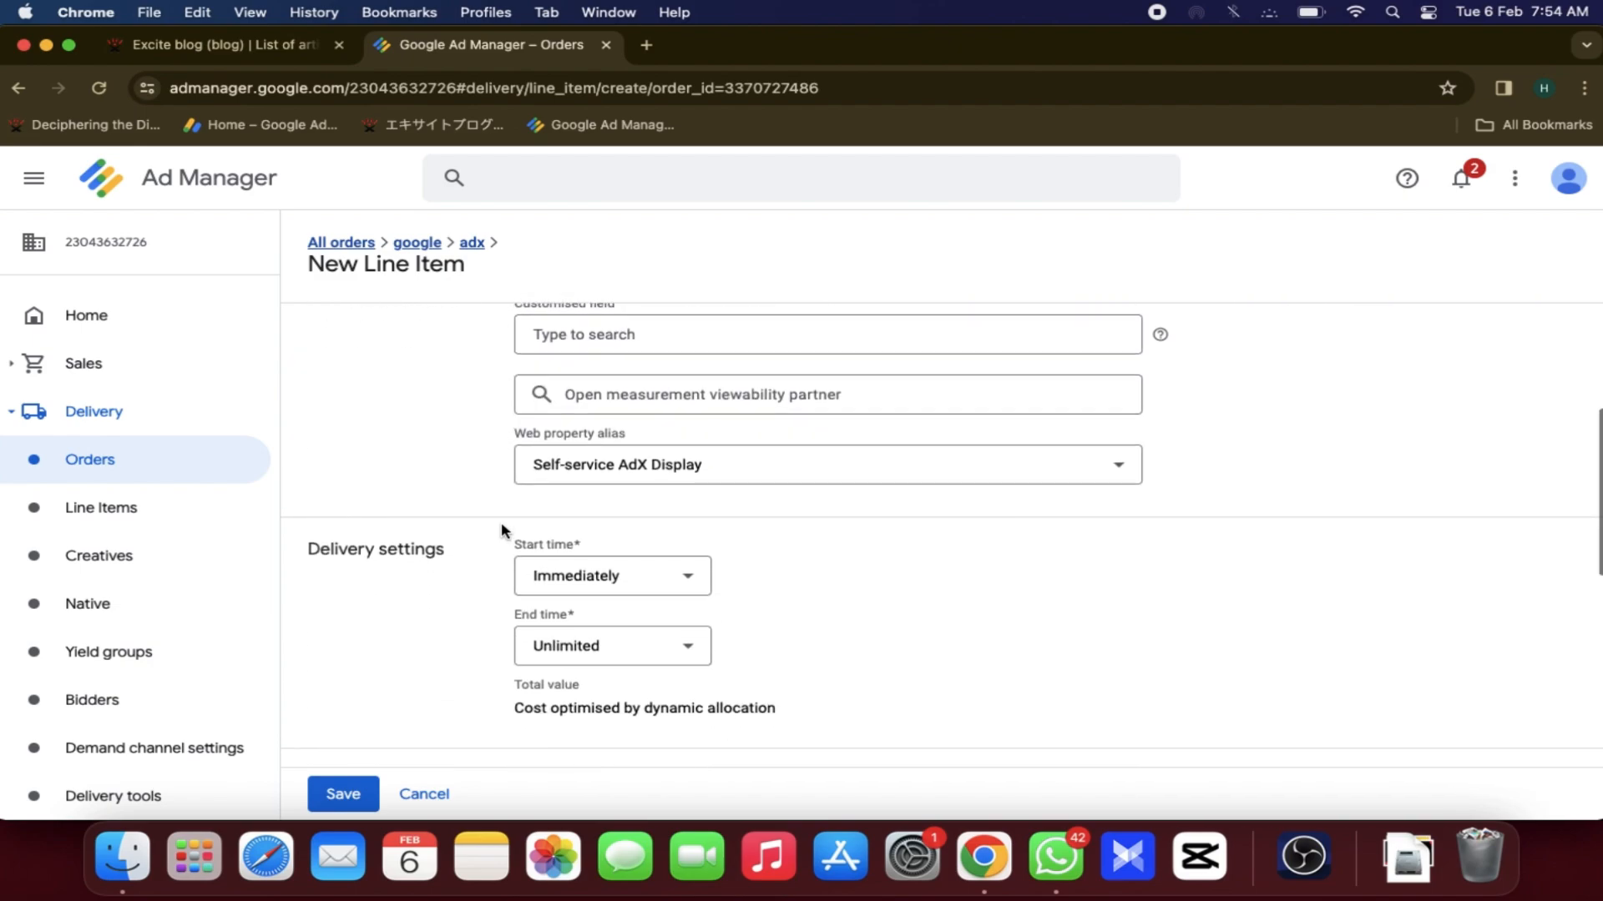
{"action": "scroll", "coordinate": [475, 588], "scroll_direction": "down", "scroll_amount": 1}
{"action": "scroll", "coordinate": [478, 599], "scroll_direction": "down", "scroll_amount": 1}
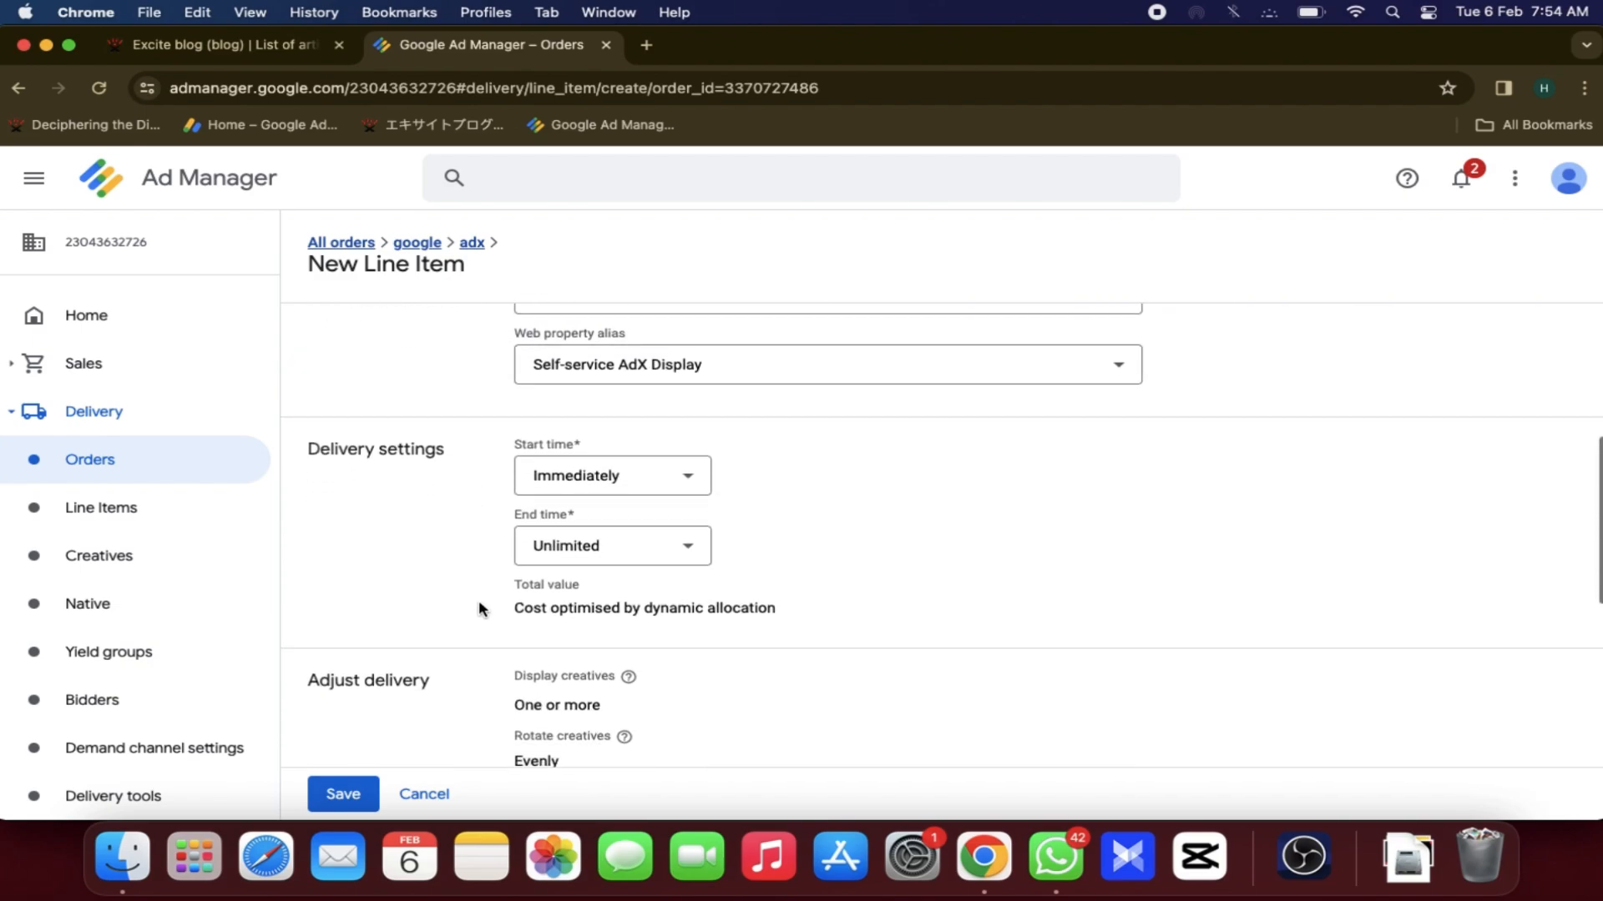
{"action": "scroll", "coordinate": [506, 585], "scroll_direction": "down", "scroll_amount": 8}
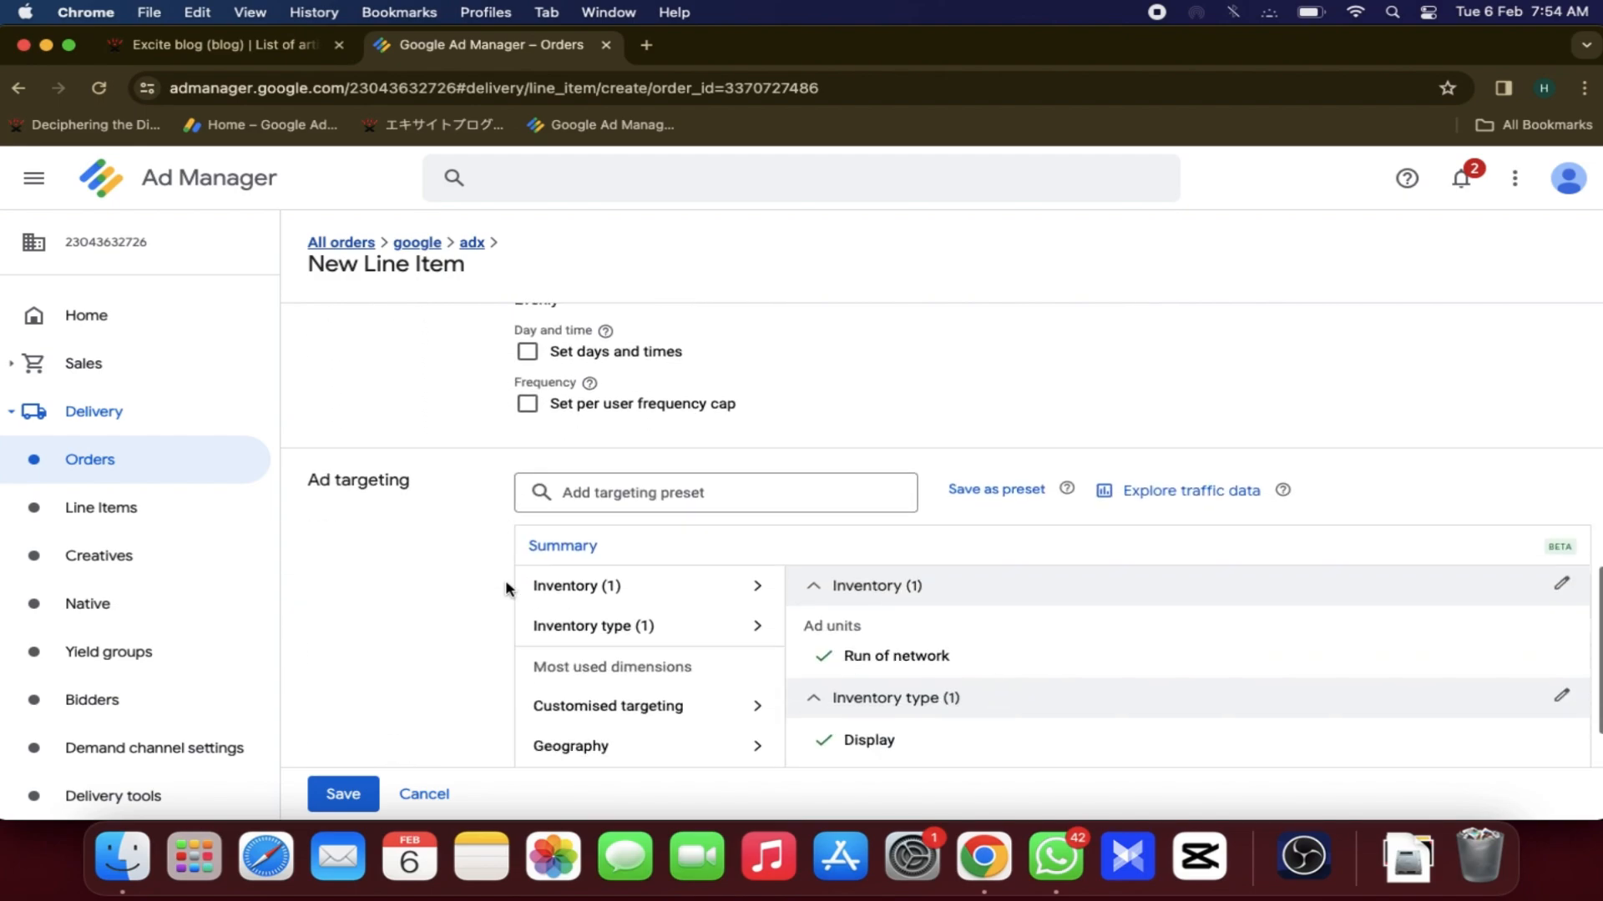
{"action": "scroll", "coordinate": [505, 588], "scroll_direction": "down", "scroll_amount": 1}
{"action": "scroll", "coordinate": [464, 505], "scroll_direction": "up", "scroll_amount": 2}
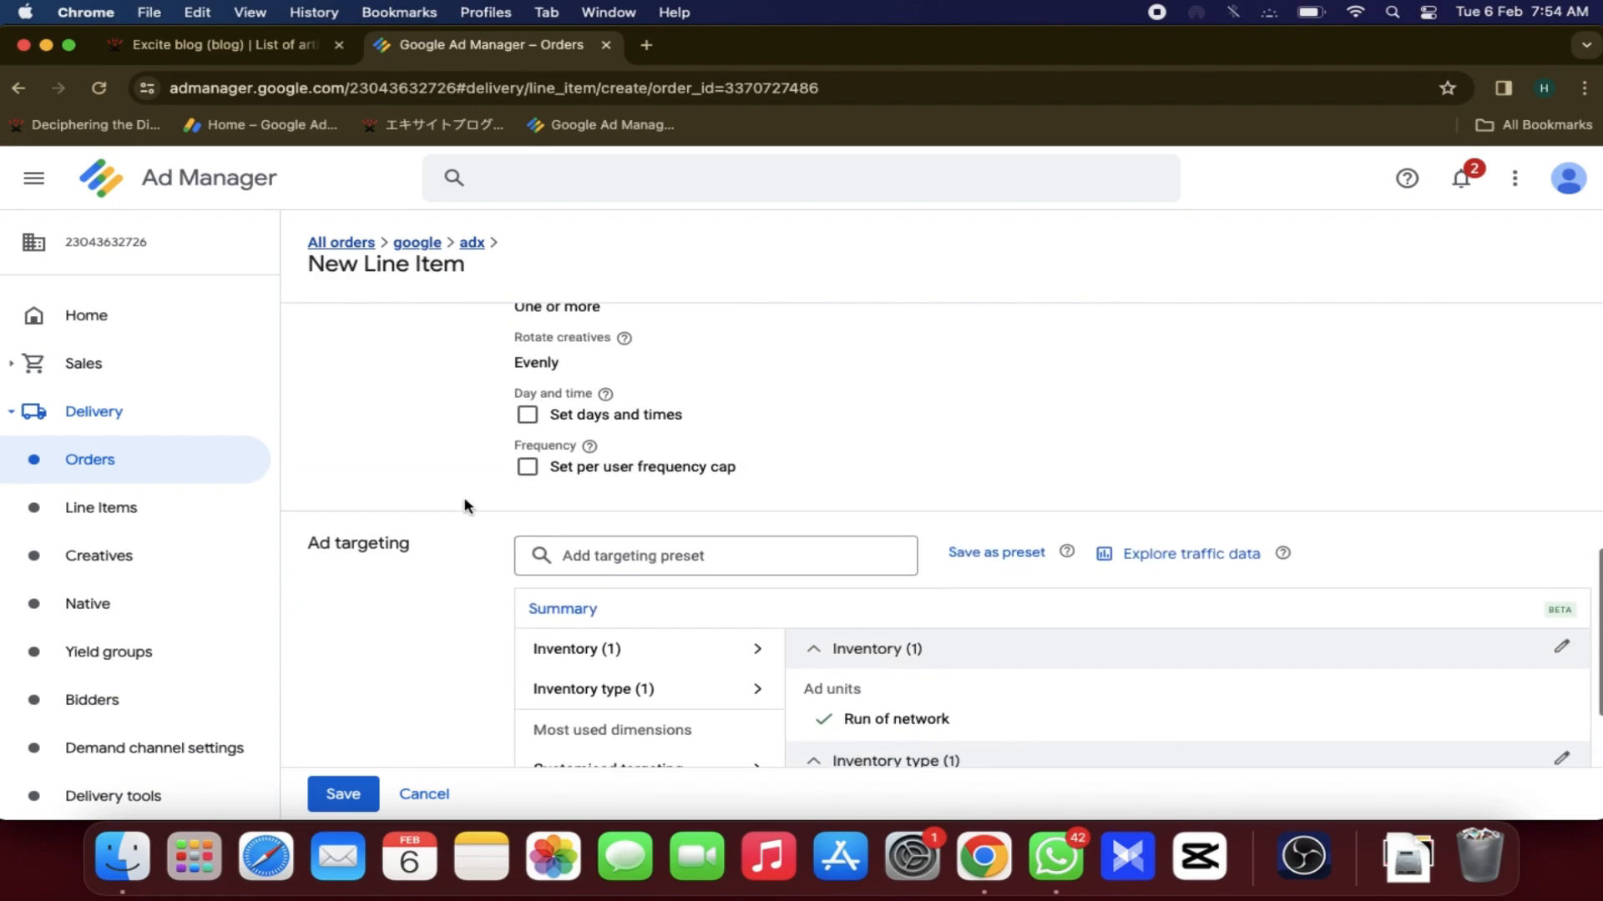
{"action": "scroll", "coordinate": [465, 505], "scroll_direction": "up", "scroll_amount": 2}
{"action": "scroll", "coordinate": [465, 505], "scroll_direction": "down", "scroll_amount": 8}
{"action": "scroll", "coordinate": [465, 505], "scroll_direction": "down", "scroll_amount": 1}
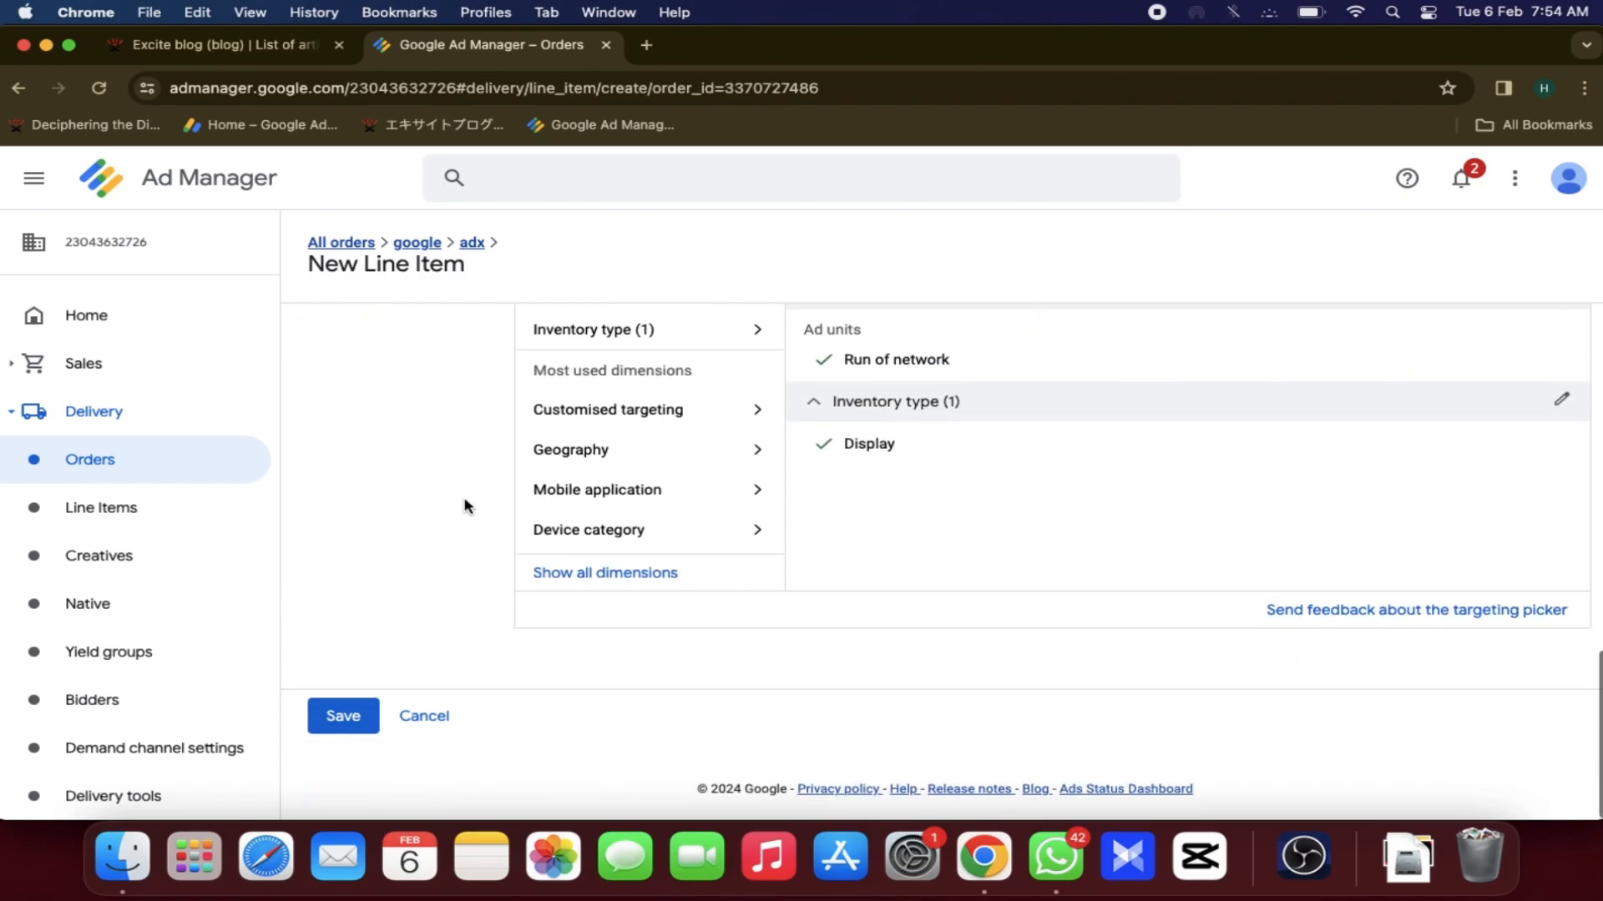
{"action": "left_click", "coordinate": [338, 711]}
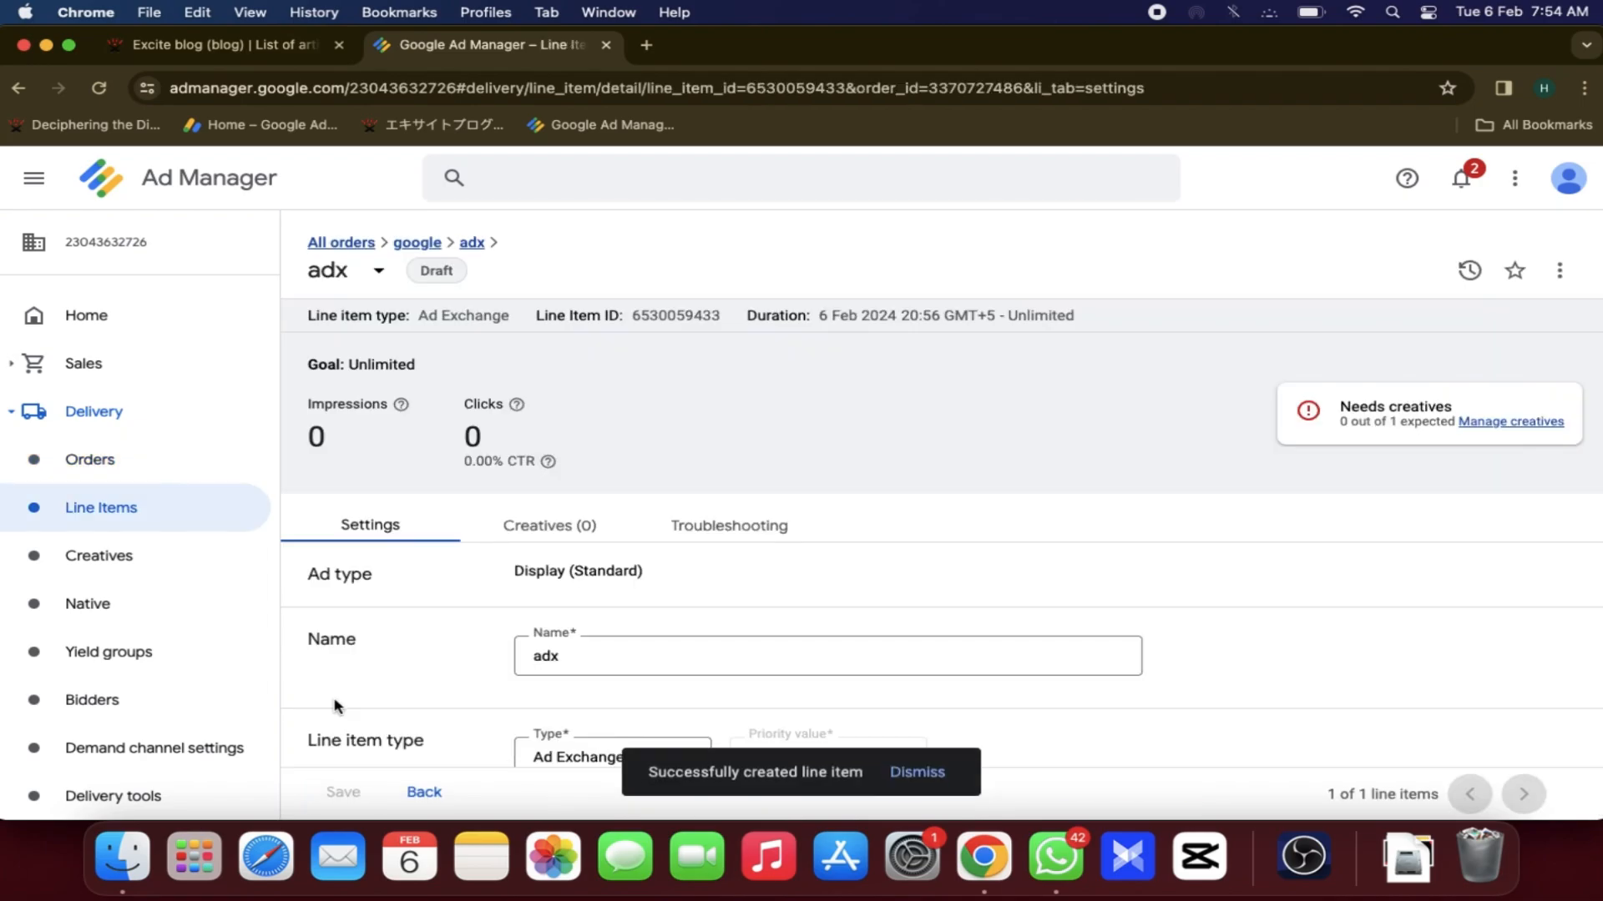
- Open creative management for the adx line item and automatically generate its missing creative
{"action": "left_click", "coordinate": [1509, 425]}
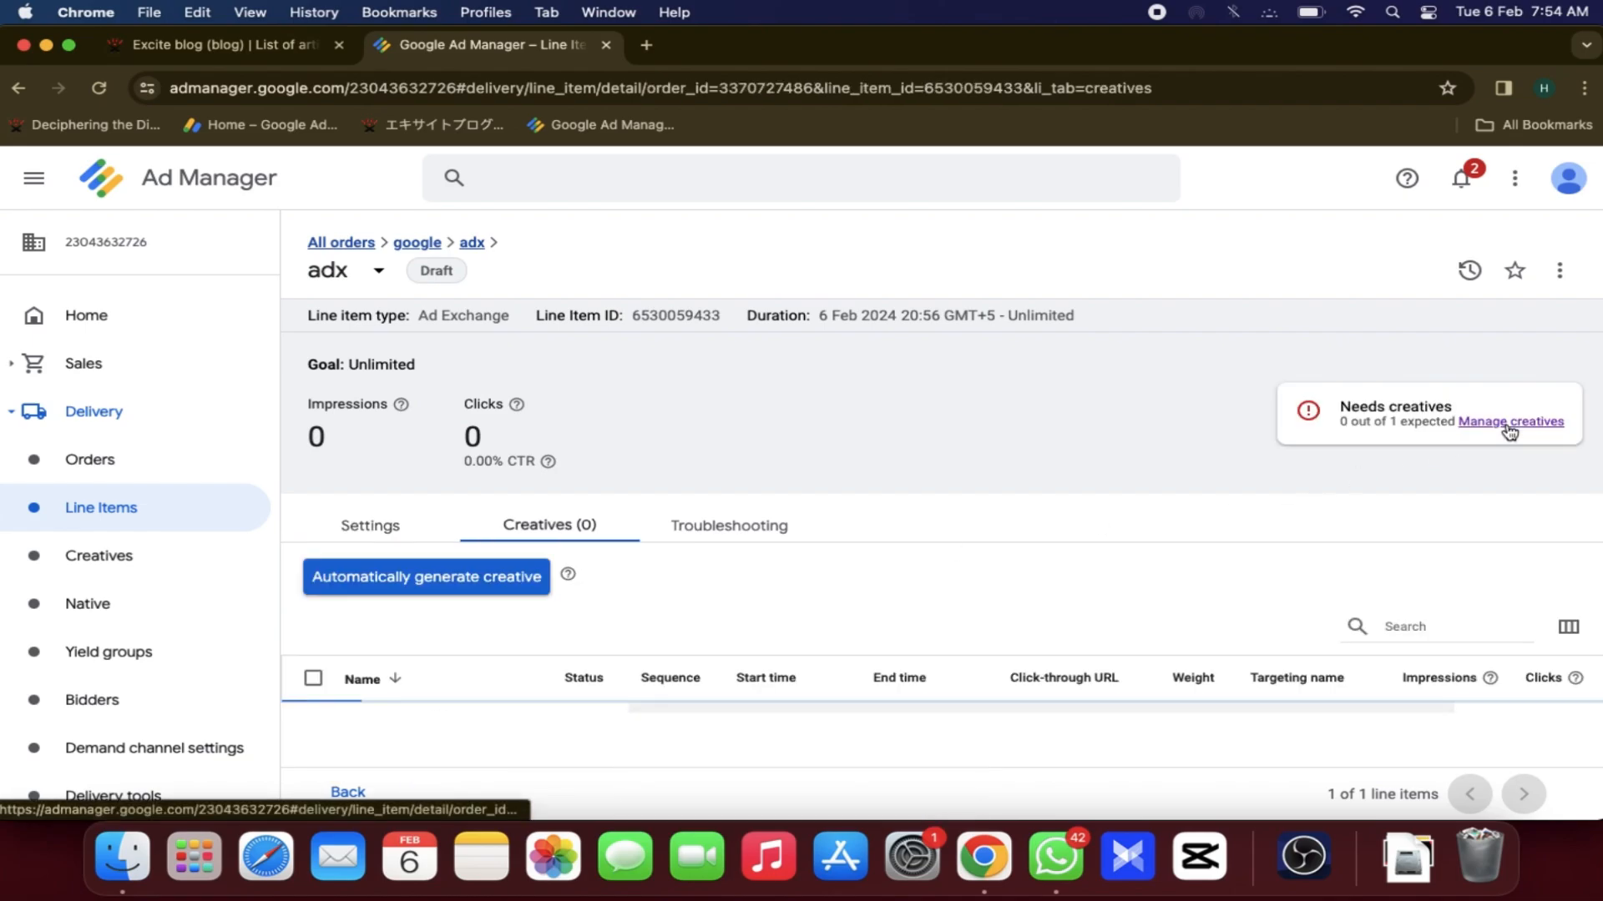
{"action": "scroll", "coordinate": [998, 530], "scroll_direction": "down", "scroll_amount": 2}
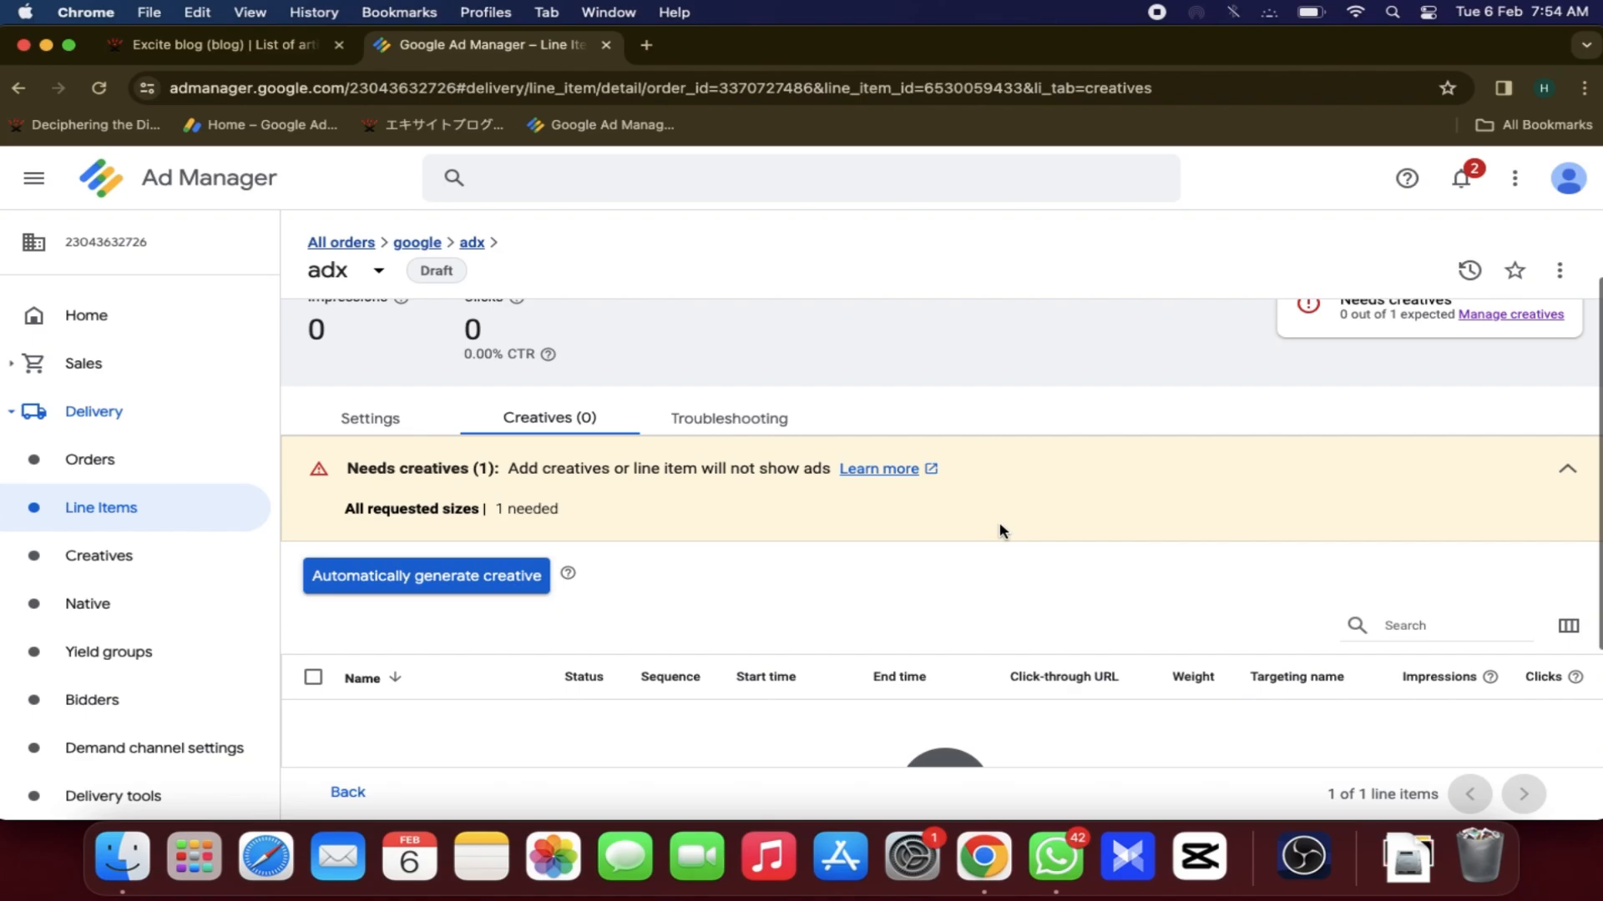
{"action": "left_click", "coordinate": [486, 572]}
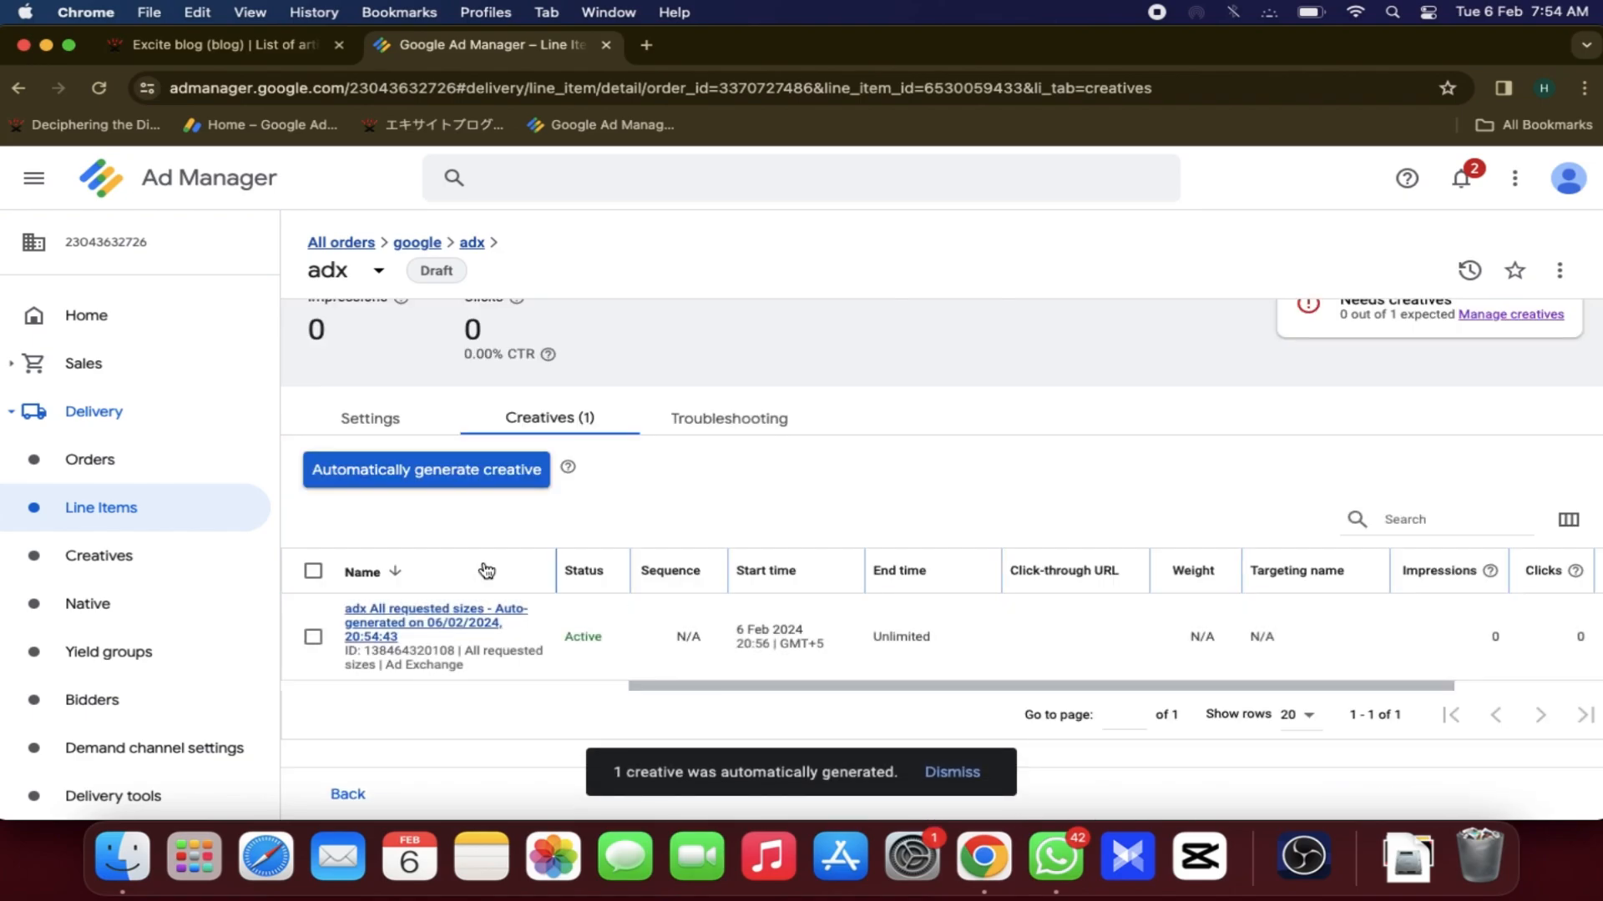
- Open the adx order from the orders list, approve it and check its line item
{"action": "left_click", "coordinate": [110, 476]}
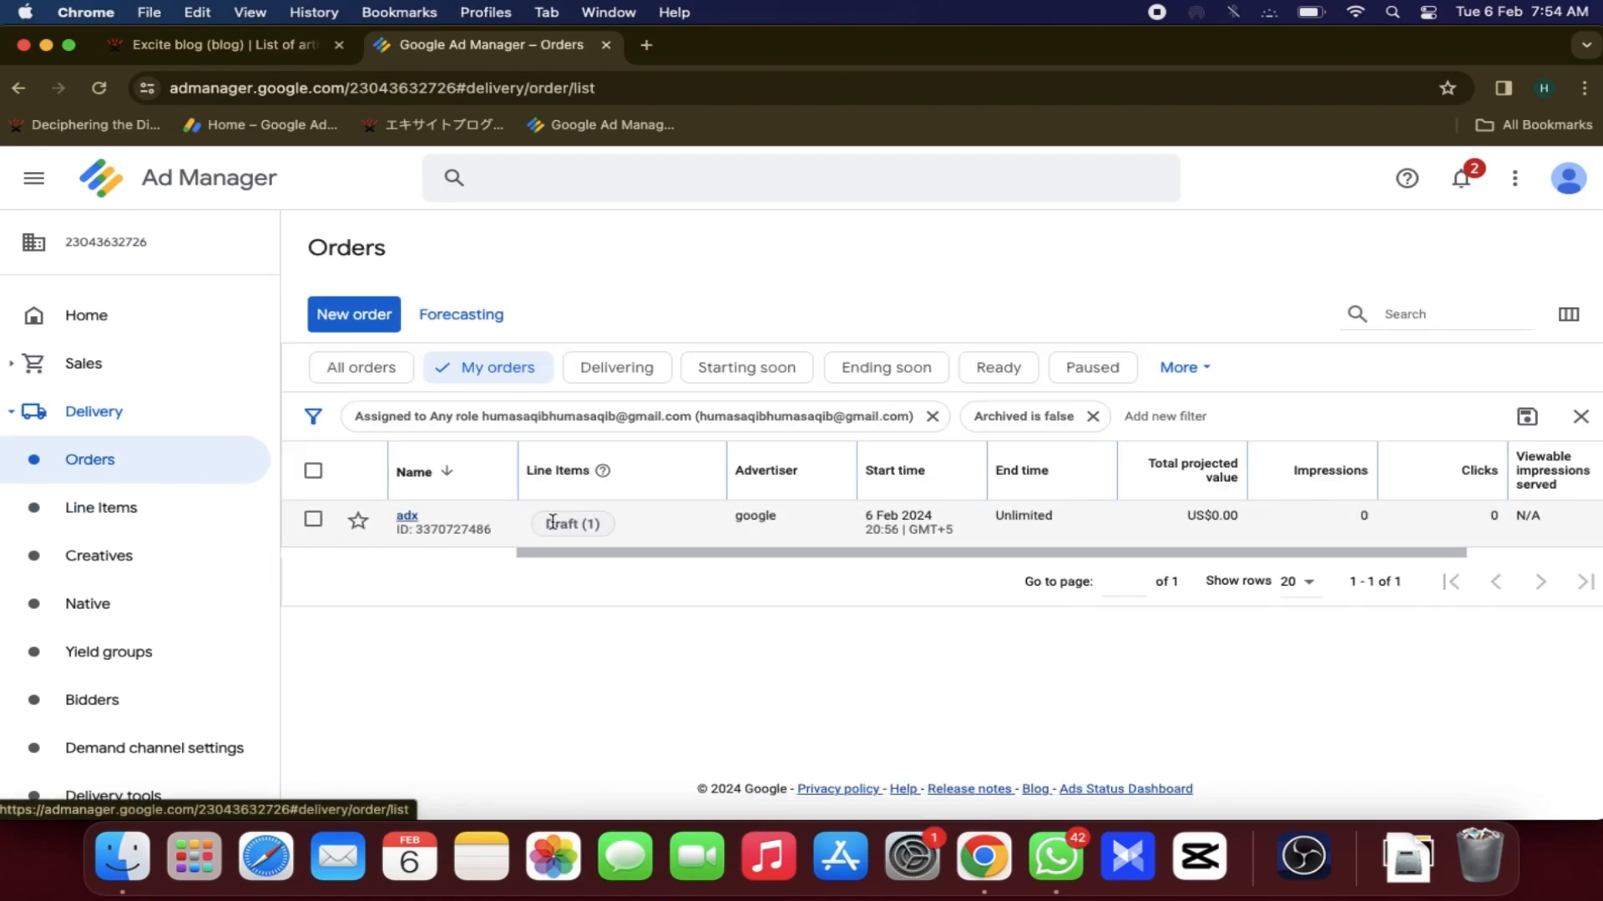
{"action": "left_click", "coordinate": [408, 517]}
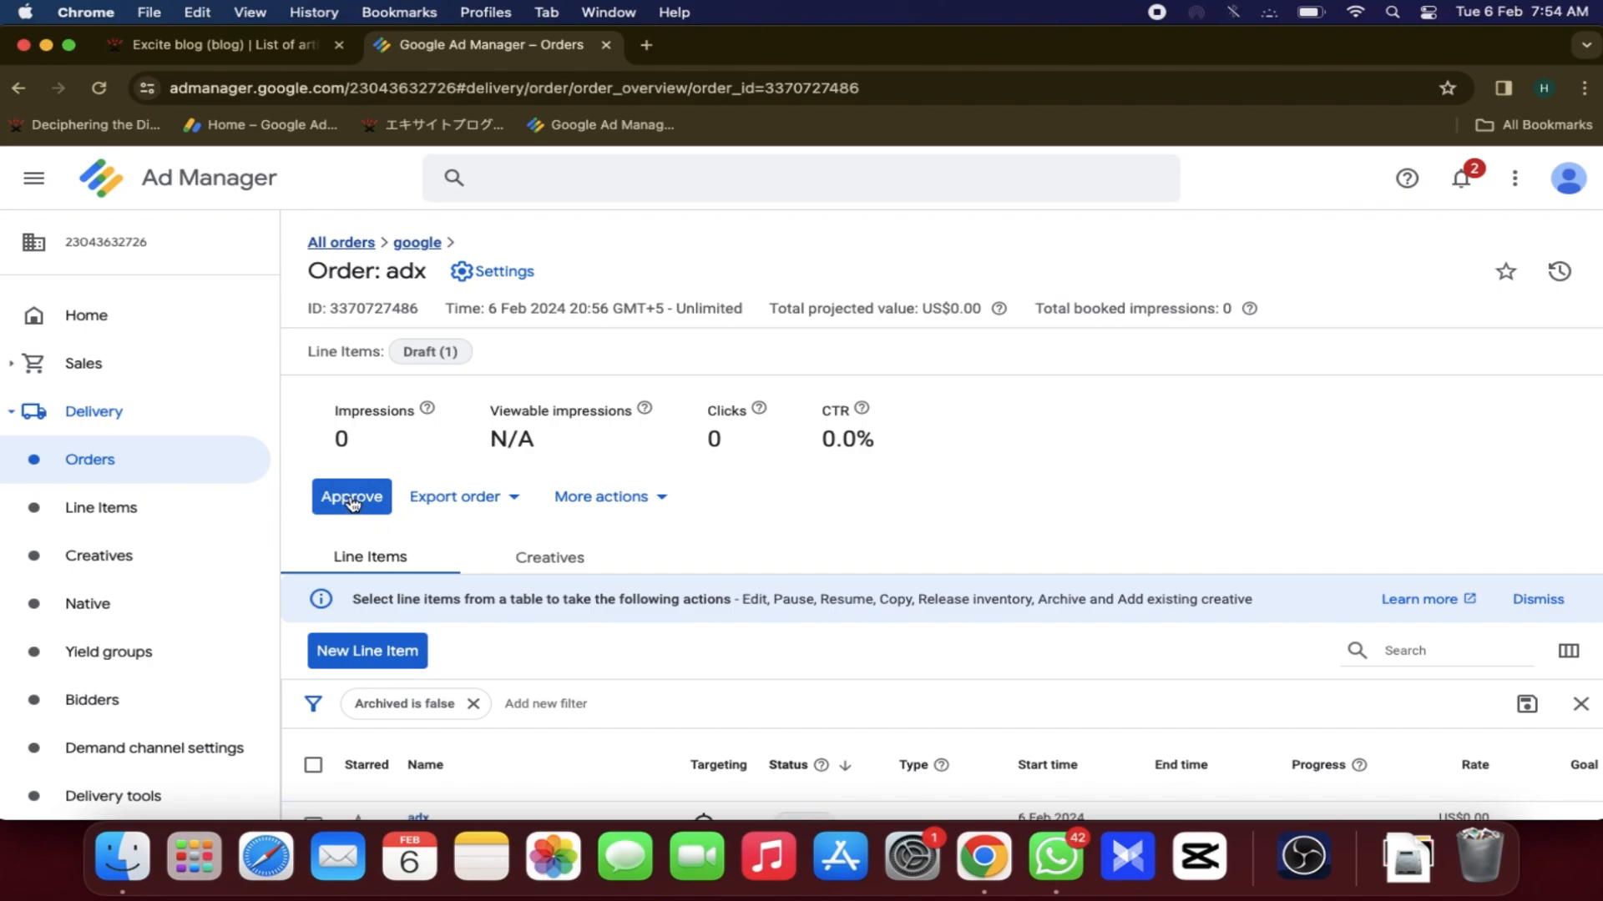
{"action": "left_click", "coordinate": [351, 498]}
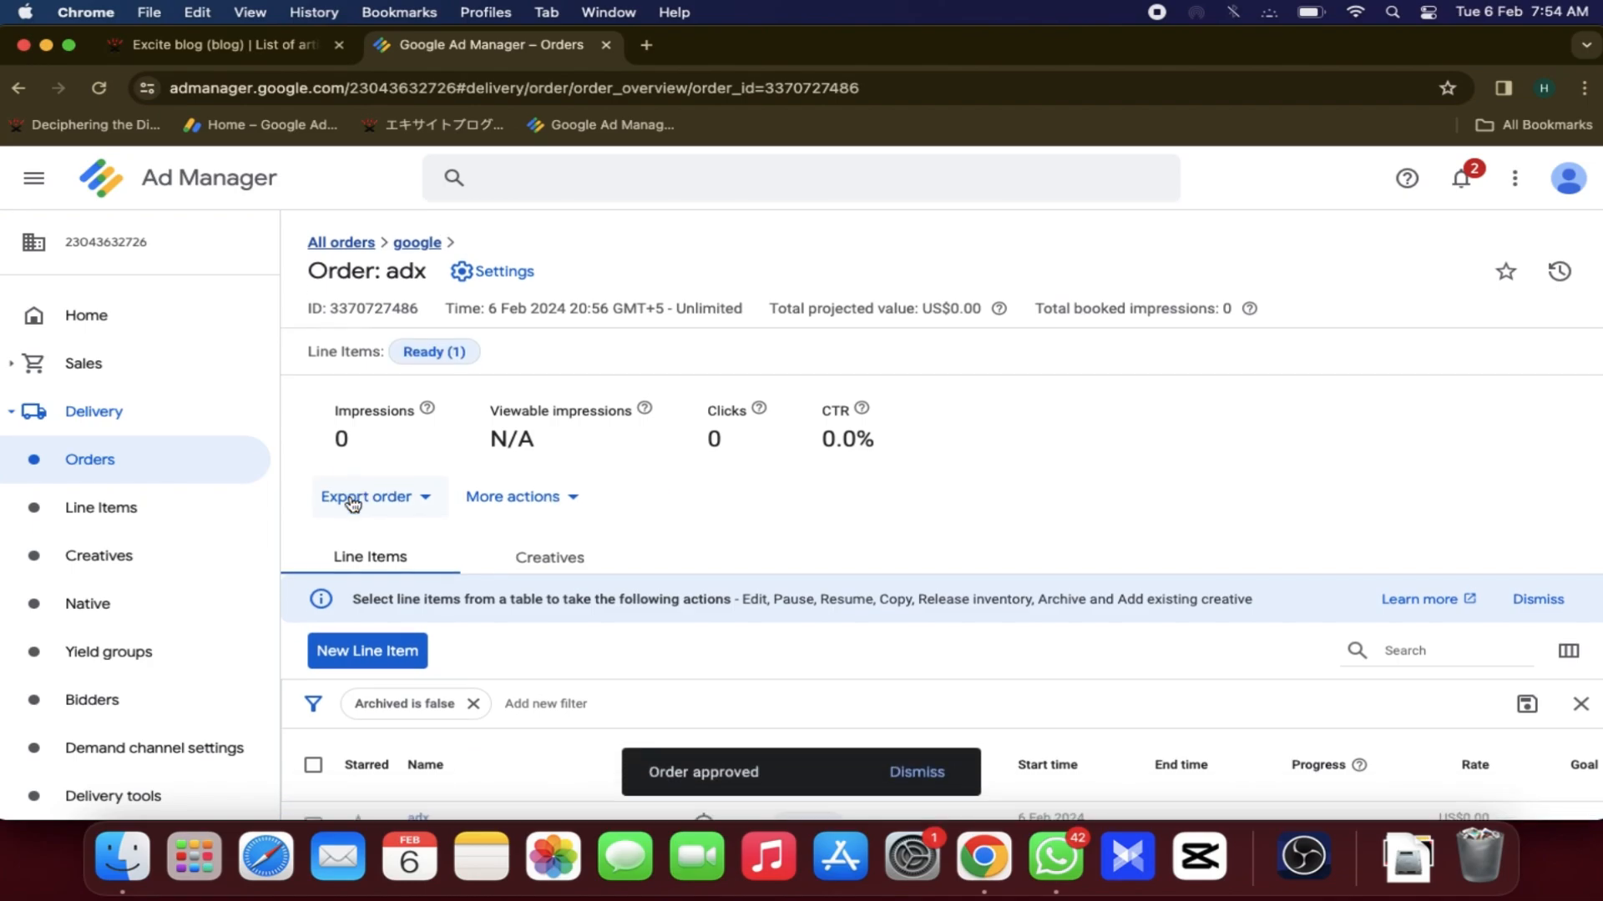
{"action": "scroll", "coordinate": [351, 501], "scroll_direction": "down", "scroll_amount": 3}
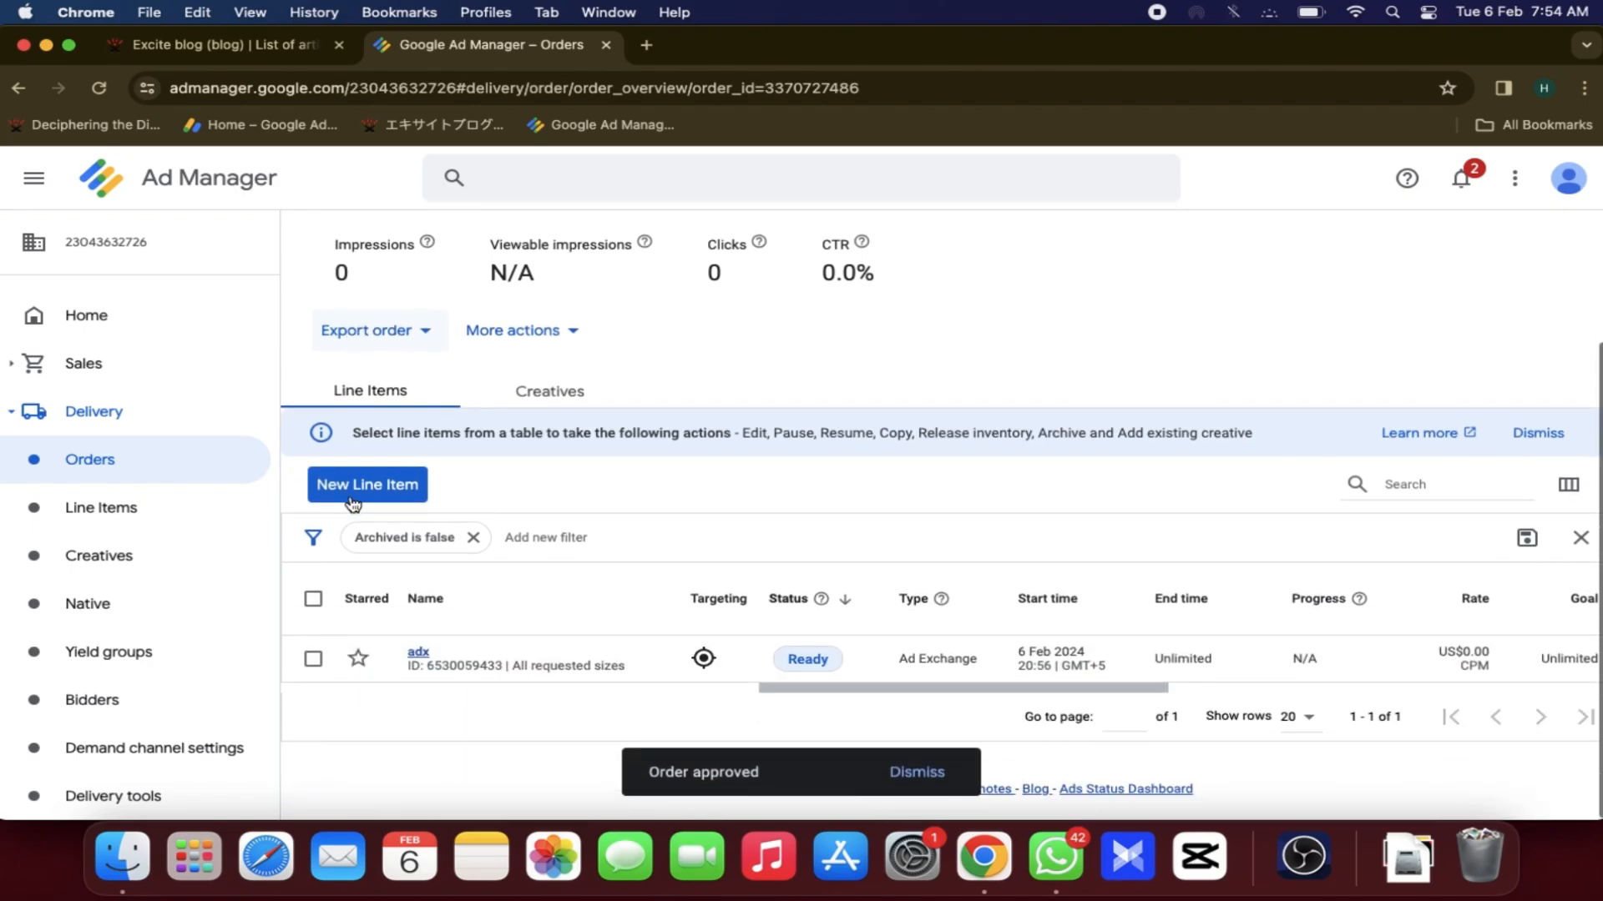
{"action": "scroll", "coordinate": [352, 501], "scroll_direction": "up", "scroll_amount": 3}
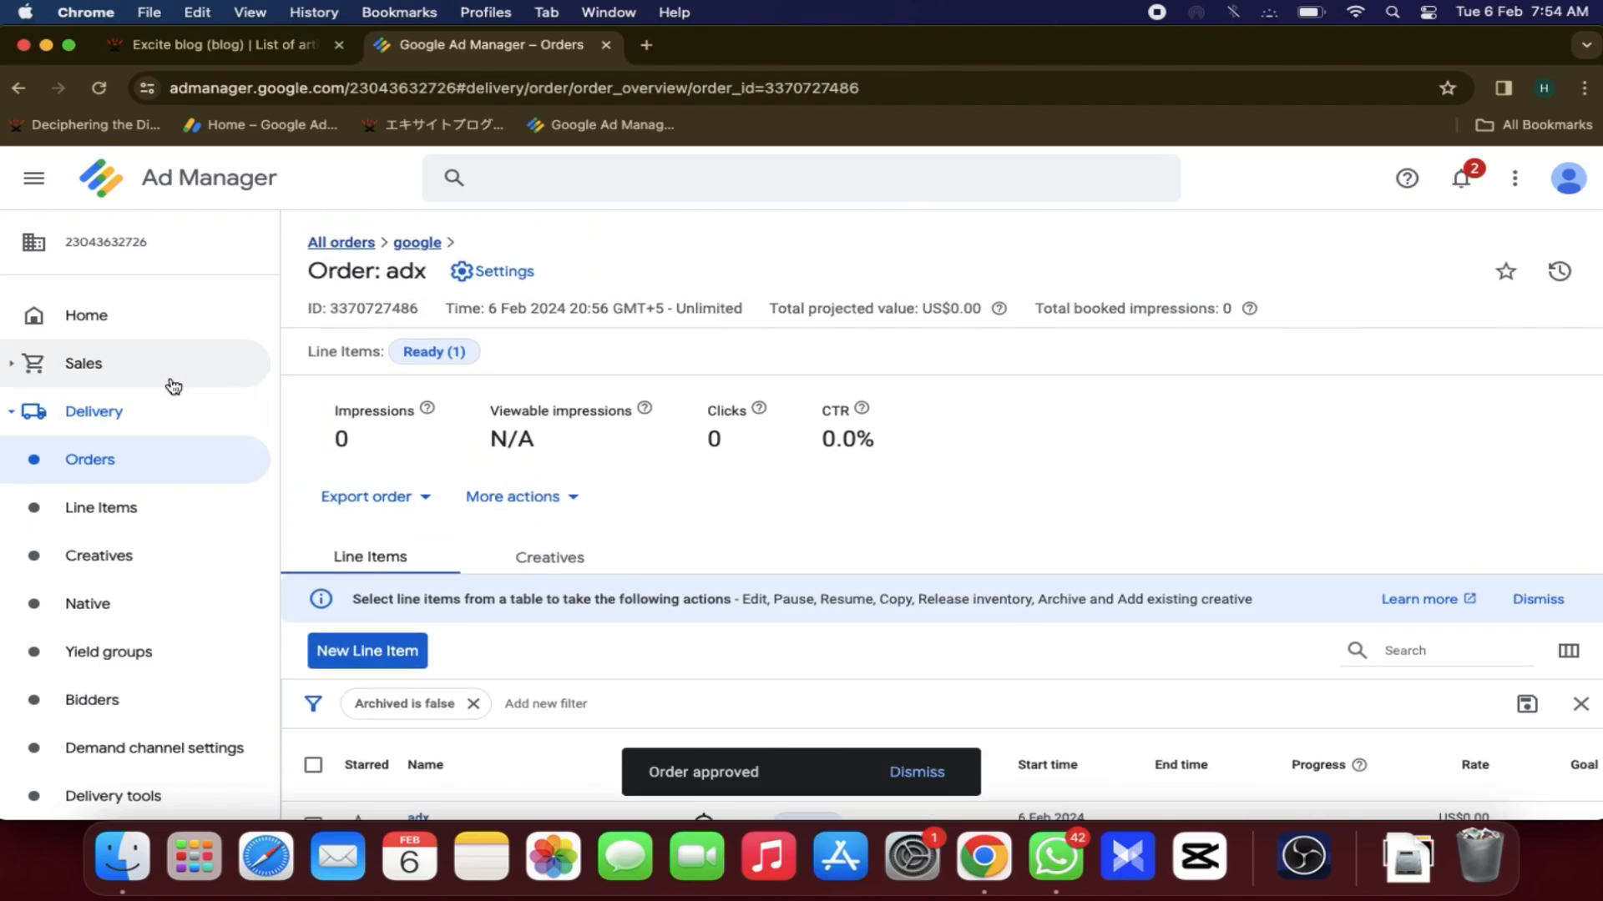
{"action": "scroll", "coordinate": [126, 475], "scroll_direction": "down", "scroll_amount": 3}
{"action": "scroll", "coordinate": [130, 478], "scroll_direction": "up", "scroll_amount": 3}
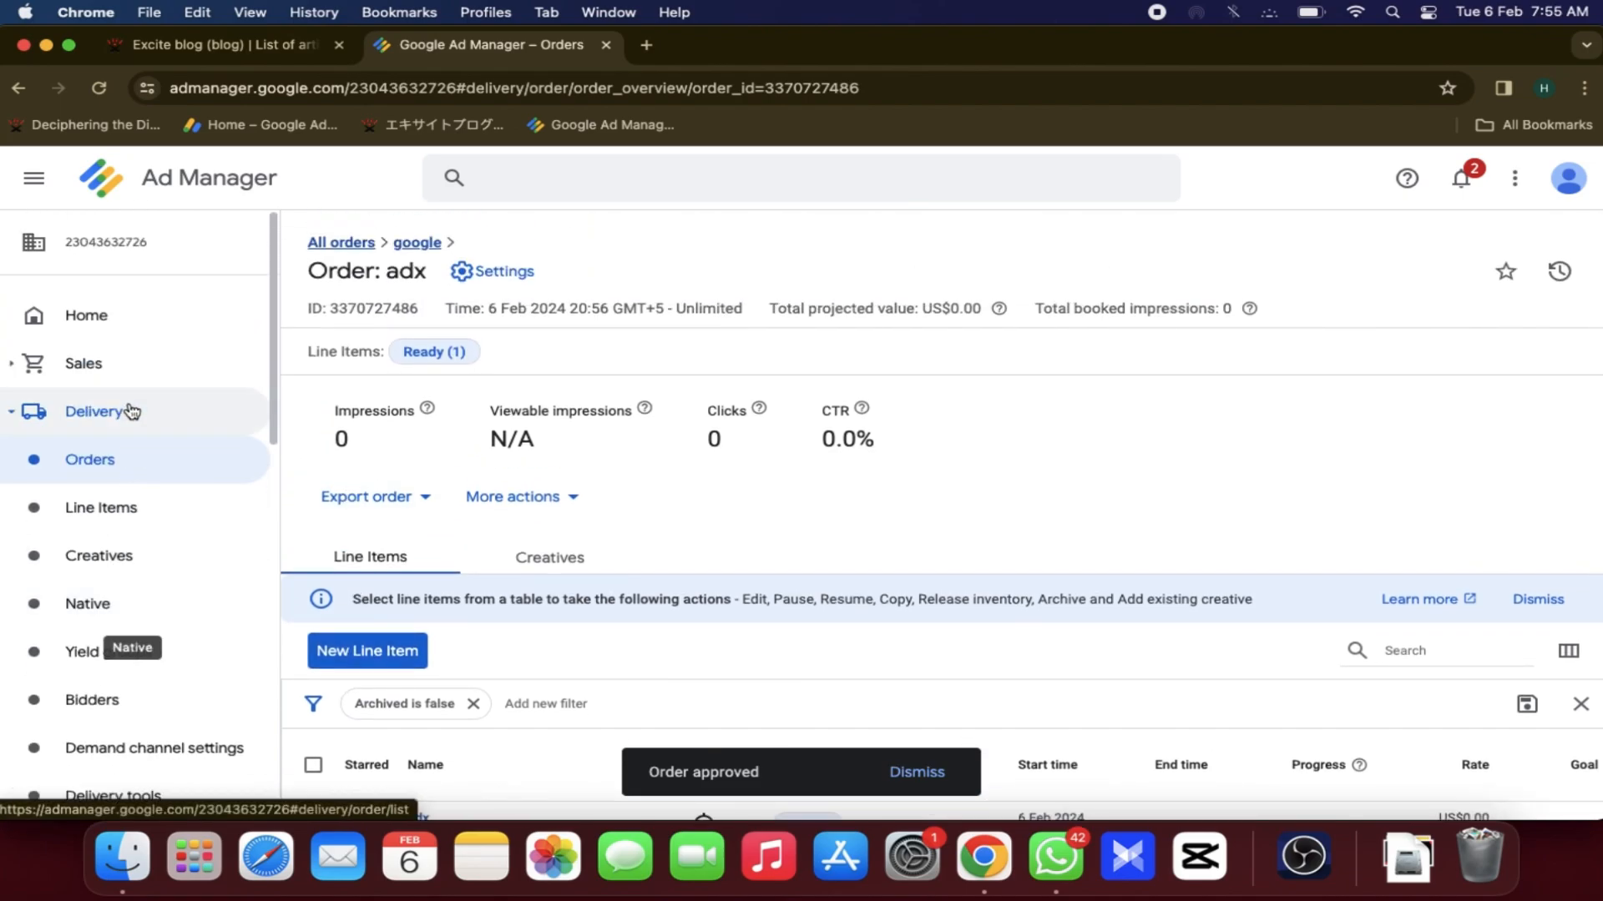
- Go to the inventory's ad units and start a new ad unit
{"action": "left_click", "coordinate": [11, 415]}
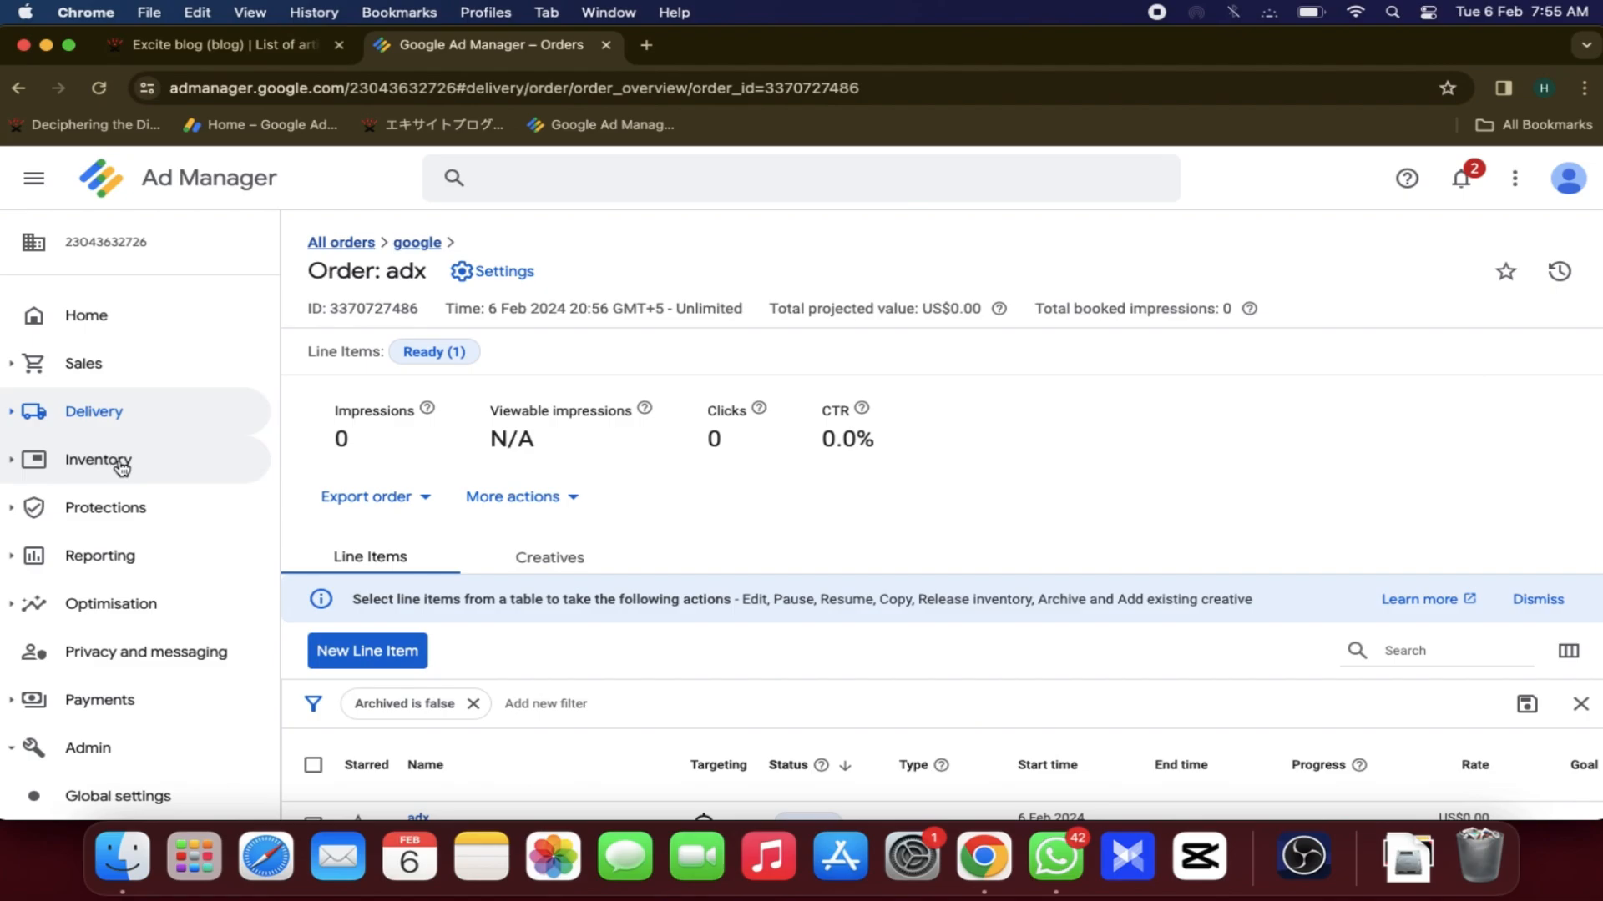
{"action": "left_click", "coordinate": [119, 463]}
{"action": "left_click", "coordinate": [104, 505]}
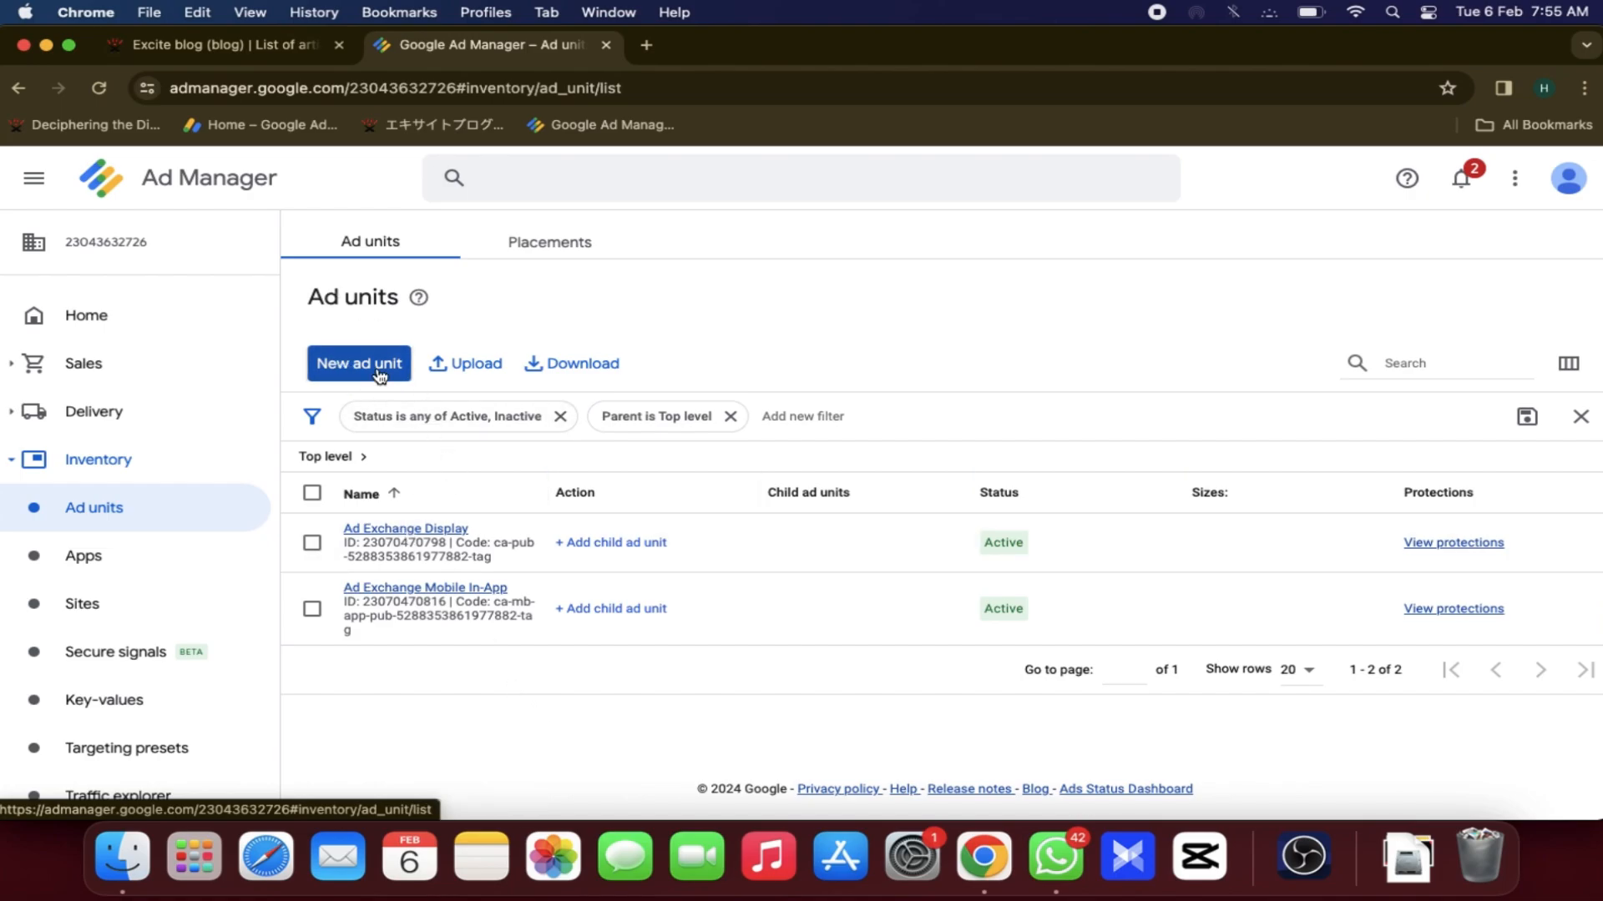
{"action": "left_click", "coordinate": [371, 382]}
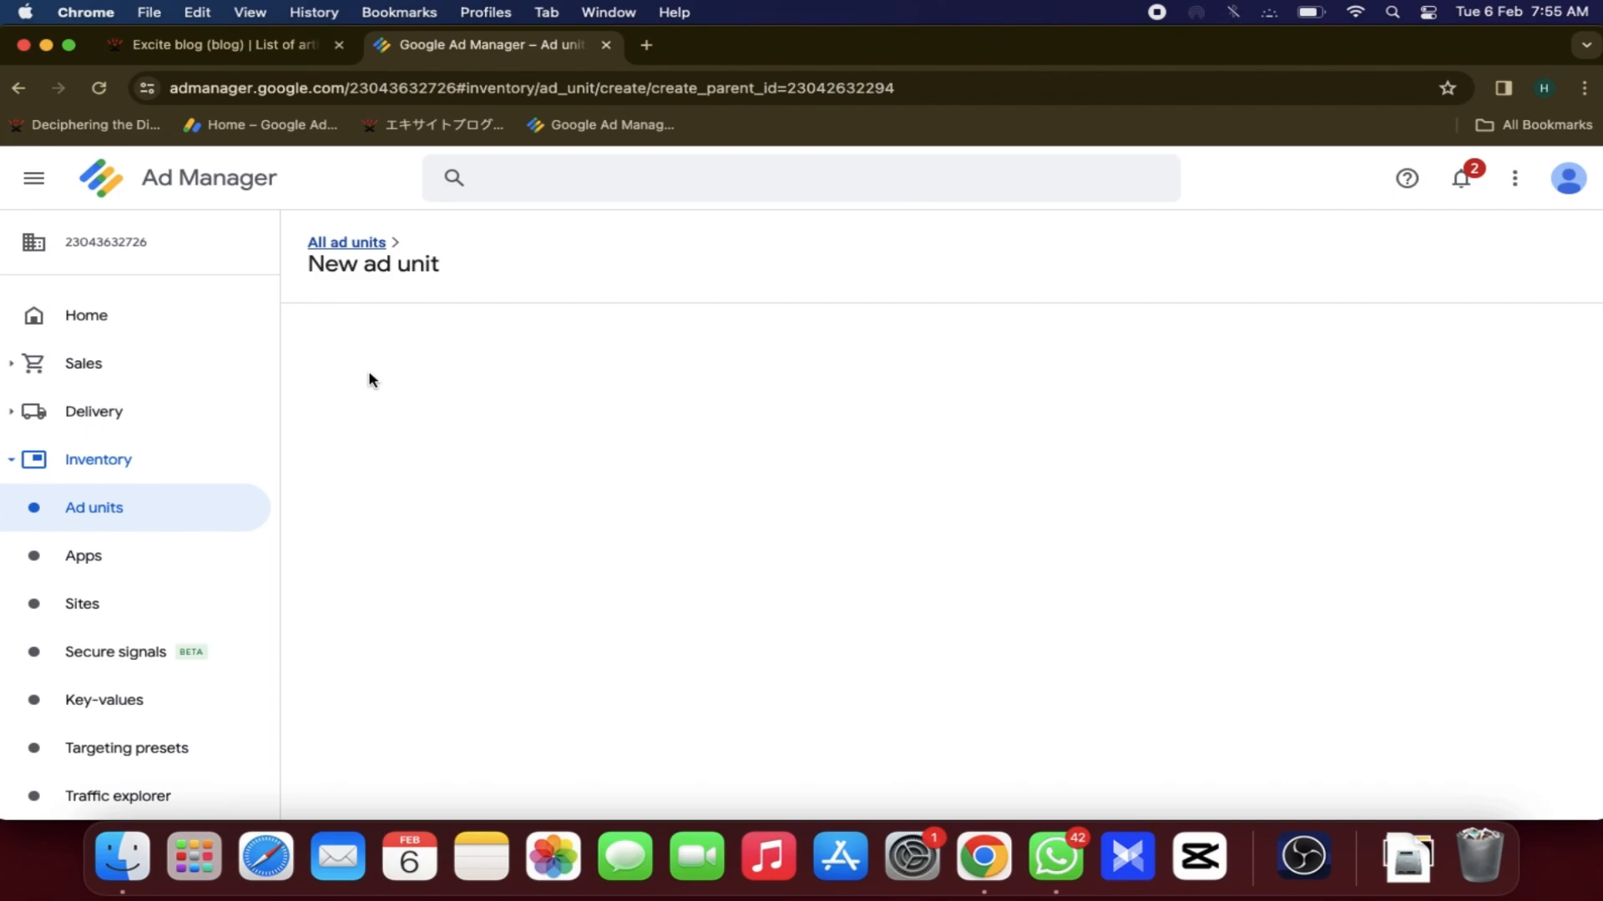
- Enter adx as the new ad unit's name, code and description
{"action": "left_click", "coordinate": [631, 426]}
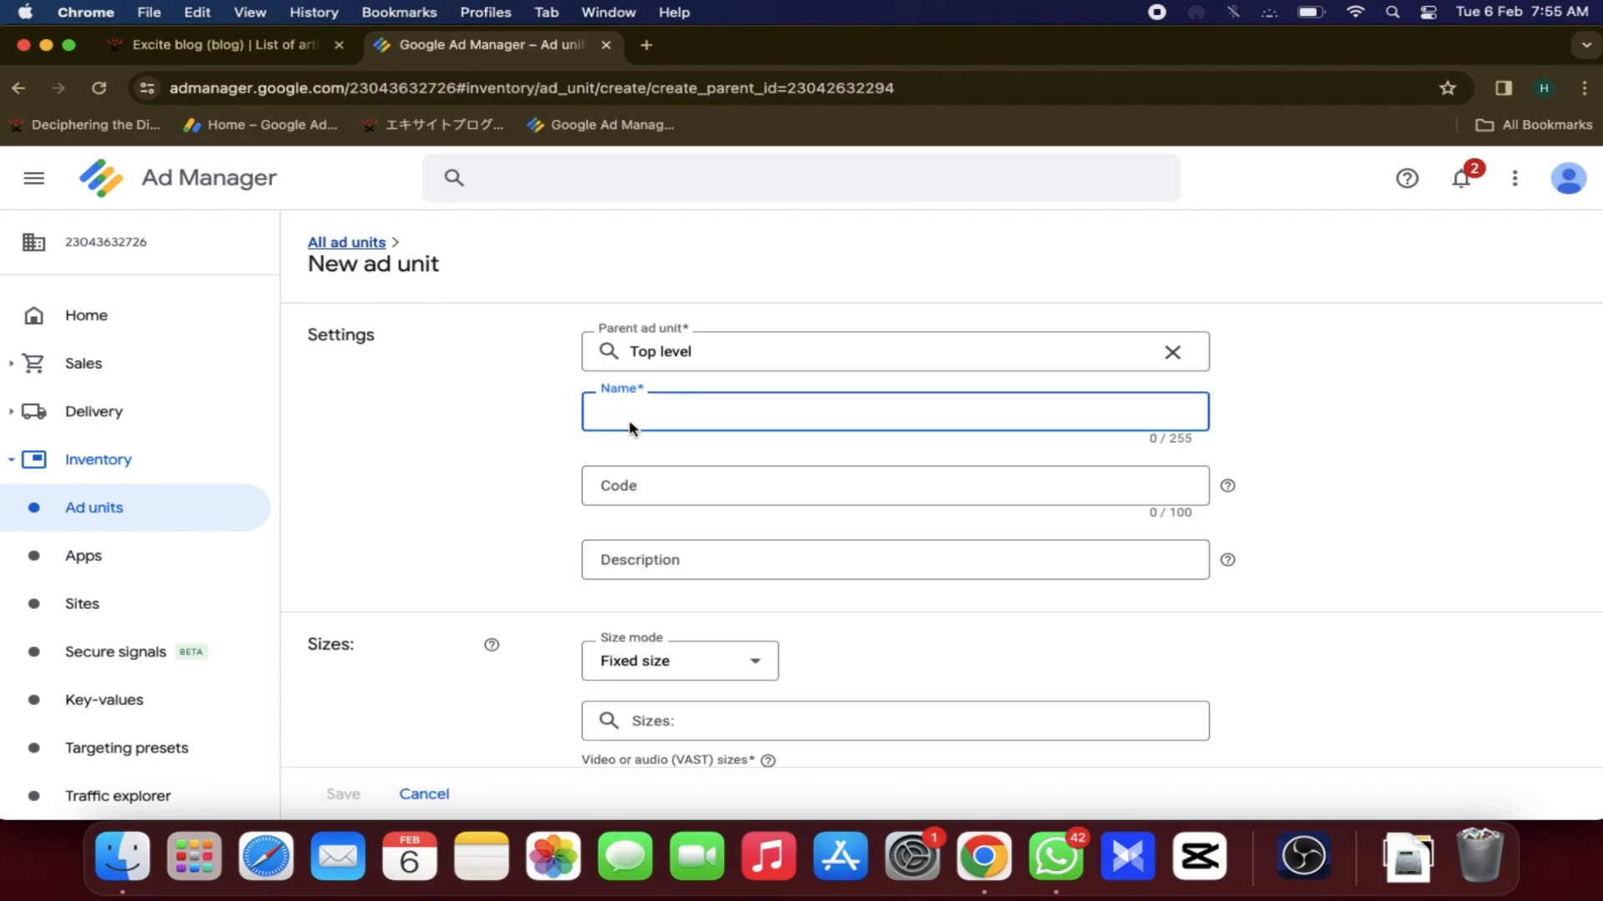
{"action": "type", "text": "adx"}
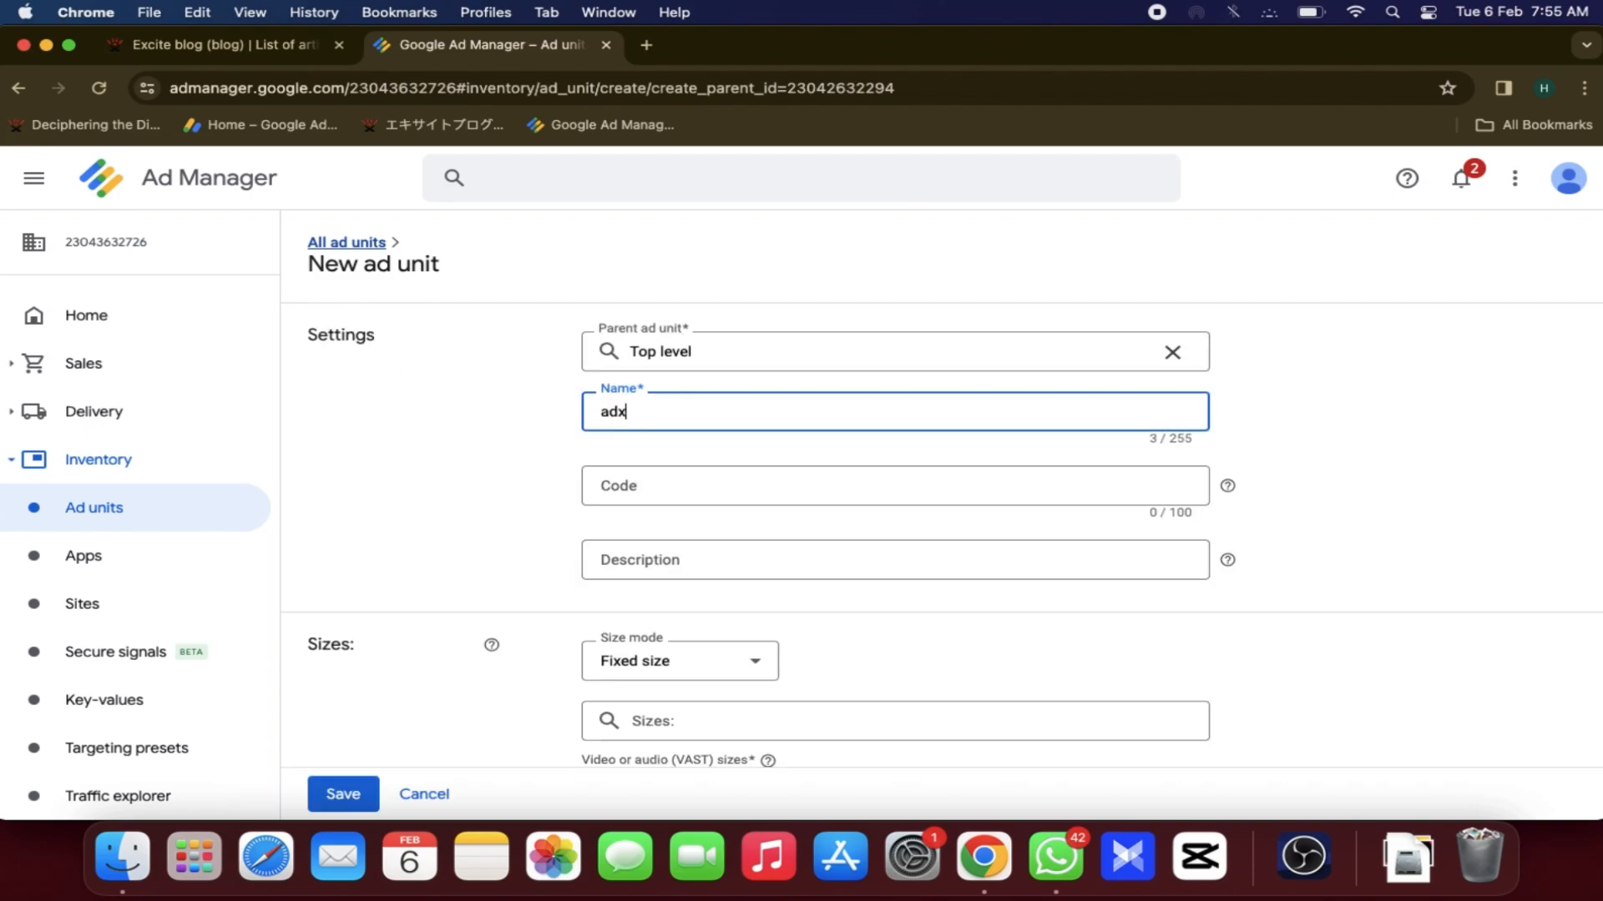
{"action": "left_click", "coordinate": [720, 493]}
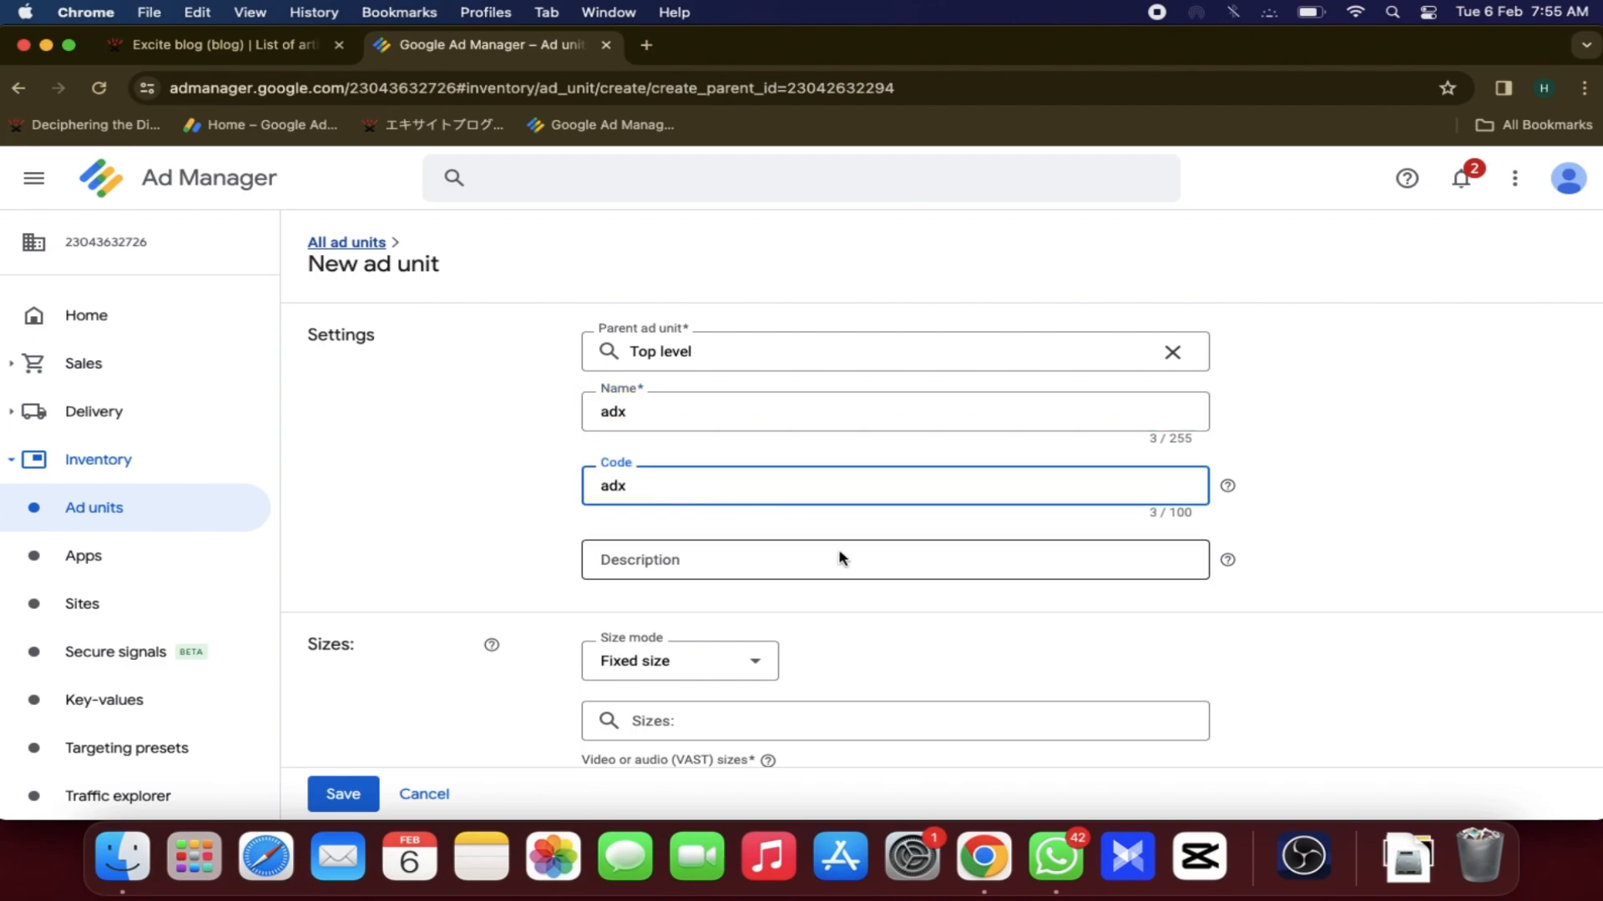
{"action": "left_click", "coordinate": [752, 555]}
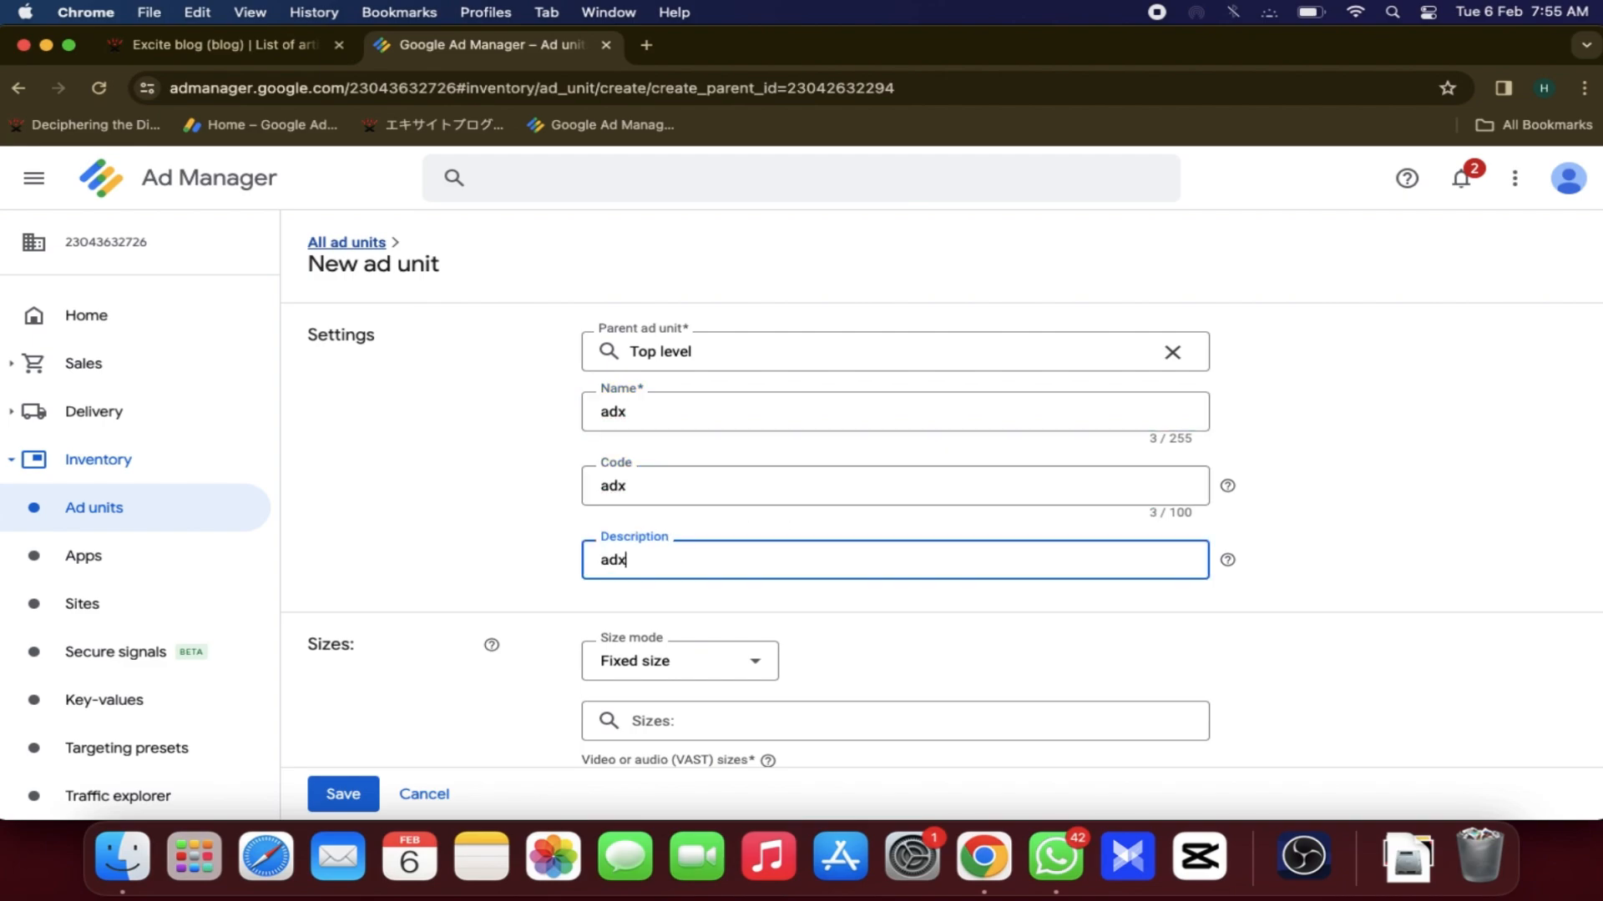
- Add the Fluid size to the new ad unit's sizes
{"action": "scroll", "coordinate": [515, 598], "scroll_direction": "down", "scroll_amount": 3}
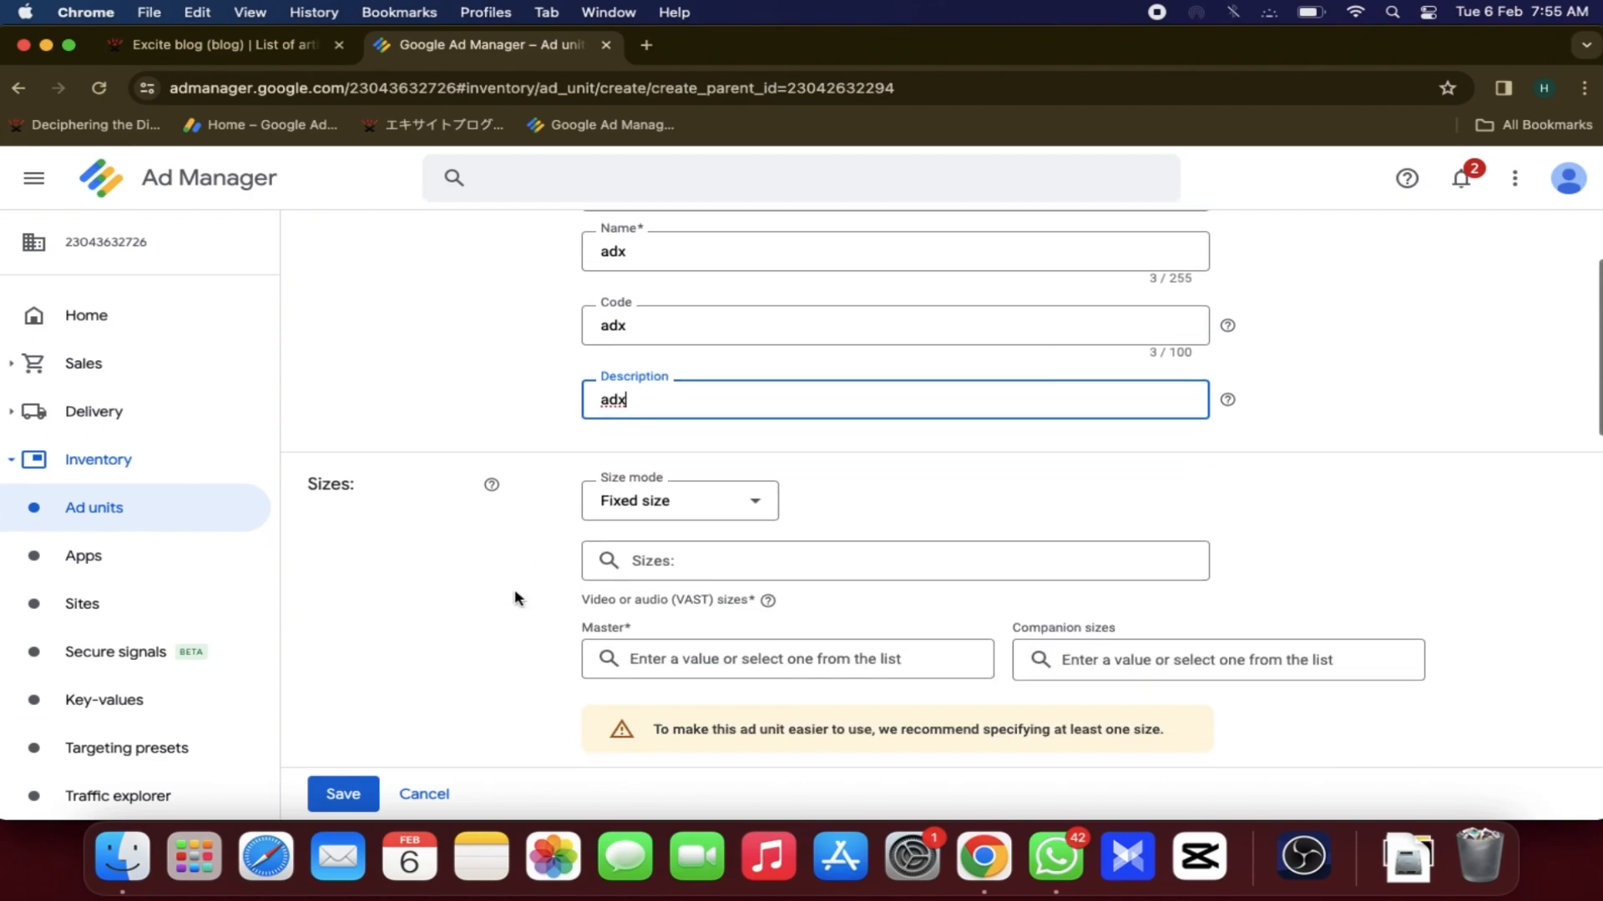
{"action": "left_click", "coordinate": [684, 505]}
{"action": "left_click", "coordinate": [685, 504]}
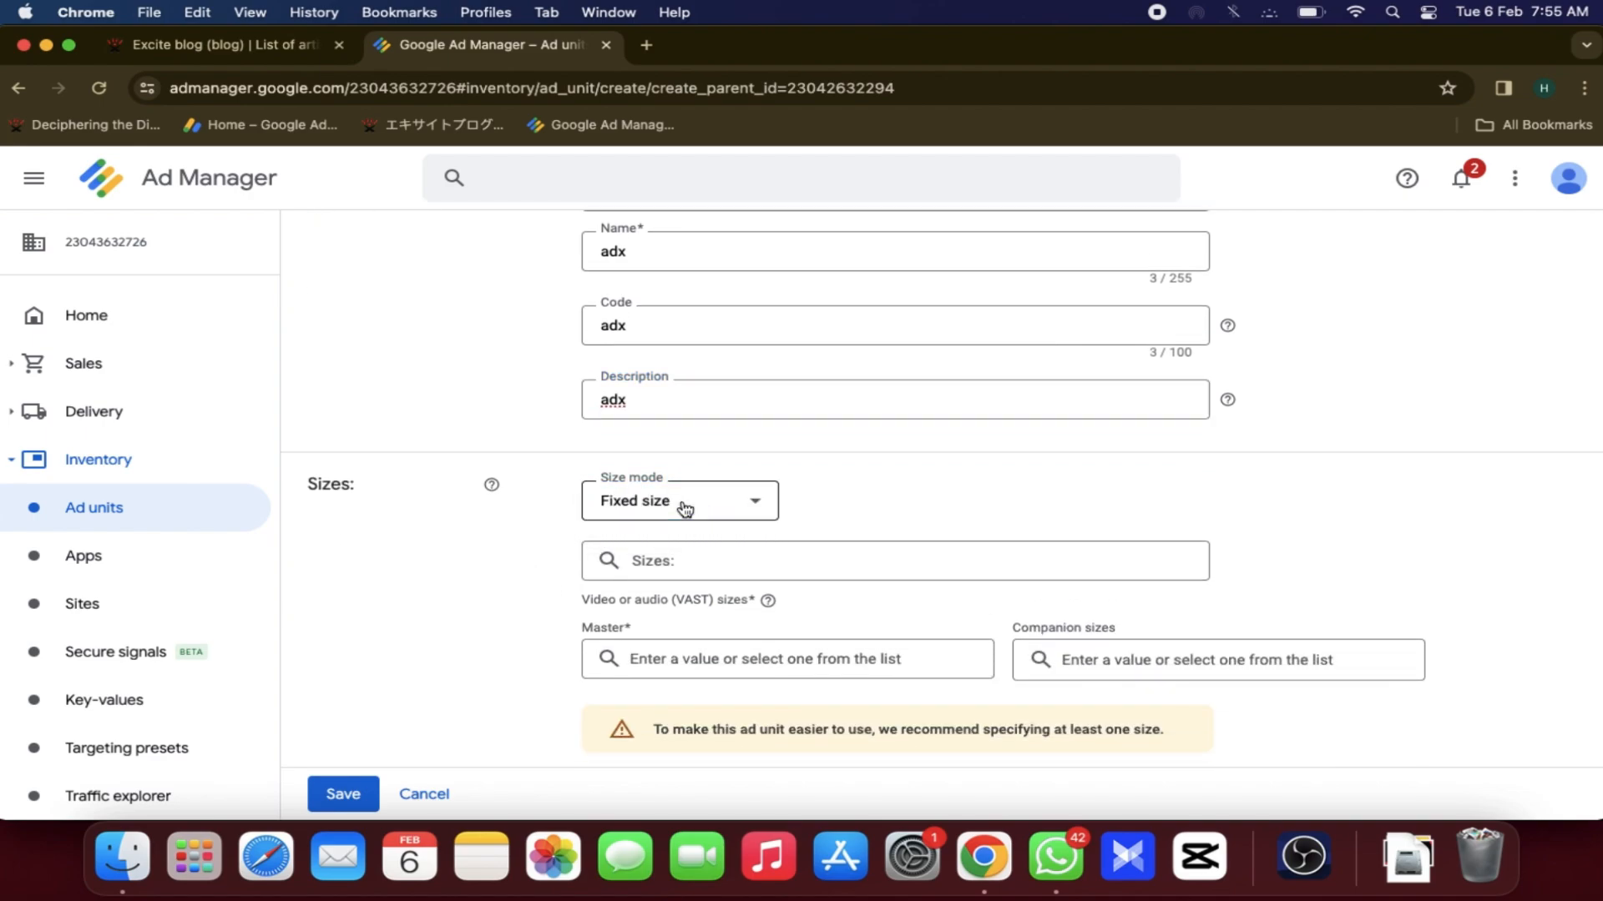
{"action": "left_click", "coordinate": [662, 553]}
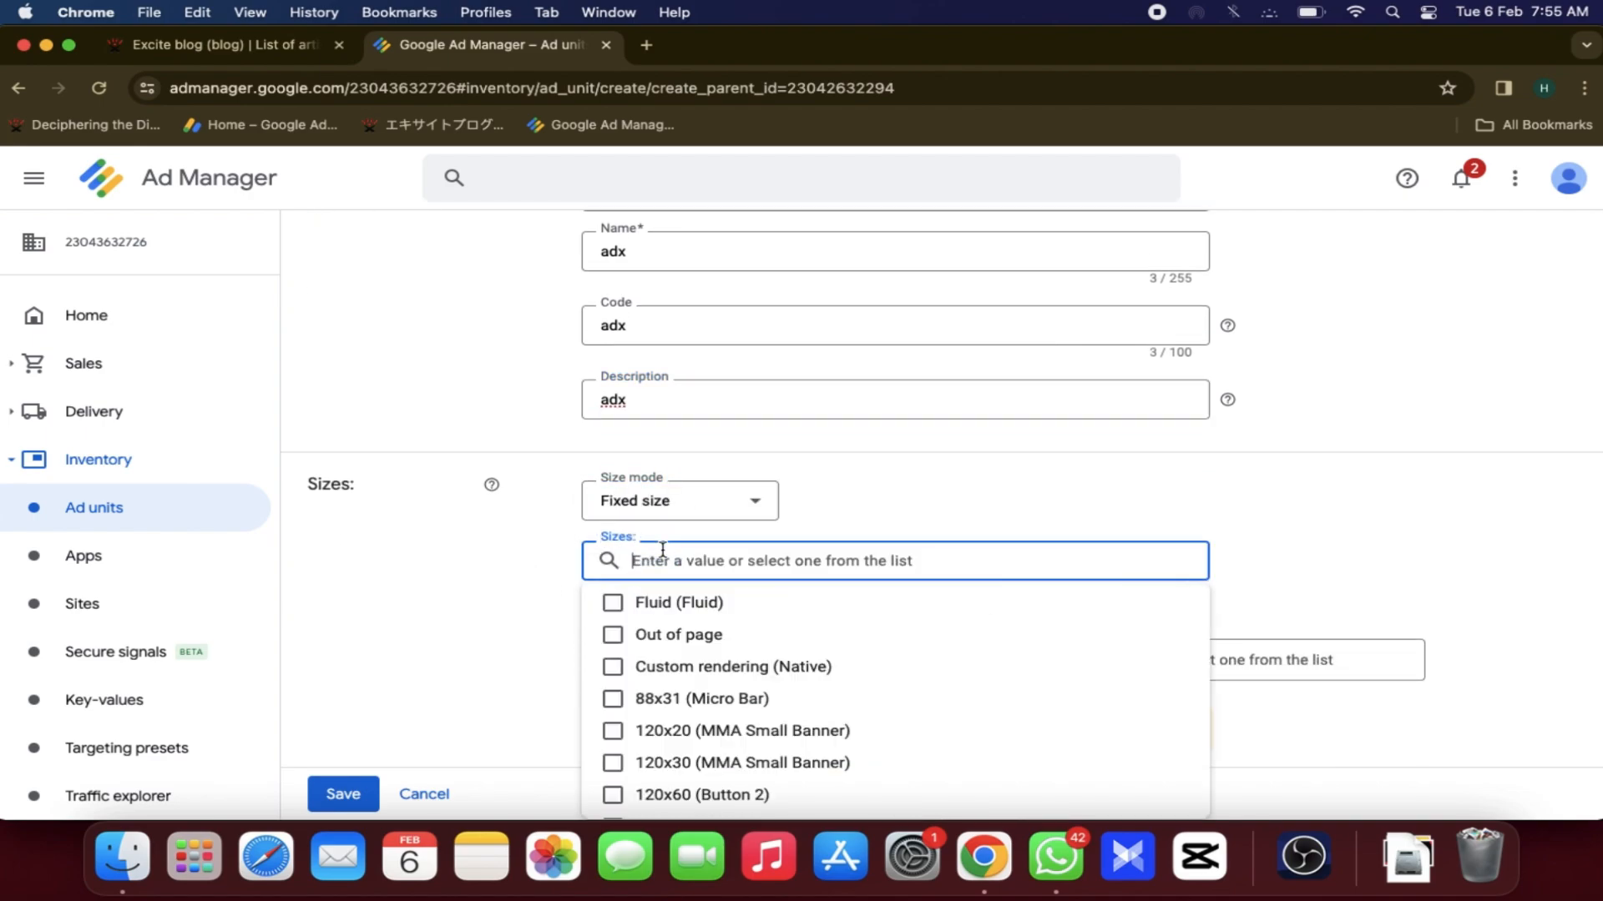
{"action": "left_click", "coordinate": [654, 610]}
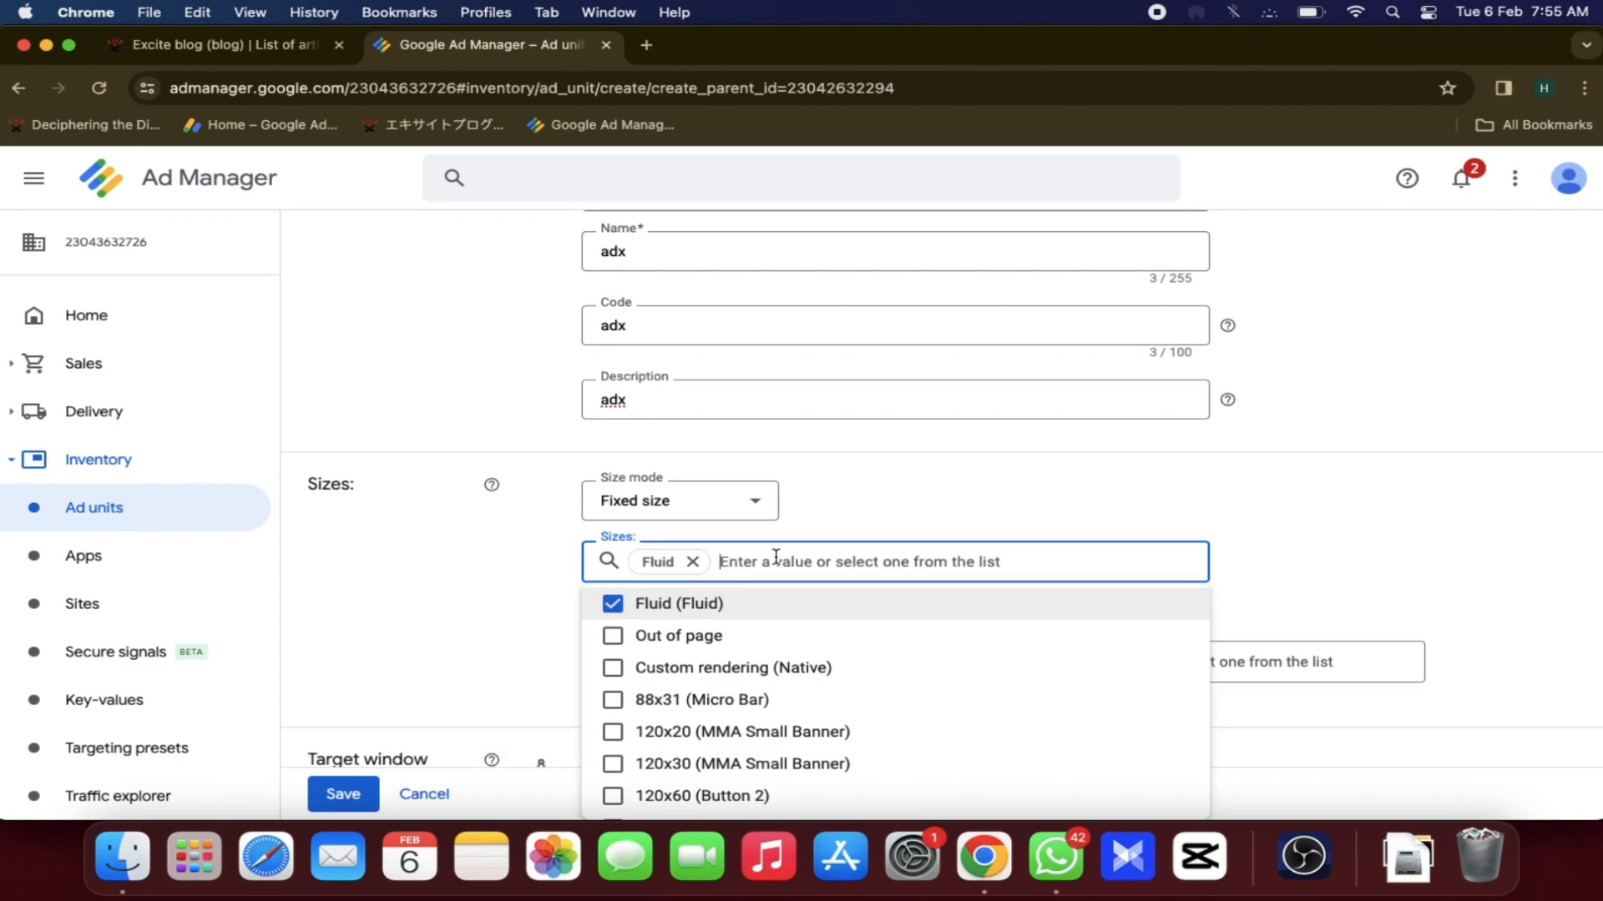
- Add the 320x50 mobile leaderboard, 336x280 large rectangle and 320x480 mobile portrait full screen sizes to the ad unit
{"action": "scroll", "coordinate": [776, 557], "scroll_direction": "down", "scroll_amount": 2}
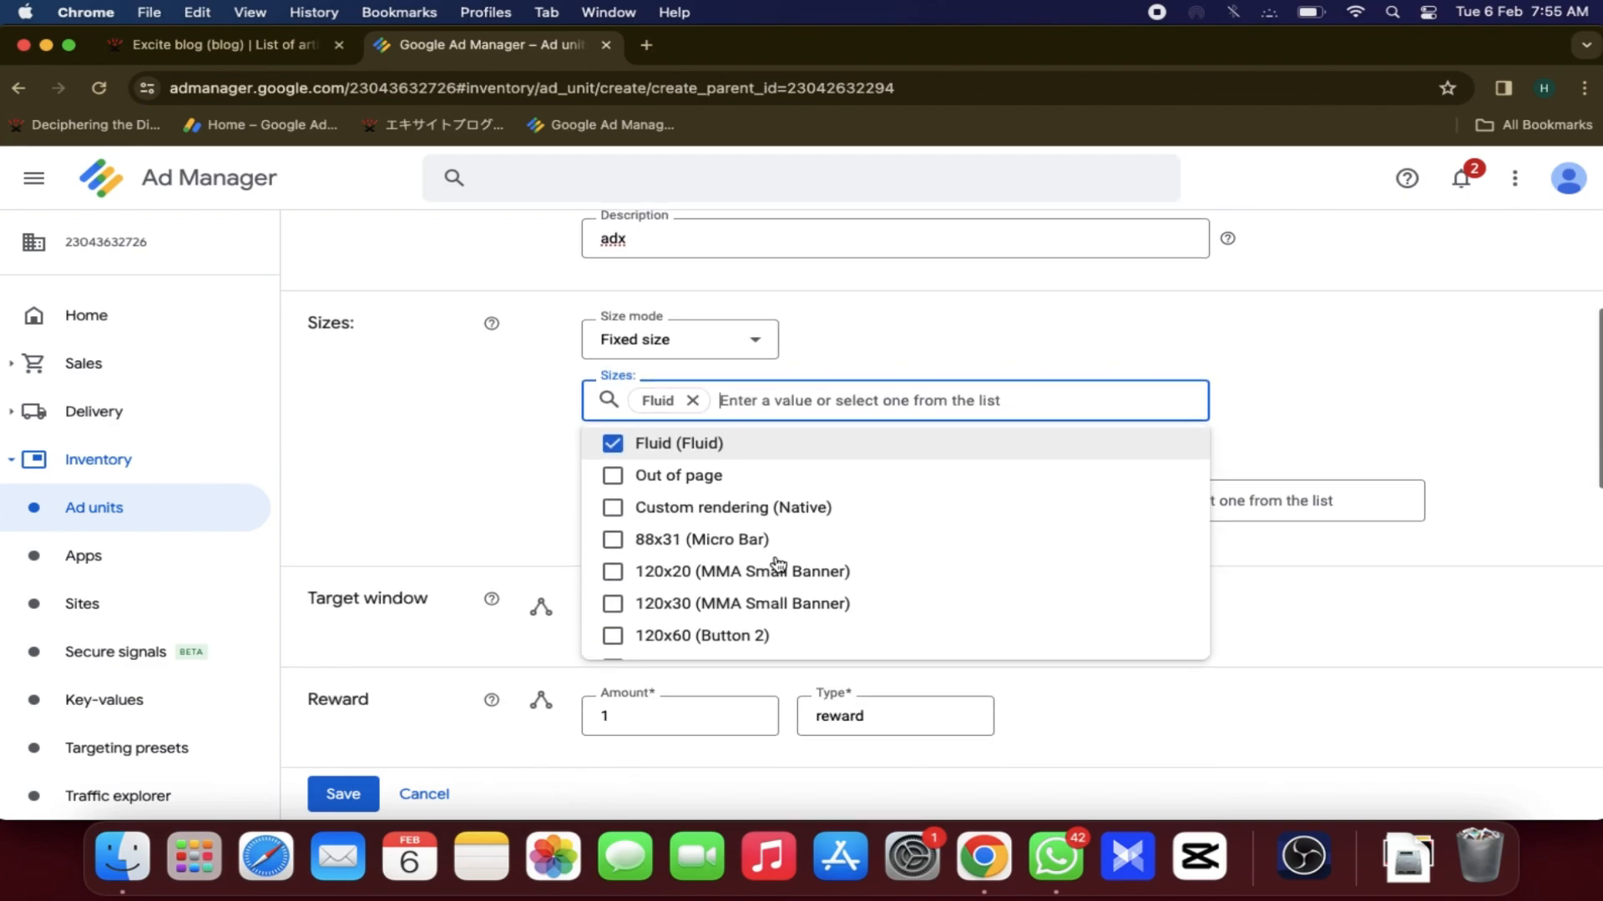
{"action": "scroll", "coordinate": [785, 545], "scroll_direction": "down", "scroll_amount": 3}
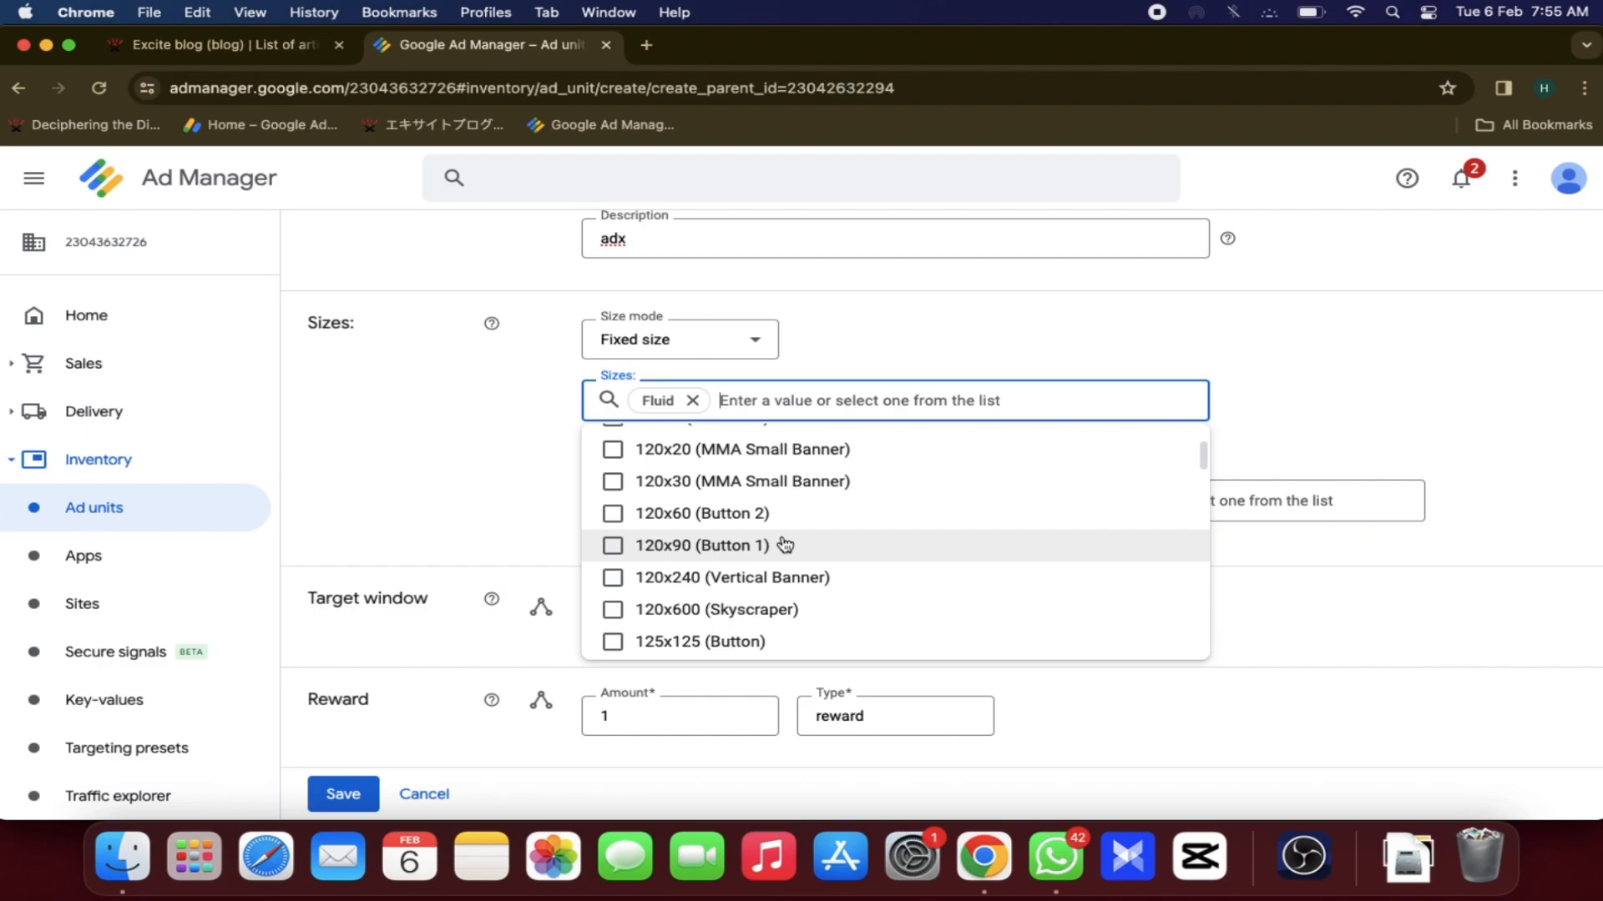
{"action": "scroll", "coordinate": [784, 545], "scroll_direction": "down", "scroll_amount": 3}
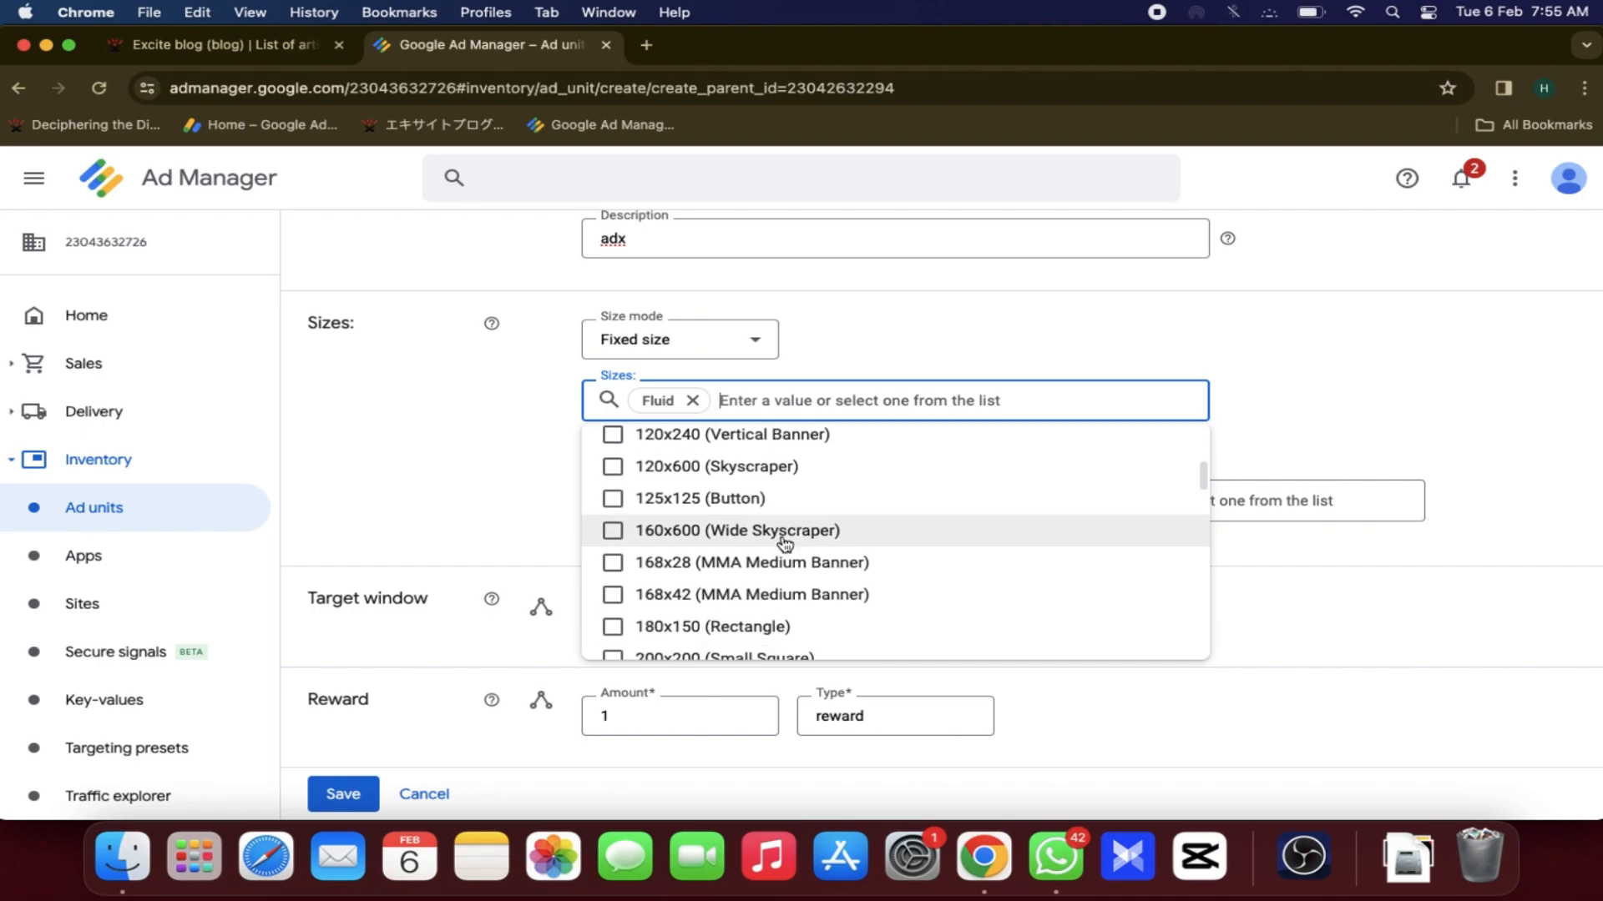
{"action": "scroll", "coordinate": [785, 542], "scroll_direction": "down", "scroll_amount": 2}
{"action": "scroll", "coordinate": [785, 544], "scroll_direction": "down", "scroll_amount": 4}
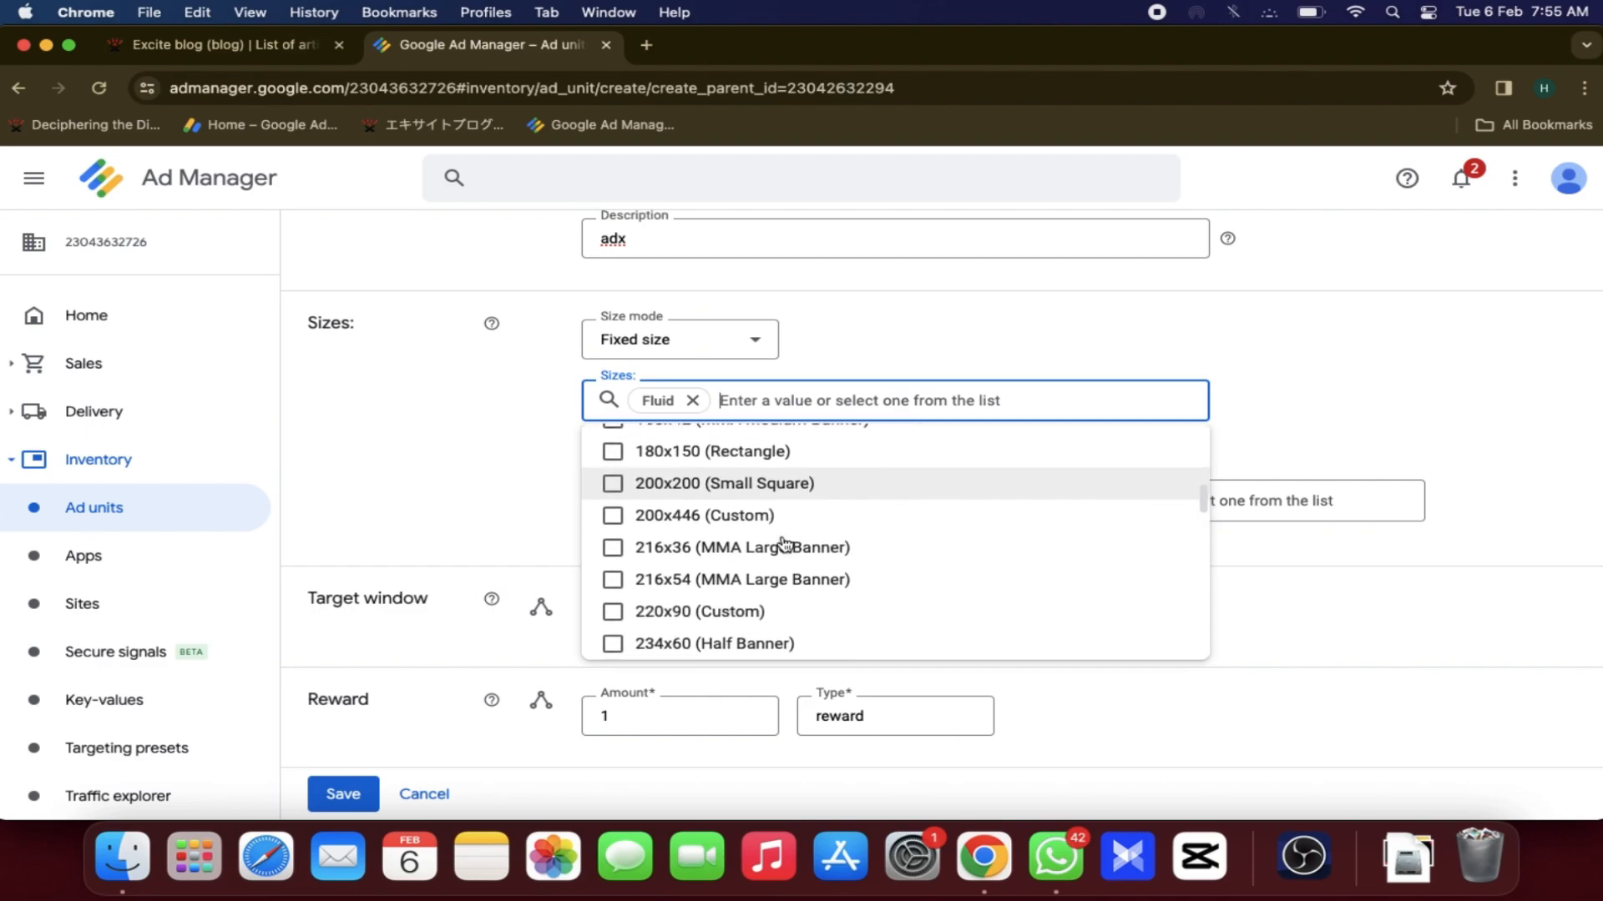
{"action": "scroll", "coordinate": [785, 544], "scroll_direction": "up", "scroll_amount": 2}
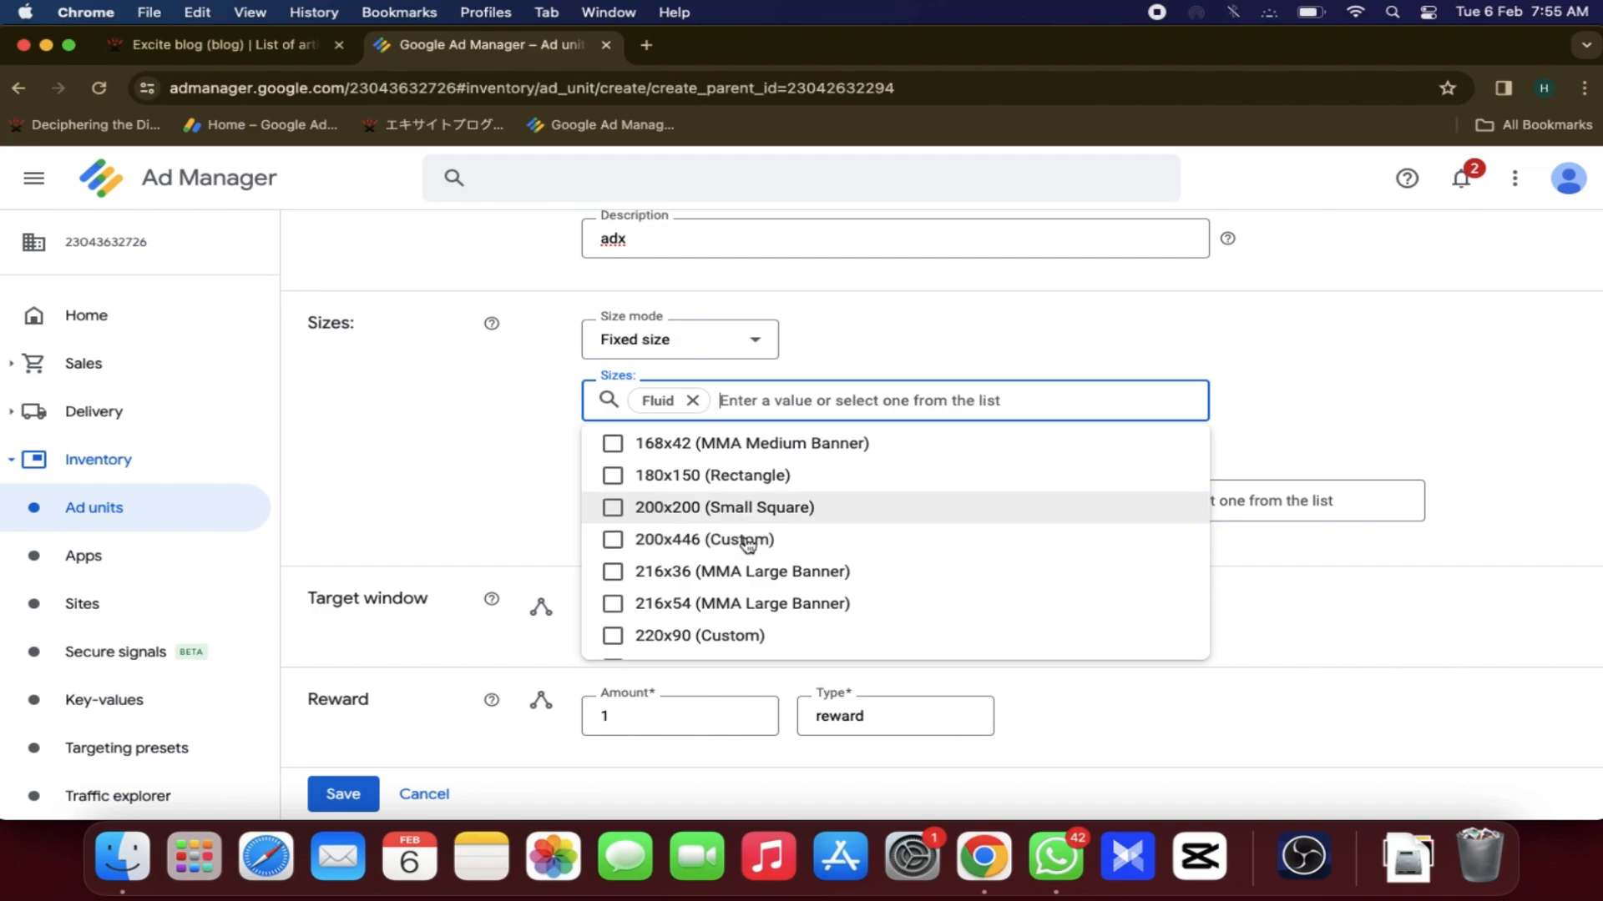
{"action": "scroll", "coordinate": [748, 542], "scroll_direction": "down", "scroll_amount": 1}
{"action": "scroll", "coordinate": [736, 595], "scroll_direction": "down", "scroll_amount": 4}
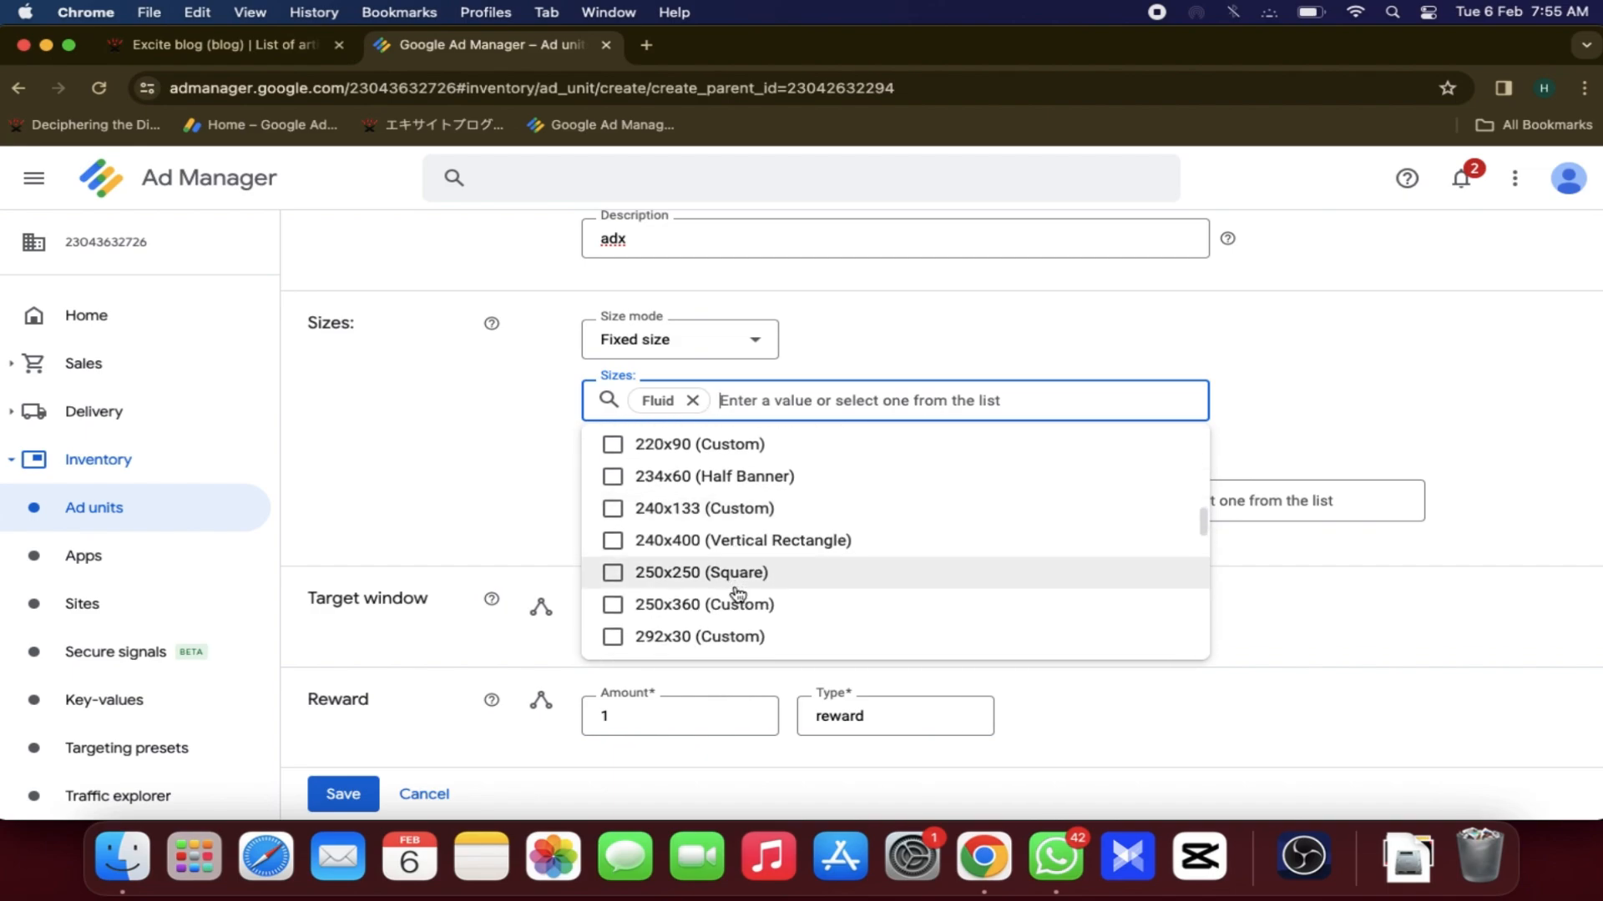
{"action": "scroll", "coordinate": [736, 594], "scroll_direction": "down", "scroll_amount": 1}
{"action": "scroll", "coordinate": [738, 555], "scroll_direction": "down", "scroll_amount": 3}
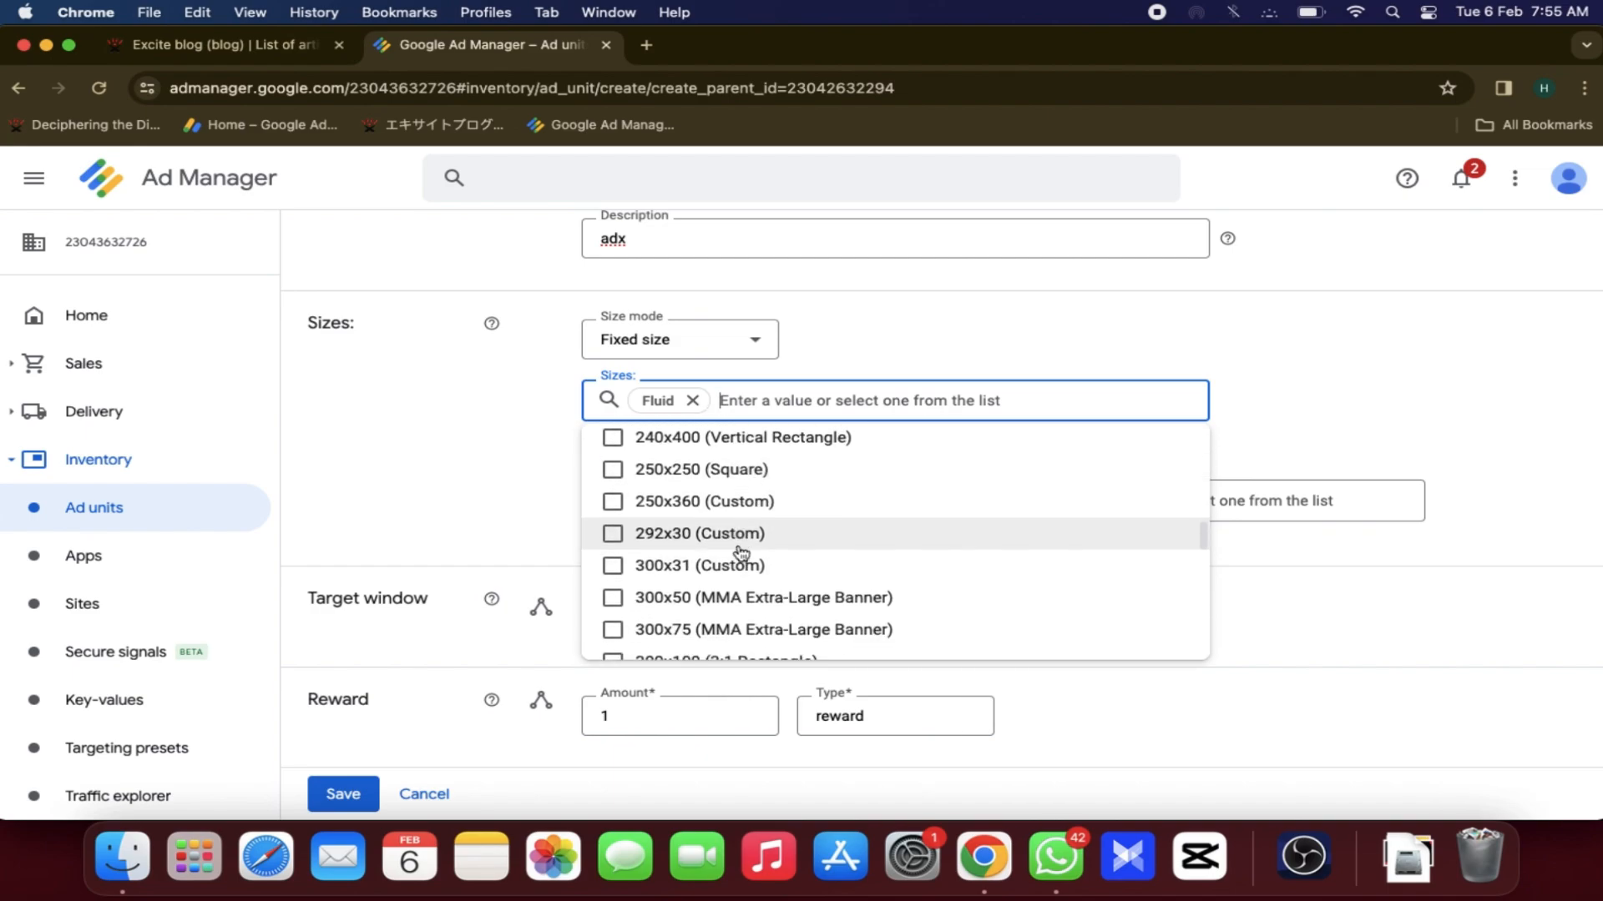
{"action": "scroll", "coordinate": [739, 553], "scroll_direction": "down", "scroll_amount": 3}
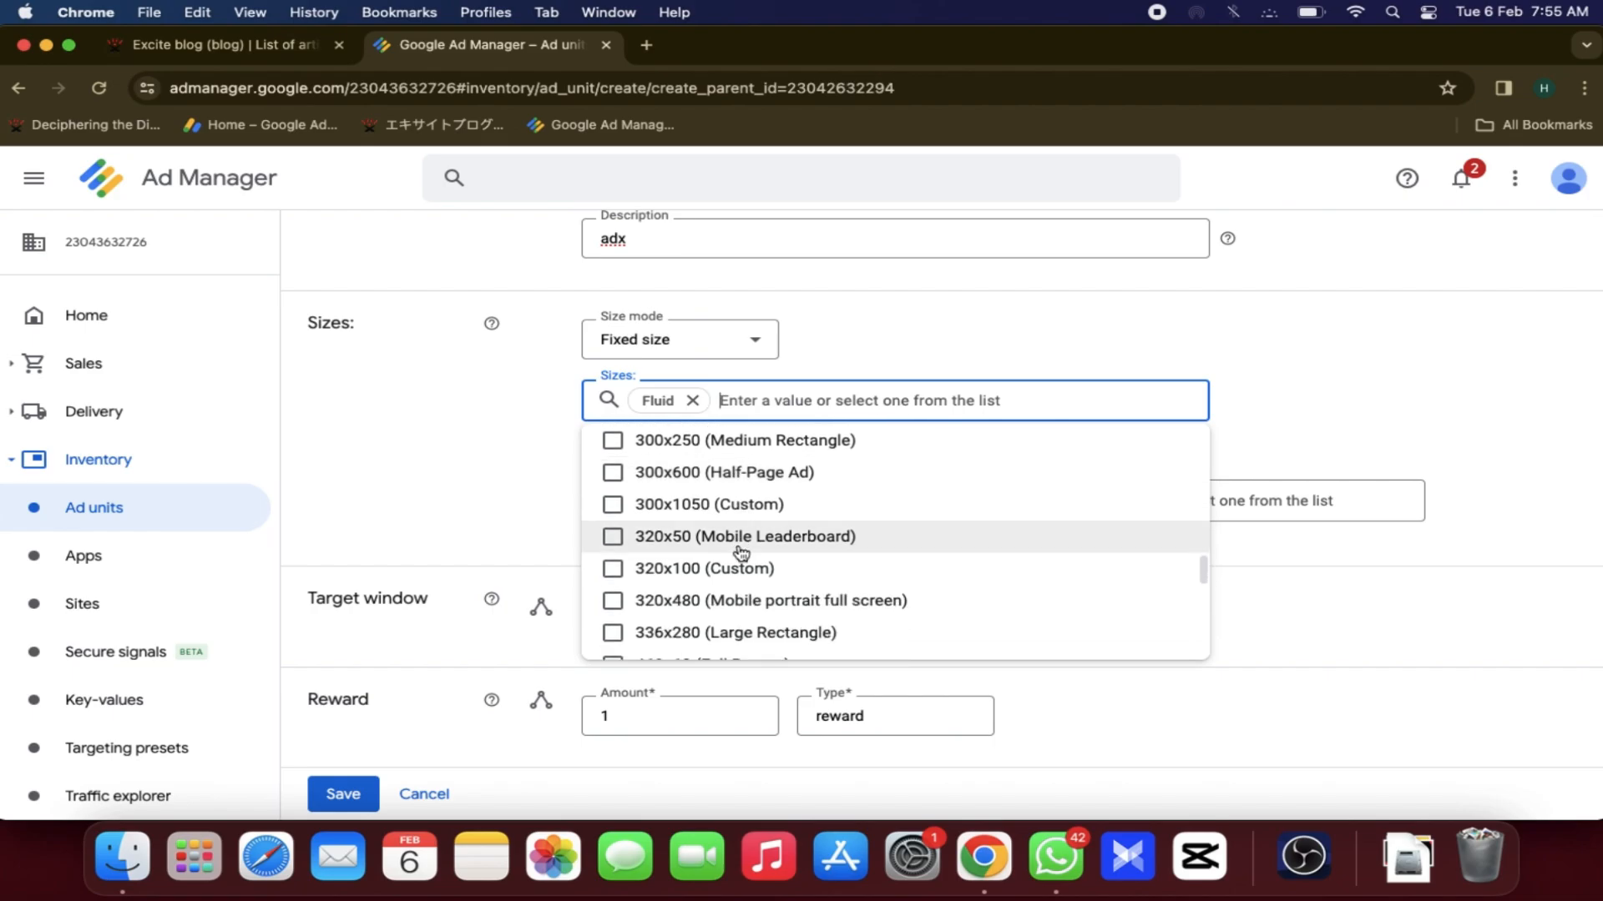
{"action": "left_click", "coordinate": [719, 540]}
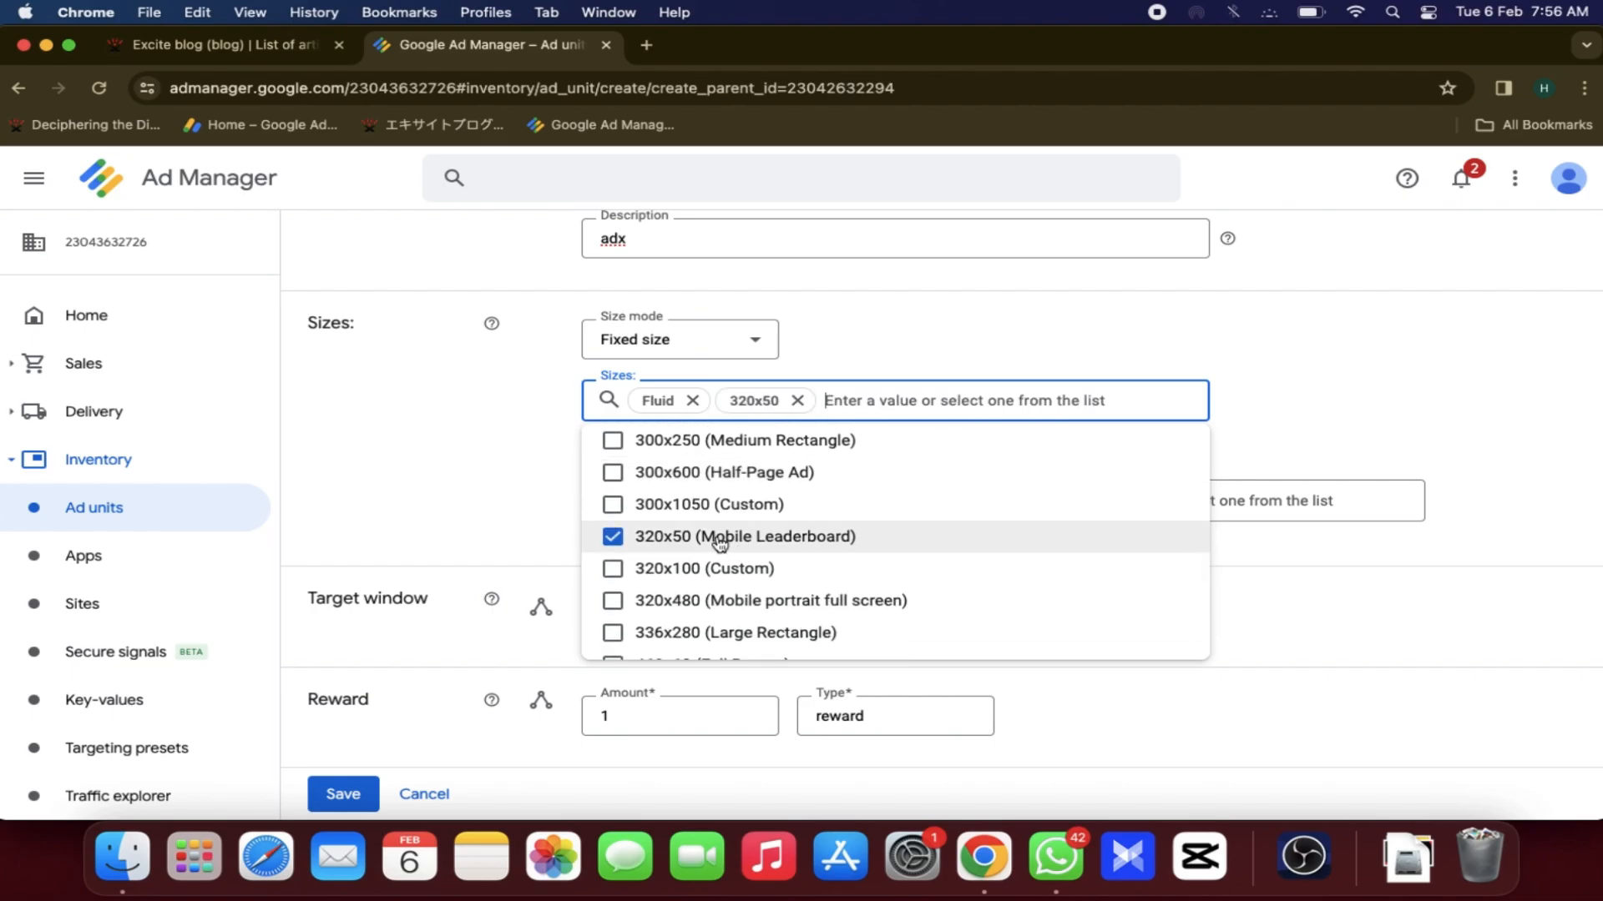
{"action": "left_click", "coordinate": [720, 541]}
{"action": "left_click", "coordinate": [720, 541]}
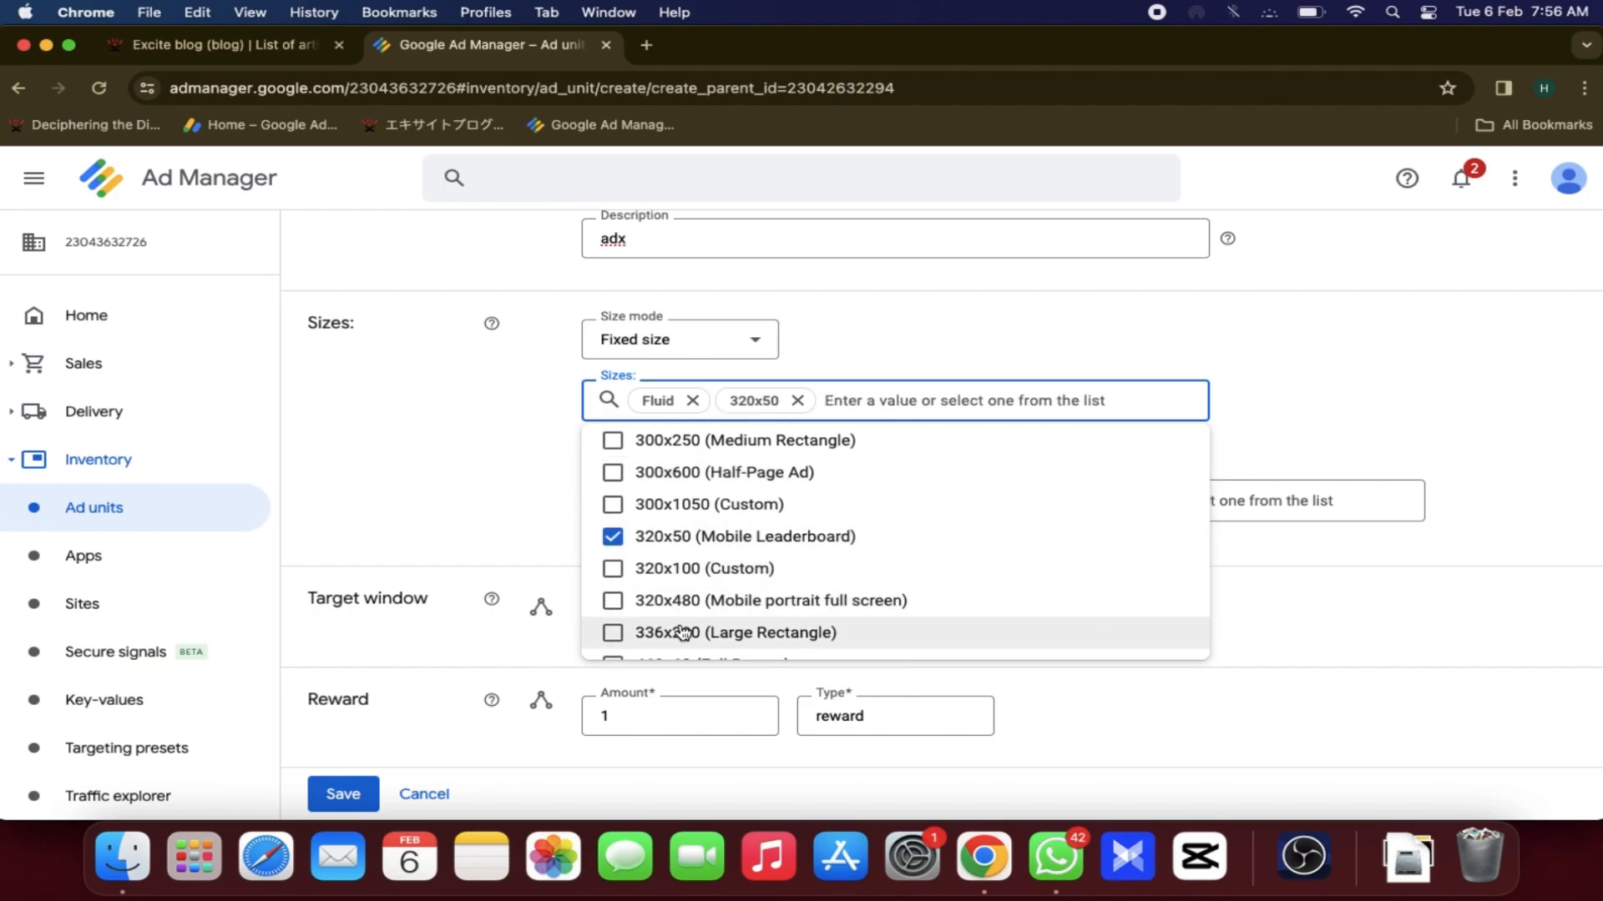
{"action": "left_click", "coordinate": [718, 632]}
{"action": "left_click", "coordinate": [726, 600]}
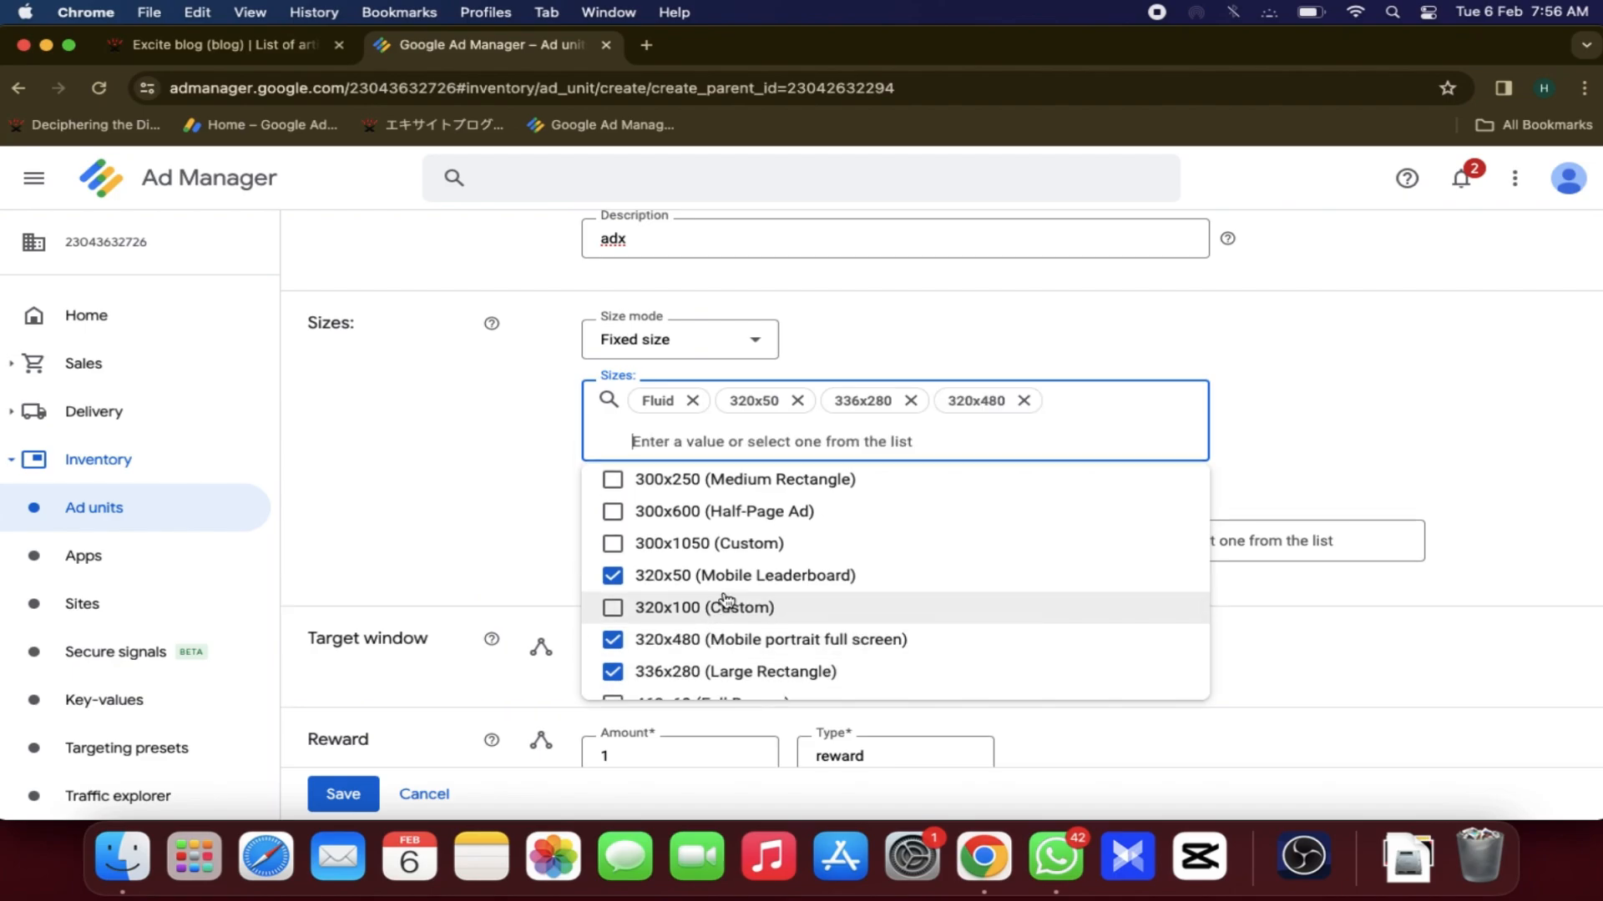
- Add the 970x250 custom size to the ad unit and close the list of sizes
{"action": "scroll", "coordinate": [726, 599], "scroll_direction": "down", "scroll_amount": 5}
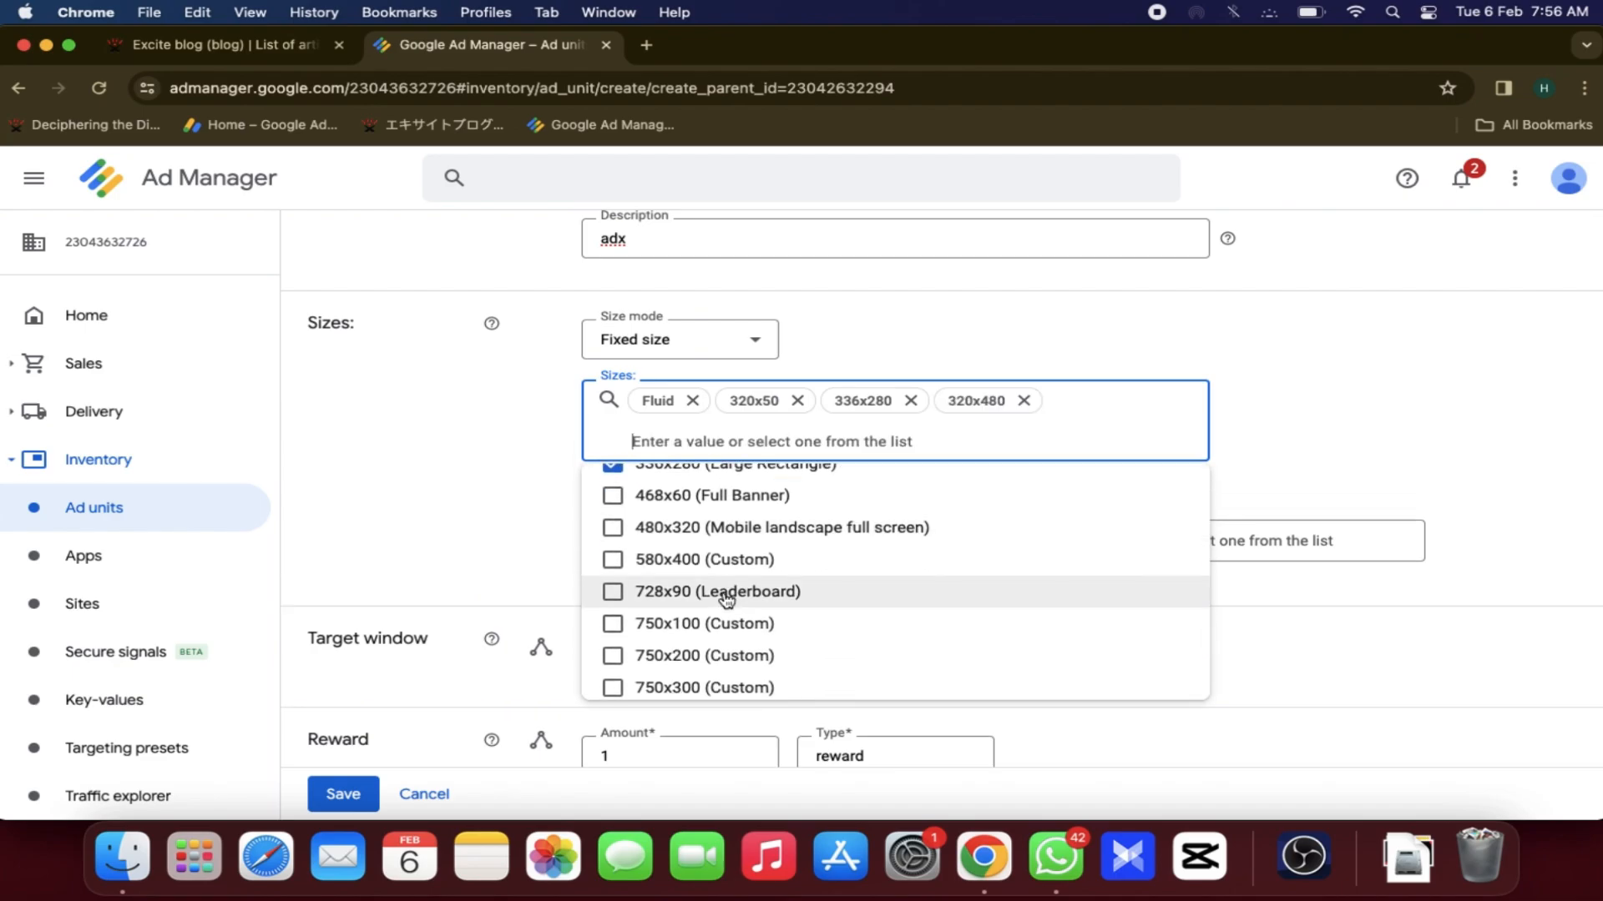
{"action": "scroll", "coordinate": [727, 599], "scroll_direction": "down", "scroll_amount": 2}
{"action": "scroll", "coordinate": [726, 599], "scroll_direction": "up", "scroll_amount": 3}
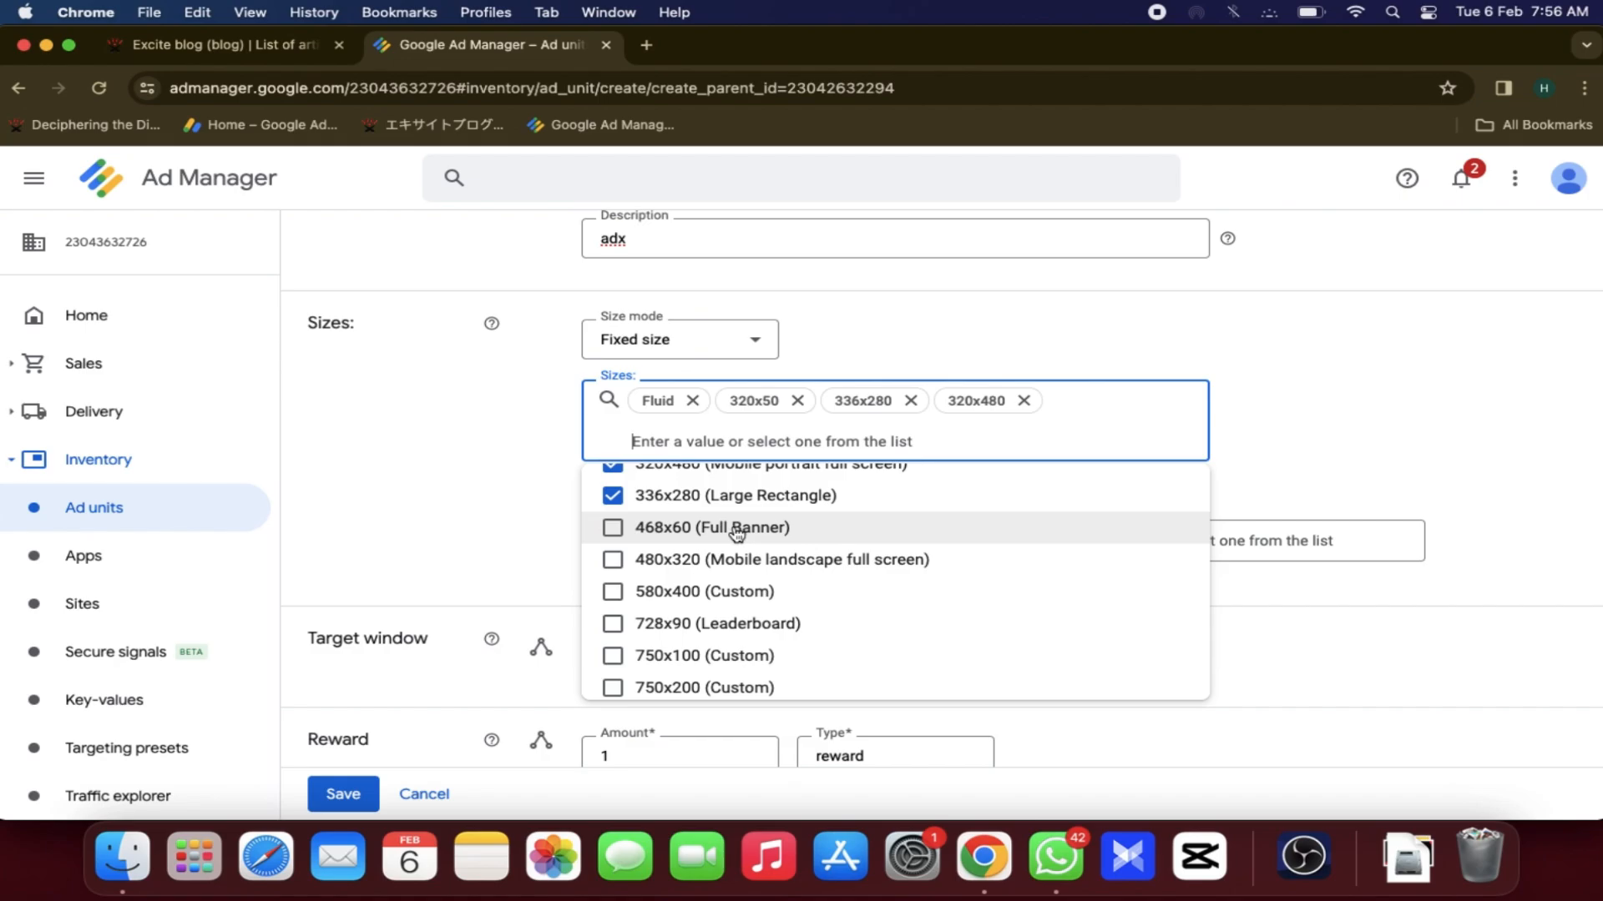
{"action": "scroll", "coordinate": [726, 599], "scroll_direction": "down", "scroll_amount": 4}
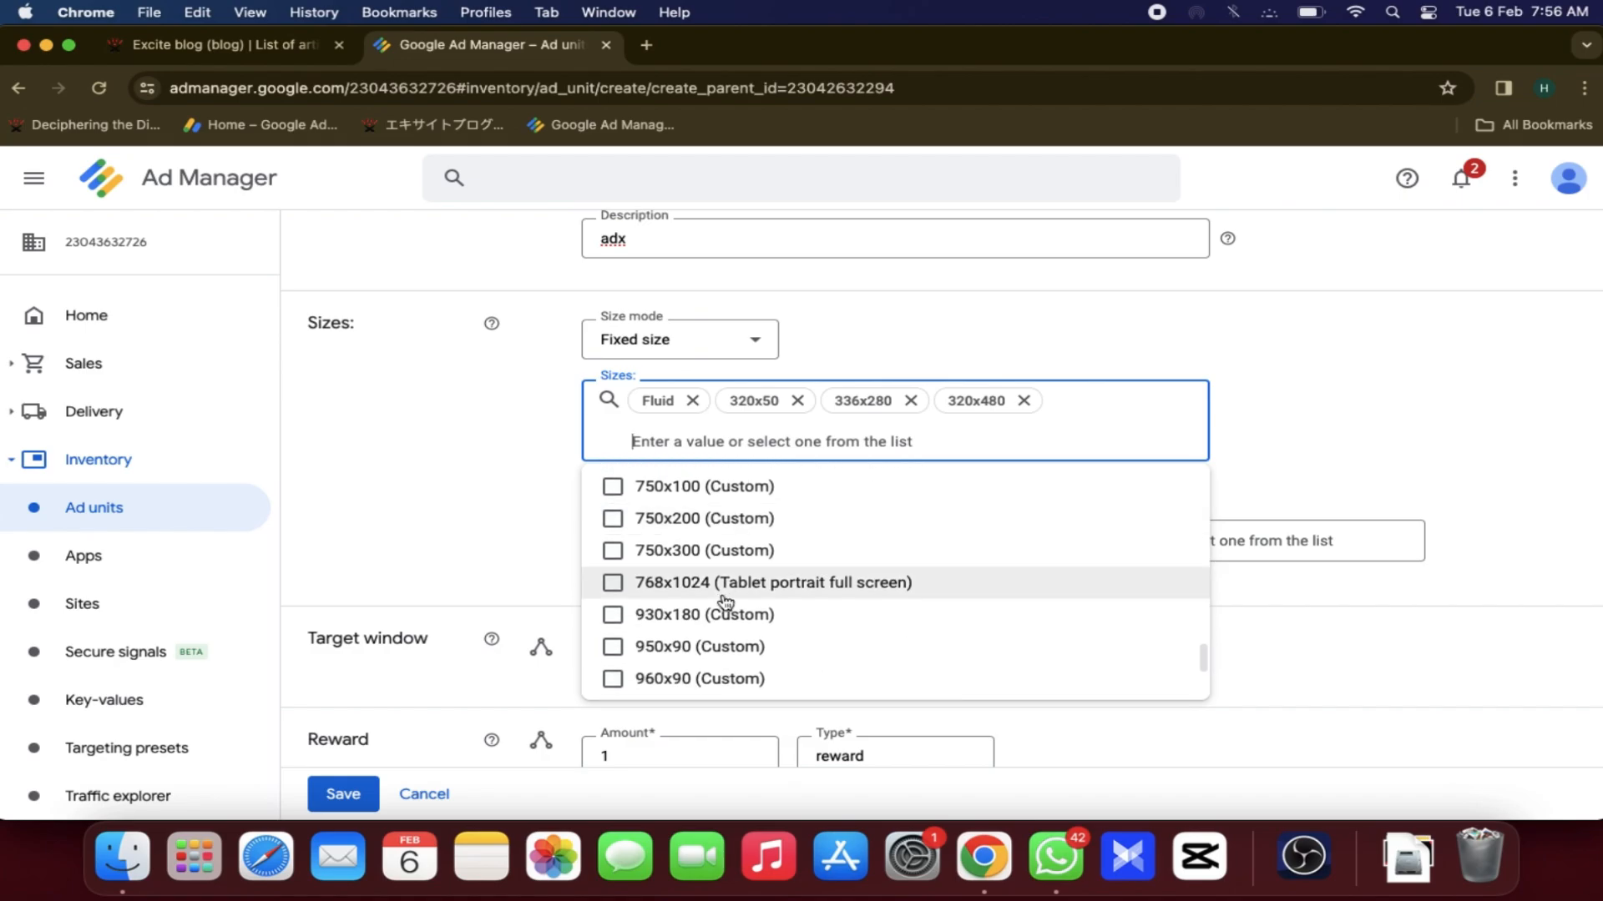
{"action": "scroll", "coordinate": [726, 601], "scroll_direction": "down", "scroll_amount": 4}
{"action": "scroll", "coordinate": [725, 601], "scroll_direction": "down", "scroll_amount": 1}
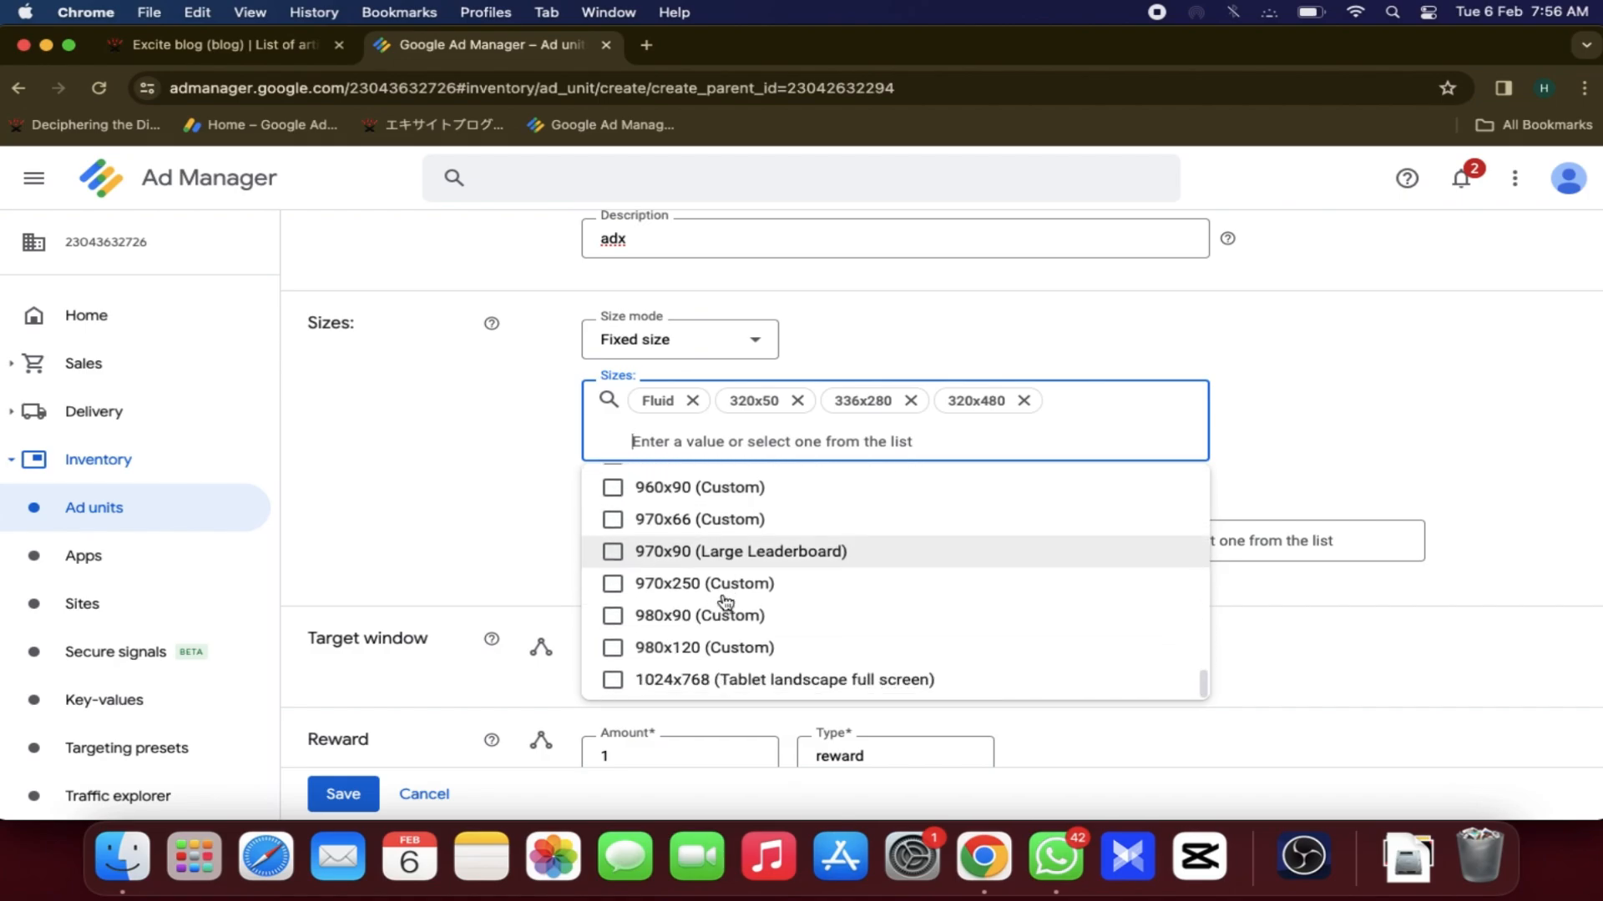
{"action": "left_click", "coordinate": [726, 601]}
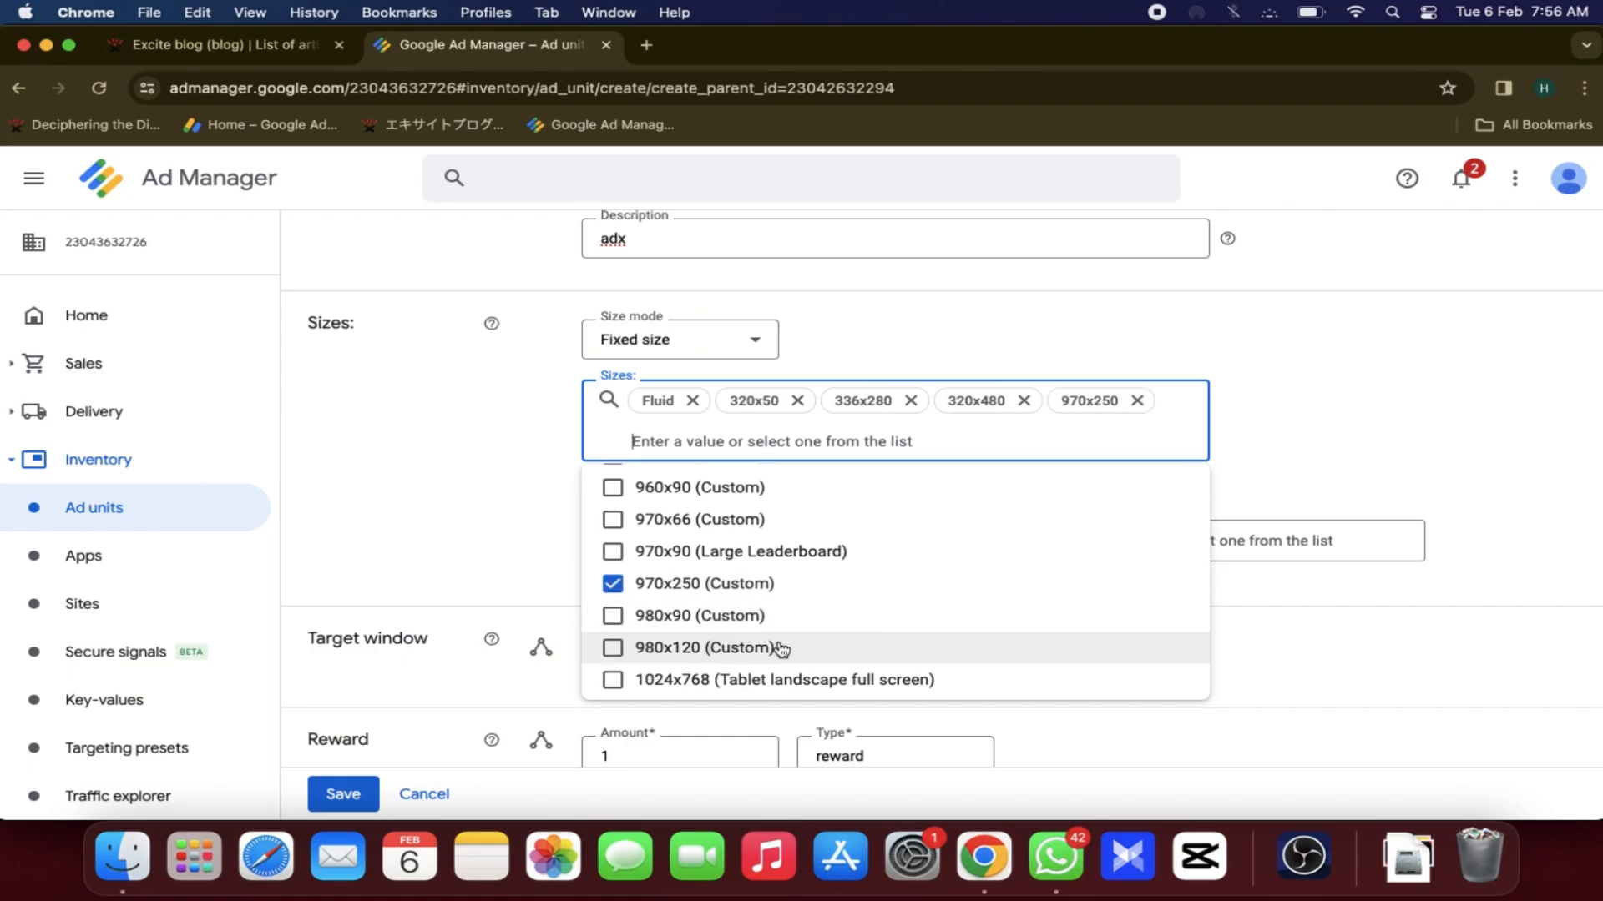
{"action": "scroll", "coordinate": [780, 649], "scroll_direction": "up", "scroll_amount": 10}
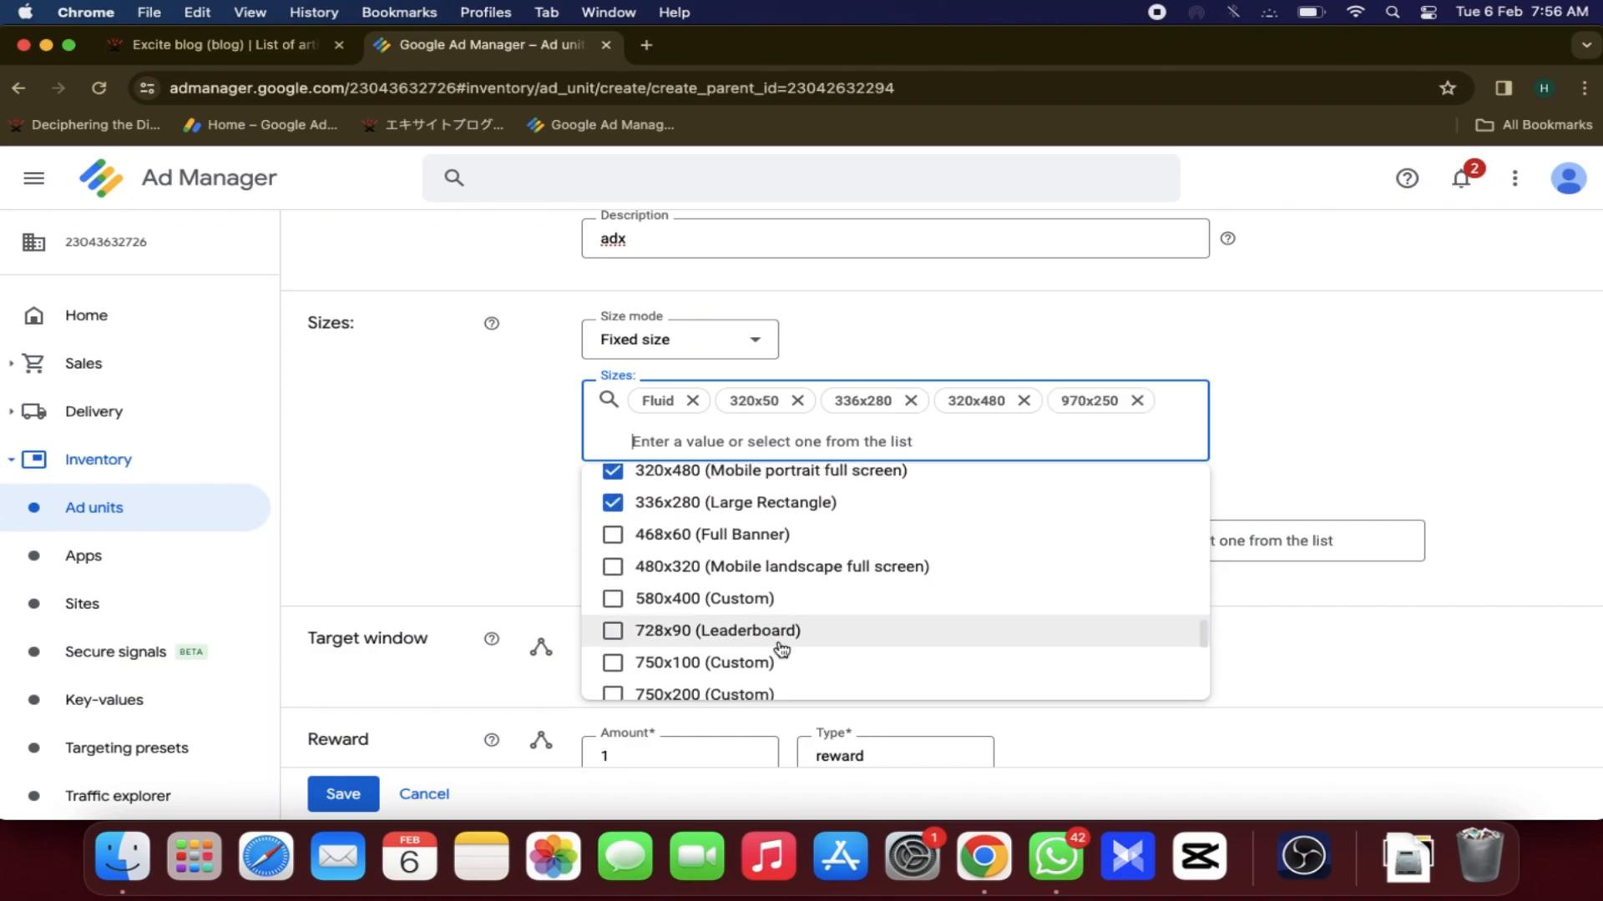
{"action": "scroll", "coordinate": [781, 650], "scroll_direction": "up", "scroll_amount": 10}
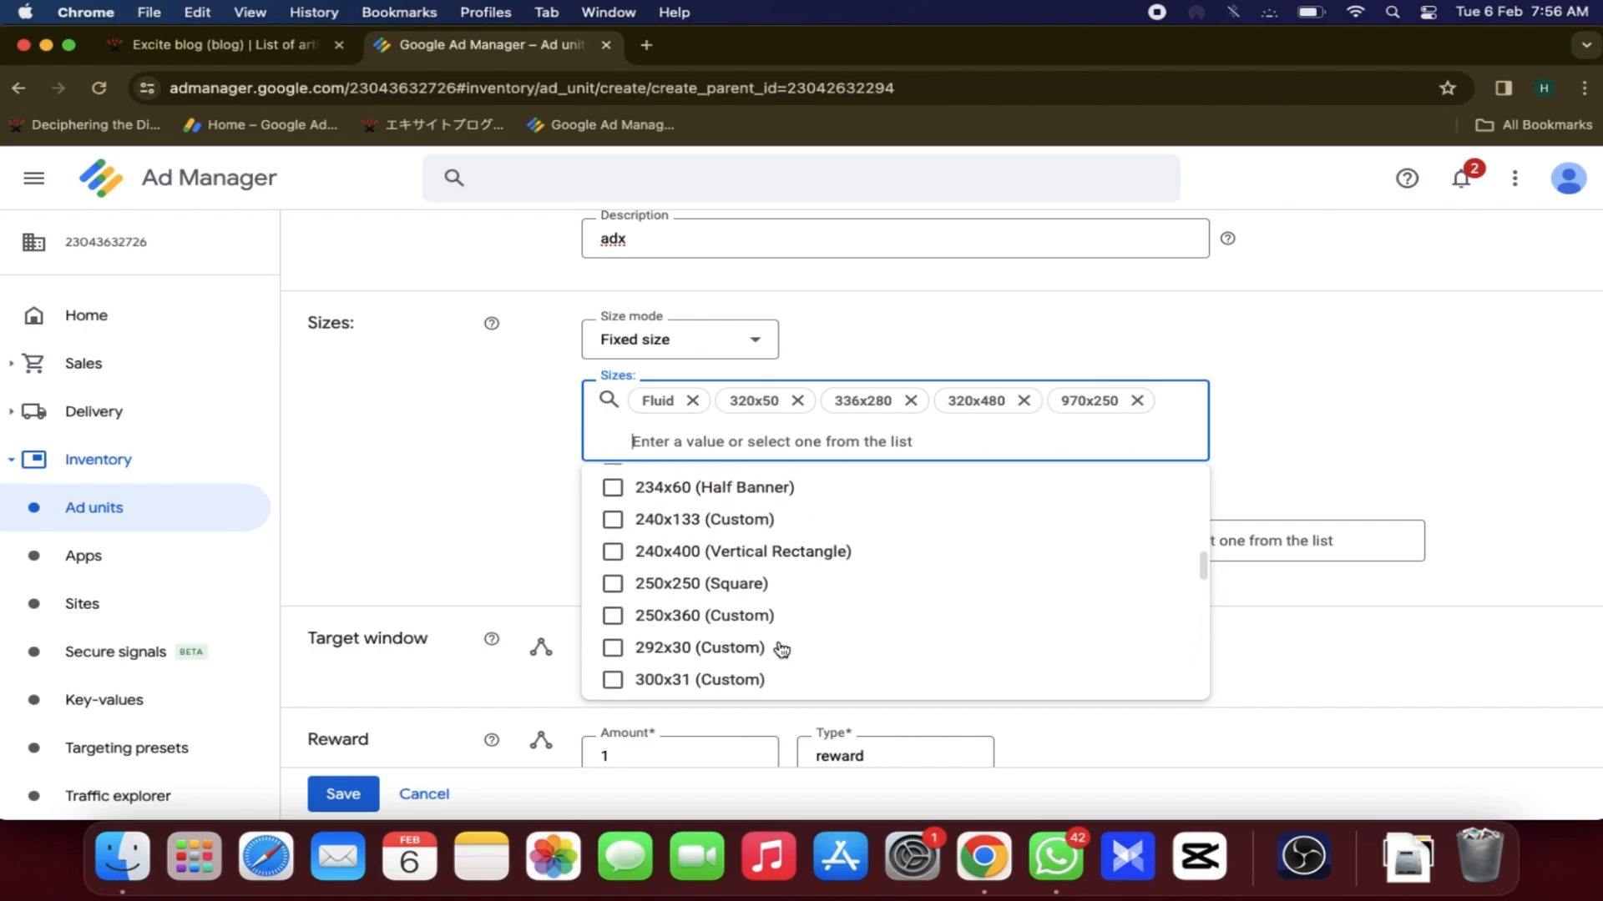
{"action": "scroll", "coordinate": [781, 649], "scroll_direction": "up", "scroll_amount": 10}
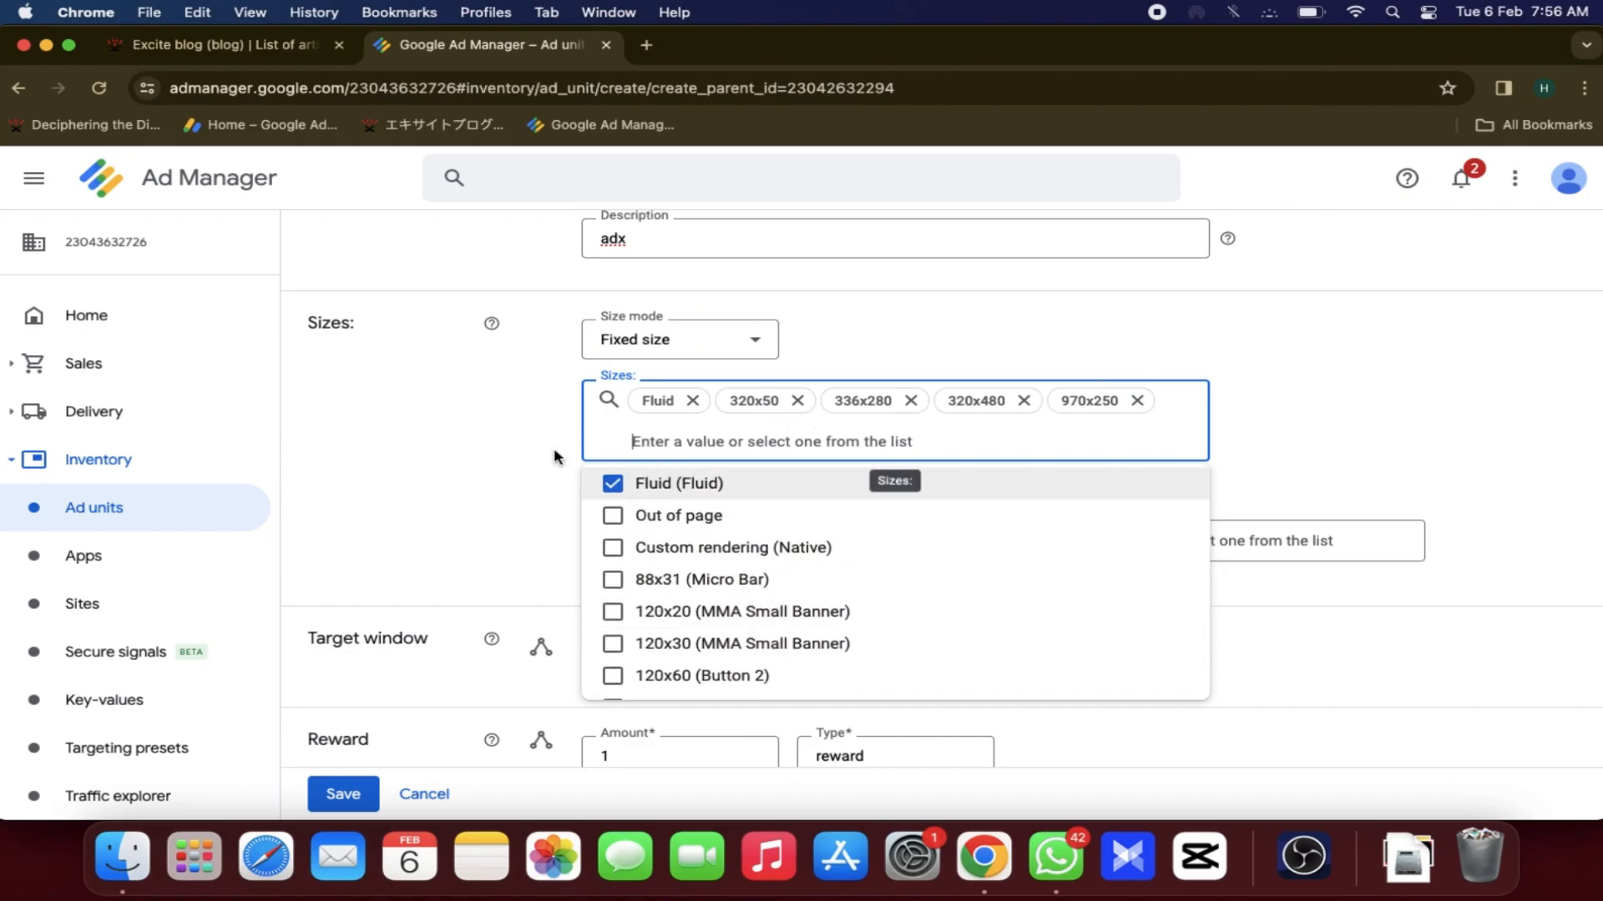
{"action": "left_click", "coordinate": [524, 462]}
- Review the remaining settings of the adx ad unit without changing them and save it
{"action": "scroll", "coordinate": [566, 497], "scroll_direction": "down", "scroll_amount": 1}
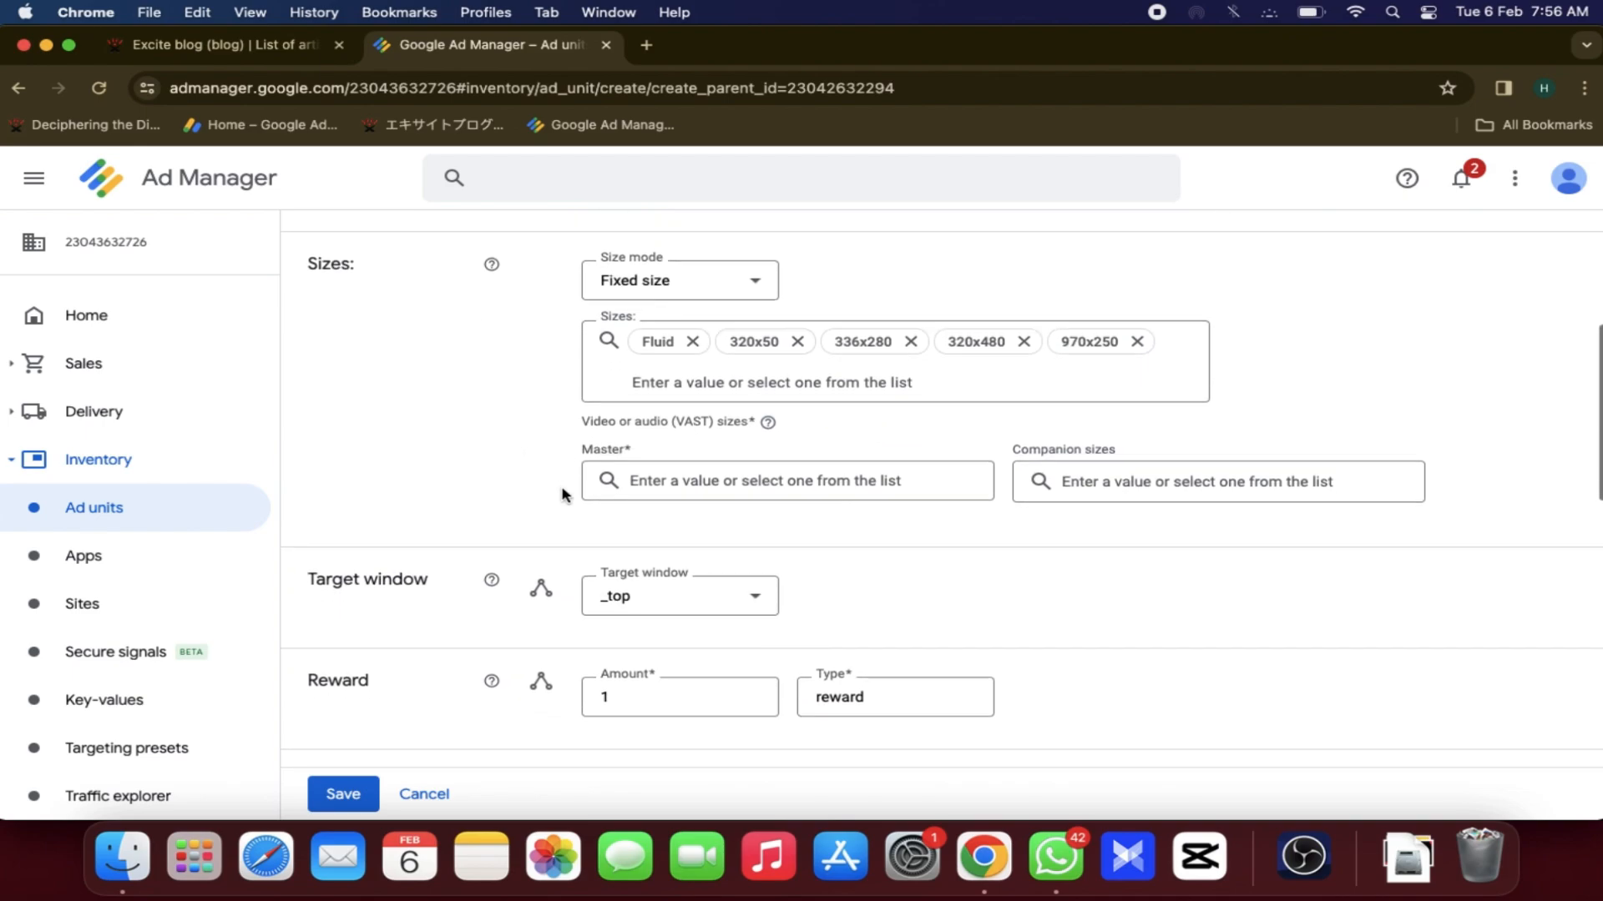
{"action": "scroll", "coordinate": [561, 495], "scroll_direction": "up", "scroll_amount": 5}
{"action": "scroll", "coordinate": [561, 495], "scroll_direction": "down", "scroll_amount": 6}
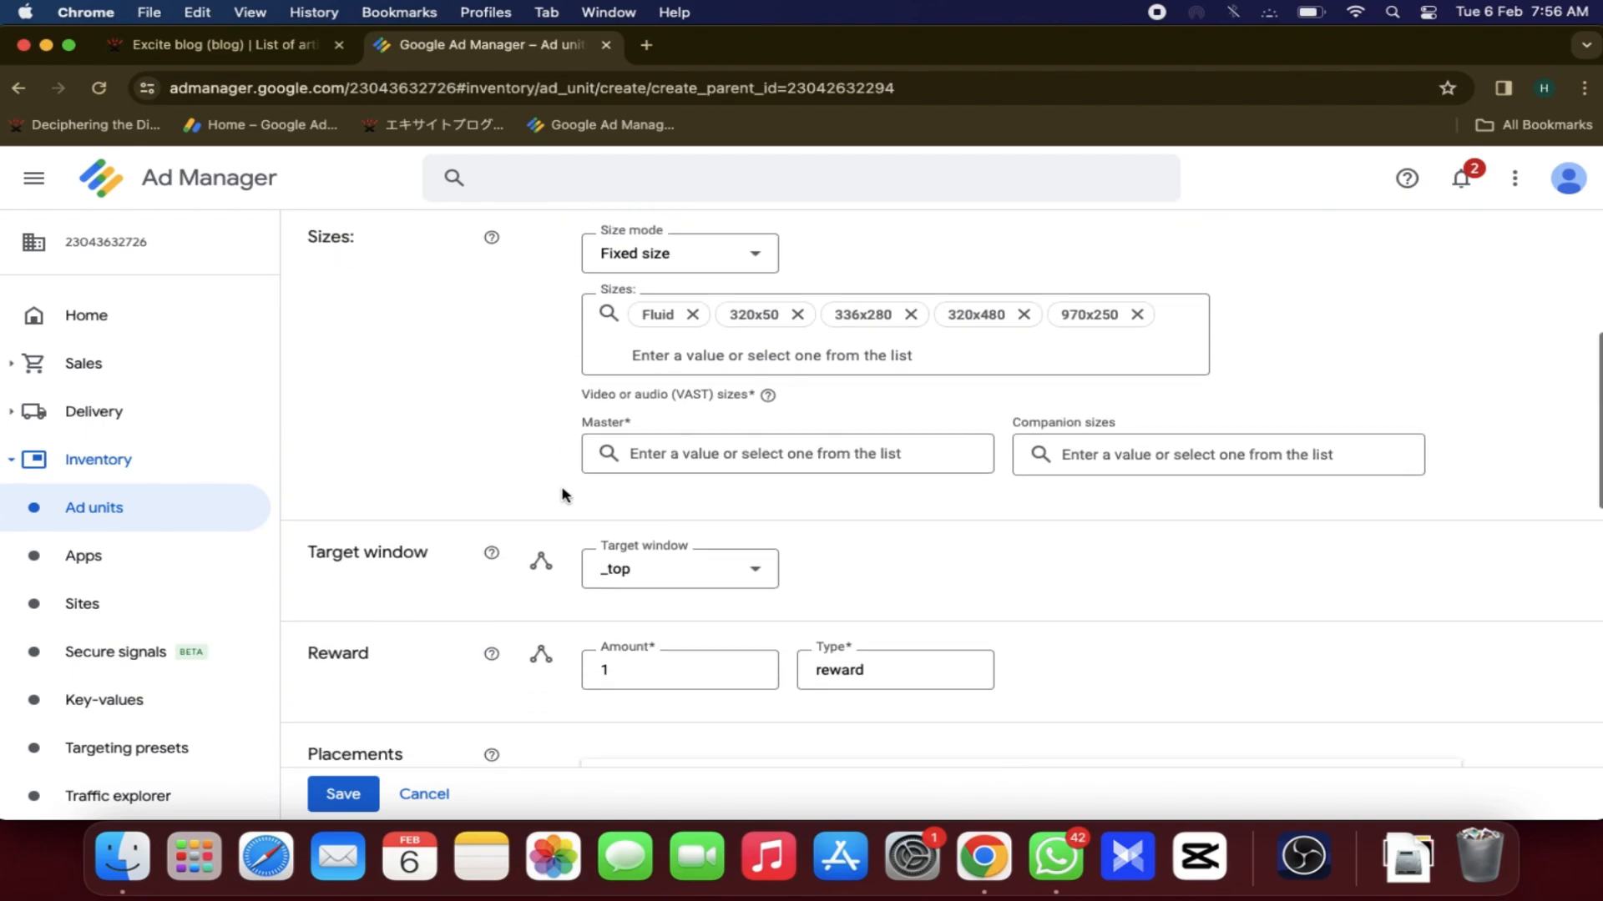
{"action": "scroll", "coordinate": [562, 495], "scroll_direction": "down", "scroll_amount": 9}
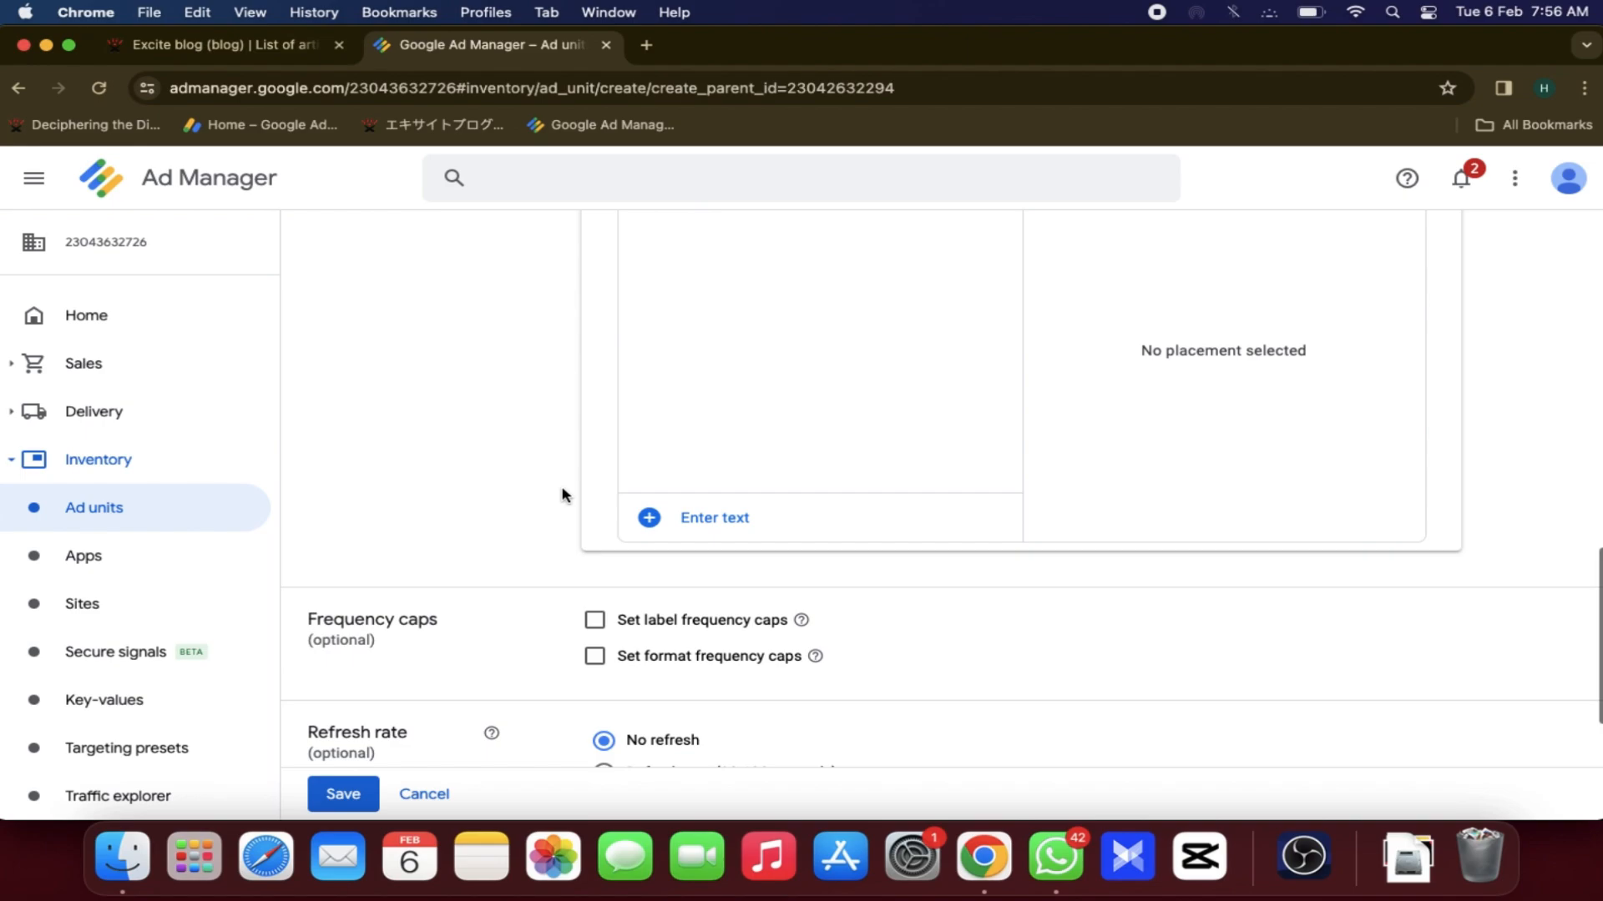
{"action": "scroll", "coordinate": [562, 495], "scroll_direction": "down", "scroll_amount": 3}
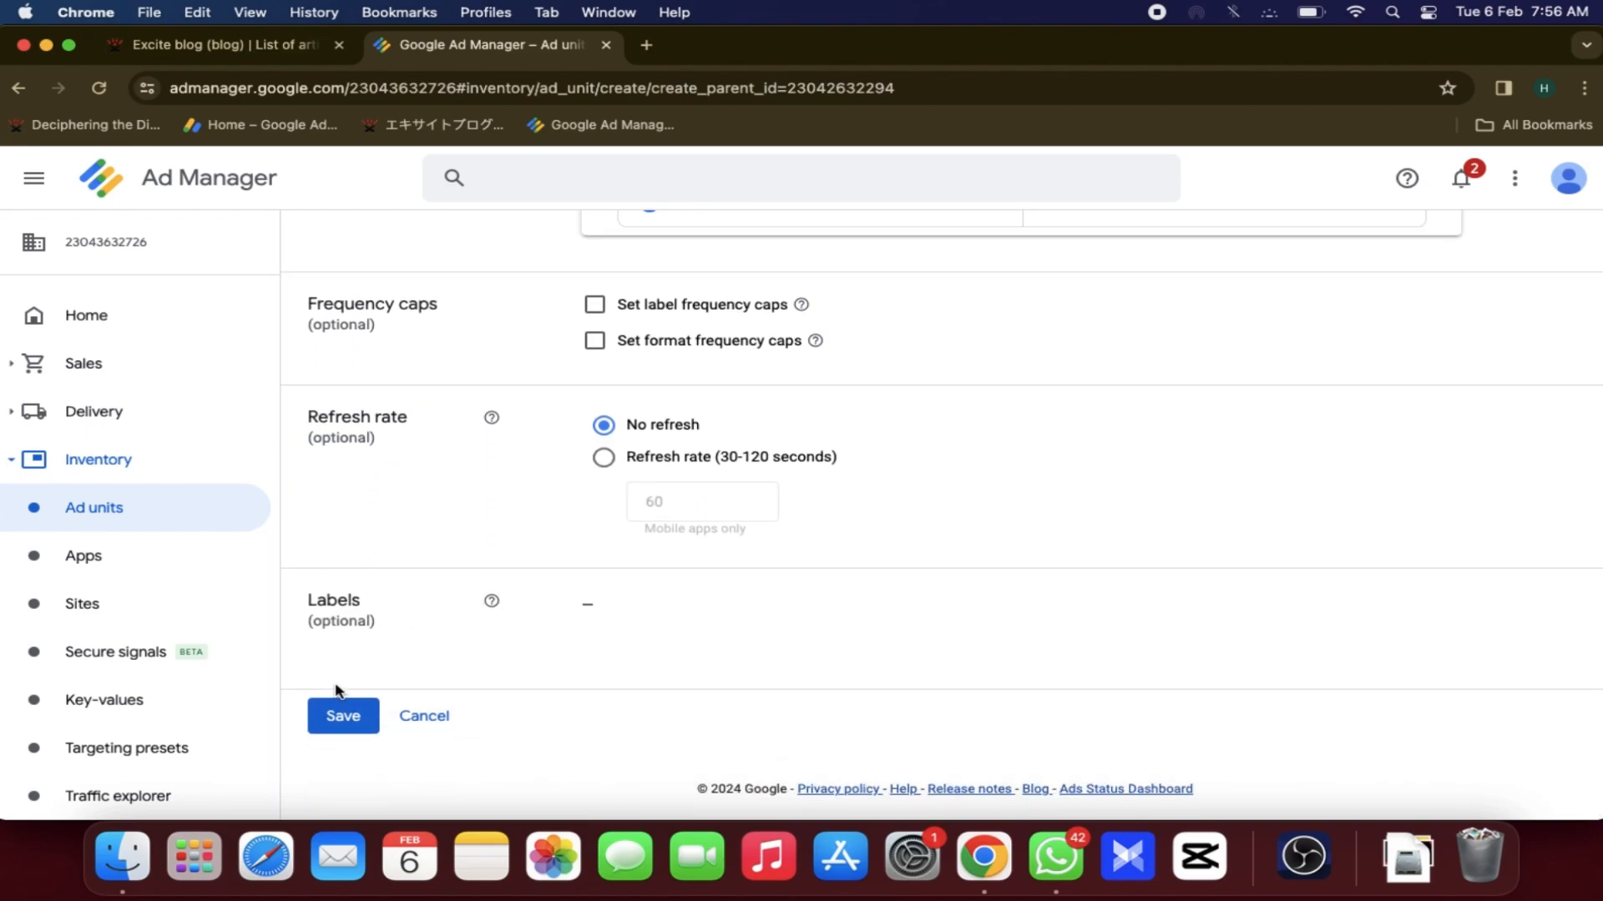
{"action": "left_click", "coordinate": [343, 717]}
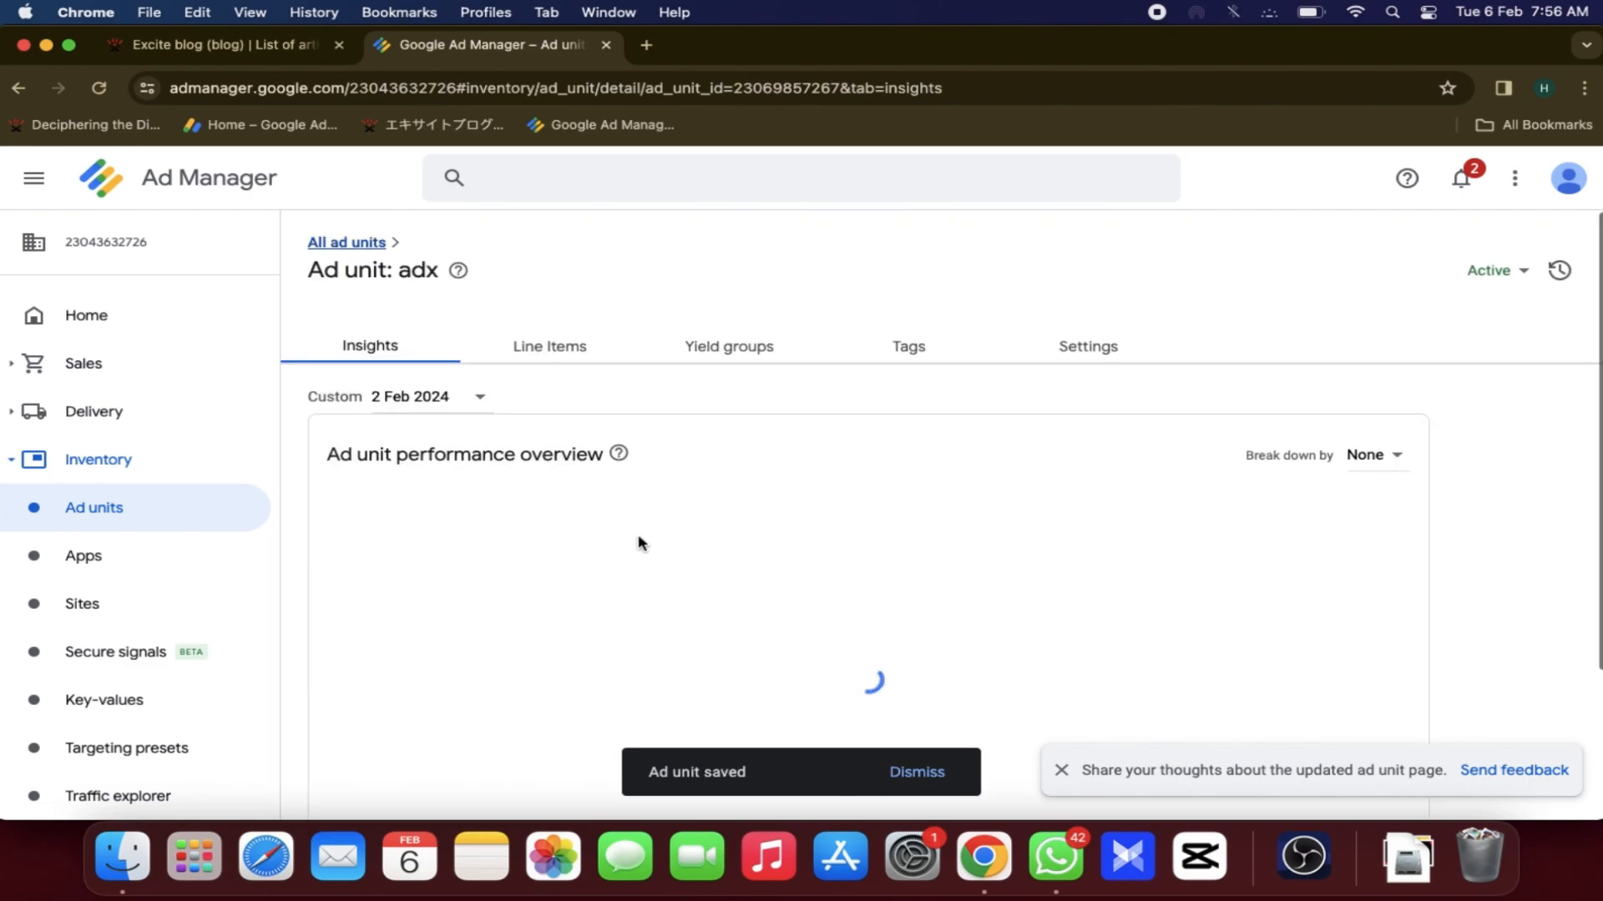
- Start generating tags for the adx ad unit with Google Publisher Tag as the type and proceed to the tag options
{"action": "left_click", "coordinate": [954, 340]}
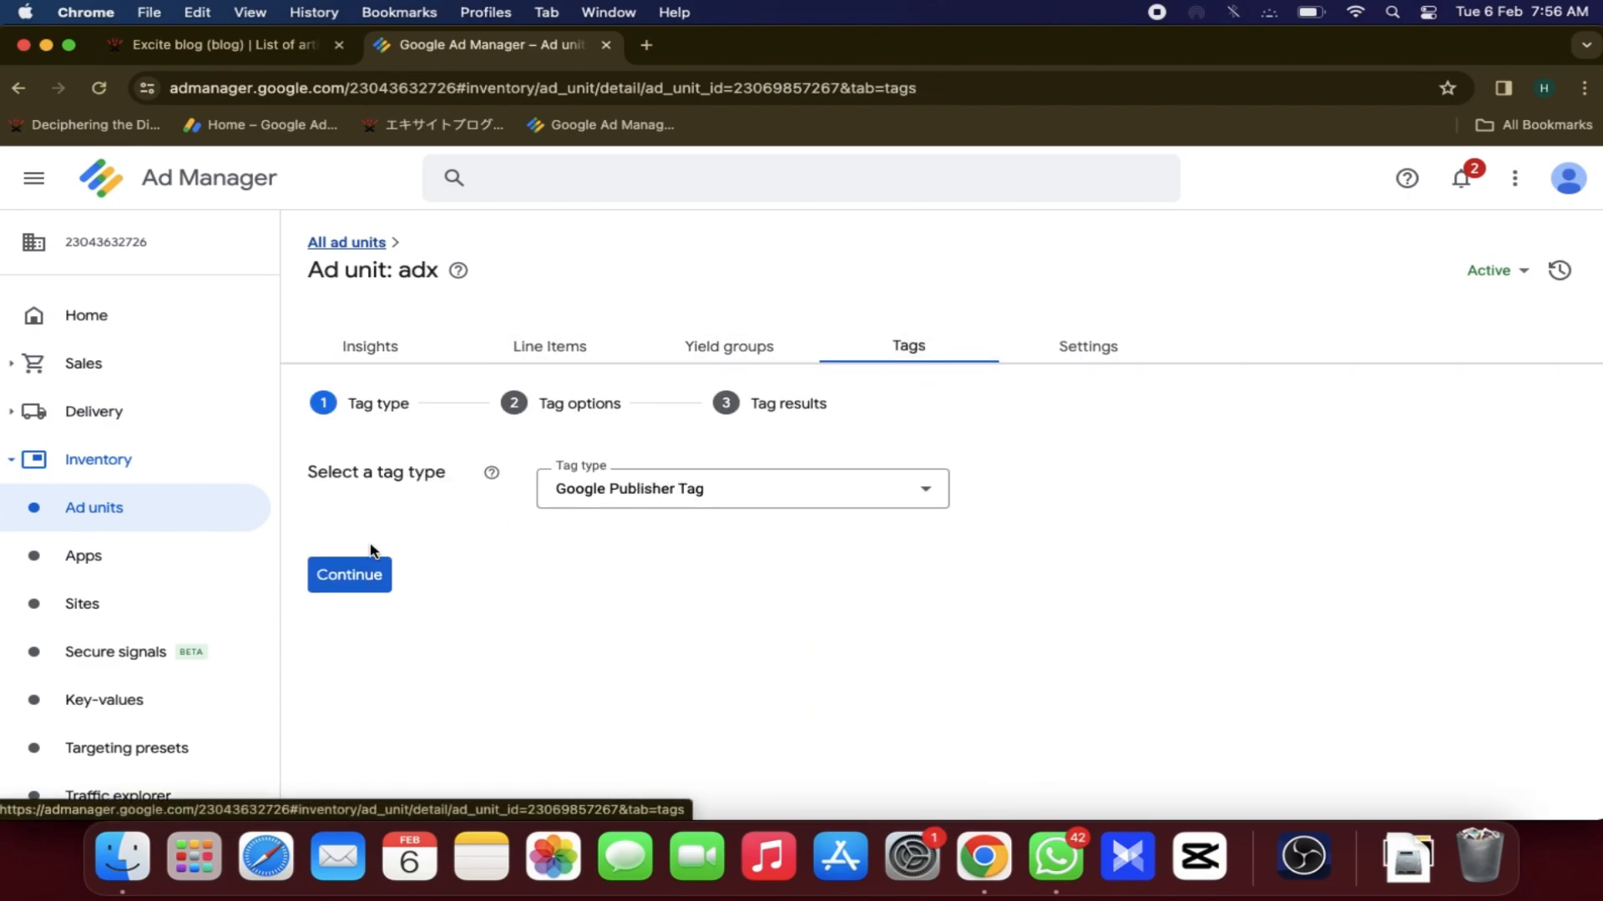
{"action": "left_click", "coordinate": [347, 574]}
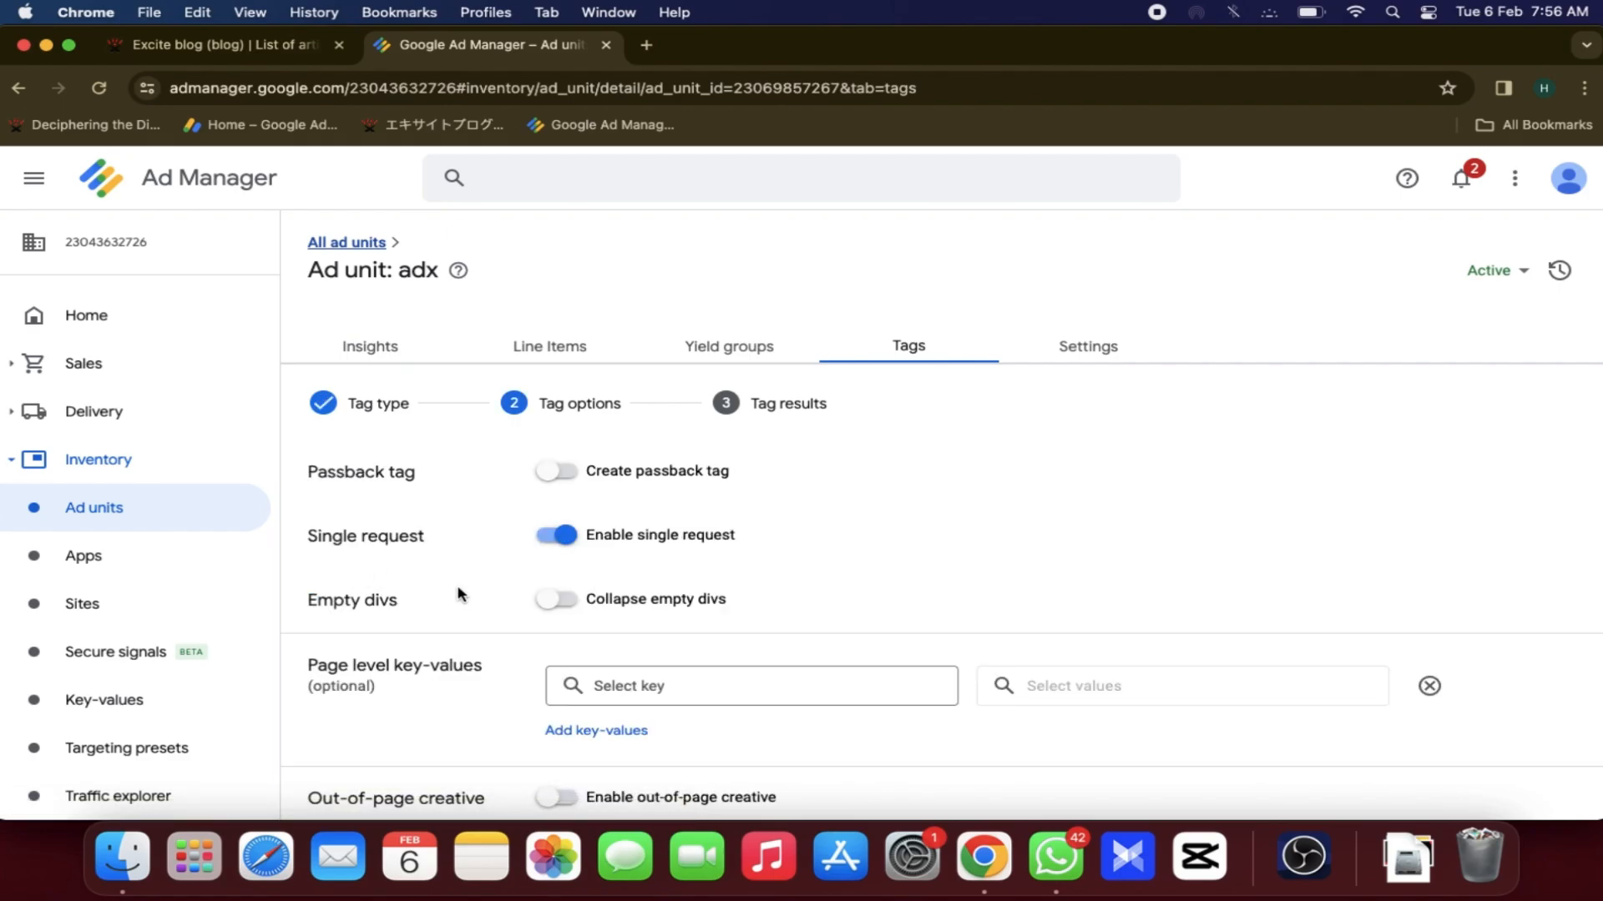
{"action": "scroll", "coordinate": [458, 594], "scroll_direction": "down", "scroll_amount": 3}
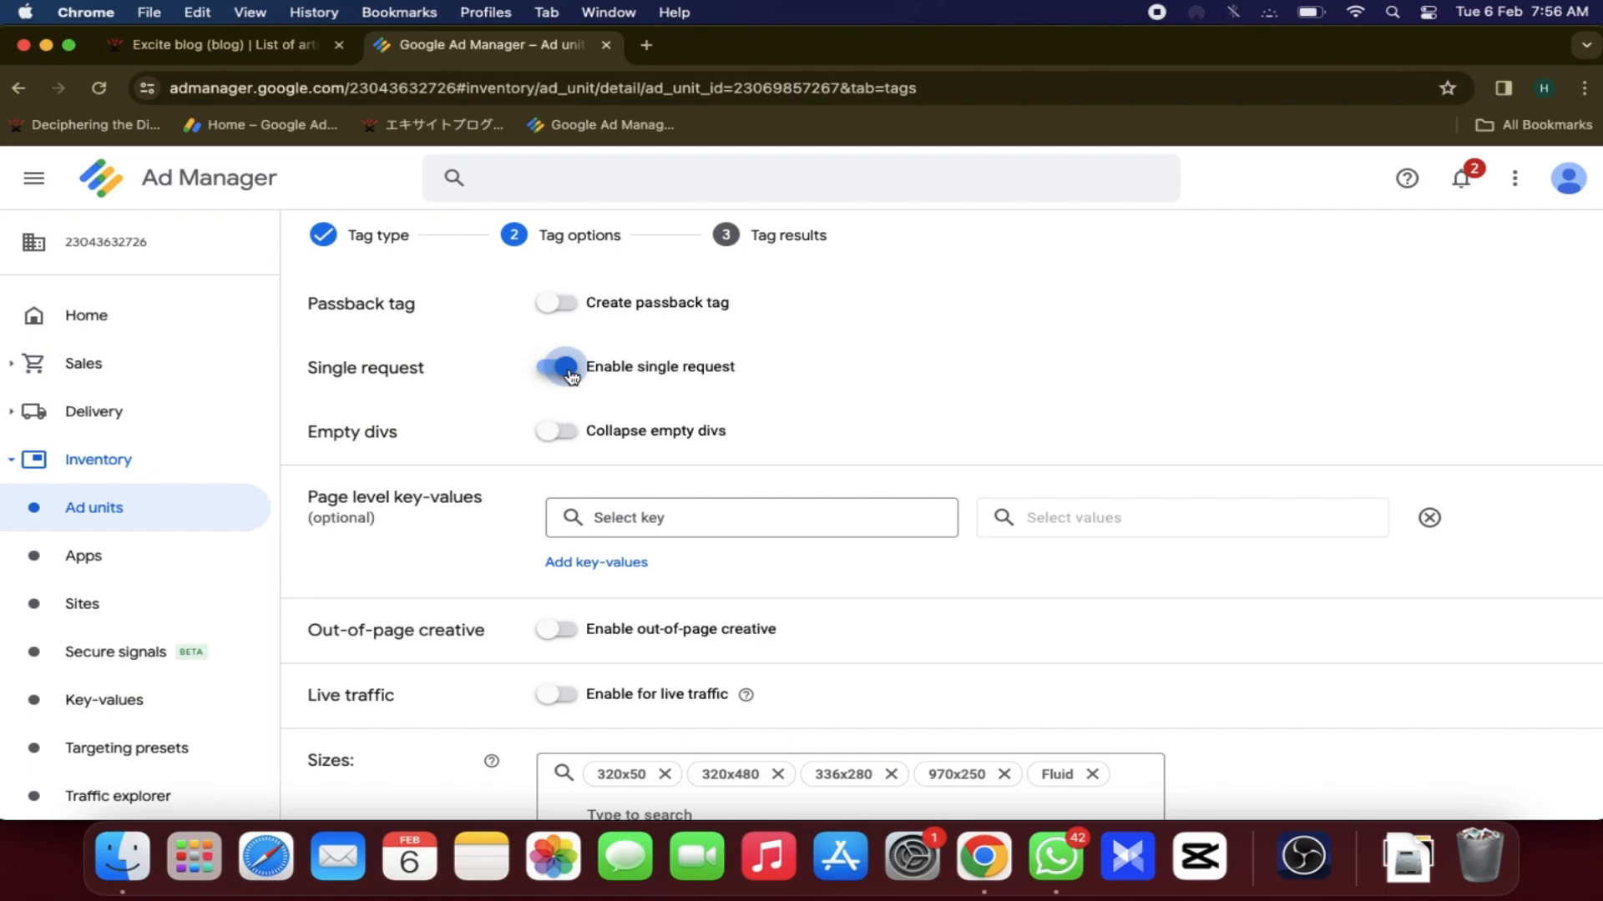
{"action": "left_click", "coordinate": [571, 376]}
{"action": "left_click", "coordinate": [571, 376]}
{"action": "left_click", "coordinate": [570, 378]}
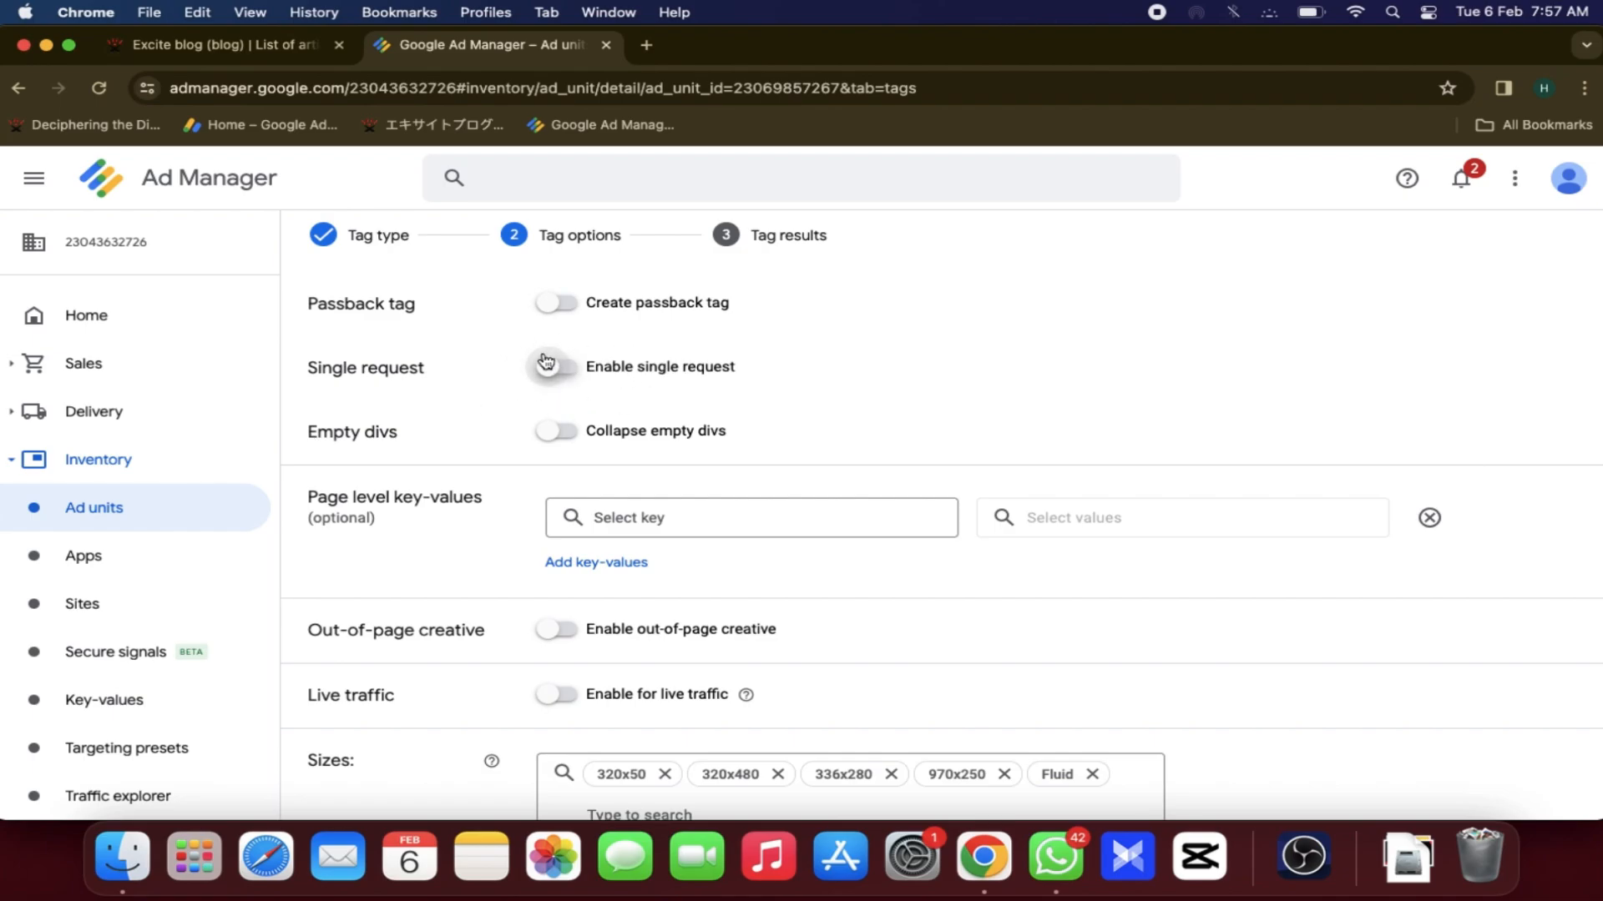
{"action": "left_click", "coordinate": [580, 373]}
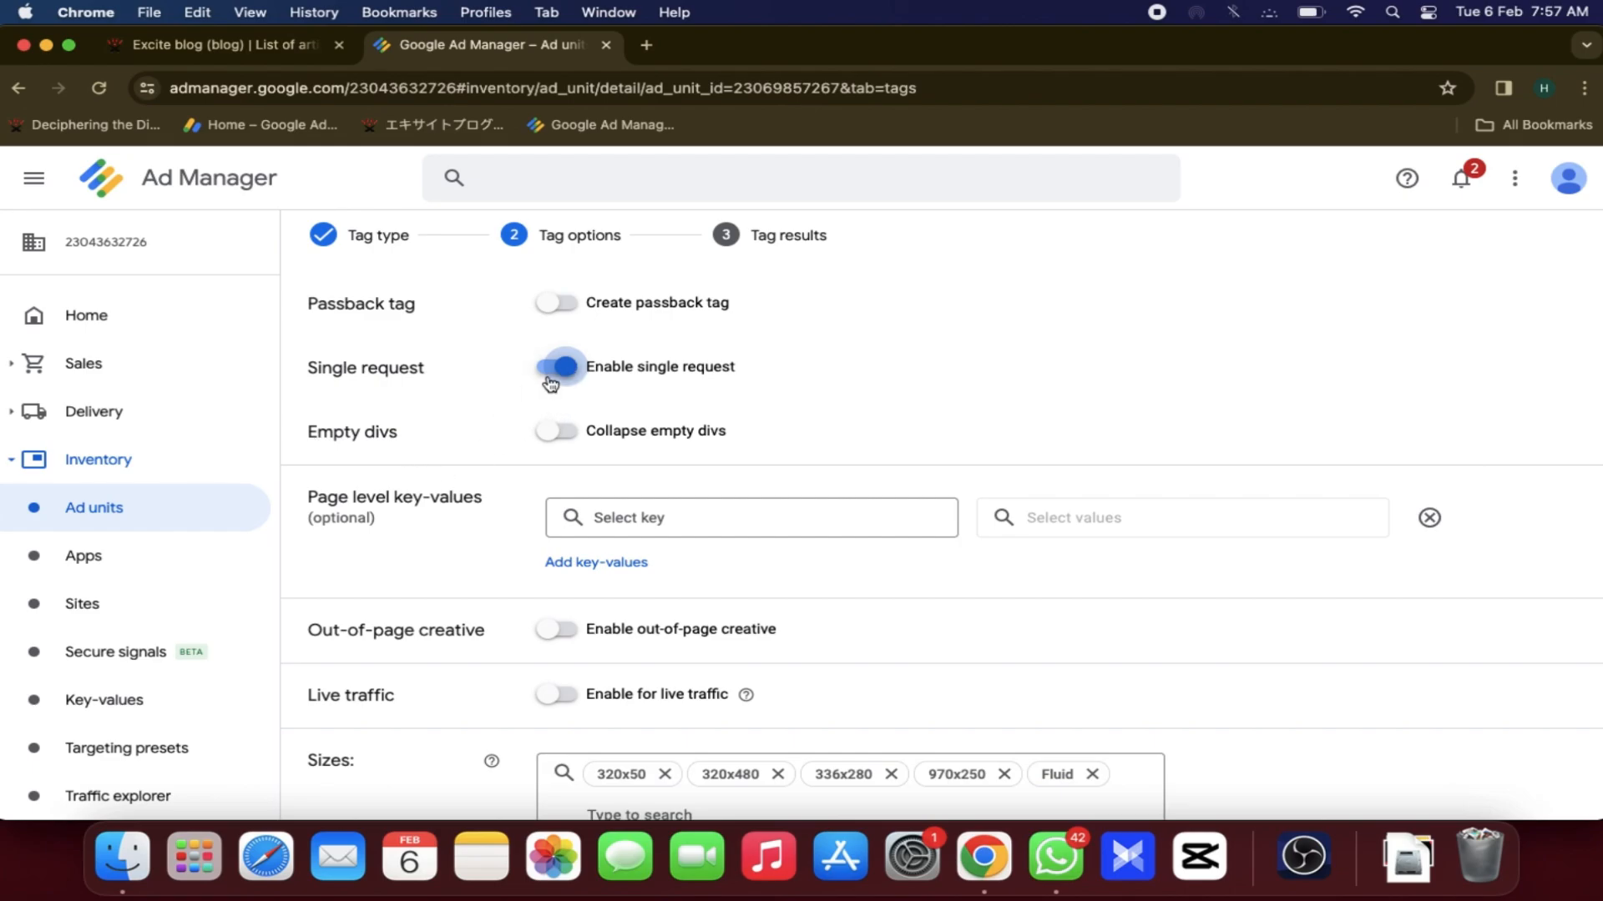
- Enable the adx ad unit's tag for live traffic
{"action": "scroll", "coordinate": [416, 517], "scroll_direction": "down", "scroll_amount": 5}
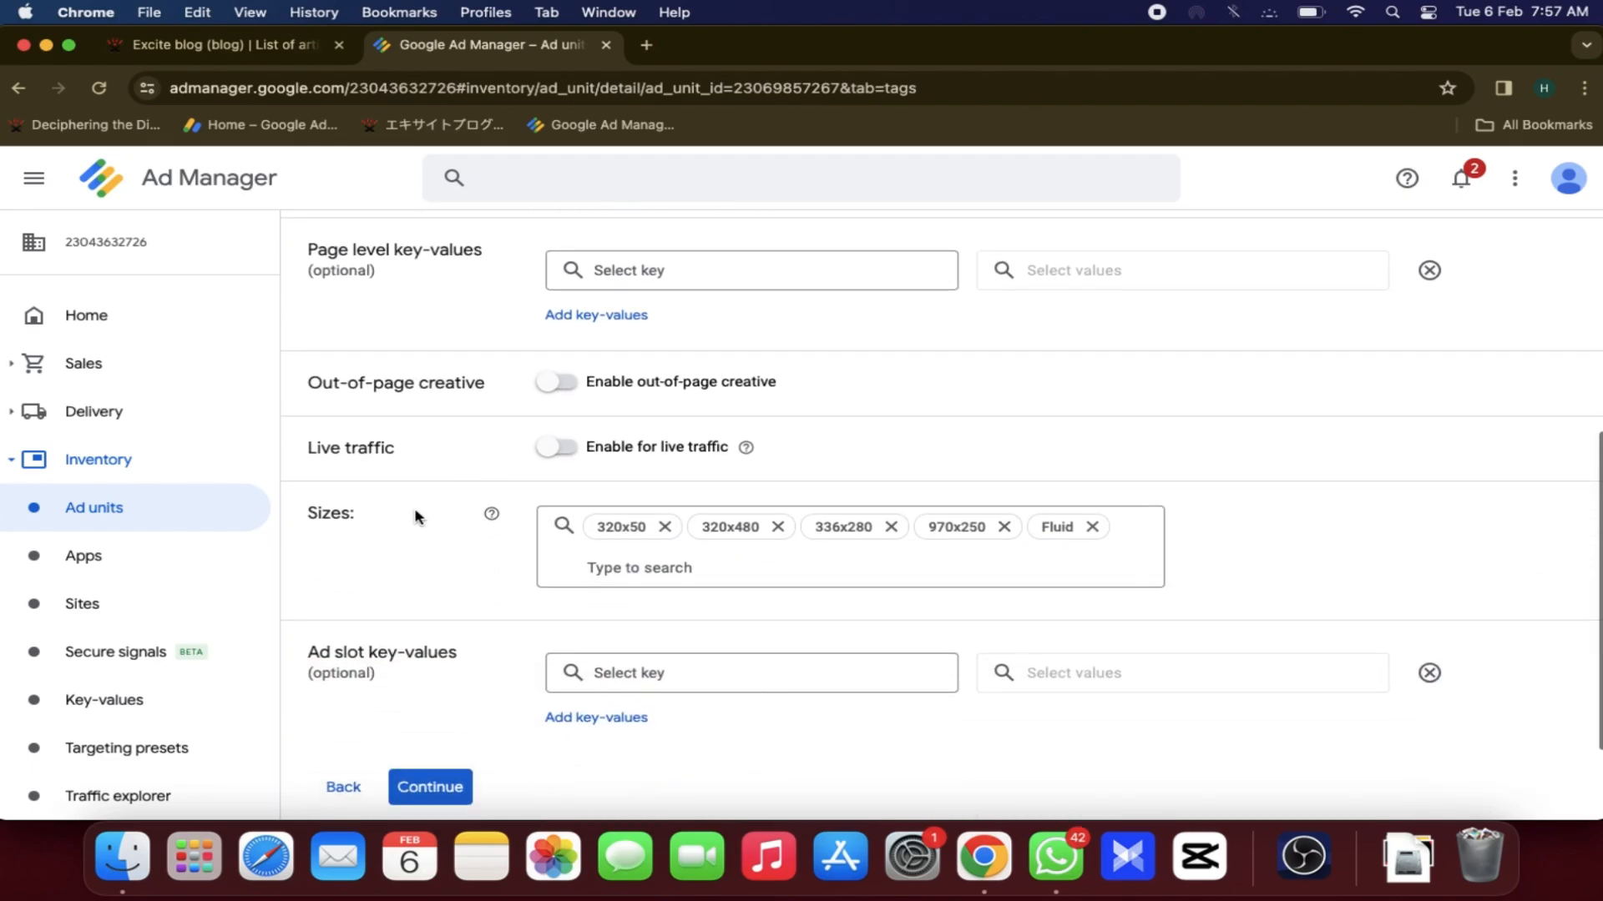
{"action": "left_click", "coordinate": [551, 457]}
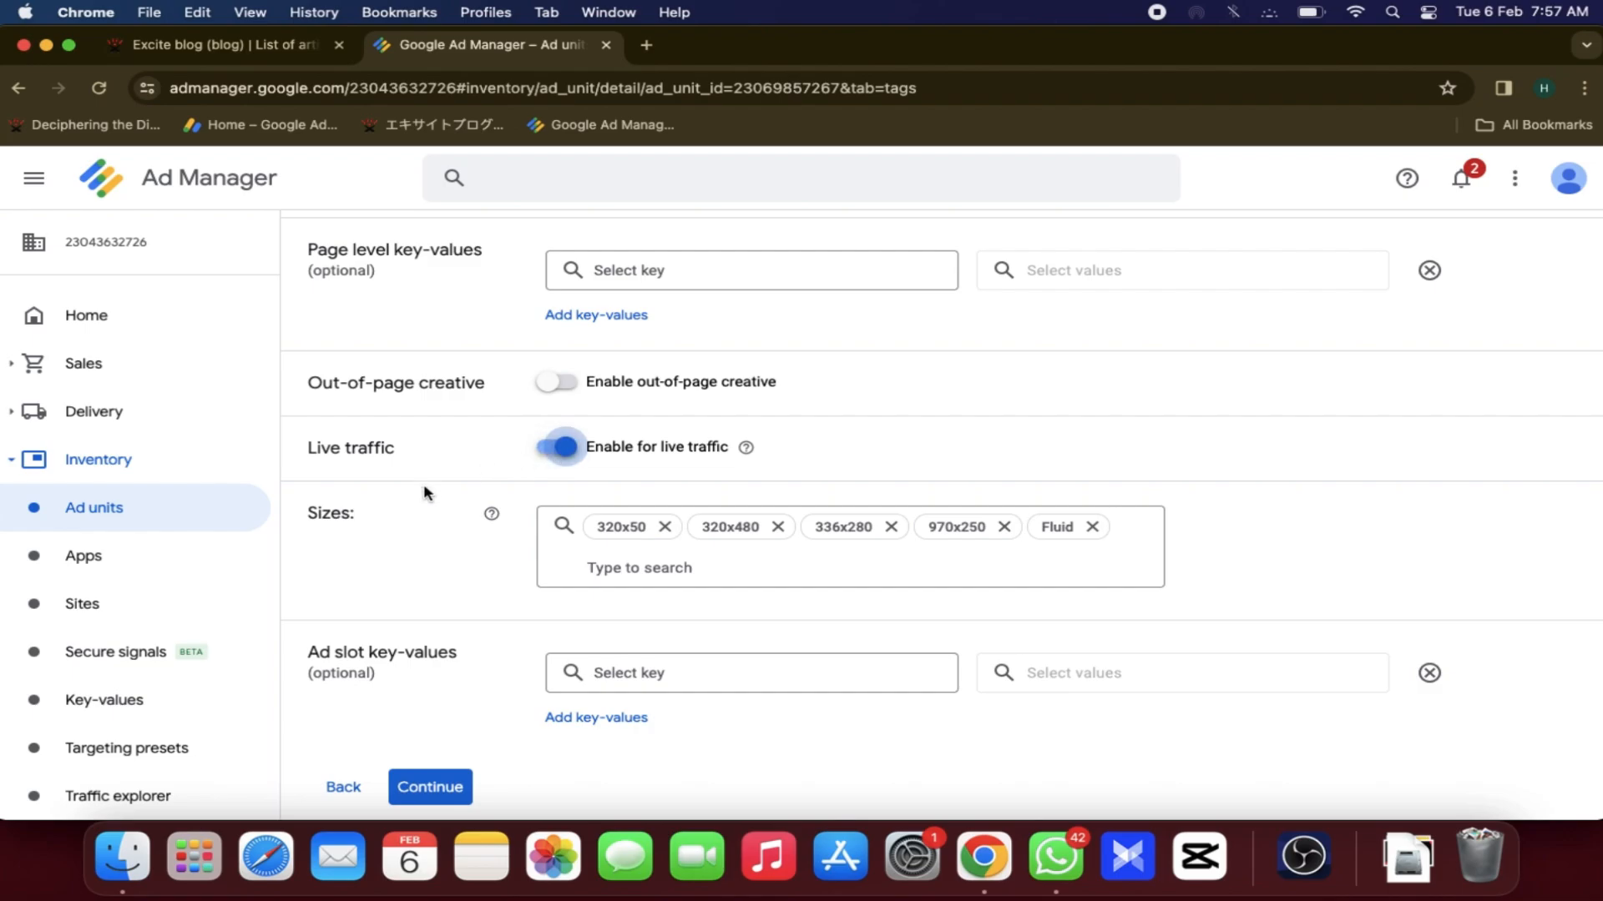
- Accept the current tag options, generate the adx ad unit's tags and copy the document header tag
{"action": "scroll", "coordinate": [421, 544], "scroll_direction": "down", "scroll_amount": 3}
{"action": "scroll", "coordinate": [420, 542], "scroll_direction": "up", "scroll_amount": 10}
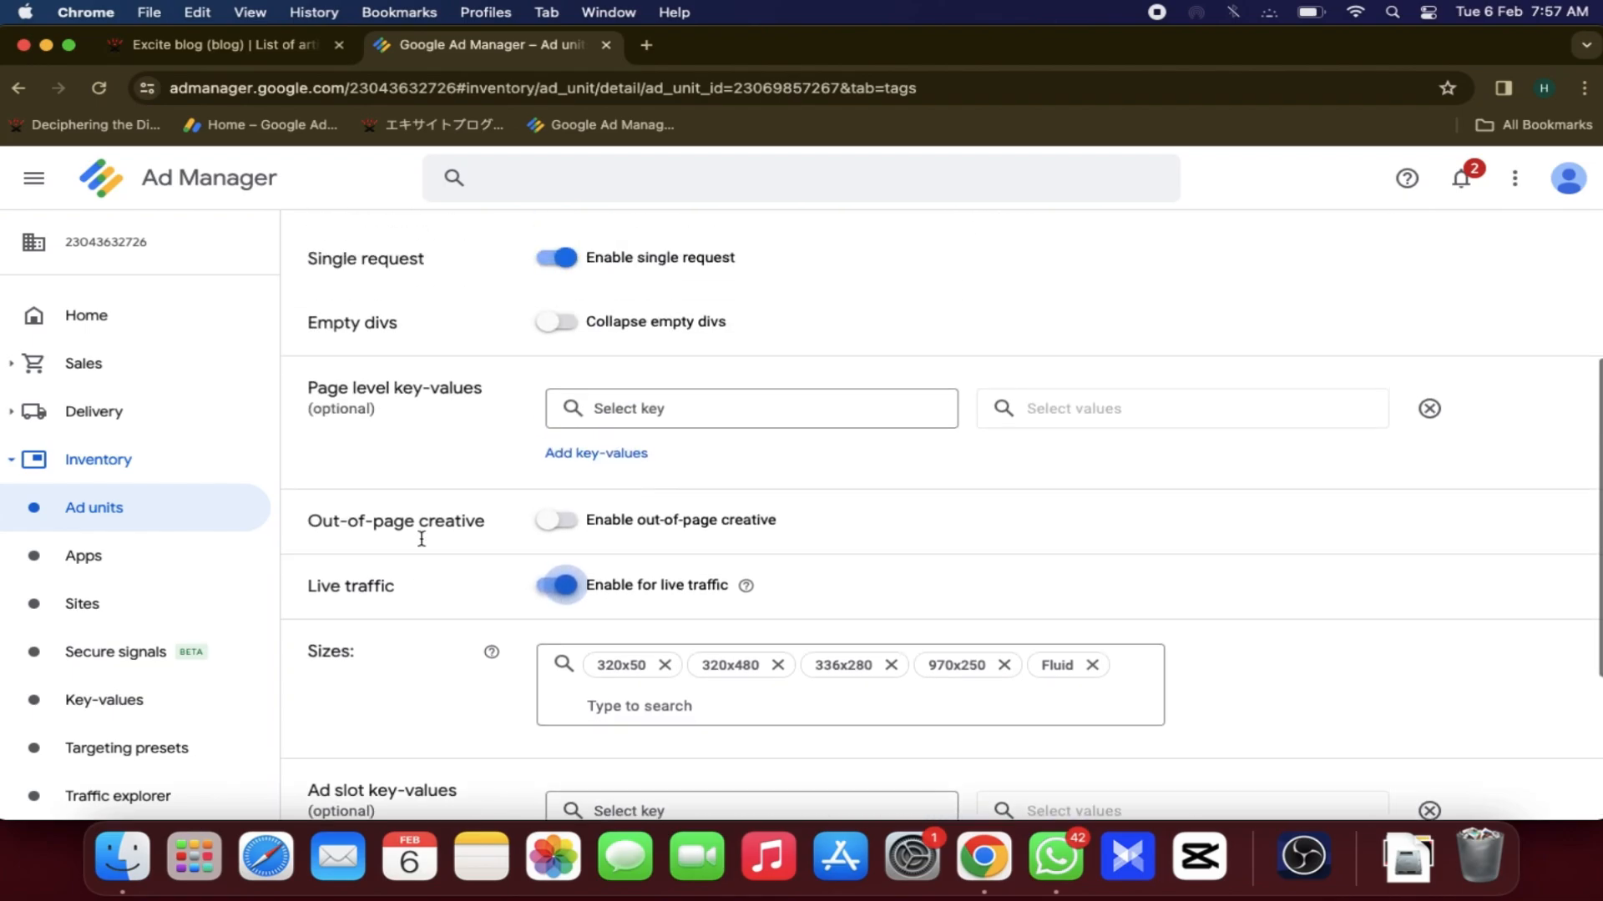
{"action": "scroll", "coordinate": [421, 540], "scroll_direction": "down", "scroll_amount": 5}
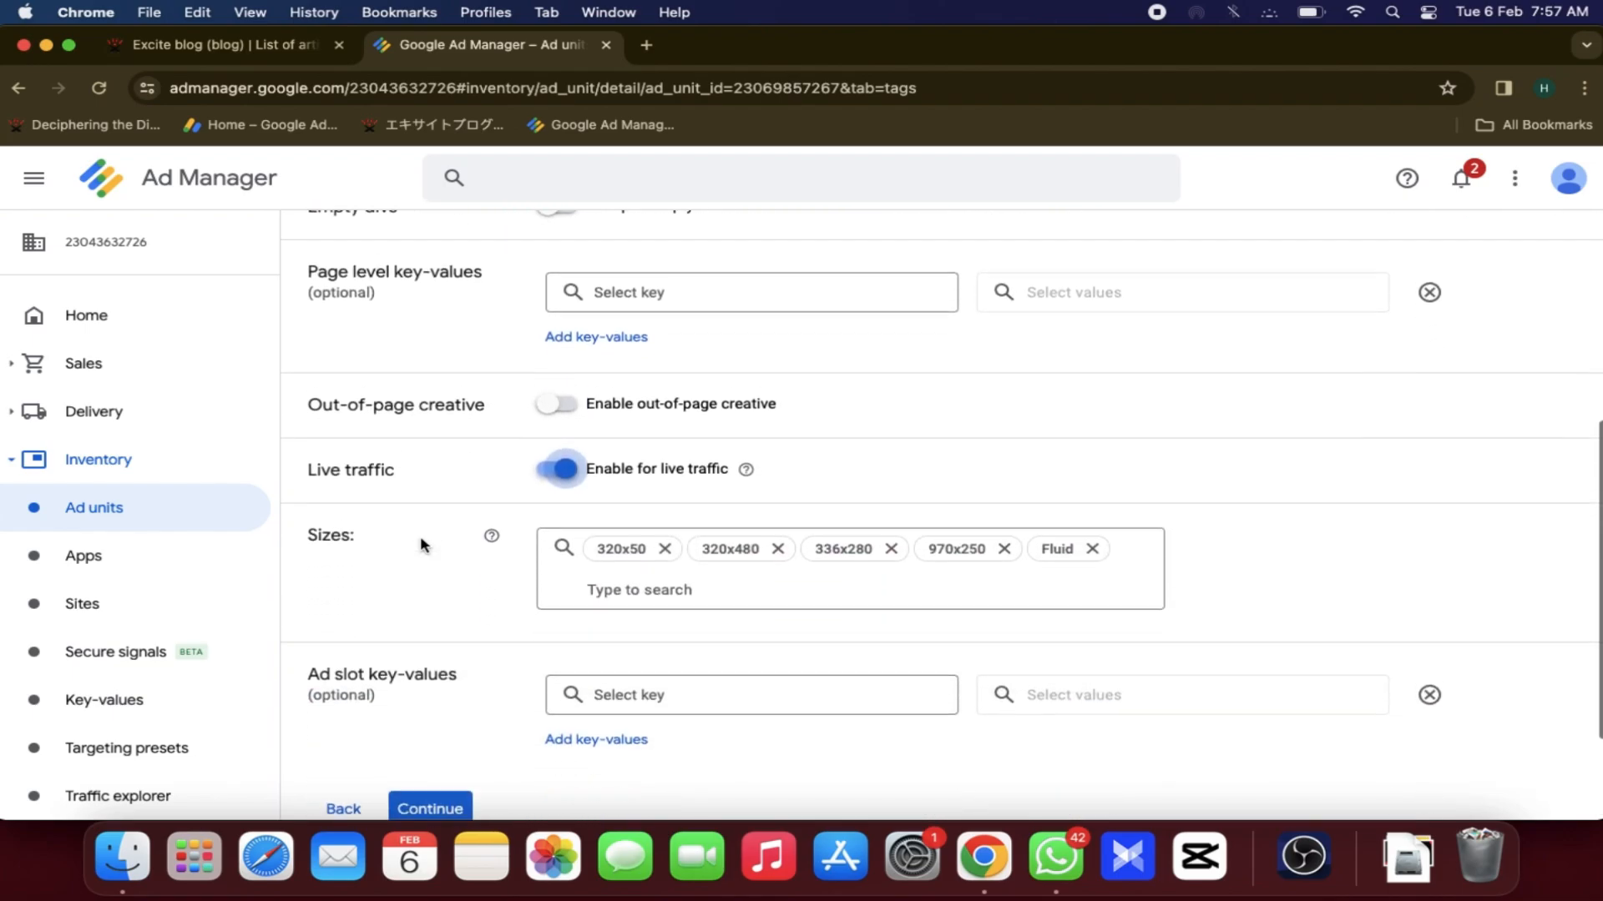
{"action": "scroll", "coordinate": [421, 544], "scroll_direction": "down", "scroll_amount": 2}
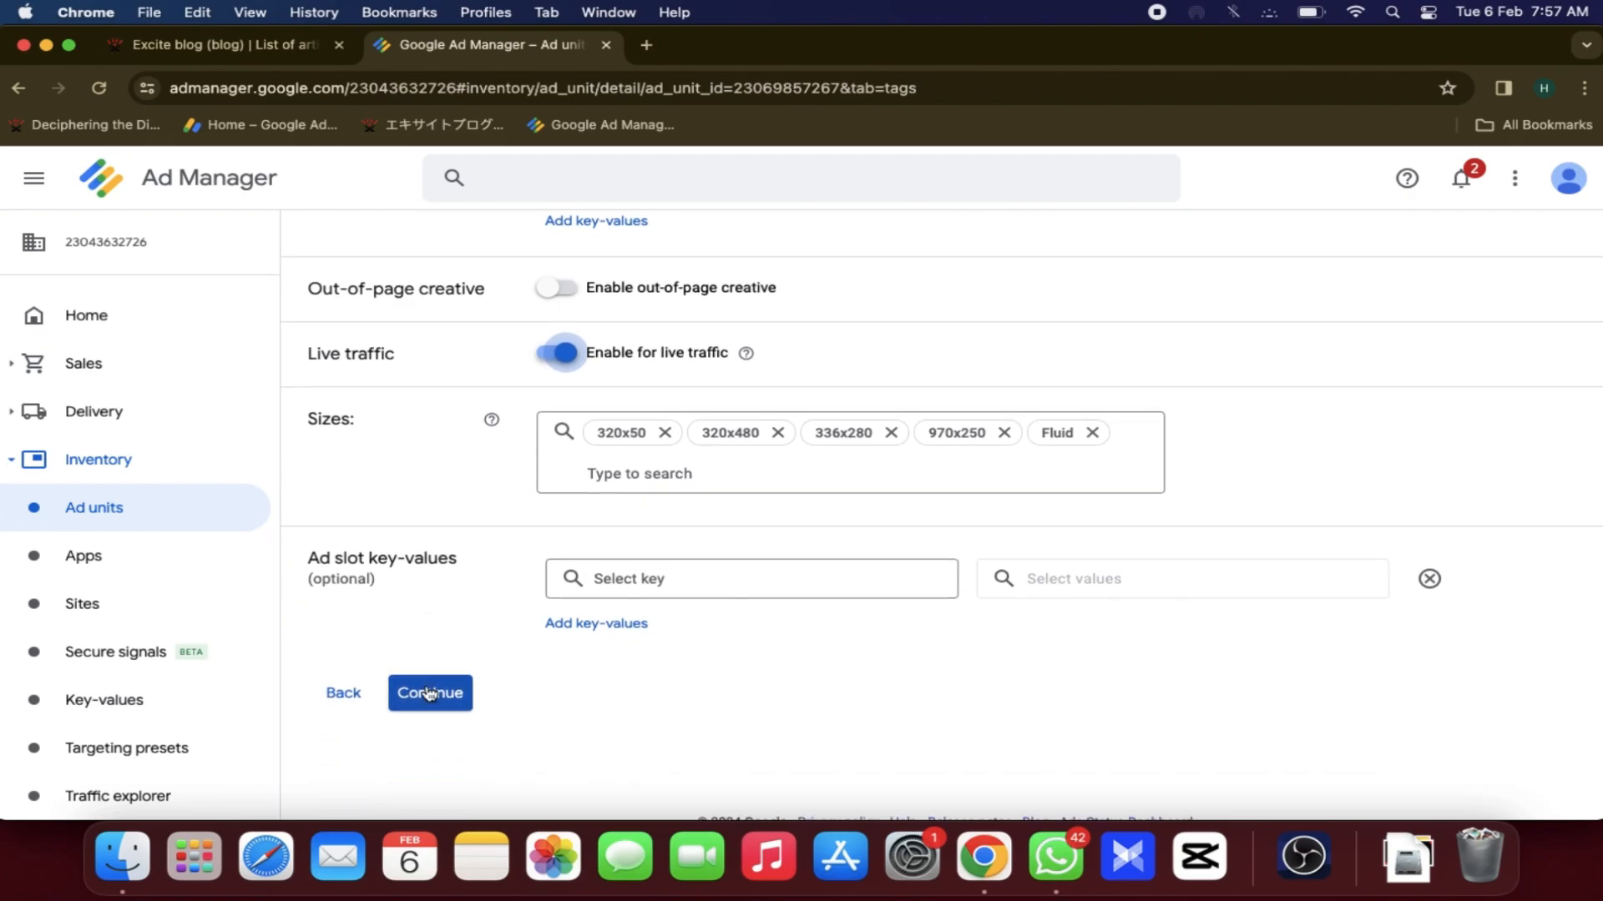
{"action": "left_click", "coordinate": [429, 692]}
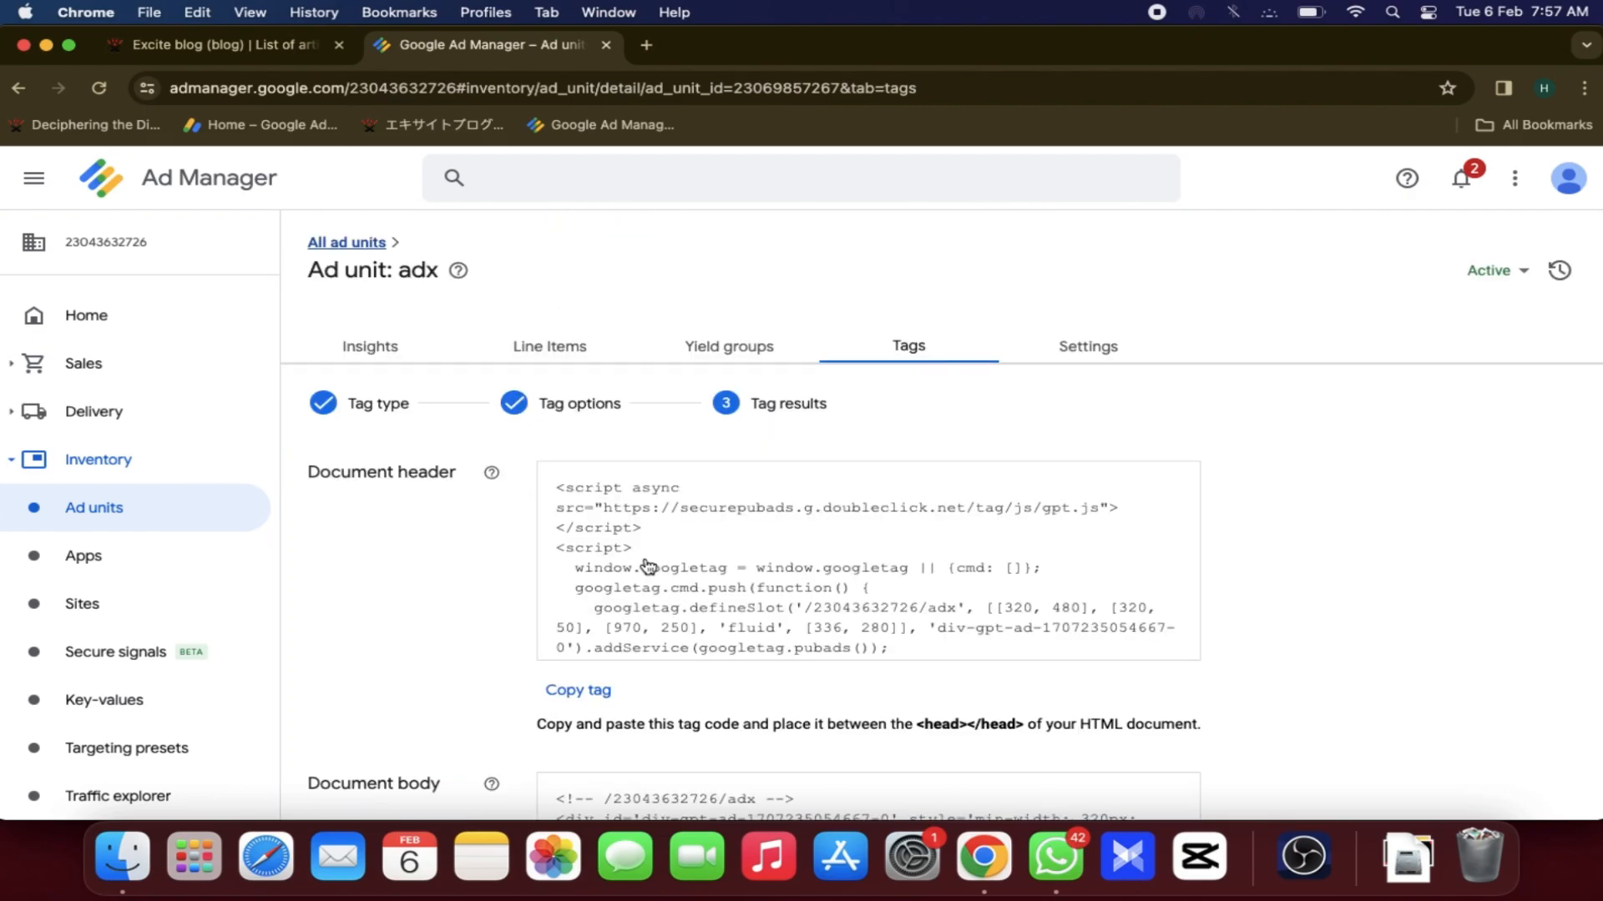
{"action": "scroll", "coordinate": [508, 593], "scroll_direction": "down", "scroll_amount": 3}
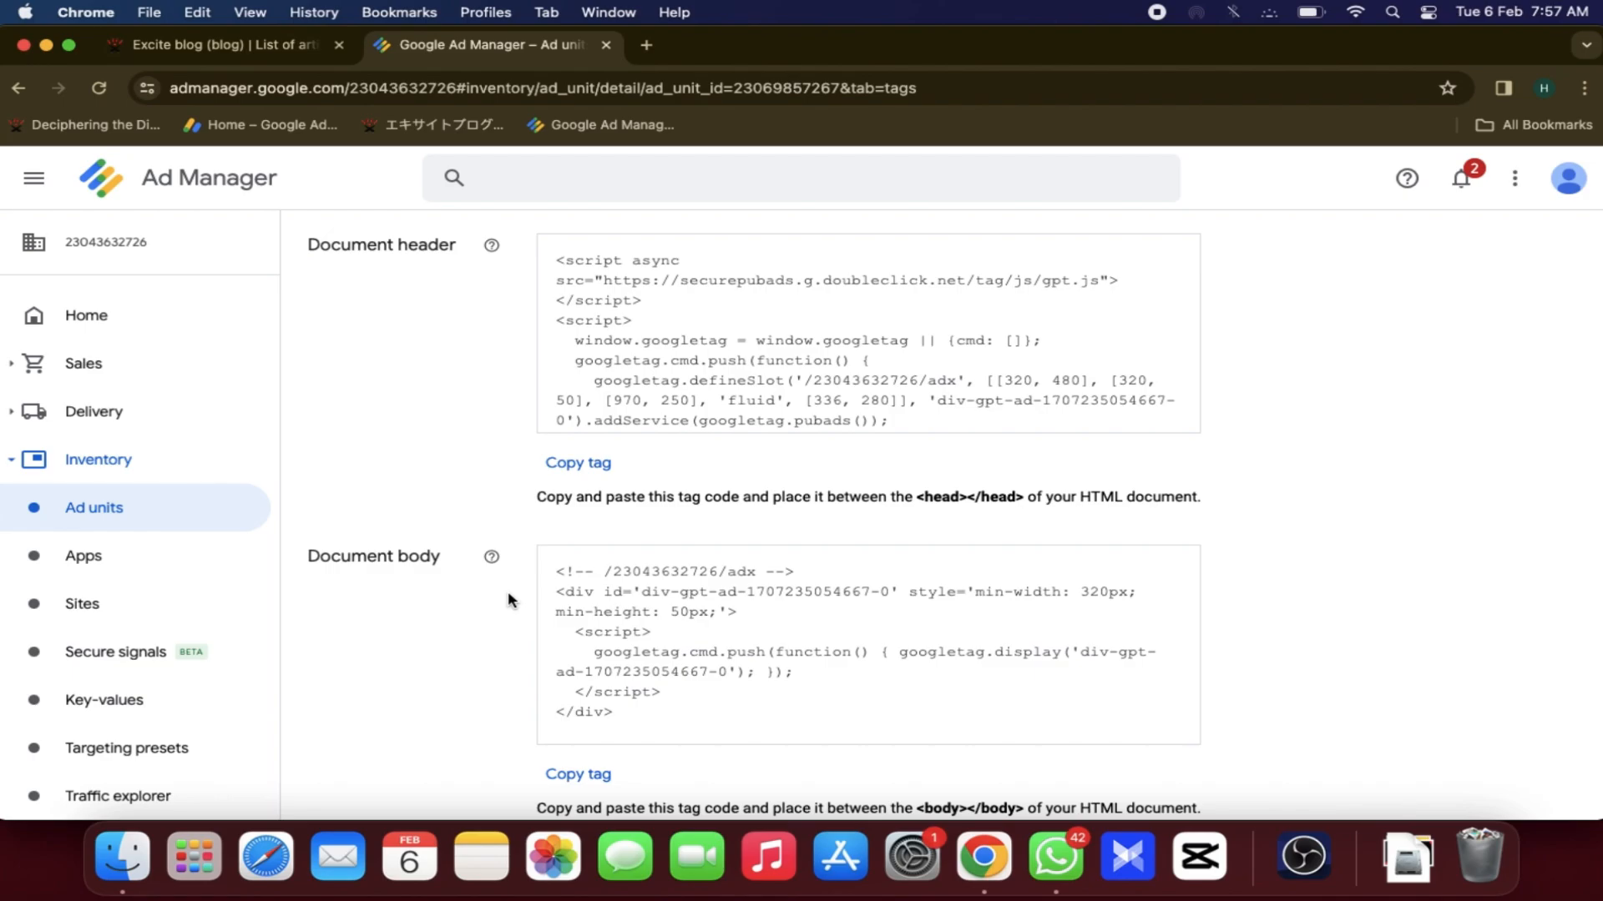
{"action": "left_click", "coordinate": [595, 465]}
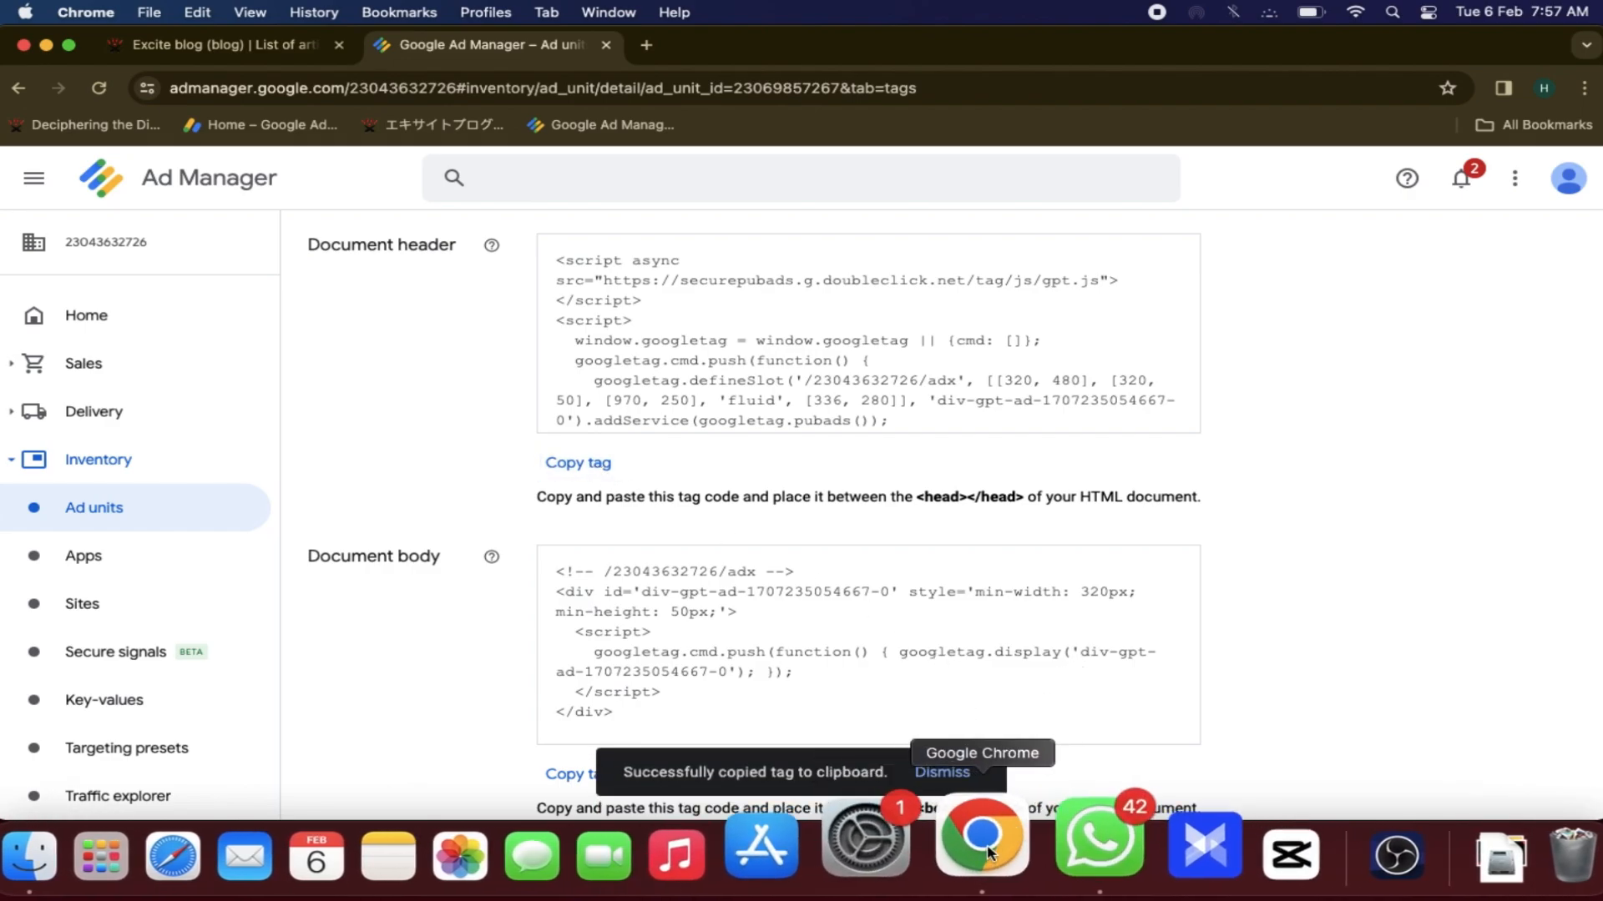
- Switch to the Chrome profile used for the blog, open exblog.jp and dismiss the translation prompt
{"action": "left_click", "coordinate": [1543, 88]}
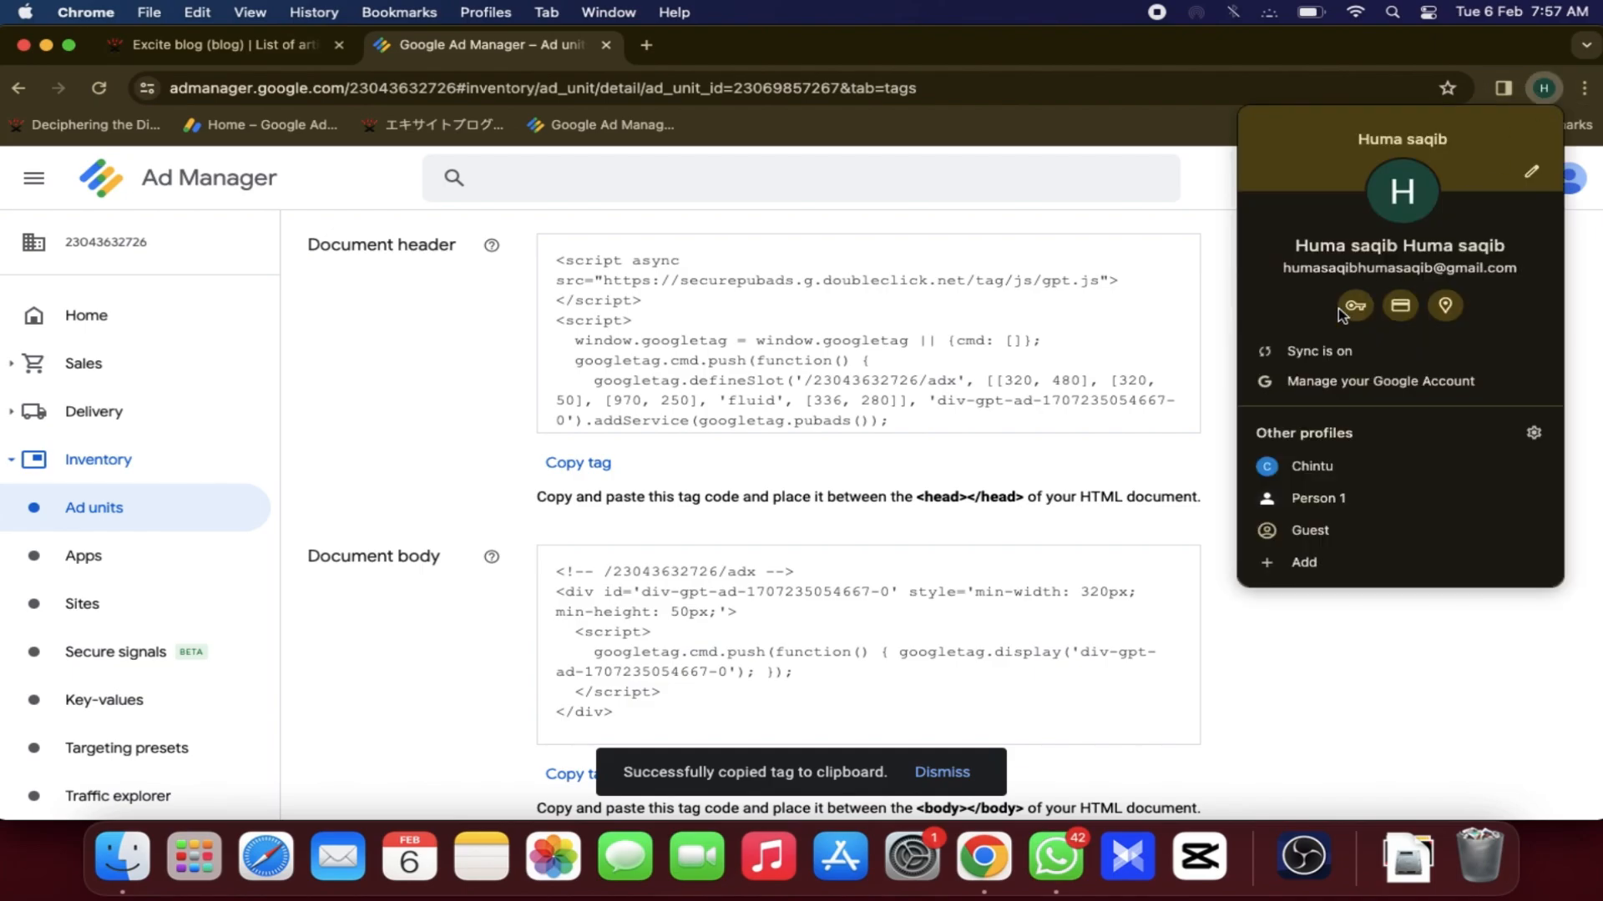
{"action": "left_click", "coordinate": [1316, 462]}
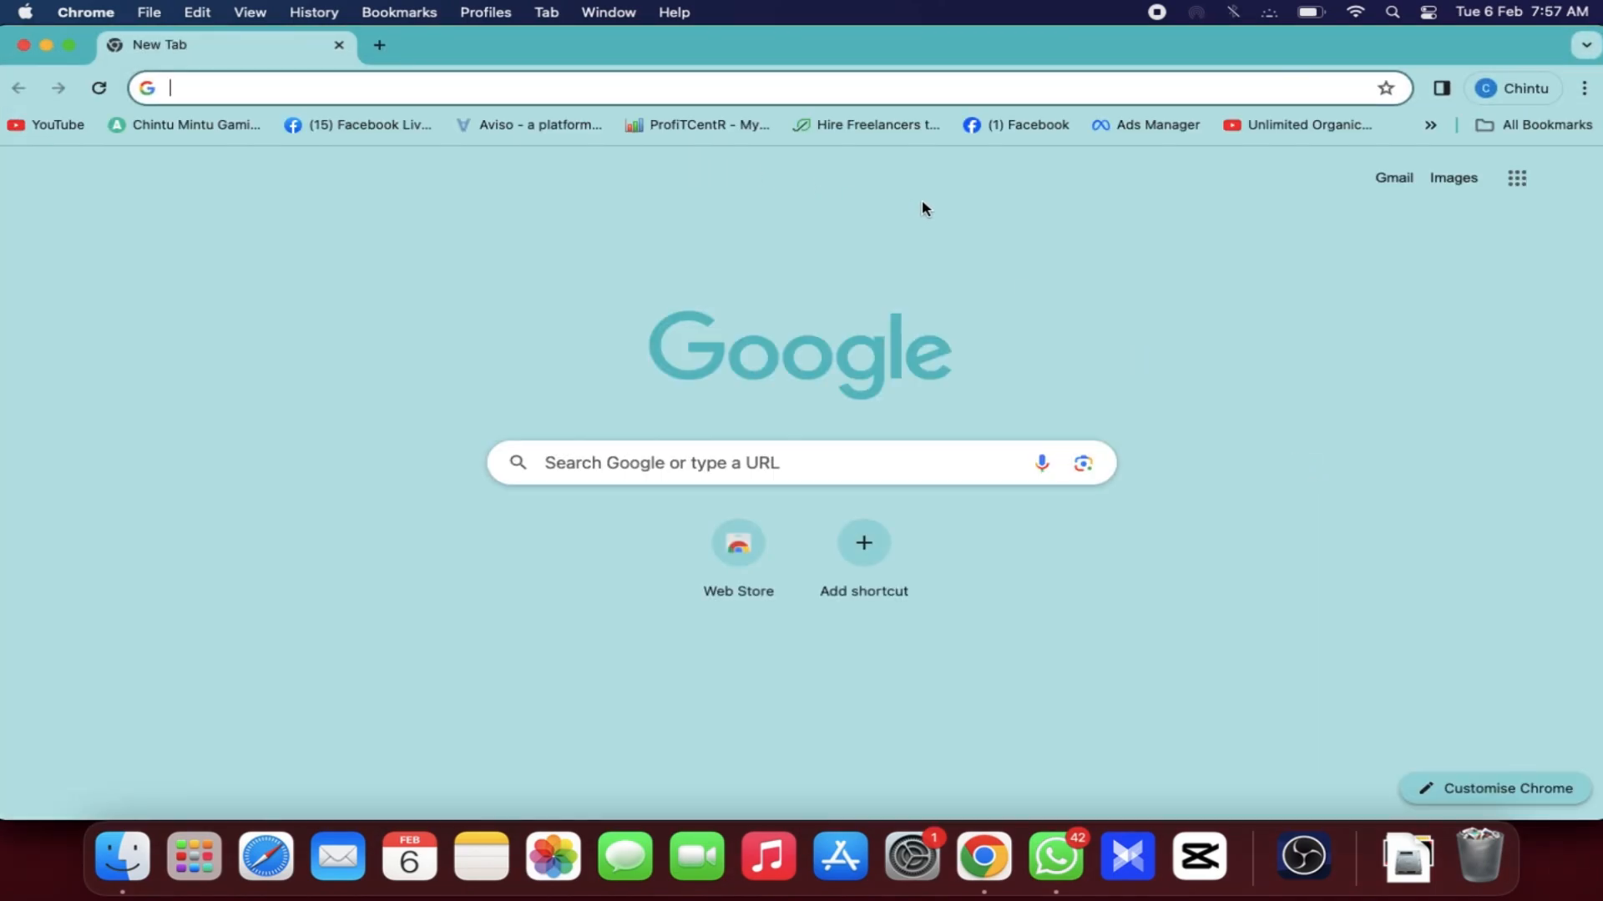
{"action": "type", "text": "exblog.jp"}
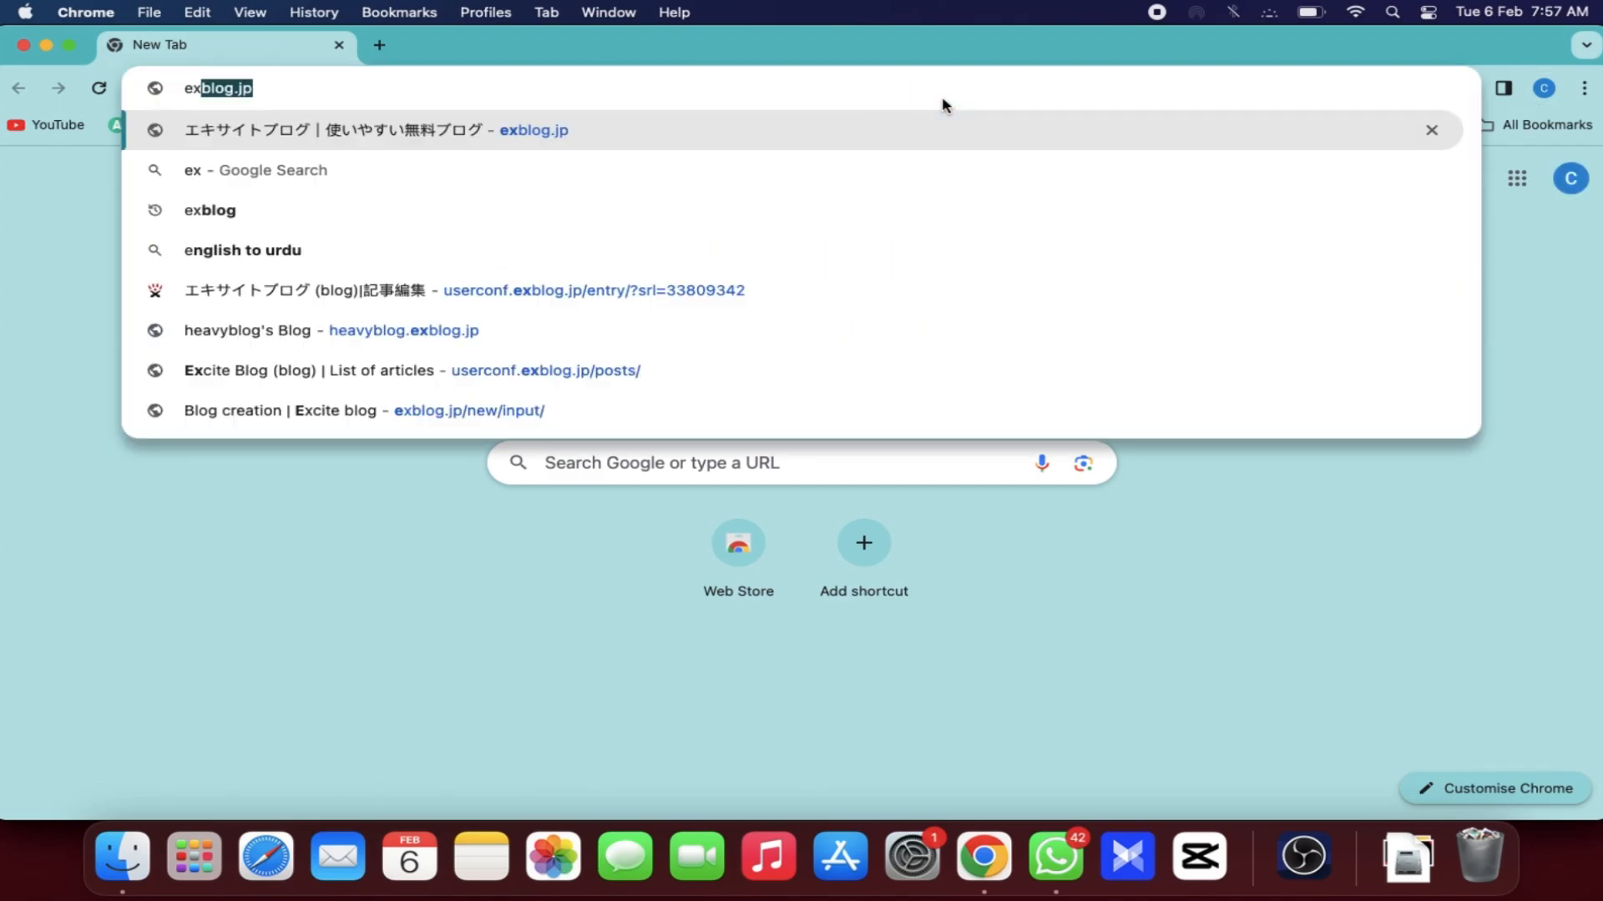
{"action": "key", "text": "Return"}
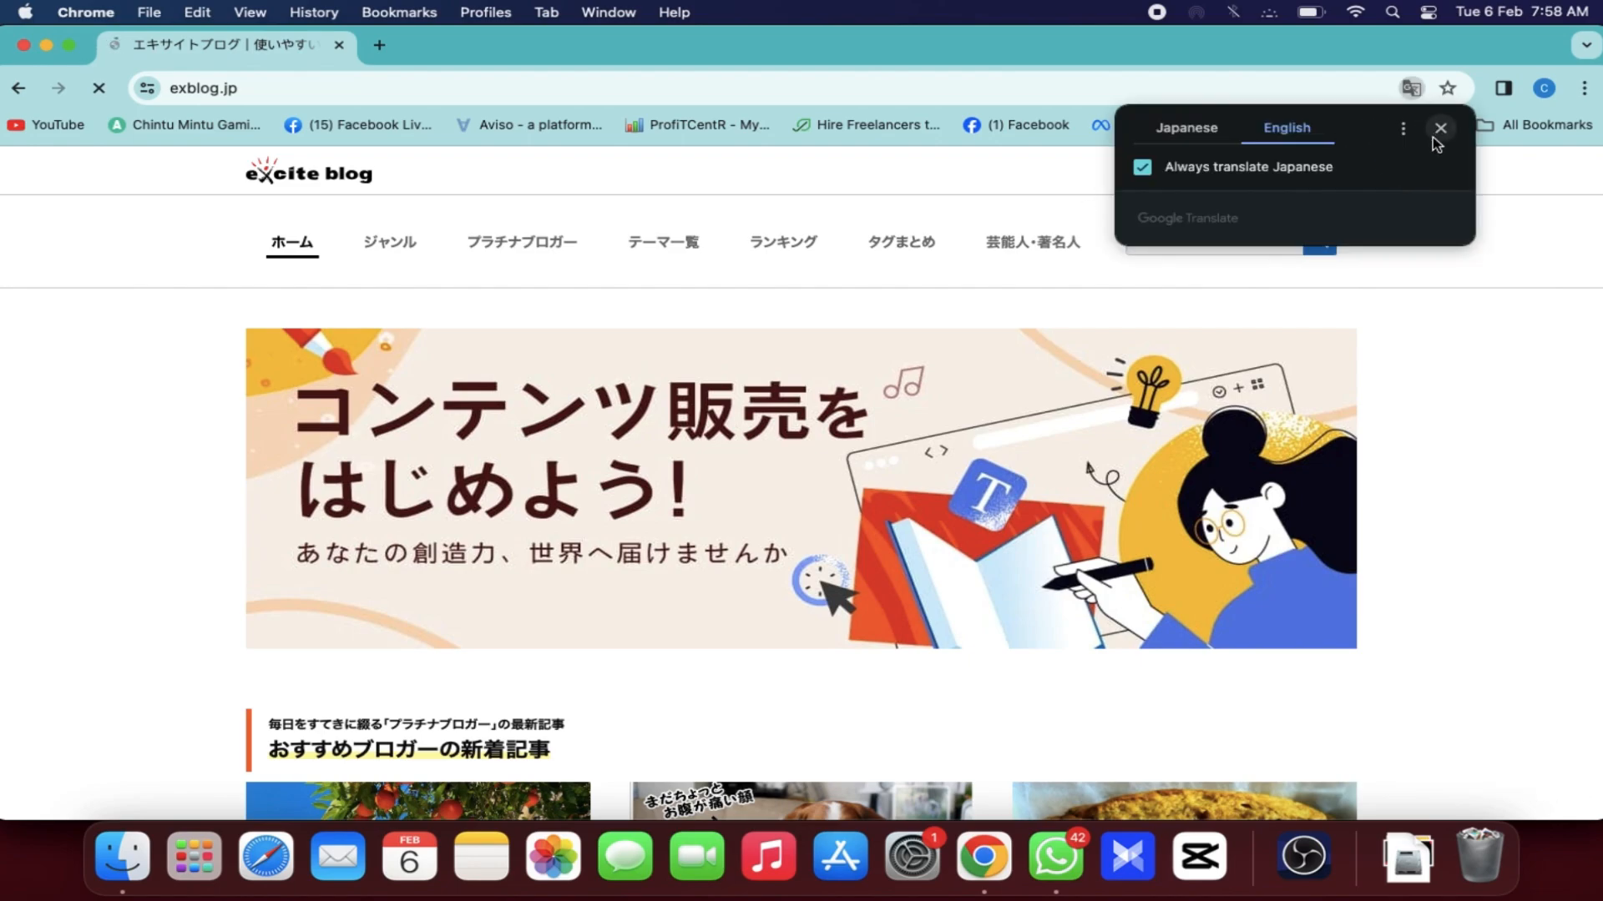
{"action": "left_click", "coordinate": [1437, 131]}
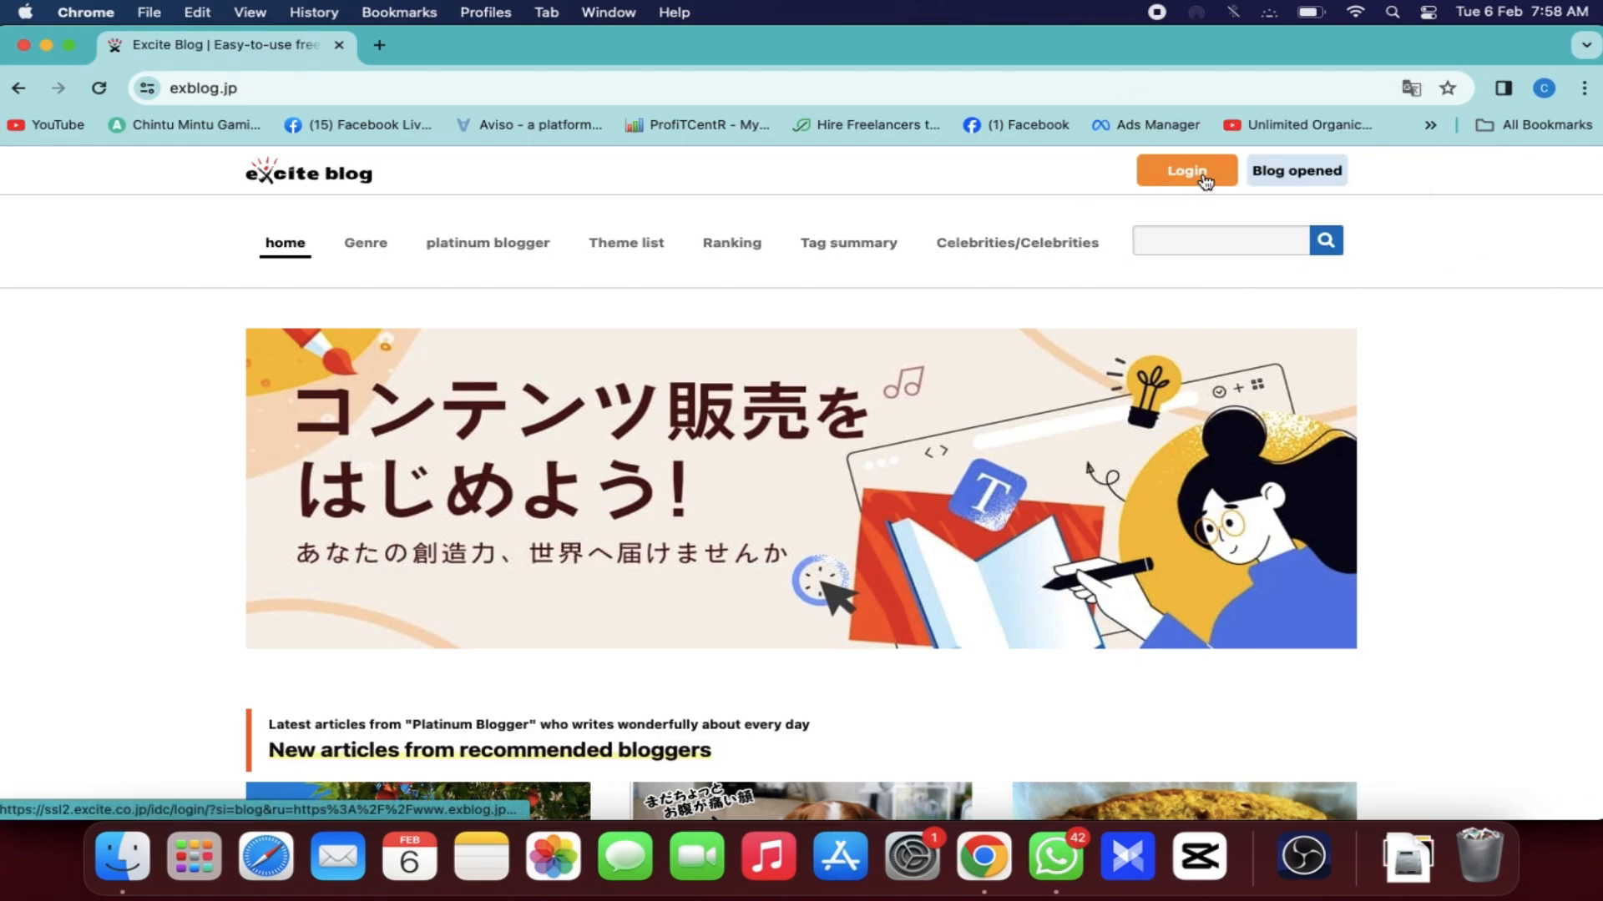
- Log in to Excite Blog with the saved account credentials and dismiss the translation prompt
{"action": "left_click", "coordinate": [1204, 182]}
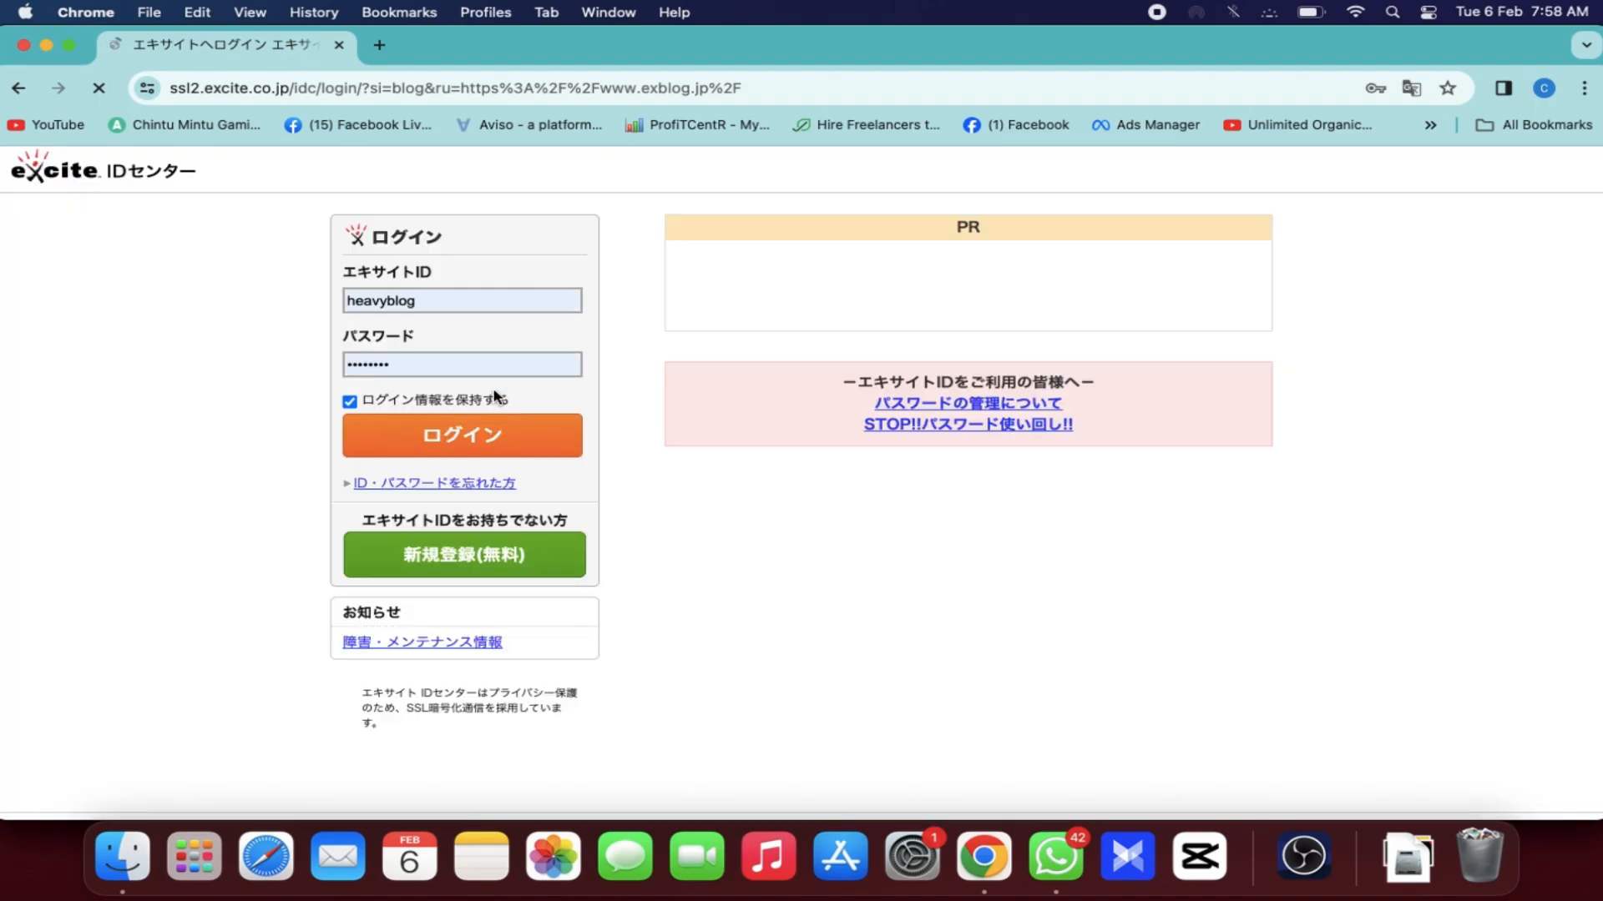
{"action": "left_click", "coordinate": [536, 445]}
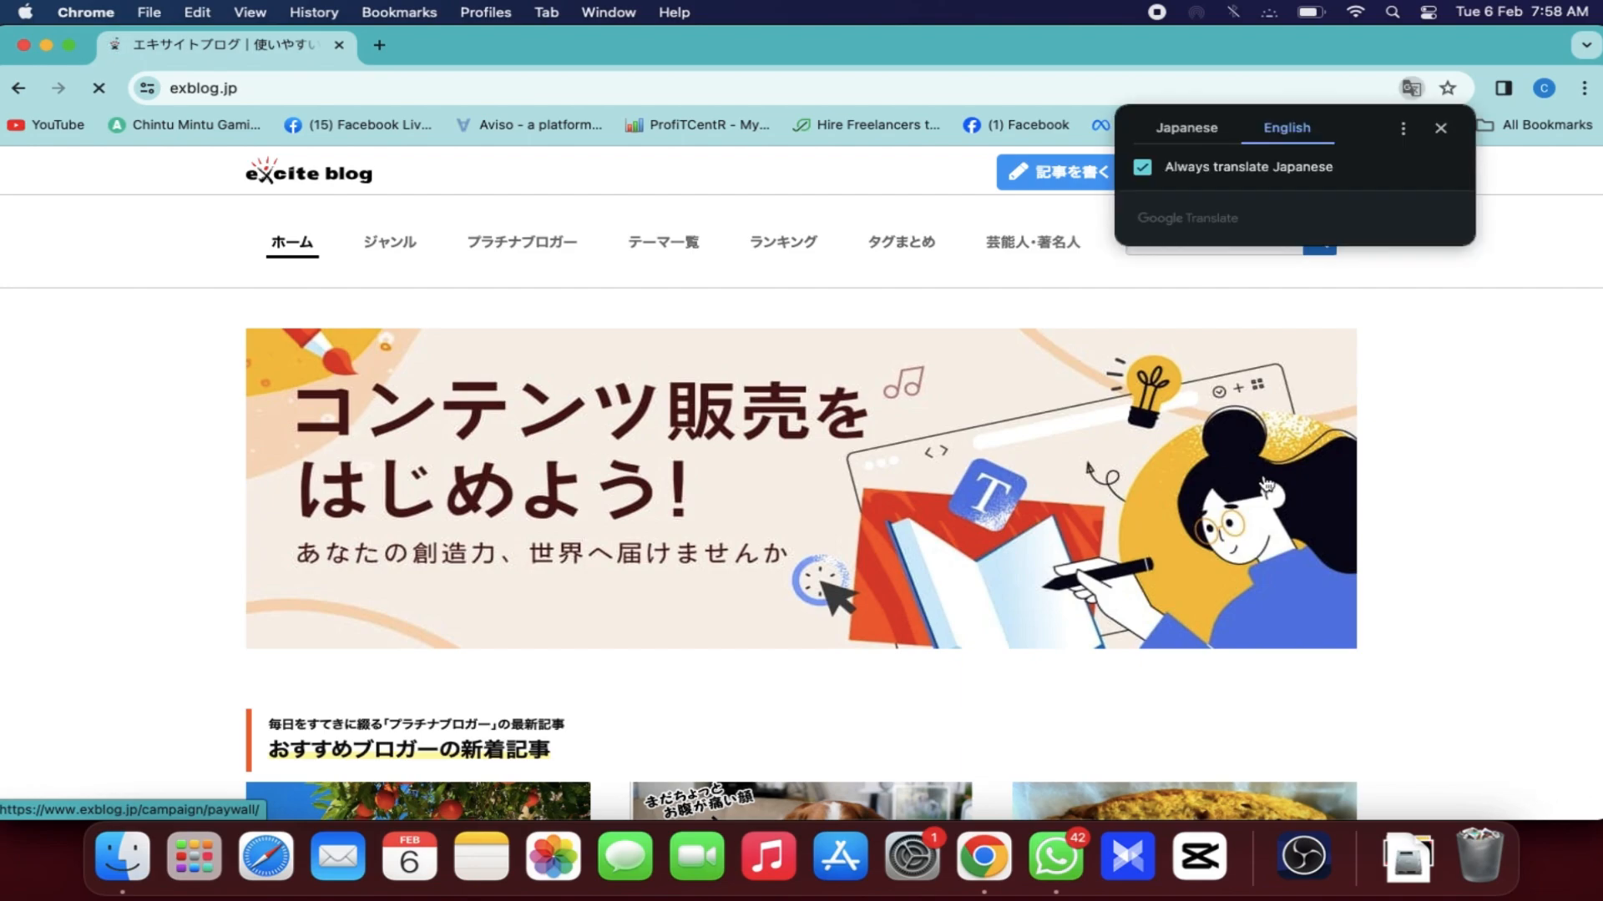
{"action": "left_click", "coordinate": [1433, 131]}
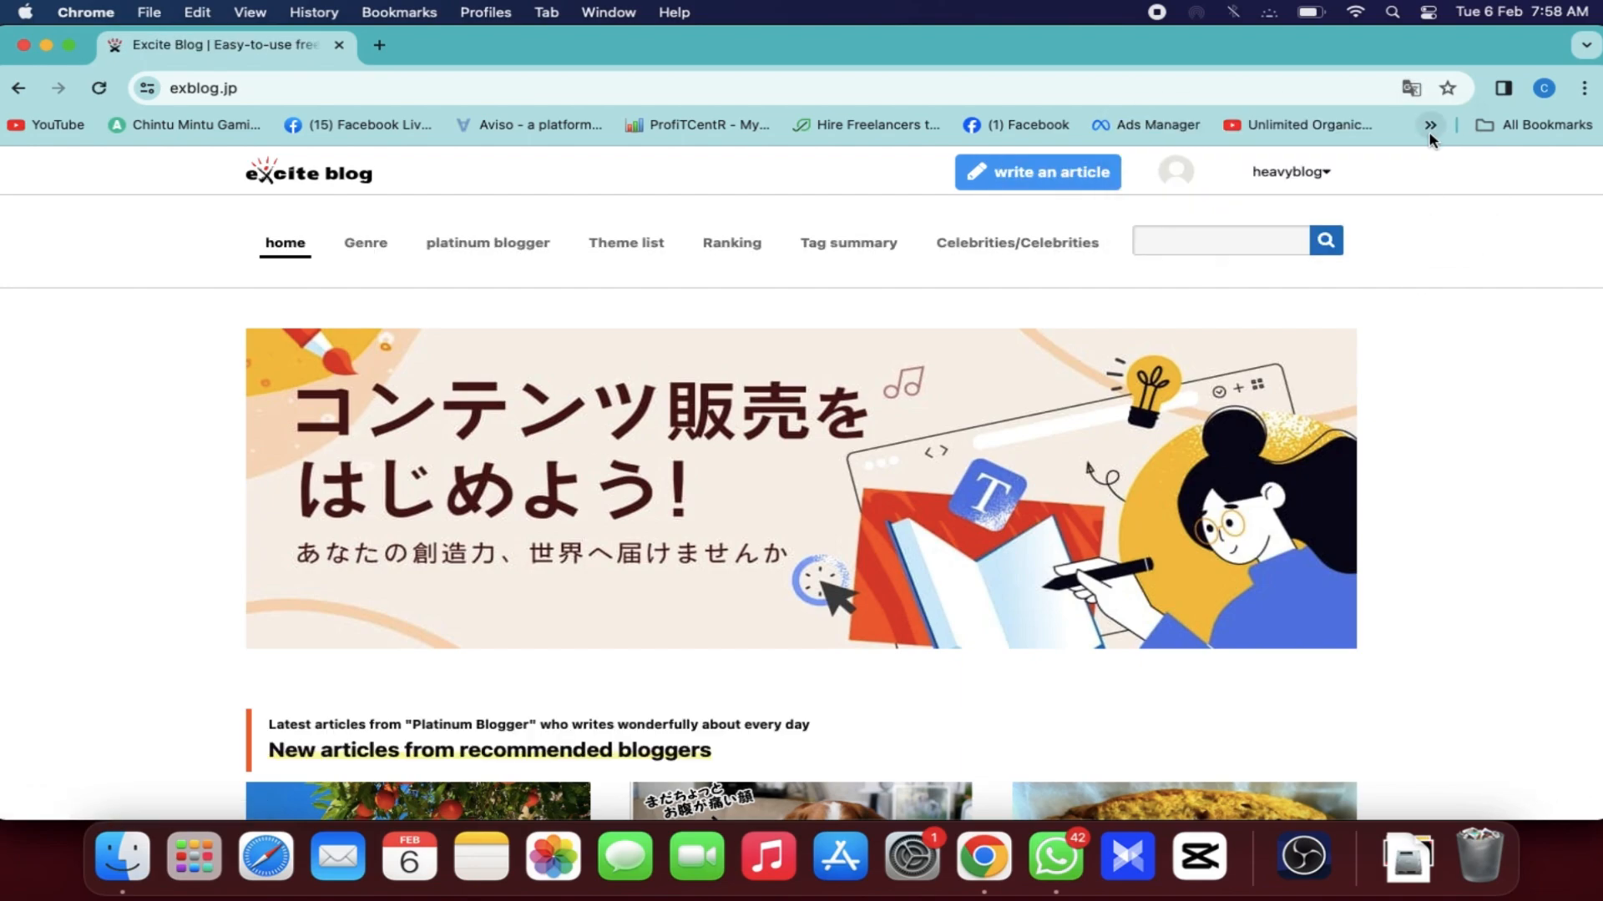
- Go to the blog's list of articles and open "How to Apply for Life Insurance in the USA" for editing
{"action": "left_click", "coordinate": [1313, 171]}
{"action": "left_click", "coordinate": [1228, 270]}
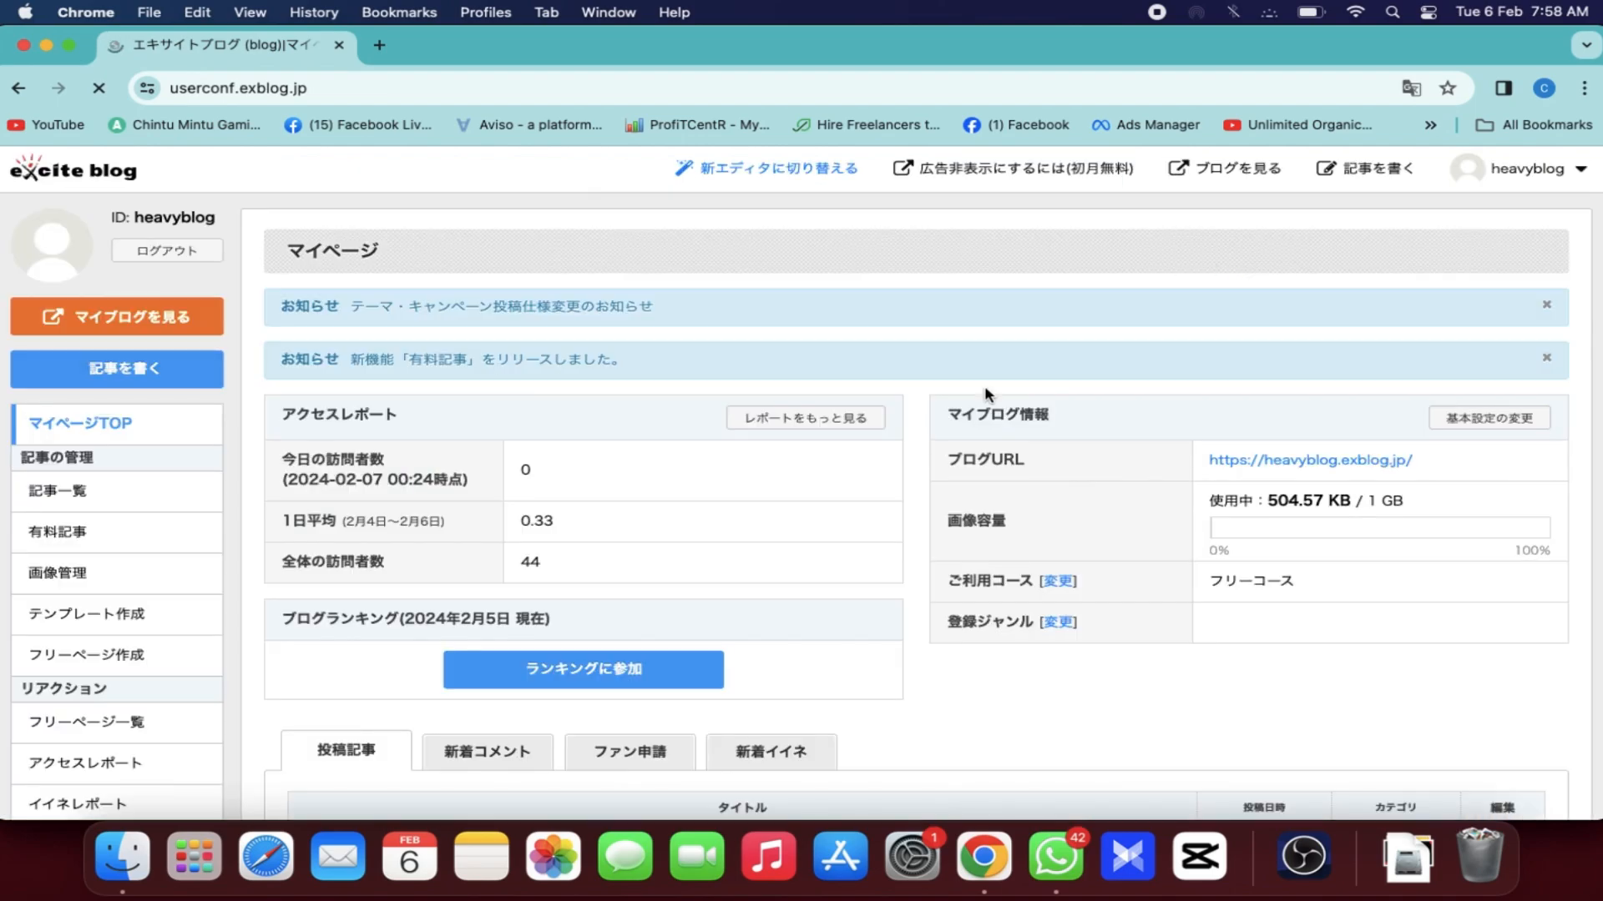
{"action": "scroll", "coordinate": [674, 439], "scroll_direction": "down", "scroll_amount": 1}
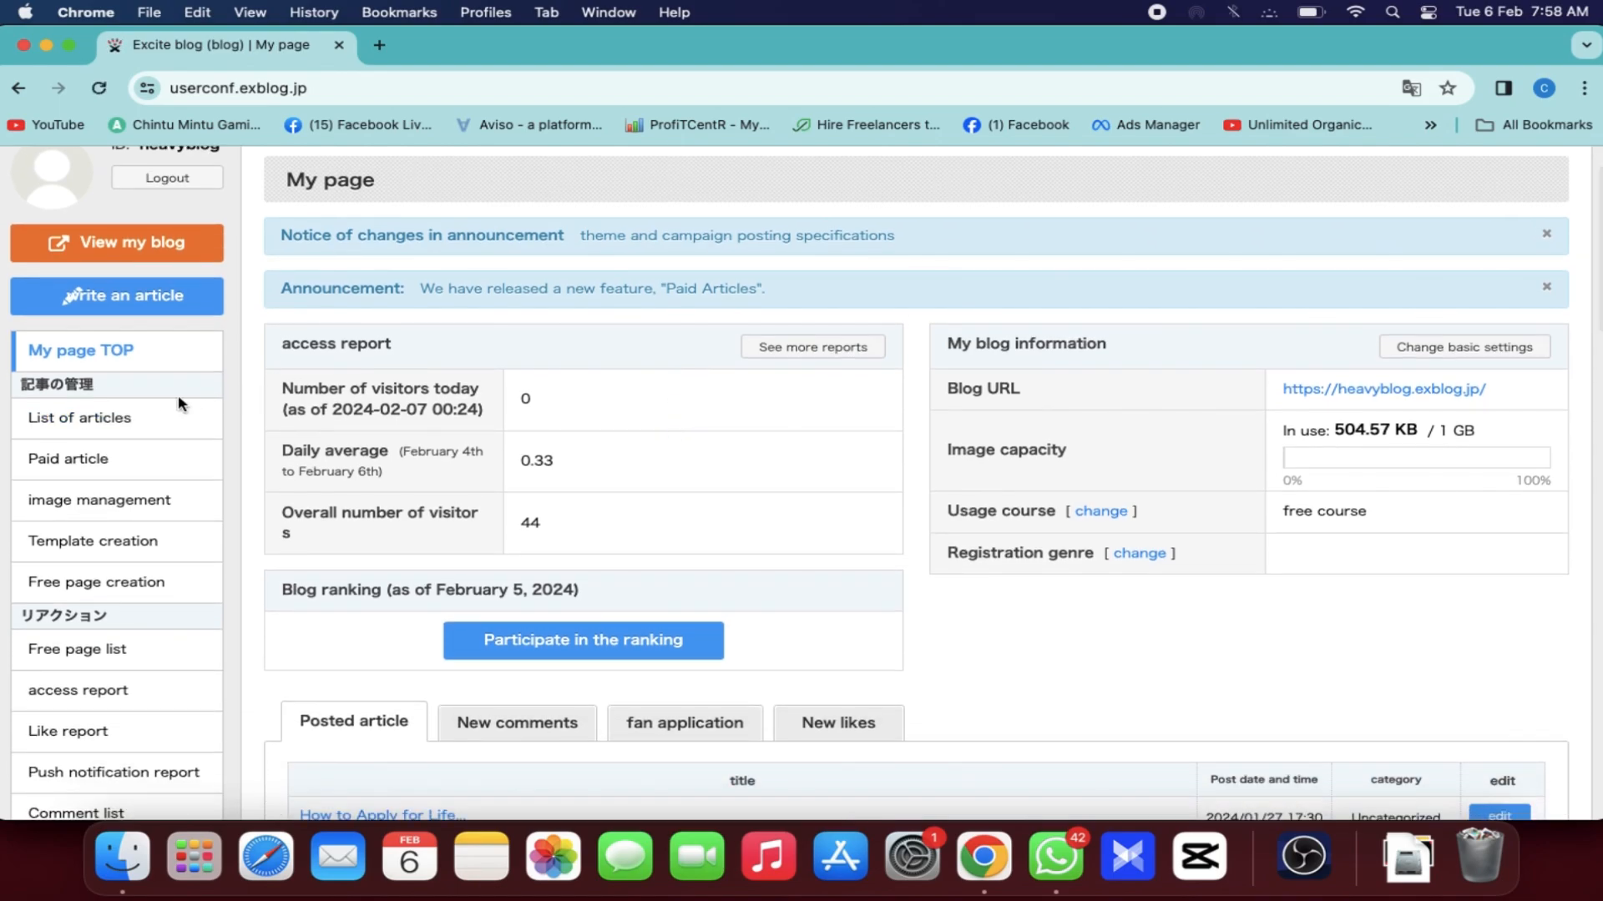
{"action": "left_click", "coordinate": [165, 416]}
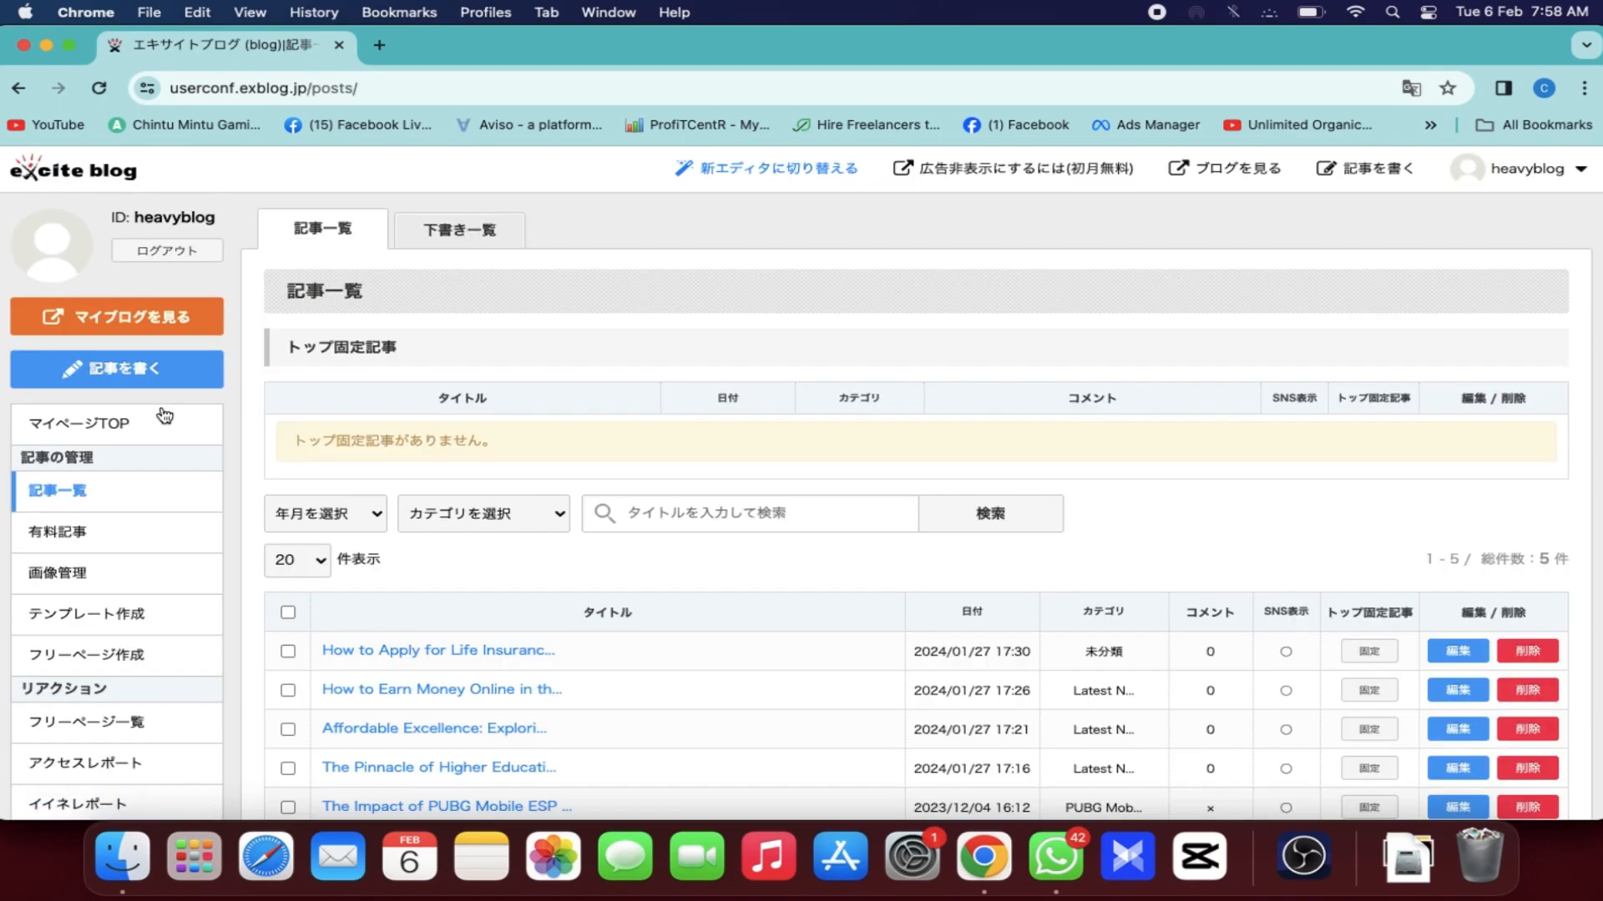
{"action": "scroll", "coordinate": [837, 686], "scroll_direction": "down", "scroll_amount": 3}
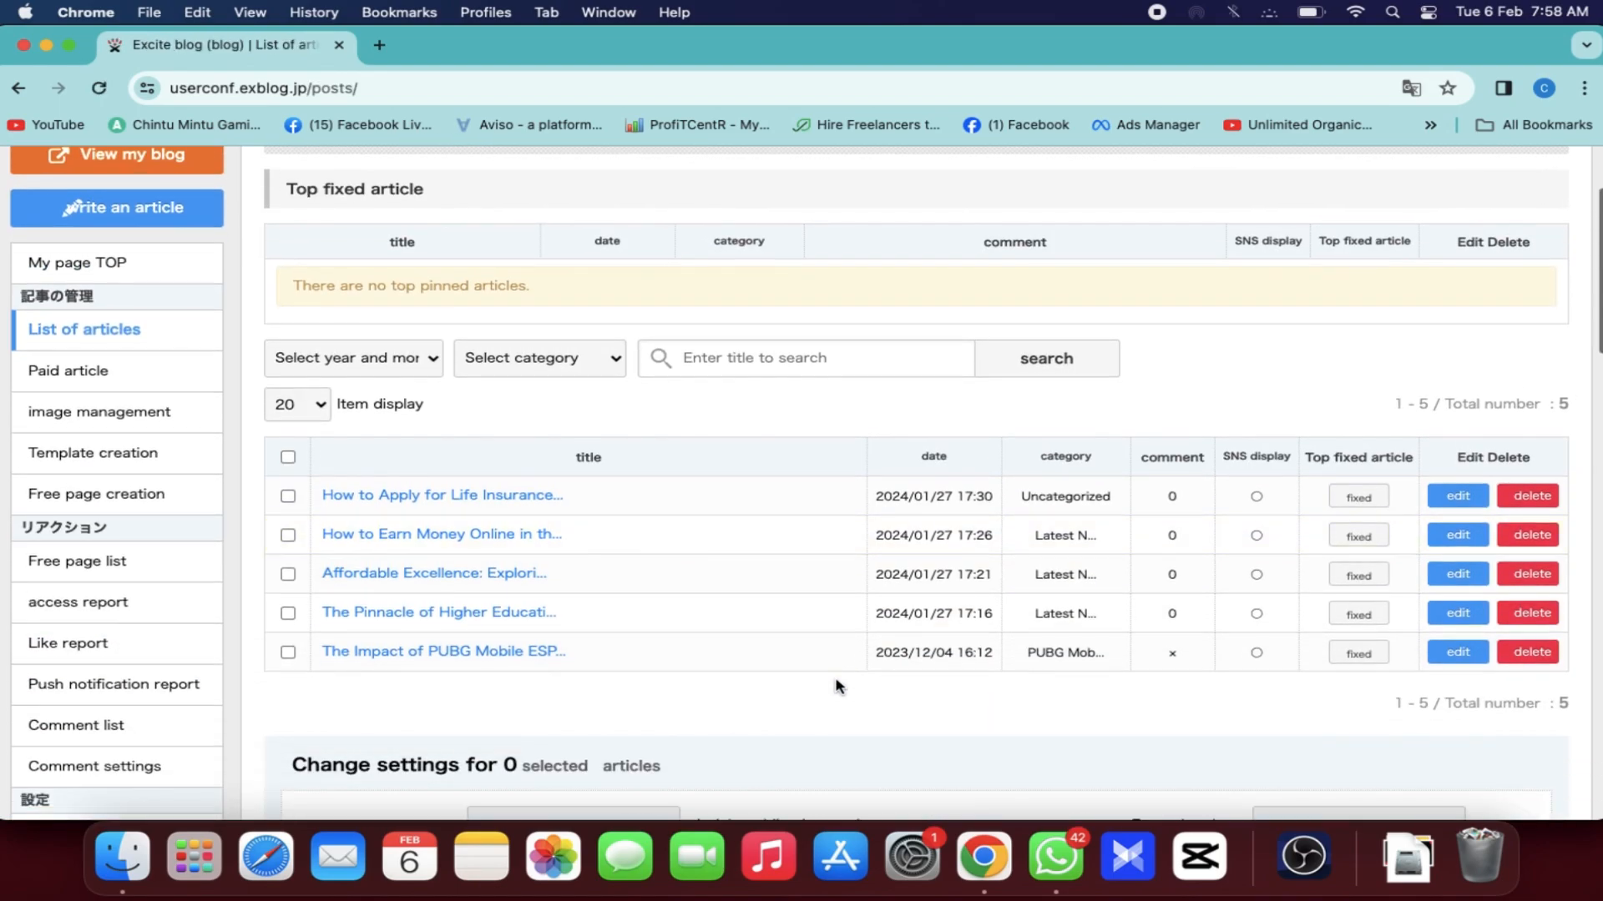
{"action": "left_click", "coordinate": [1457, 496]}
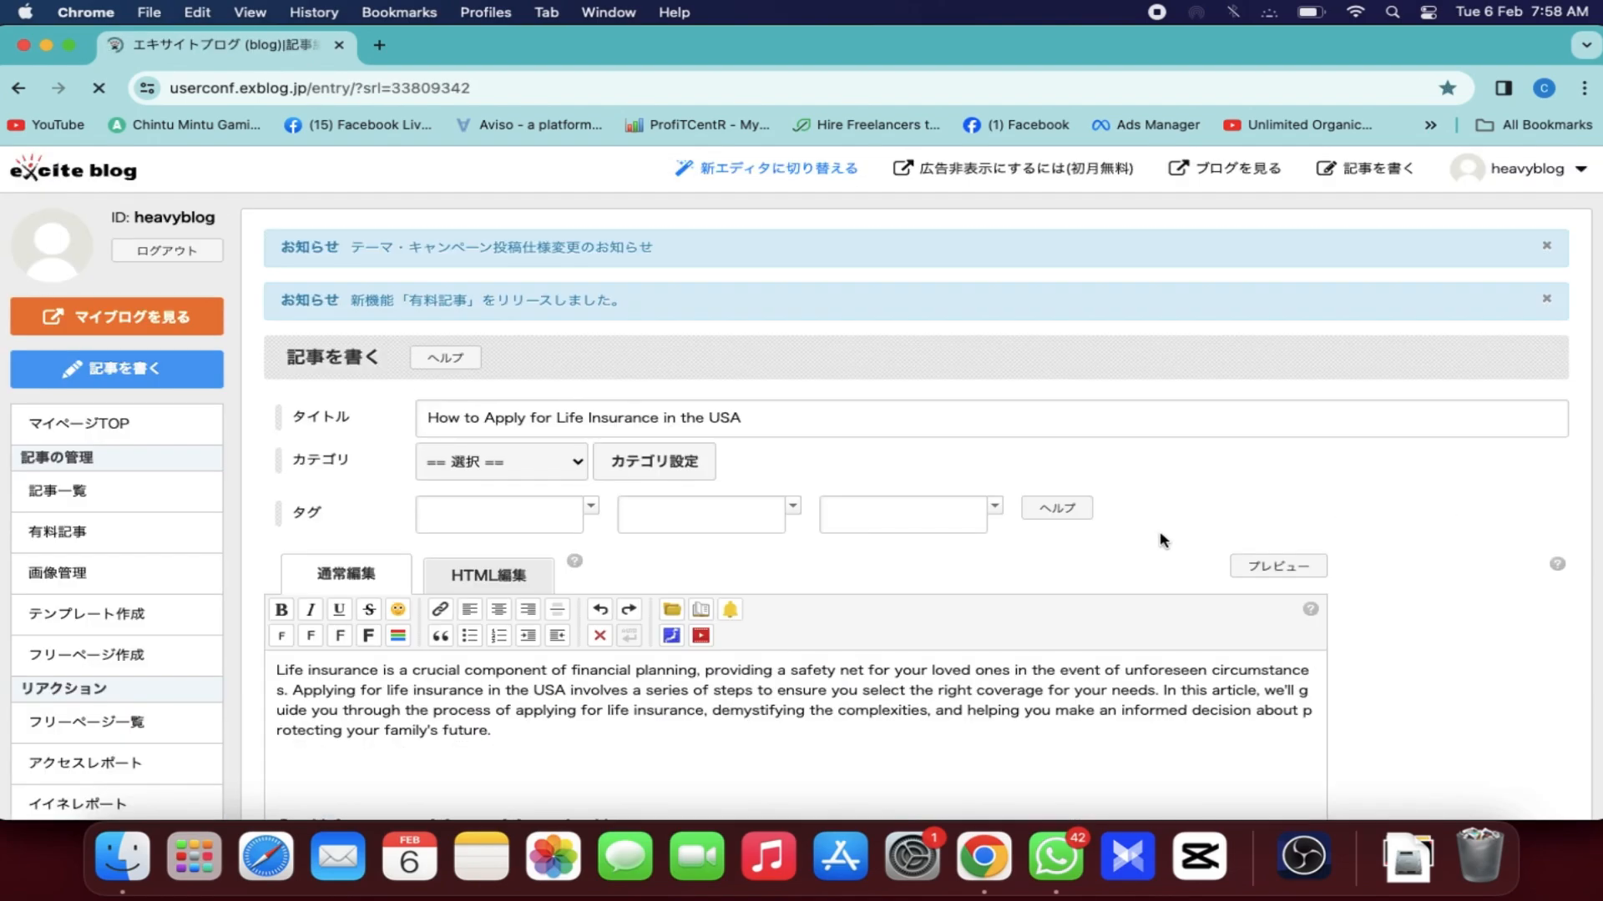
- Switch the article to HTML editing and paste the copied document header tag on its own lines before the existing code
{"action": "scroll", "coordinate": [991, 558], "scroll_direction": "down", "scroll_amount": 2}
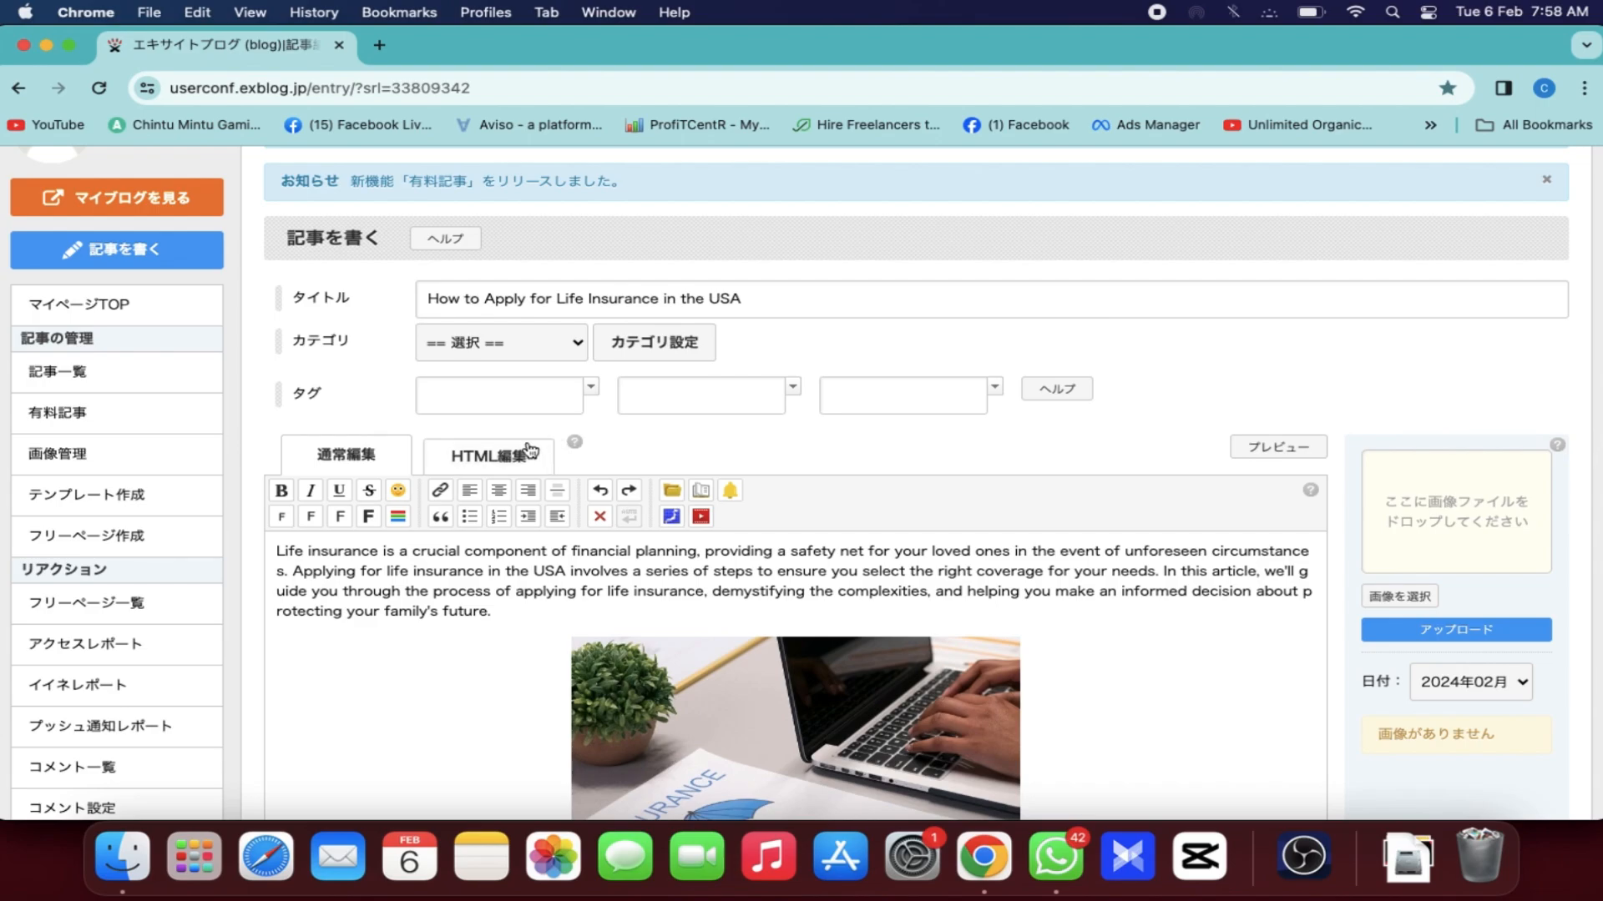
{"action": "left_click", "coordinate": [528, 451]}
{"action": "left_click", "coordinate": [278, 555]}
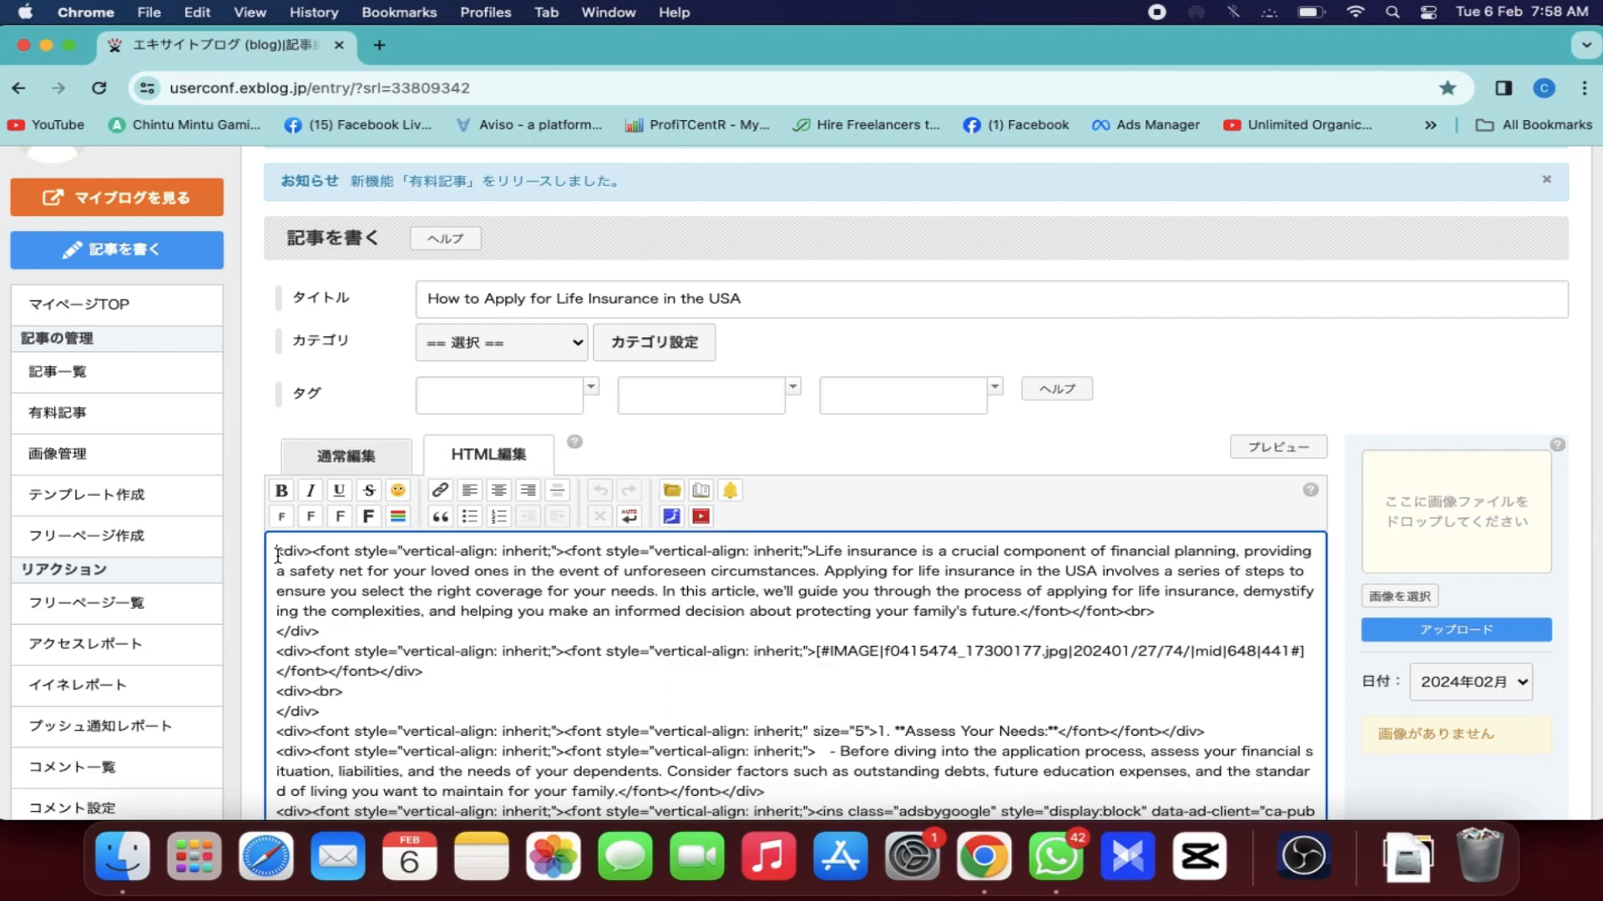
{"action": "type", "text": "v"}
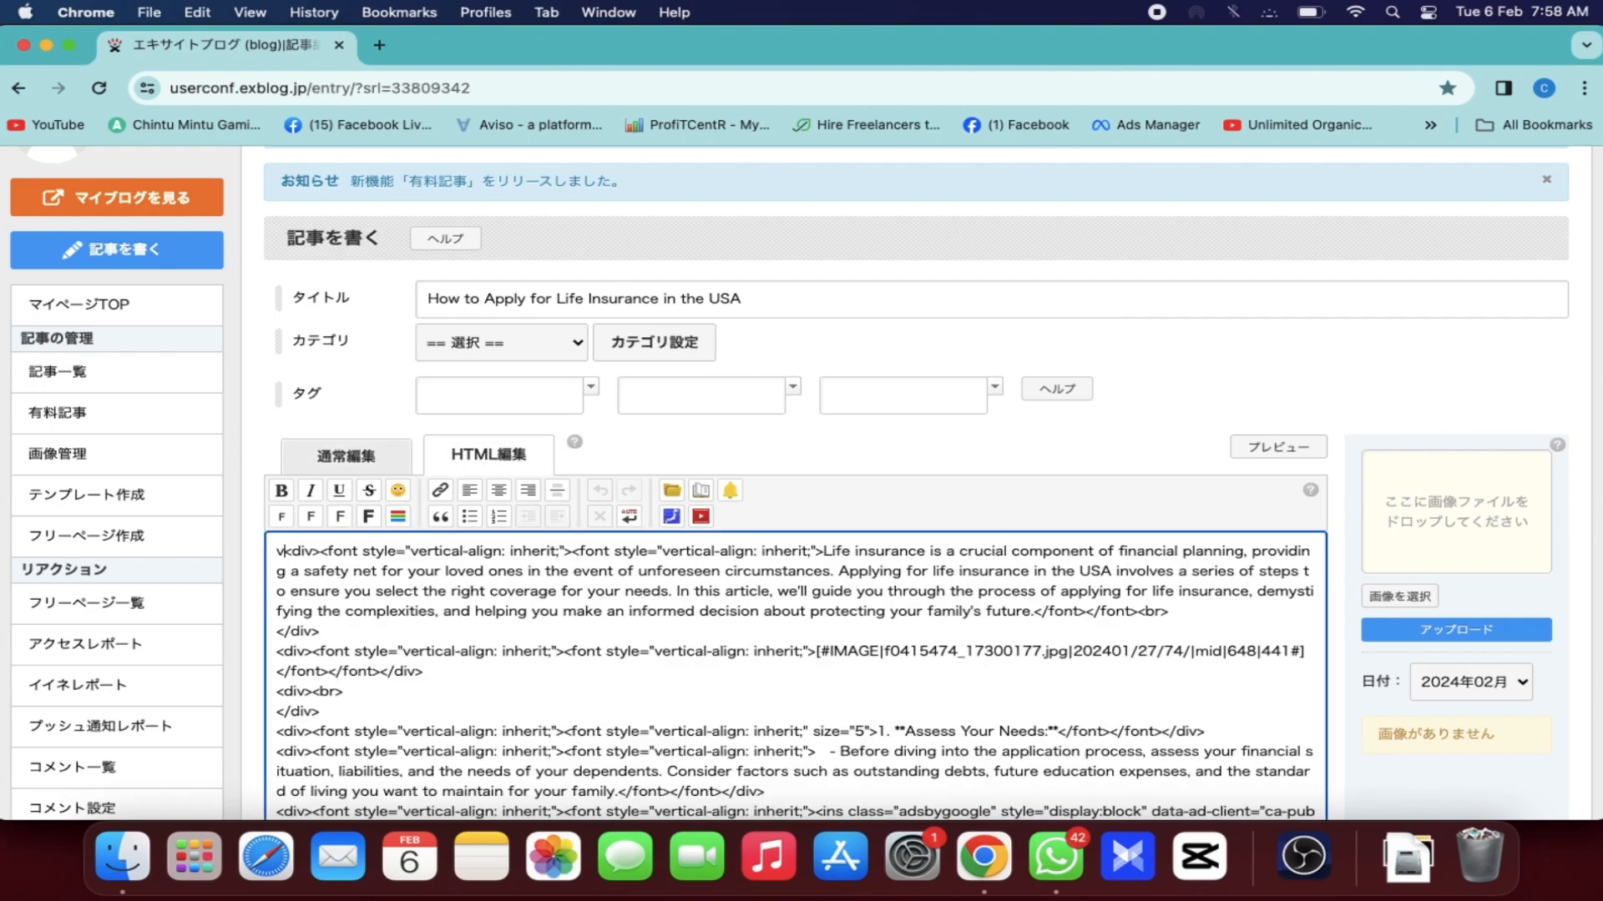
{"action": "key", "text": "BackSpace"}
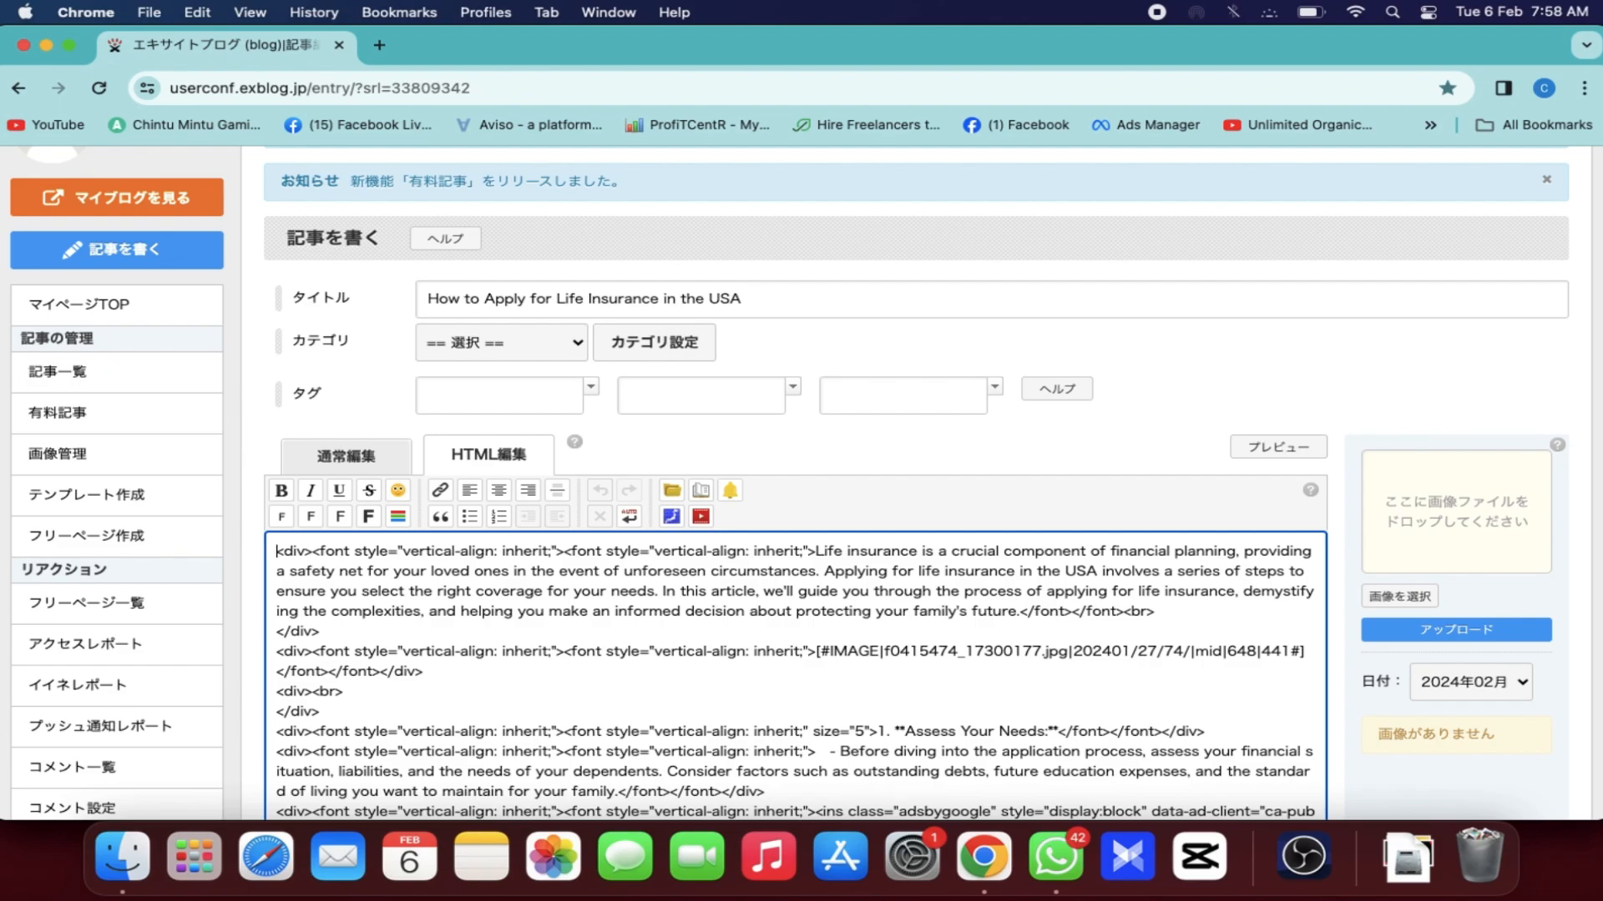
{"action": "key", "text": "super+v"}
{"action": "key", "text": "Return"}
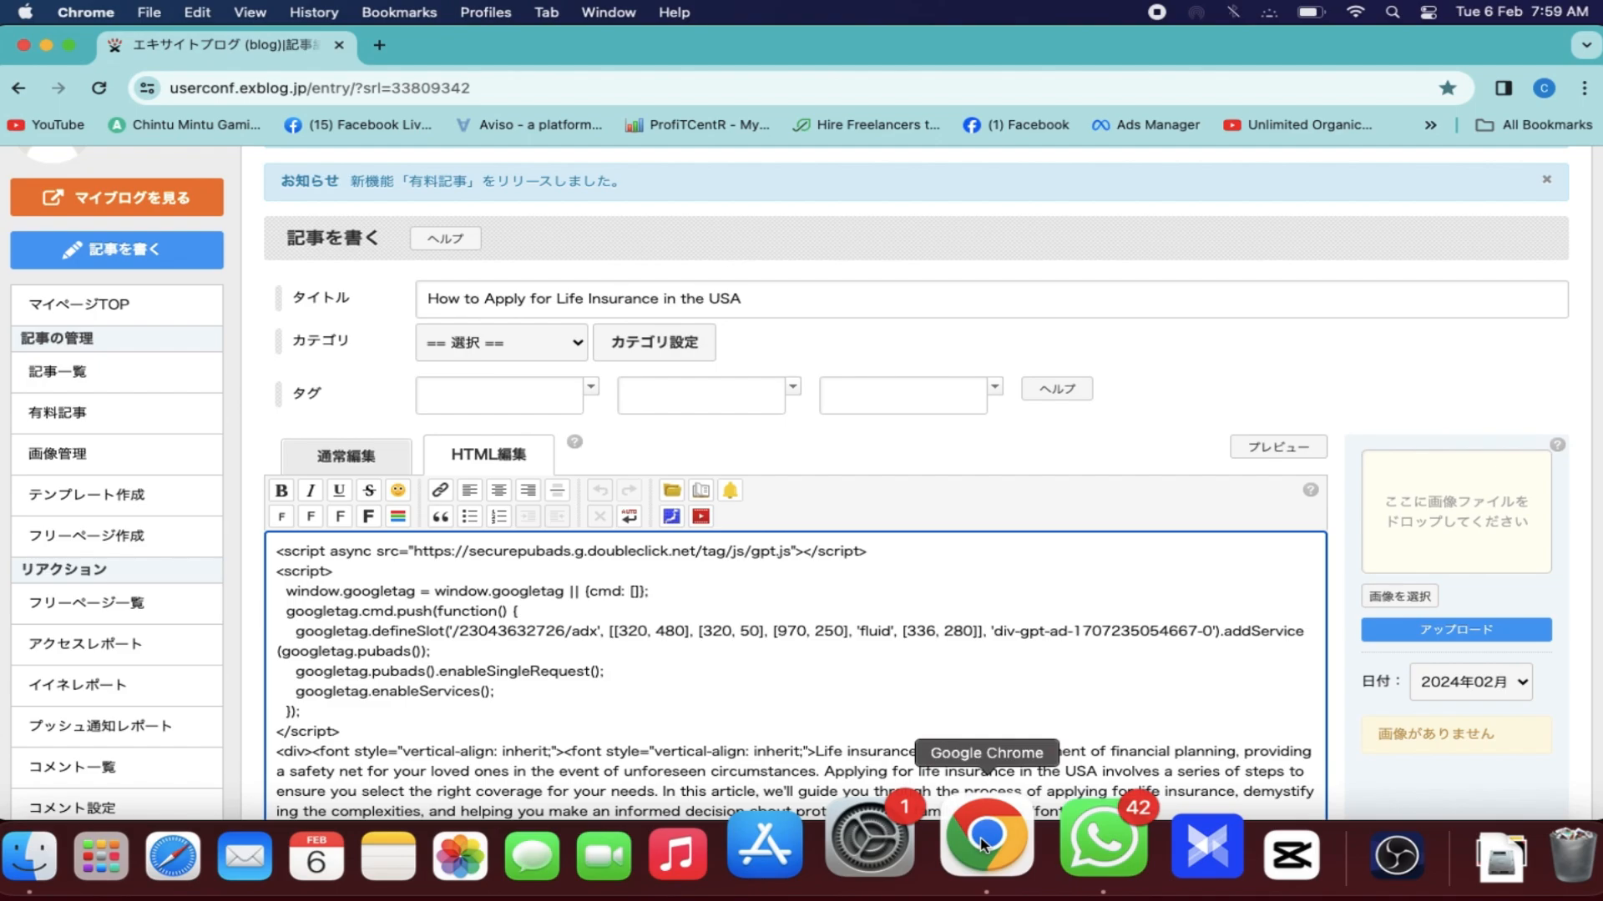
- Return to the Ad Manager Chrome profile and copy the adx ad unit's document body tag
{"action": "left_click", "coordinate": [1544, 87]}
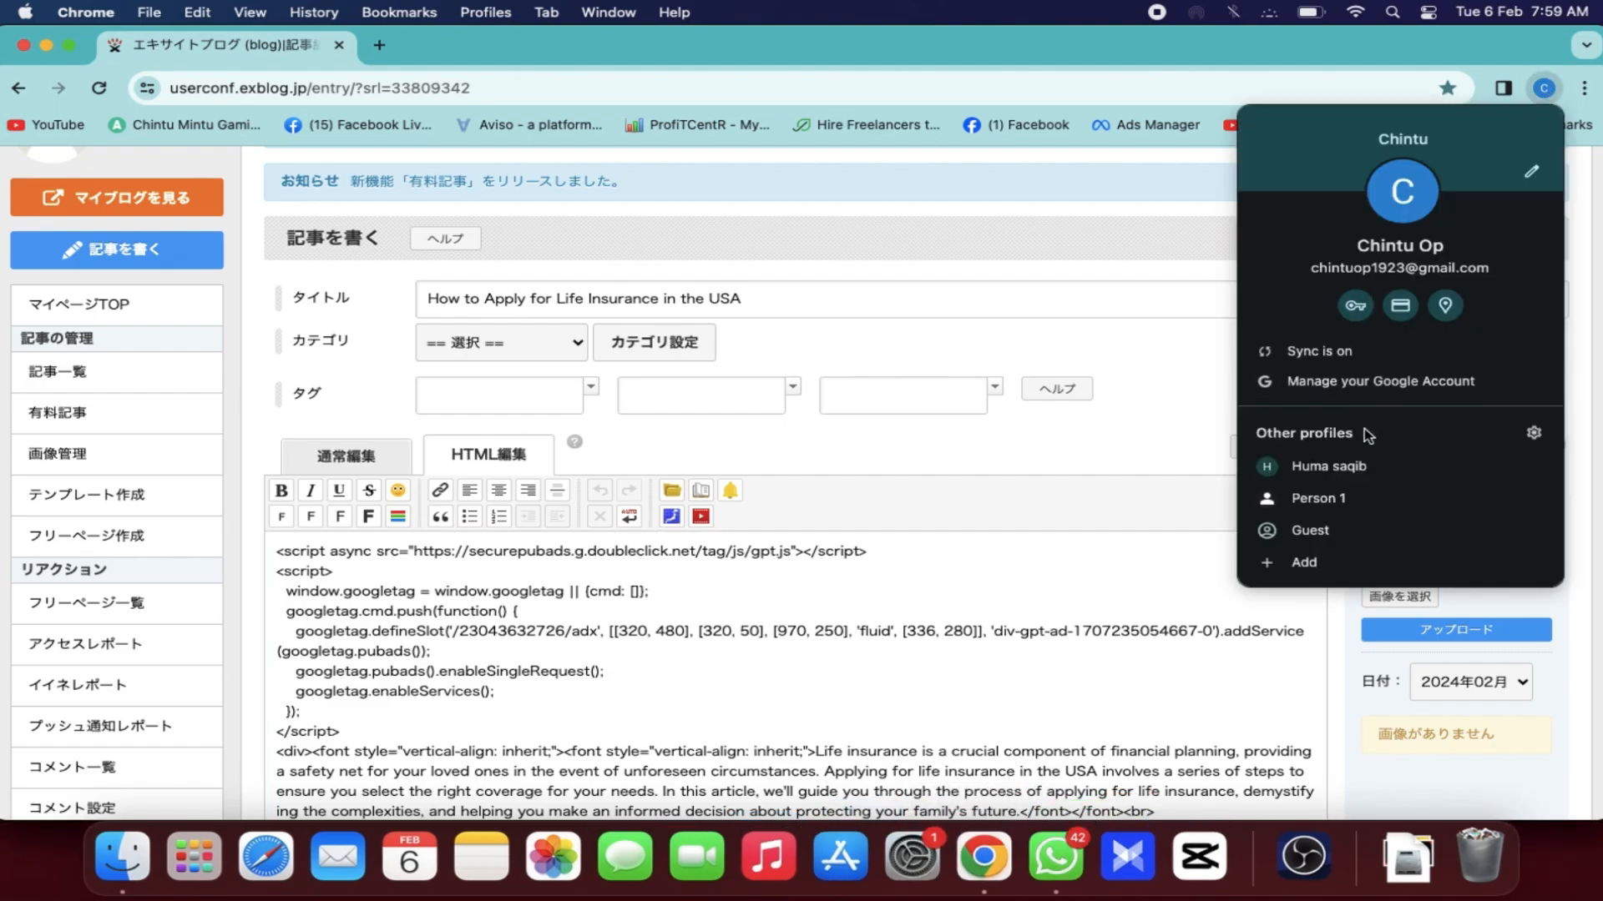
{"action": "left_click", "coordinate": [1339, 466]}
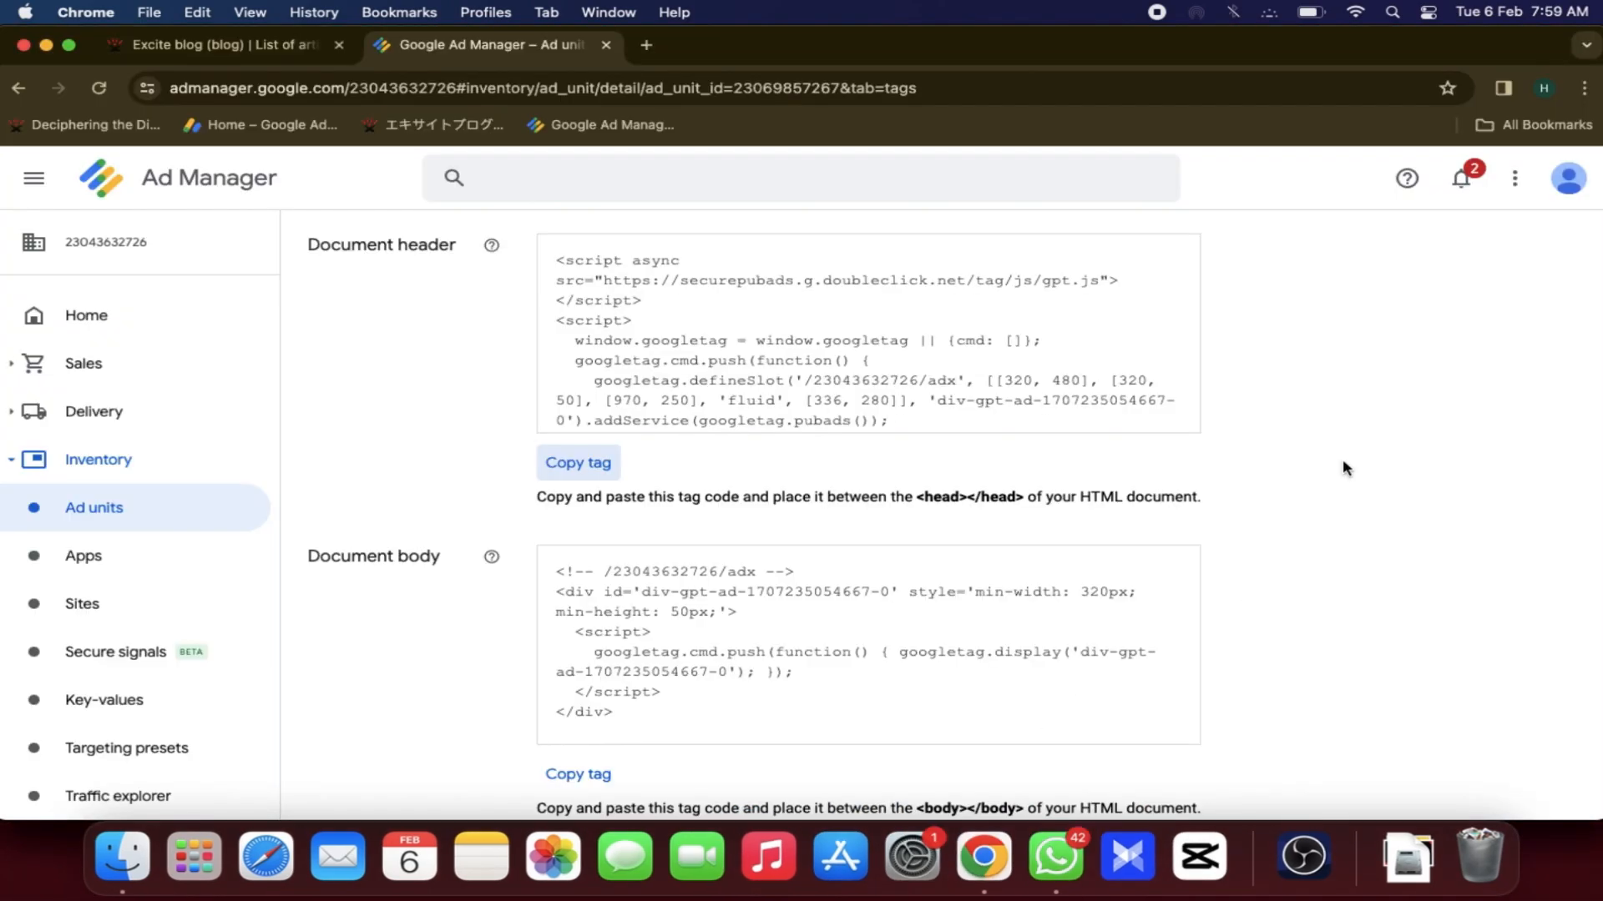
{"action": "left_click", "coordinate": [568, 785]}
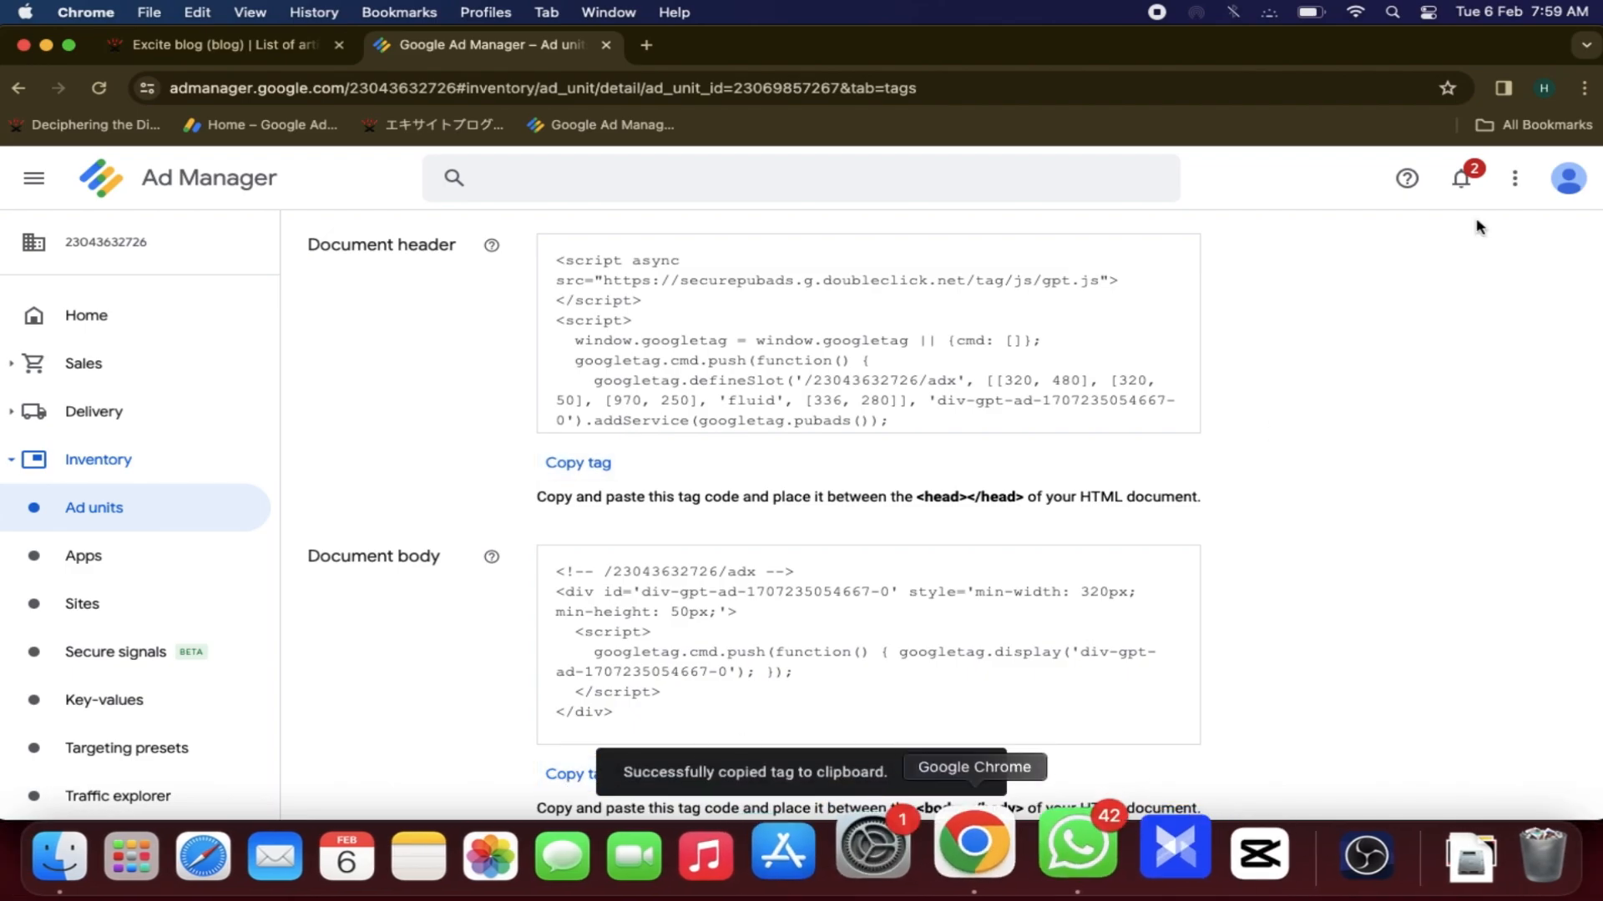
- Switch back to the blog's Chrome profile and paste the document body tag directly after the header script in the article's HTML
{"action": "left_click", "coordinate": [1543, 88]}
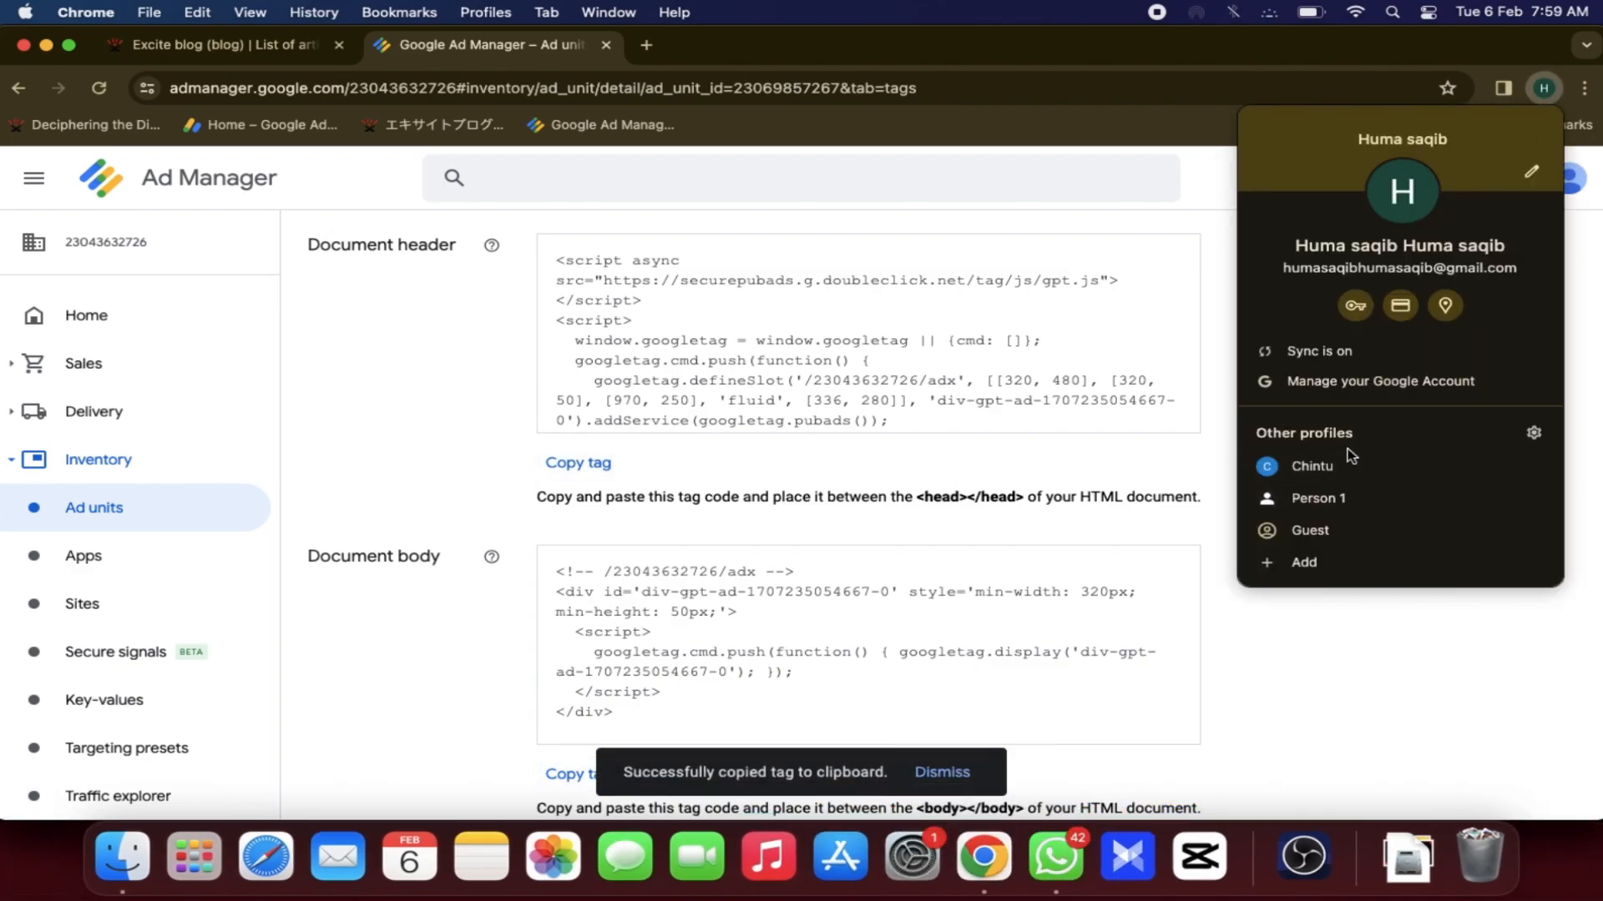
{"action": "left_click", "coordinate": [1335, 466]}
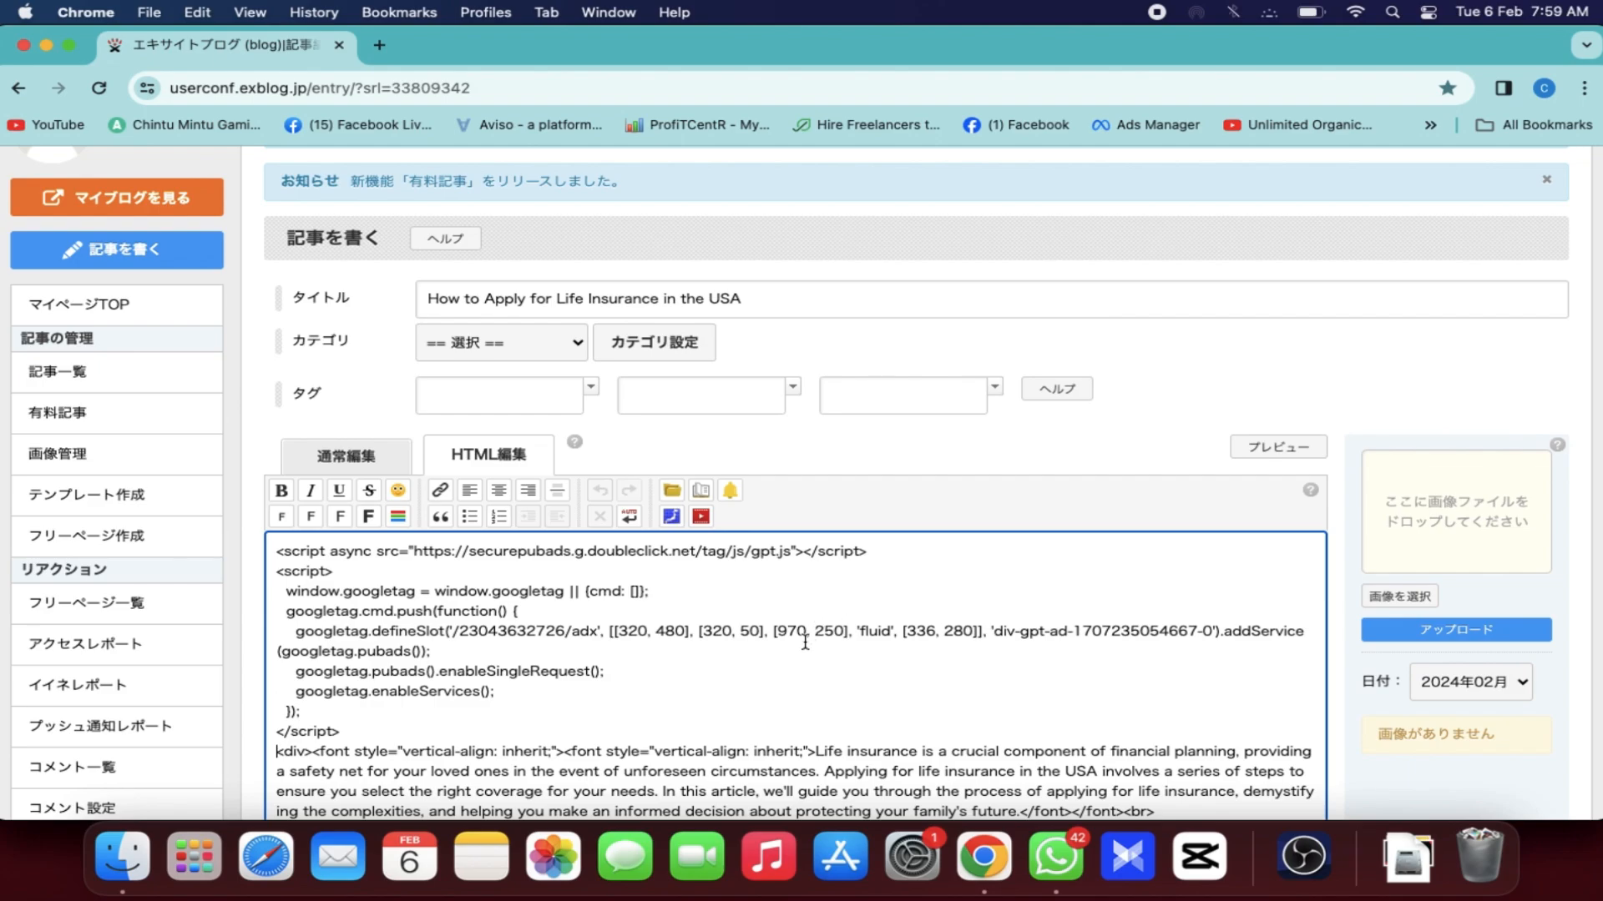
{"action": "left_click", "coordinate": [339, 731]}
{"action": "key", "text": "Delete"}
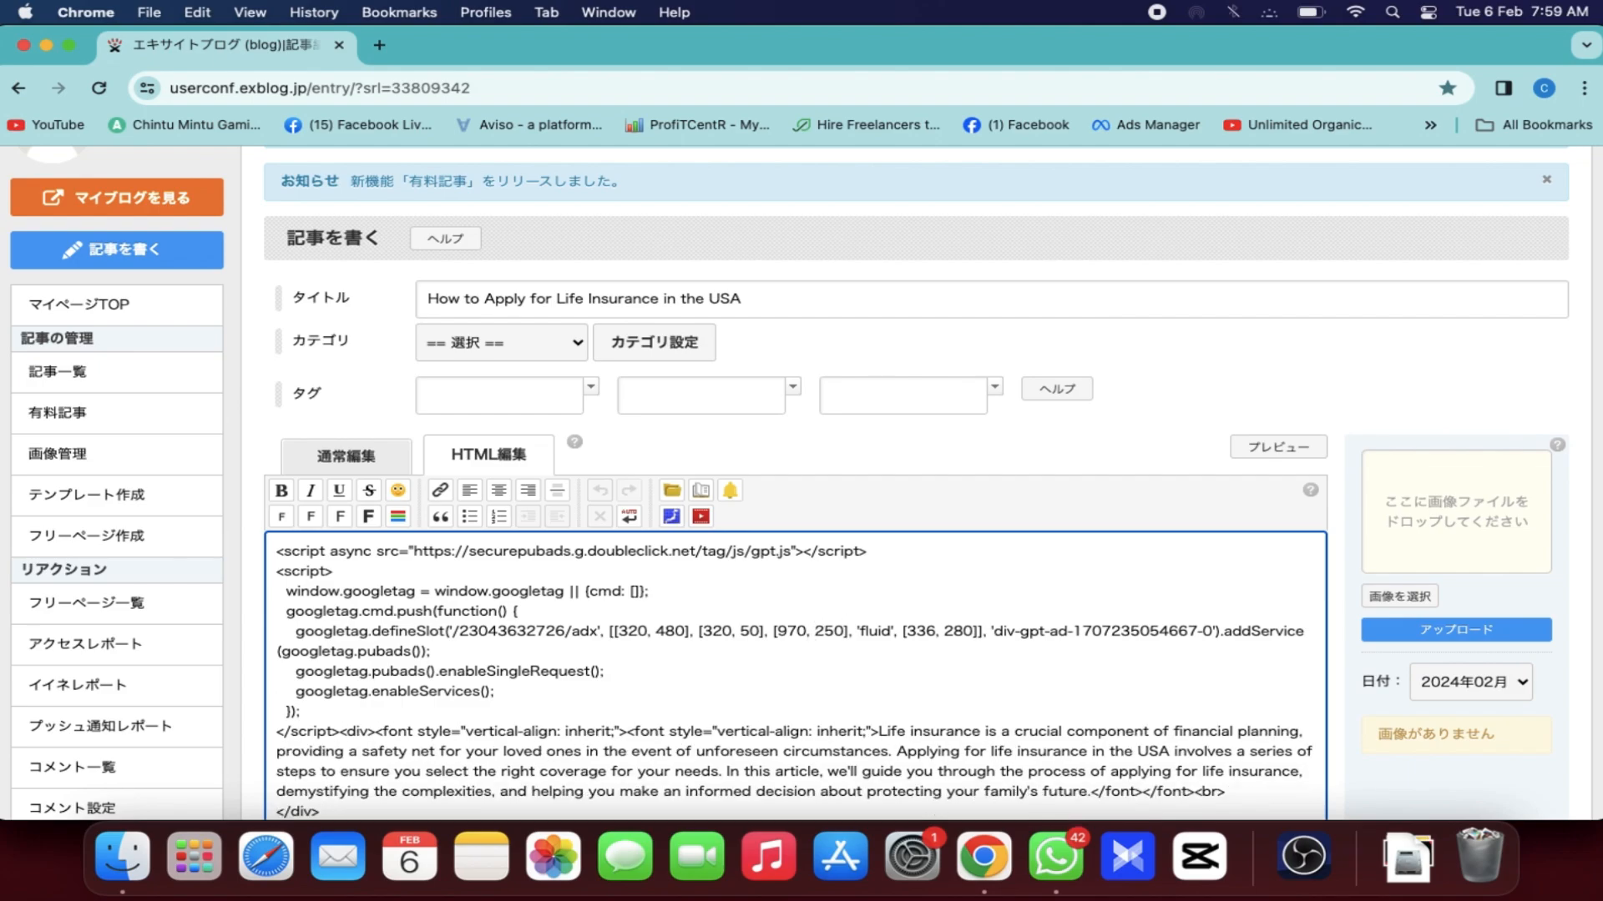
{"action": "key", "text": "super+v"}
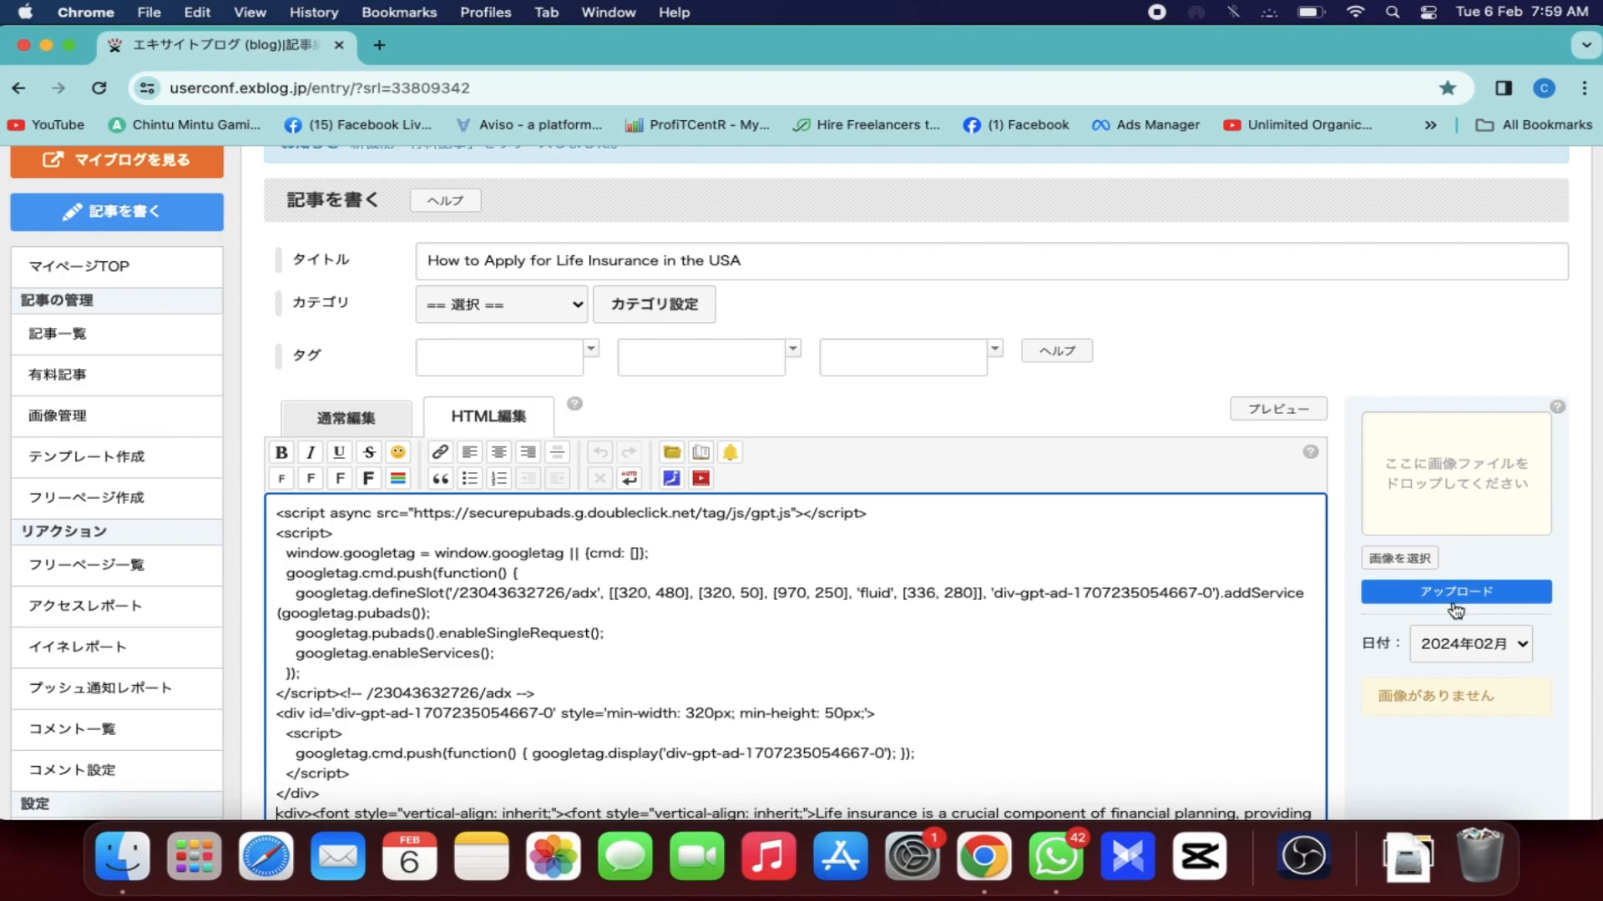
- Save the edited life insurance article with its publication setting left as public
{"action": "scroll", "coordinate": [1419, 607], "scroll_direction": "down", "scroll_amount": 6}
{"action": "scroll", "coordinate": [1455, 610], "scroll_direction": "down", "scroll_amount": 8}
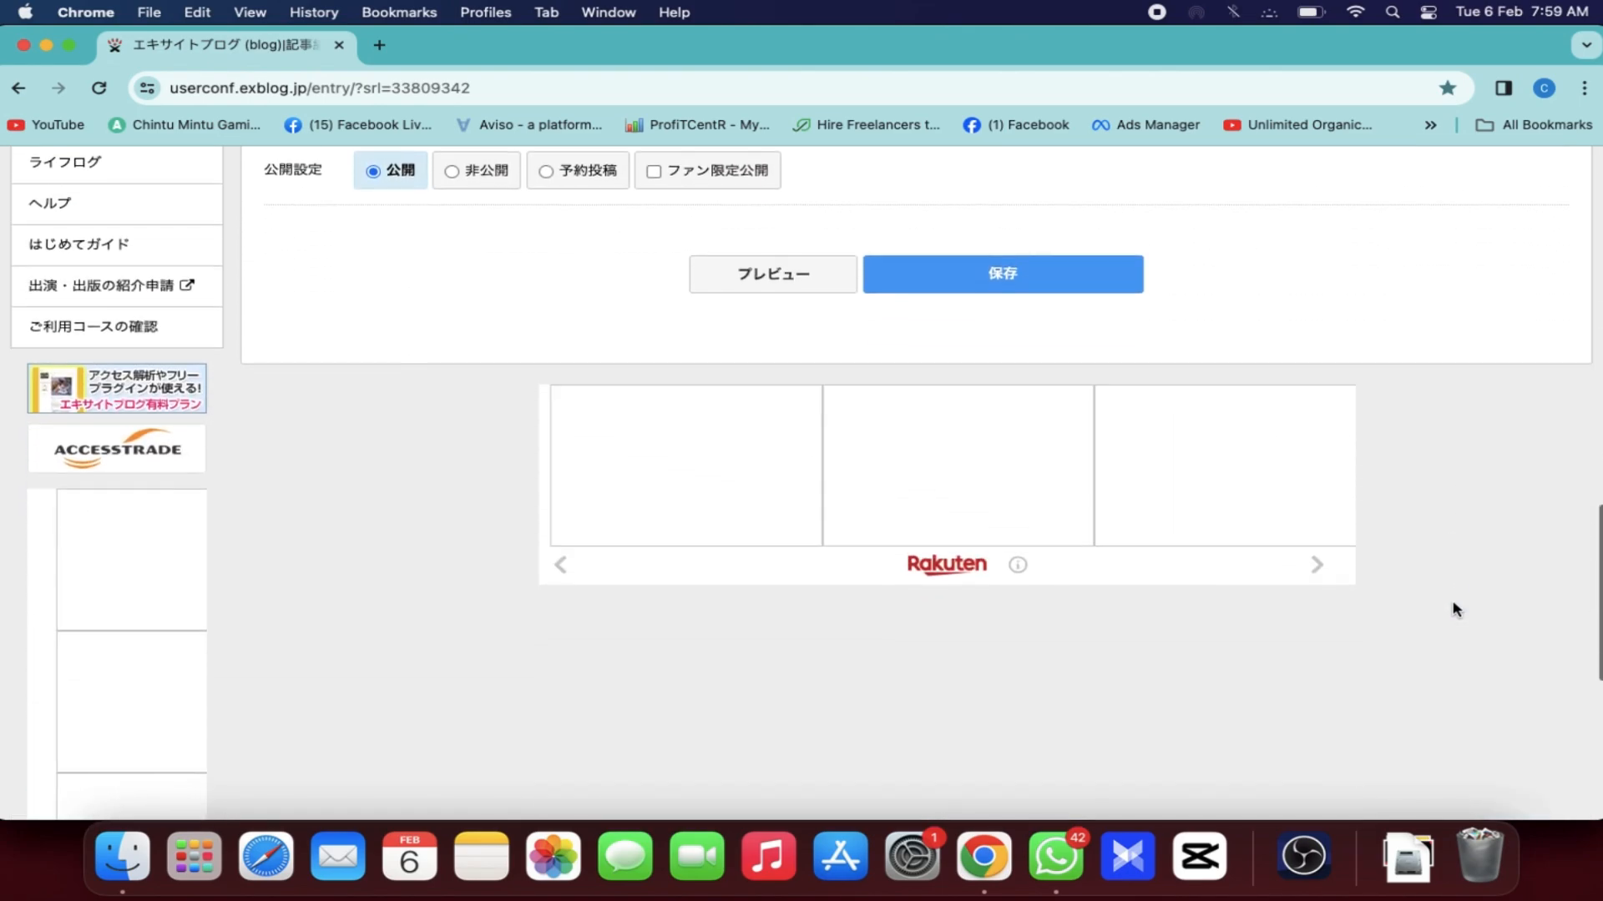
{"action": "scroll", "coordinate": [1419, 584], "scroll_direction": "up", "scroll_amount": 2}
{"action": "left_click", "coordinate": [1029, 435]}
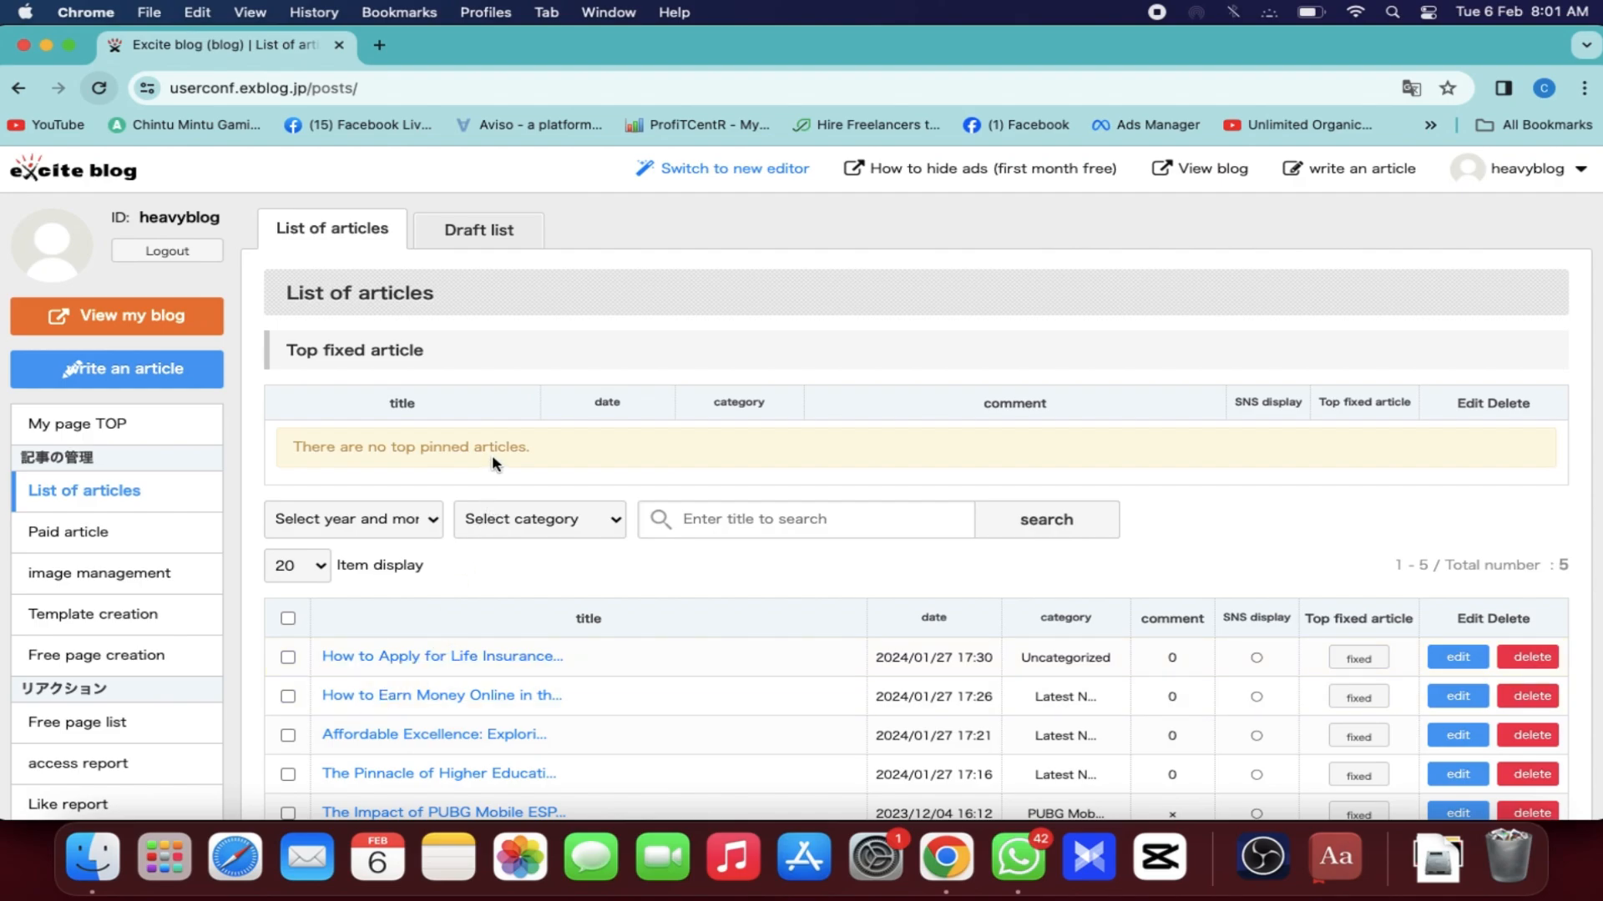
- Open the blog's course confirmation page from the article list
{"action": "scroll", "coordinate": [167, 545], "scroll_direction": "down", "scroll_amount": 5}
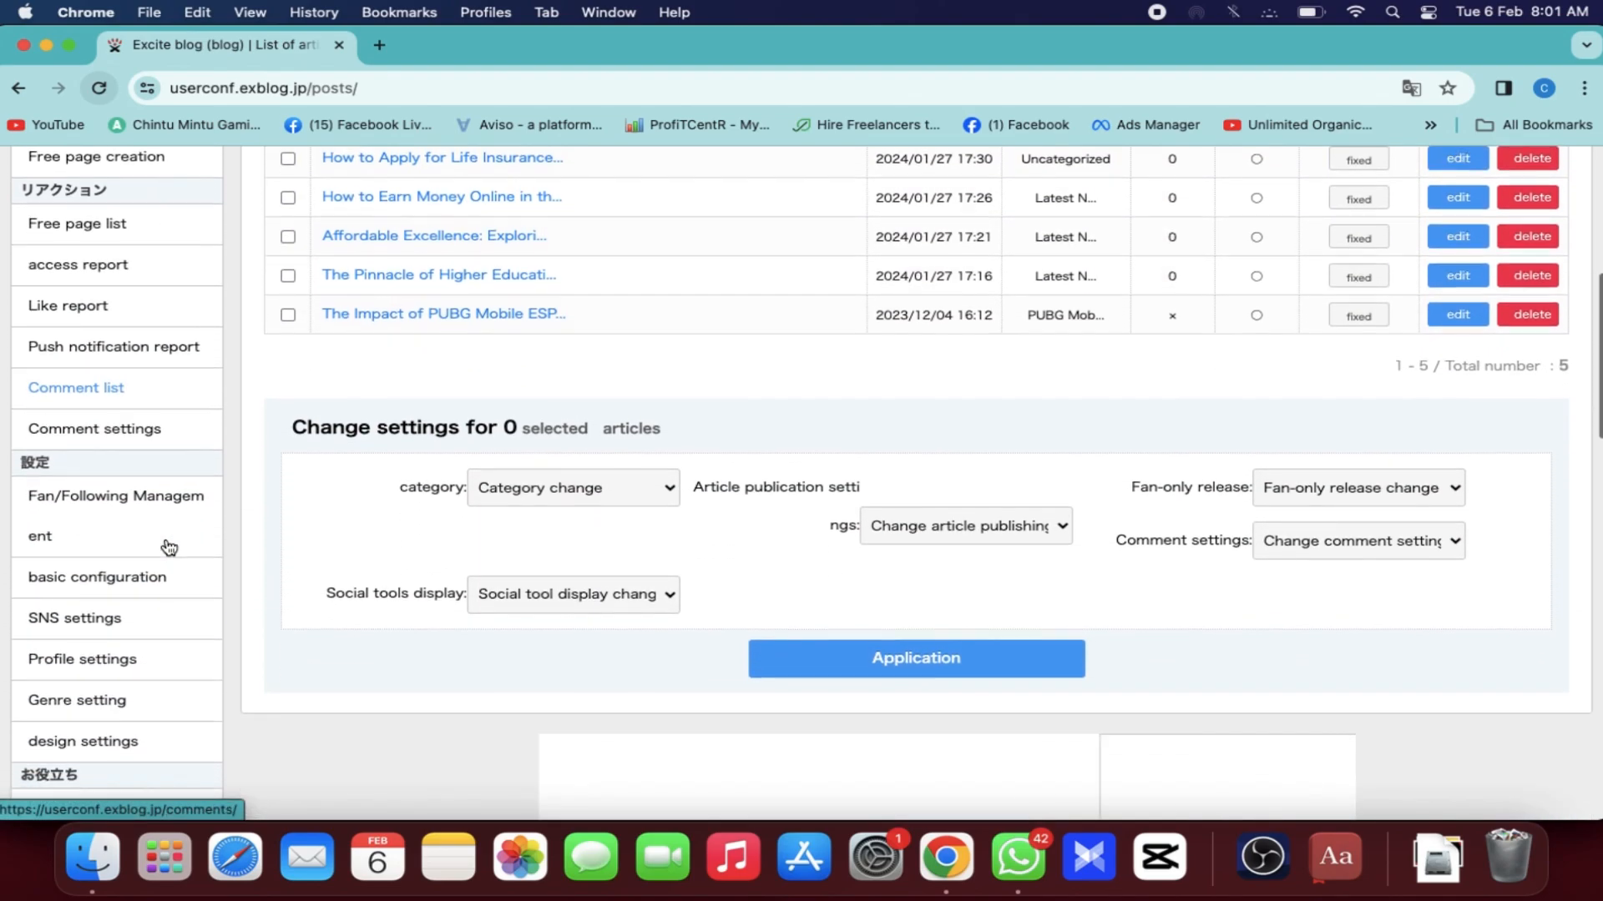
{"action": "scroll", "coordinate": [170, 547], "scroll_direction": "down", "scroll_amount": 6}
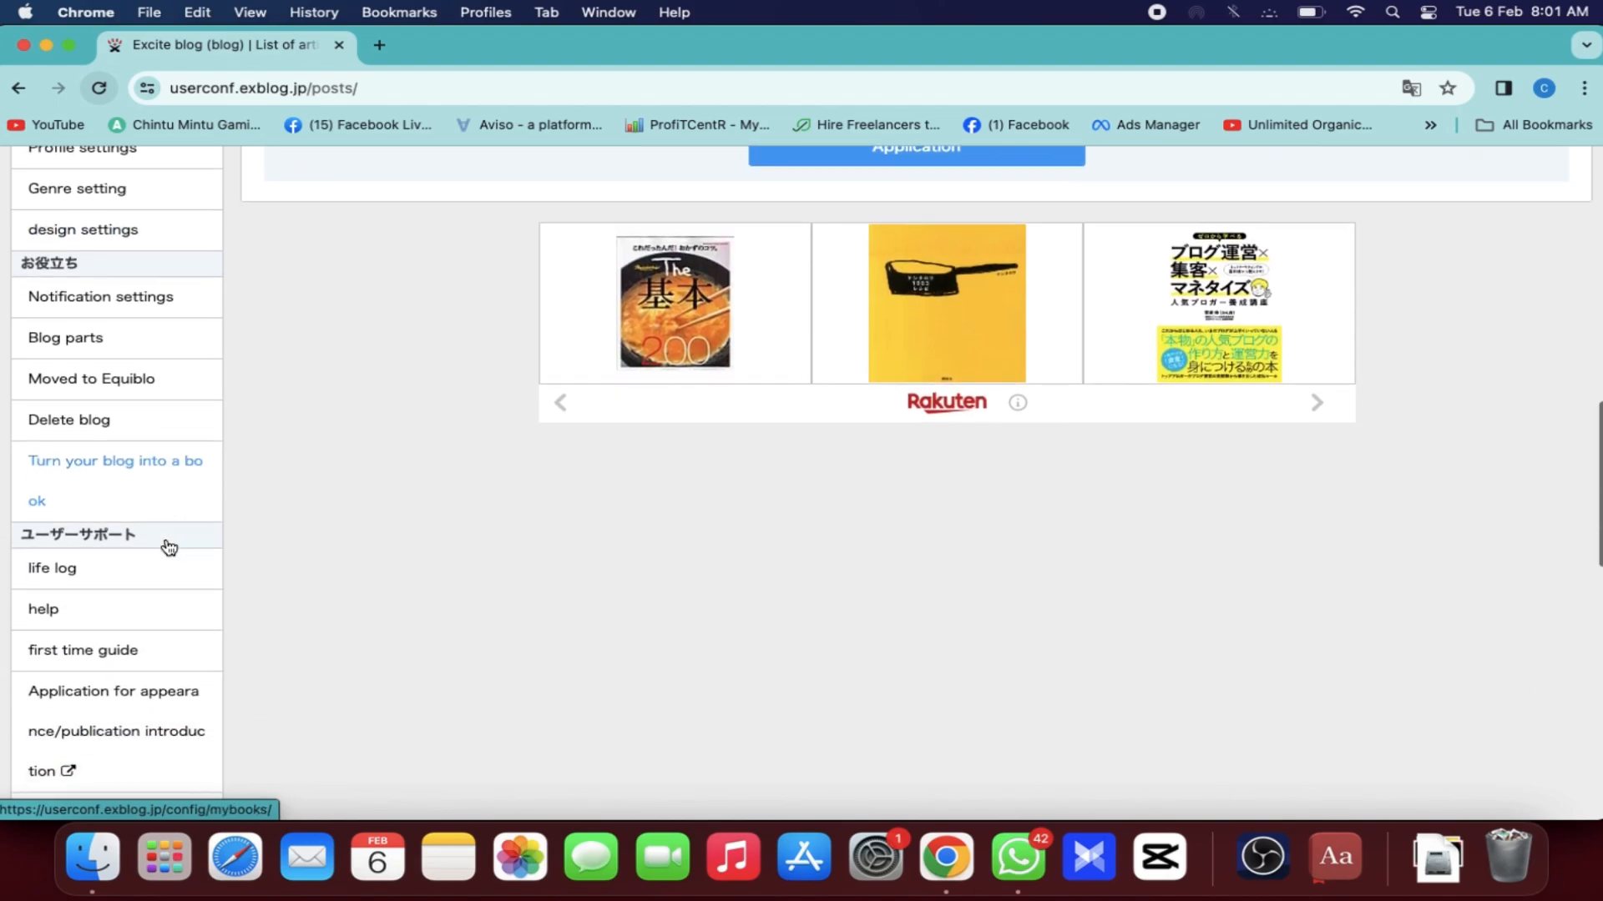
{"action": "scroll", "coordinate": [169, 547], "scroll_direction": "down", "scroll_amount": 4}
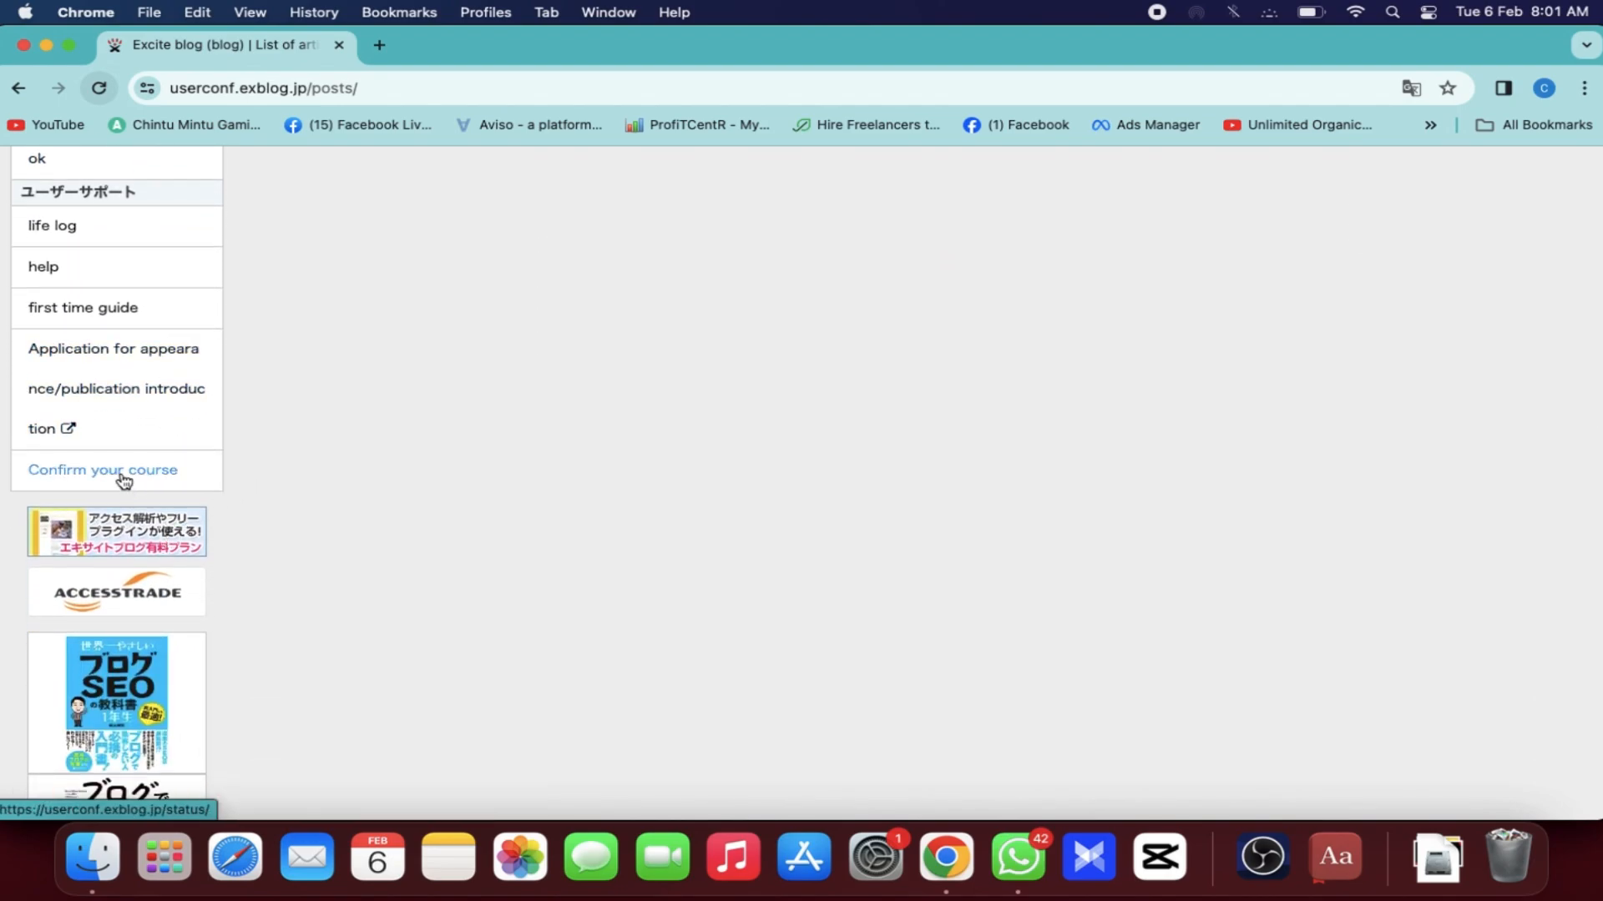
{"action": "left_click", "coordinate": [122, 474]}
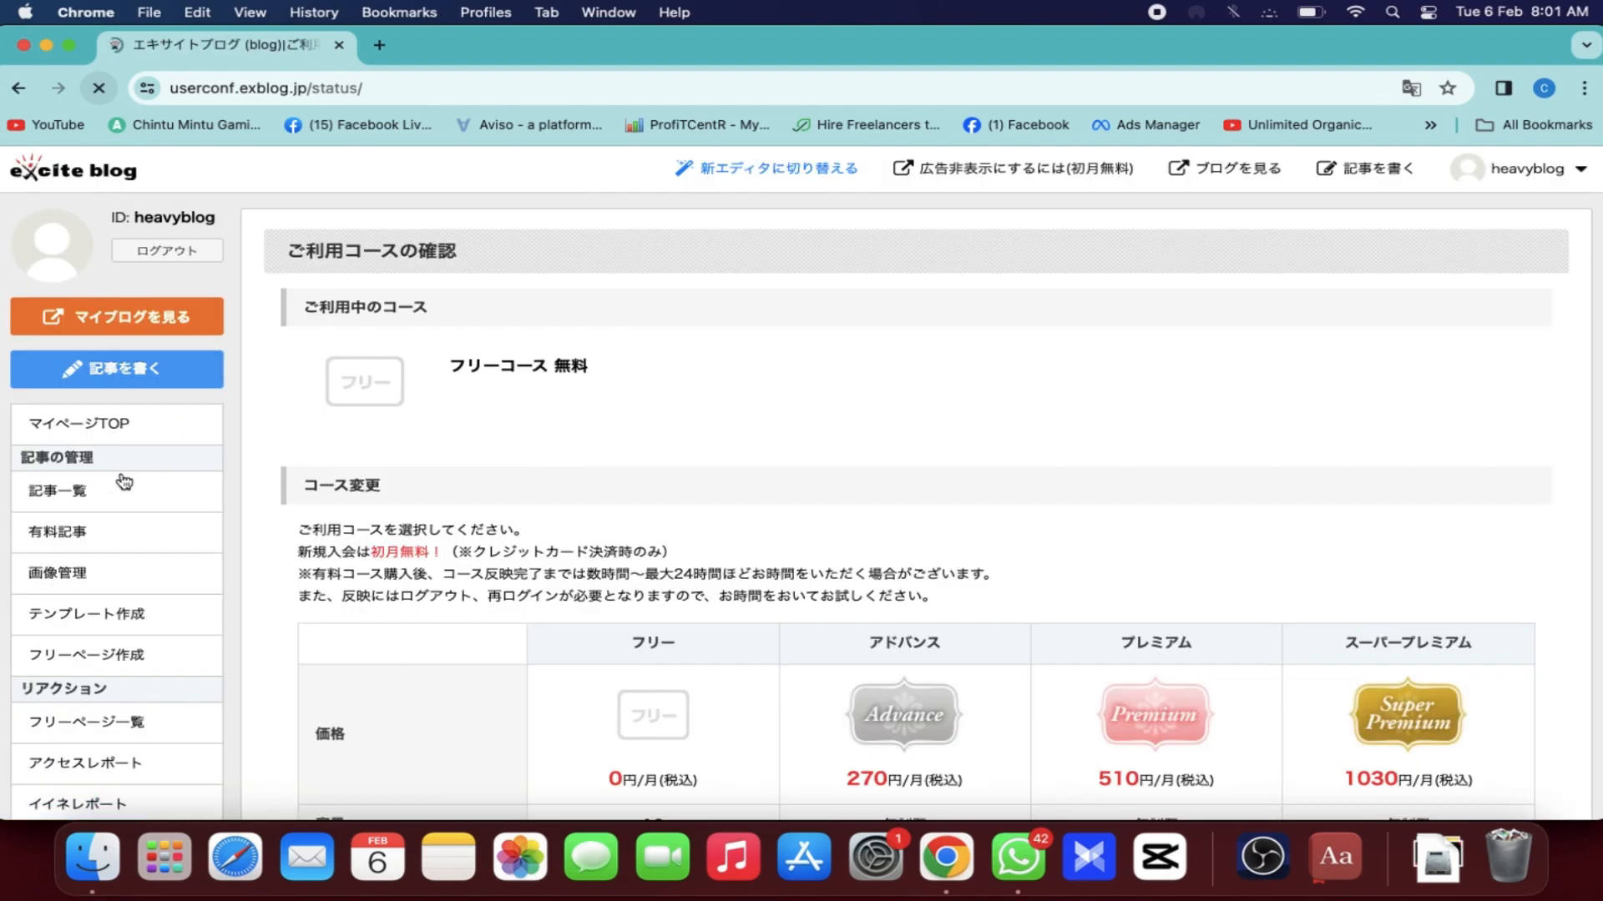
- Compare the monthly prices, advertisement display and other features of the free, advance, premium and super premium courses
{"action": "scroll", "coordinate": [819, 483], "scroll_direction": "down", "scroll_amount": 2}
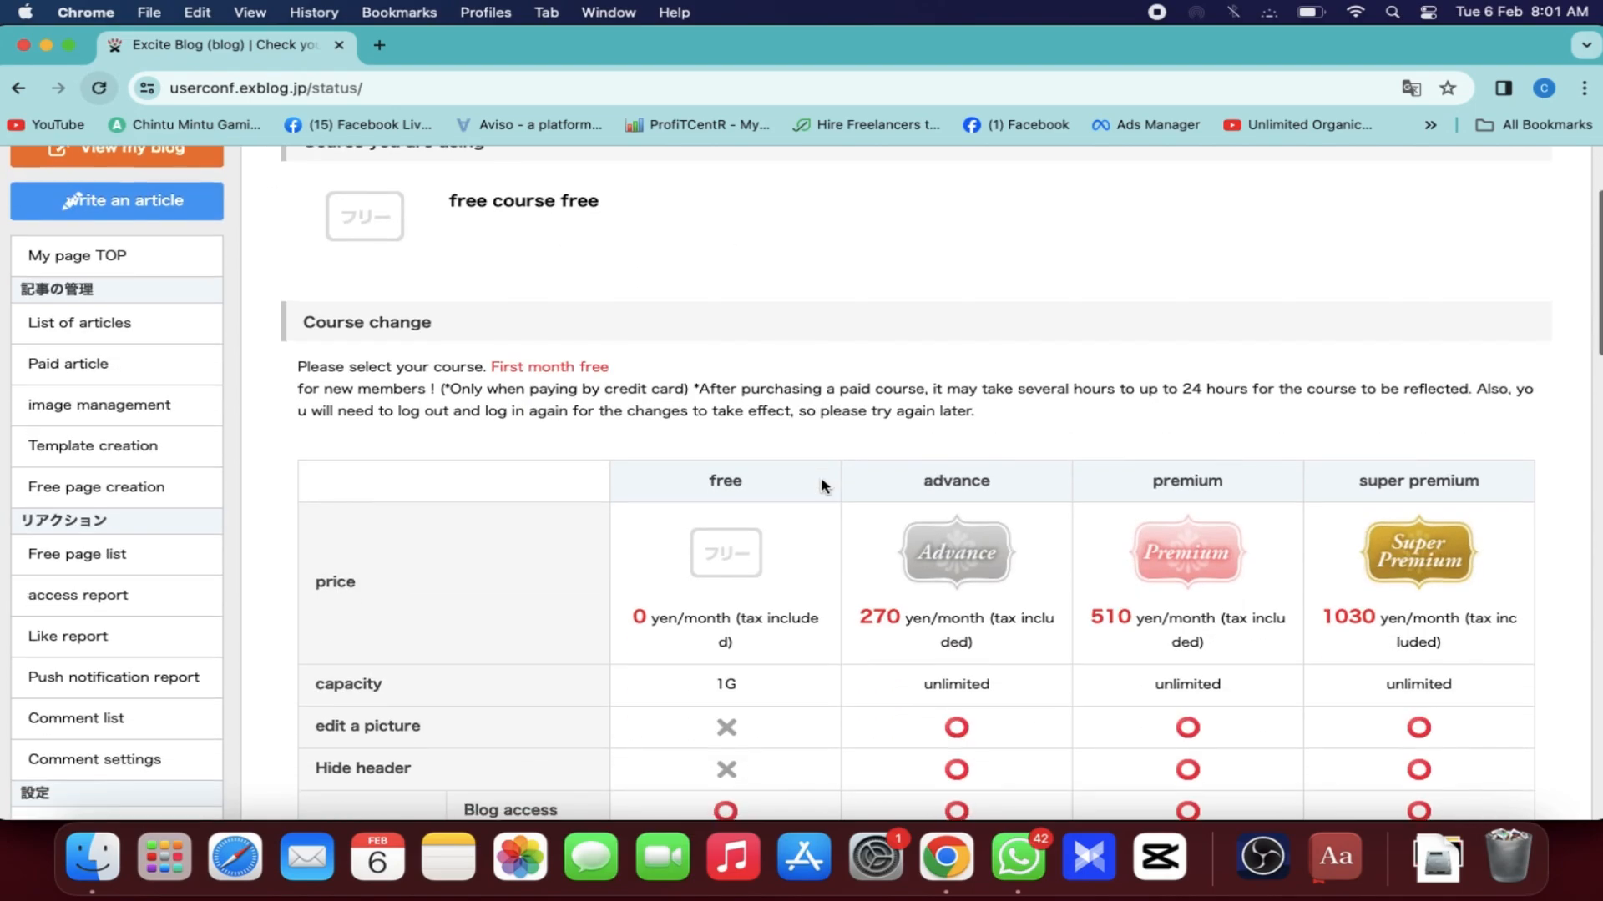
{"action": "scroll", "coordinate": [819, 482], "scroll_direction": "down", "scroll_amount": 3}
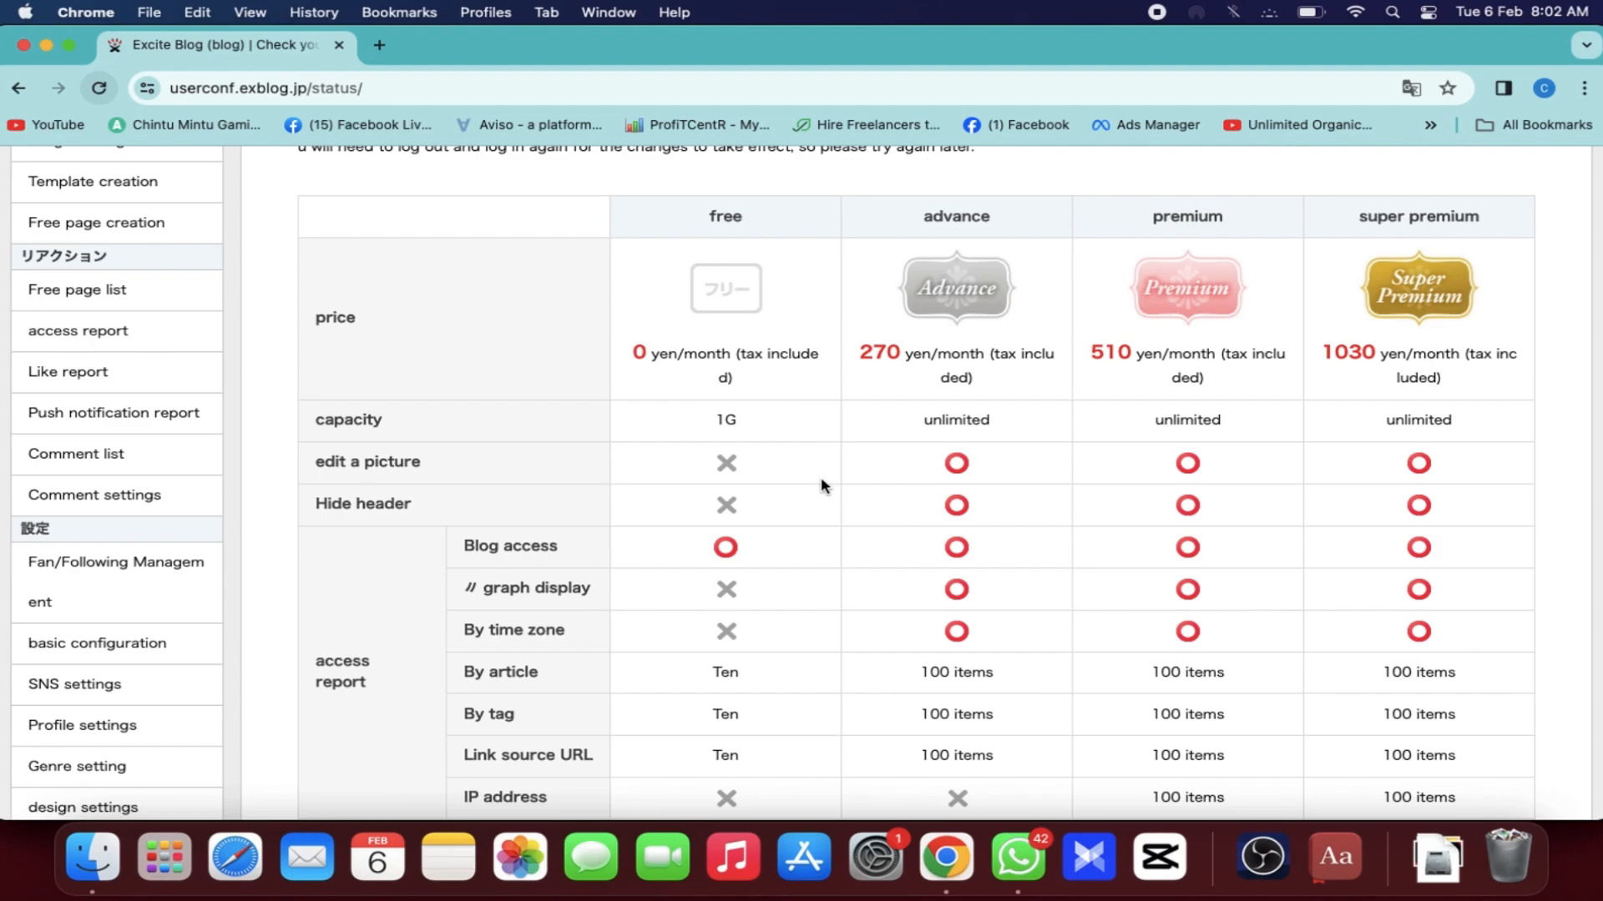
{"action": "scroll", "coordinate": [820, 480], "scroll_direction": "down", "scroll_amount": 3}
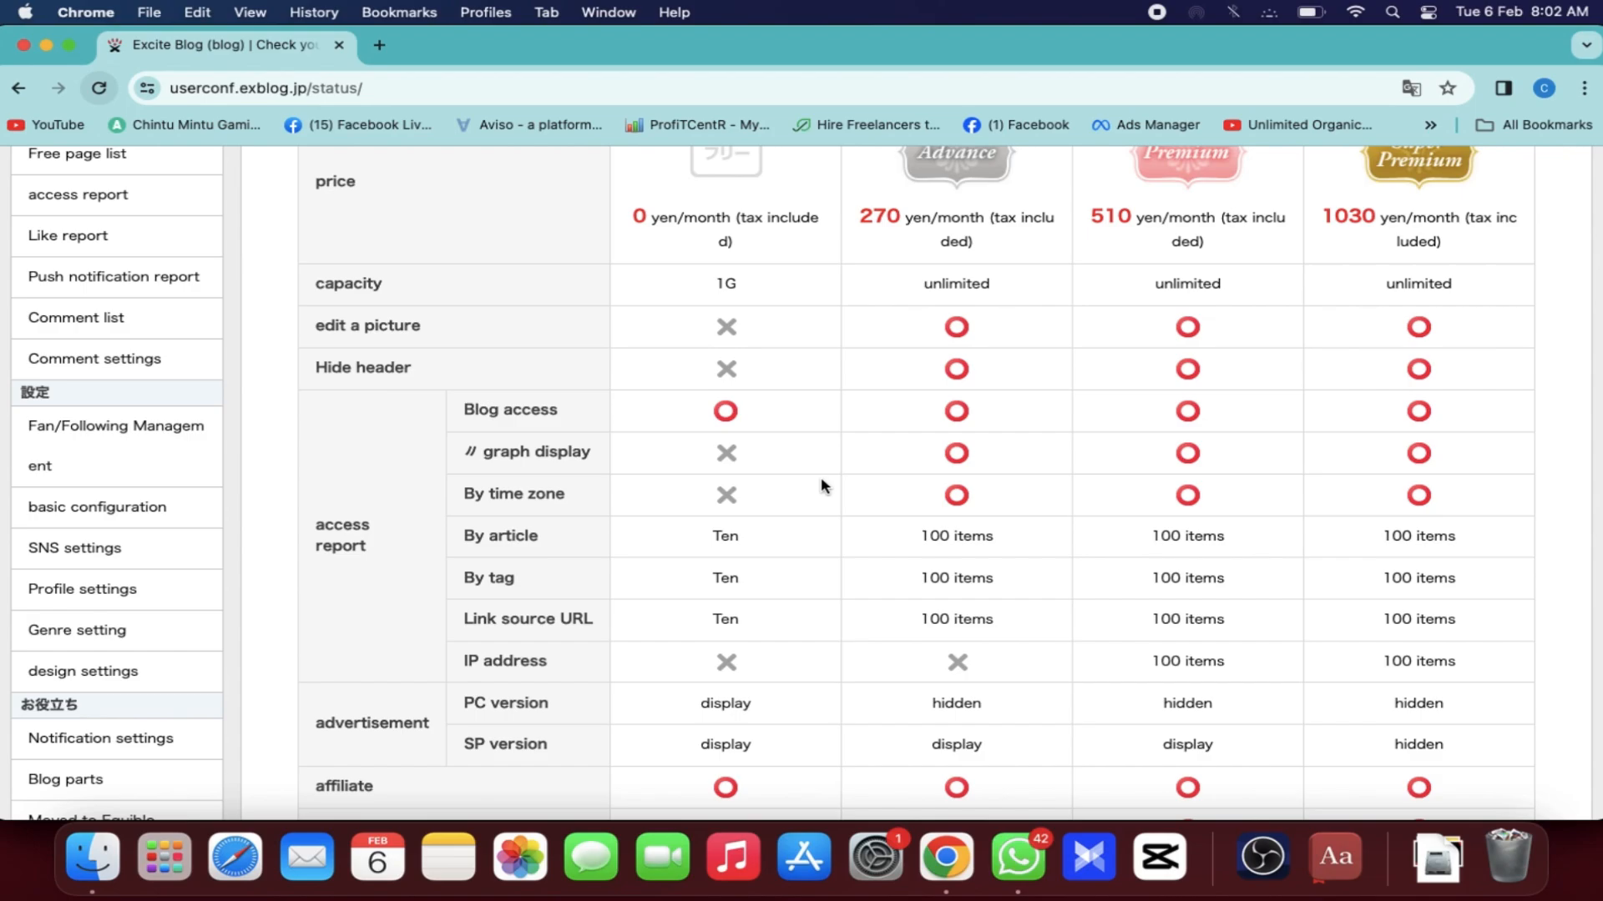
{"action": "scroll", "coordinate": [819, 485], "scroll_direction": "down", "scroll_amount": 2}
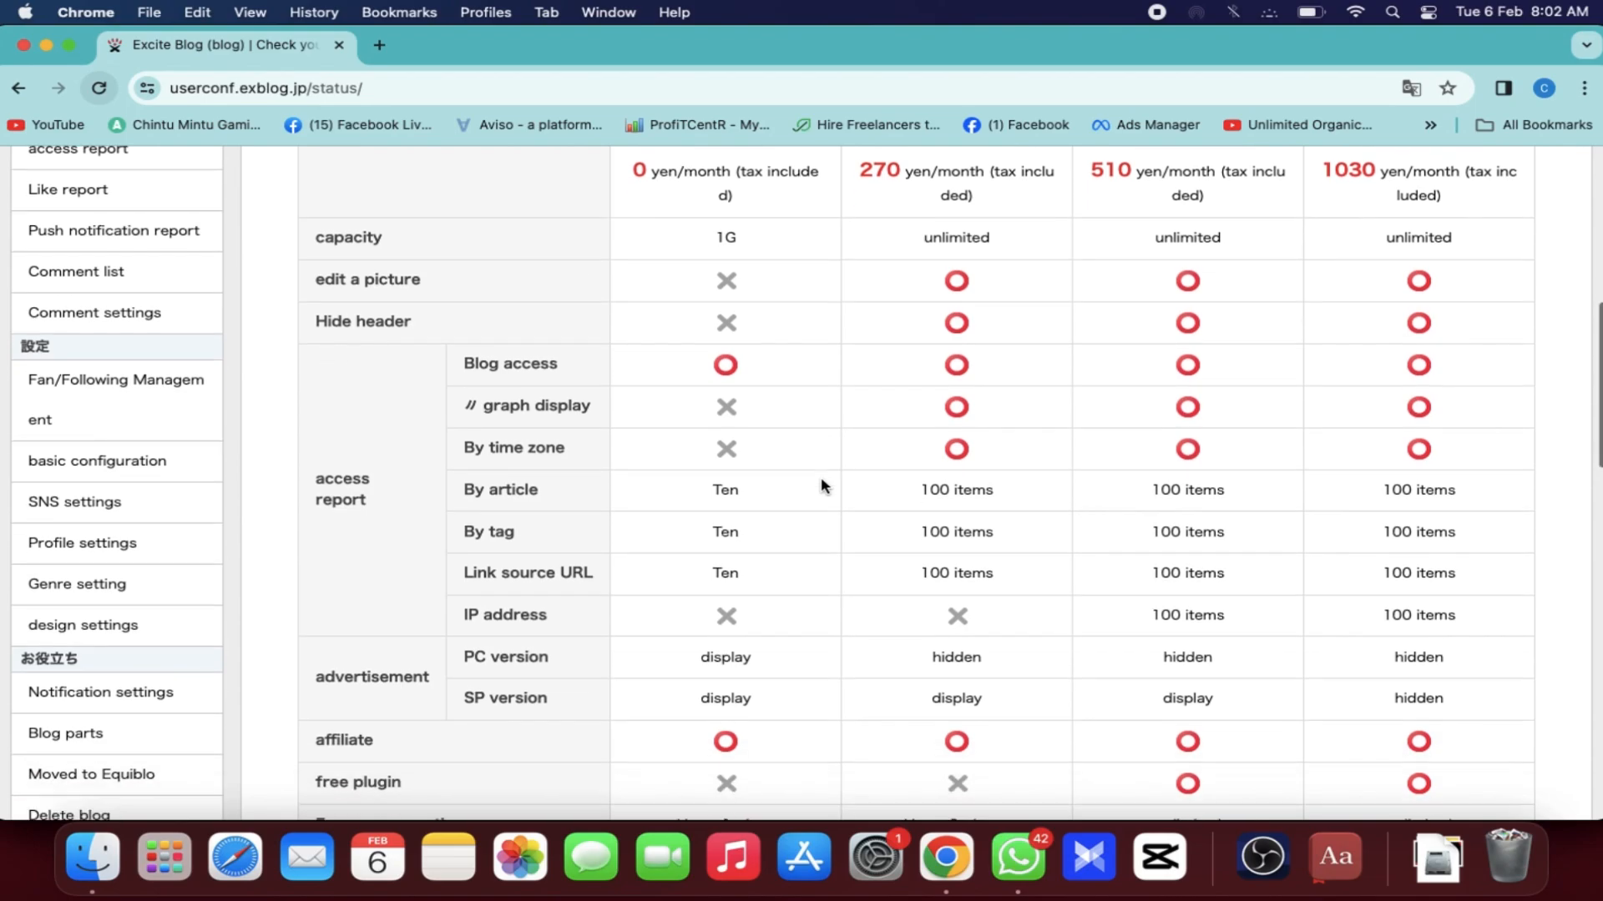
{"action": "scroll", "coordinate": [819, 484], "scroll_direction": "up", "scroll_amount": 3}
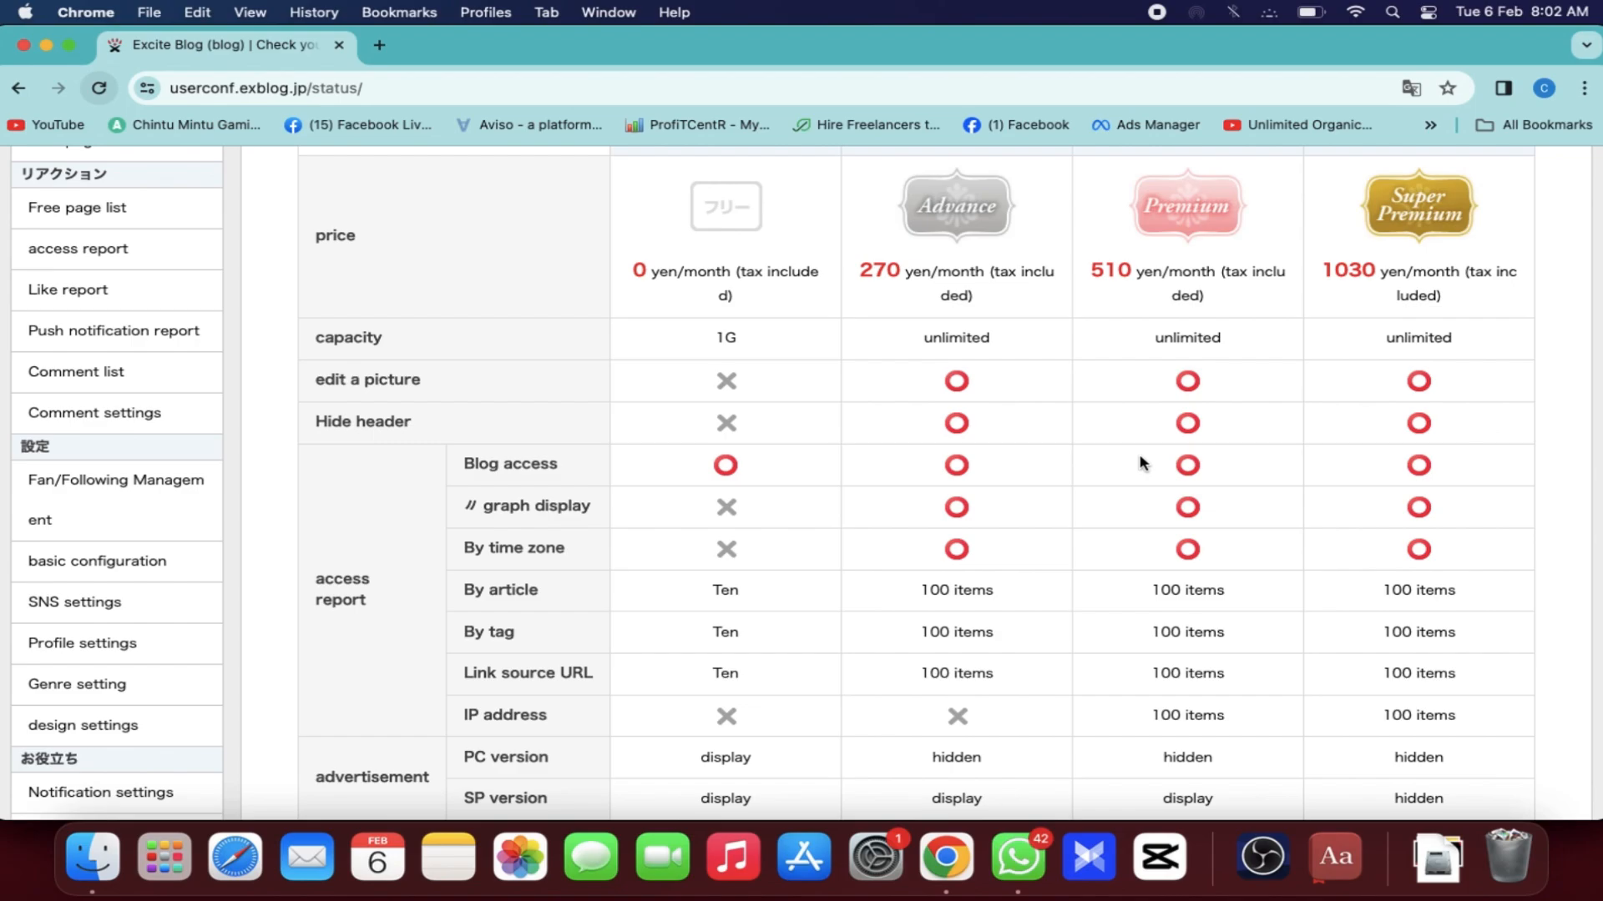
{"action": "scroll", "coordinate": [1142, 463], "scroll_direction": "down", "scroll_amount": 3}
{"action": "scroll", "coordinate": [1142, 463], "scroll_direction": "up", "scroll_amount": 2}
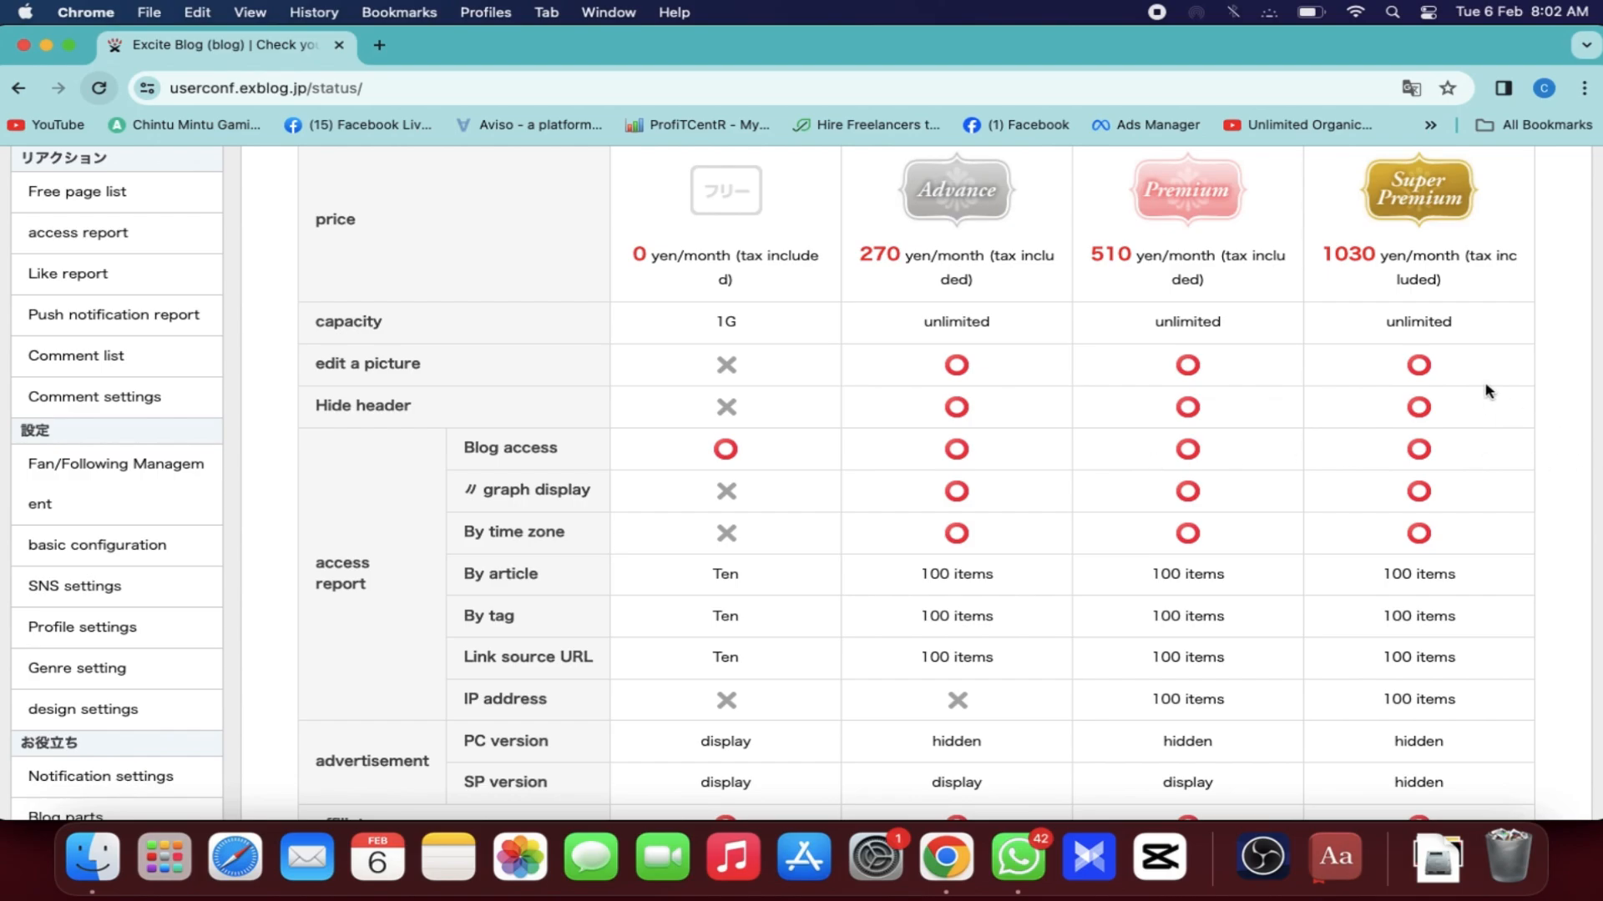
{"action": "triple_click", "coordinate": [1326, 257]}
{"action": "left_click", "coordinate": [1352, 293]}
{"action": "scroll", "coordinate": [1352, 294], "scroll_direction": "down", "scroll_amount": 5}
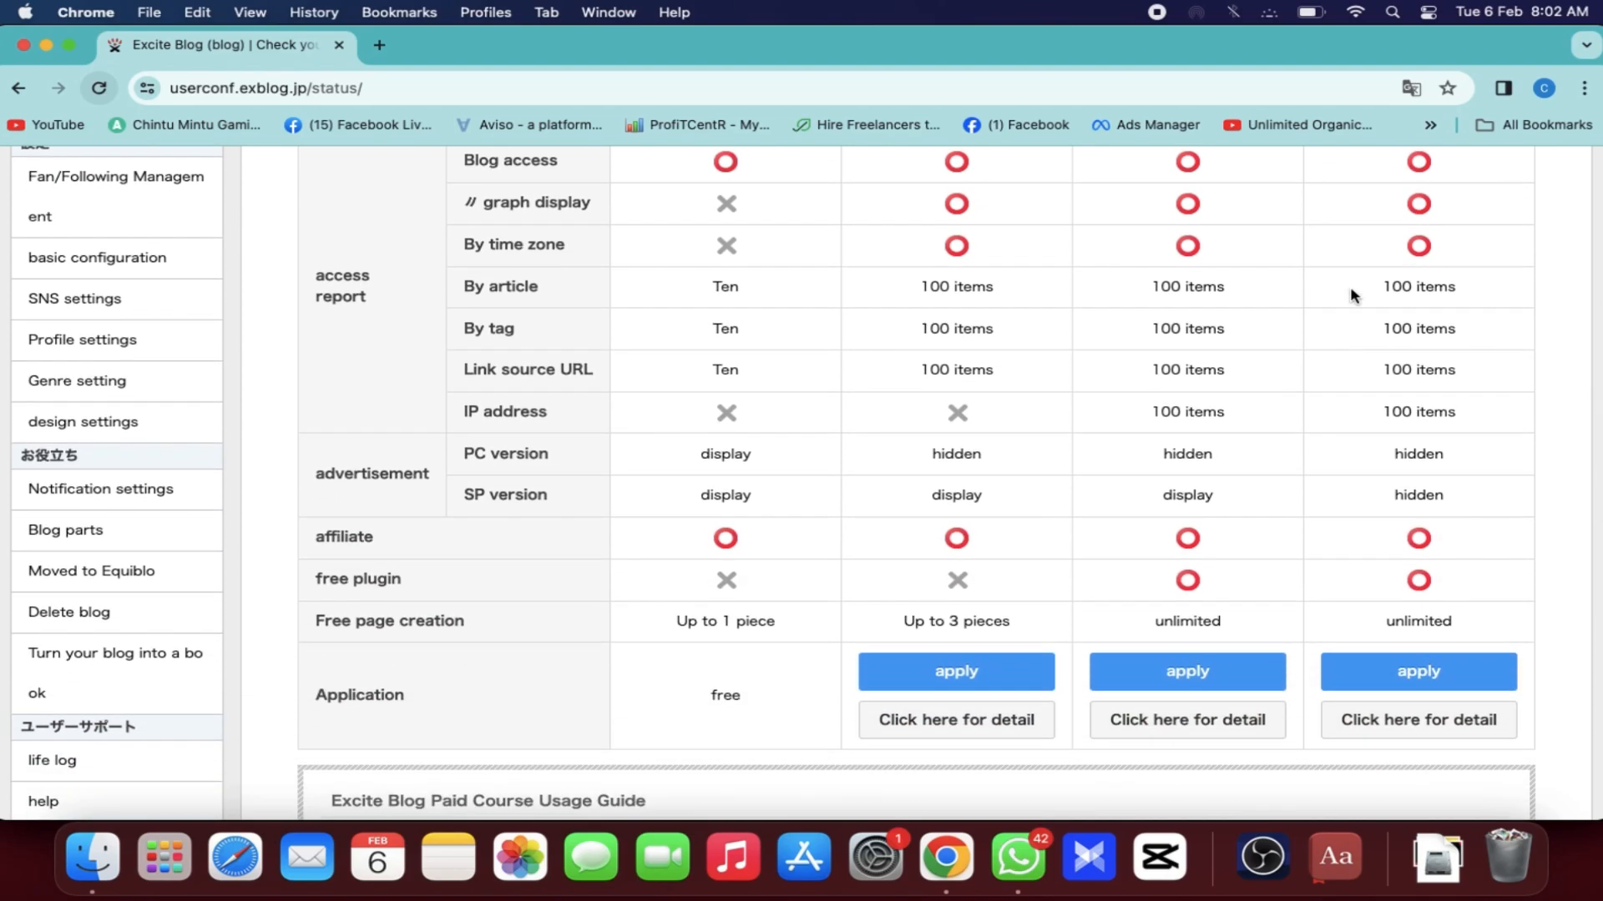
- Apply for the super premium course with the fixed monthly fee and proceed to the credit card payment form
{"action": "left_click", "coordinate": [1371, 685]}
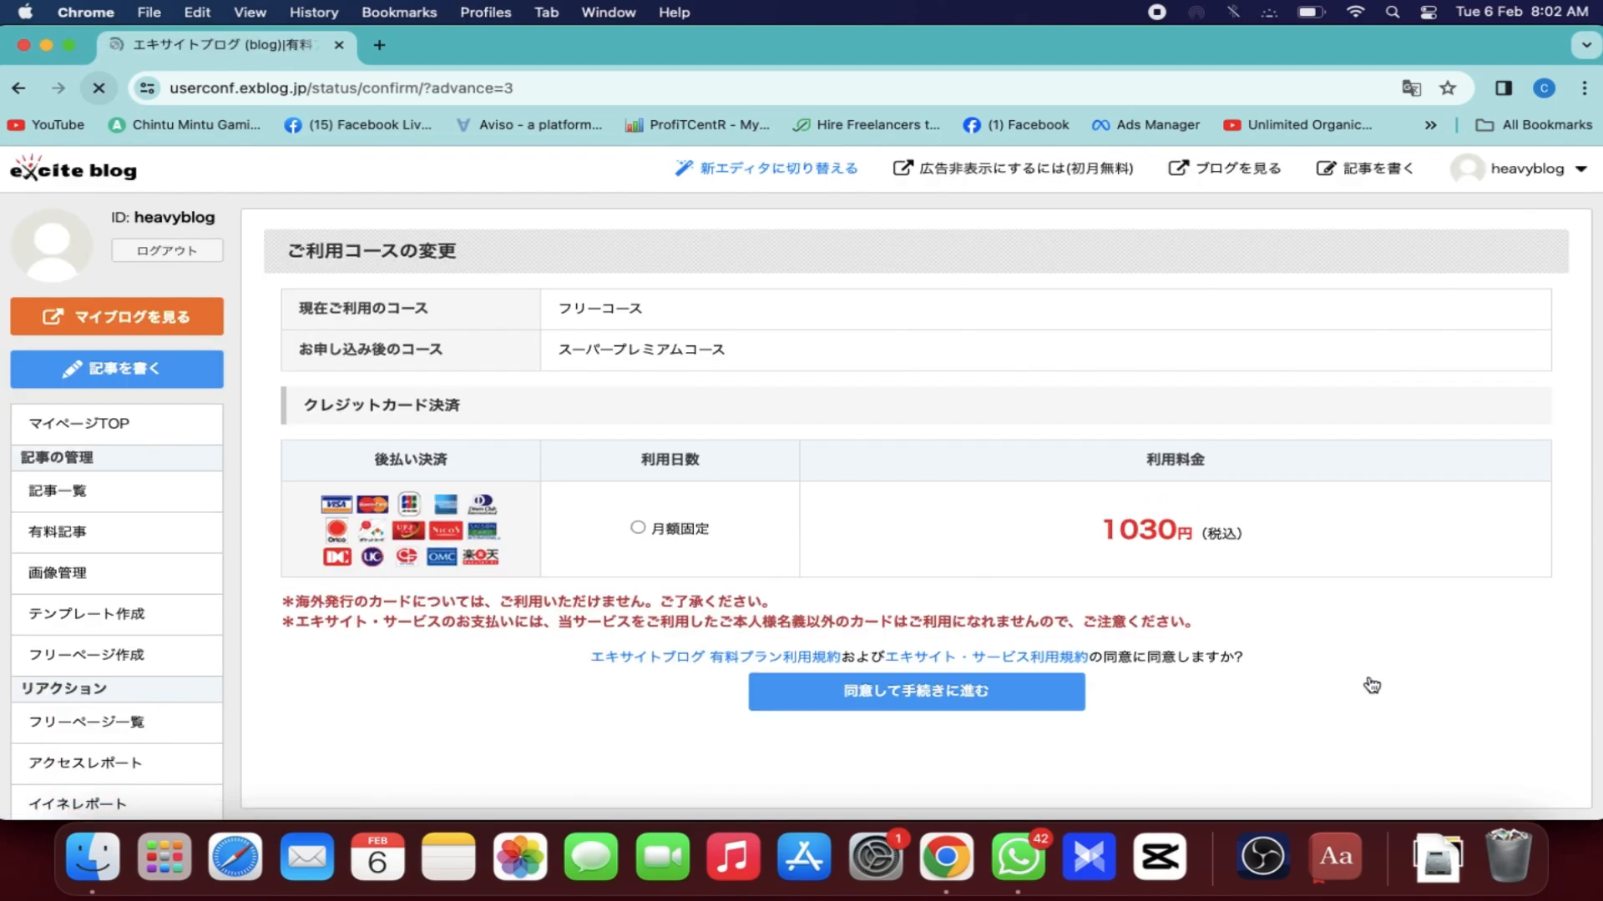
{"action": "left_click", "coordinate": [597, 553]}
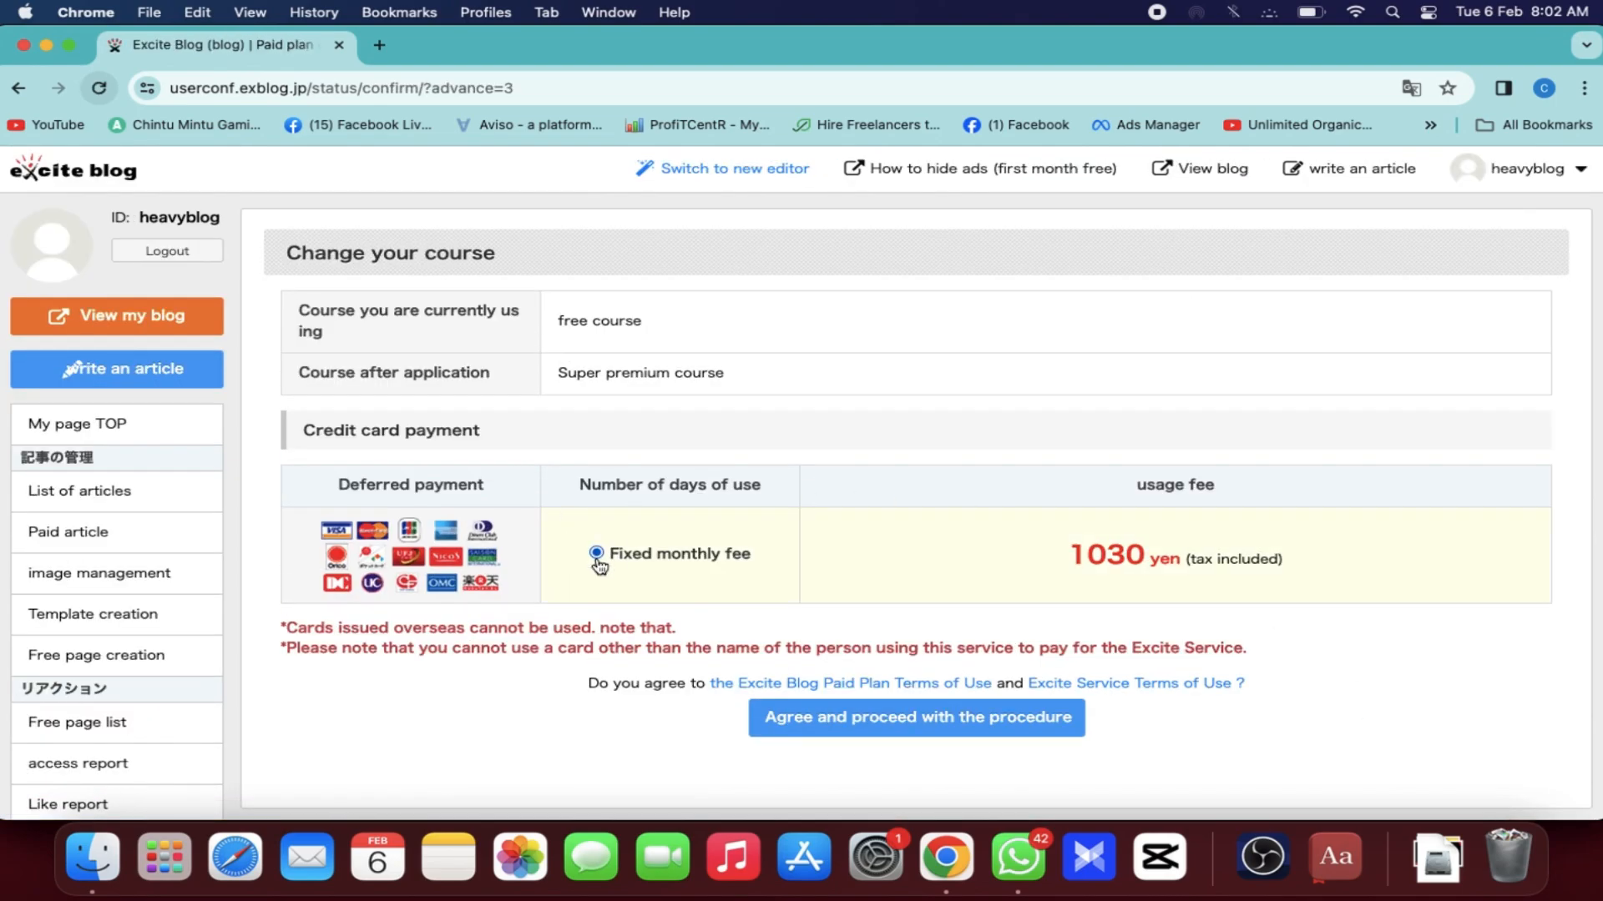
{"action": "left_click", "coordinate": [952, 733]}
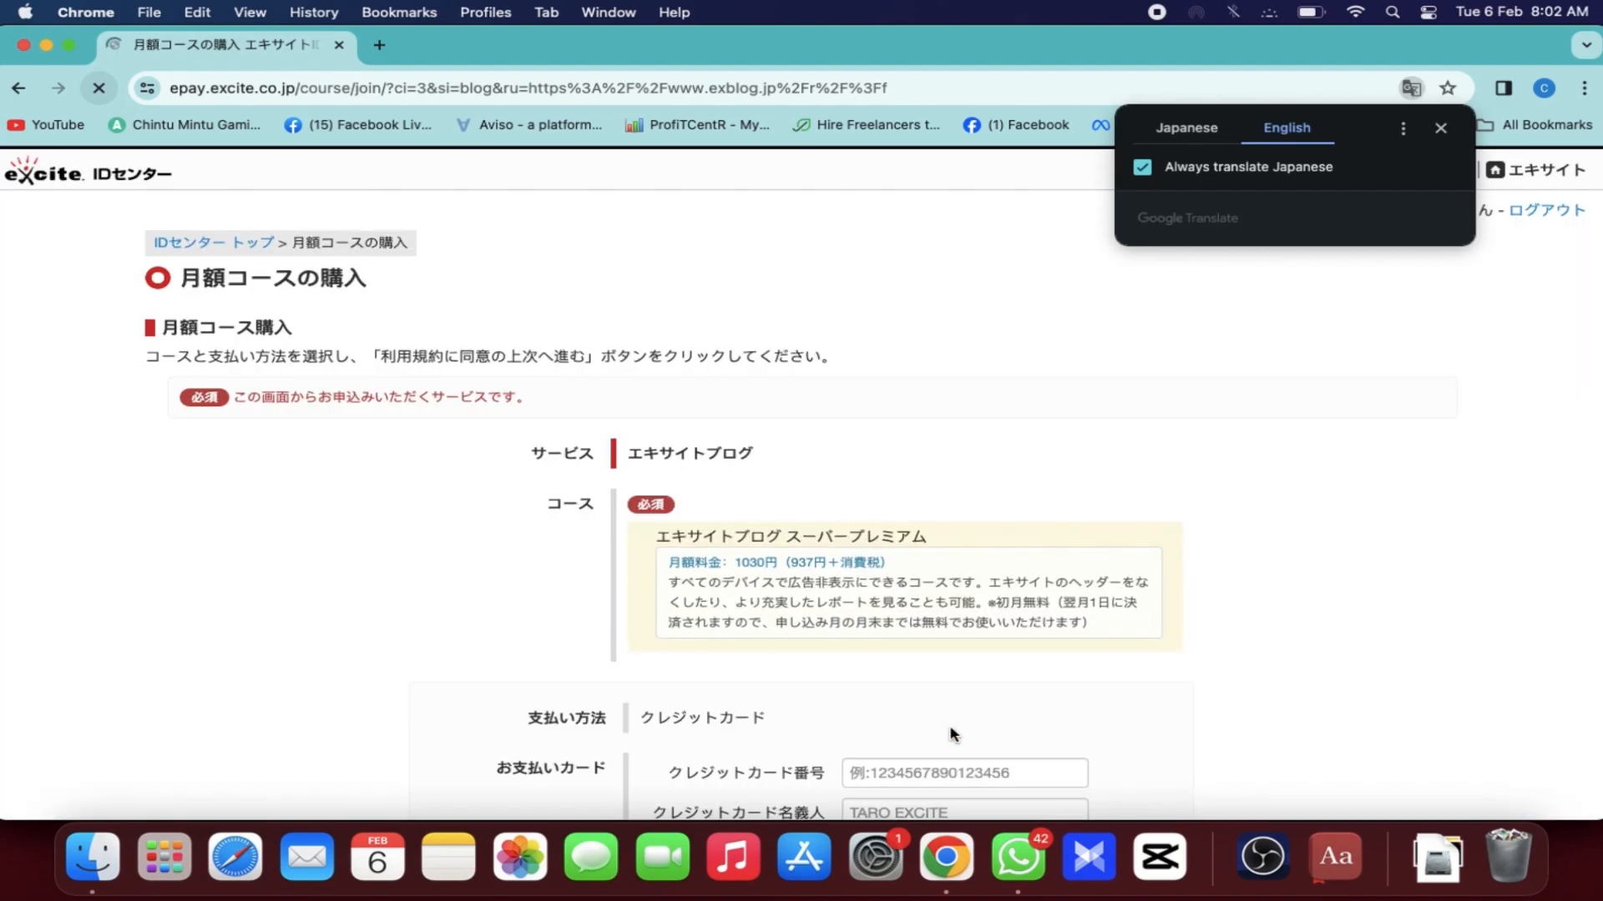
{"action": "left_click", "coordinate": [1444, 125]}
{"action": "scroll", "coordinate": [1313, 367], "scroll_direction": "down", "scroll_amount": 5}
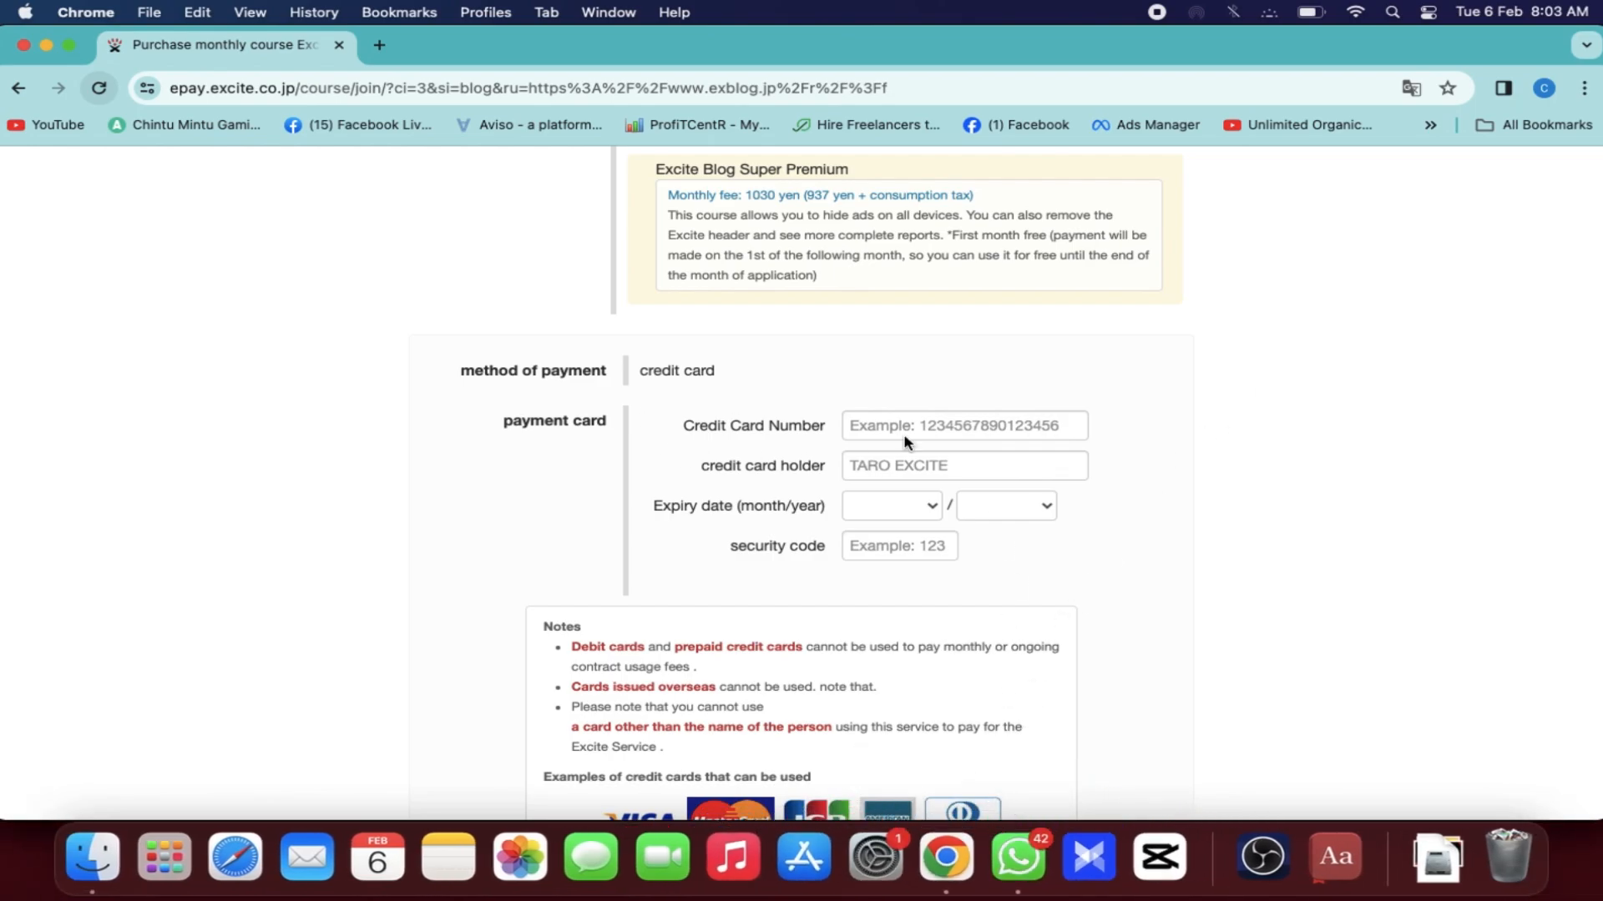
- Switch to the Ad Manager Chrome profile and check the current course of its Excite blog on the course confirmation page
{"action": "right_click", "coordinate": [925, 860]}
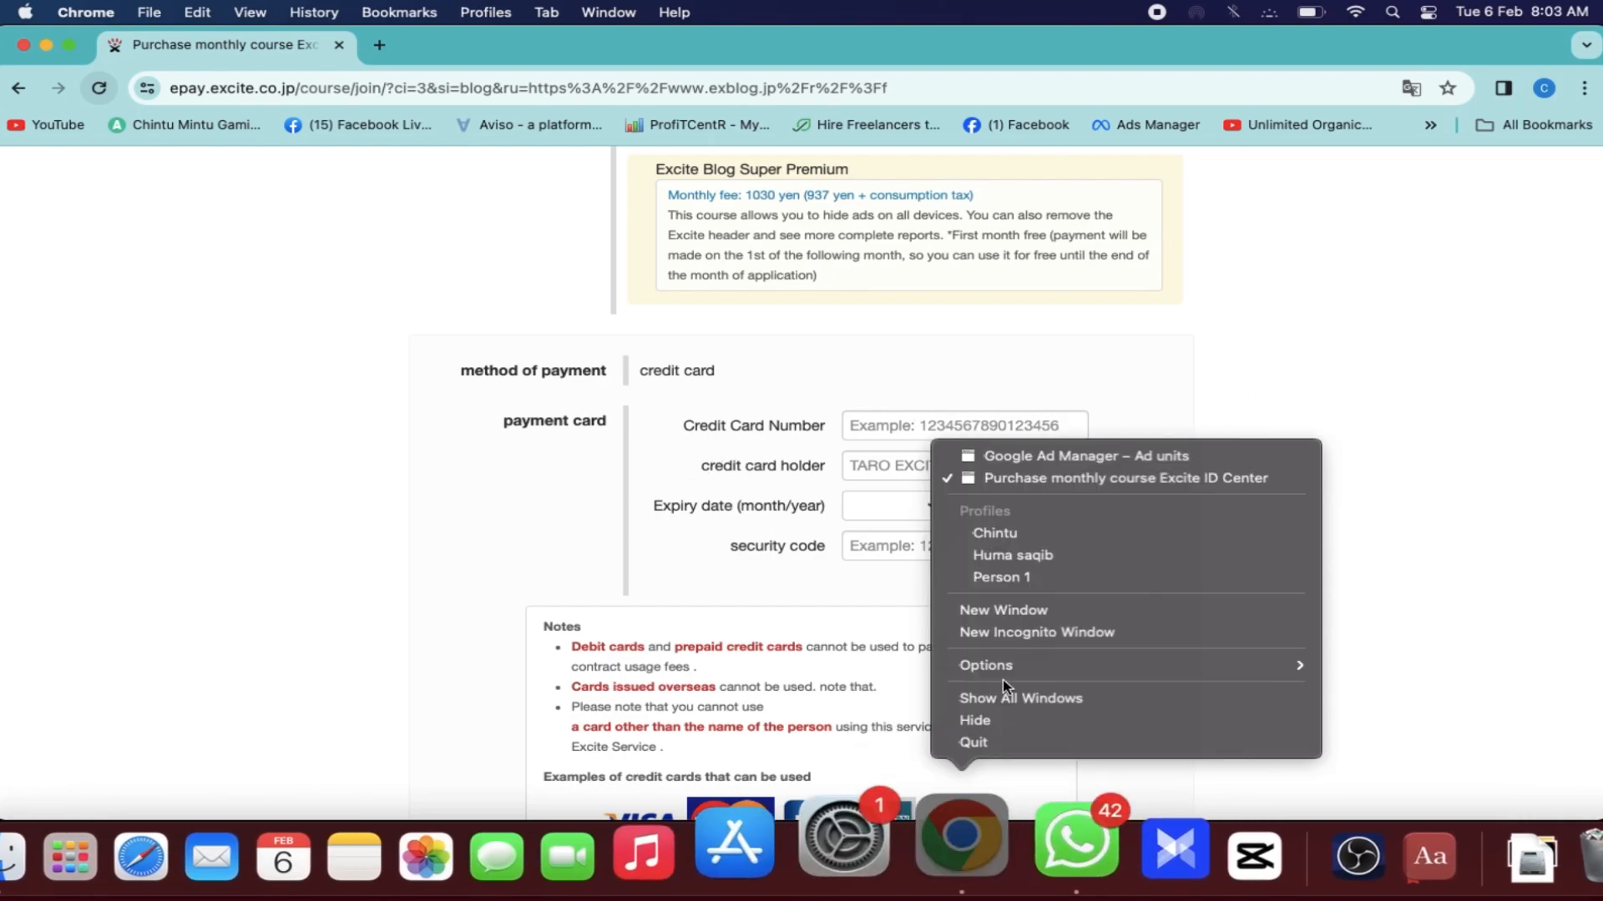
{"action": "left_click", "coordinate": [1056, 456]}
{"action": "left_click", "coordinate": [239, 47]}
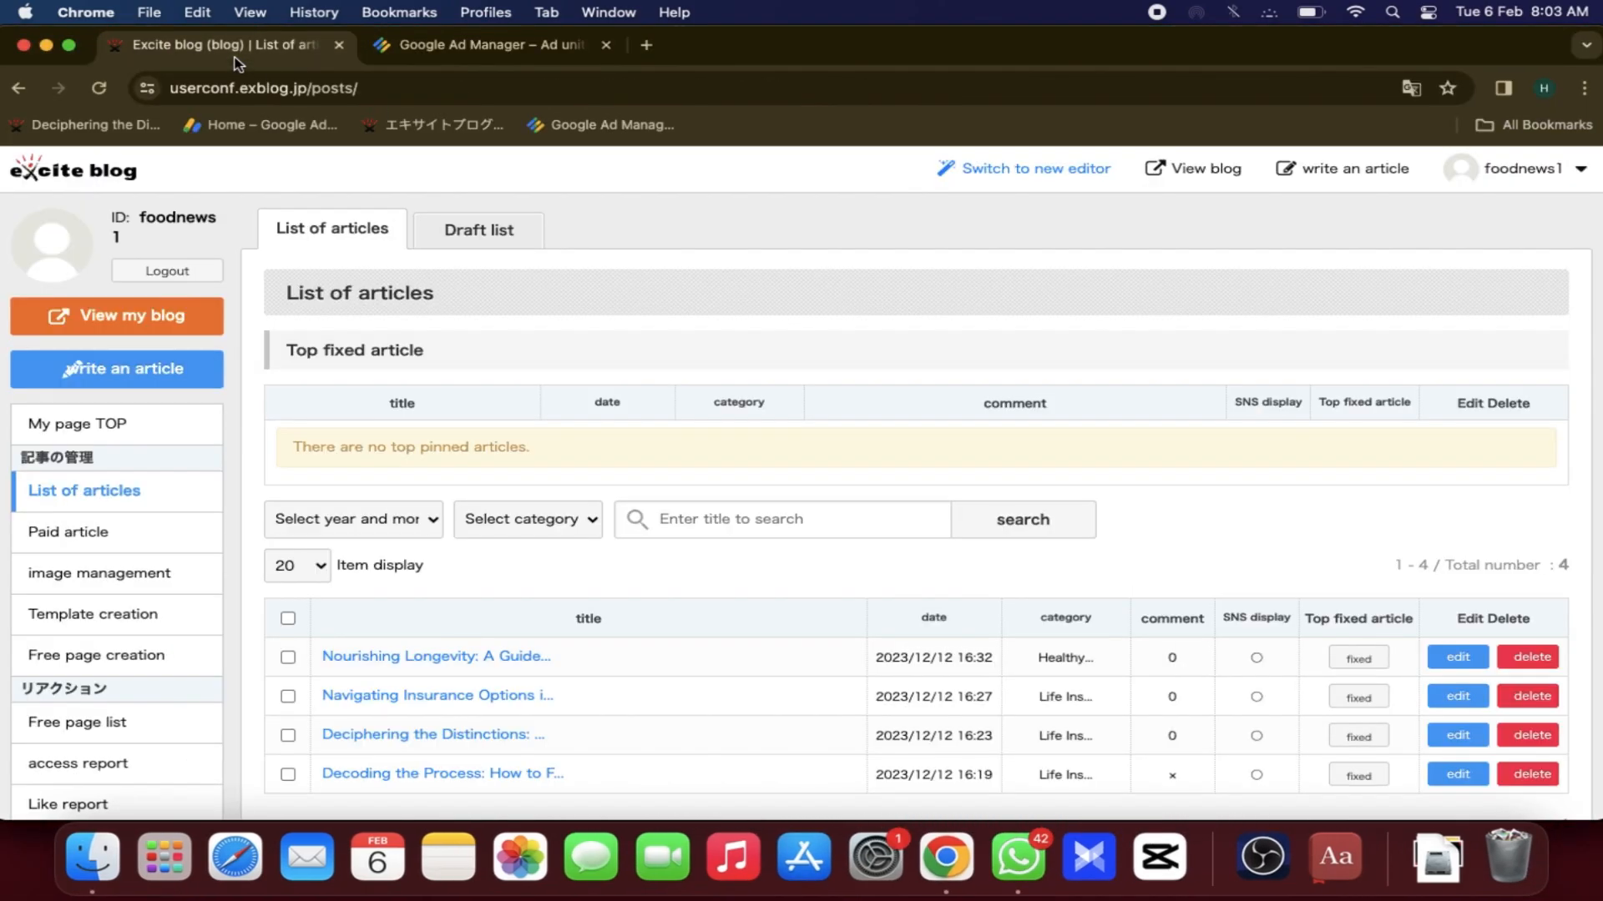
{"action": "scroll", "coordinate": [235, 380], "scroll_direction": "down", "scroll_amount": 15}
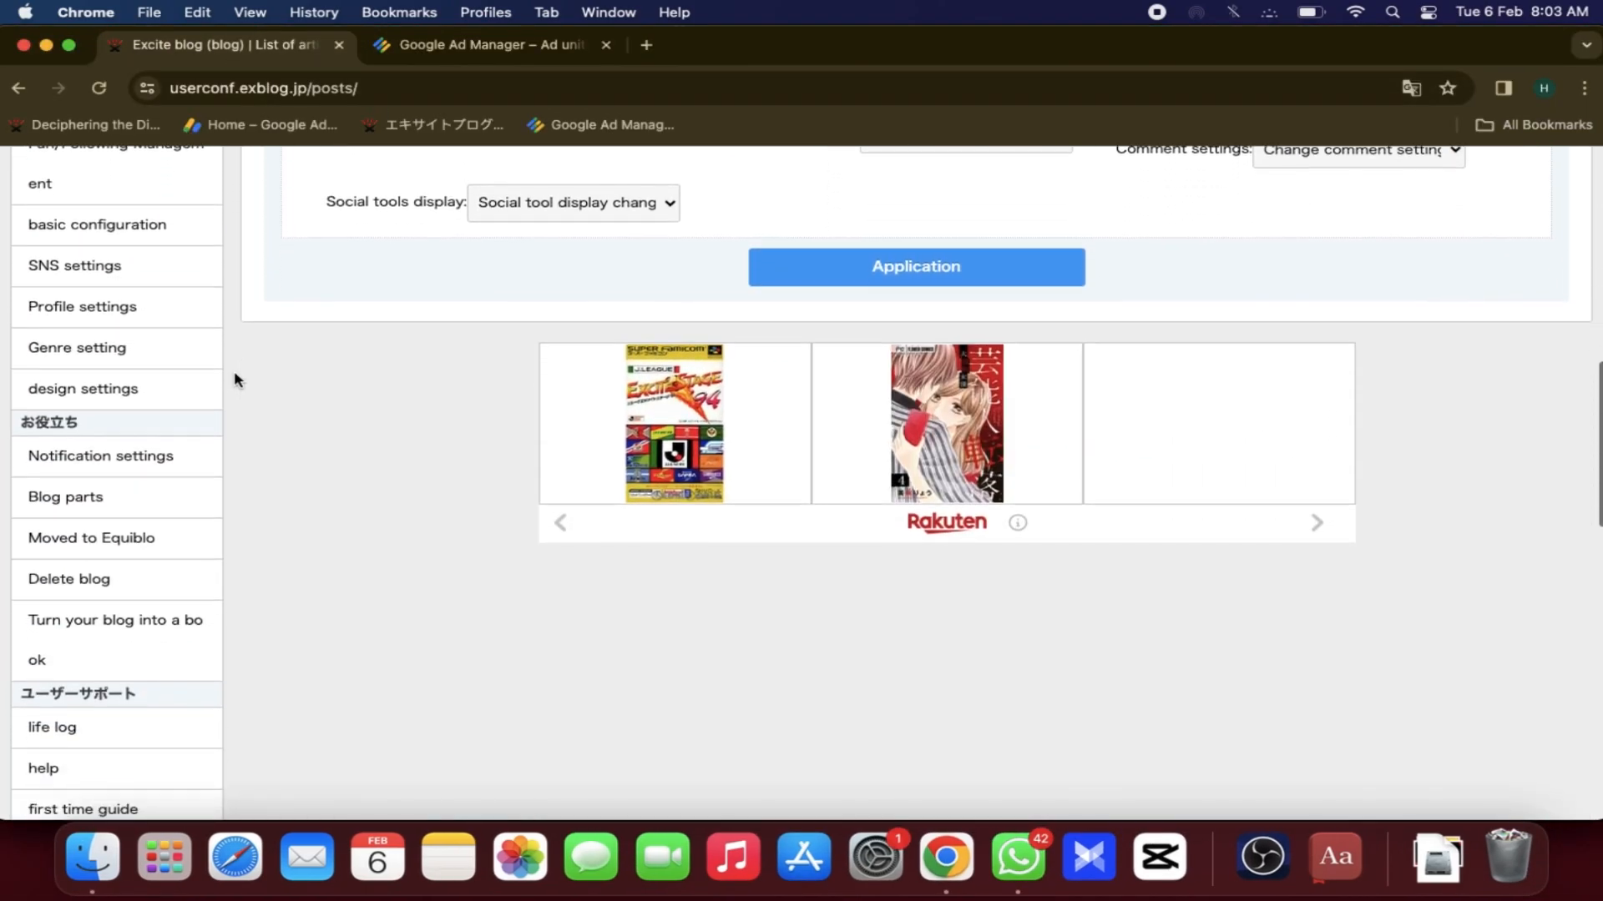
{"action": "scroll", "coordinate": [235, 380], "scroll_direction": "down", "scroll_amount": 3}
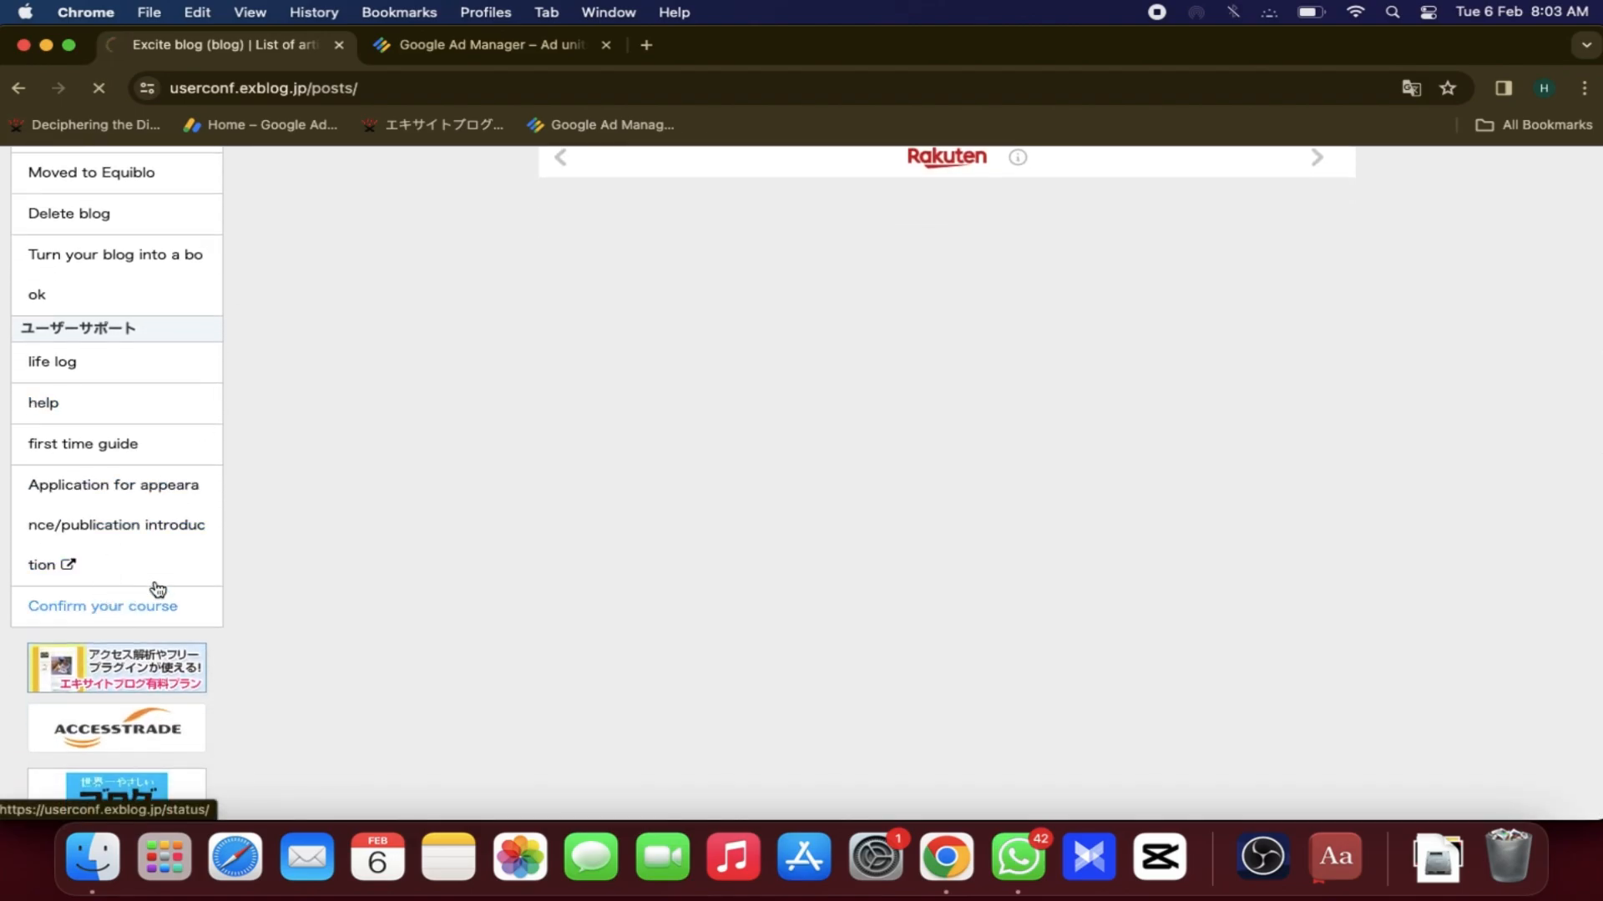
{"action": "left_click", "coordinate": [154, 593]}
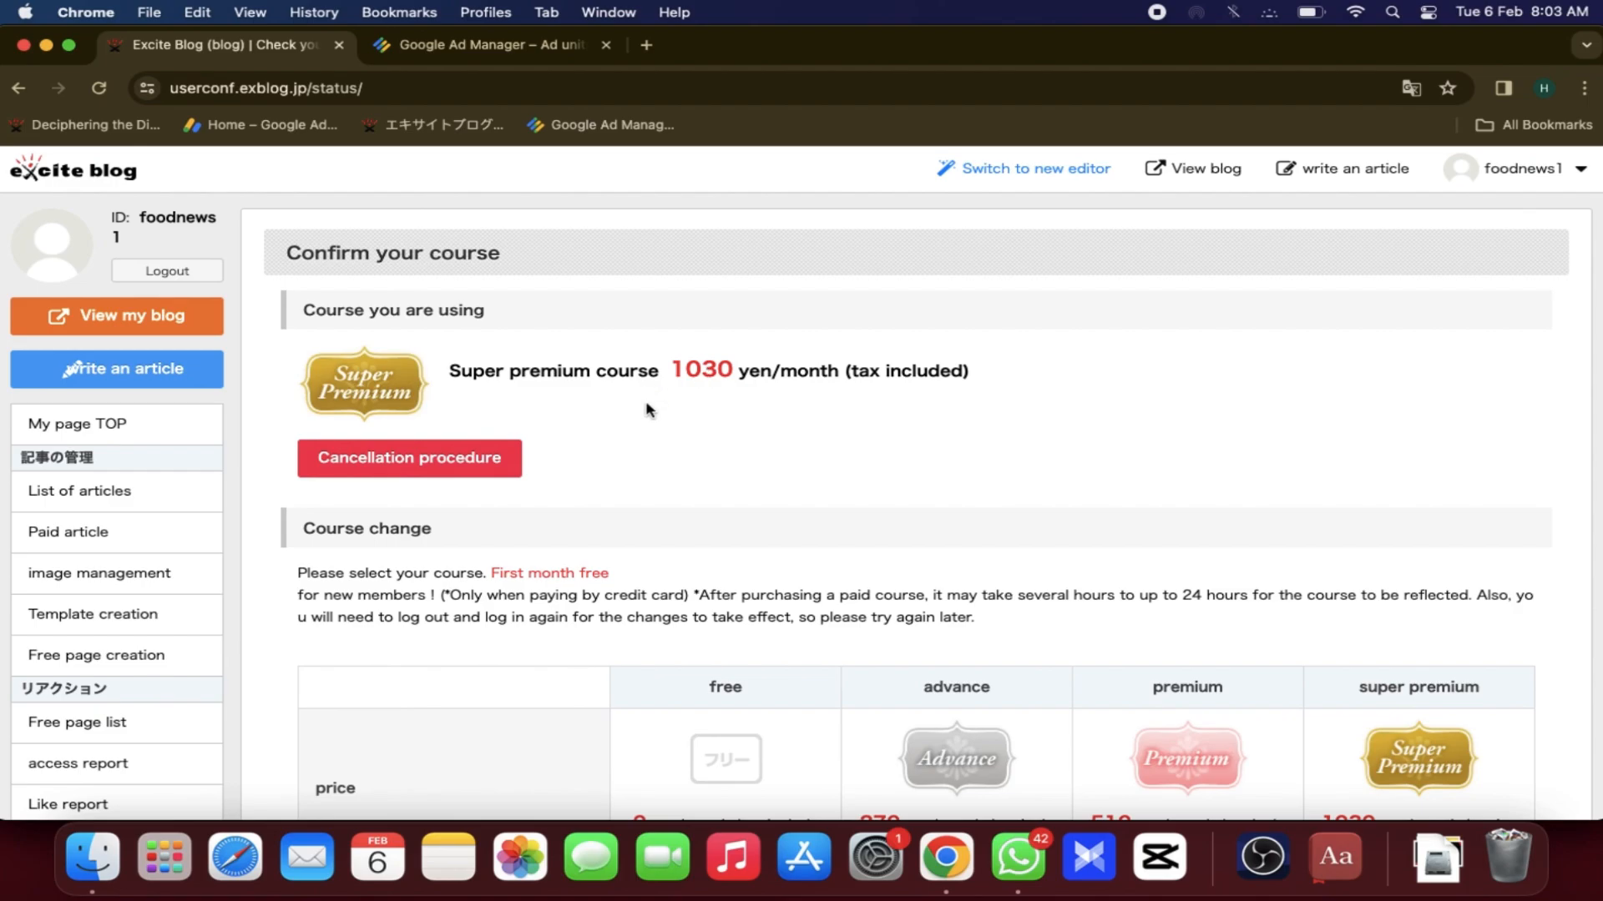
- Open the article "Nourishing Longevity: A Guide to Healthy Eating for Seniors in Japan" from the article list in HTML editing
{"action": "left_click", "coordinate": [95, 489]}
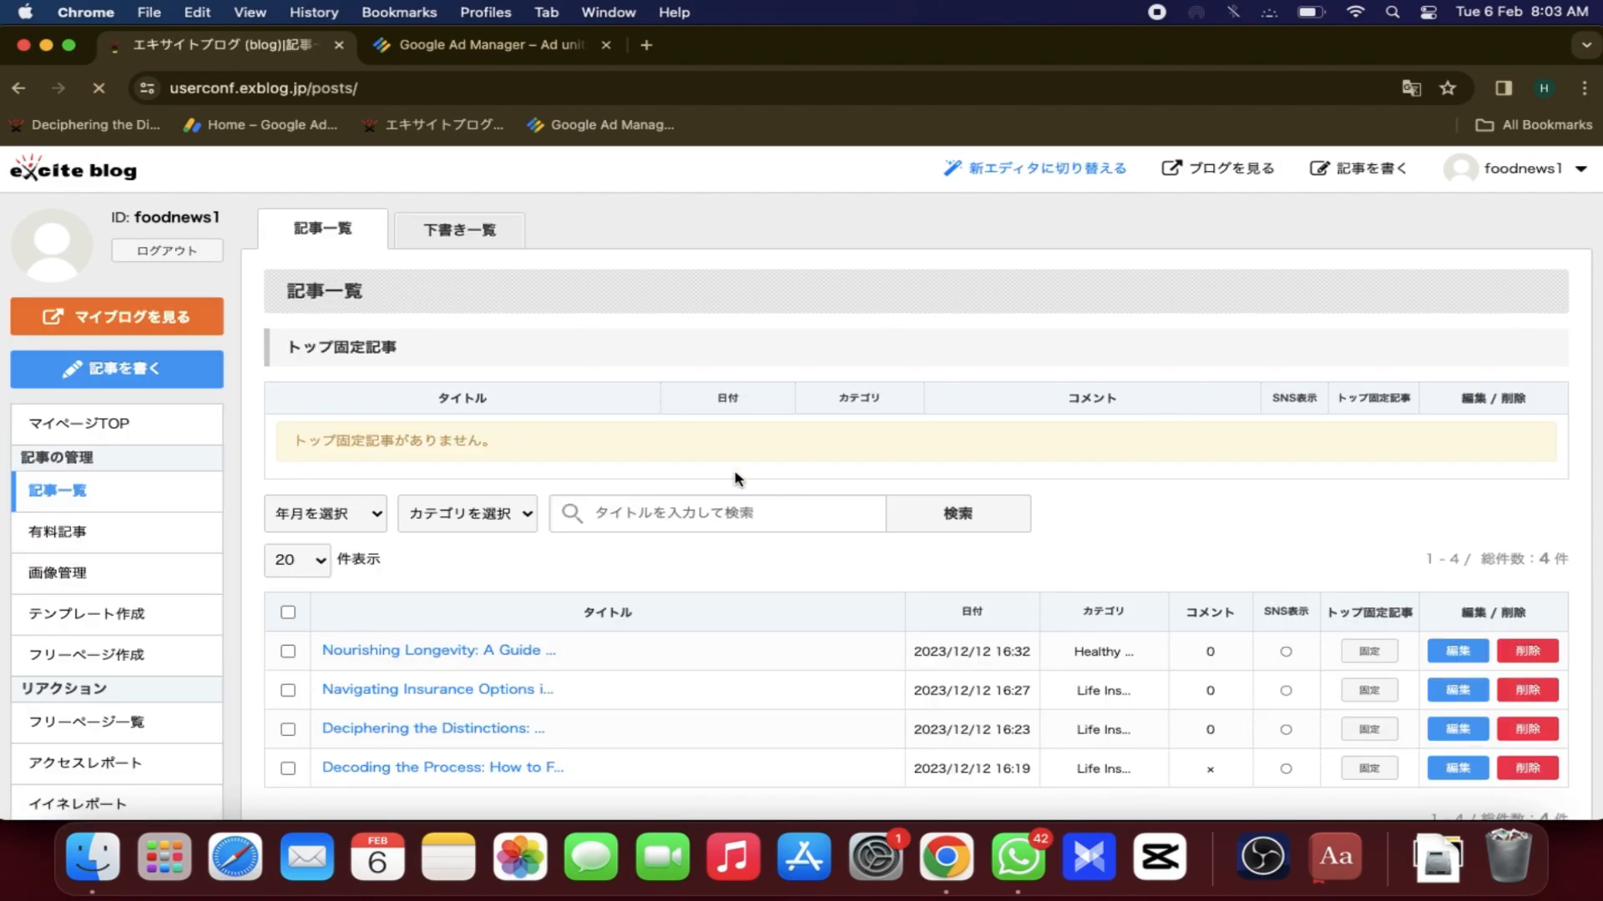
{"action": "scroll", "coordinate": [1128, 558], "scroll_direction": "down", "scroll_amount": 2}
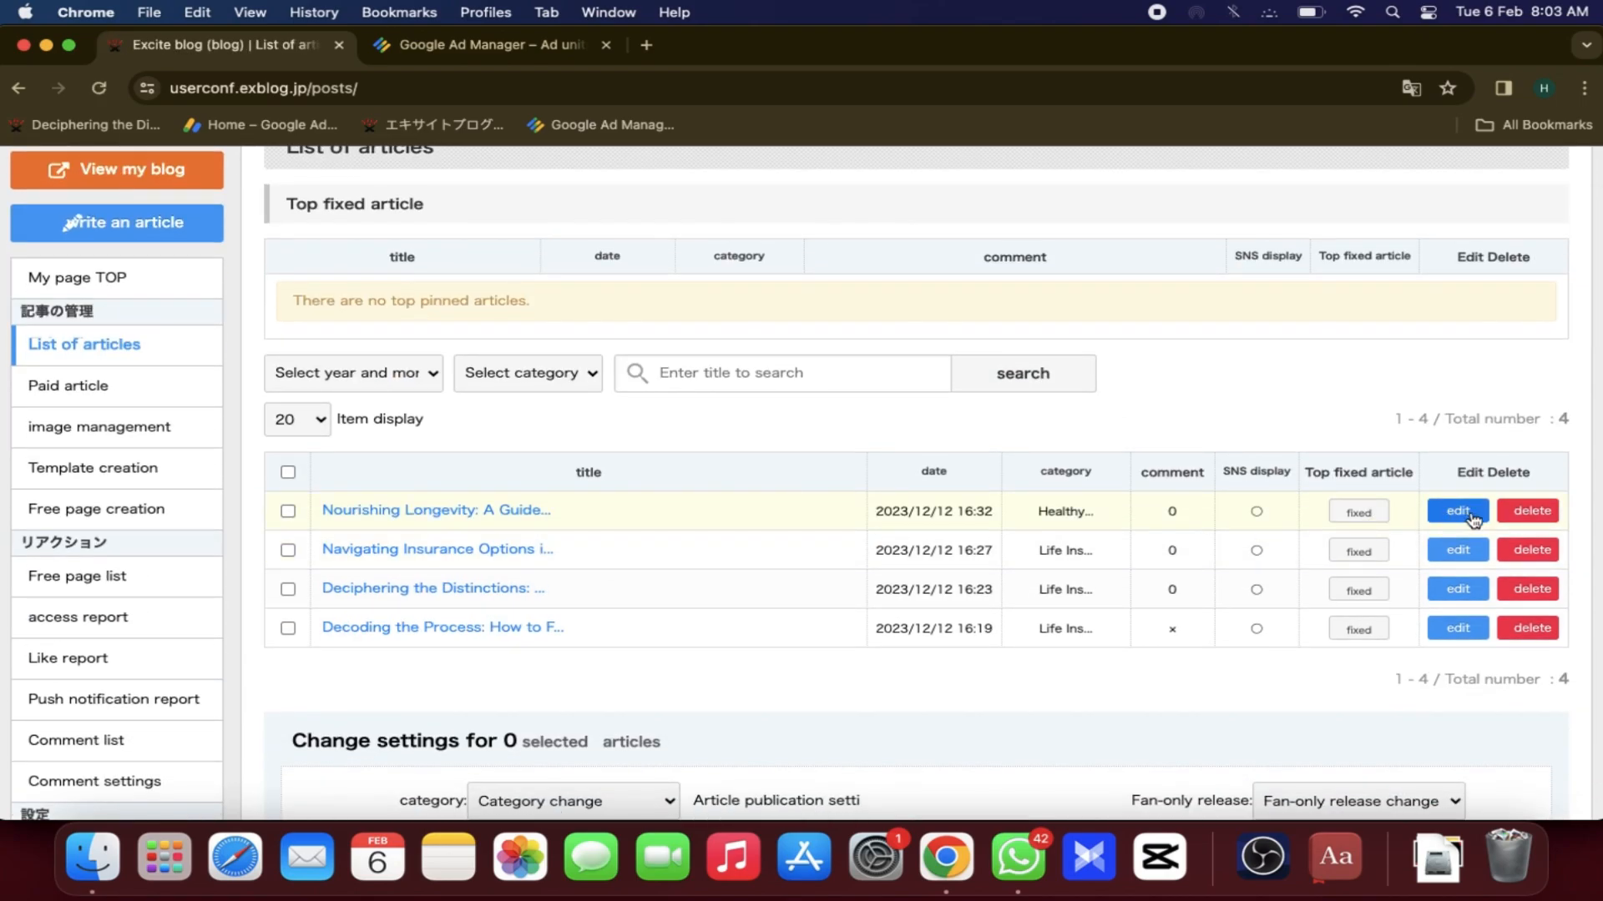
{"action": "left_click", "coordinate": [1472, 515]}
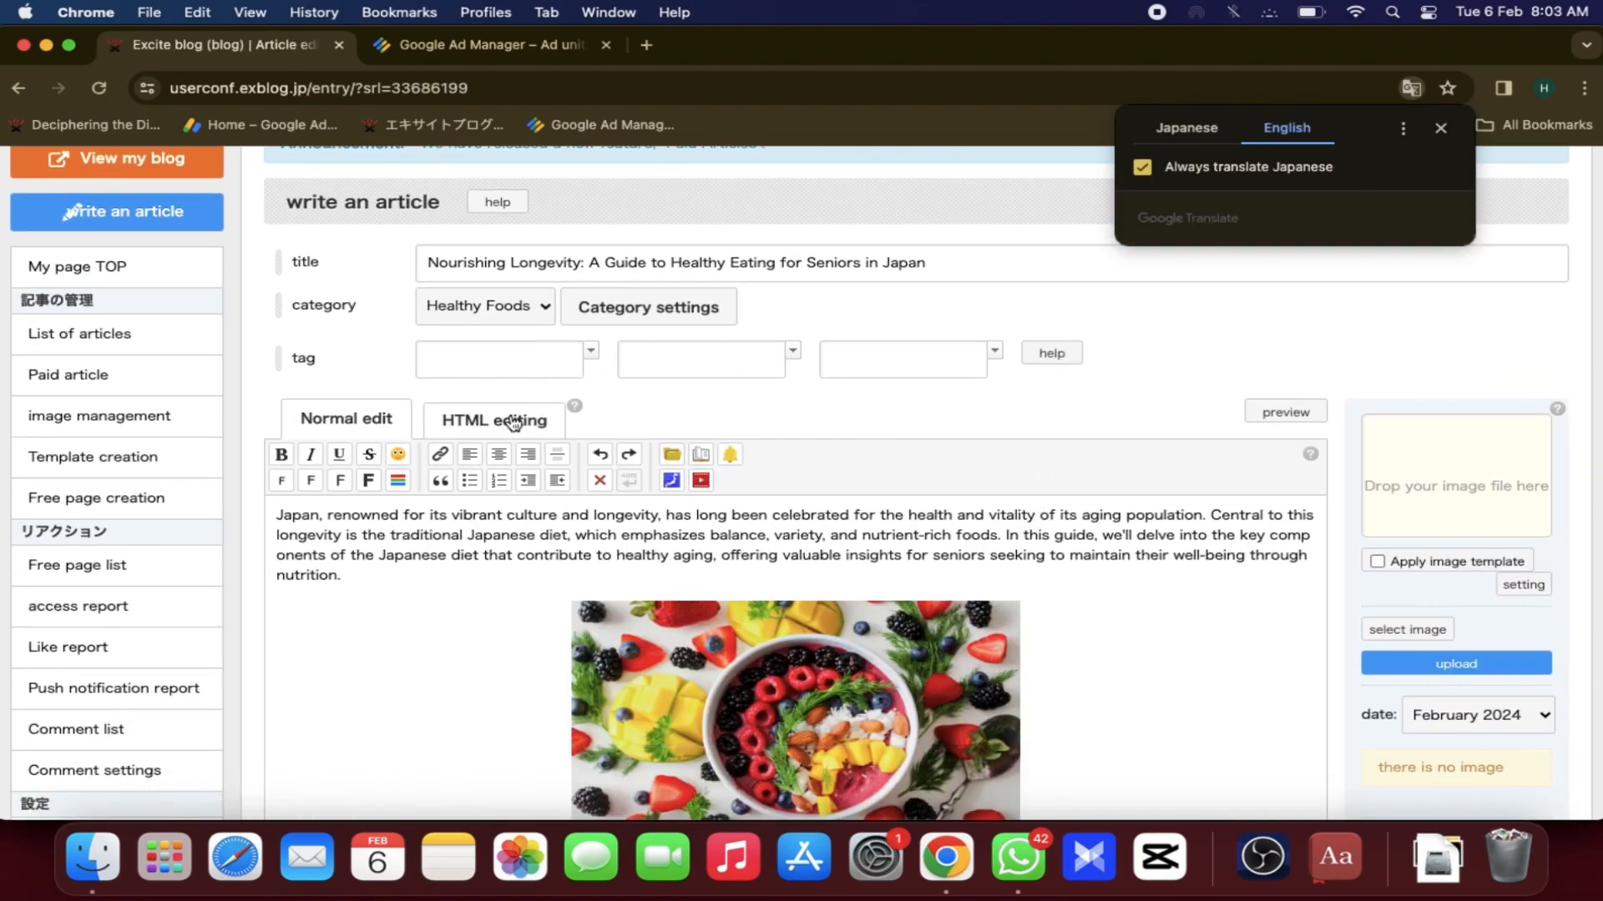
{"action": "left_click", "coordinate": [513, 421]}
- Copy the adx ad unit's document header tag and paste it before the article's existing HTML, separated by a blank line
{"action": "left_click", "coordinate": [276, 517]}
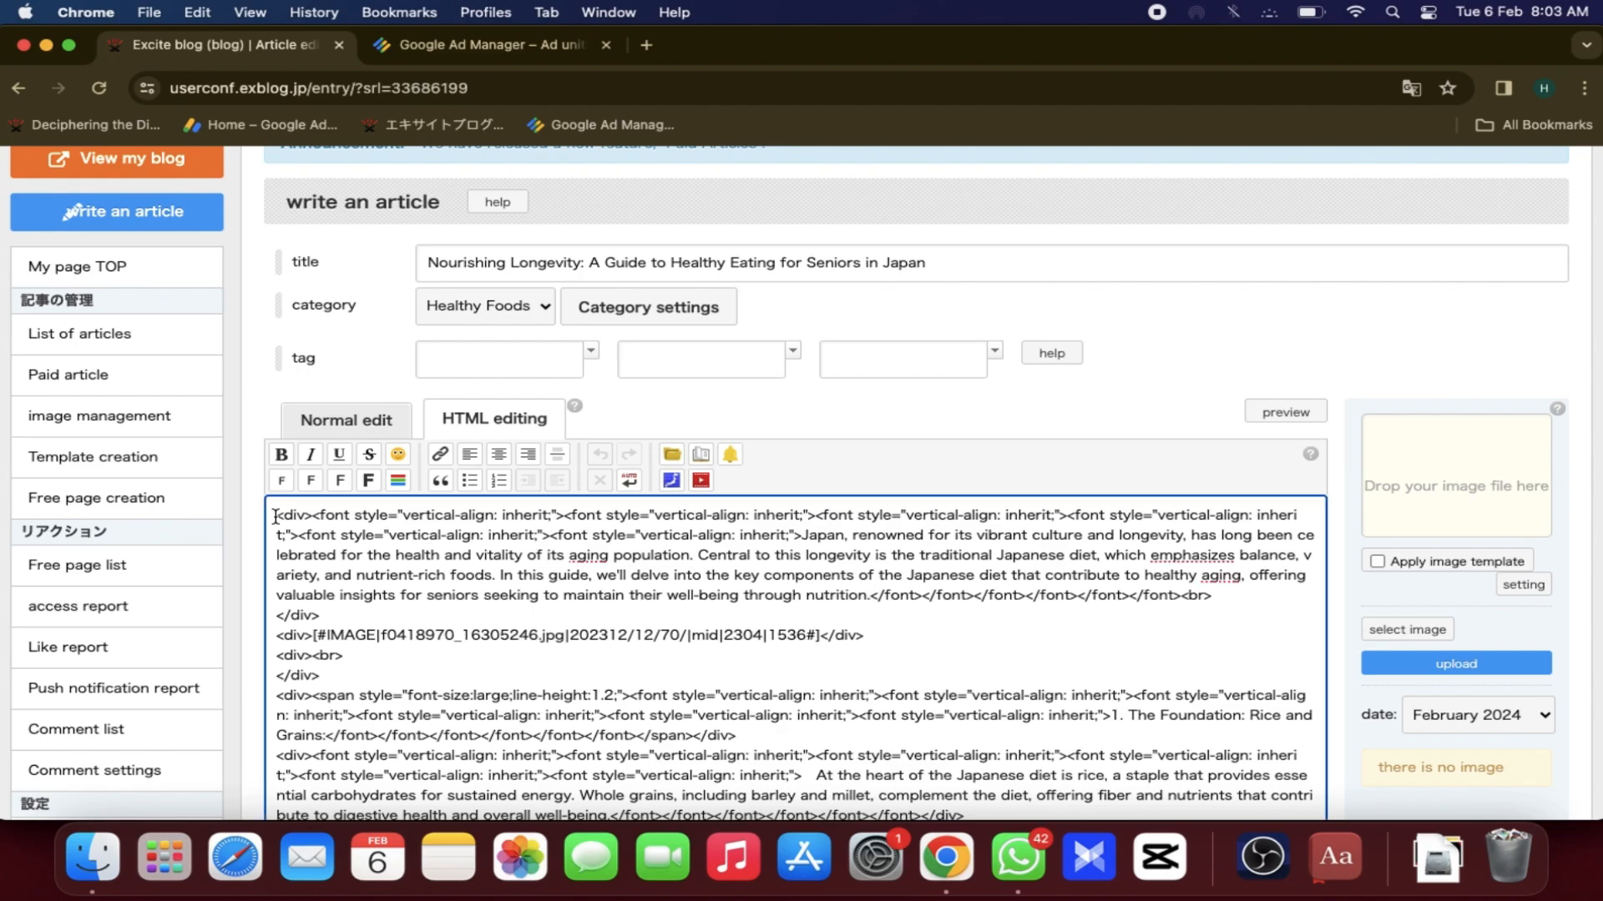
{"action": "left_click", "coordinate": [457, 50]}
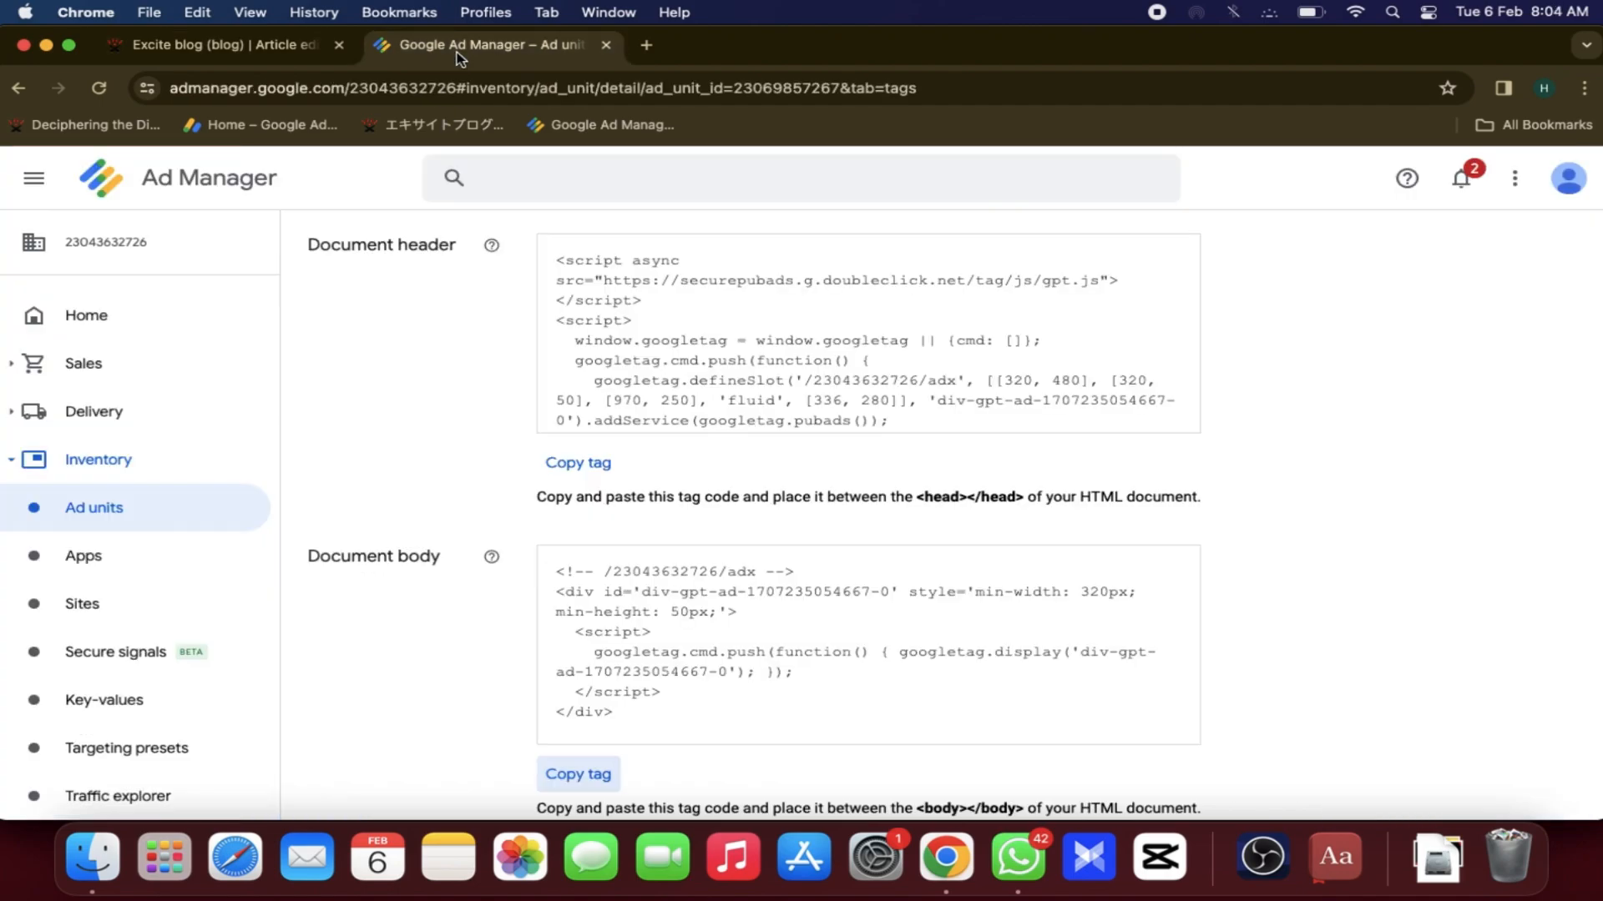
{"action": "left_click", "coordinate": [553, 476]}
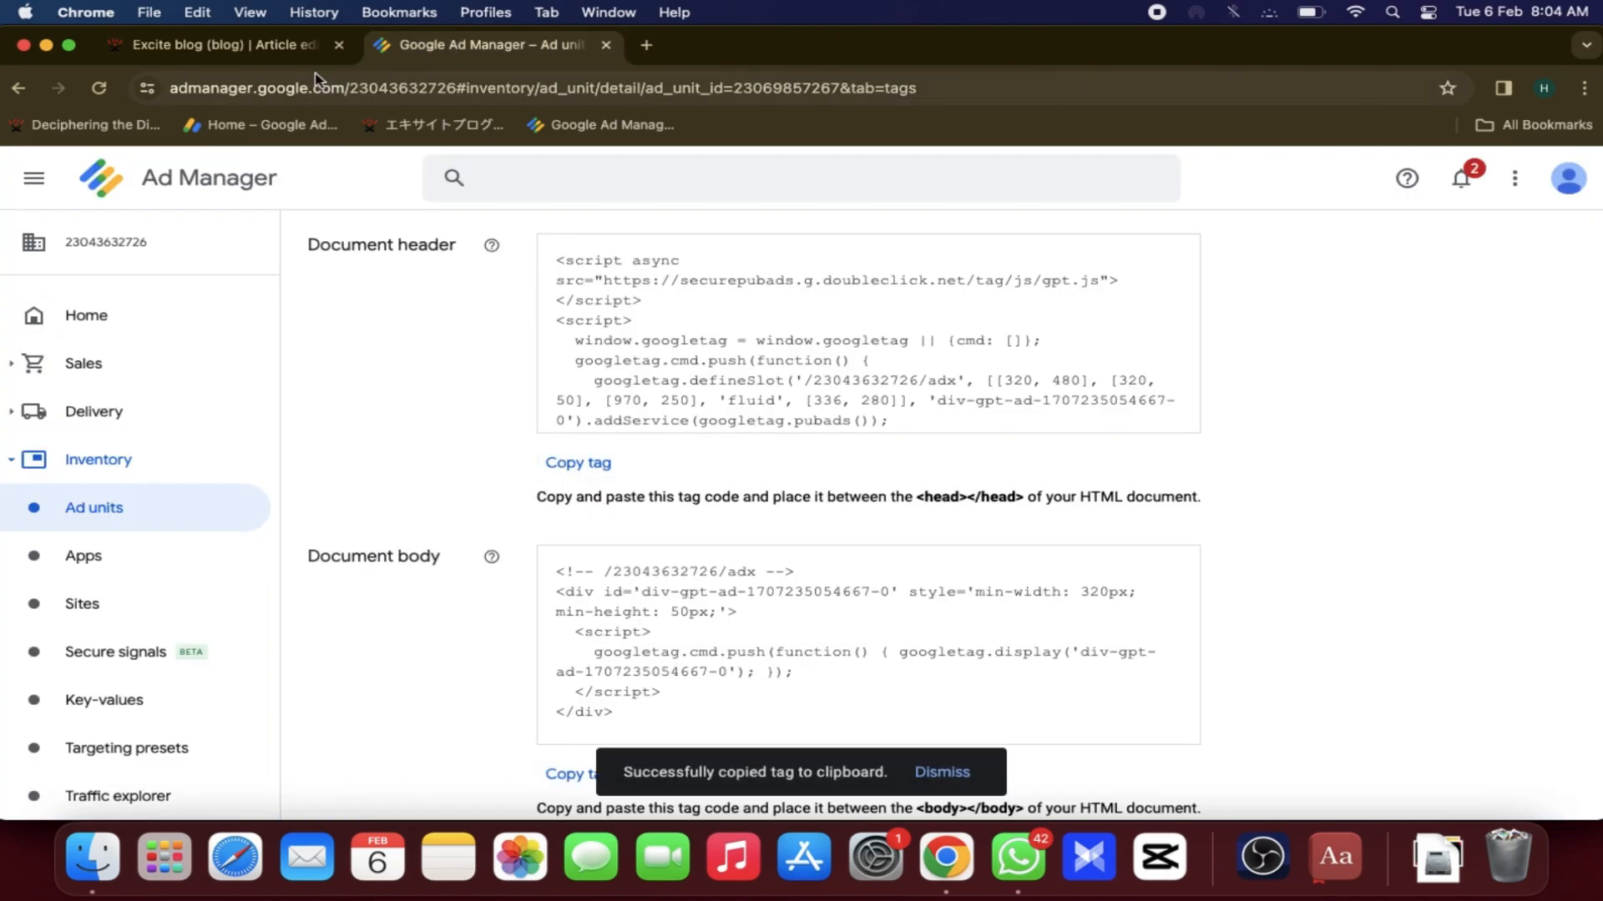
{"action": "left_click", "coordinate": [266, 46]}
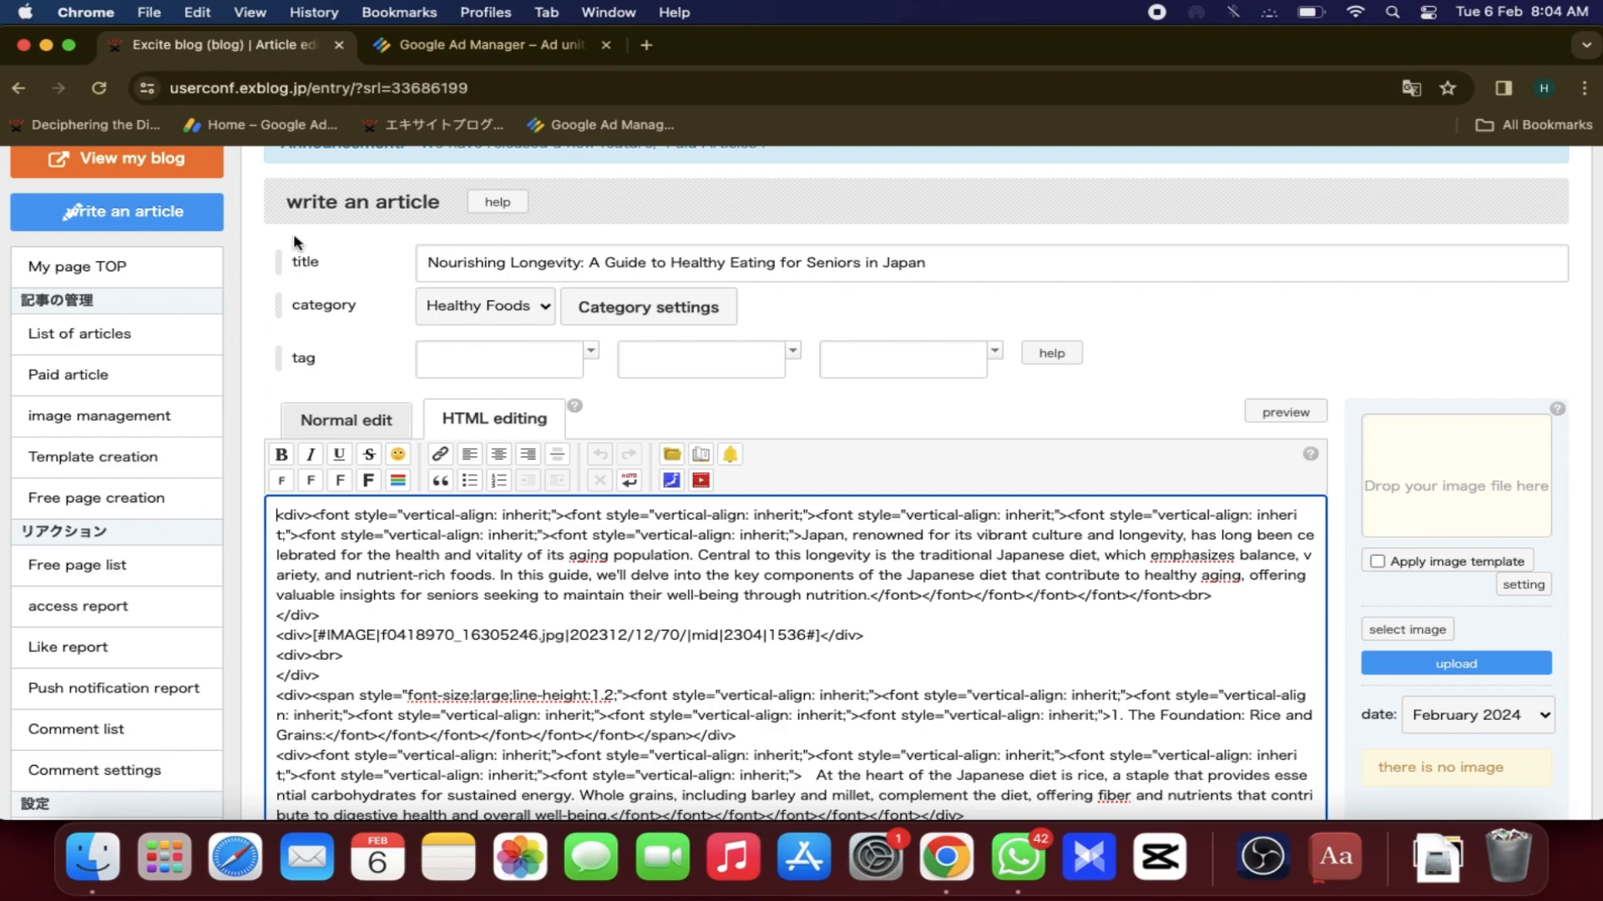
{"action": "key", "text": "super+v"}
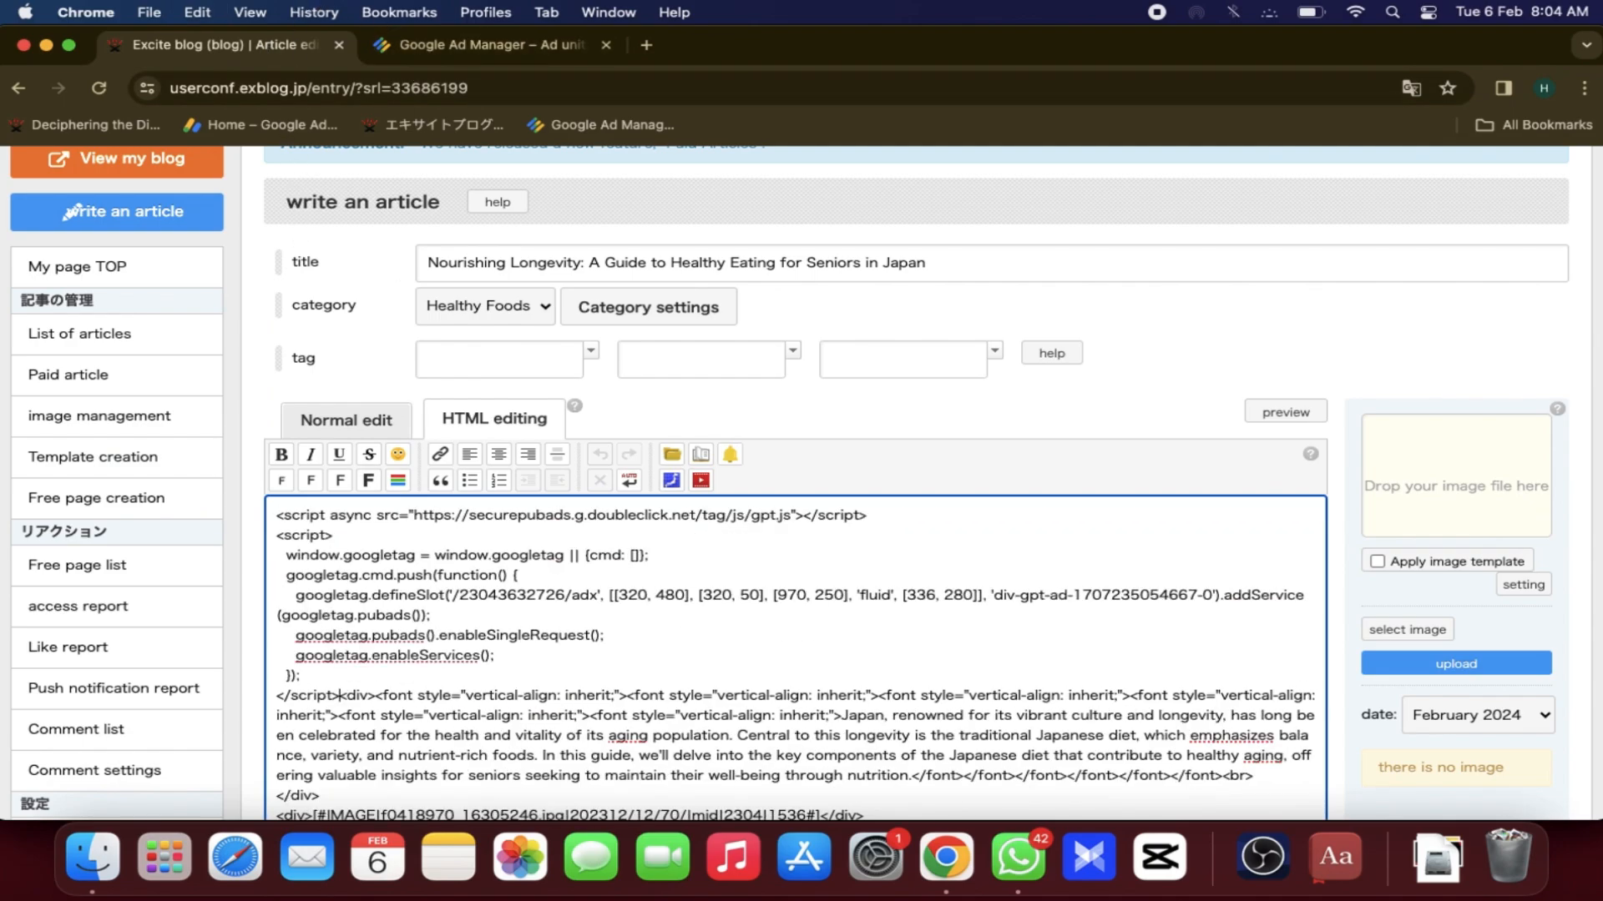
{"action": "key", "text": "Return"}
{"action": "key", "text": "Return"}
- Copy the adx ad unit's document body tag and paste it directly after the header script in the article's HTML
{"action": "left_click", "coordinate": [483, 46]}
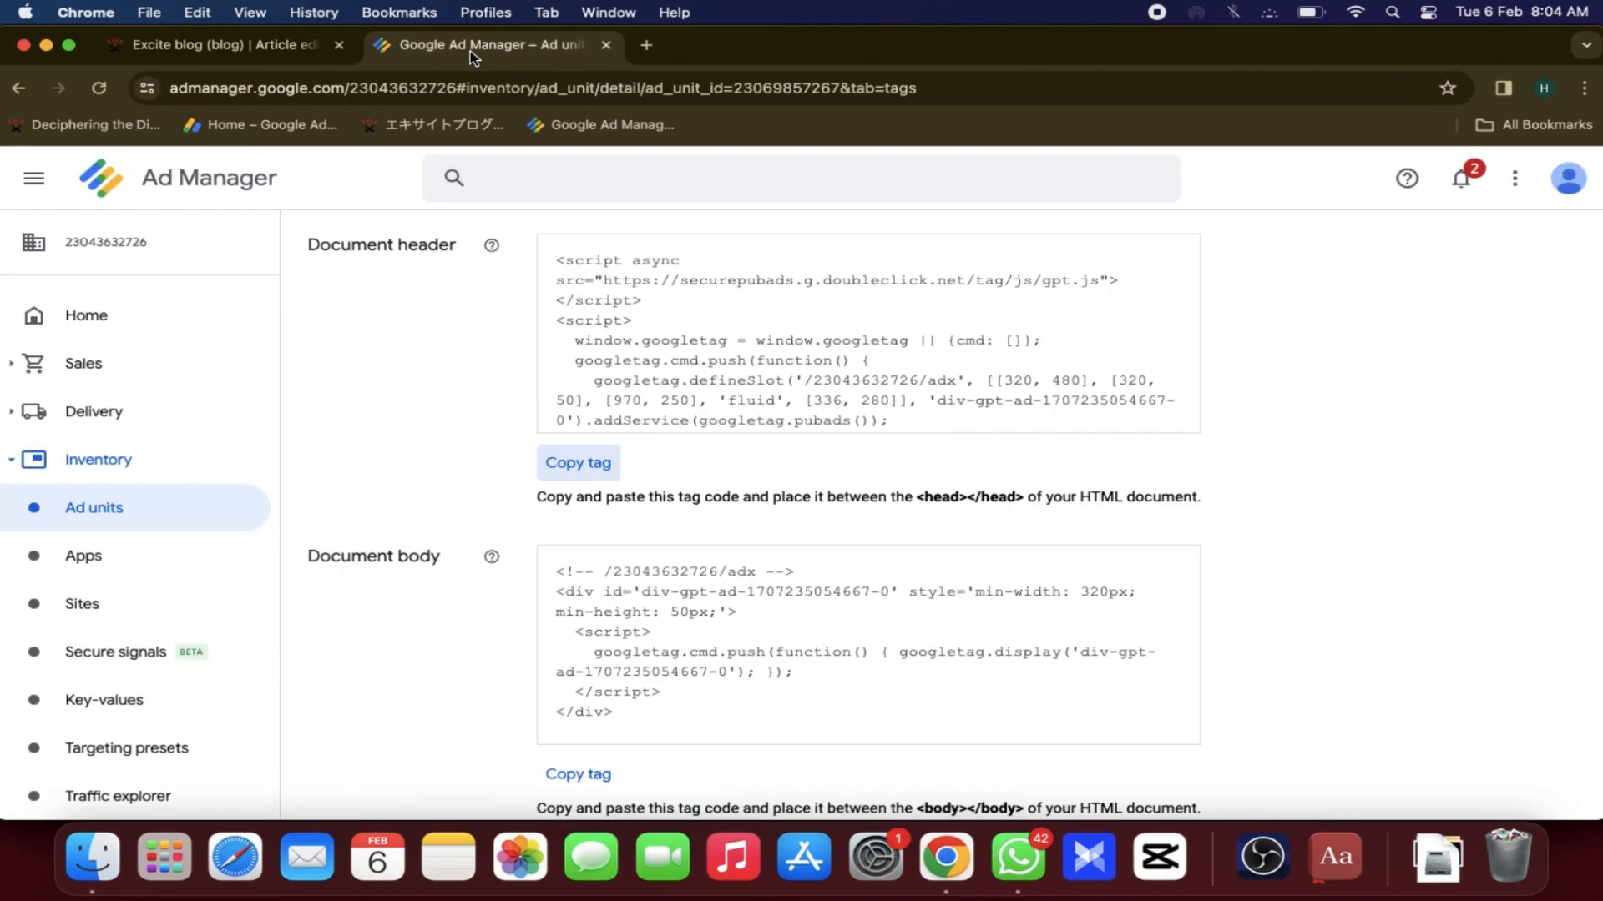
{"action": "left_click", "coordinate": [564, 777]}
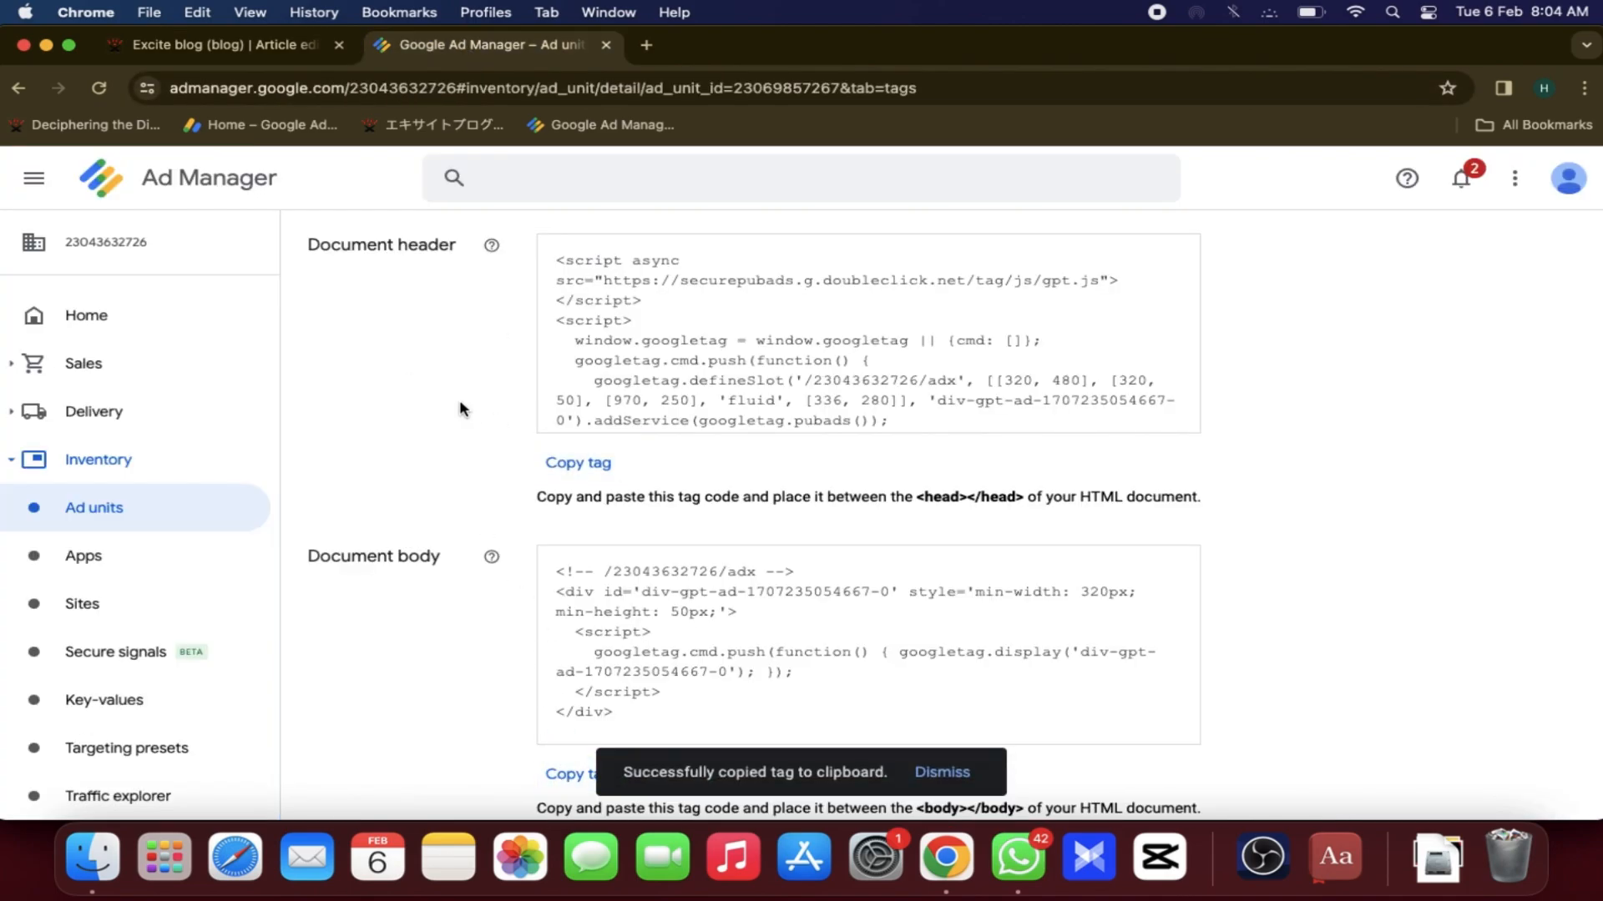
{"action": "left_click", "coordinate": [238, 48]}
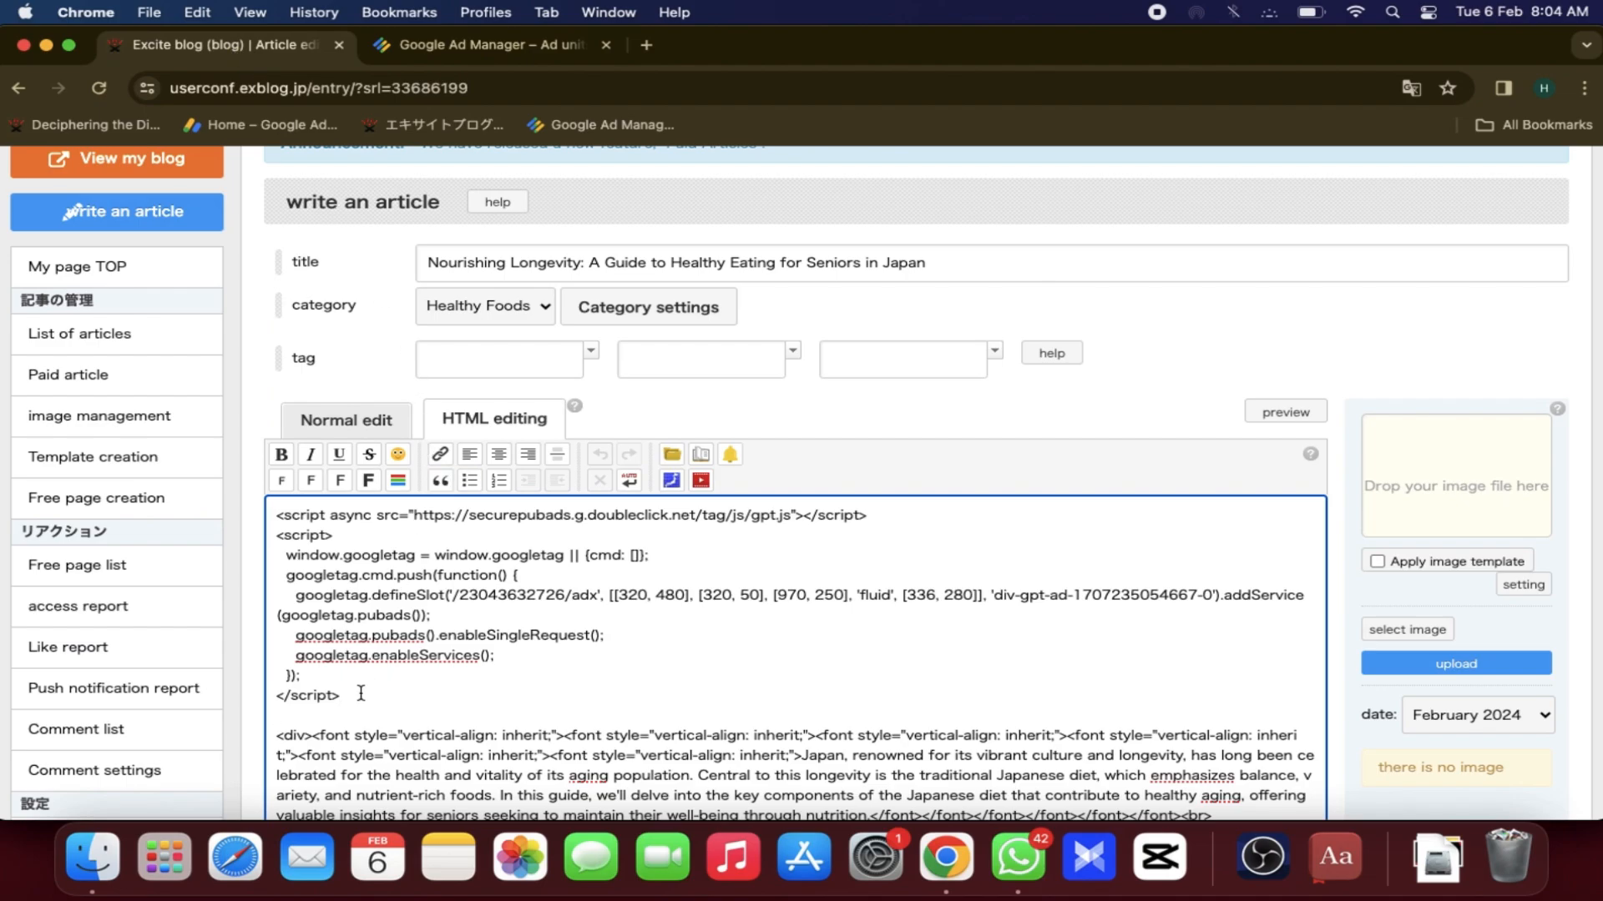
{"action": "key", "text": "cmd+v"}
{"action": "scroll", "coordinate": [517, 668], "scroll_direction": "down", "scroll_amount": 2}
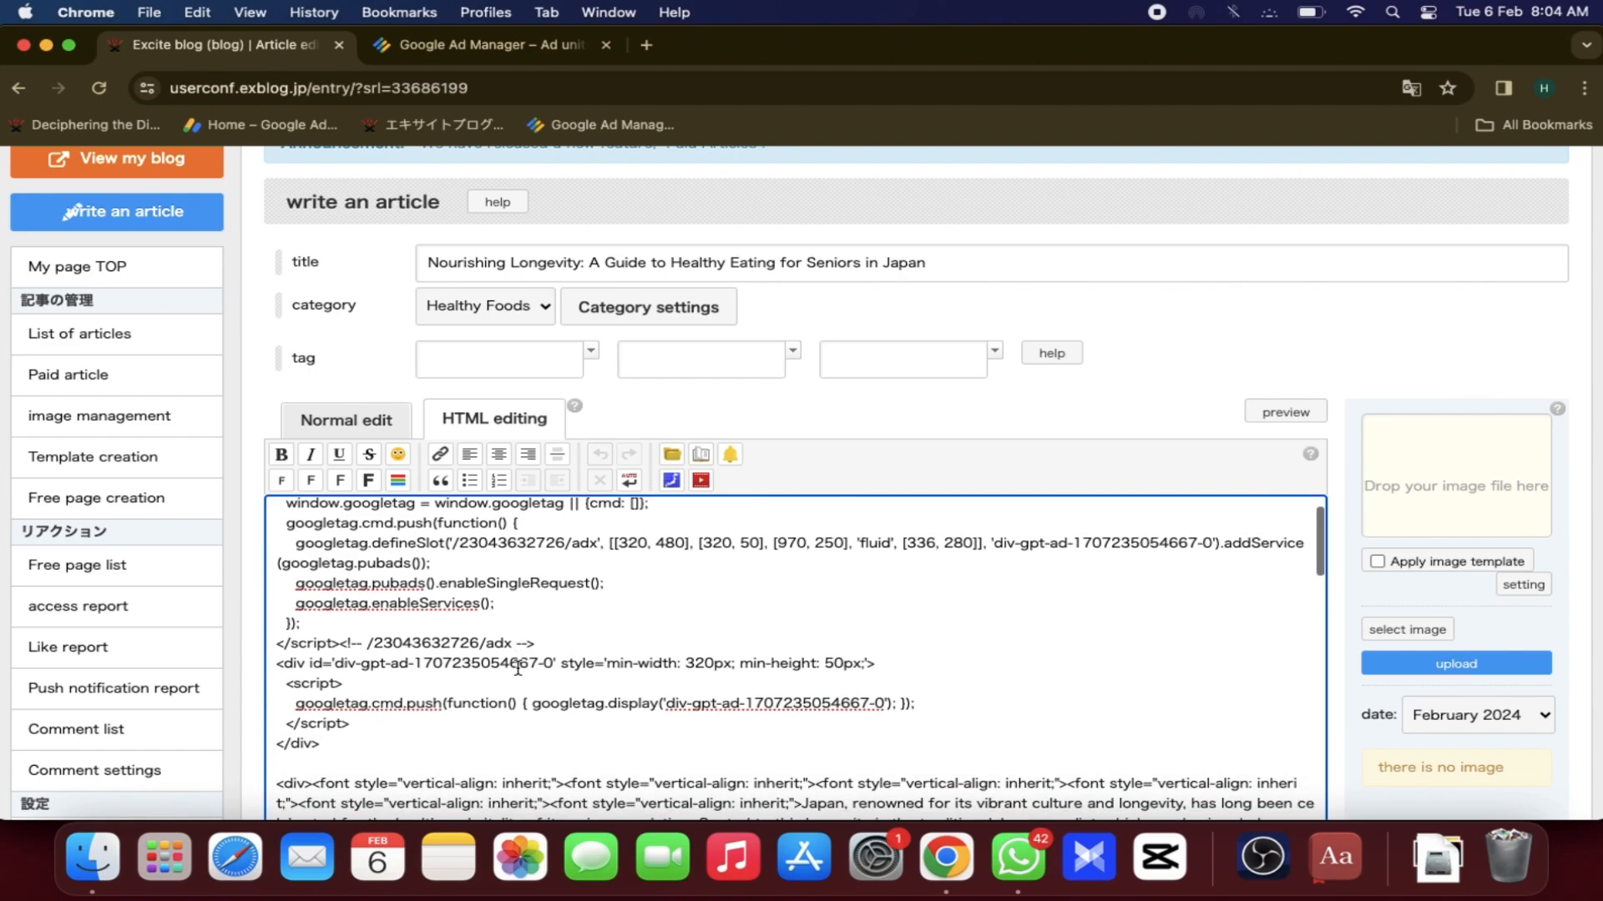
{"action": "scroll", "coordinate": [518, 668], "scroll_direction": "down", "scroll_amount": 1}
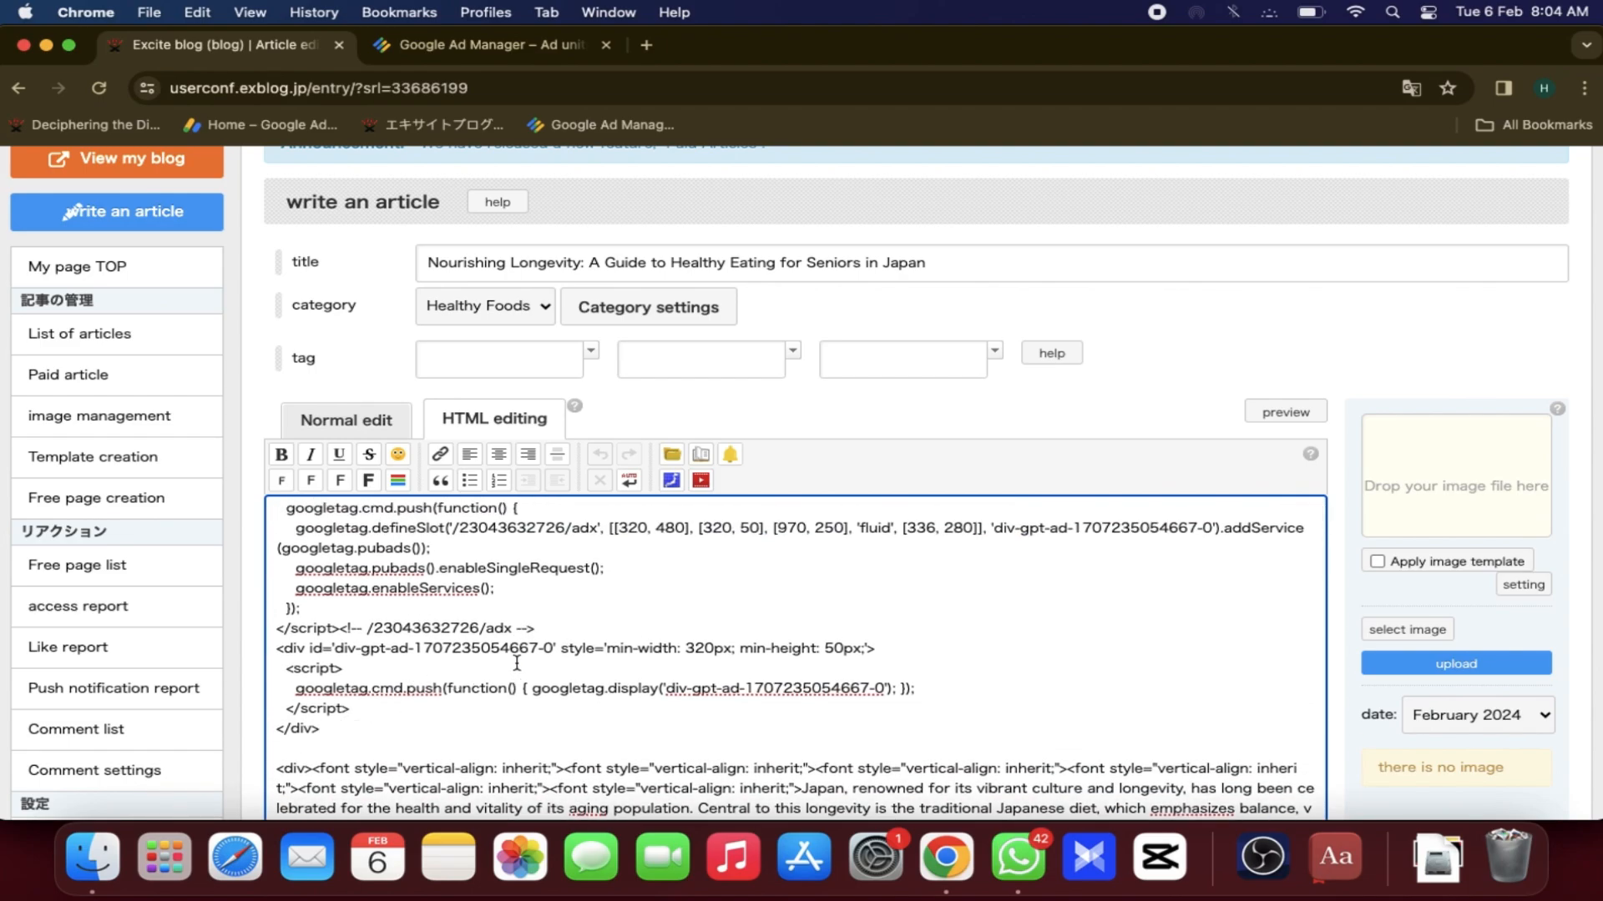
{"action": "scroll", "coordinate": [517, 664], "scroll_direction": "down", "scroll_amount": 10}
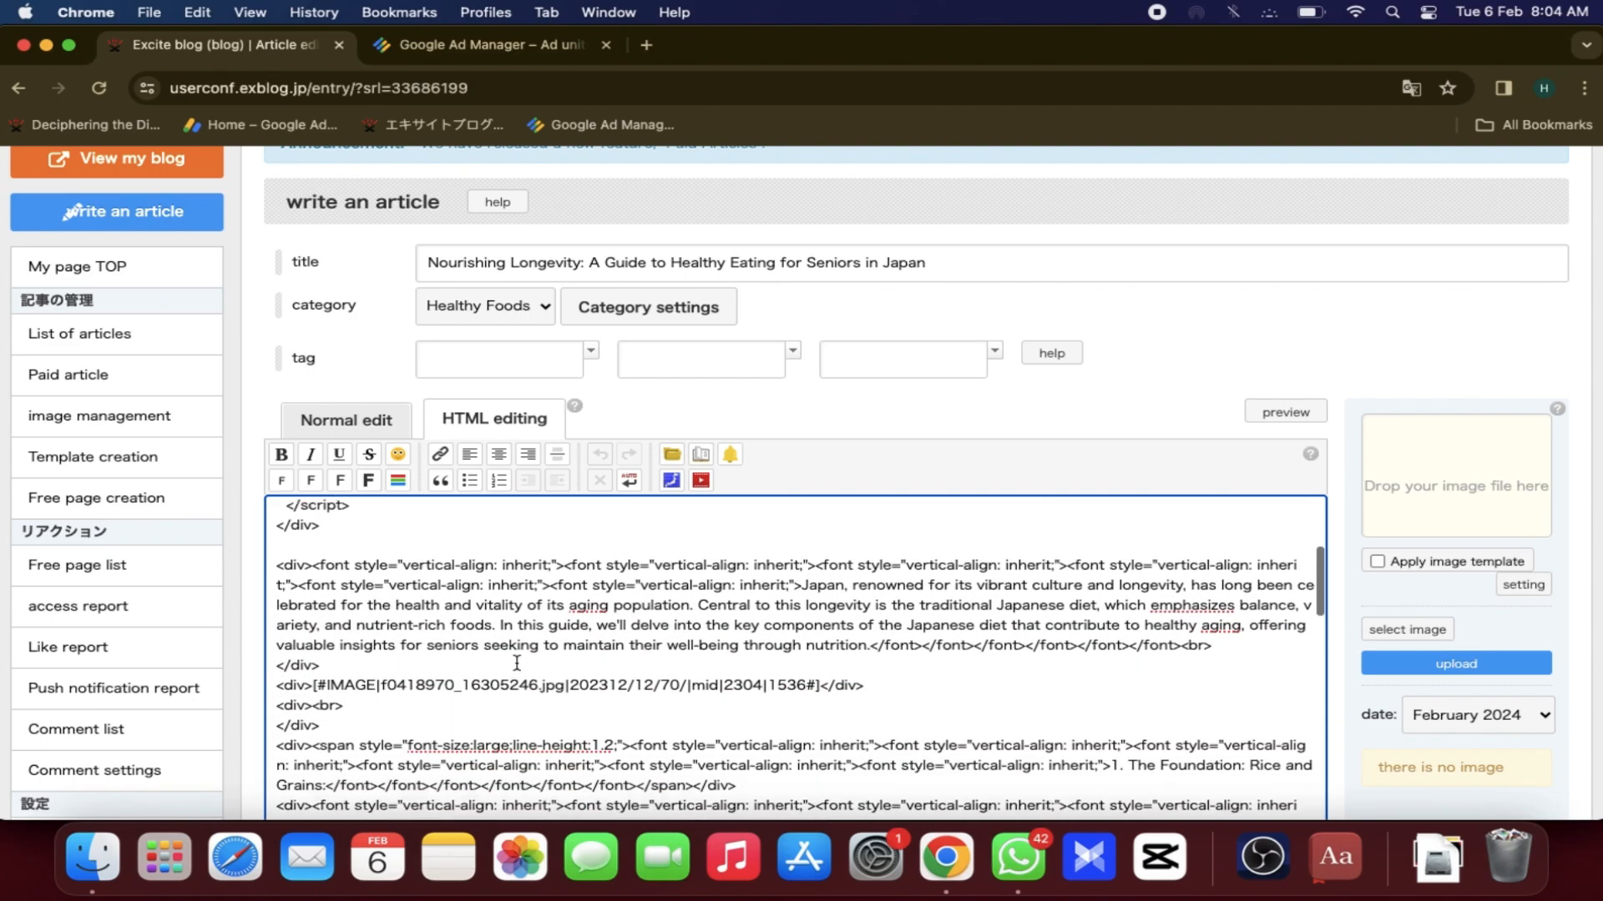
{"action": "scroll", "coordinate": [517, 663], "scroll_direction": "down", "scroll_amount": 8}
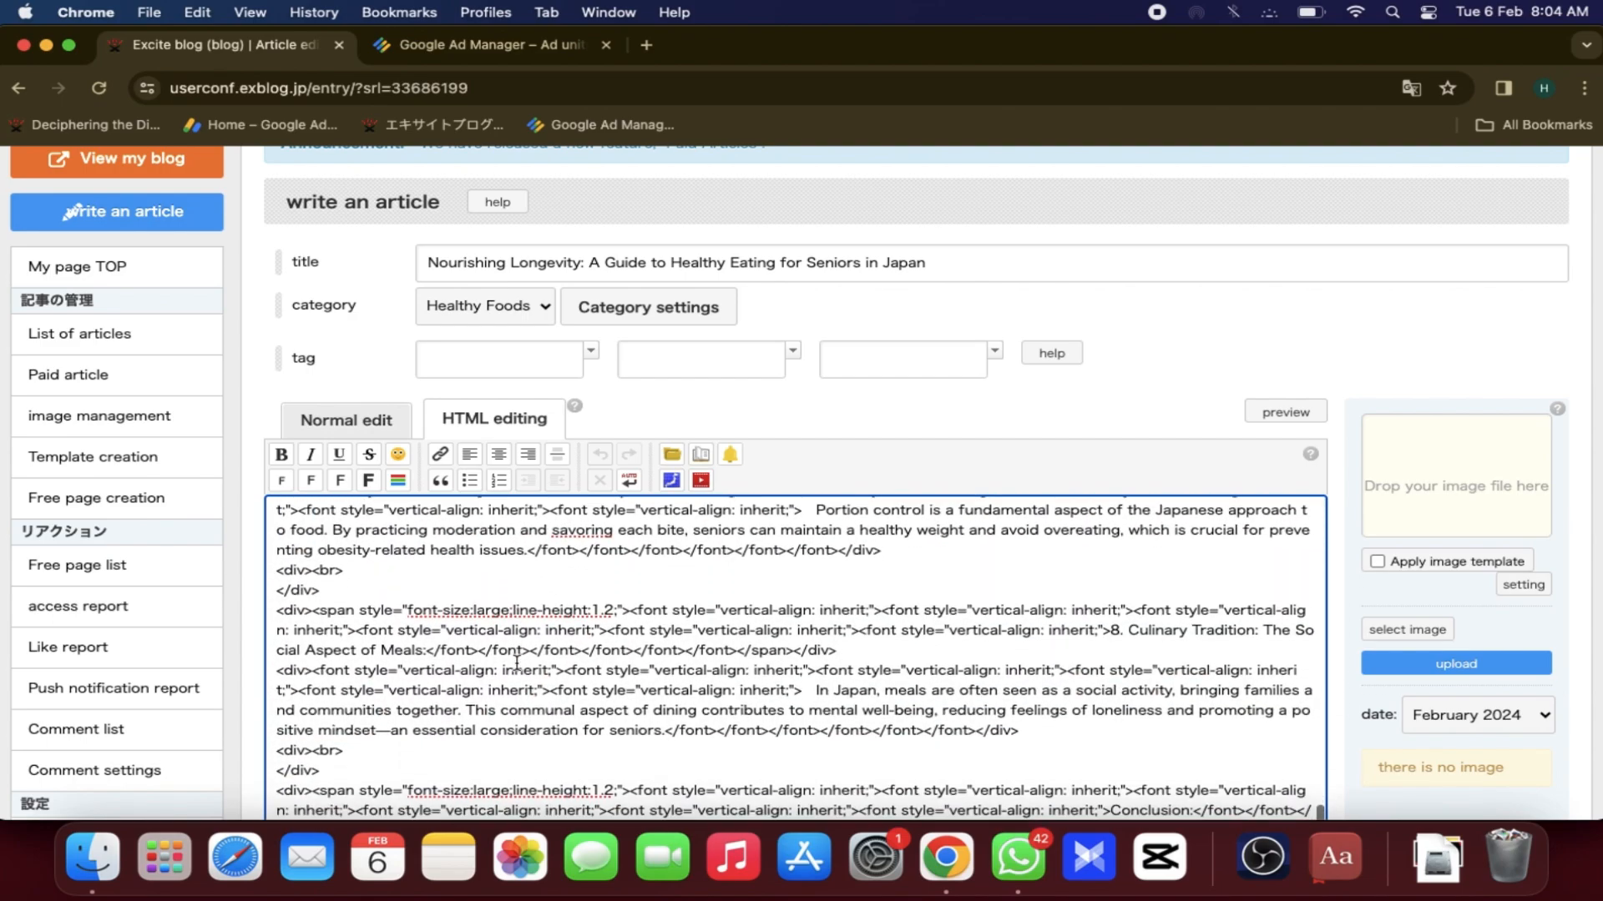
- Switch the article to normal editing and insert the marker text 11111 below the "The Foundation: Rice and Grains" paragraph
{"action": "scroll", "coordinate": [1345, 629], "scroll_direction": "down", "scroll_amount": 5}
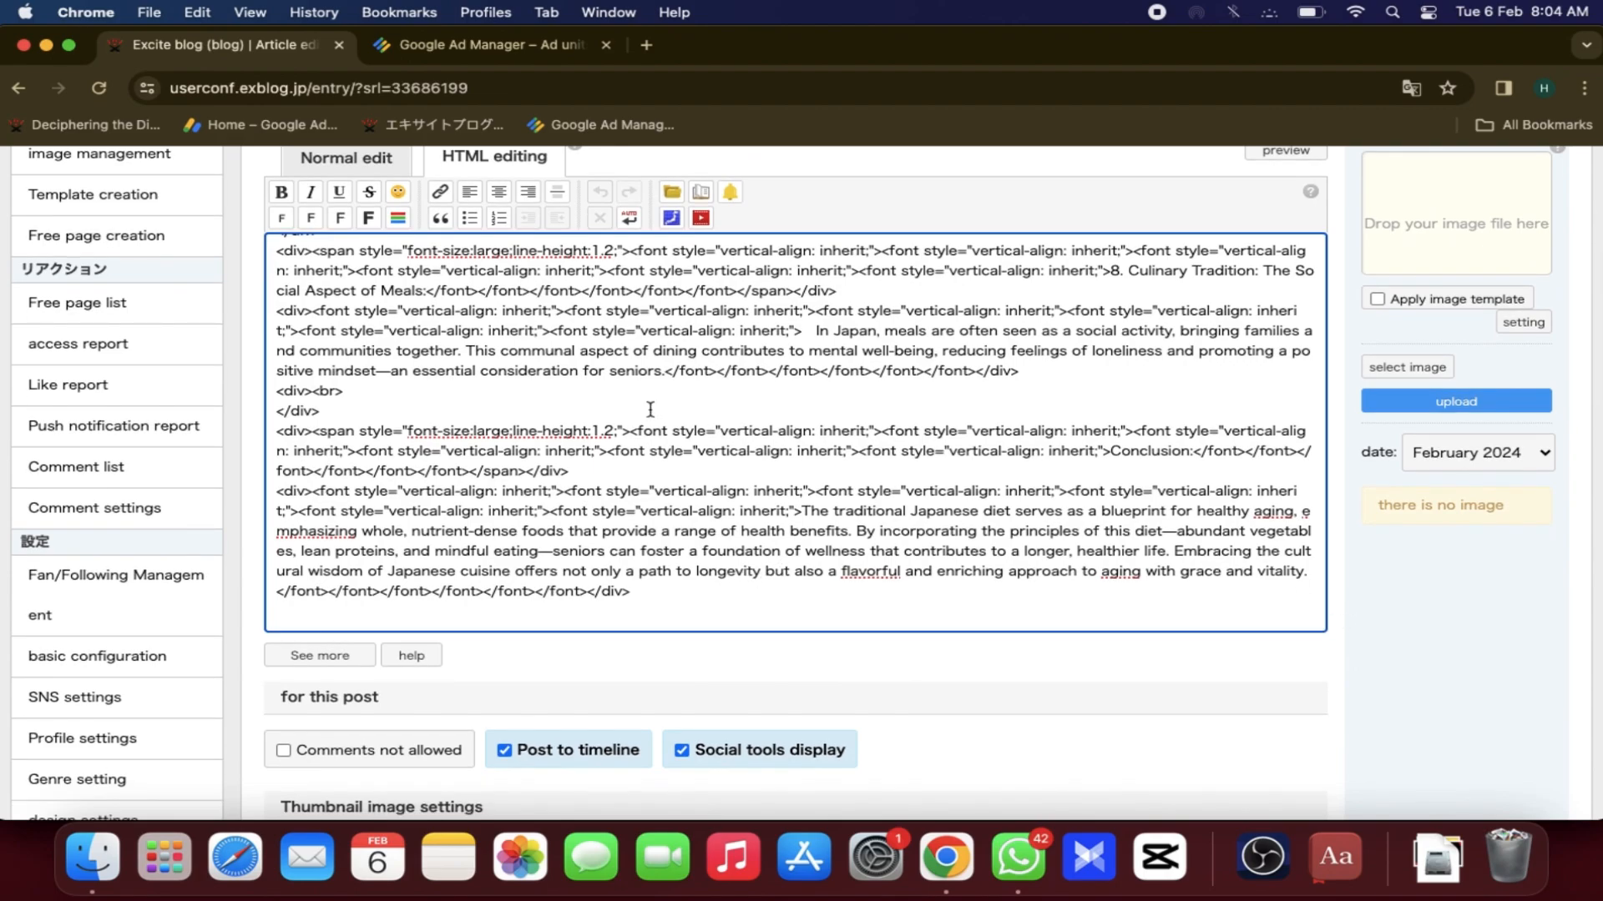
{"action": "left_click", "coordinate": [383, 159]}
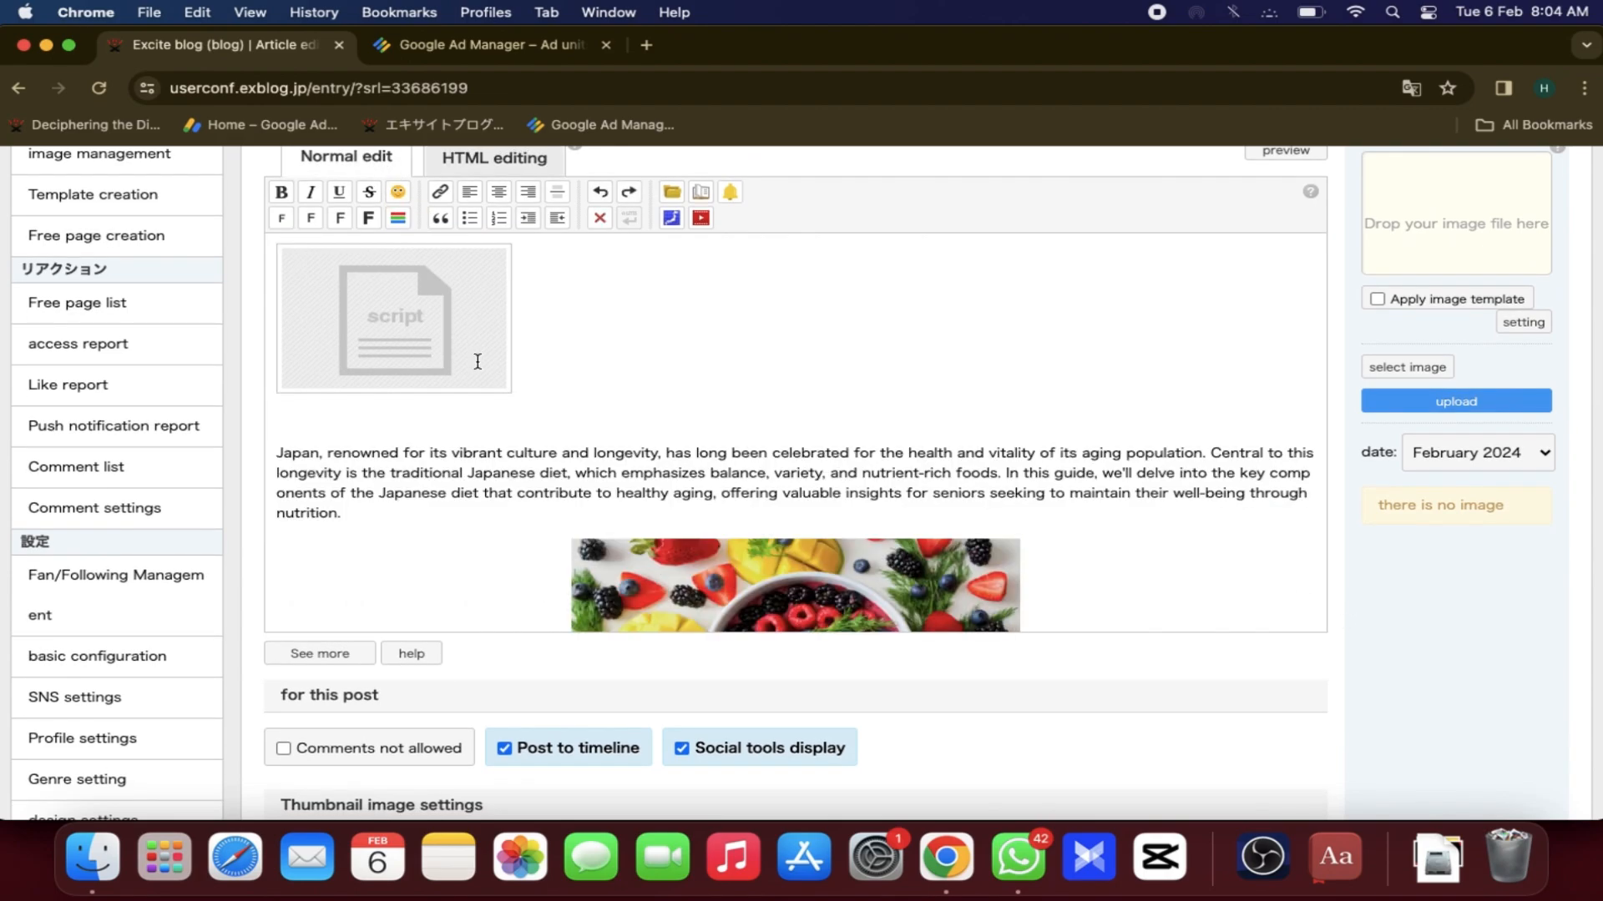
{"action": "scroll", "coordinate": [638, 414], "scroll_direction": "down", "scroll_amount": 2}
{"action": "scroll", "coordinate": [638, 414], "scroll_direction": "up", "scroll_amount": 2}
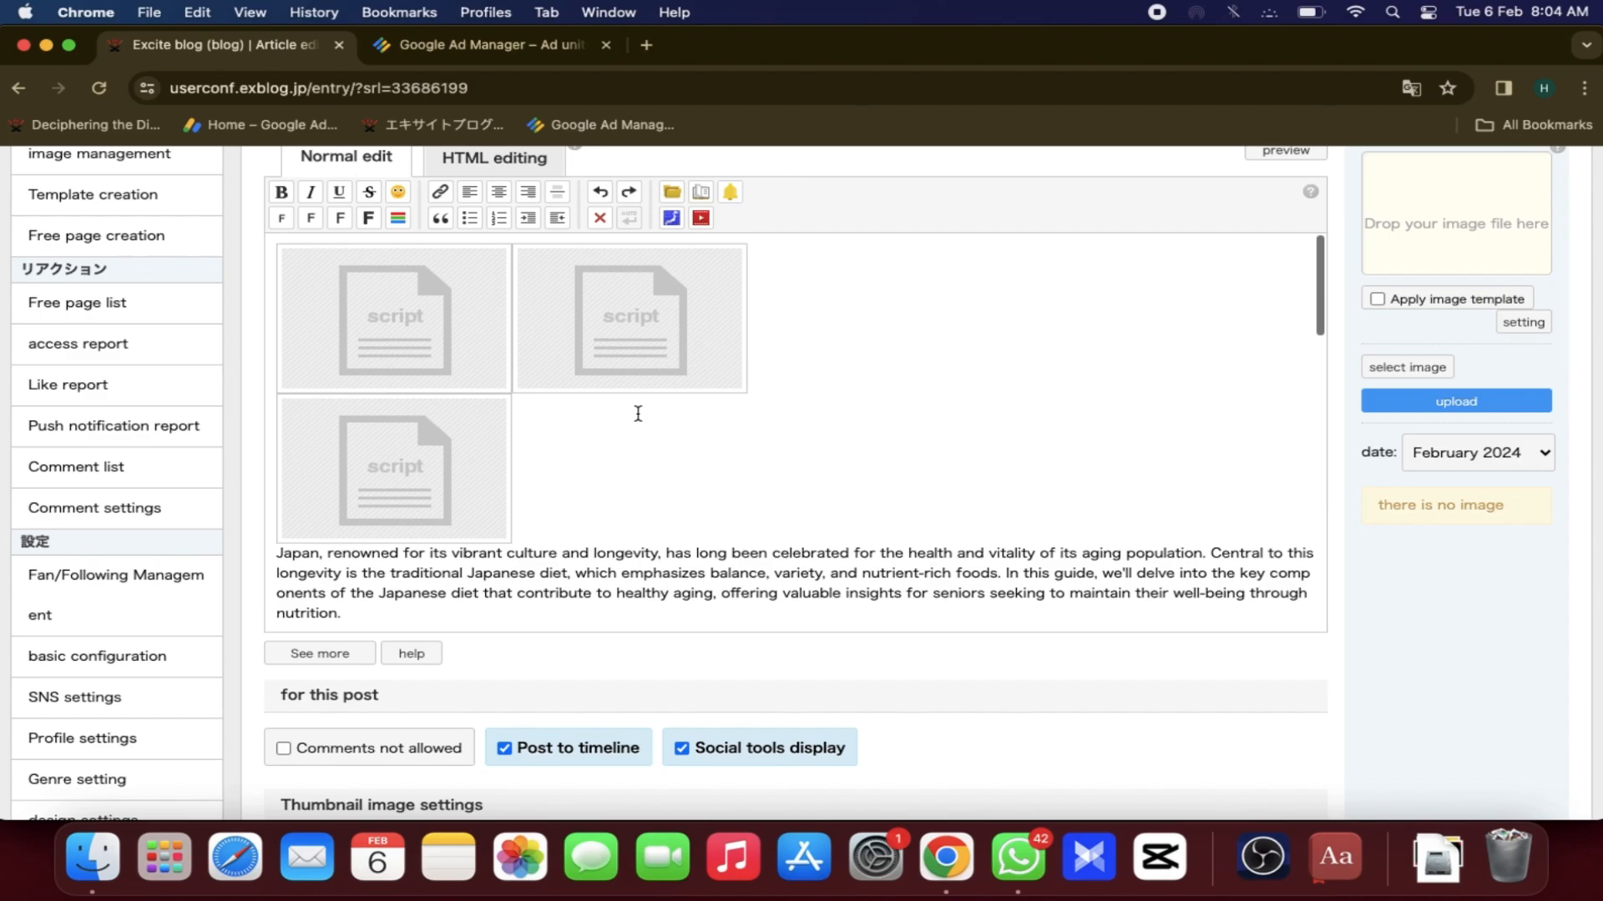
{"action": "scroll", "coordinate": [638, 414], "scroll_direction": "down", "scroll_amount": 2}
{"action": "scroll", "coordinate": [638, 414], "scroll_direction": "down", "scroll_amount": 5}
{"action": "scroll", "coordinate": [637, 414], "scroll_direction": "up", "scroll_amount": 2}
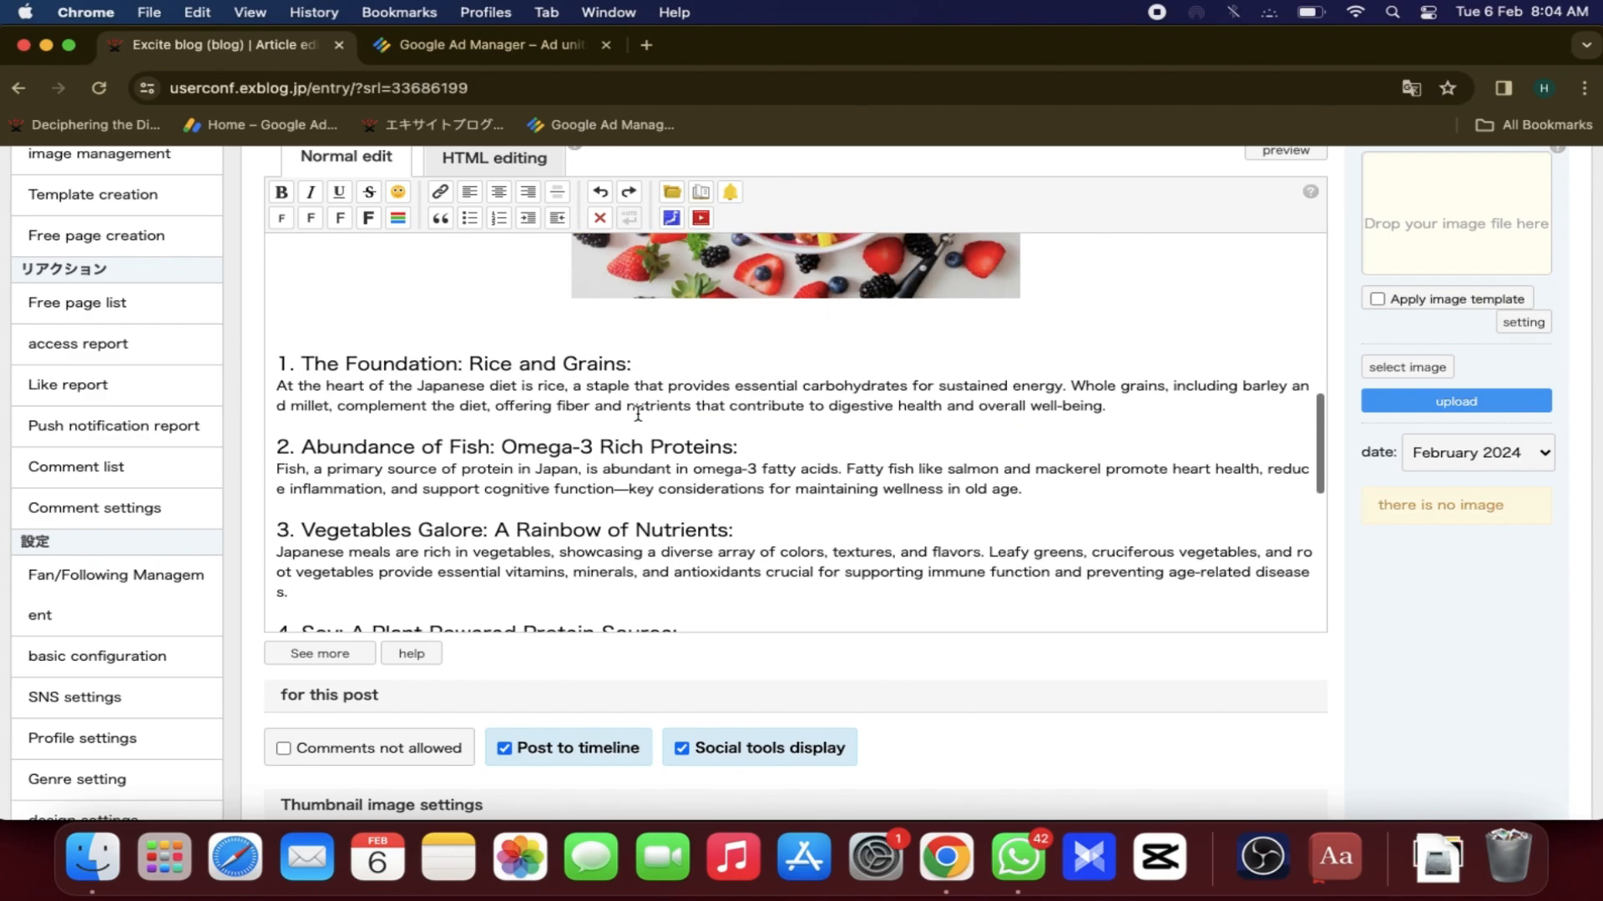
{"action": "left_click", "coordinate": [1127, 419]}
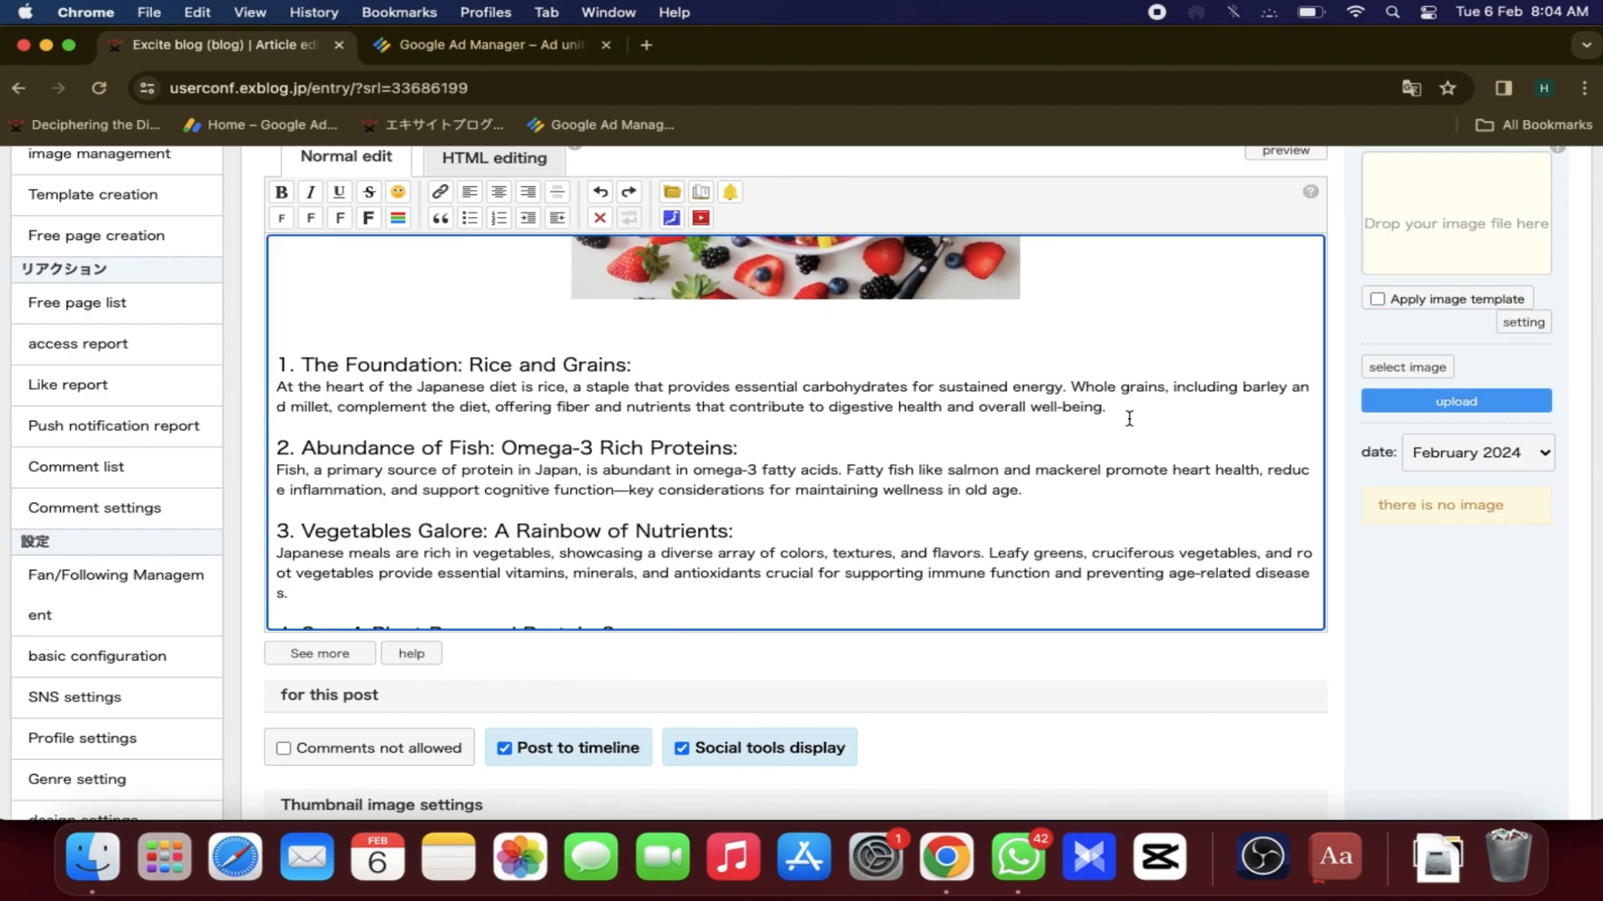
{"action": "type", "text": "11111"}
{"action": "key", "text": "Return"}
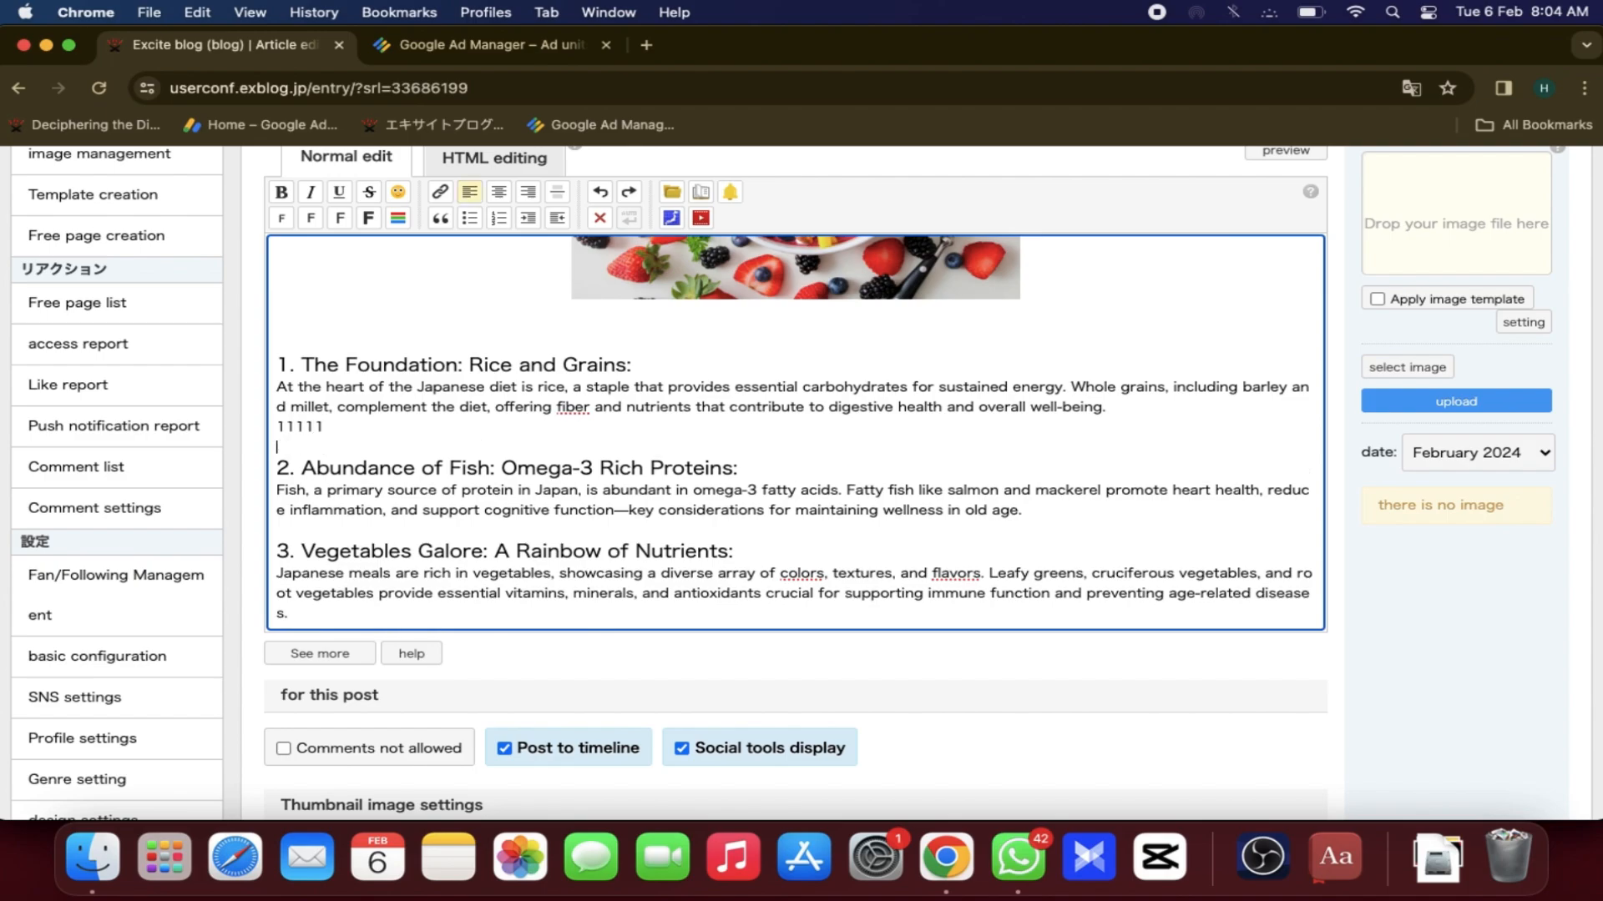
- Return to HTML editing, find the 11111 marker in the article's code and remove it
{"action": "left_click", "coordinate": [502, 164]}
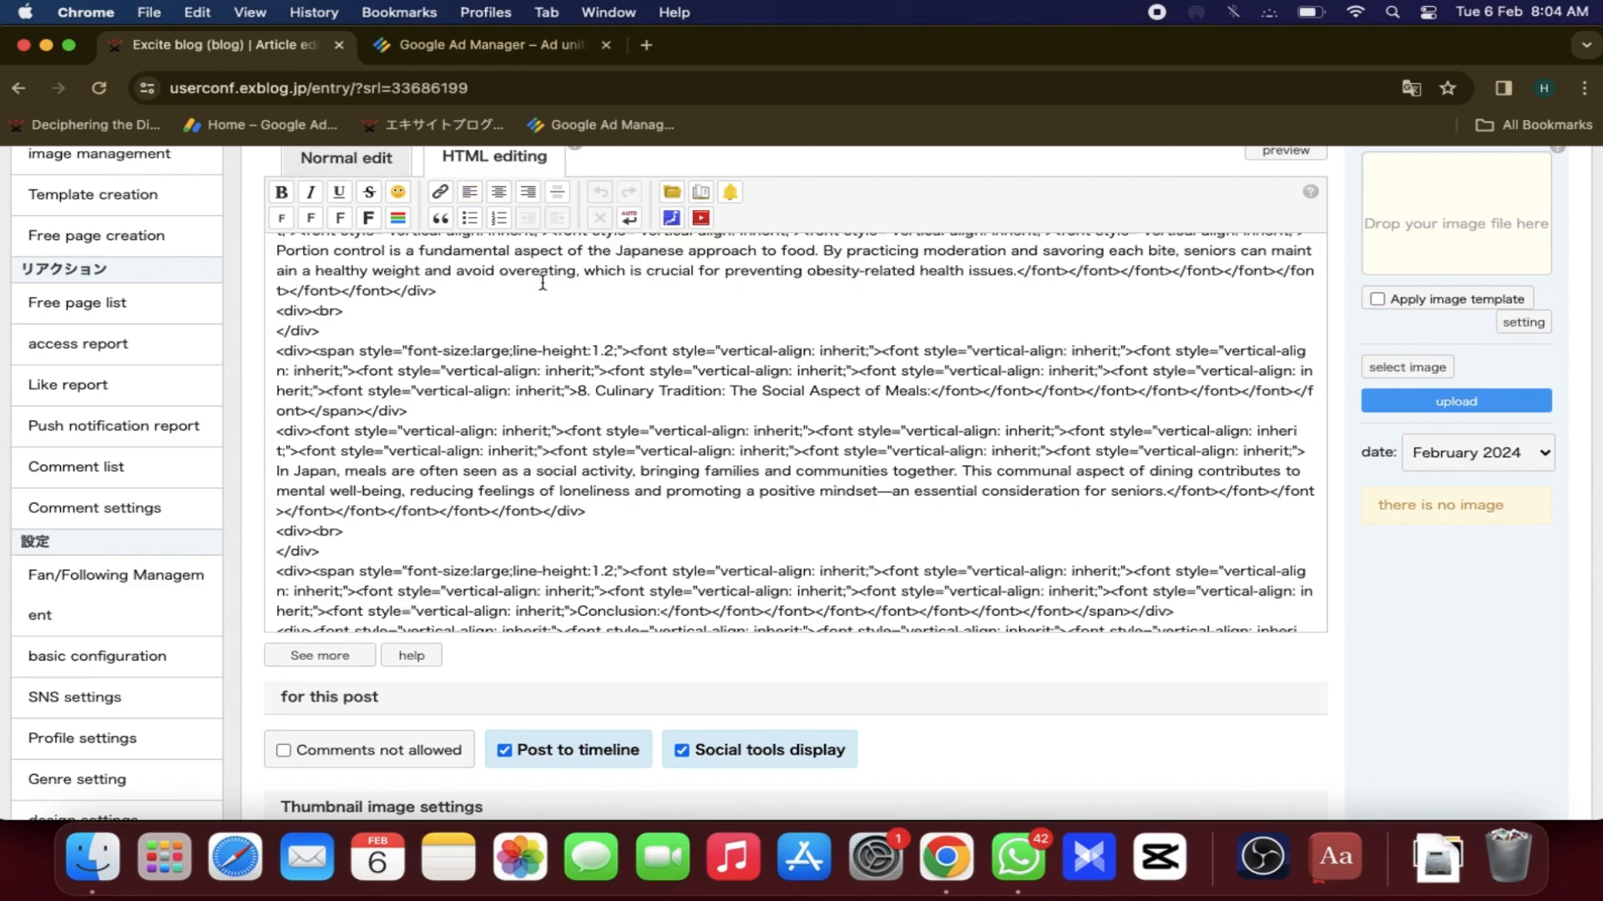
{"action": "scroll", "coordinate": [542, 283], "scroll_direction": "down", "scroll_amount": 5}
{"action": "scroll", "coordinate": [540, 315], "scroll_direction": "up", "scroll_amount": 8}
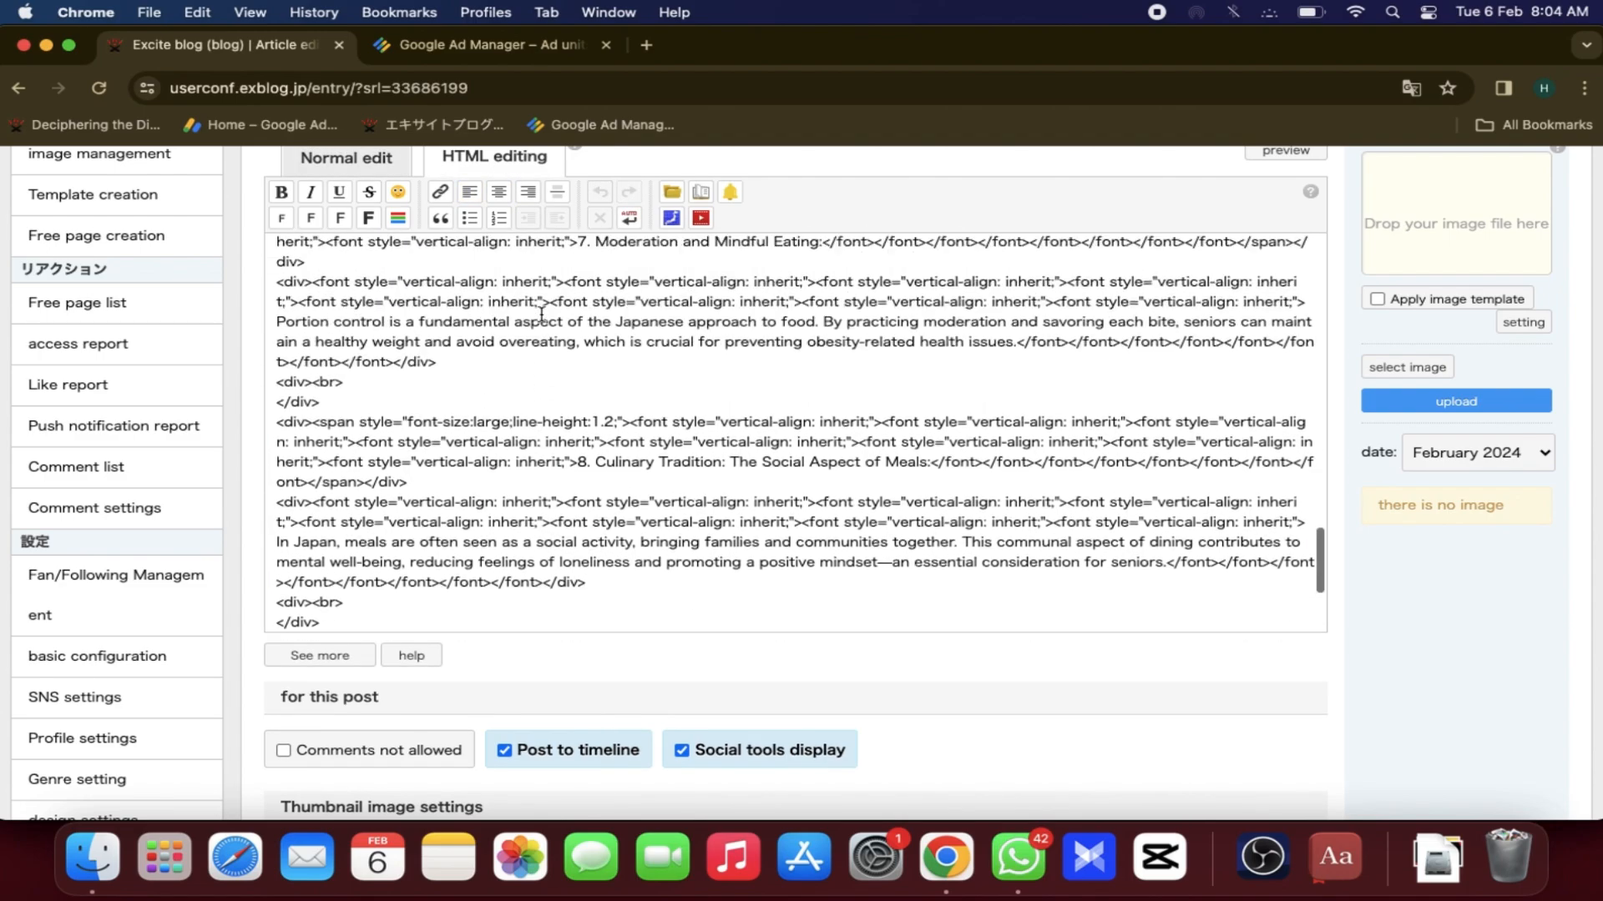
{"action": "scroll", "coordinate": [541, 315], "scroll_direction": "up", "scroll_amount": 10}
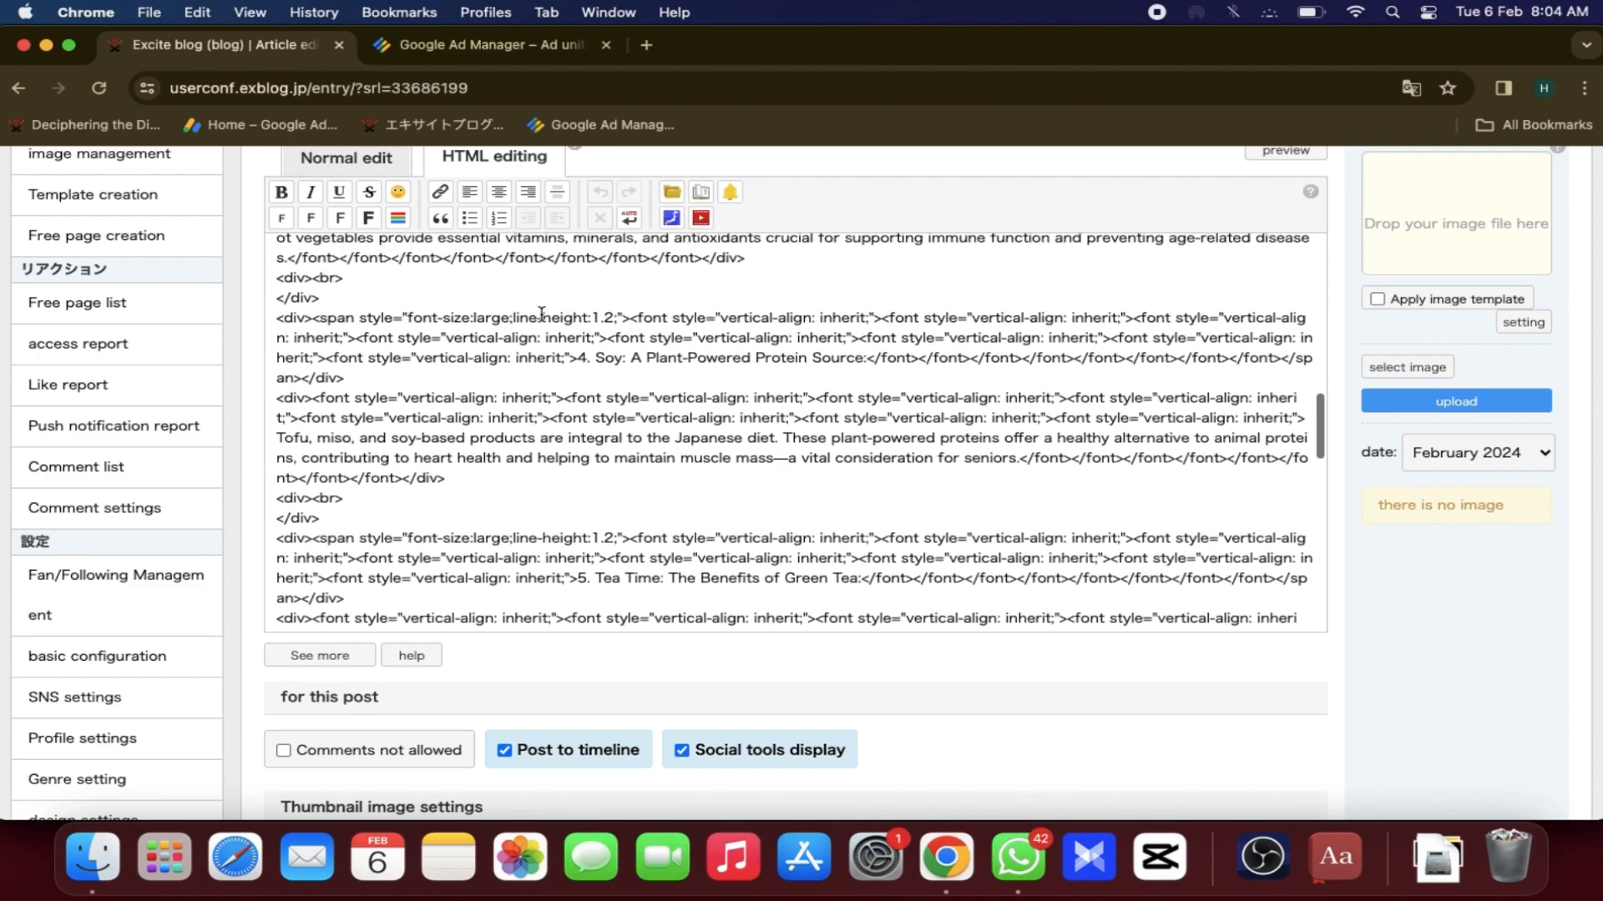
{"action": "scroll", "coordinate": [541, 315], "scroll_direction": "up", "scroll_amount": 3}
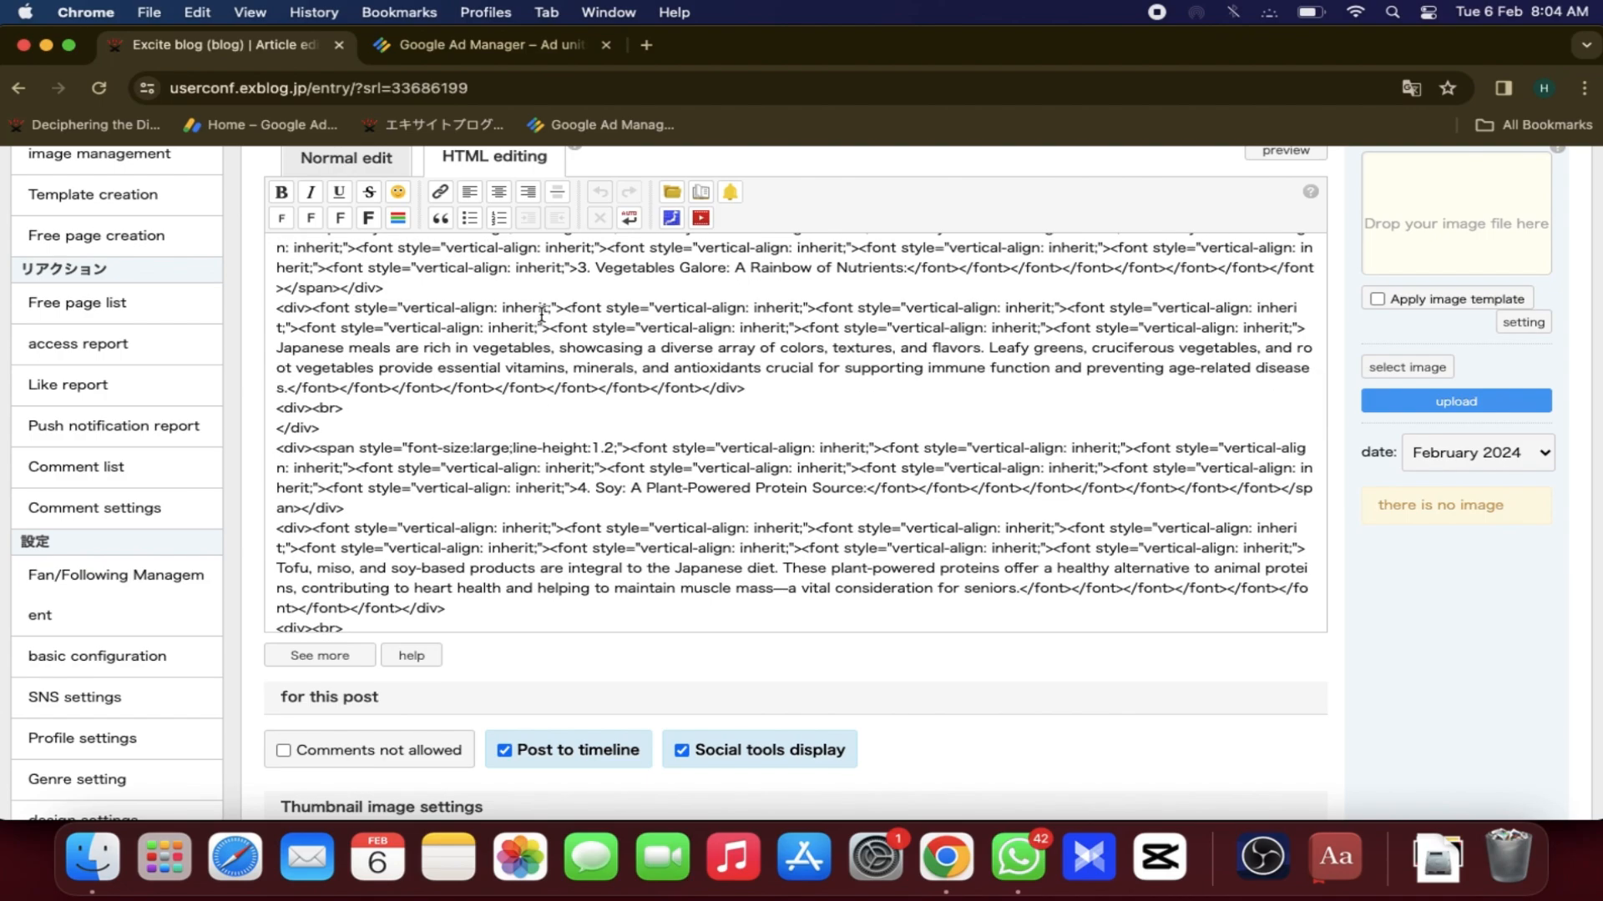
{"action": "scroll", "coordinate": [541, 314], "scroll_direction": "up", "scroll_amount": 8}
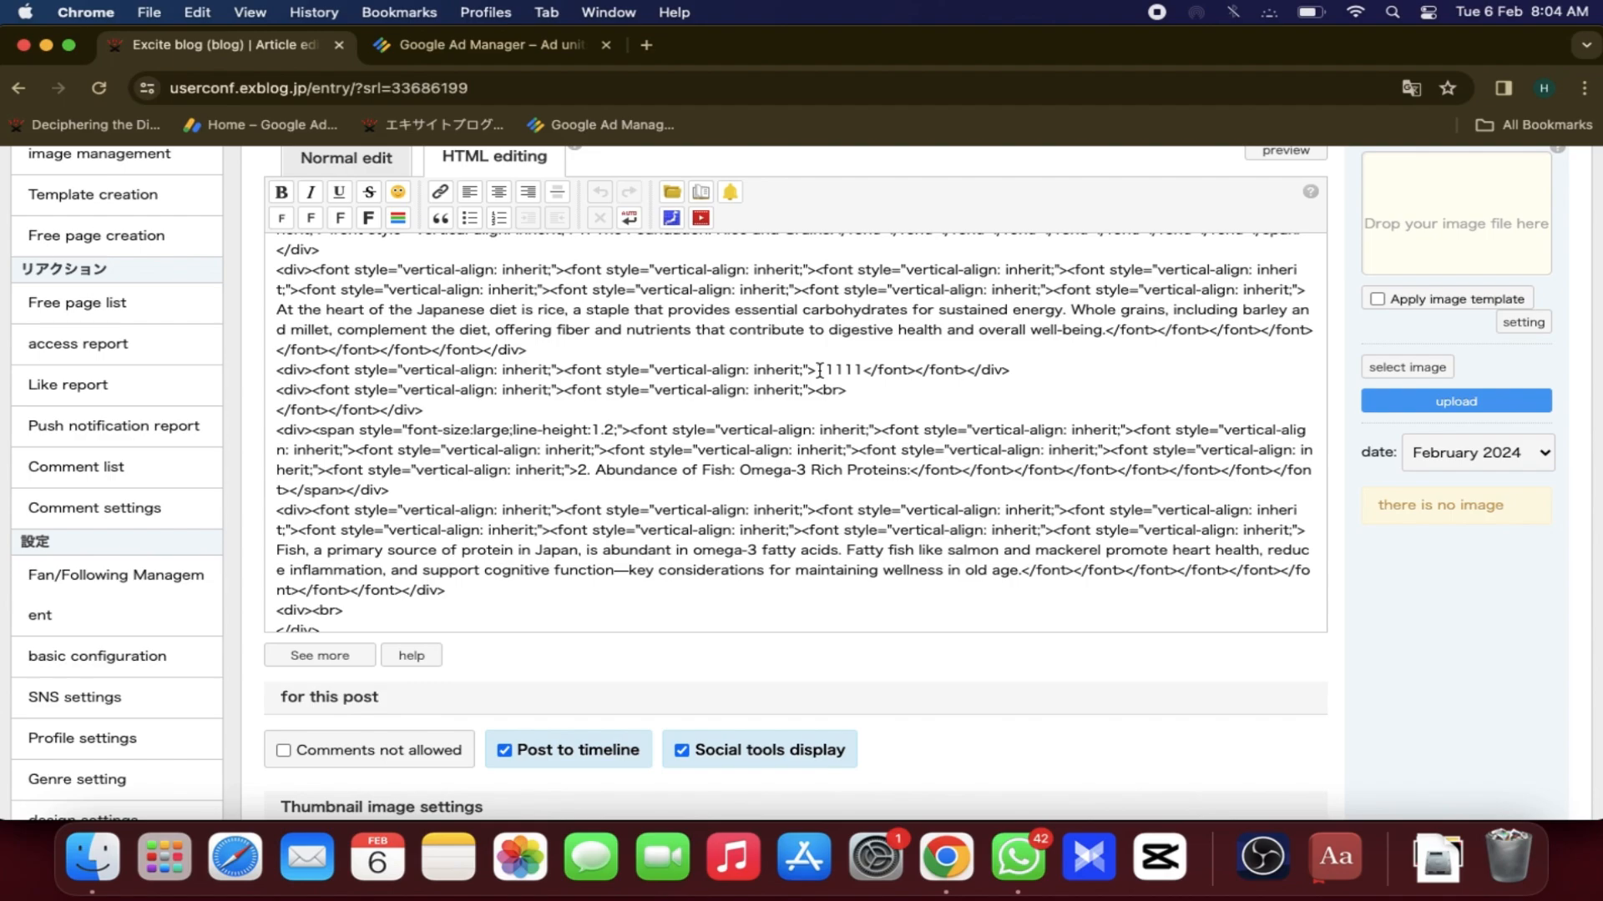
{"action": "left_click_drag", "start_coordinate": [817, 370], "coordinate": [862, 369]}
{"action": "scroll", "coordinate": [862, 370], "scroll_direction": "down", "scroll_amount": 3}
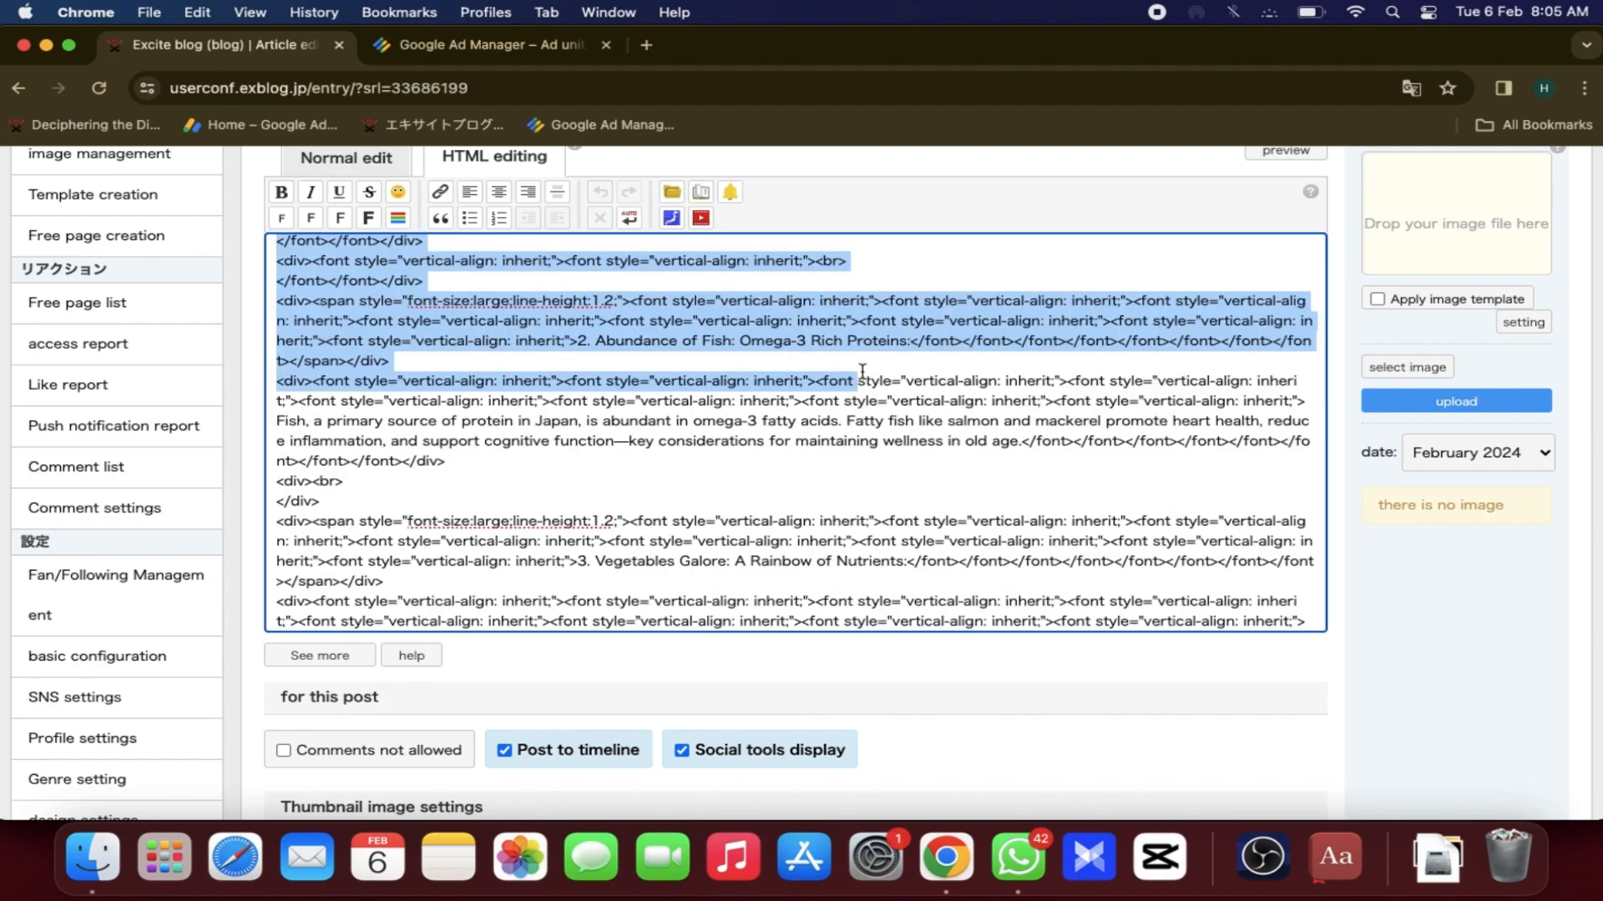
{"action": "scroll", "coordinate": [863, 371], "scroll_direction": "down", "scroll_amount": 5}
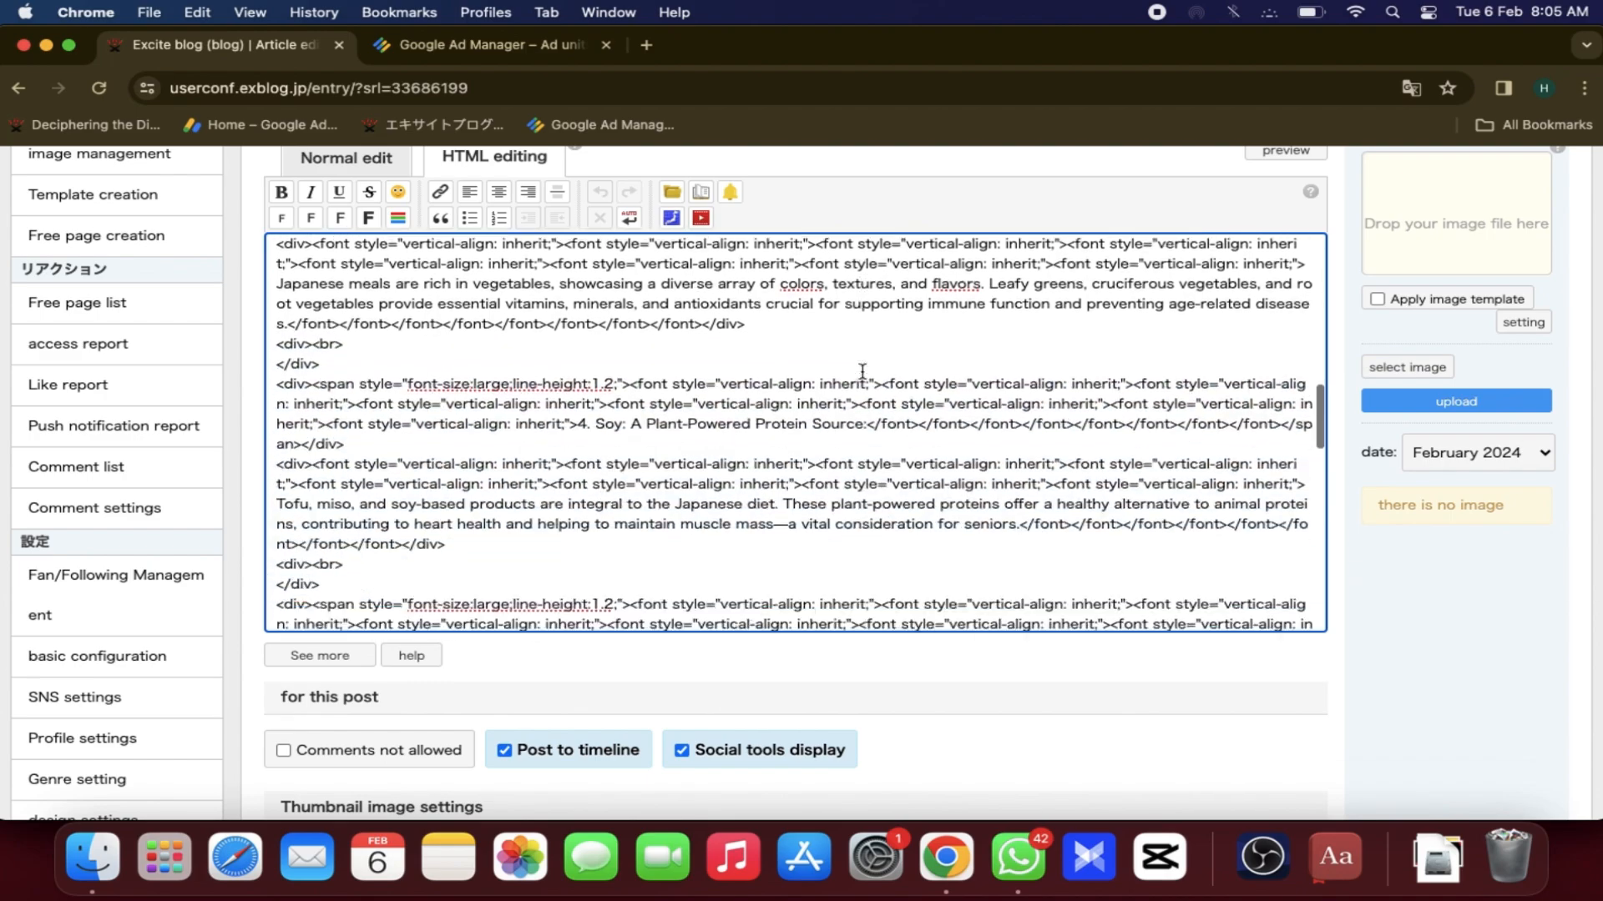
{"action": "scroll", "coordinate": [862, 371], "scroll_direction": "up", "scroll_amount": 12}
{"action": "scroll", "coordinate": [863, 371], "scroll_direction": "up", "scroll_amount": 3}
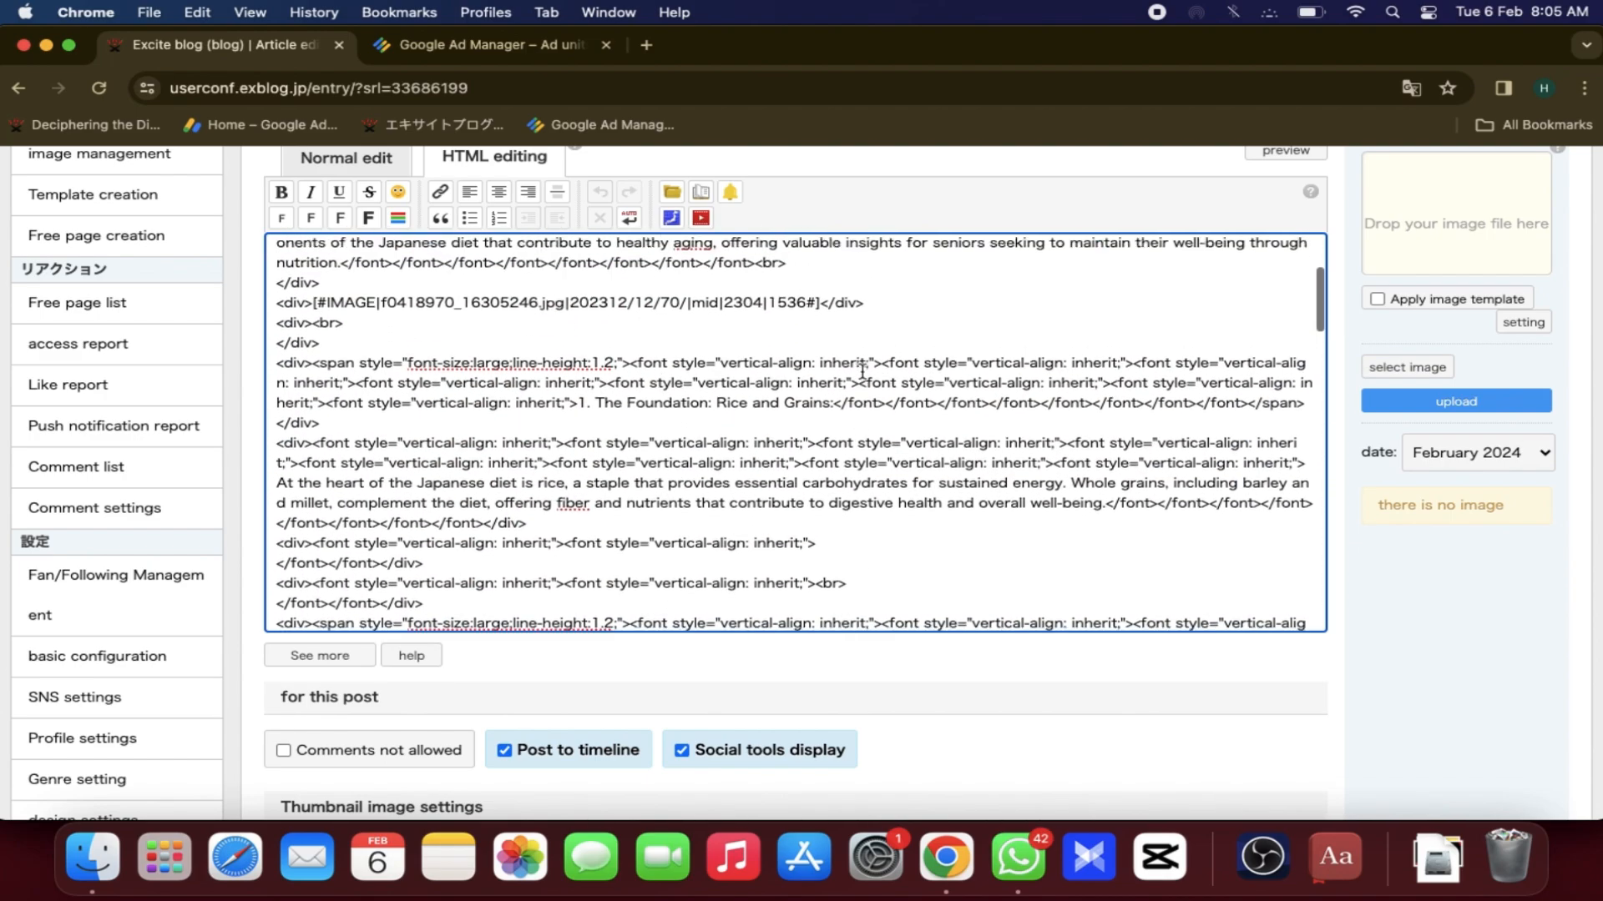
- Examine the article's HTML and its normal editing view for the placement of the ad scripts
{"action": "scroll", "coordinate": [862, 372], "scroll_direction": "up", "scroll_amount": 4}
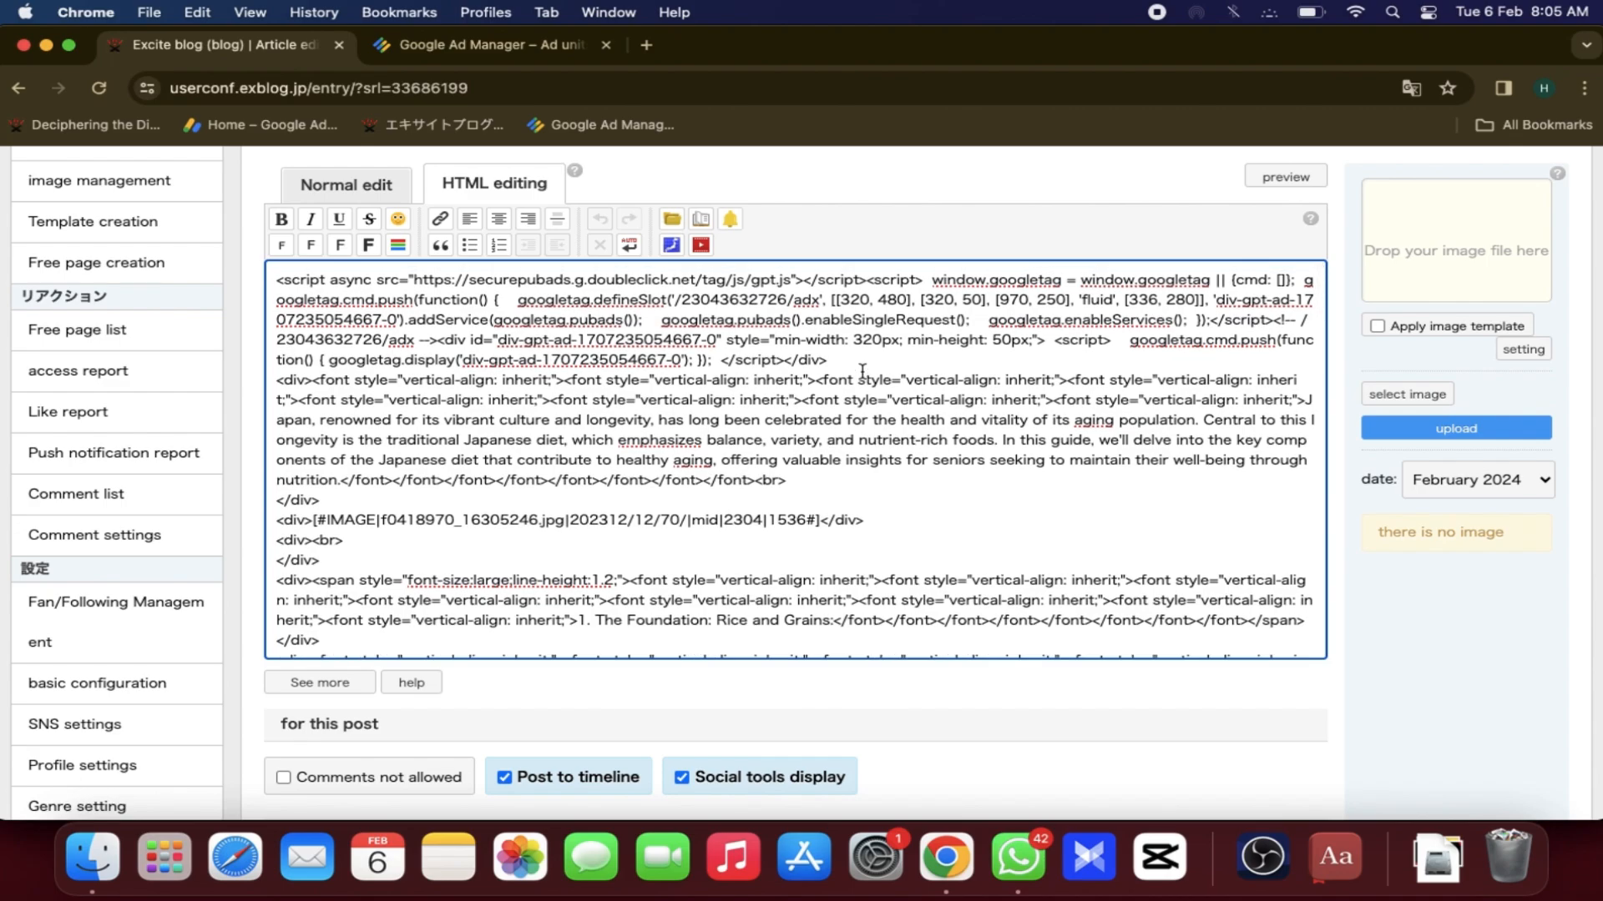
{"action": "scroll", "coordinate": [862, 371], "scroll_direction": "down", "scroll_amount": 7}
{"action": "scroll", "coordinate": [862, 372], "scroll_direction": "down", "scroll_amount": 10}
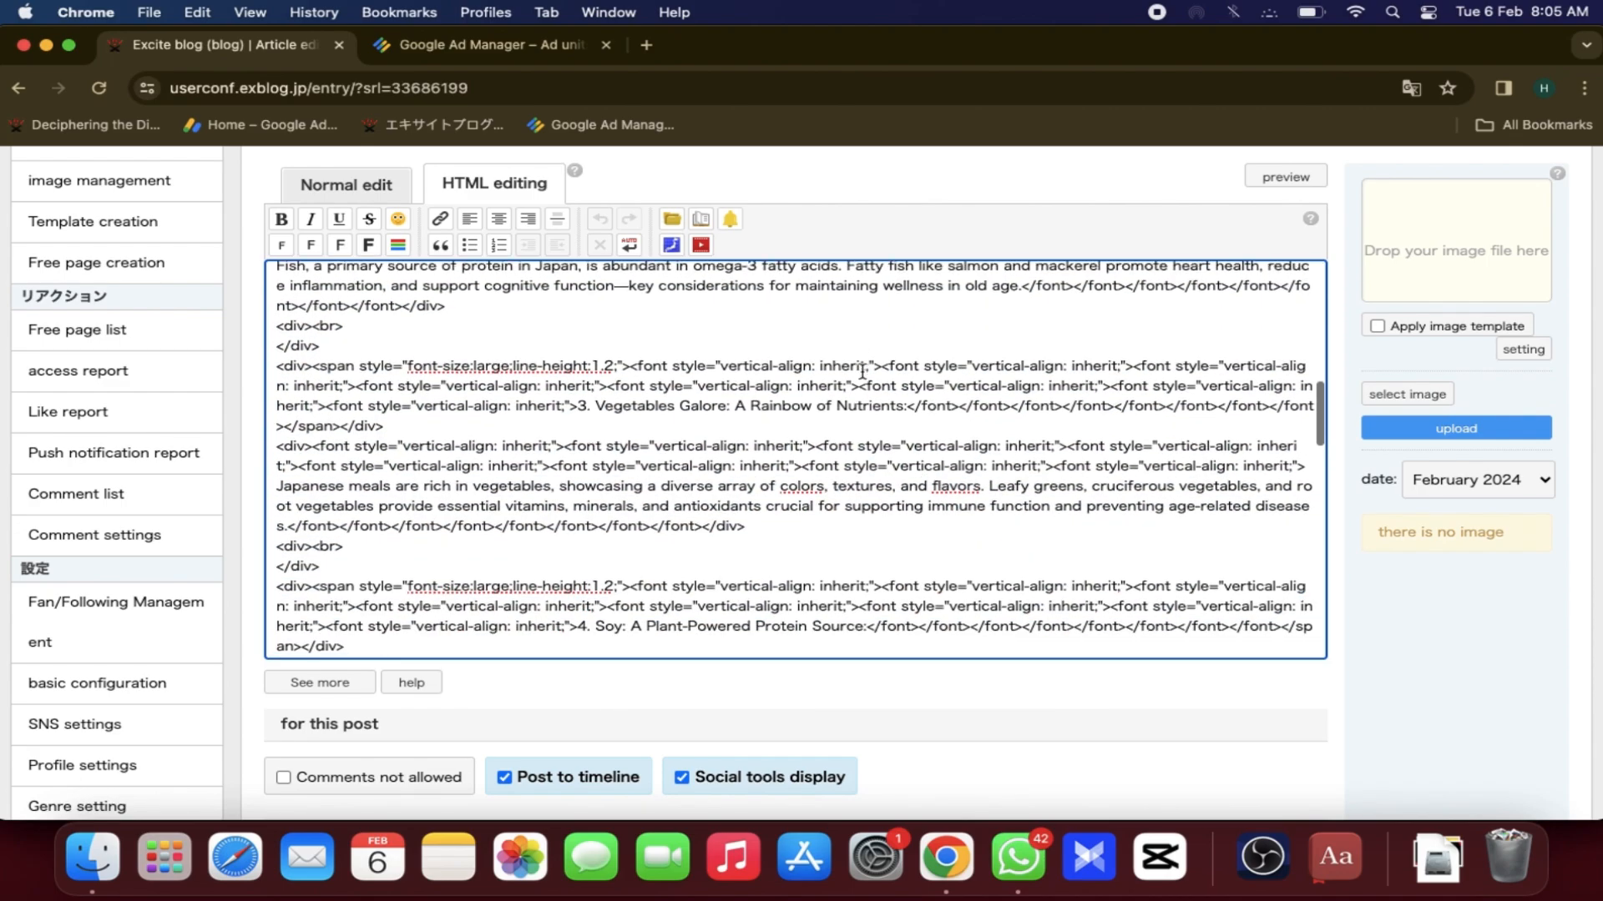
{"action": "scroll", "coordinate": [862, 371], "scroll_direction": "down", "scroll_amount": 8}
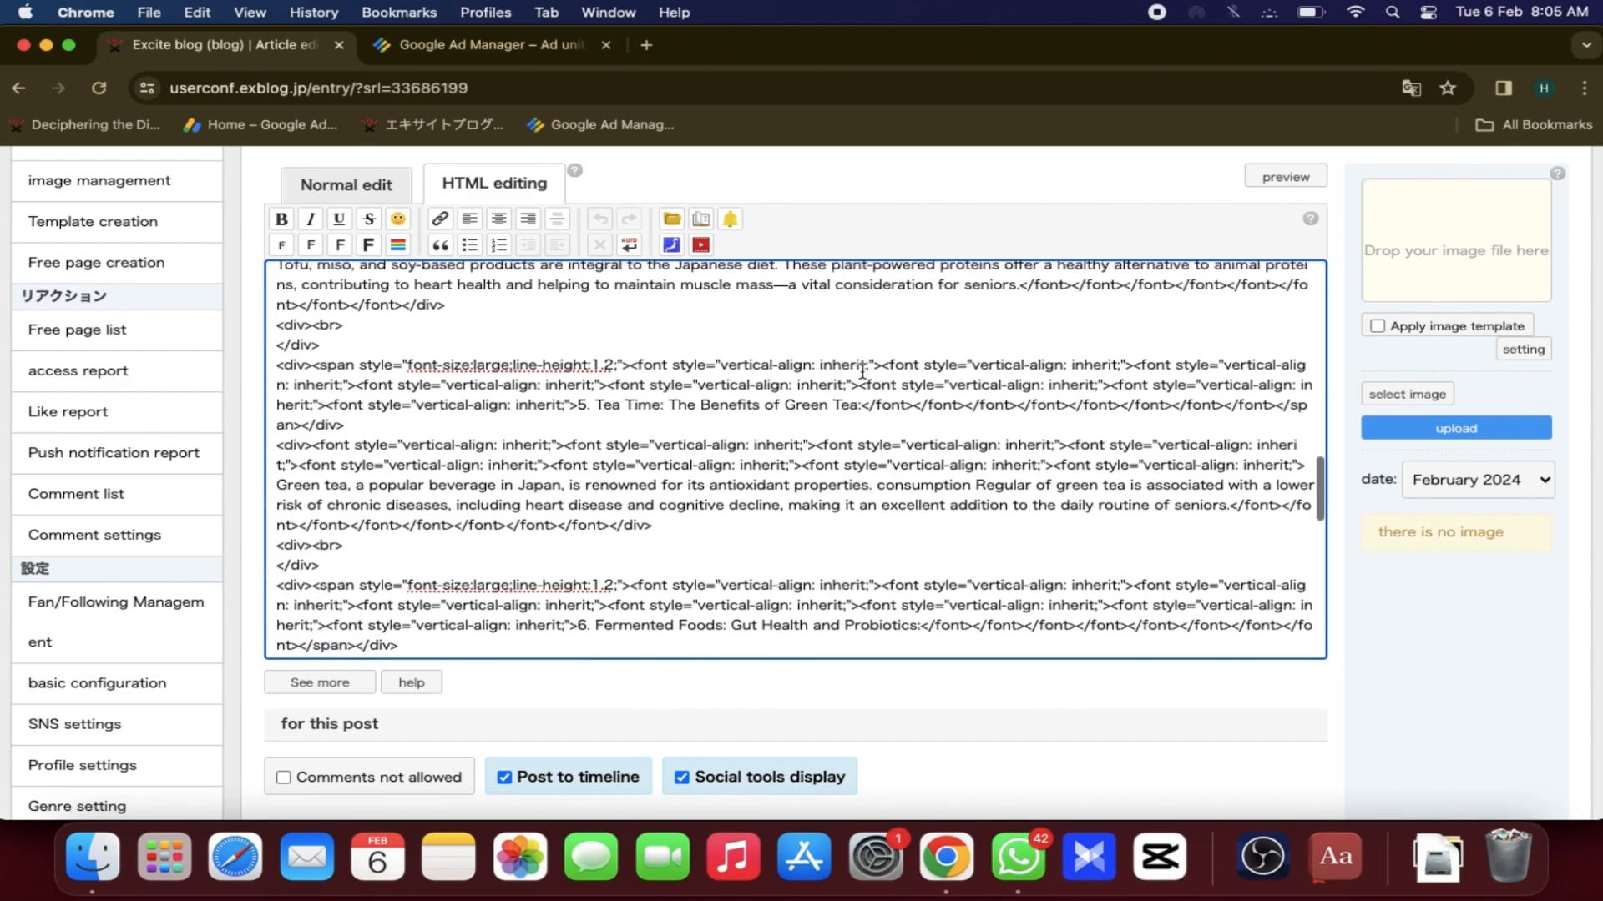
{"action": "scroll", "coordinate": [862, 371], "scroll_direction": "down", "scroll_amount": 3}
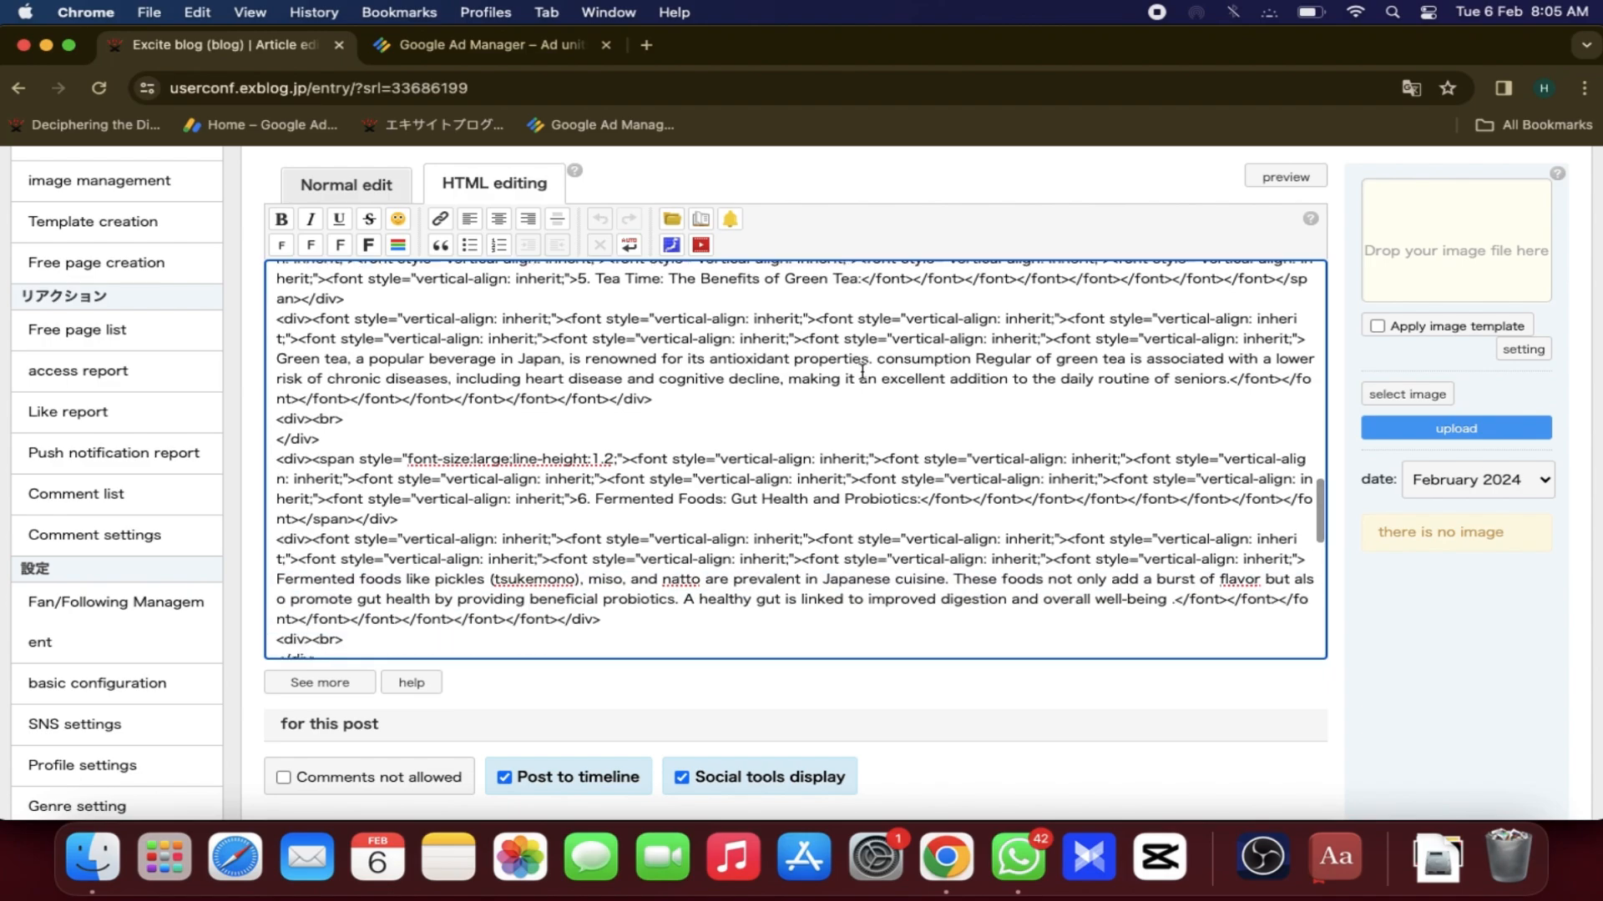
{"action": "left_click", "coordinate": [391, 192]}
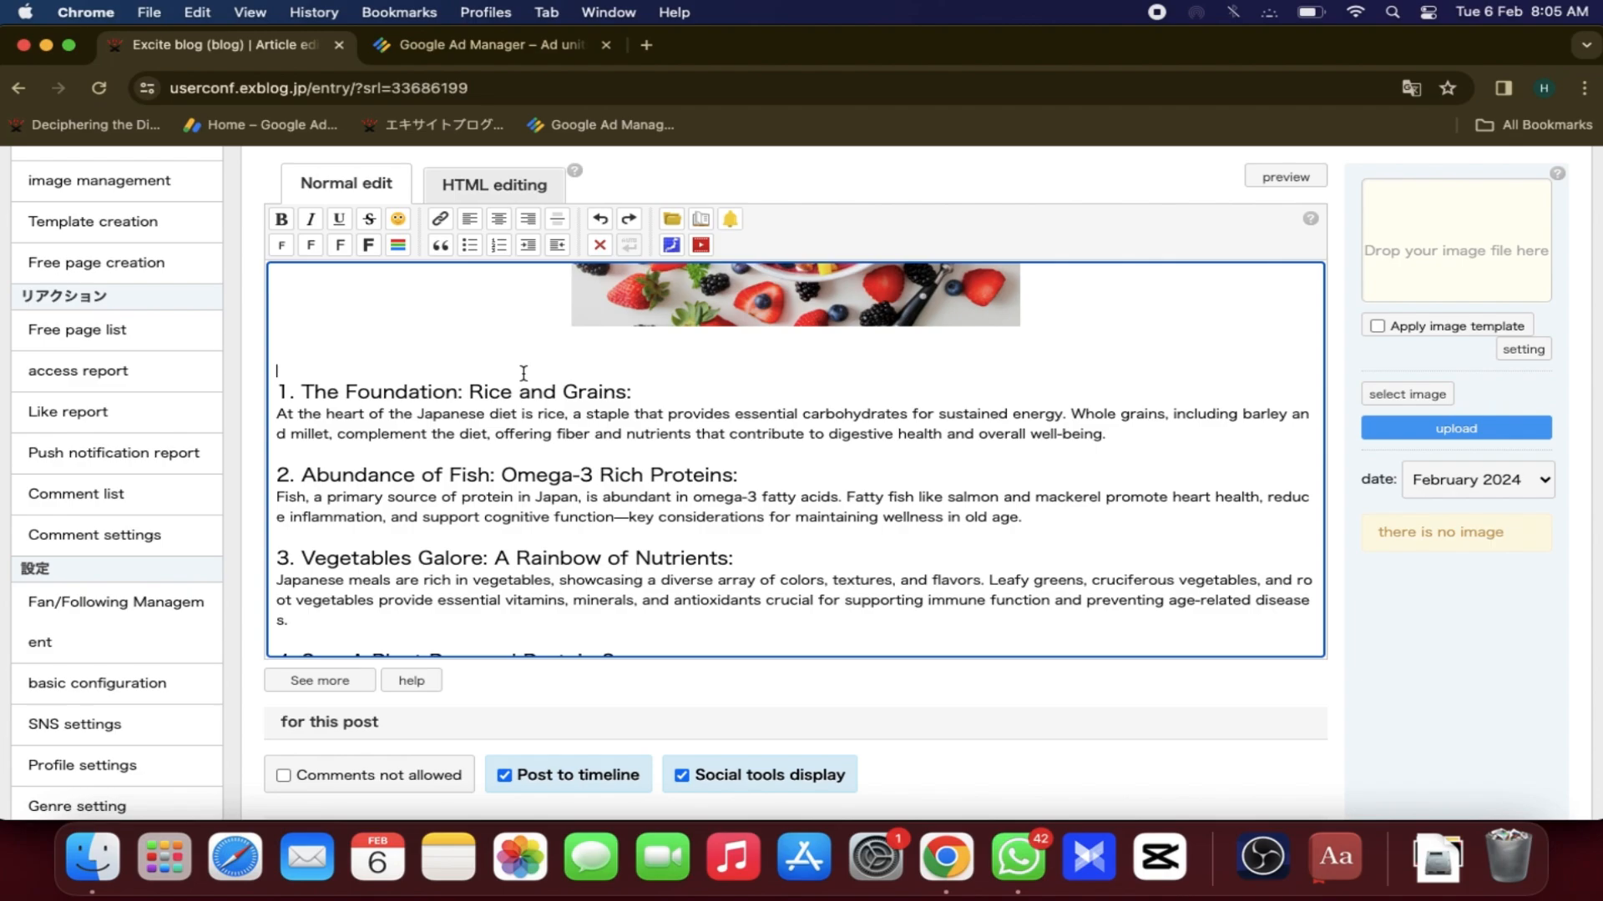
{"action": "scroll", "coordinate": [524, 373], "scroll_direction": "down", "scroll_amount": 2}
{"action": "scroll", "coordinate": [534, 377], "scroll_direction": "up", "scroll_amount": 8}
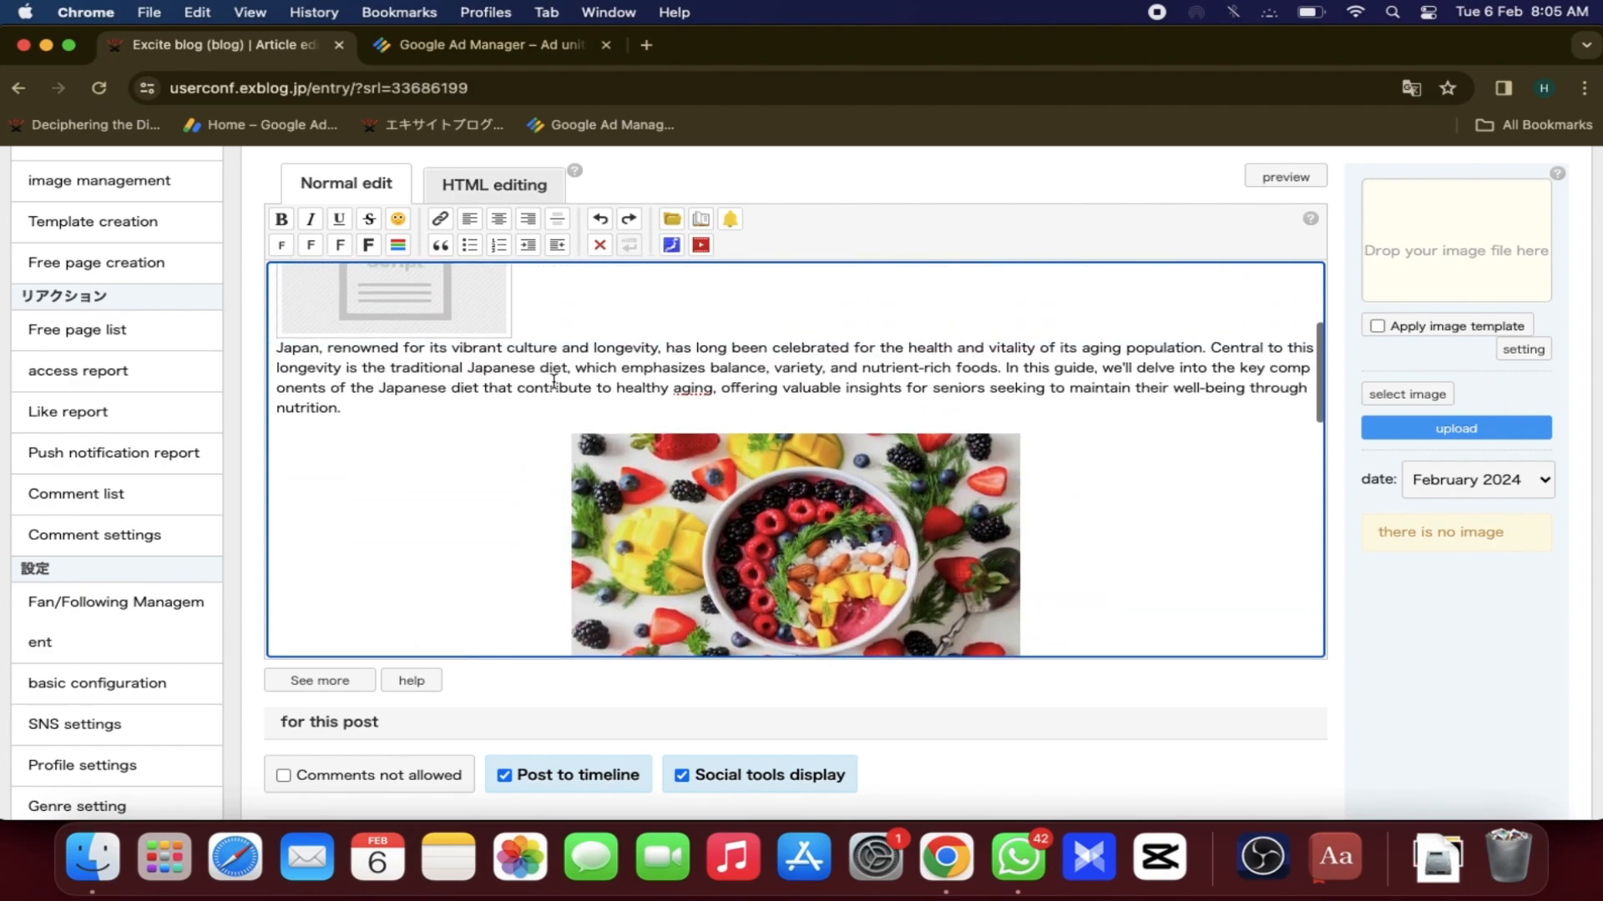
{"action": "scroll", "coordinate": [512, 479], "scroll_direction": "down", "scroll_amount": 5}
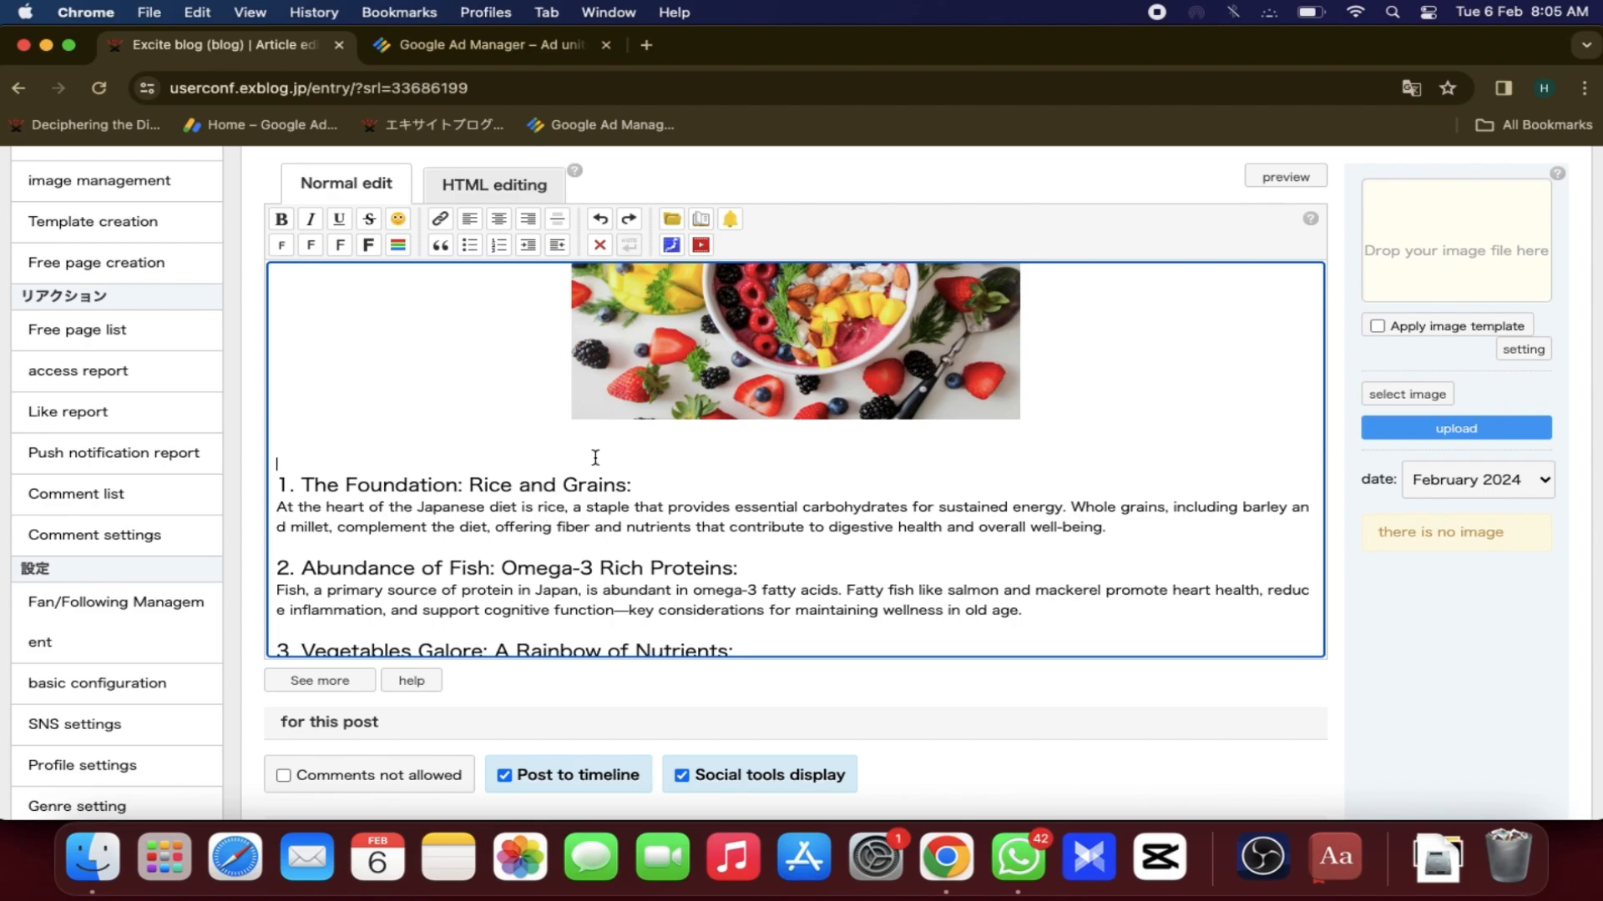
{"action": "left_click", "coordinate": [477, 52]}
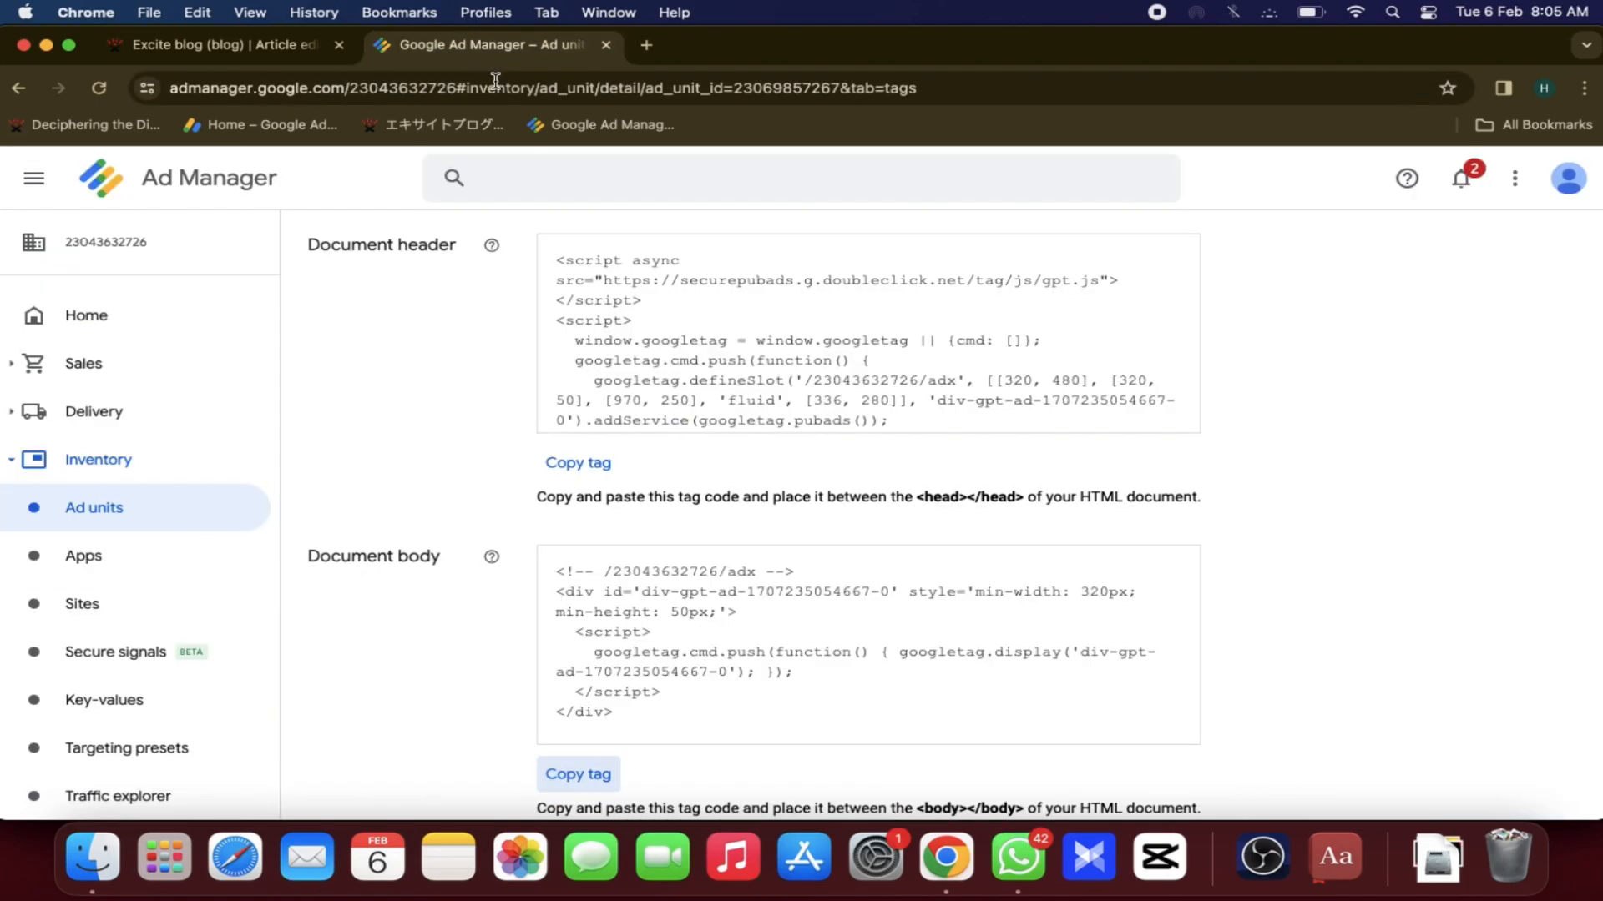
{"action": "left_click", "coordinate": [269, 46]}
{"action": "left_click", "coordinate": [905, 743]}
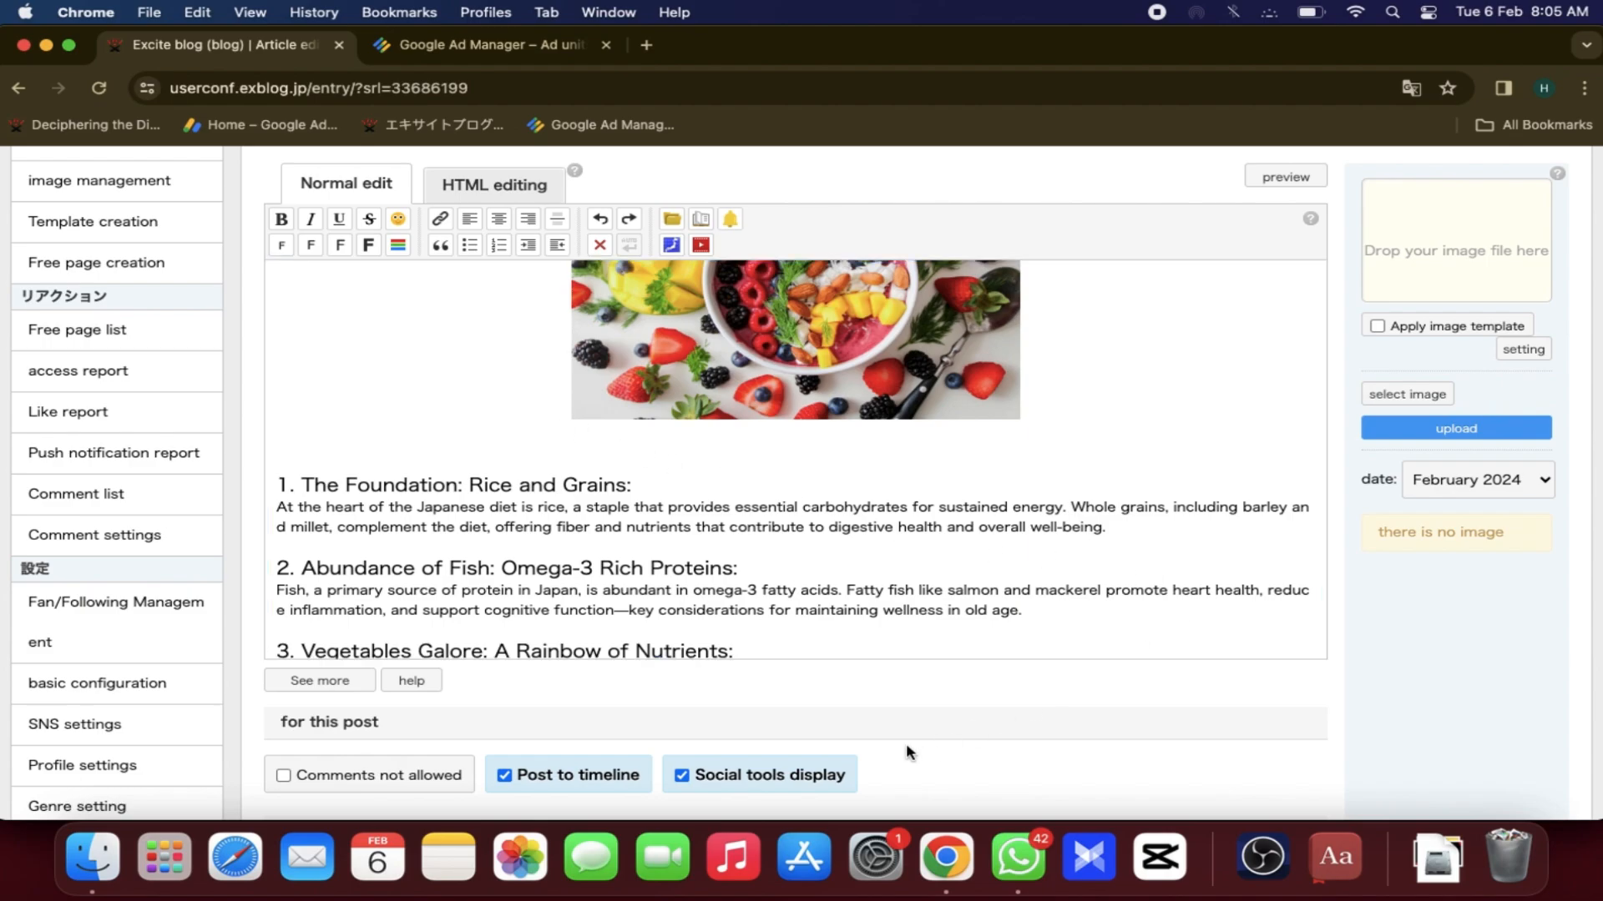
{"action": "scroll", "coordinate": [1072, 726], "scroll_direction": "down", "scroll_amount": 3}
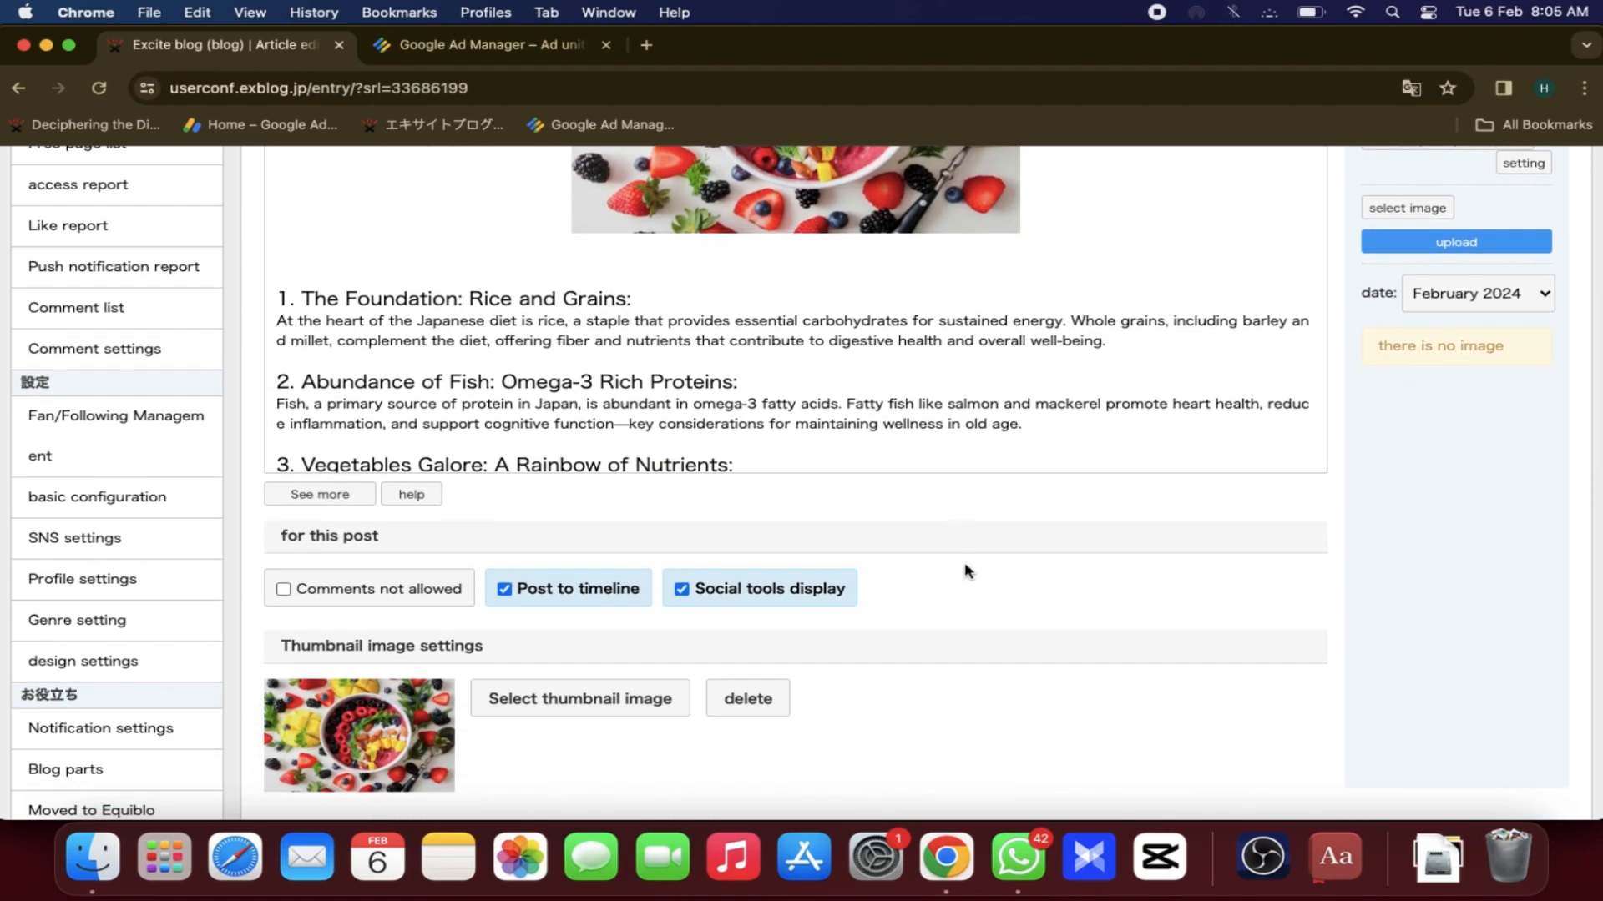
- Check the ad scripts at the start of the article in HTML editing and save the article
{"action": "scroll", "coordinate": [963, 565], "scroll_direction": "up", "scroll_amount": 3}
{"action": "left_click", "coordinate": [487, 269]}
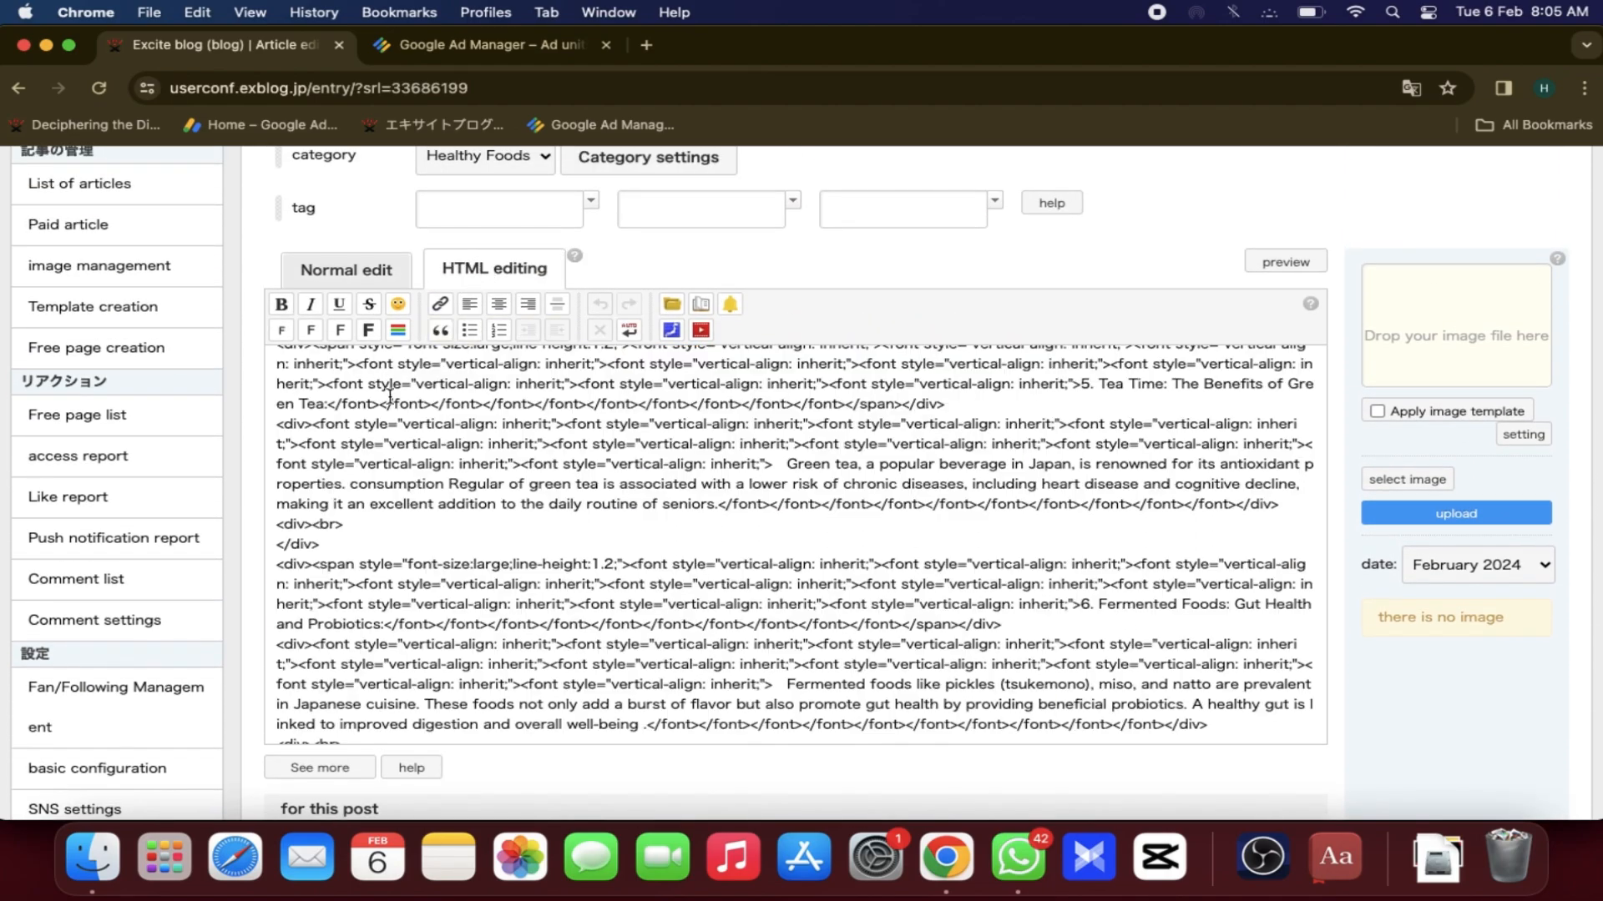
{"action": "scroll", "coordinate": [433, 399], "scroll_direction": "up", "scroll_amount": 10}
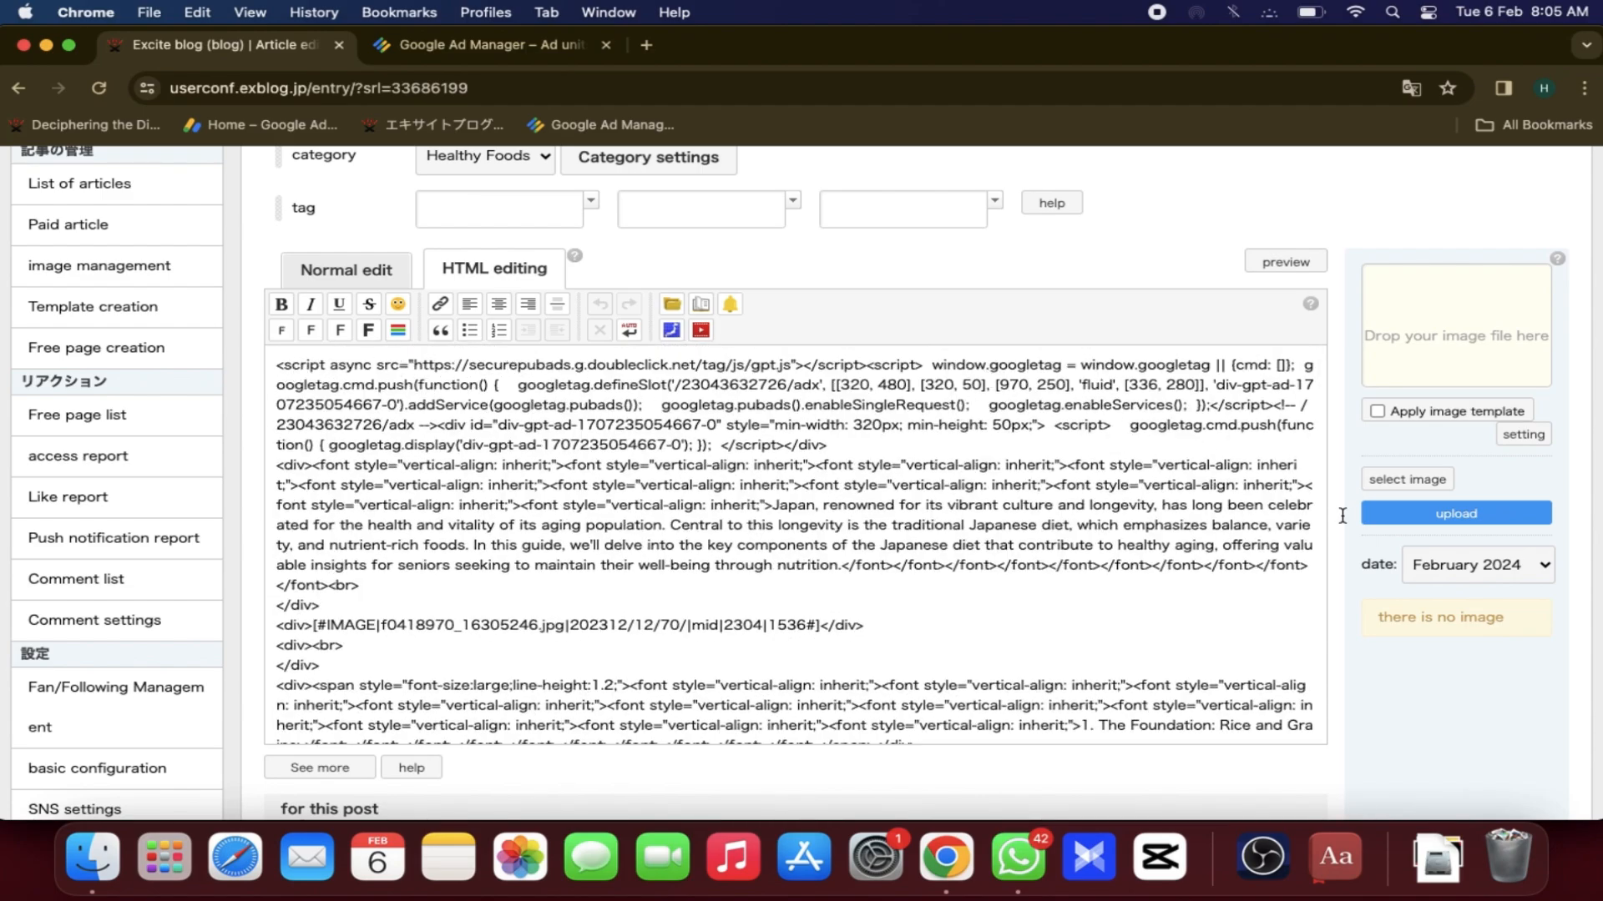
{"action": "scroll", "coordinate": [1342, 515], "scroll_direction": "down", "scroll_amount": 15}
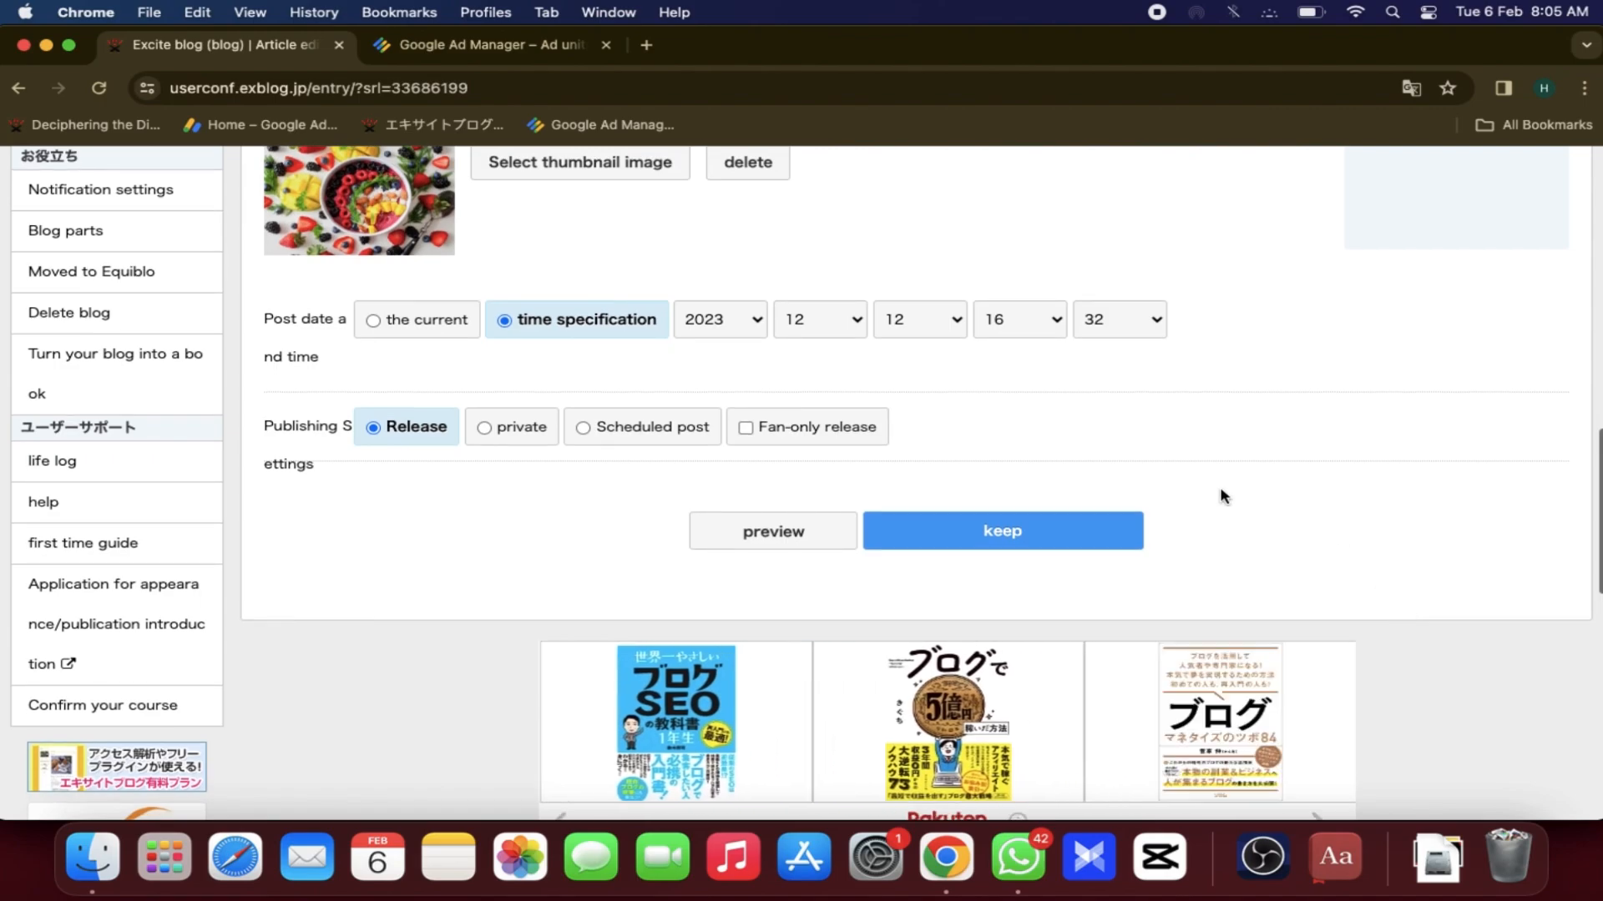
{"action": "left_click", "coordinate": [1088, 530]}
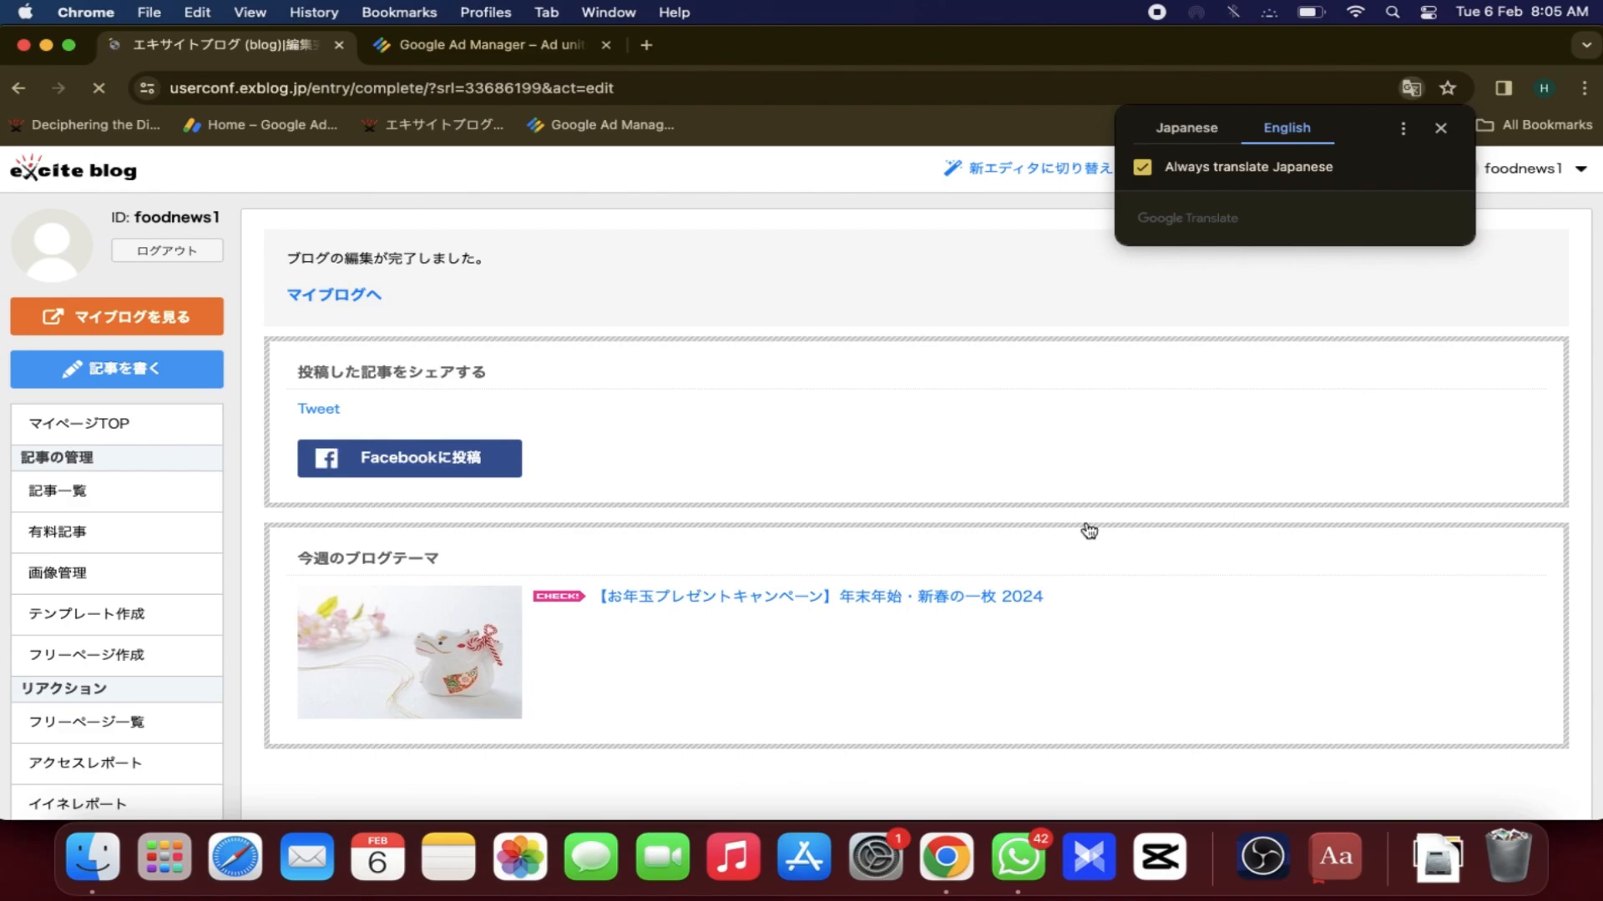
- Open the published article on the blog, reload it and look through the page for the ad placement
{"action": "left_click", "coordinate": [363, 297]}
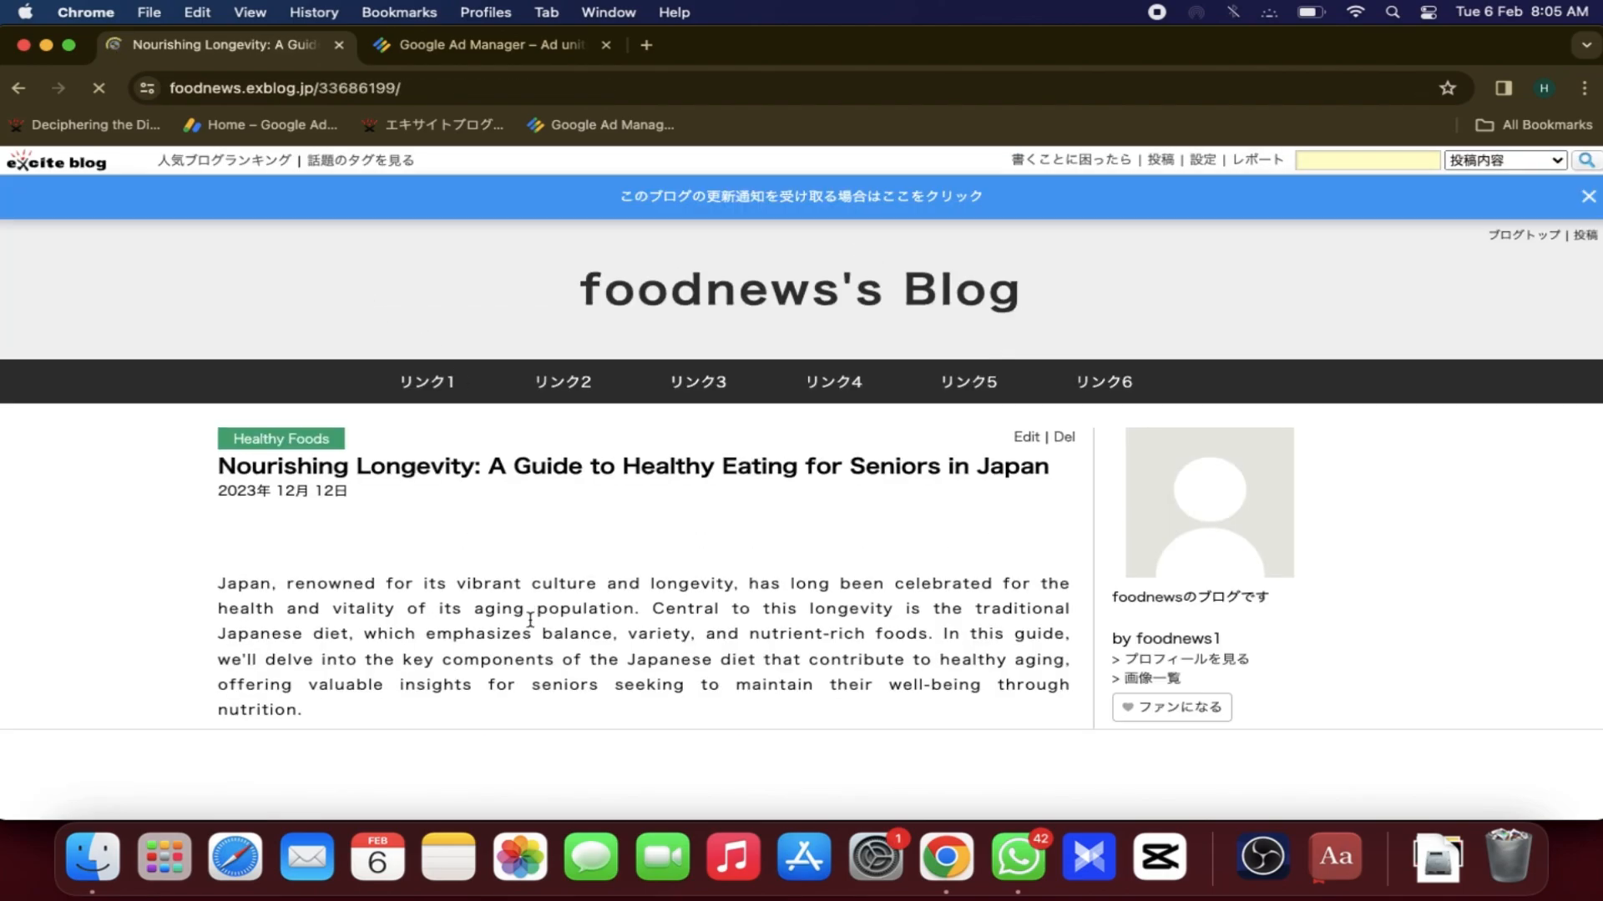
{"action": "scroll", "coordinate": [527, 634], "scroll_direction": "down", "scroll_amount": 10}
{"action": "scroll", "coordinate": [523, 641], "scroll_direction": "down", "scroll_amount": 10}
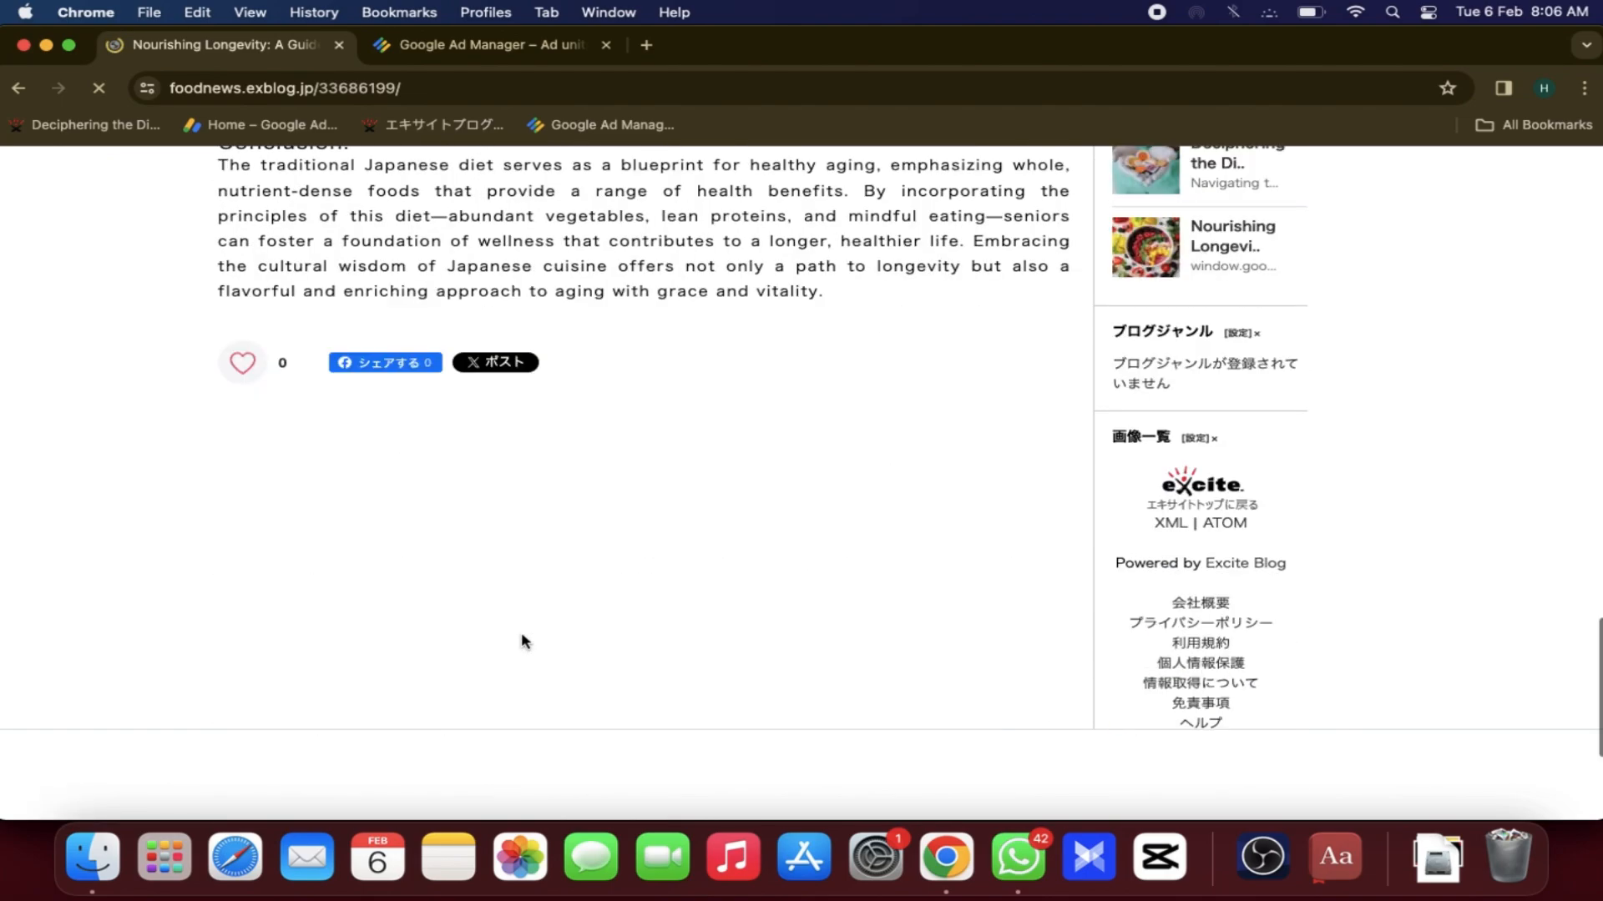
{"action": "scroll", "coordinate": [523, 641], "scroll_direction": "up", "scroll_amount": 20}
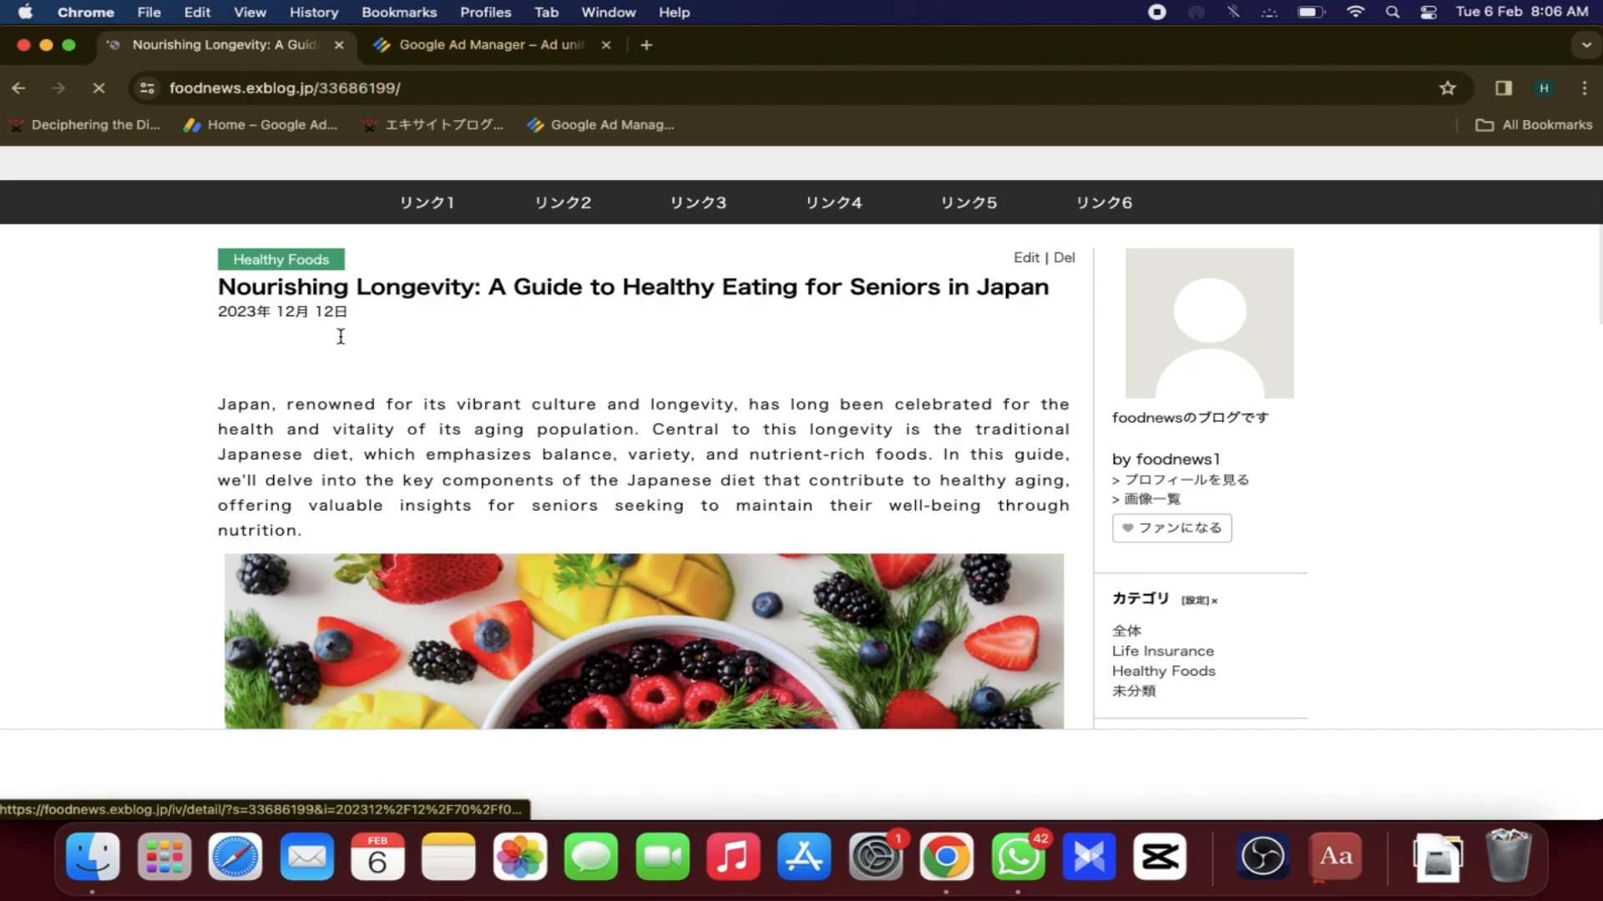
{"action": "left_click", "coordinate": [101, 89]}
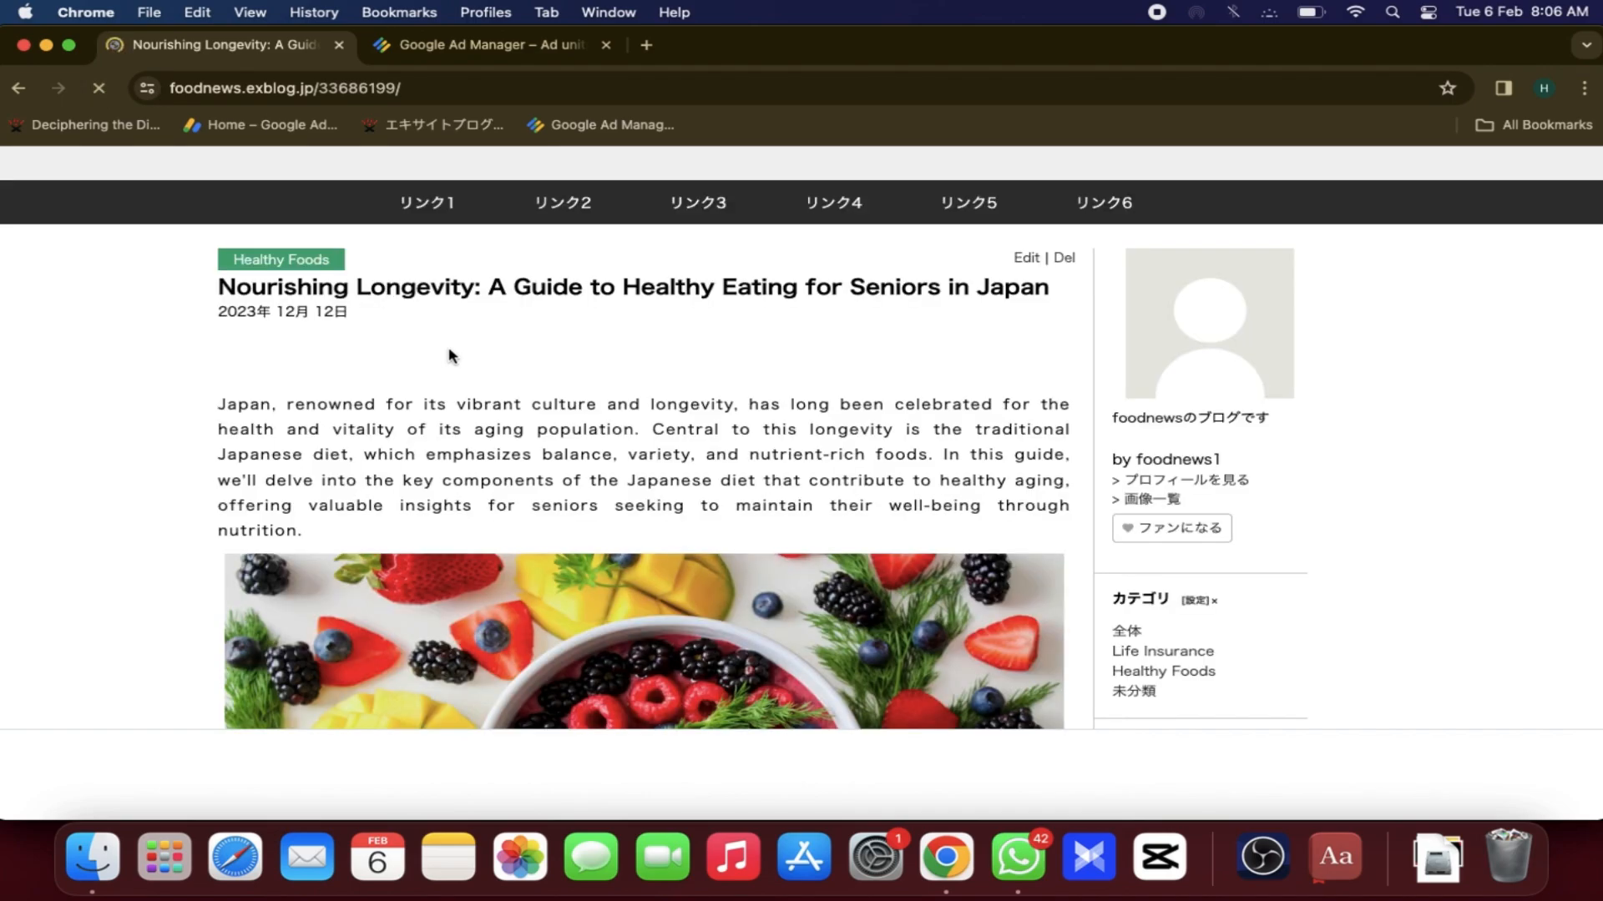
{"action": "scroll", "coordinate": [451, 356], "scroll_direction": "down", "scroll_amount": 10}
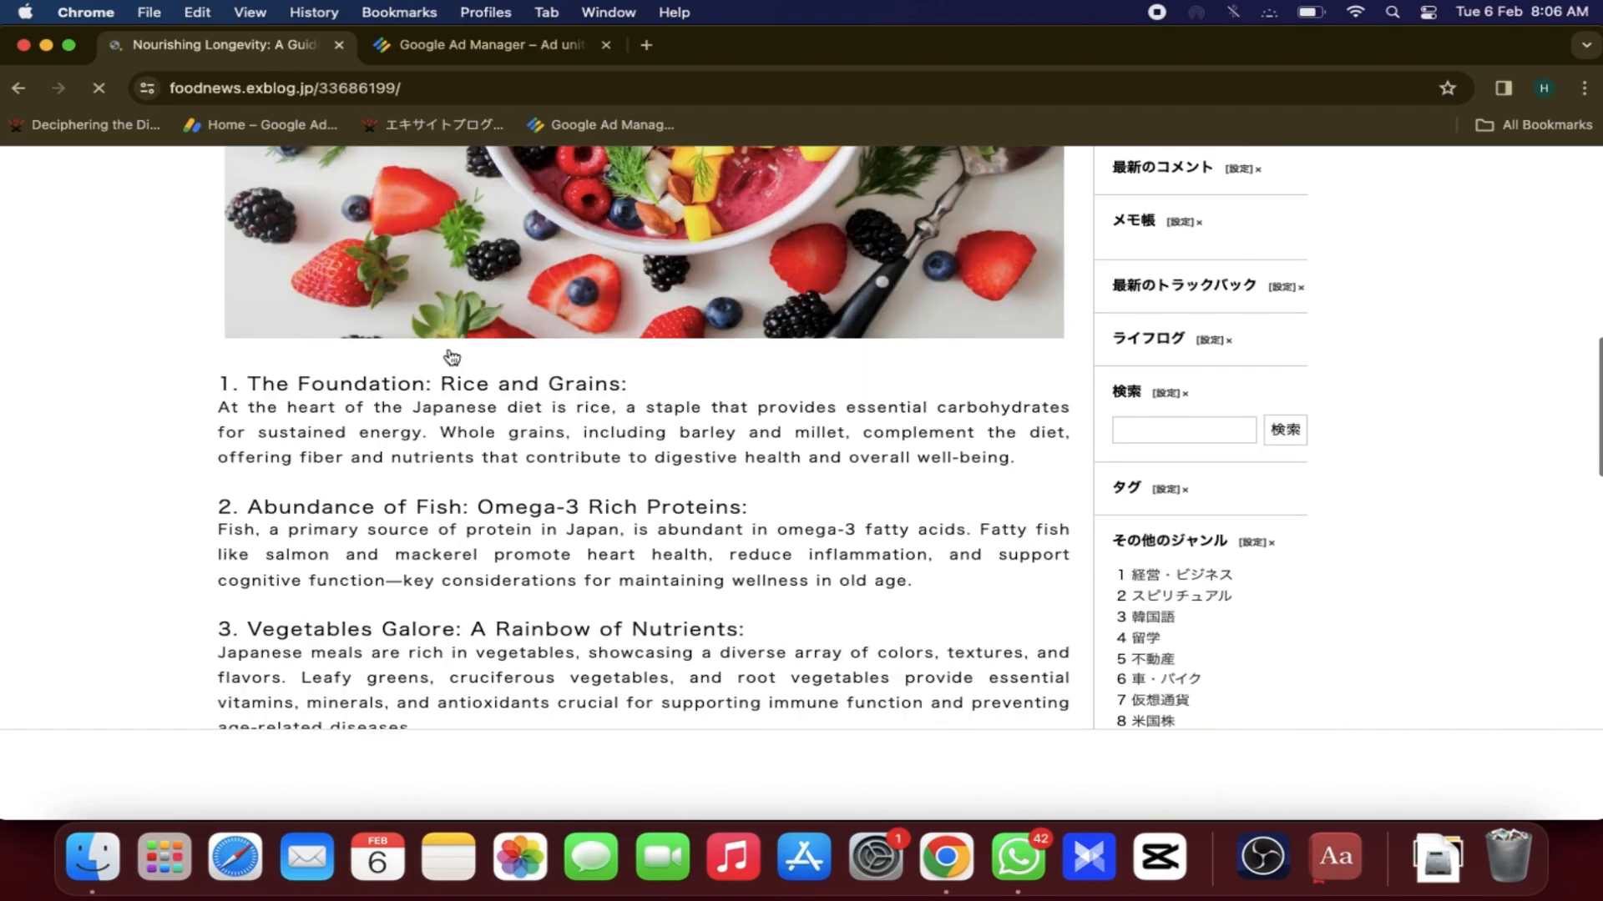
{"action": "scroll", "coordinate": [451, 357], "scroll_direction": "up", "scroll_amount": 9}
{"action": "scroll", "coordinate": [449, 349], "scroll_direction": "up", "scroll_amount": 3}
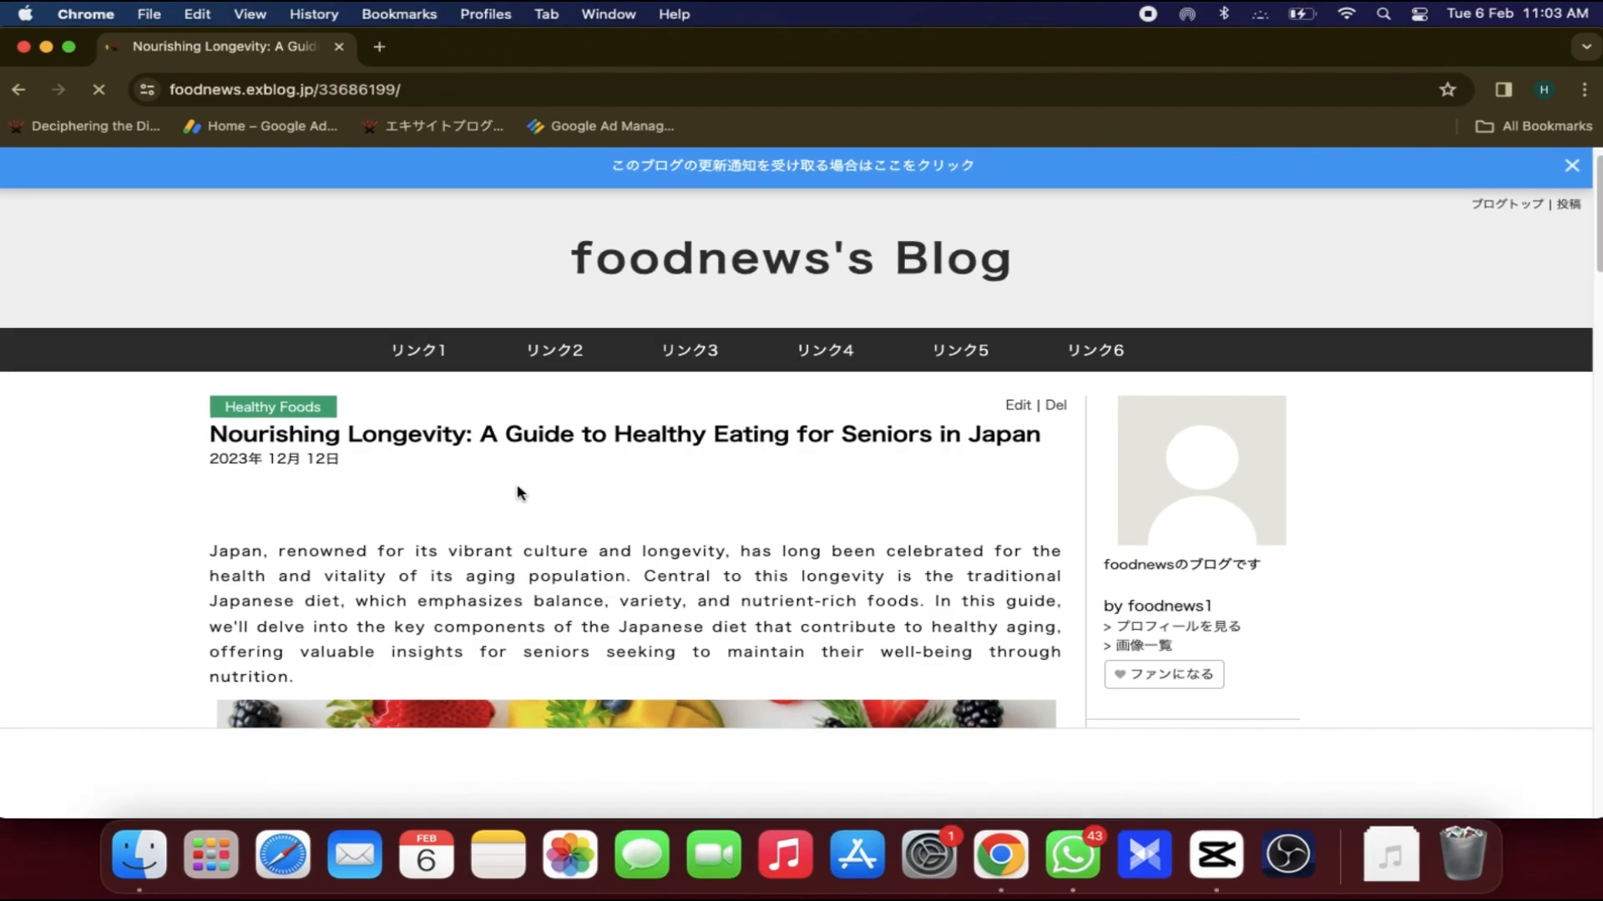
{"action": "scroll", "coordinate": [517, 490], "scroll_direction": "down", "scroll_amount": 5}
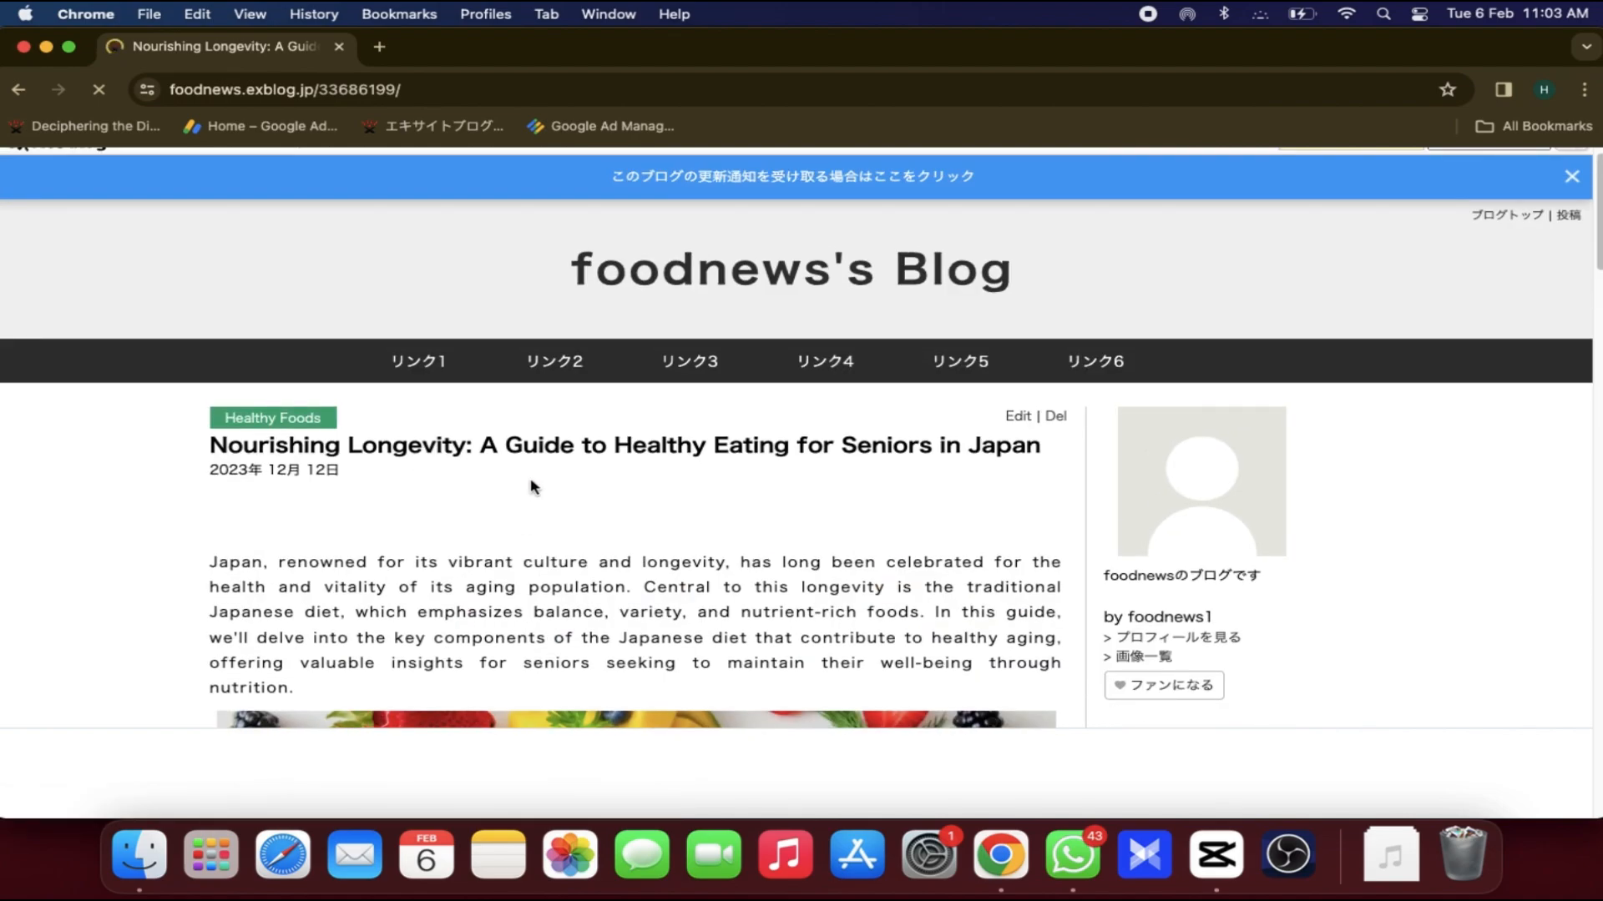
{"action": "right_click", "coordinate": [554, 560]}
{"action": "left_click", "coordinate": [470, 571]}
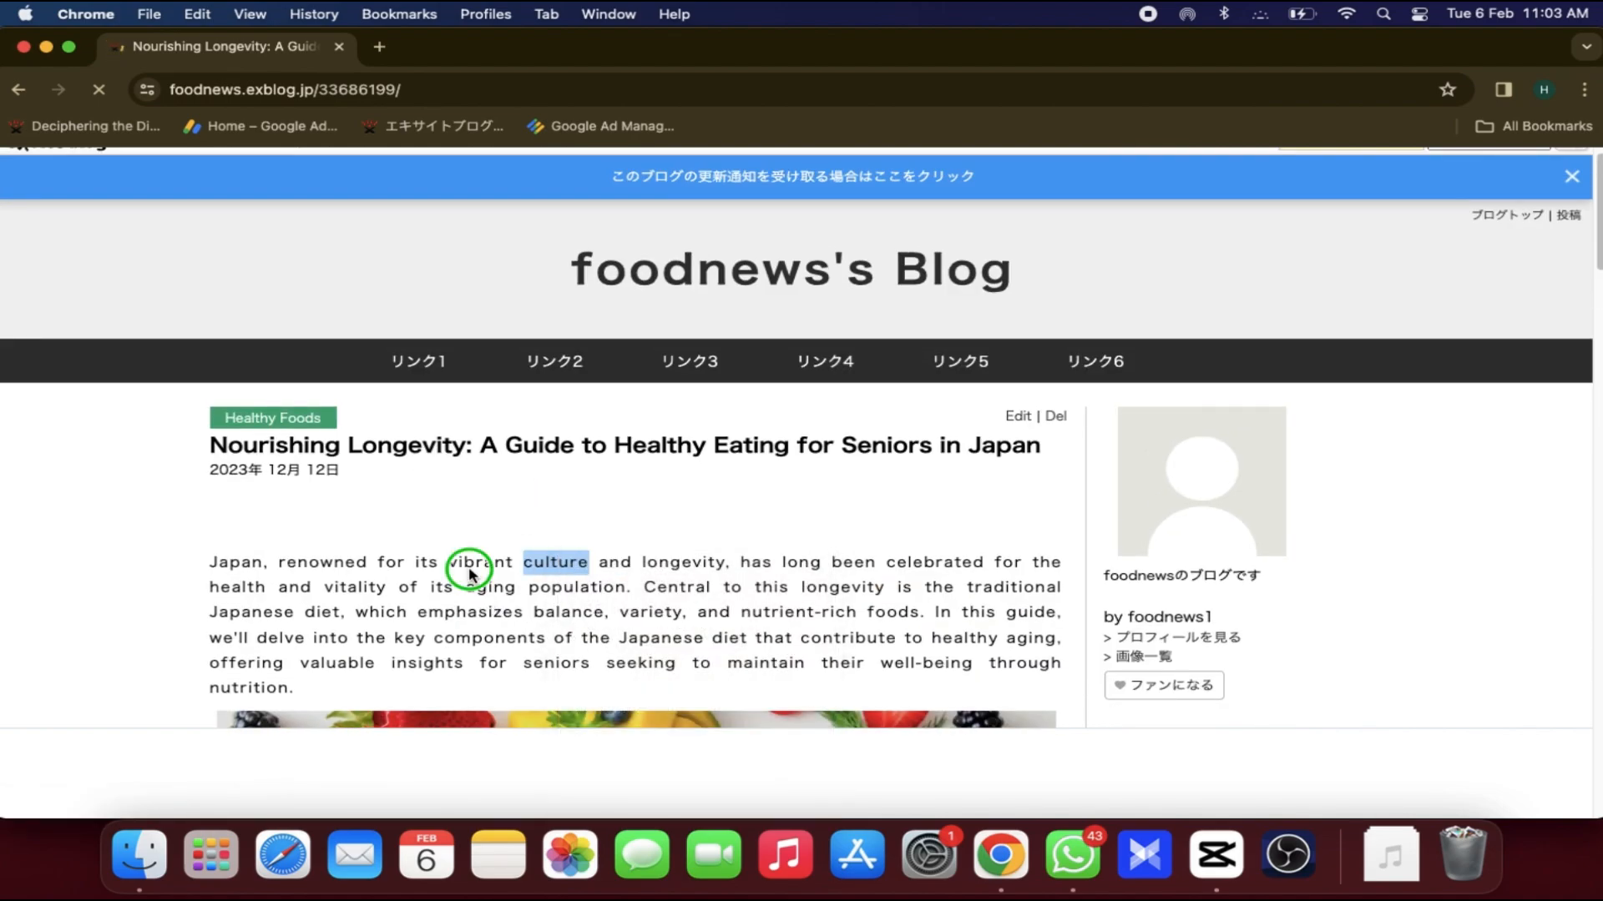
{"action": "right_click", "coordinate": [470, 571]}
{"action": "left_click", "coordinate": [423, 585]}
{"action": "left_click", "coordinate": [186, 526]}
{"action": "right_click", "coordinate": [163, 533]}
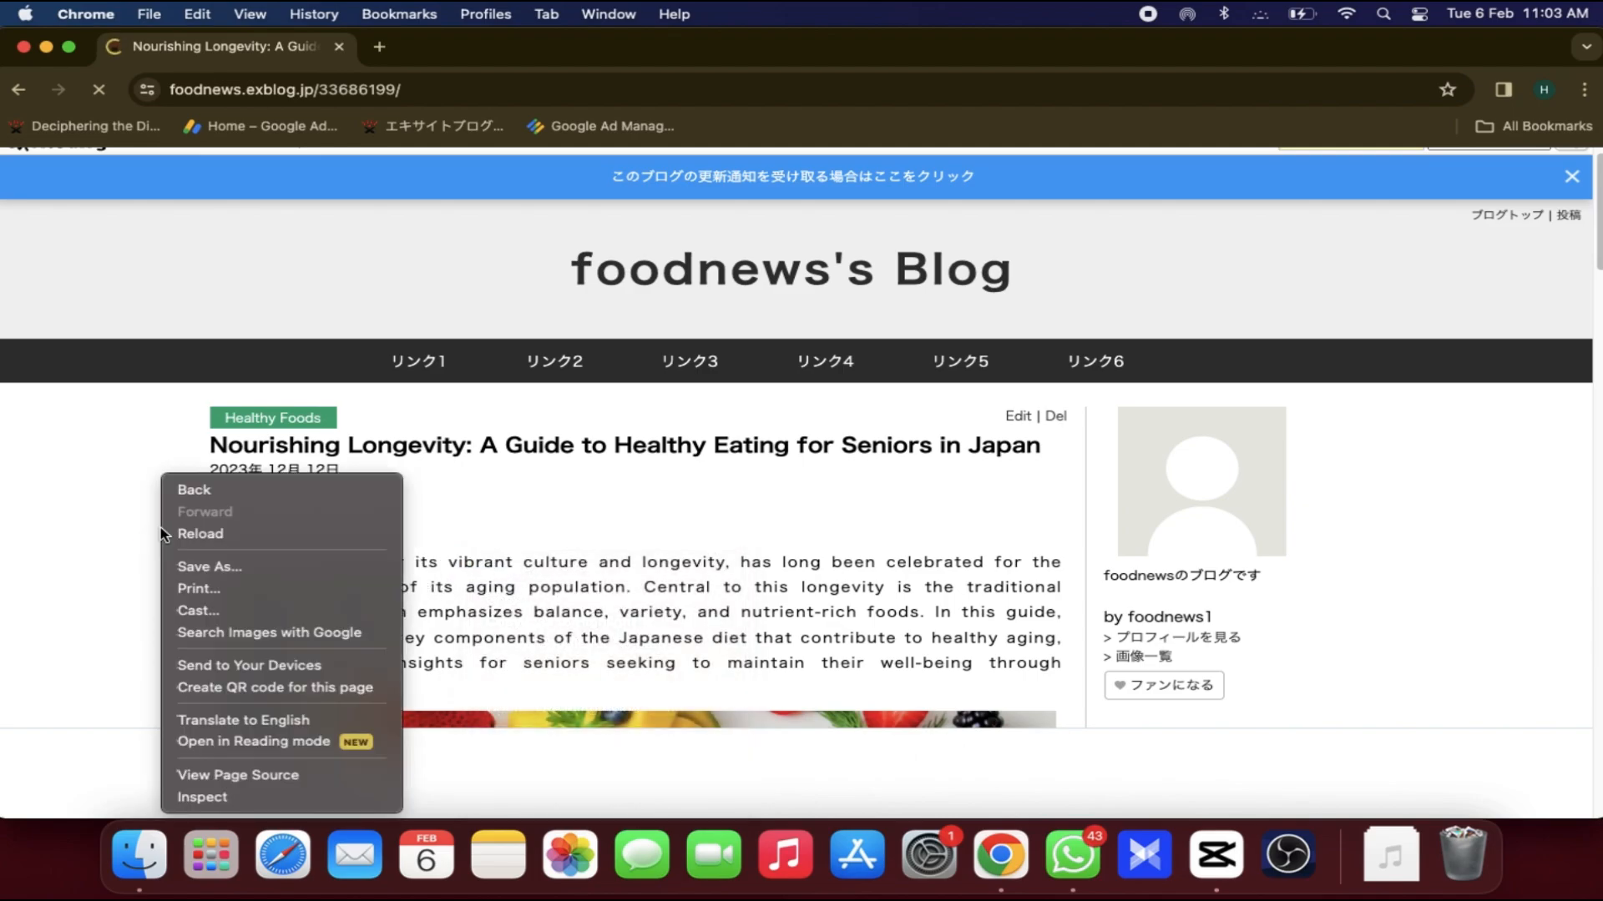
{"action": "left_click", "coordinate": [418, 533]}
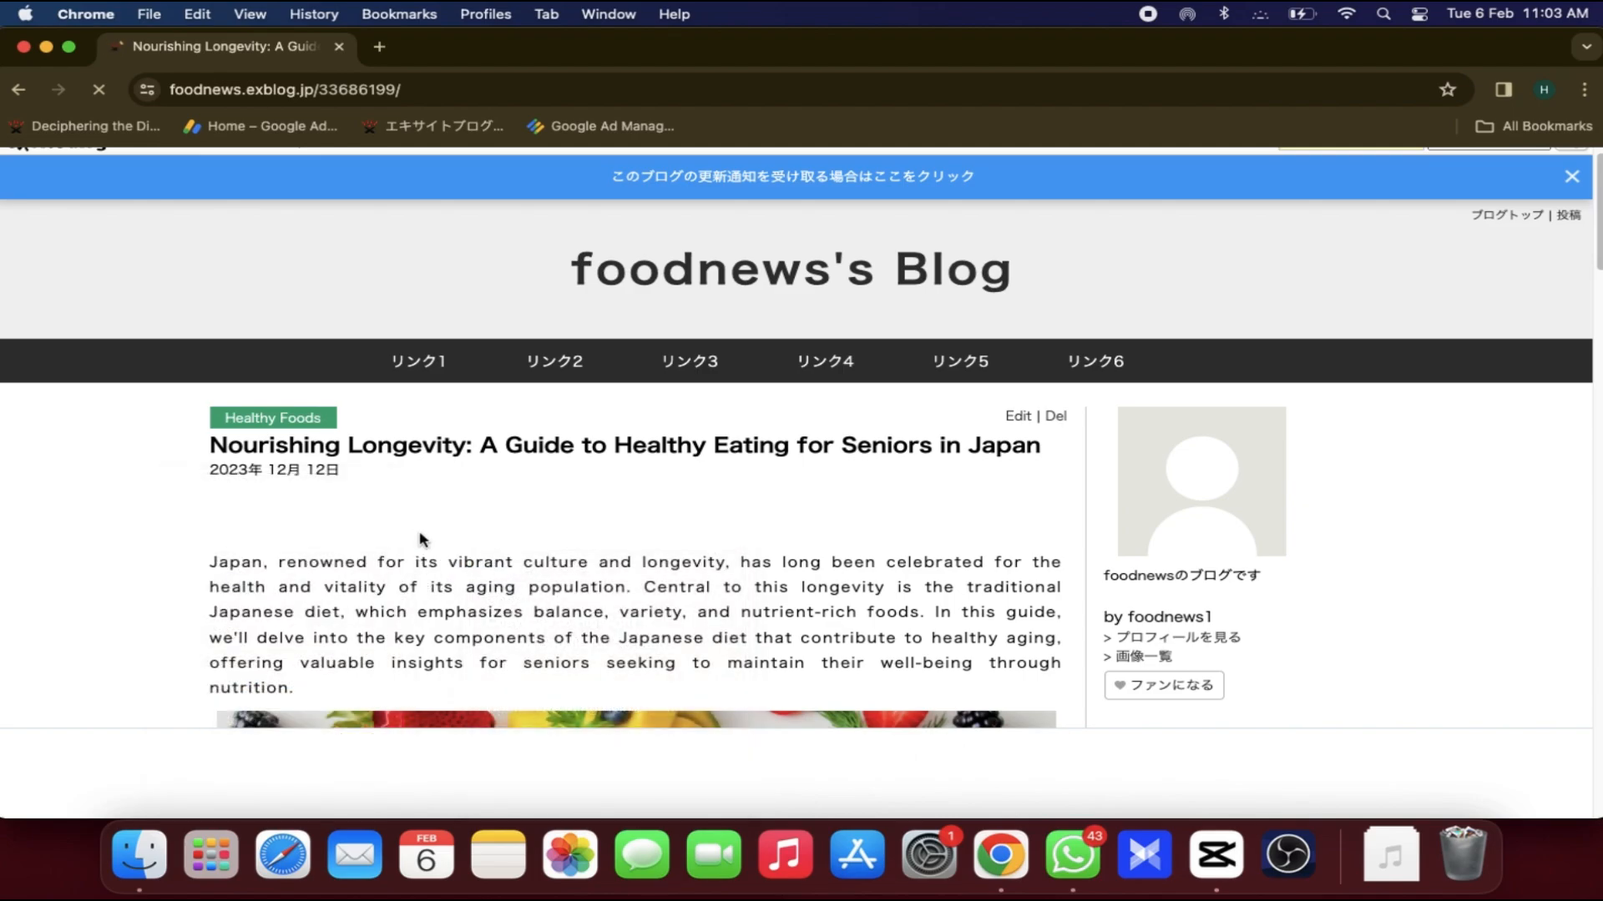
- Open the developer tools on the article page, switch to the responsive mobile view and reload the page
{"action": "key", "text": "super+alt+i"}
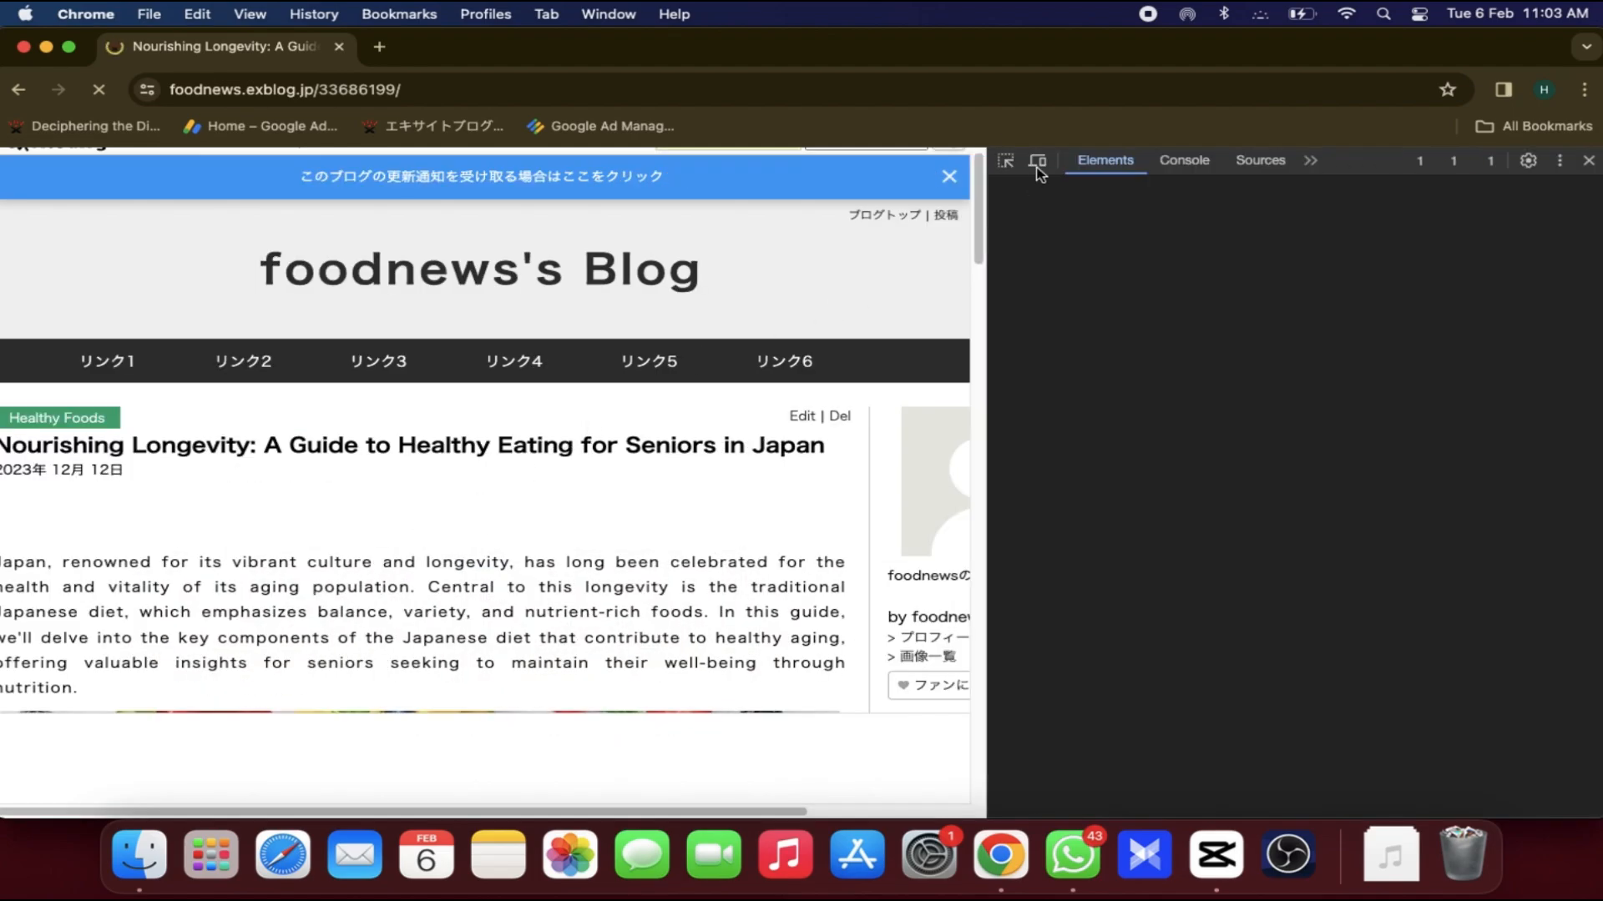
{"action": "left_click", "coordinate": [1037, 164]}
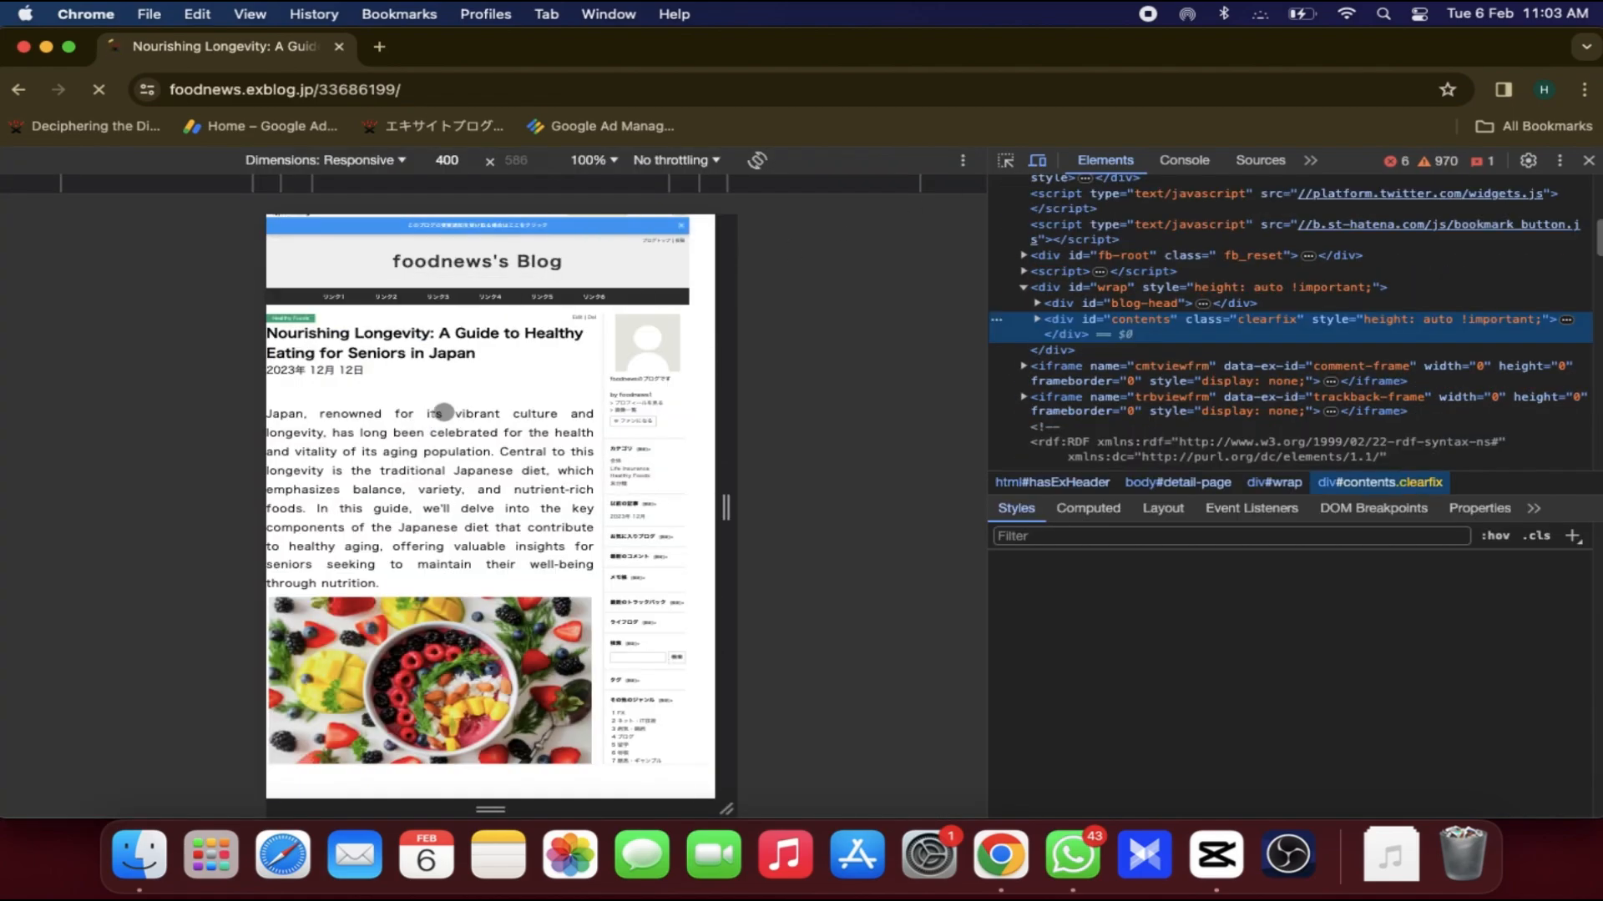
{"action": "scroll", "coordinate": [410, 417], "scroll_direction": "down", "scroll_amount": 6}
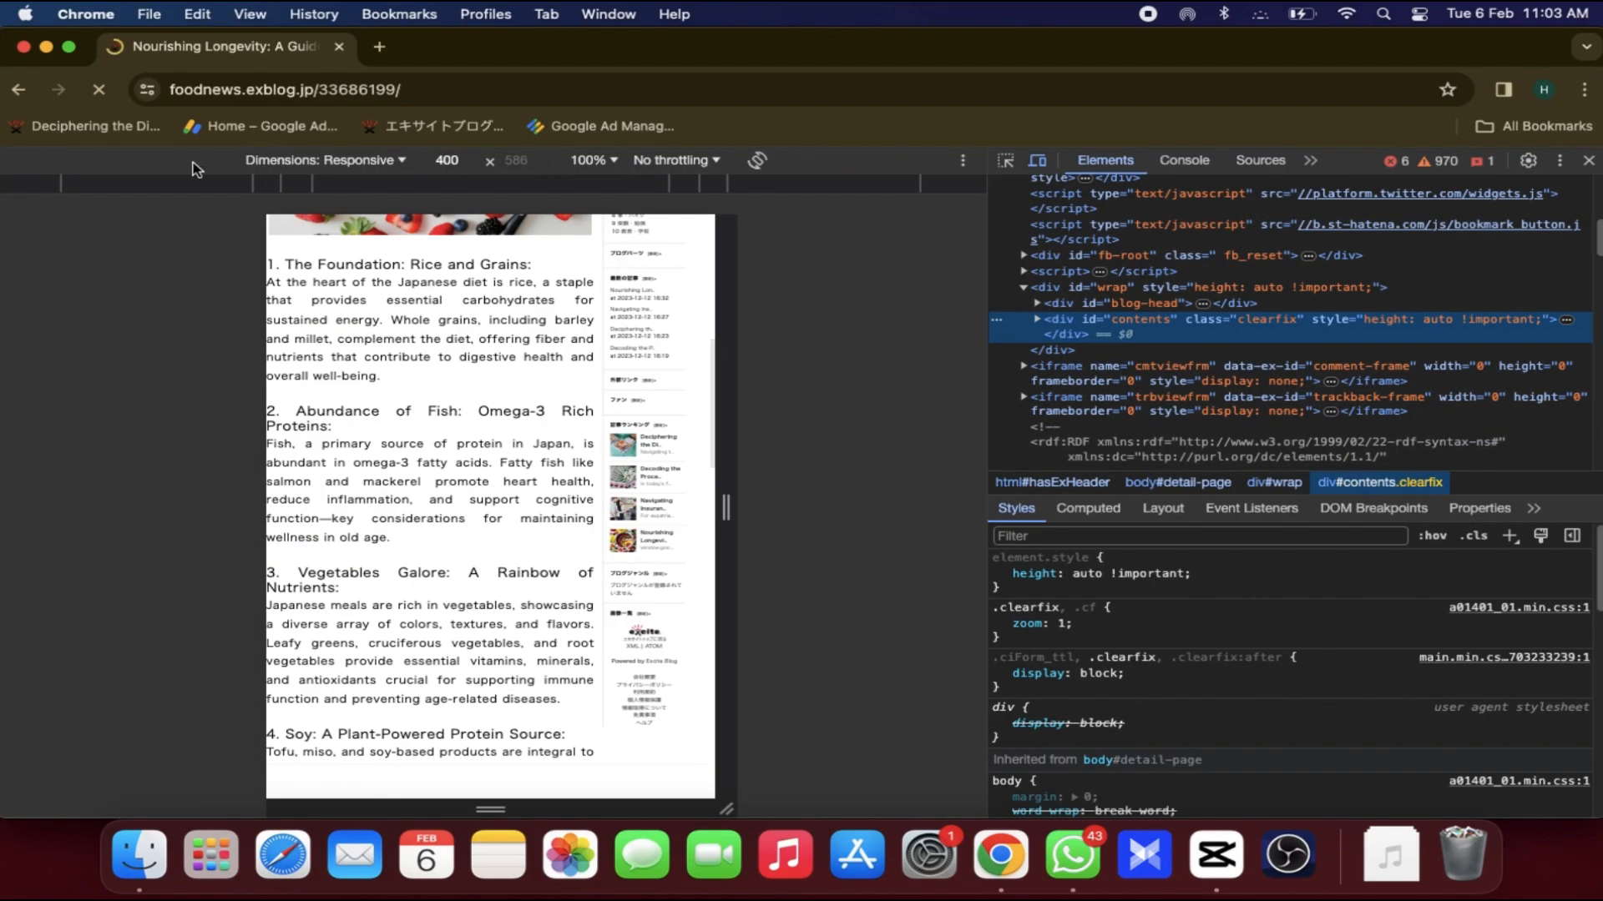
{"action": "left_click", "coordinate": [99, 91]}
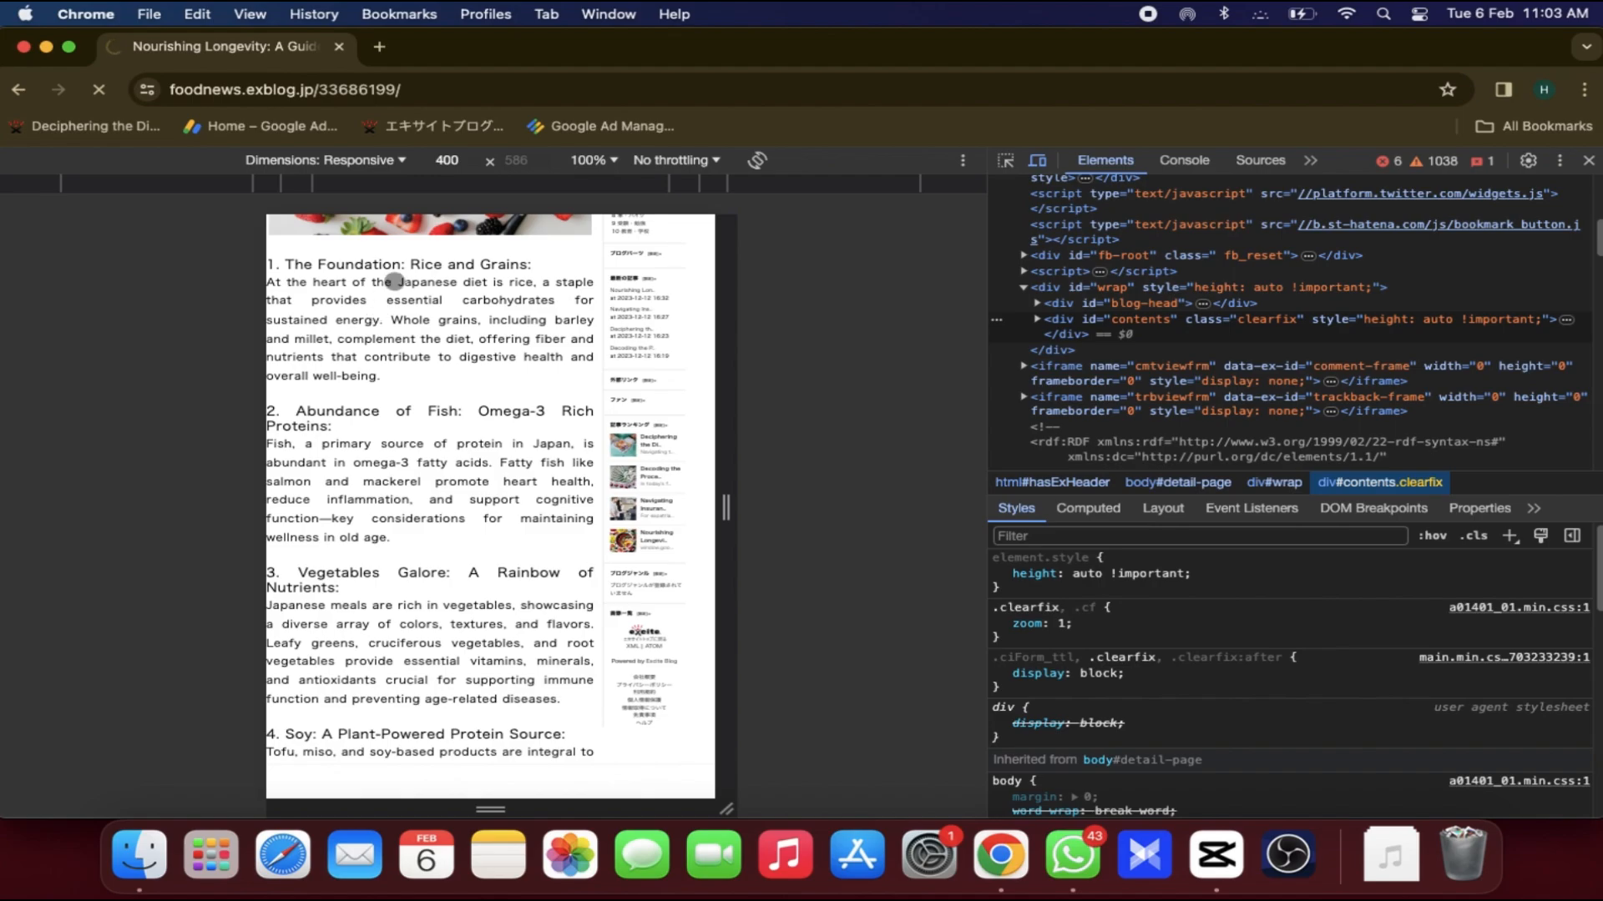
- Look through the mobile version of the article from its title to the end for the ads between the sections
{"action": "scroll", "coordinate": [409, 334], "scroll_direction": "down", "scroll_amount": 15}
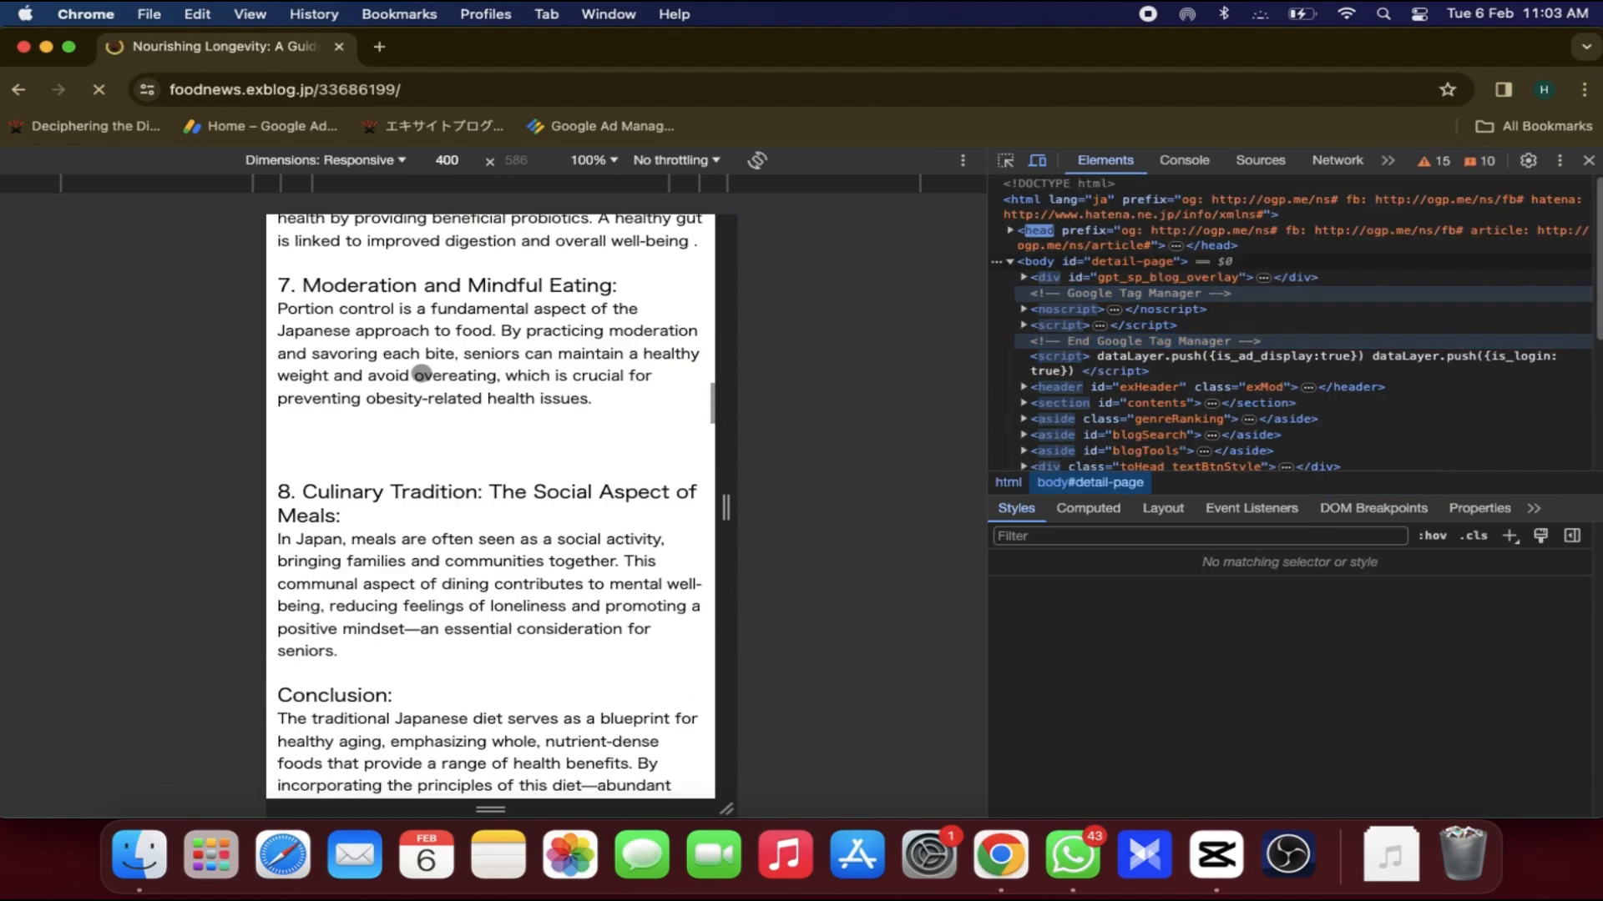
{"action": "scroll", "coordinate": [421, 373], "scroll_direction": "up", "scroll_amount": 15}
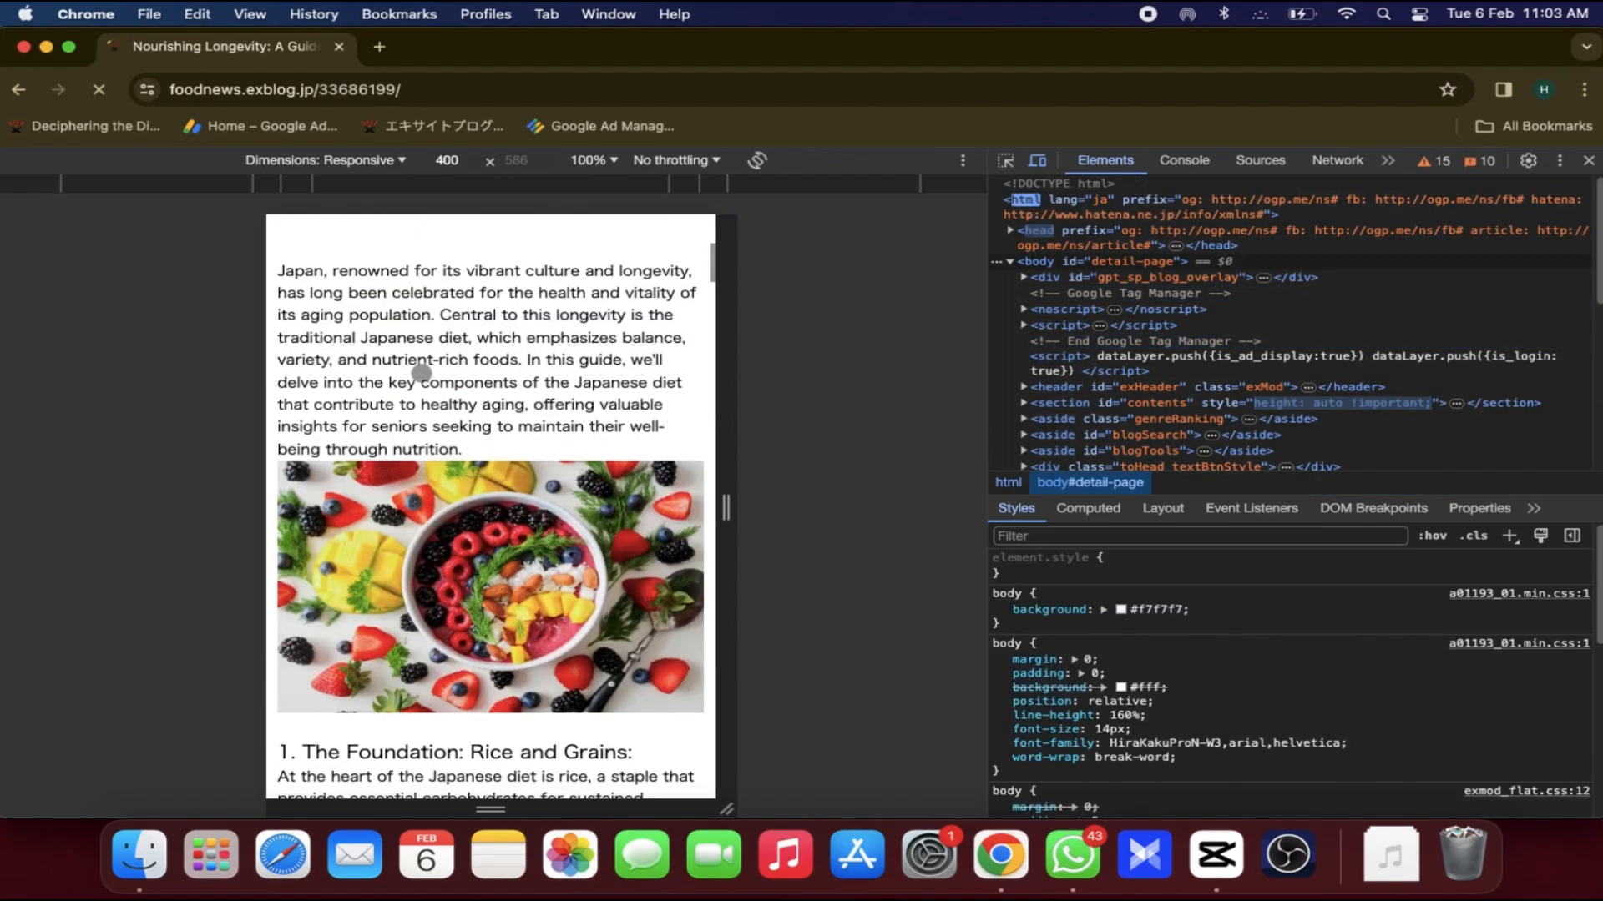
{"action": "scroll", "coordinate": [422, 372], "scroll_direction": "up", "scroll_amount": 1}
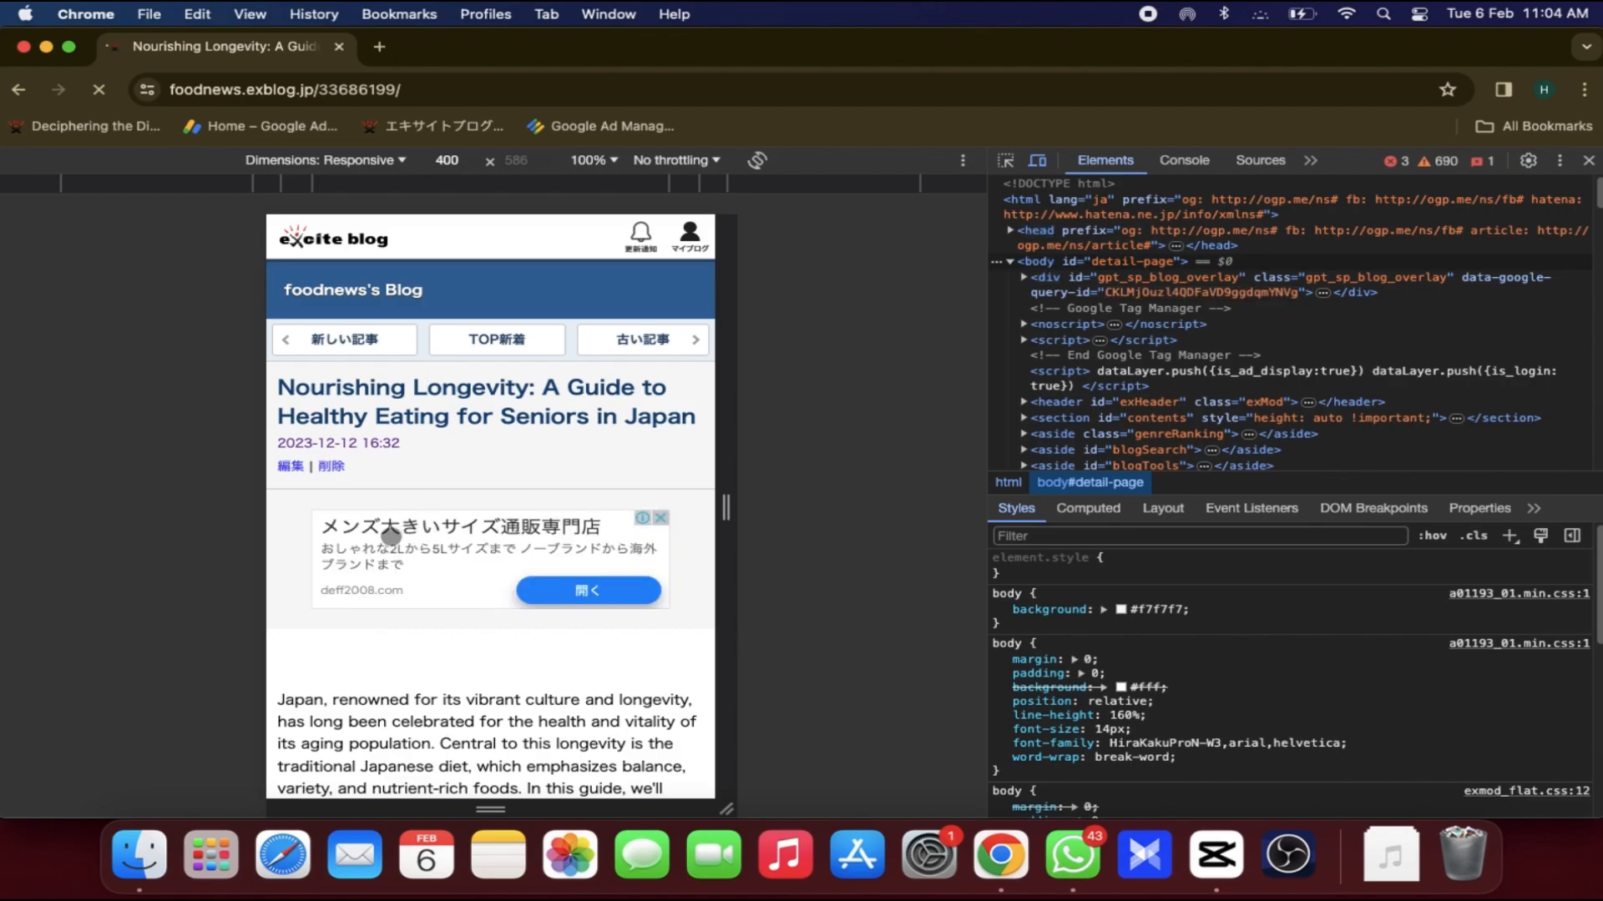
{"action": "scroll", "coordinate": [418, 522], "scroll_direction": "down", "scroll_amount": 10}
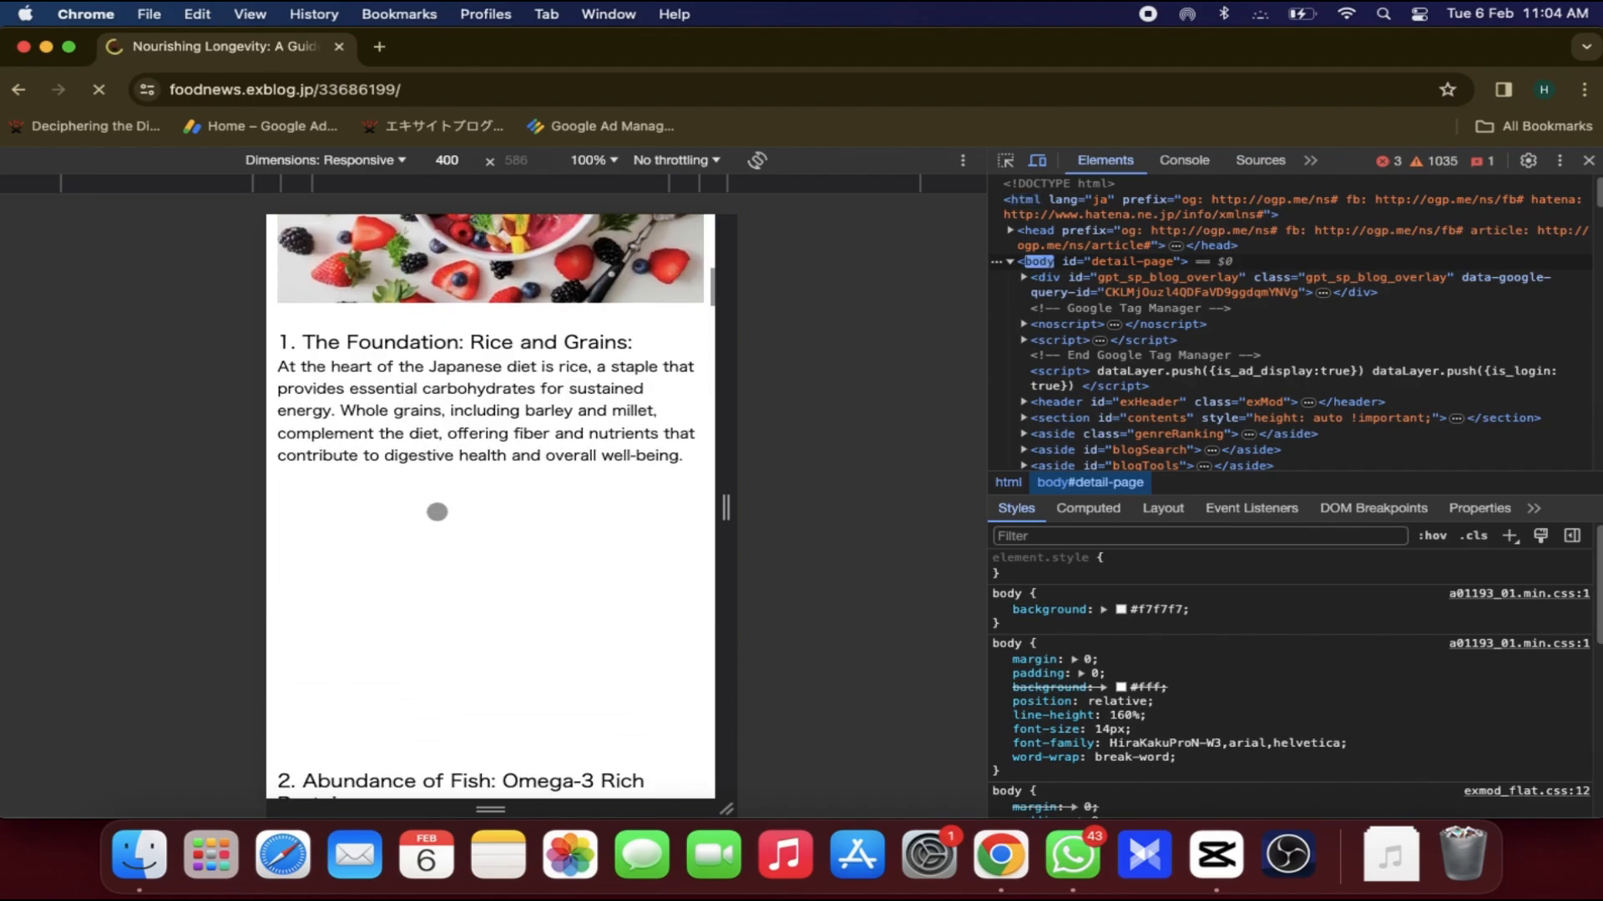
{"action": "scroll", "coordinate": [436, 511], "scroll_direction": "down", "scroll_amount": 4}
{"action": "scroll", "coordinate": [447, 427], "scroll_direction": "down", "scroll_amount": 12}
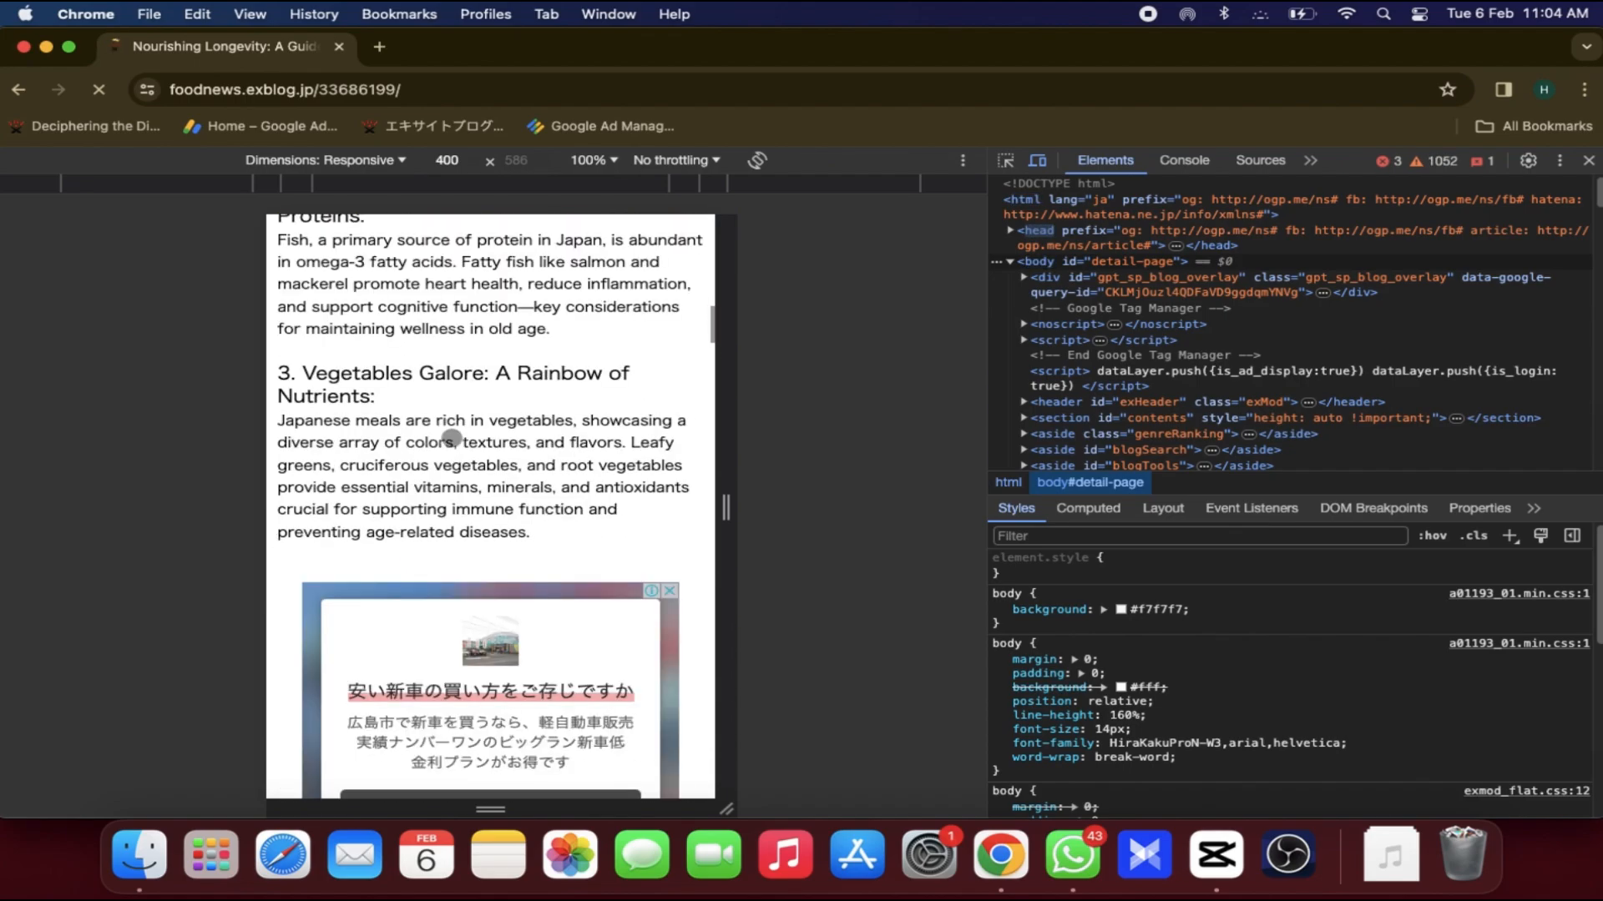
{"action": "scroll", "coordinate": [480, 490], "scroll_direction": "down", "scroll_amount": 15}
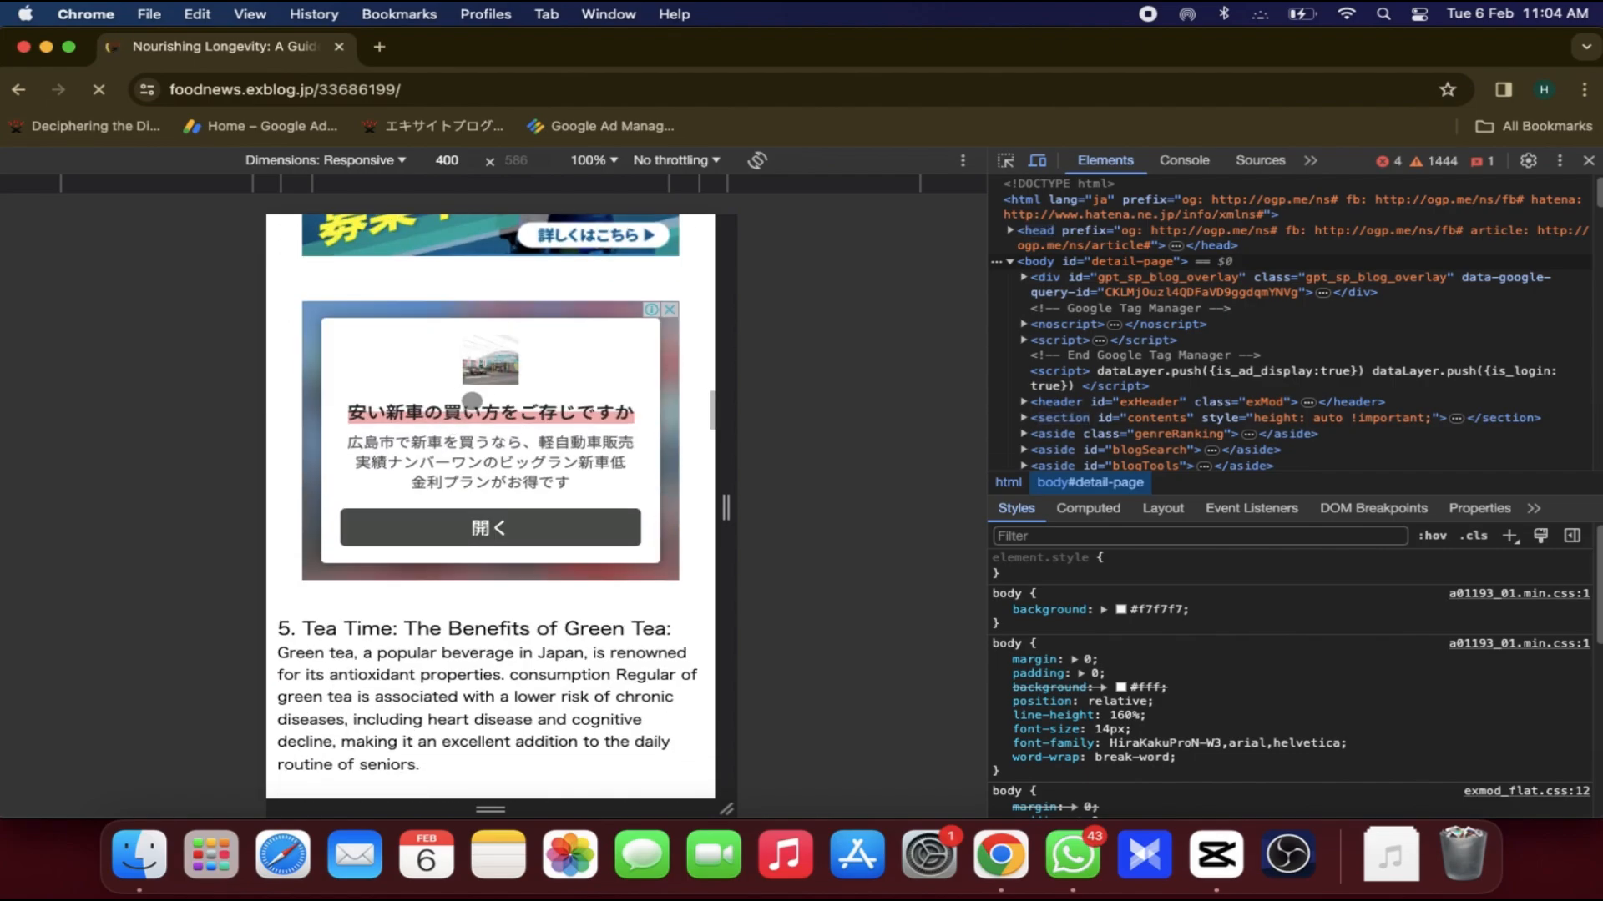
{"action": "scroll", "coordinate": [472, 401], "scroll_direction": "down", "scroll_amount": 16}
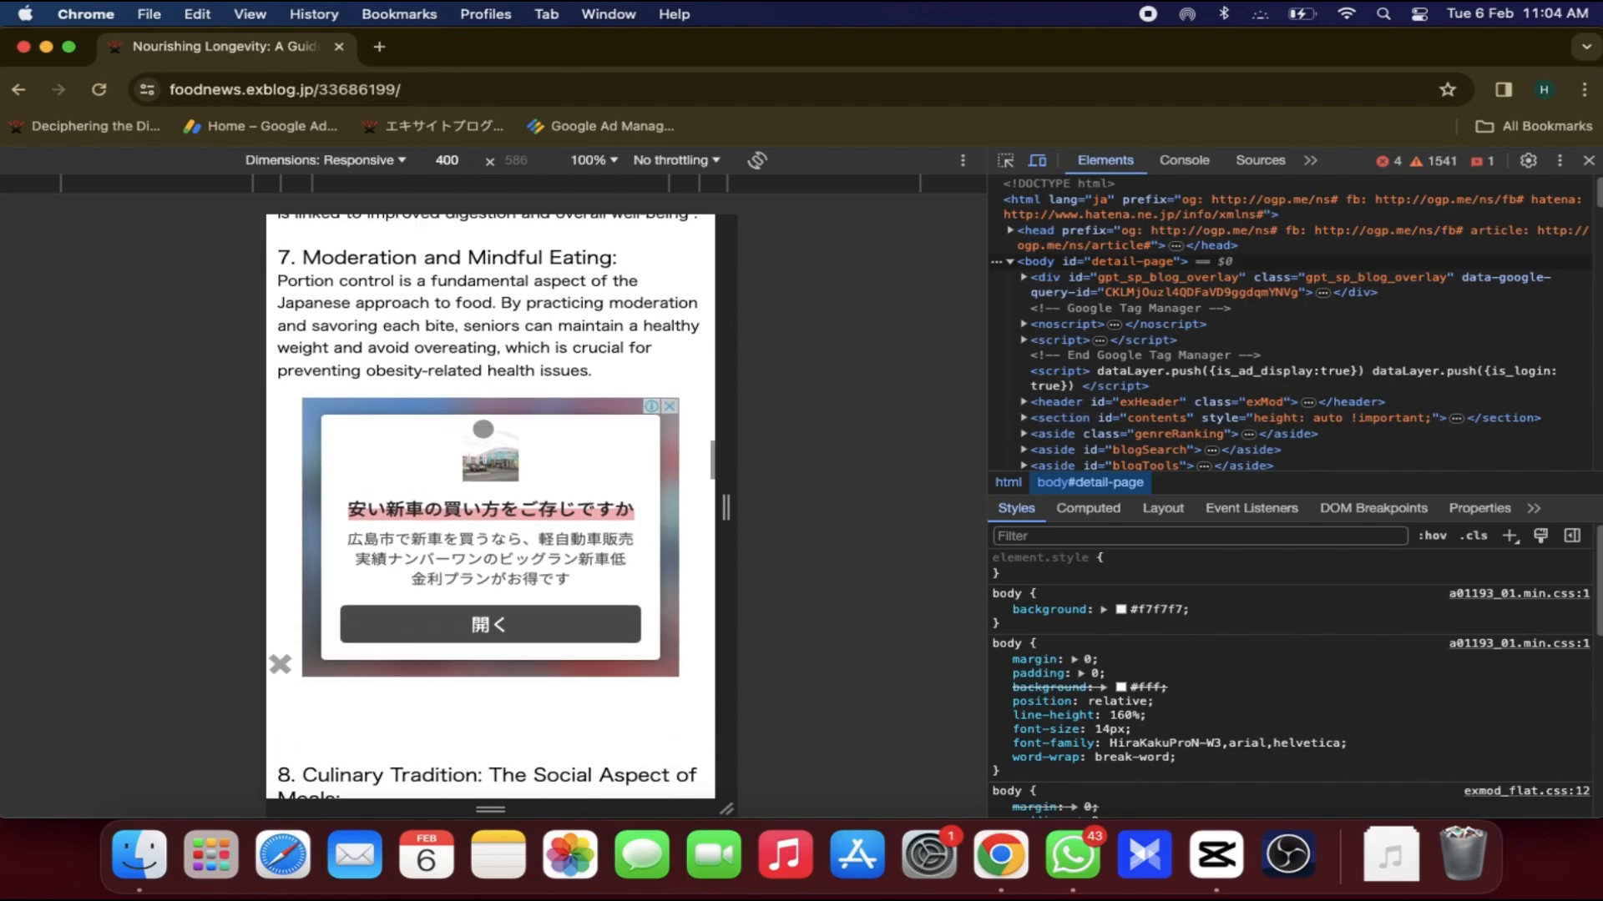
{"action": "scroll", "coordinate": [482, 434], "scroll_direction": "down", "scroll_amount": 13}
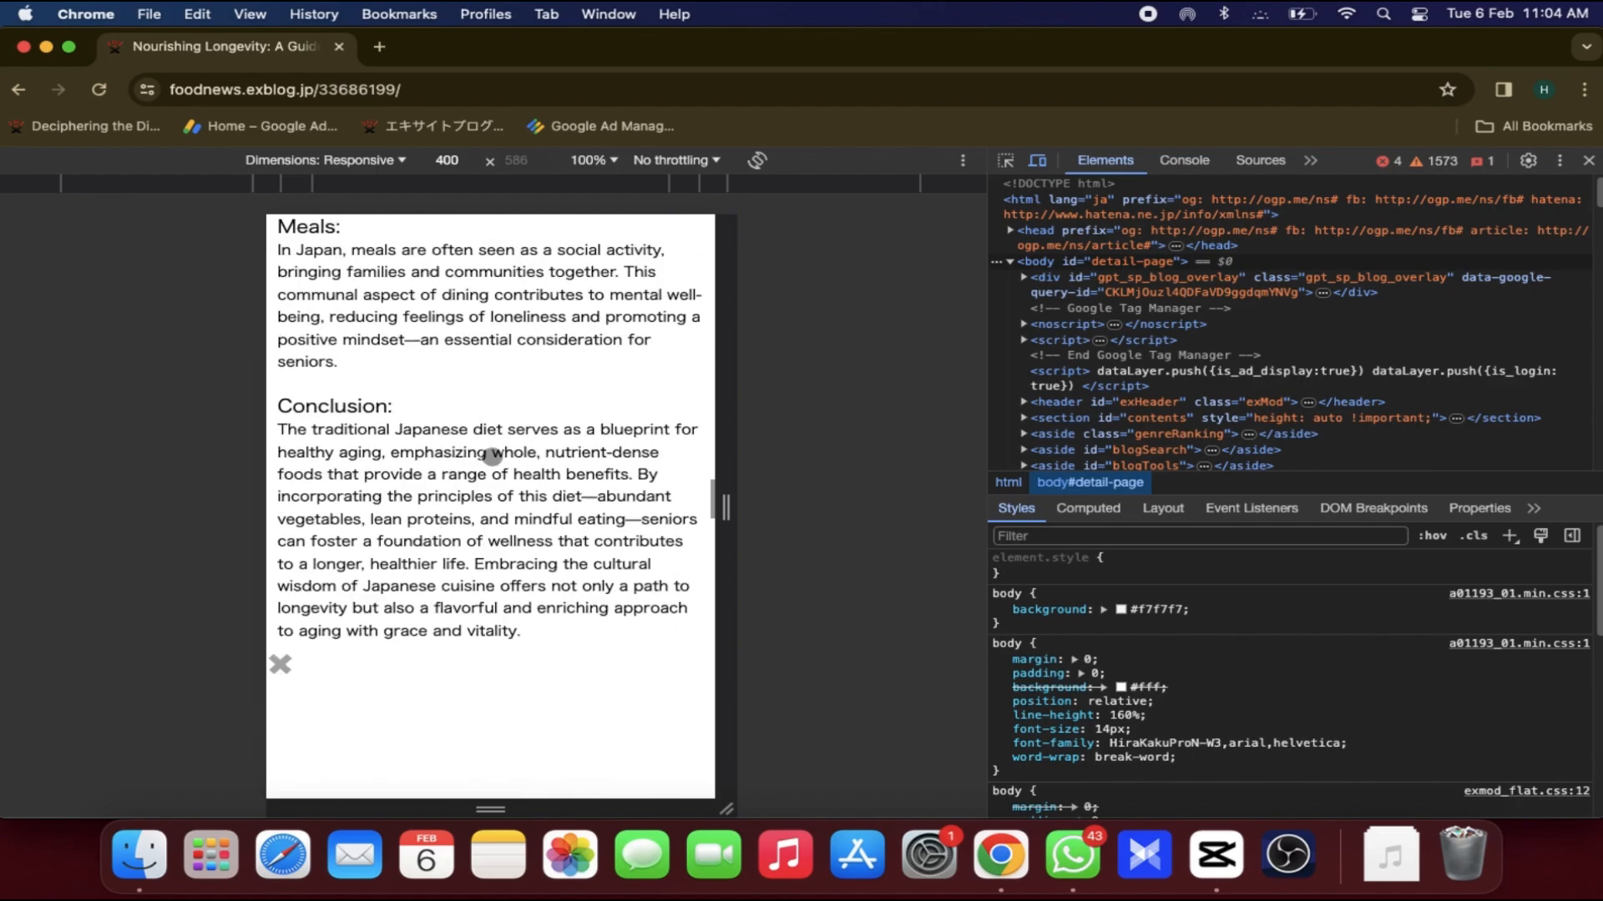
{"action": "scroll", "coordinate": [493, 456], "scroll_direction": "down", "scroll_amount": 8}
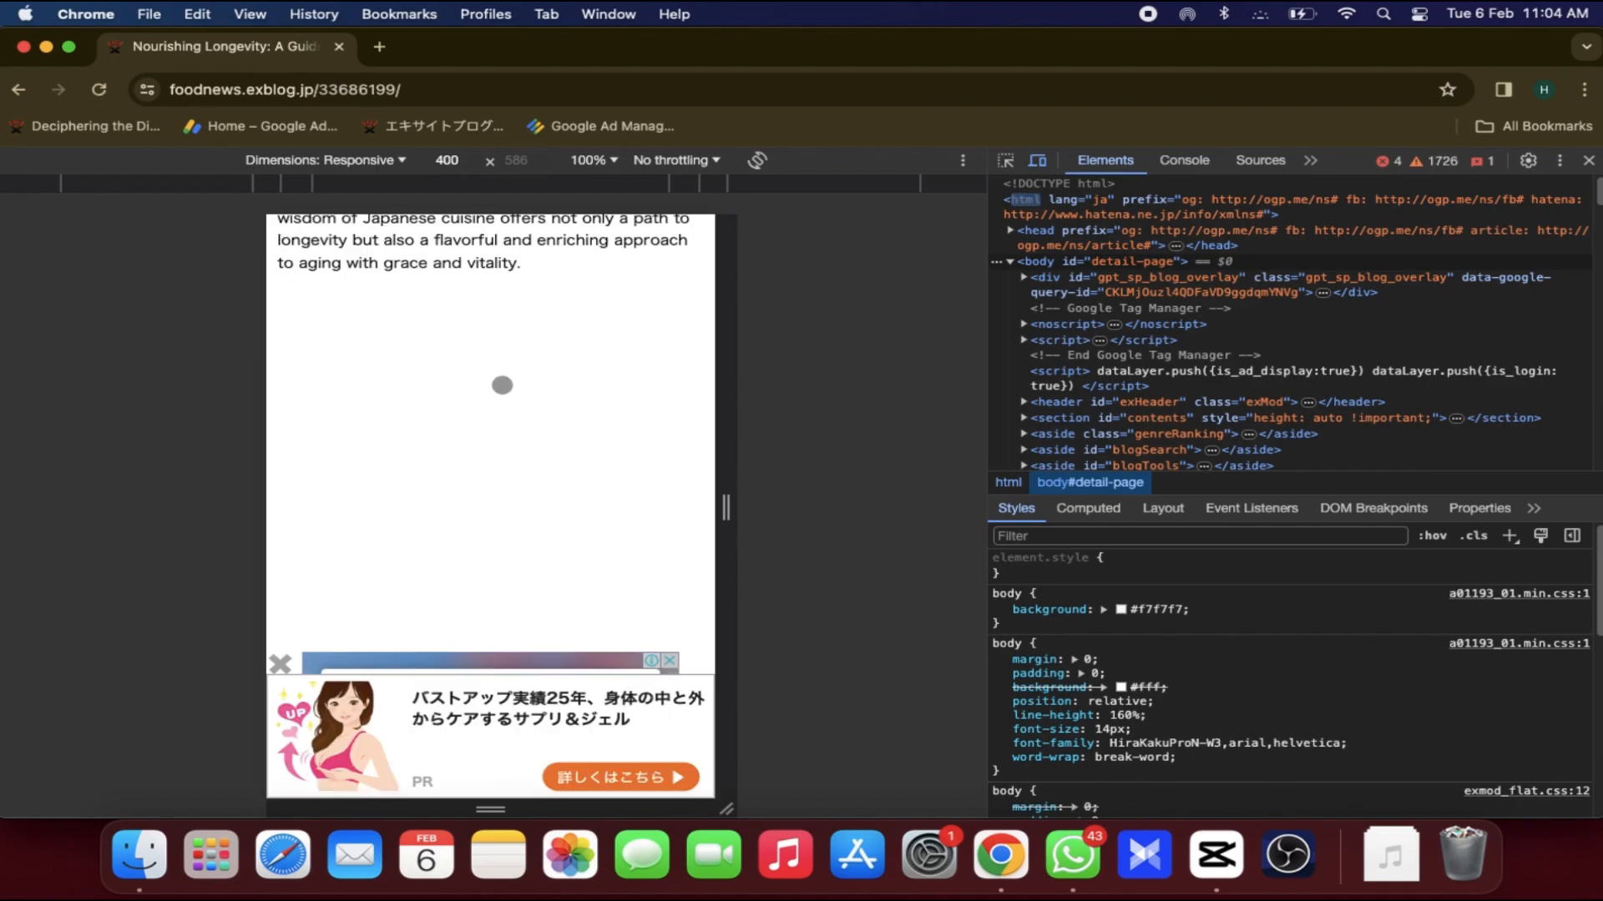
{"action": "scroll", "coordinate": [499, 394], "scroll_direction": "down", "scroll_amount": 4}
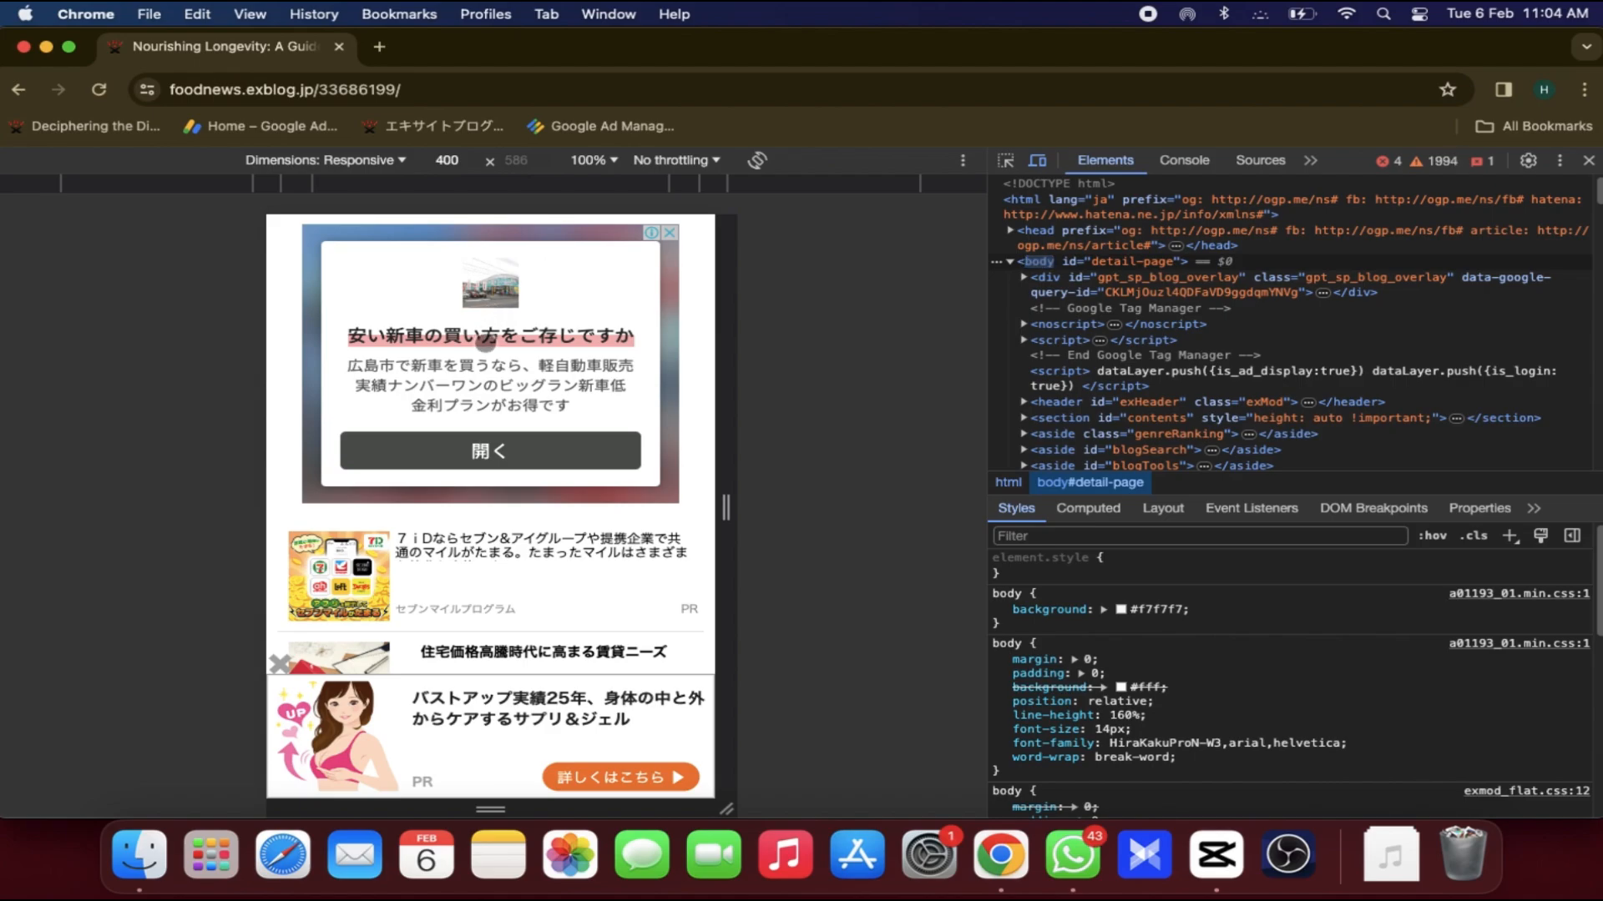
{"action": "scroll", "coordinate": [490, 349], "scroll_direction": "down", "scroll_amount": 10}
- Go back up through the mobile article and re-examine the ad placements around sections 3 to 5
{"action": "scroll", "coordinate": [484, 415], "scroll_direction": "up", "scroll_amount": 20}
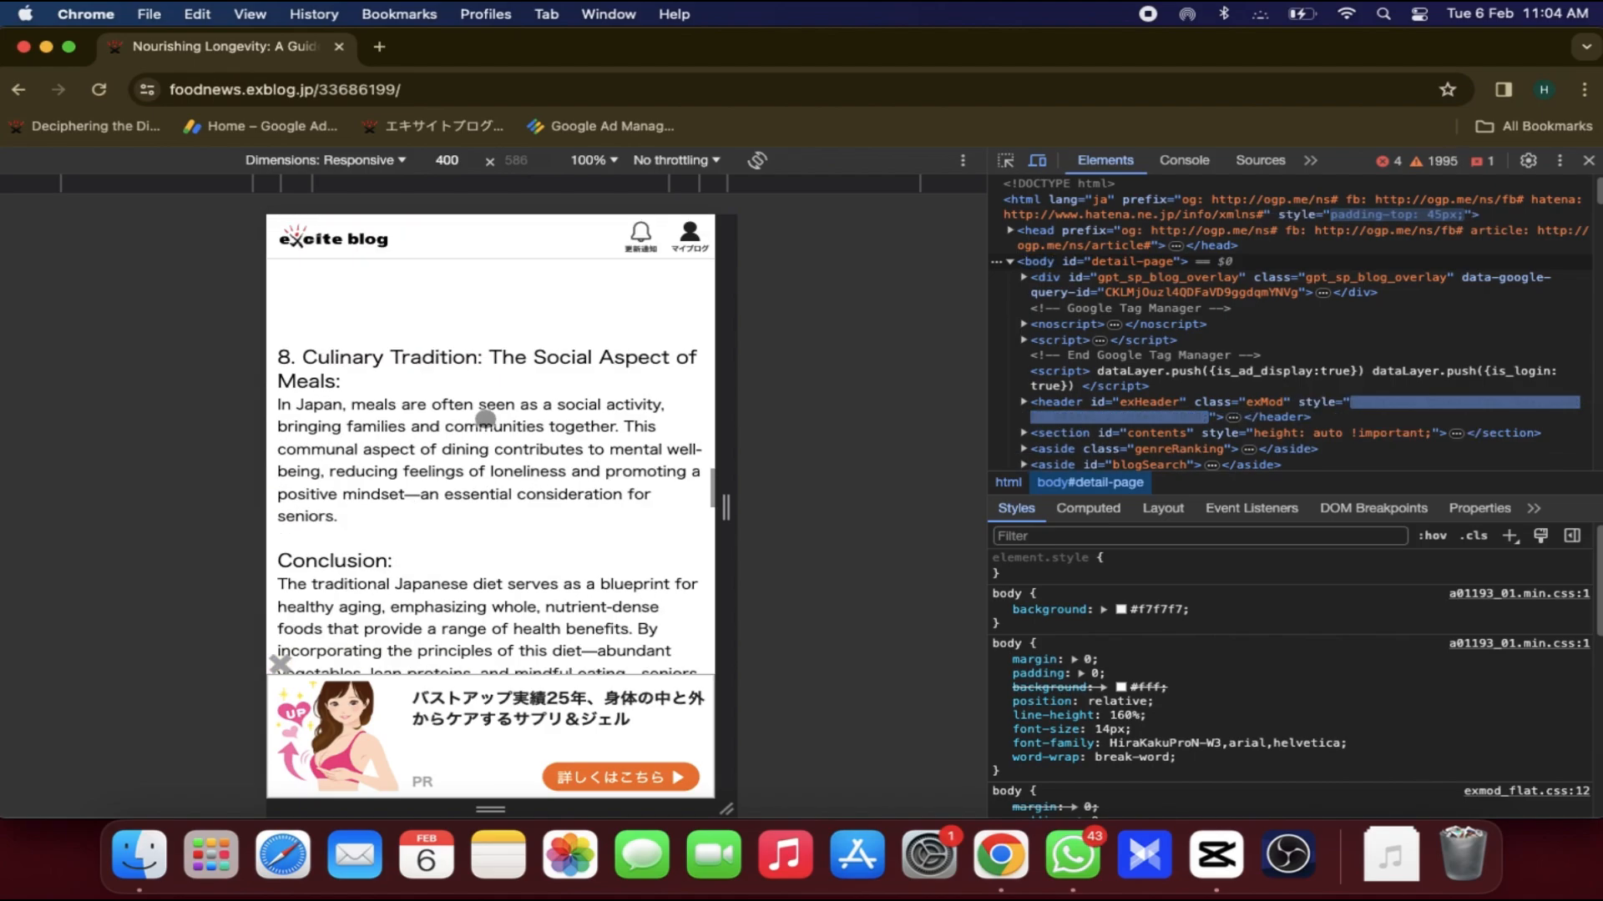
{"action": "scroll", "coordinate": [485, 417], "scroll_direction": "up", "scroll_amount": 10}
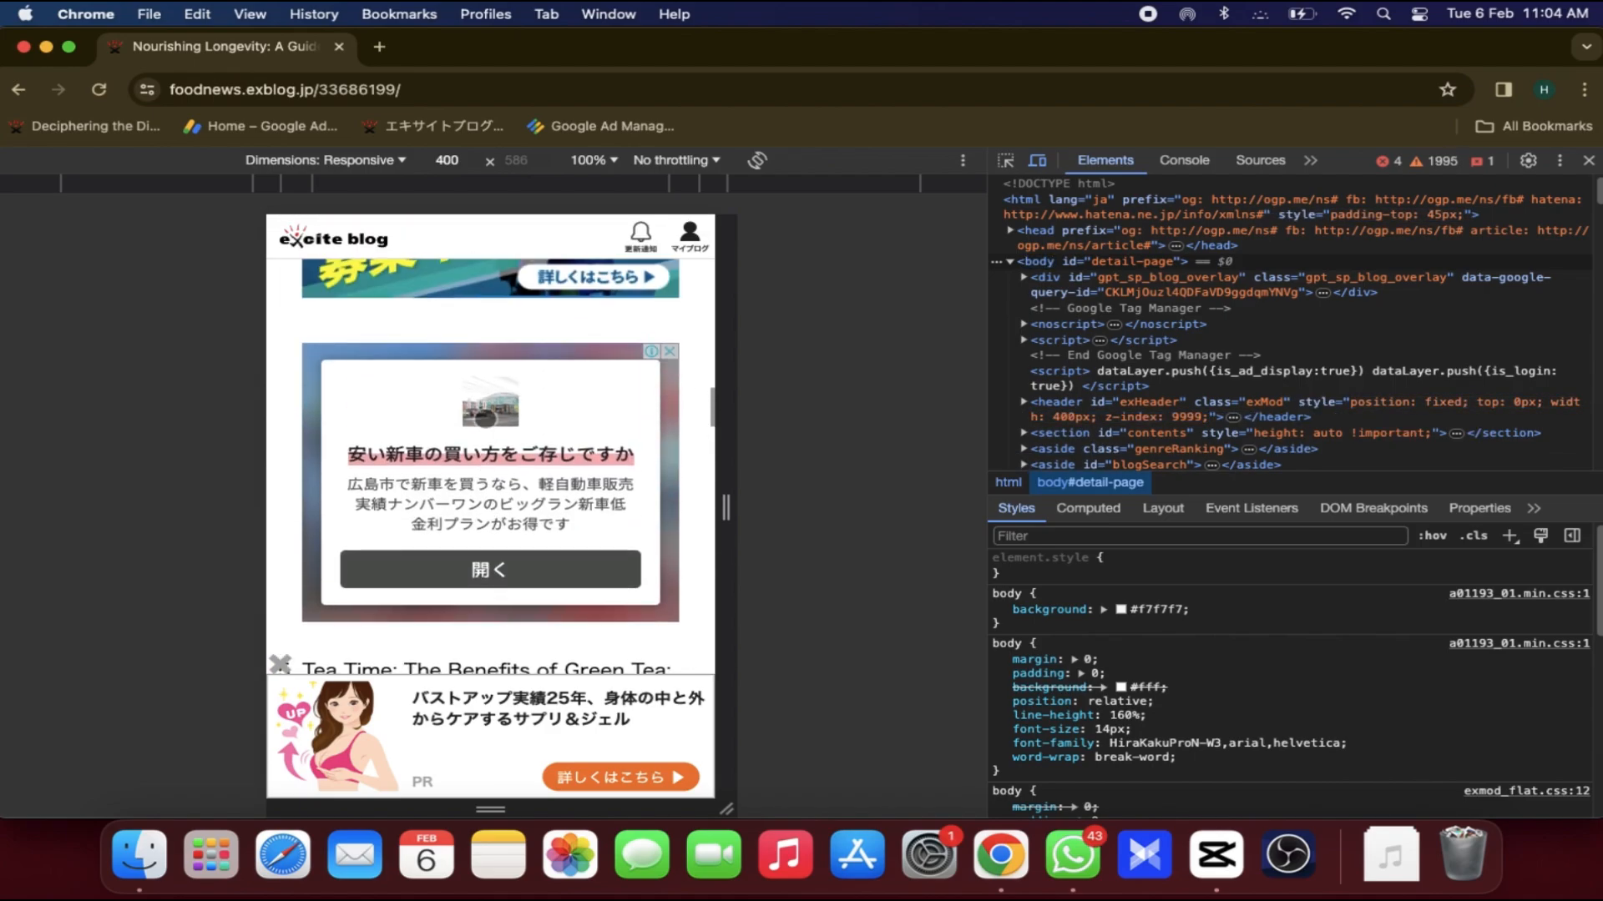
{"action": "scroll", "coordinate": [500, 382], "scroll_direction": "up", "scroll_amount": 8}
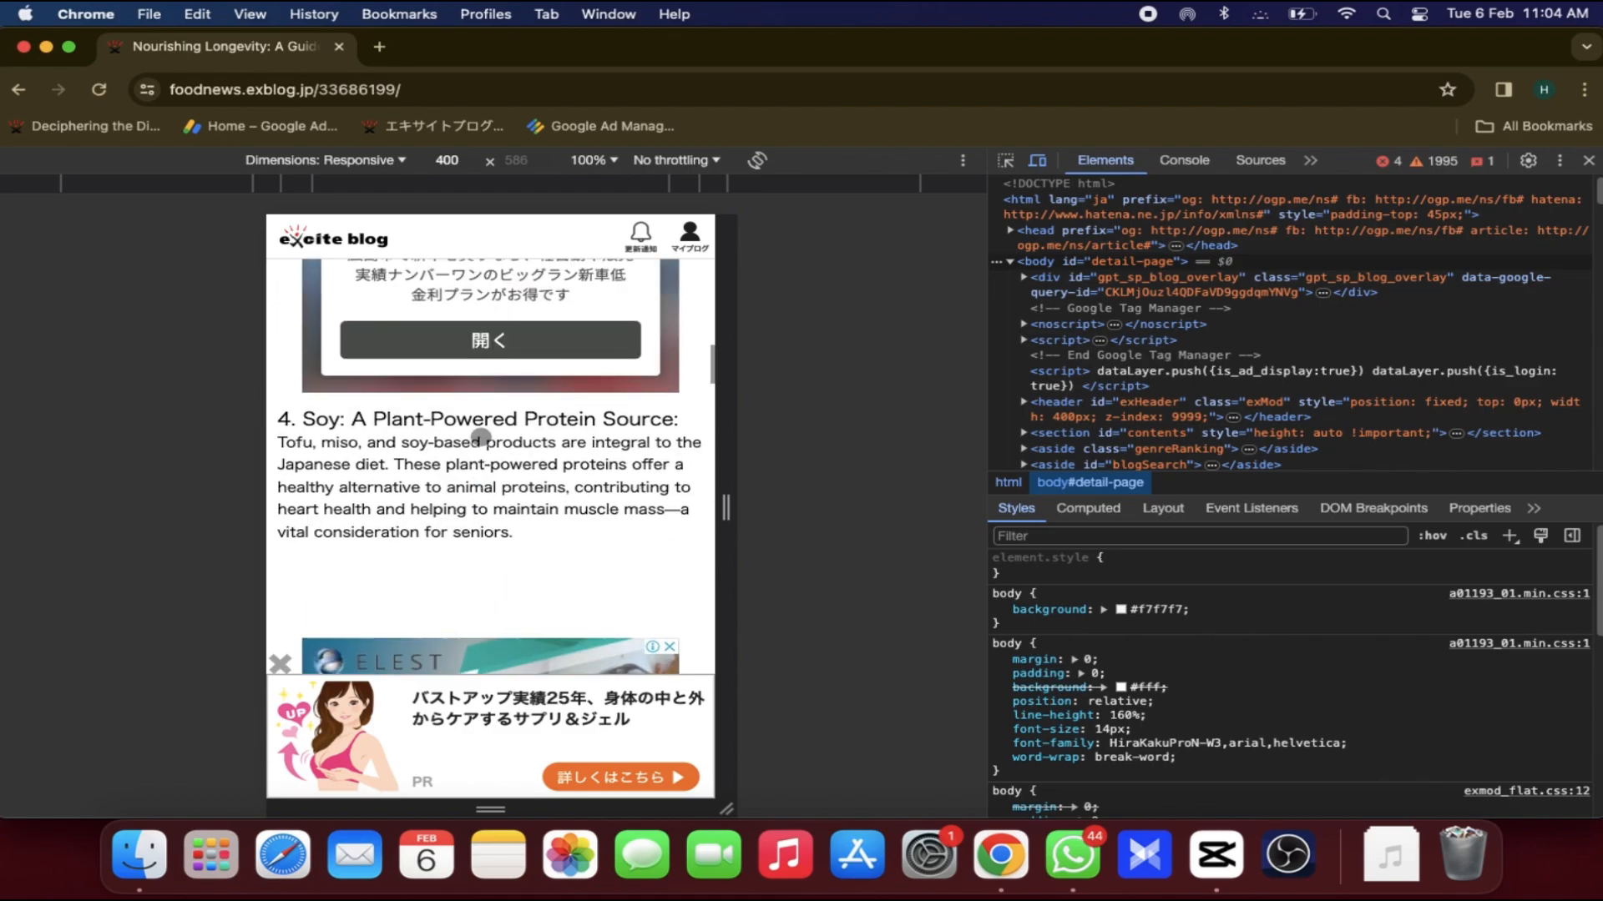
{"action": "scroll", "coordinate": [481, 436], "scroll_direction": "up", "scroll_amount": 4}
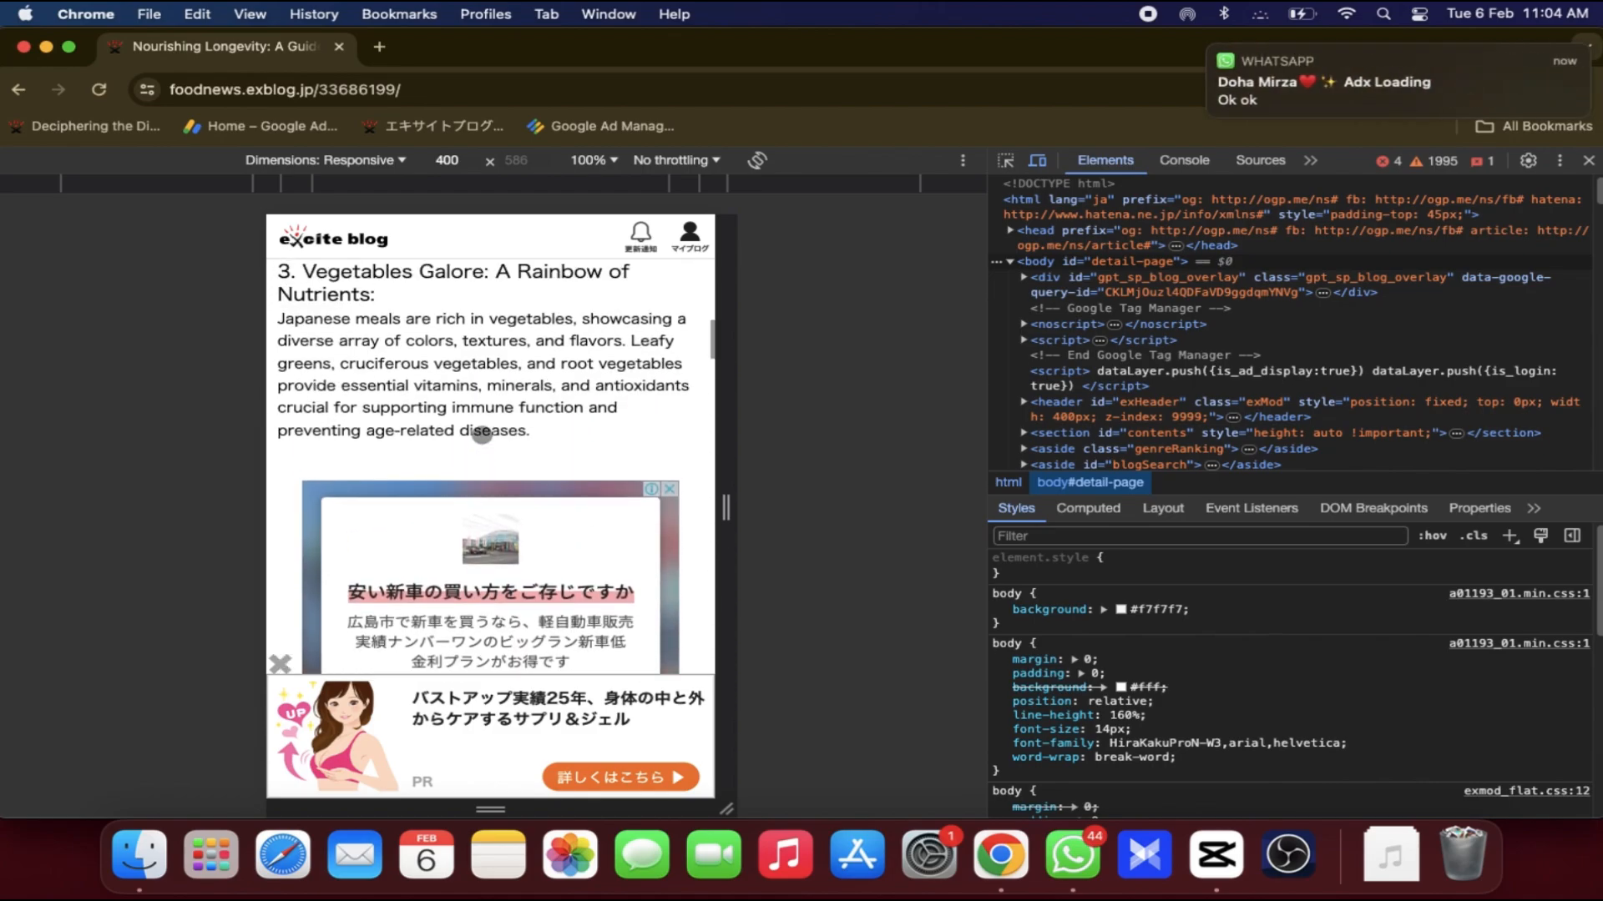
{"action": "mouse_move", "coordinate": [1341, 94]}
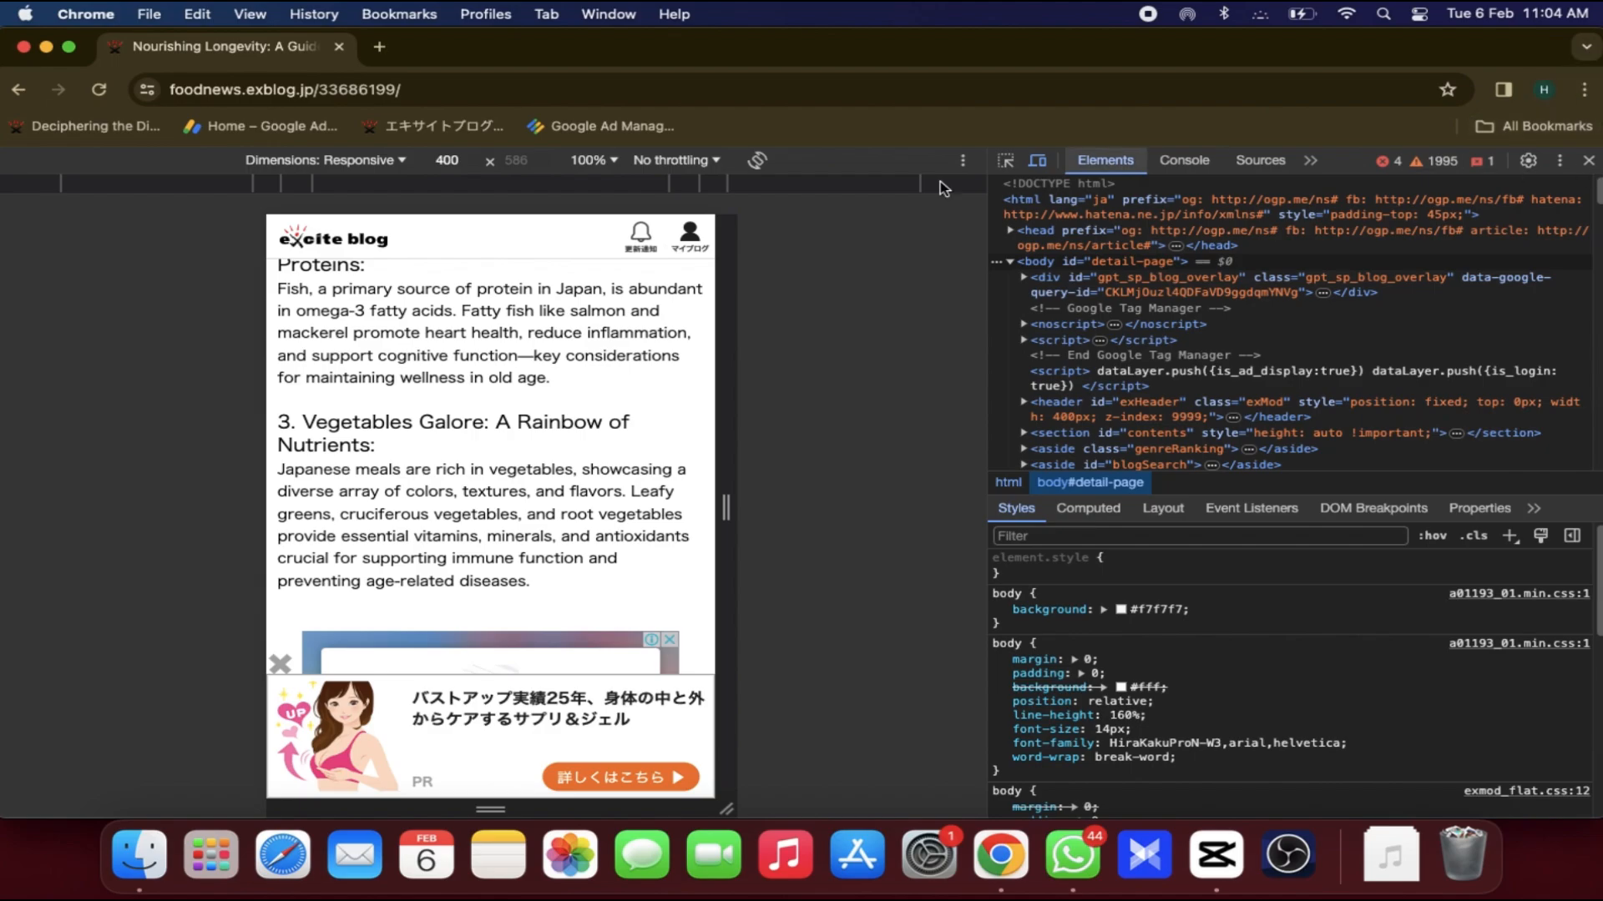
{"action": "scroll", "coordinate": [376, 377], "scroll_direction": "up", "scroll_amount": 2}
{"action": "scroll", "coordinate": [377, 378], "scroll_direction": "down", "scroll_amount": 6}
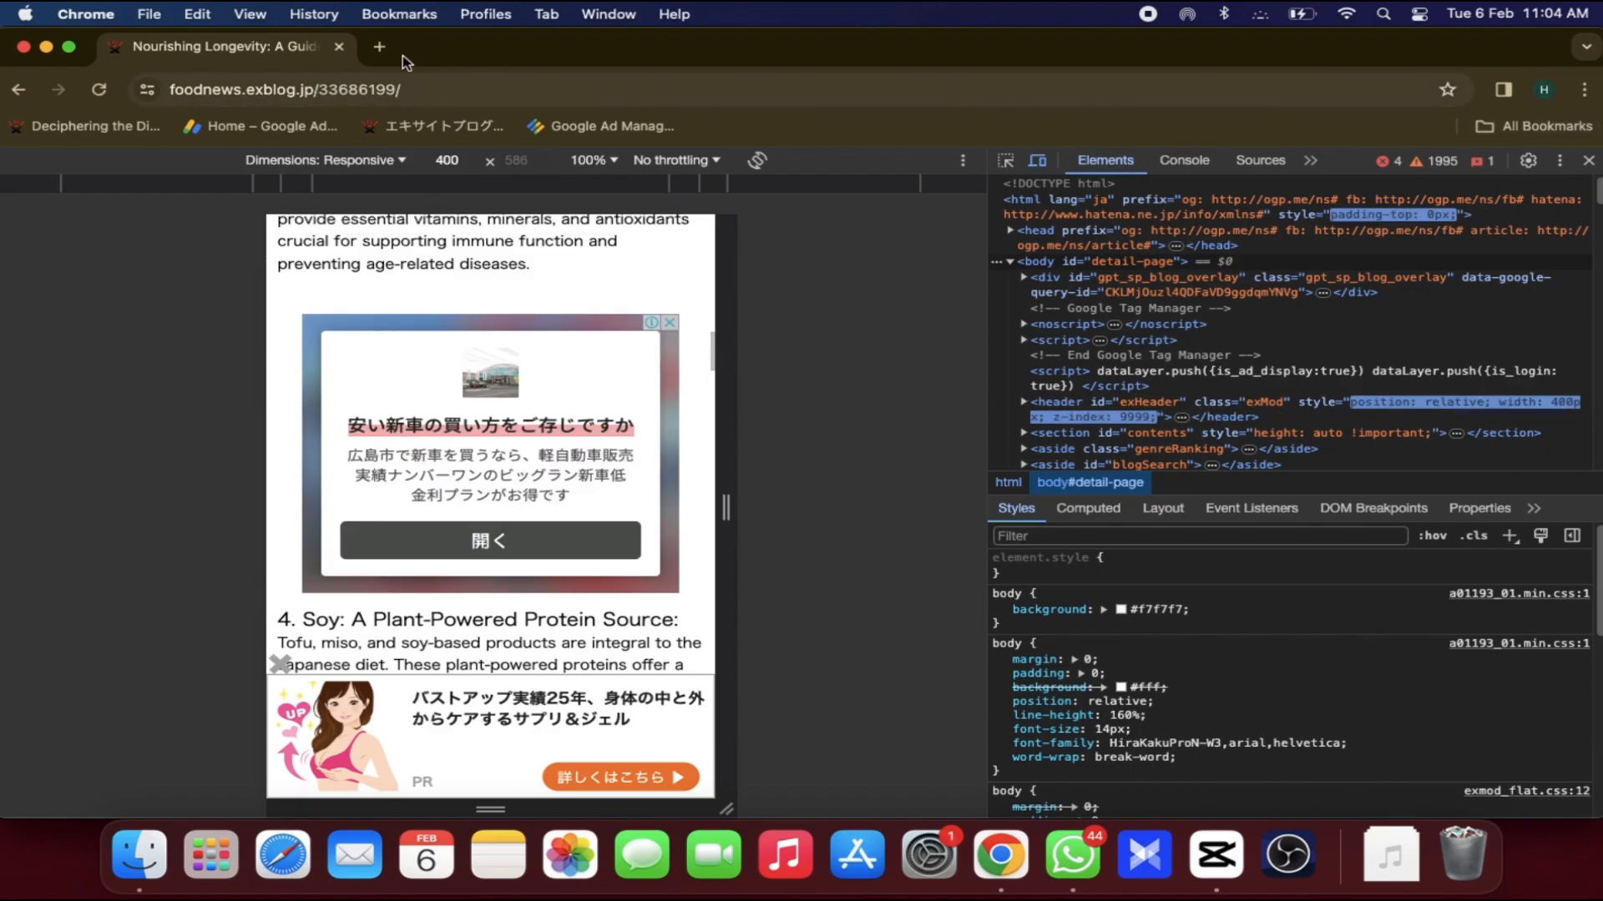
- Open Google Ad Manager in a new tab and show the inventory's list of ad units
{"action": "left_click", "coordinate": [379, 47]}
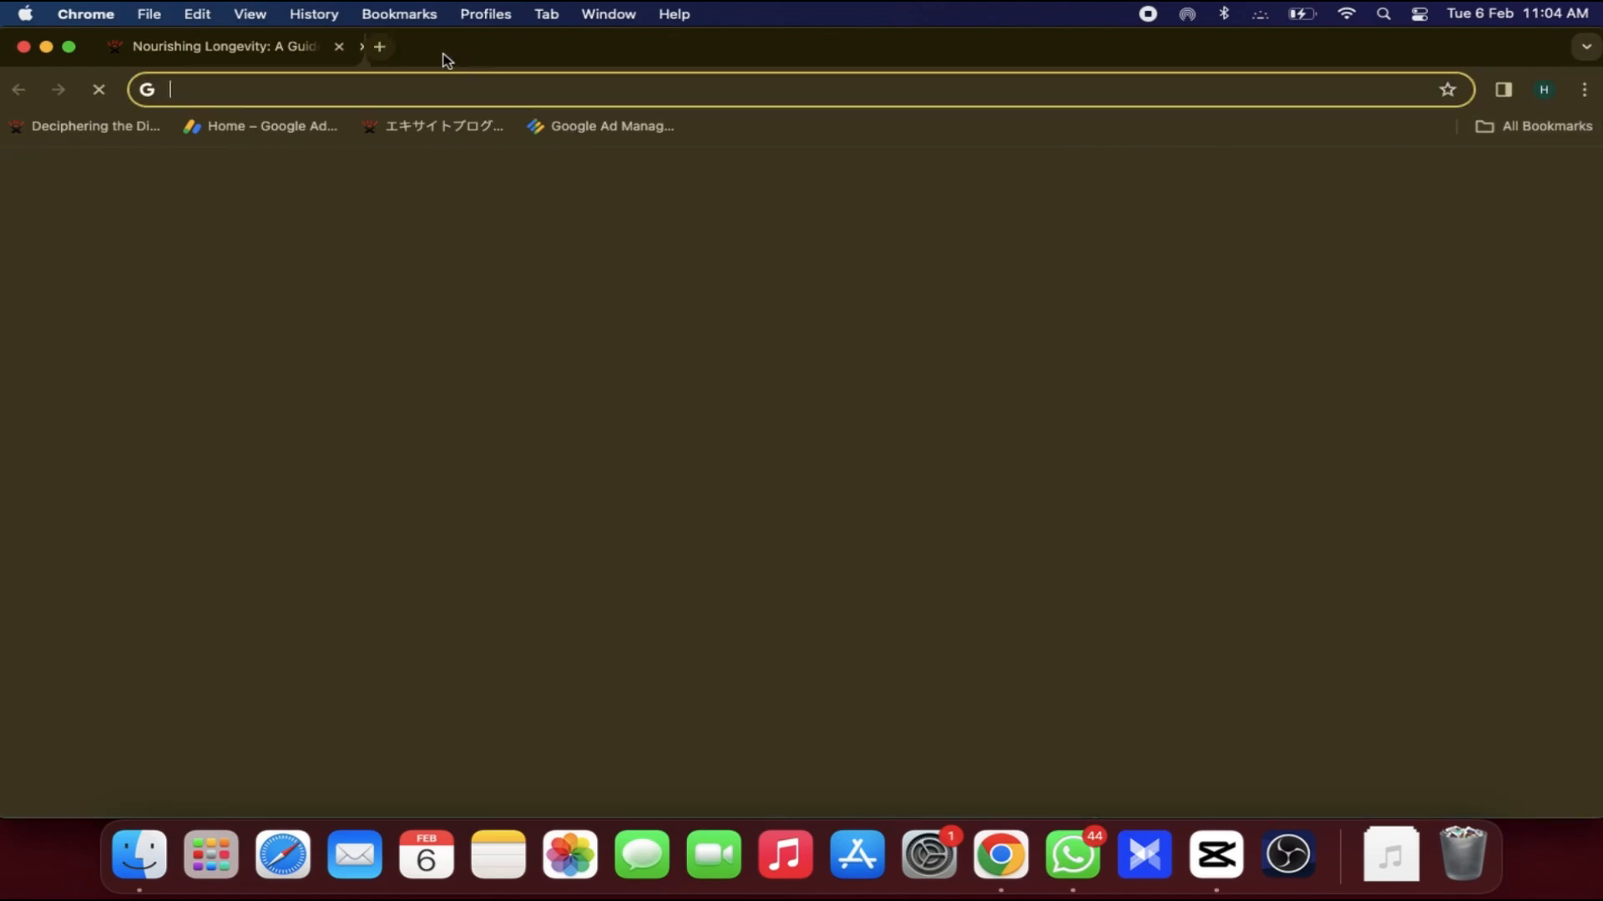
{"action": "left_click", "coordinate": [561, 127]}
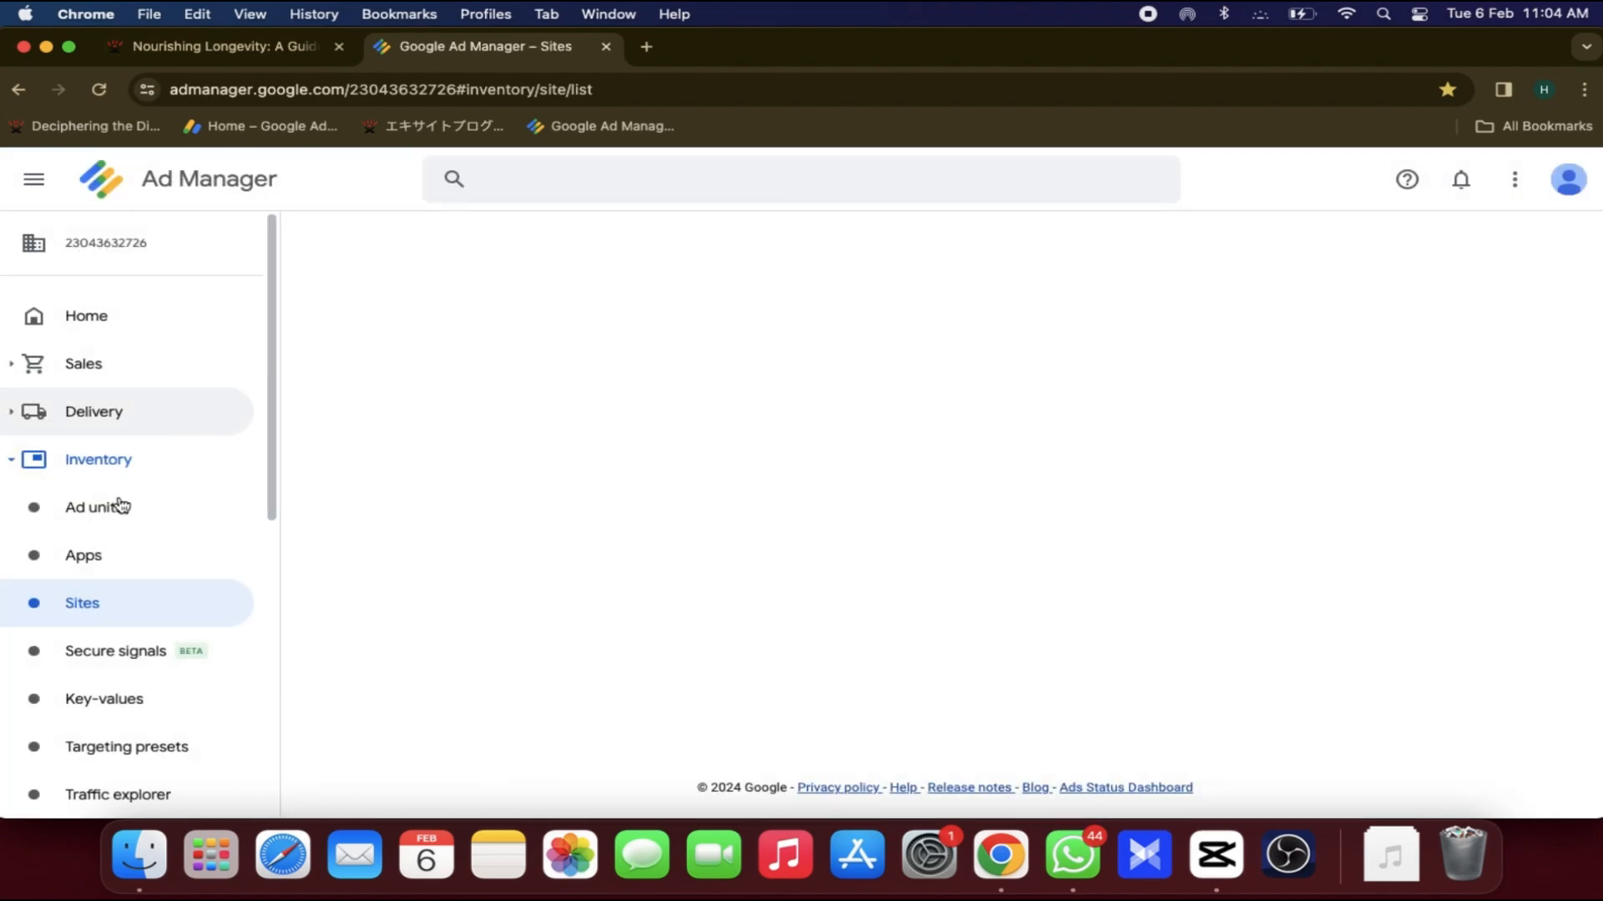
{"action": "left_click", "coordinate": [92, 519]}
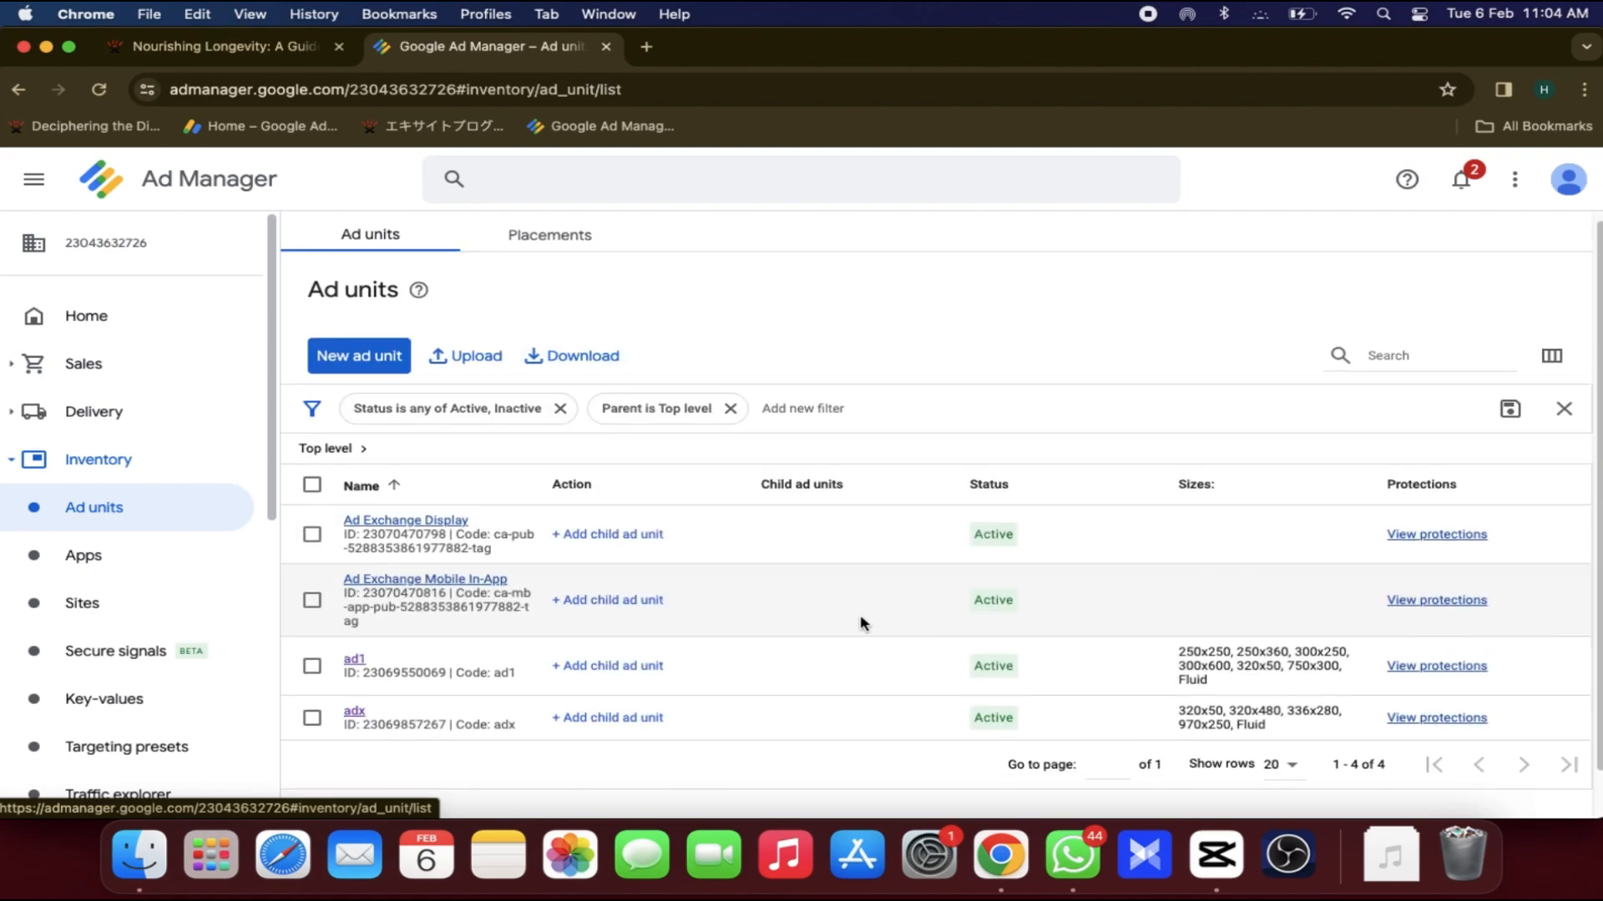
- Examine the sizes listed for the adx ad unit
{"action": "scroll", "coordinate": [858, 615], "scroll_direction": "down", "scroll_amount": 1}
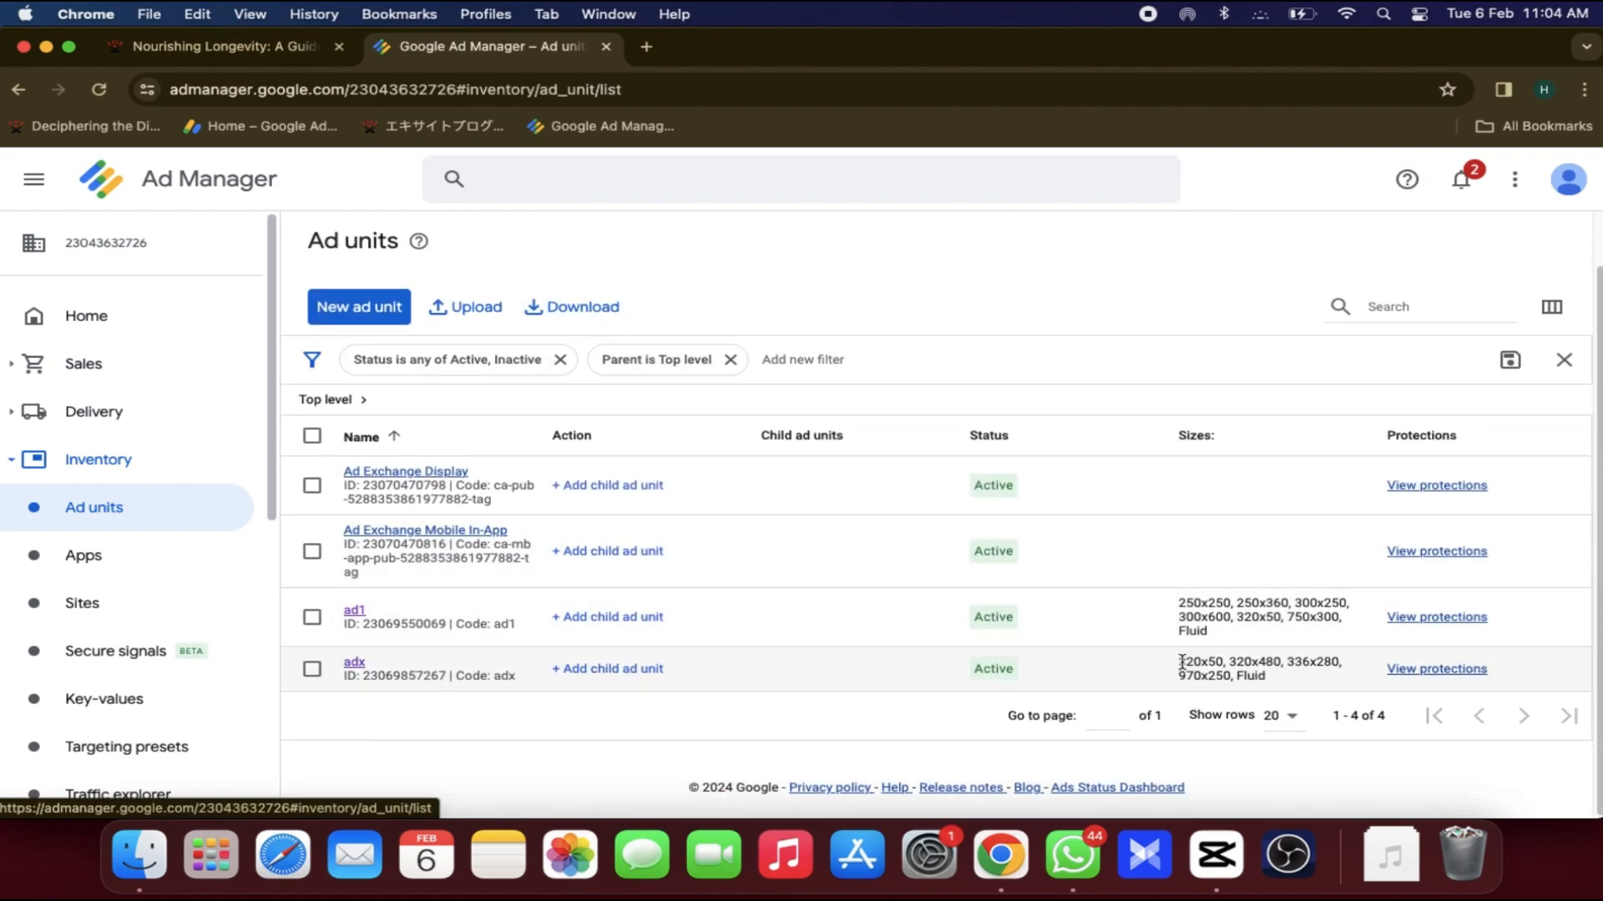
{"action": "mouse_move", "coordinate": [1181, 662]}
{"action": "left_mouse_down"}
{"action": "mouse_move", "coordinate": [1263, 676]}
{"action": "mouse_move", "coordinate": [1194, 668]}
{"action": "left_mouse_up"}
{"action": "left_click", "coordinate": [1266, 677]}
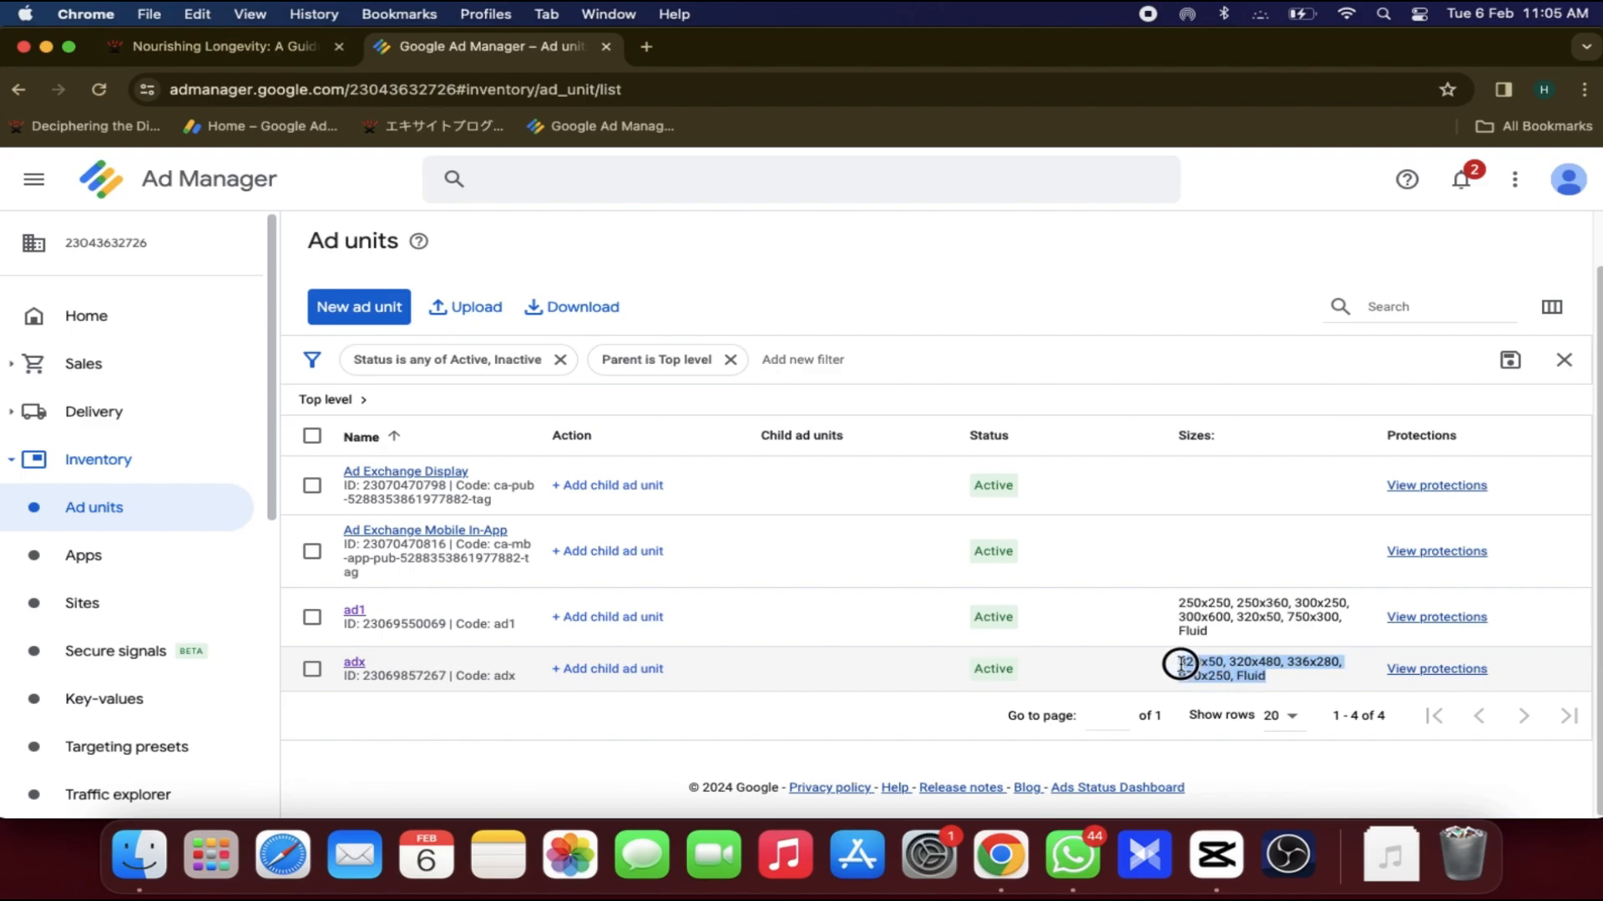
{"action": "left_click", "coordinate": [1202, 671]}
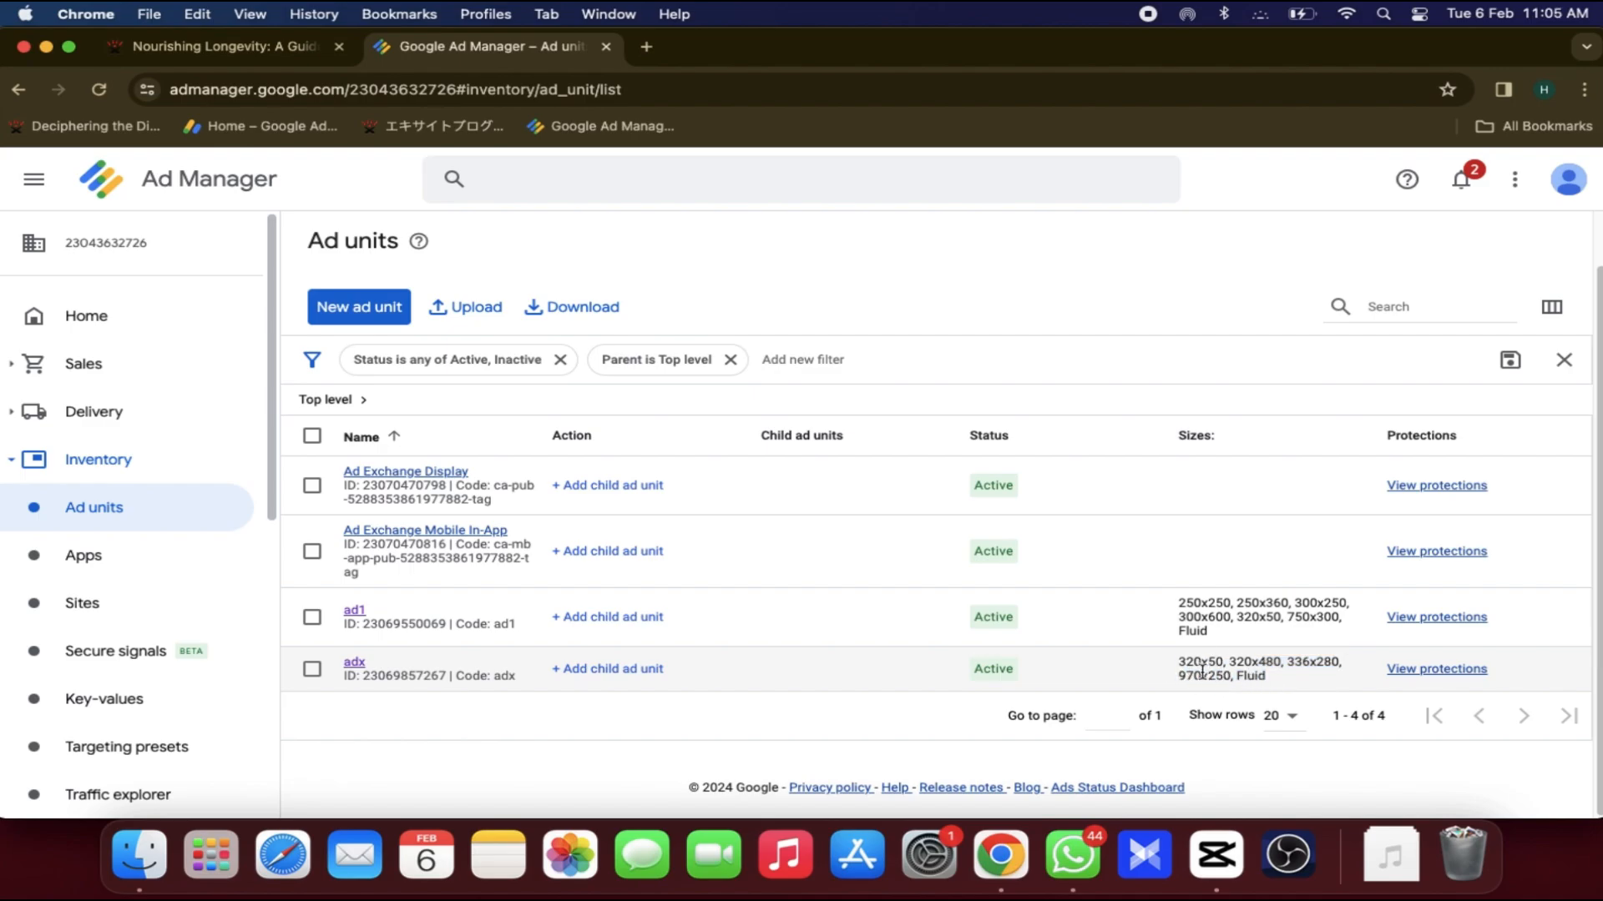
{"action": "left_click_drag", "start_coordinate": [1182, 665], "coordinate": [1252, 676]}
{"action": "left_click", "coordinate": [1267, 685]}
- Close the developer tools on the article tab and open the Excite blog management page in English at its posted articles
{"action": "left_click", "coordinate": [309, 50]}
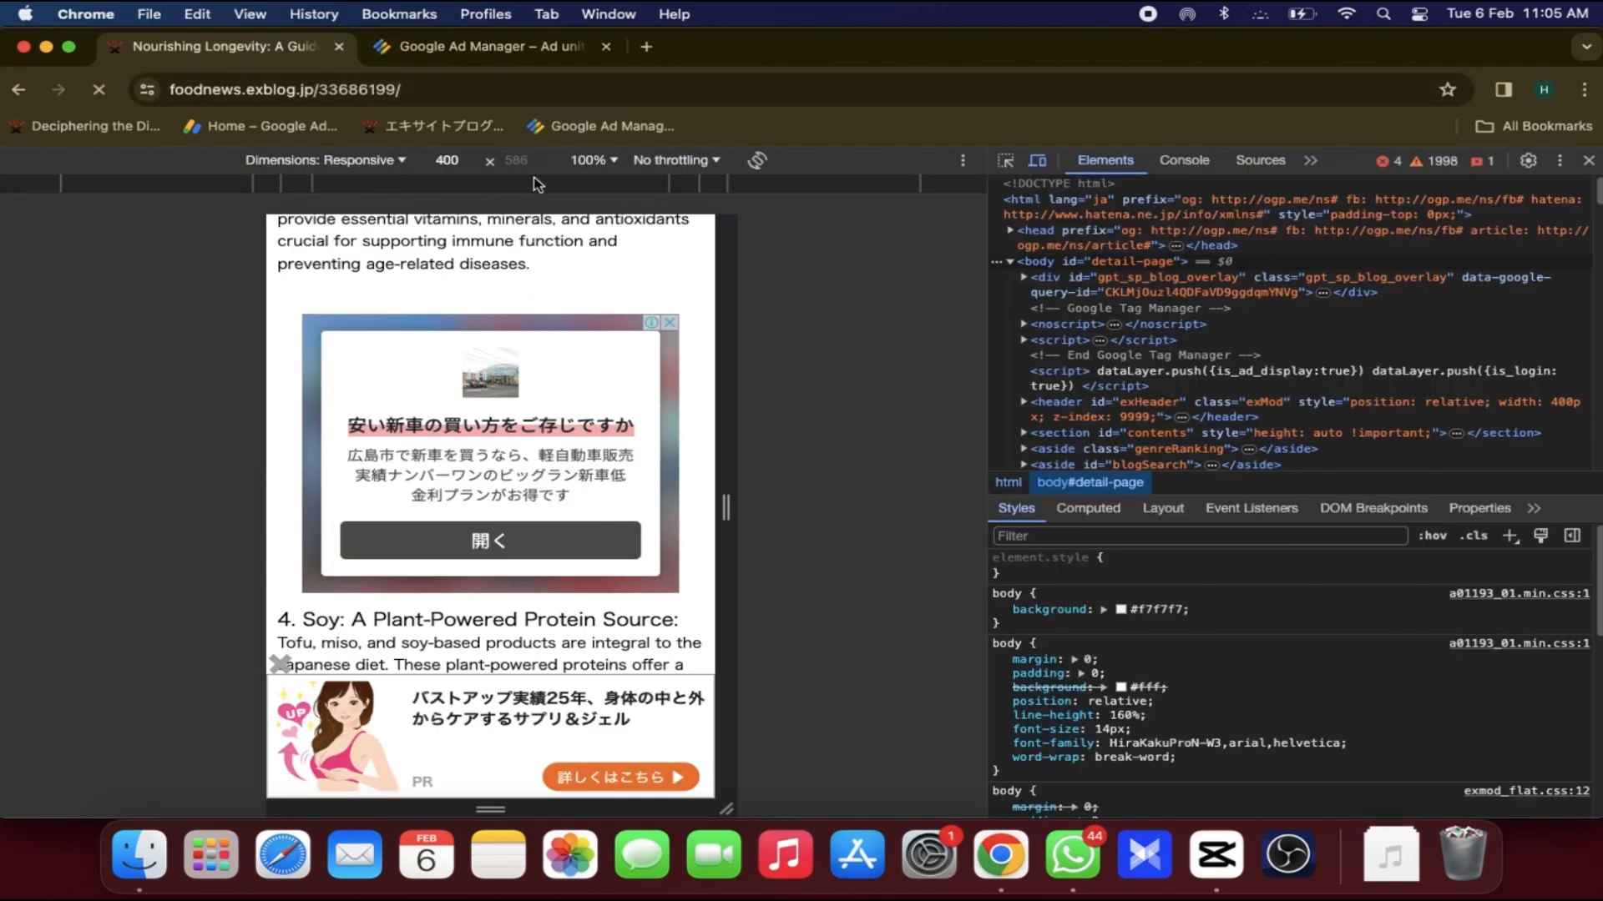
{"action": "left_click", "coordinate": [1588, 162]}
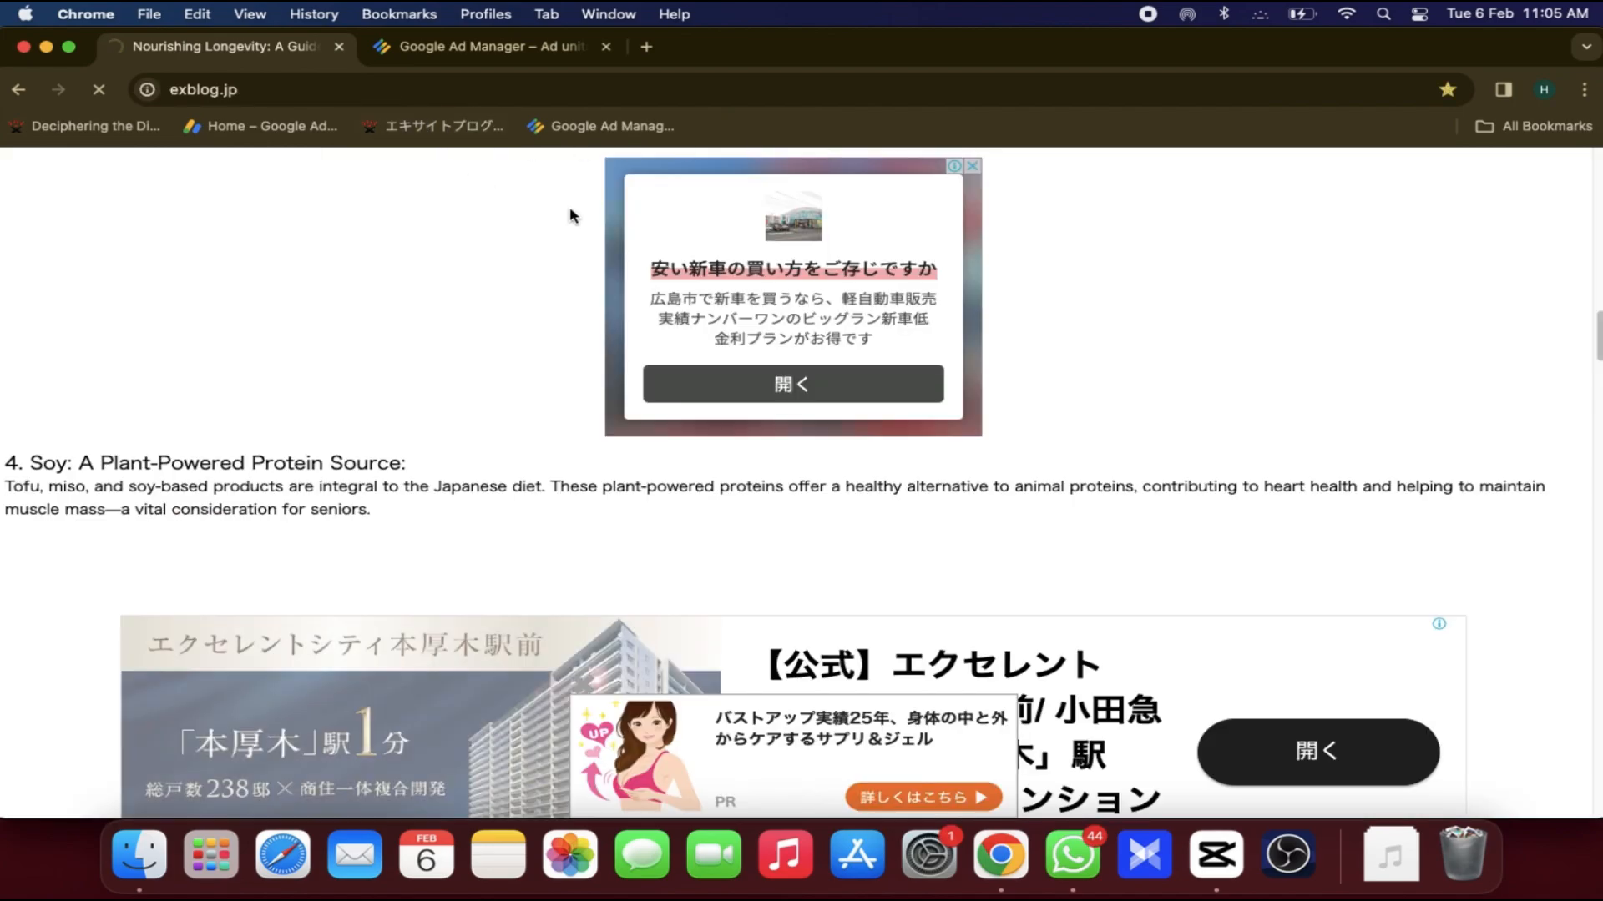
{"action": "scroll", "coordinate": [620, 291], "scroll_direction": "down", "scroll_amount": 7}
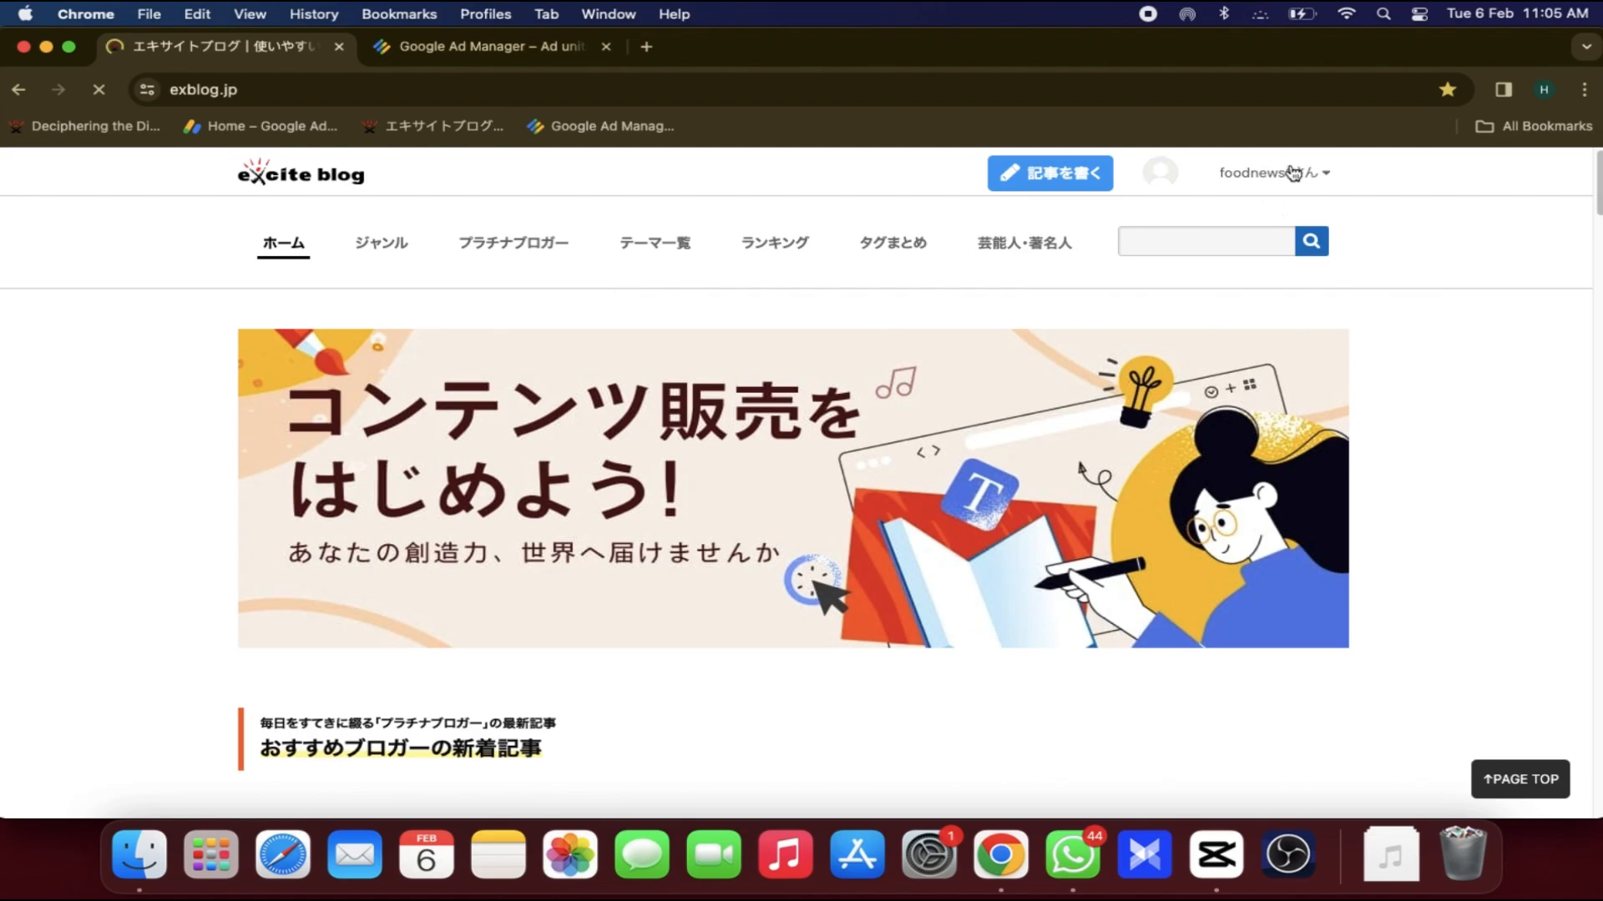
{"action": "left_click", "coordinate": [1292, 173]}
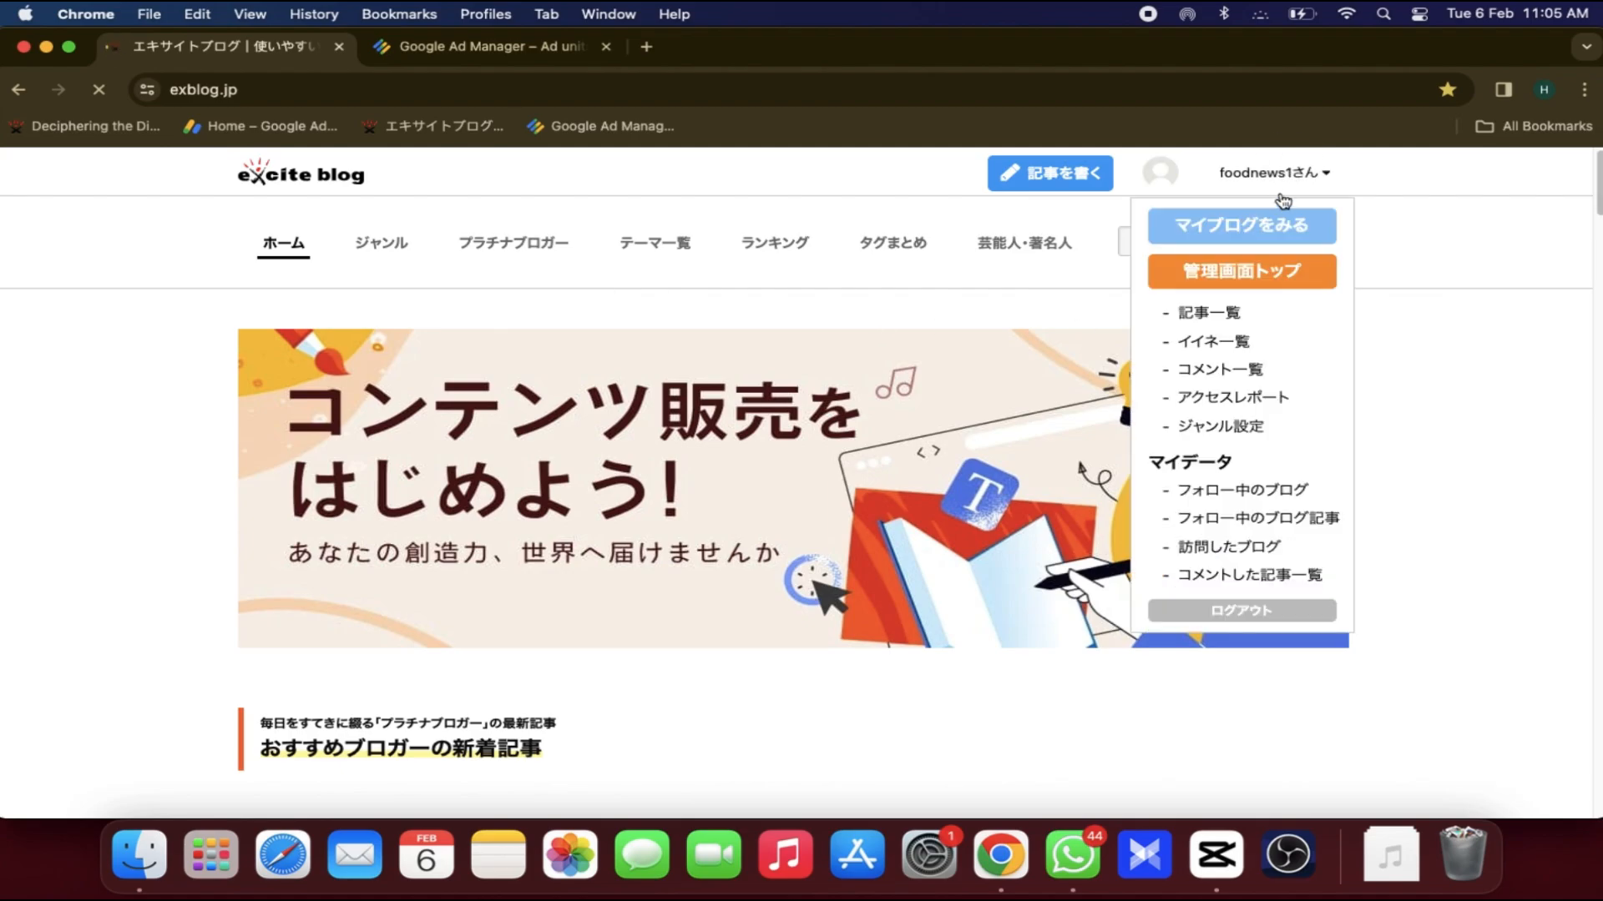
{"action": "left_click", "coordinate": [1438, 132]}
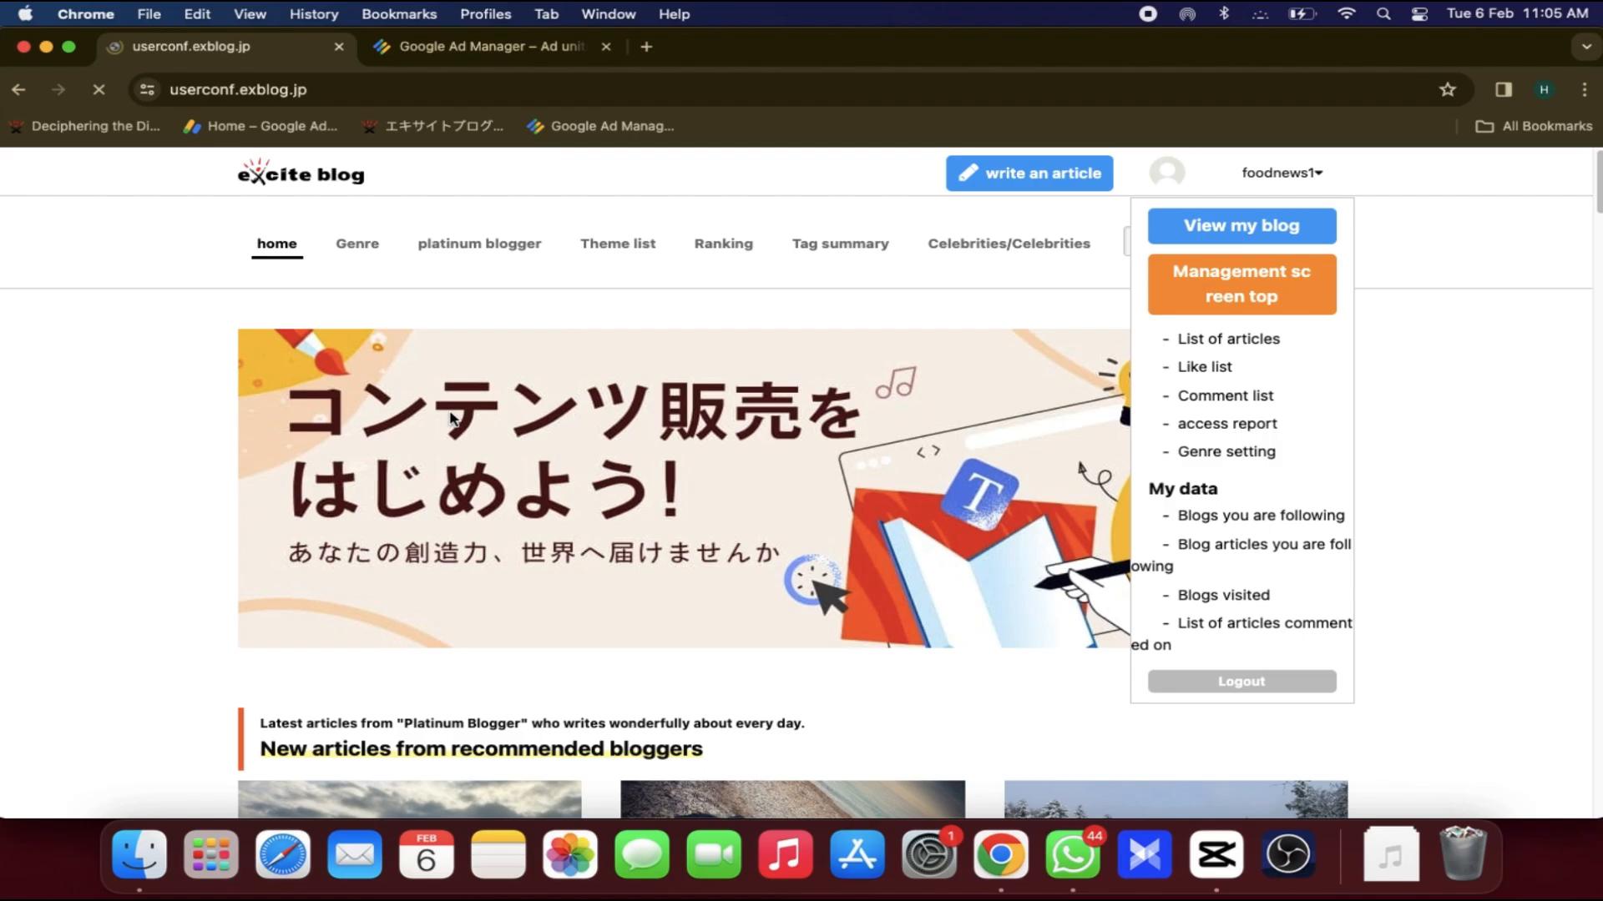
{"action": "scroll", "coordinate": [353, 420], "scroll_direction": "down", "scroll_amount": 5}
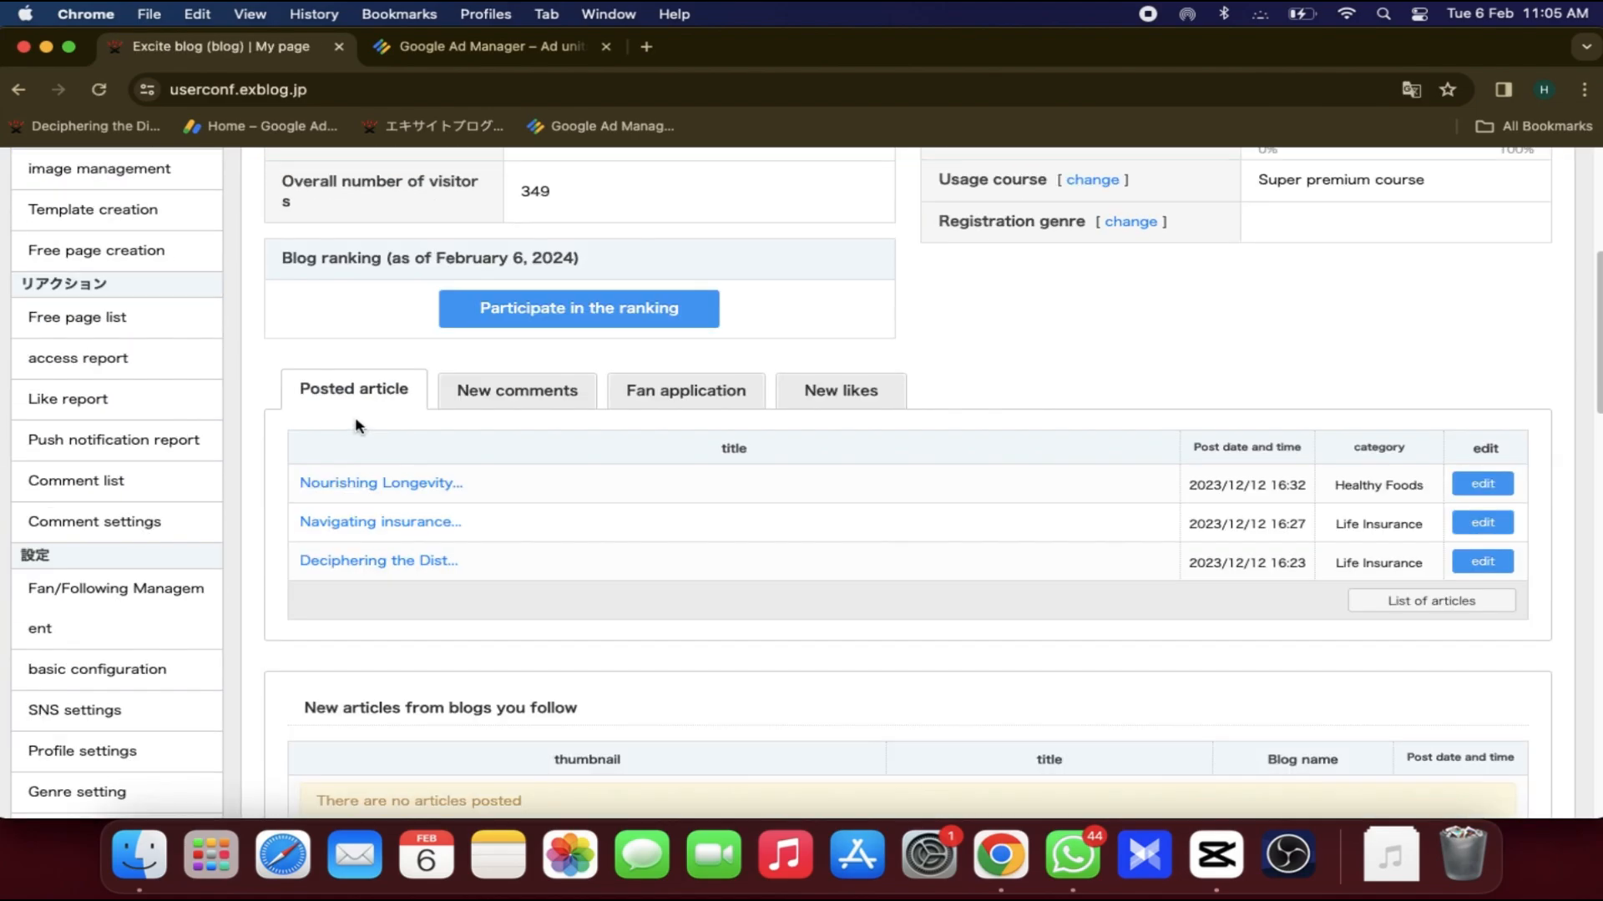
- Open the Nourishing Longevity article for HTML editing and examine the ad script with its sizes placed just before section 5
{"action": "left_click", "coordinate": [1462, 481]}
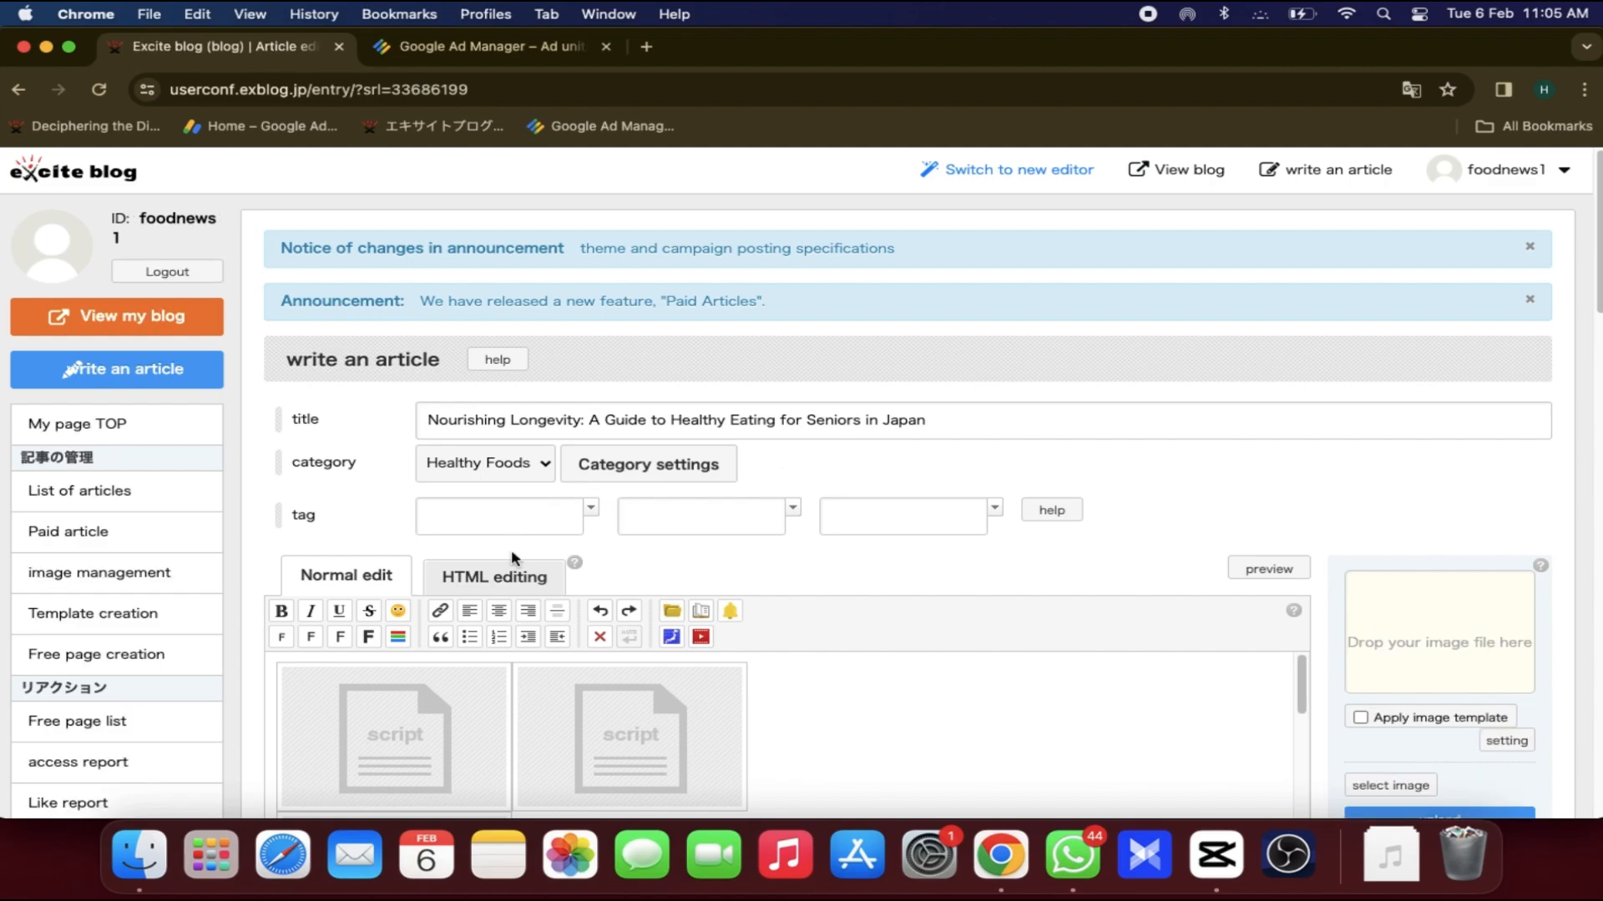
{"action": "scroll", "coordinate": [808, 513], "scroll_direction": "down", "scroll_amount": 5}
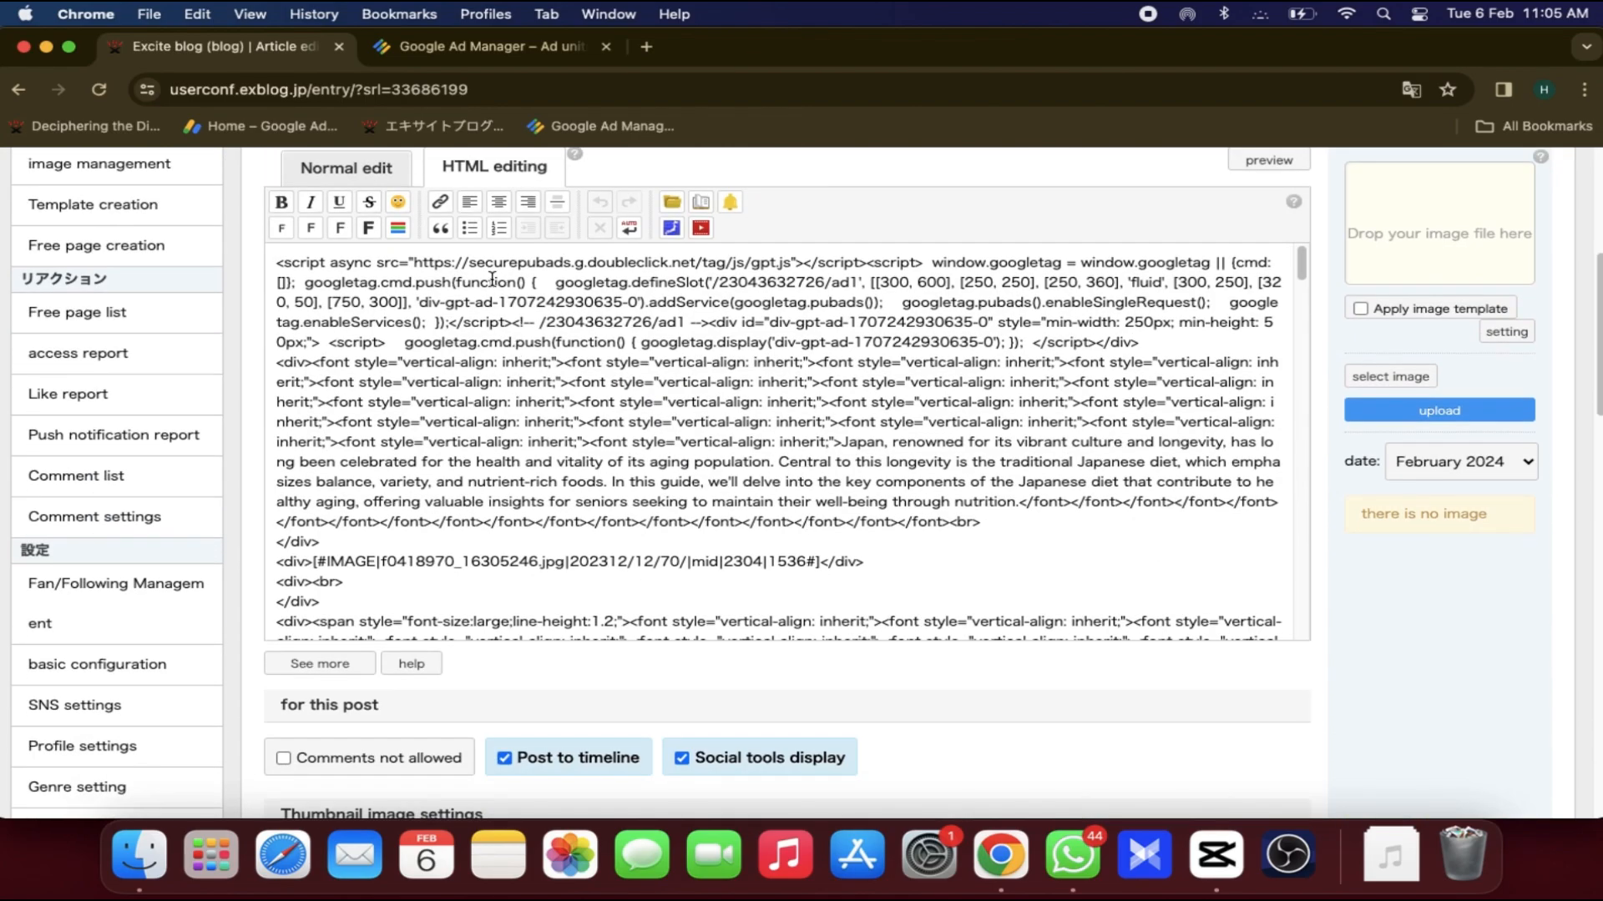
{"action": "scroll", "coordinate": [484, 420], "scroll_direction": "down", "scroll_amount": 8}
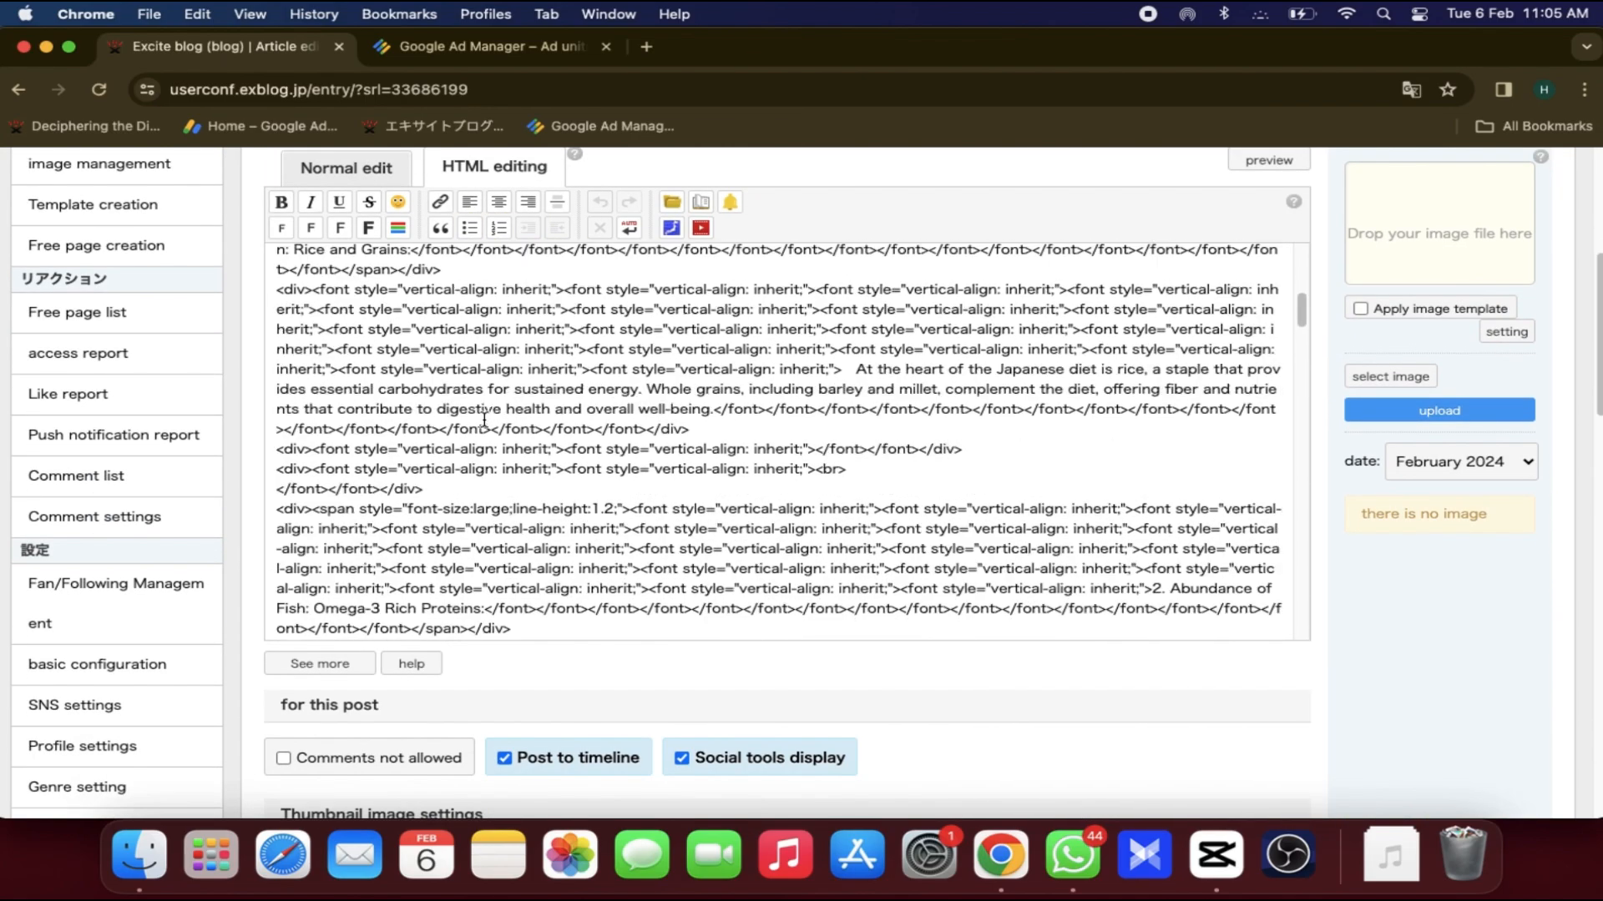
{"action": "scroll", "coordinate": [484, 420], "scroll_direction": "down", "scroll_amount": 10}
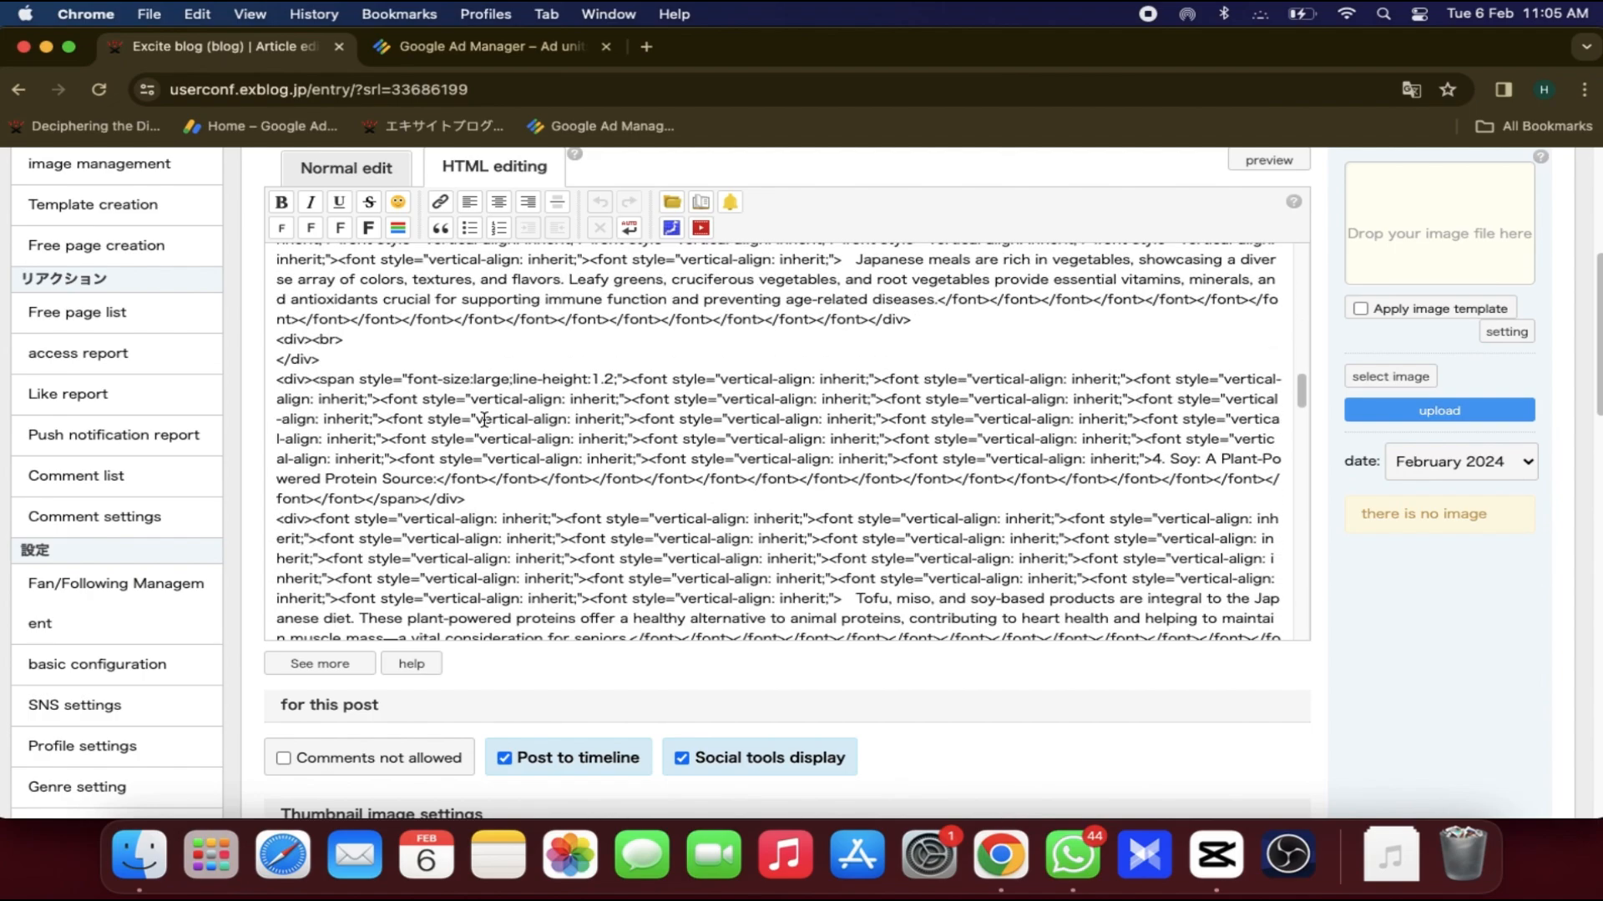
{"action": "scroll", "coordinate": [484, 420], "scroll_direction": "down", "scroll_amount": 10}
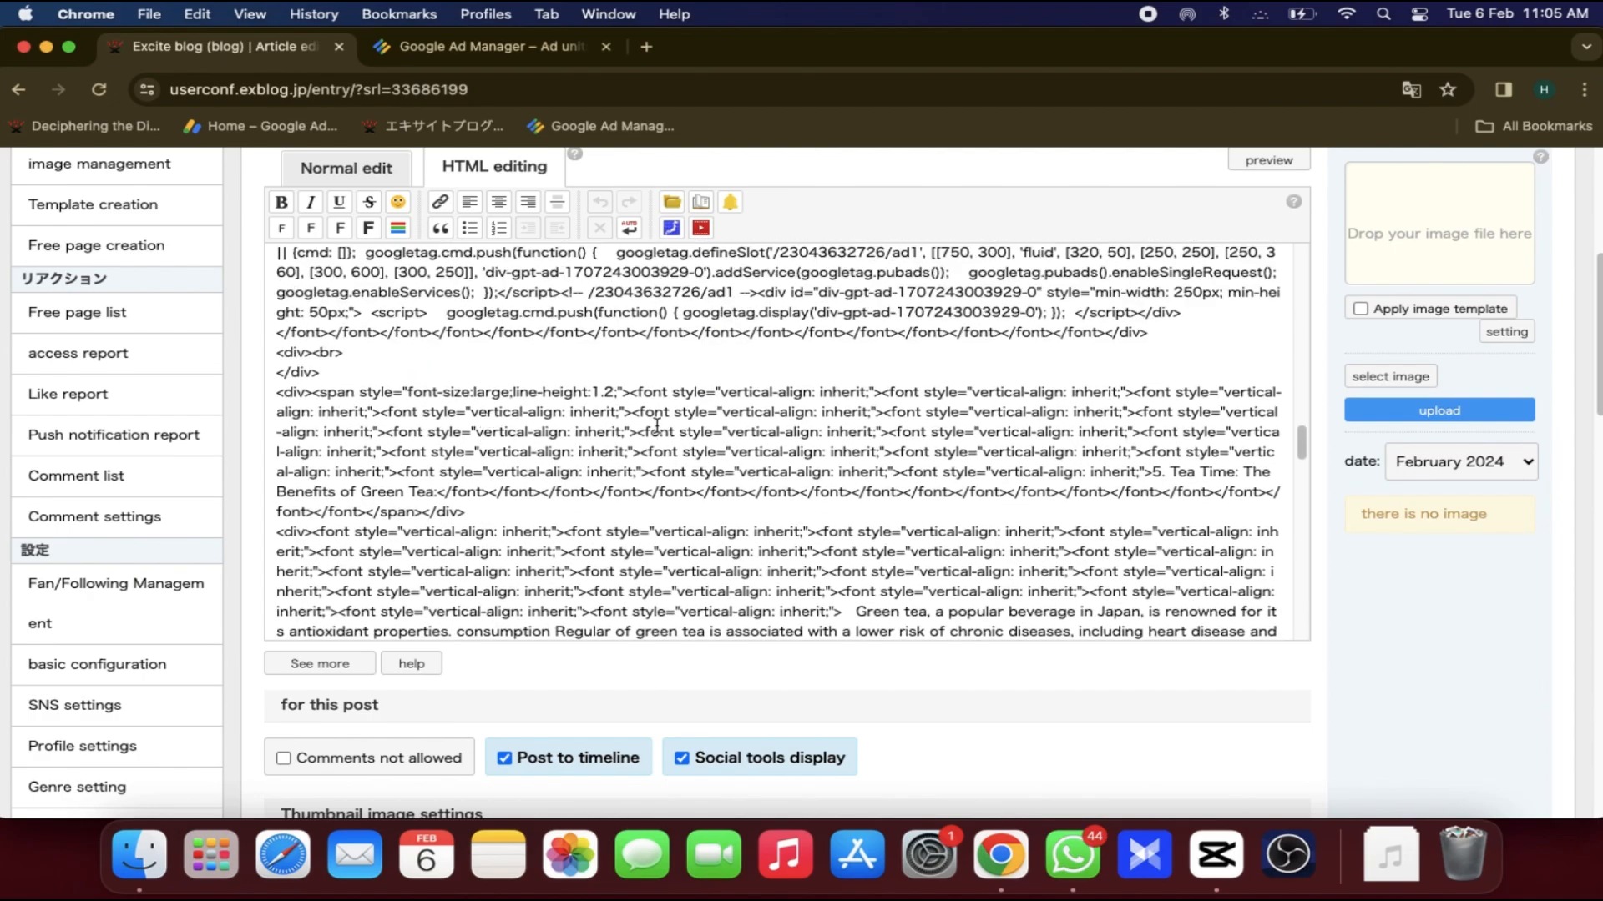
{"action": "scroll", "coordinate": [576, 380], "scroll_direction": "up", "scroll_amount": 1}
{"action": "left_click", "coordinate": [370, 307]}
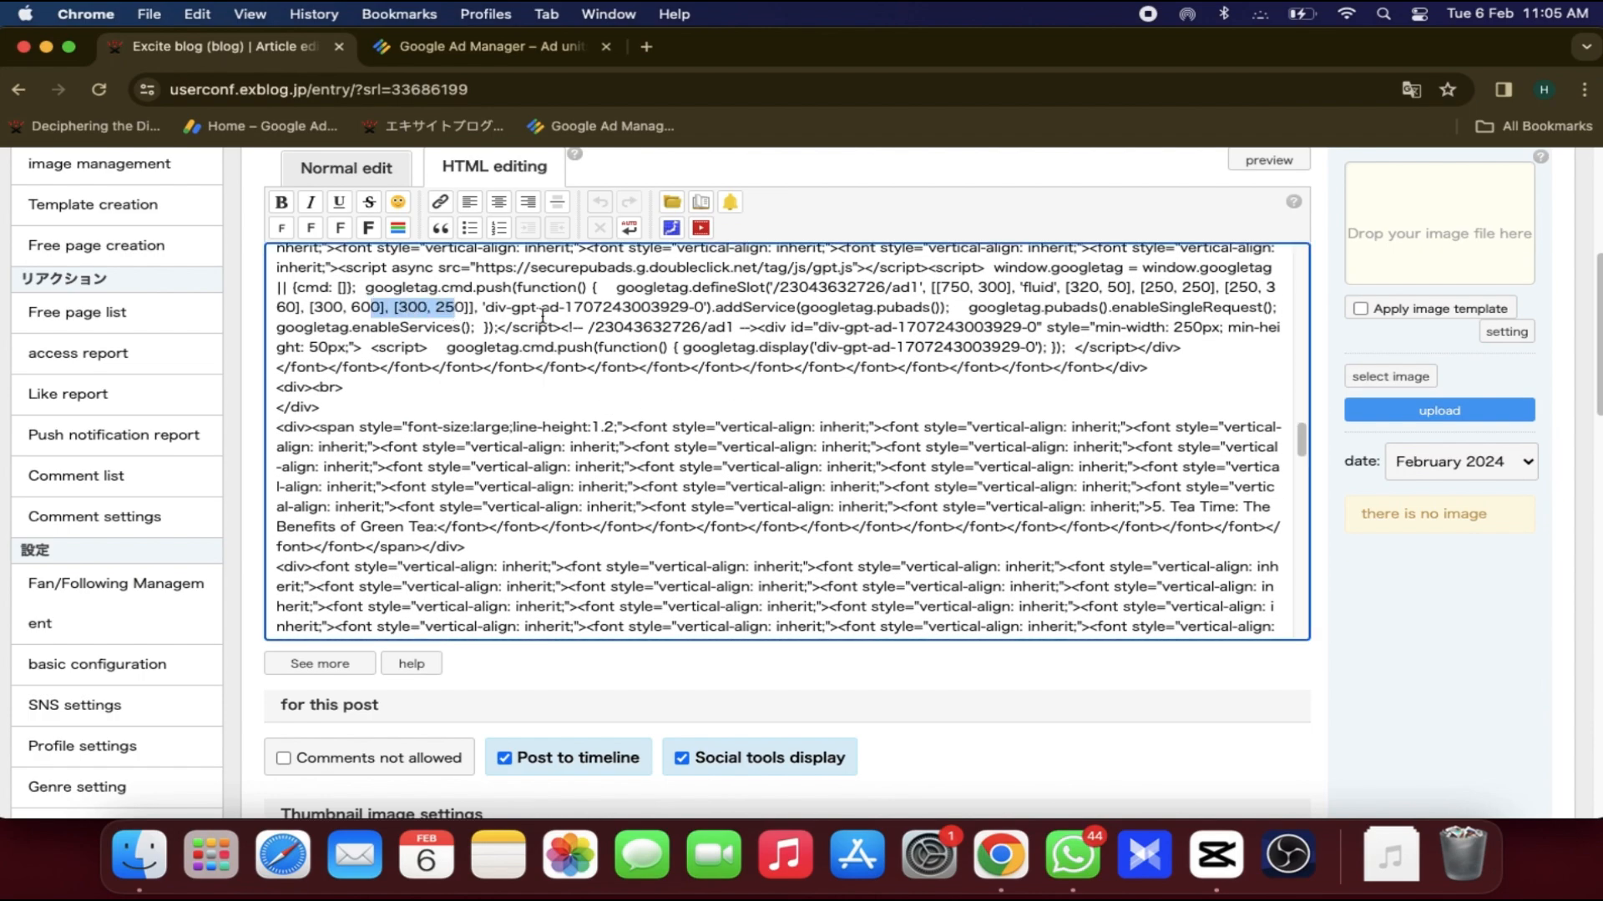
{"action": "scroll", "coordinate": [553, 349], "scroll_direction": "up", "scroll_amount": 2}
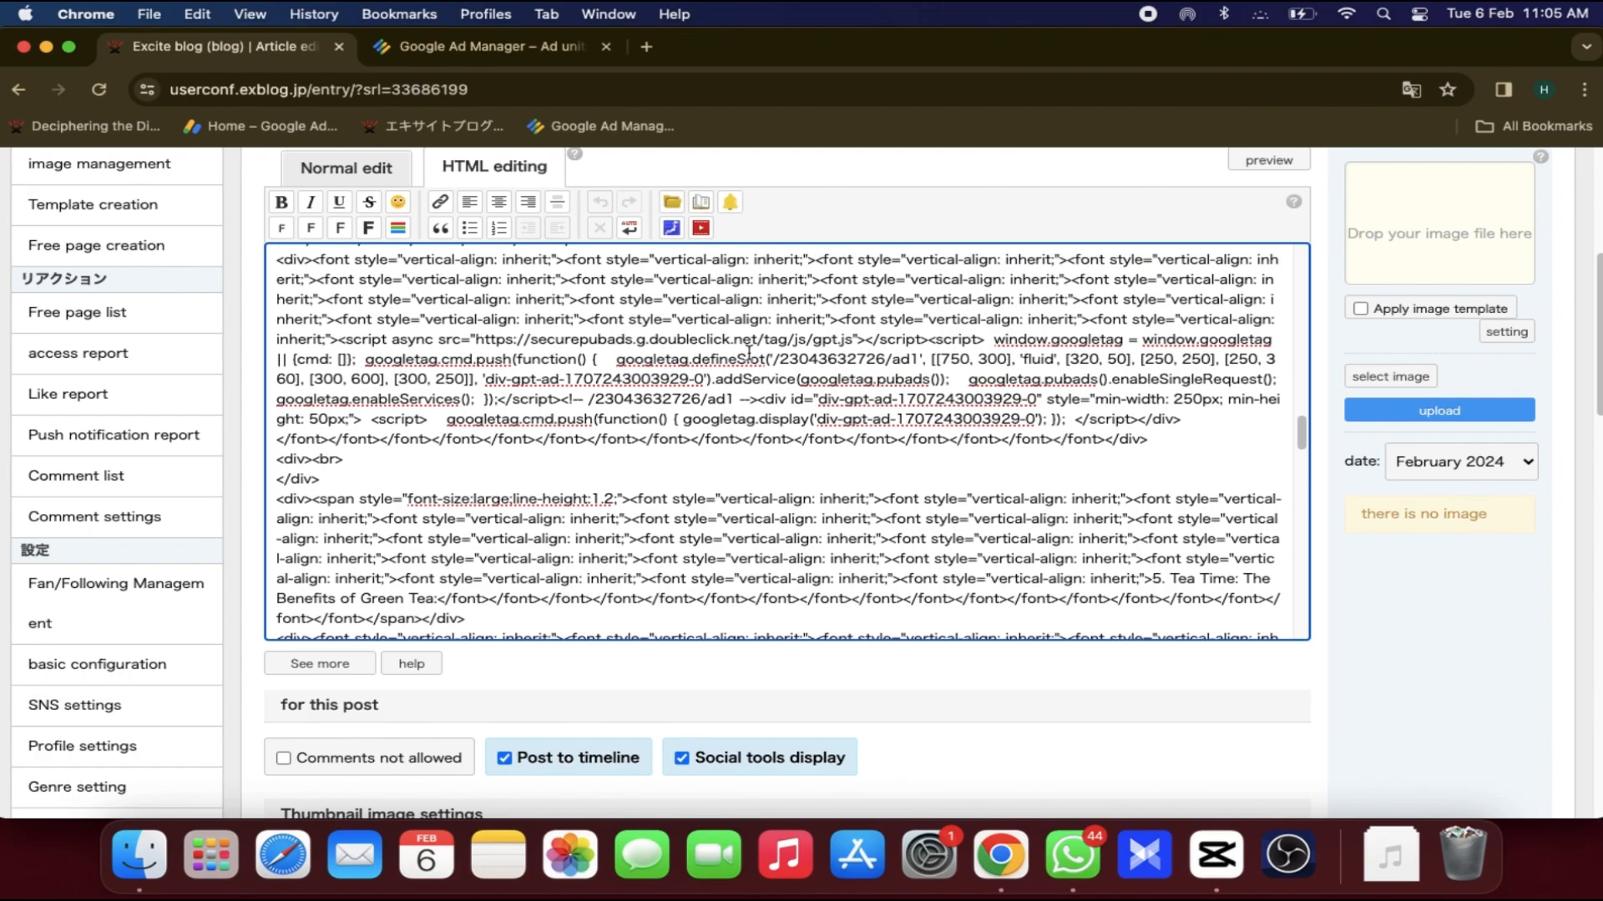
{"action": "left_click_drag", "start_coordinate": [865, 339], "coordinate": [1216, 422]}
- Examine the ad script after the article's conclusion and return to the ad script at the beginning of the HTML source
{"action": "scroll", "coordinate": [761, 442], "scroll_direction": "down", "scroll_amount": 10}
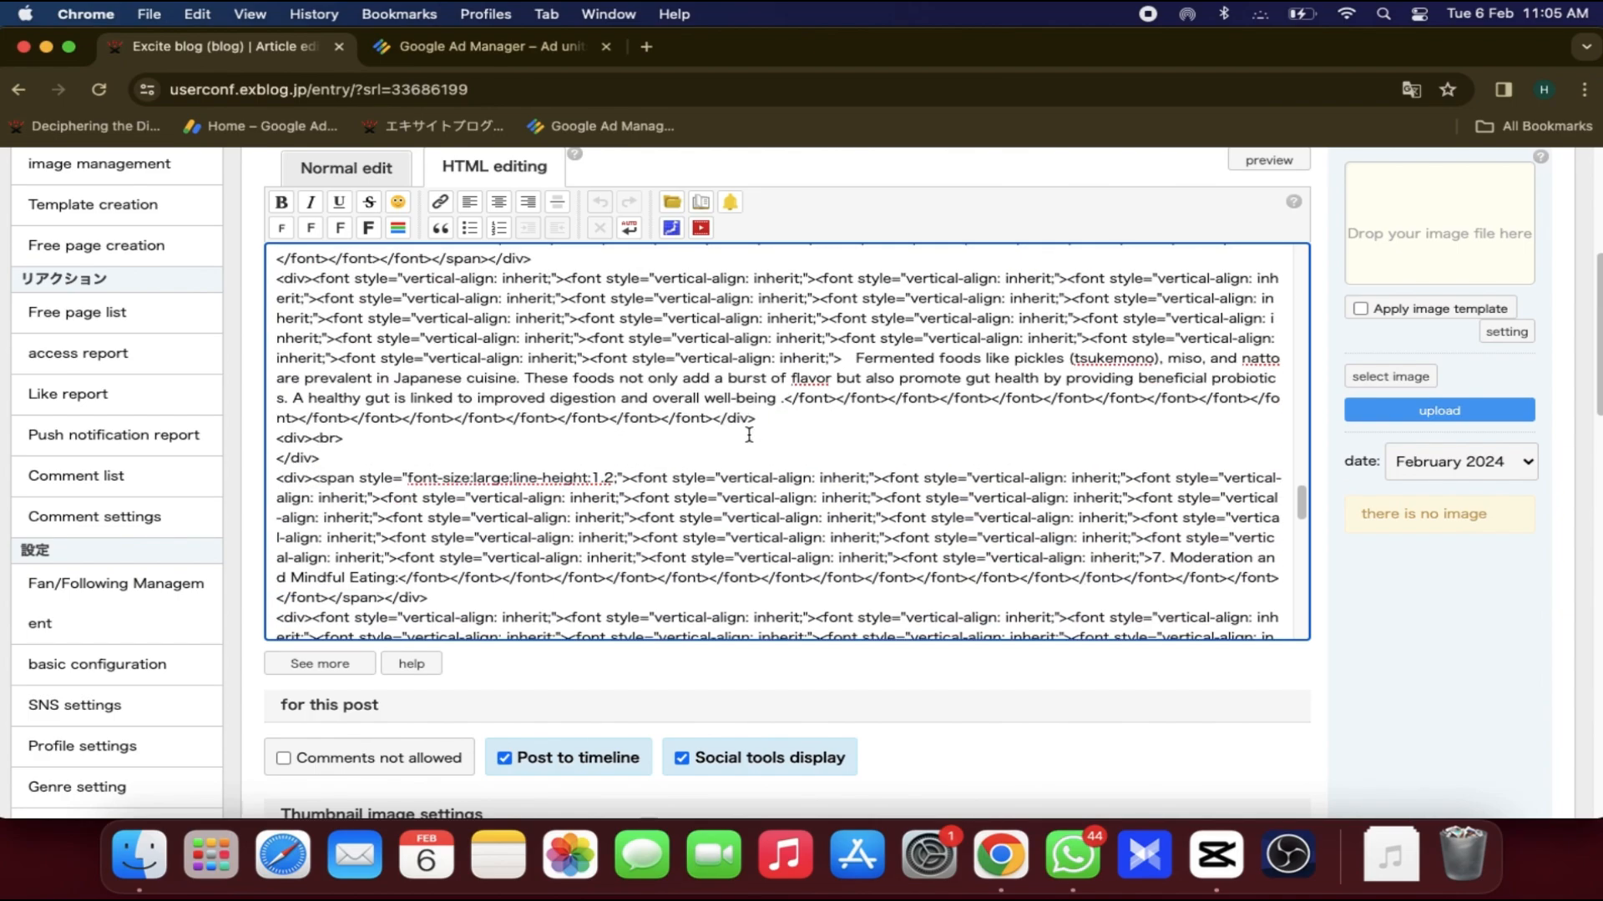
{"action": "scroll", "coordinate": [746, 430], "scroll_direction": "down", "scroll_amount": 10}
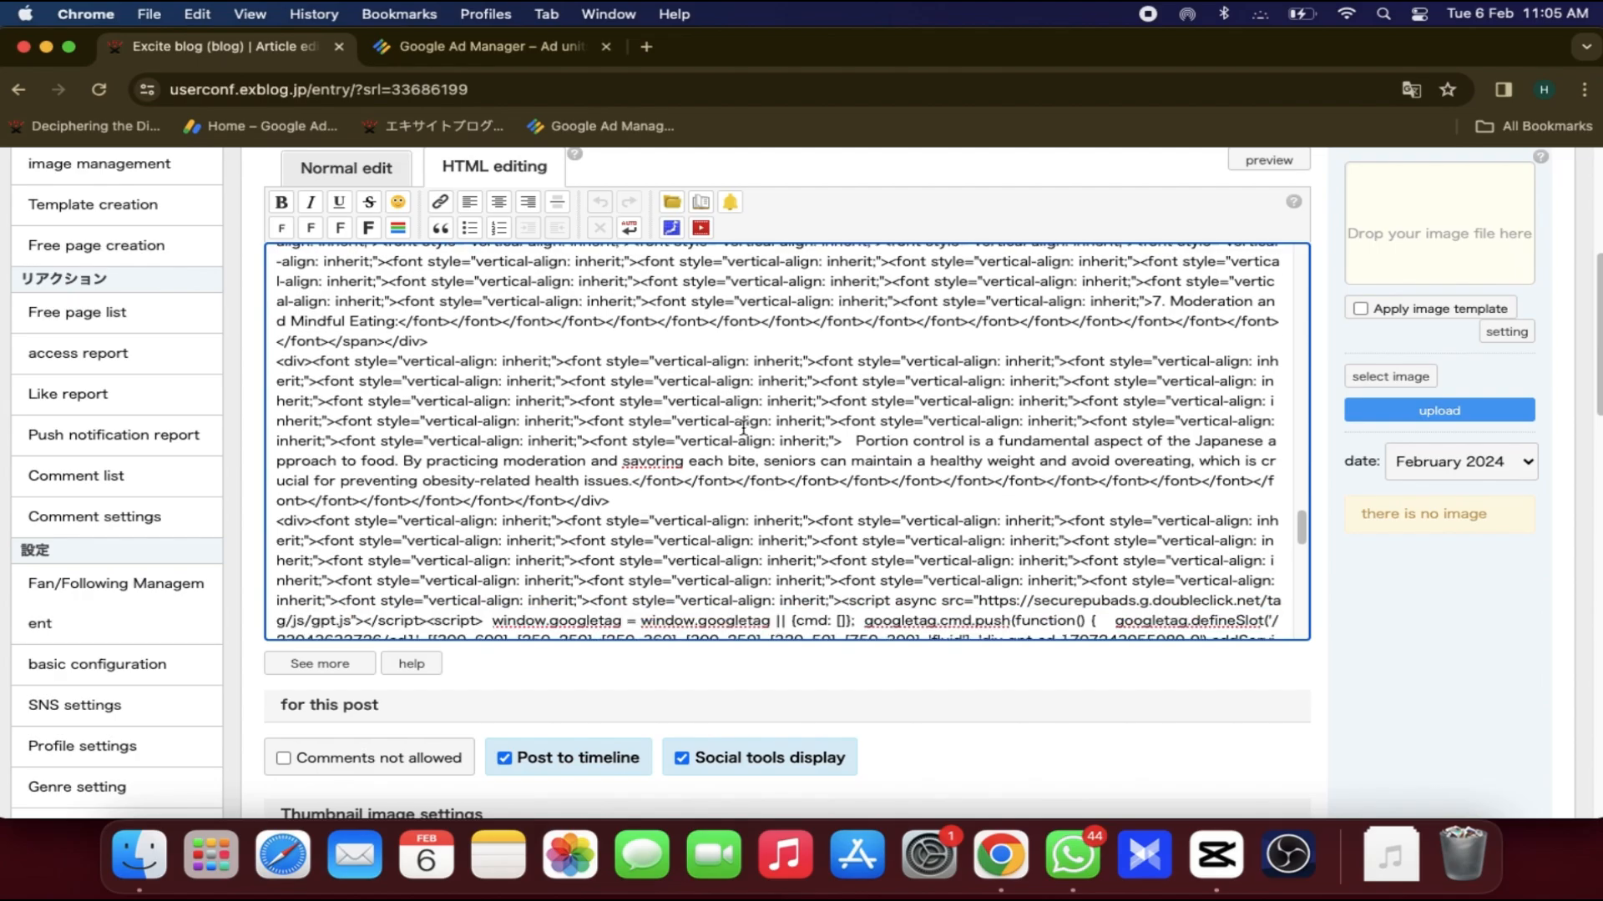
{"action": "left_click_drag", "start_coordinate": [534, 520], "coordinate": [806, 607]}
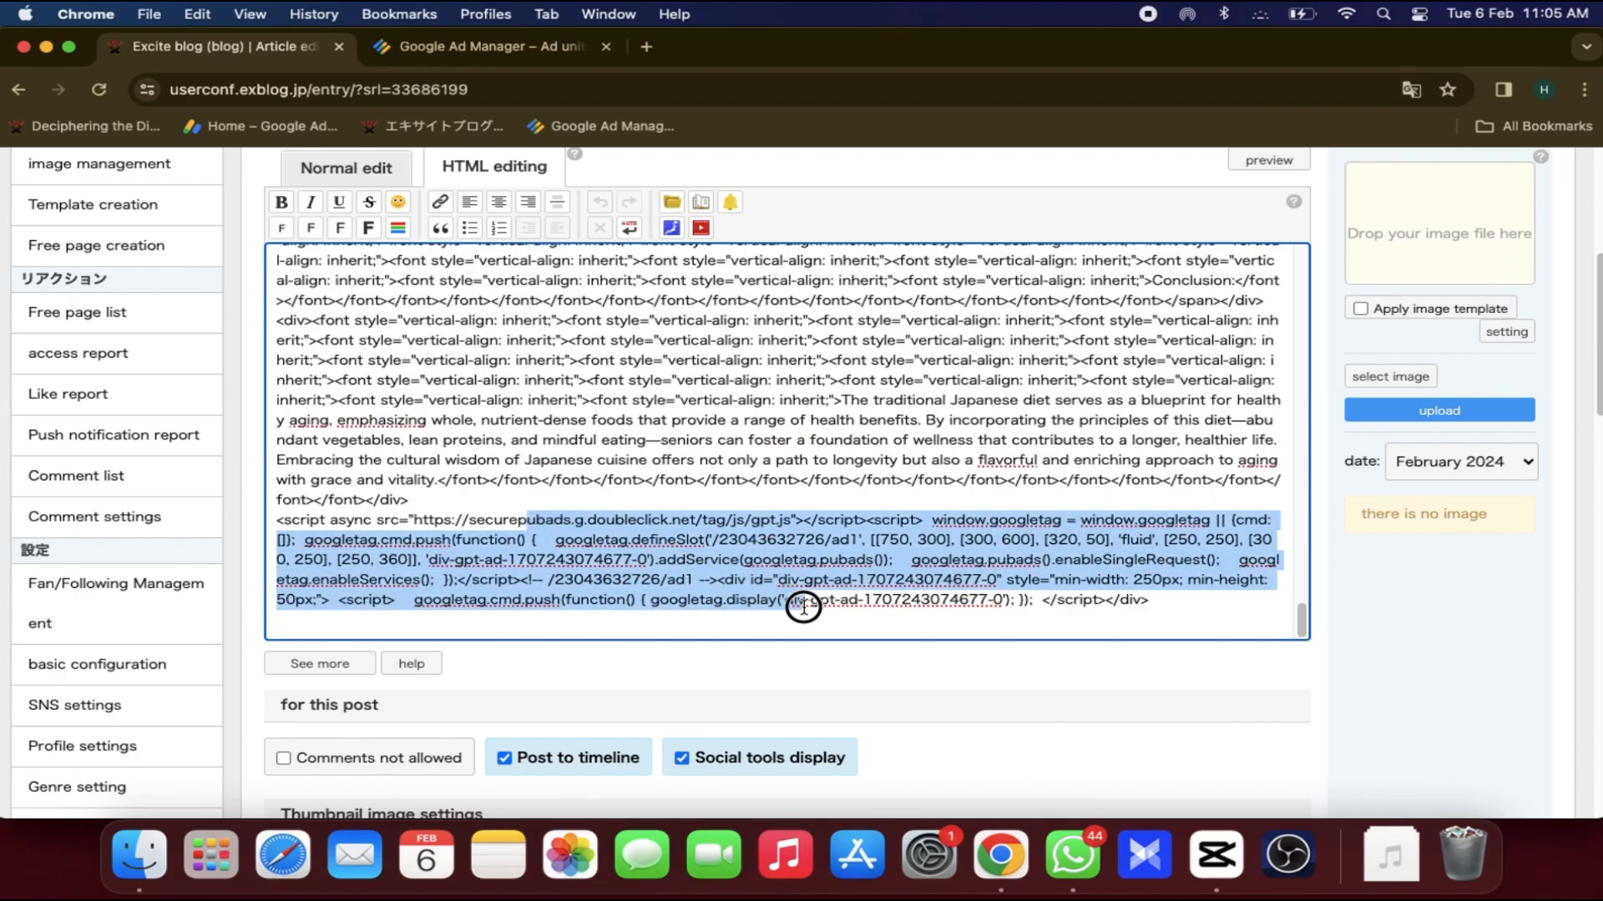
{"action": "left_click", "coordinate": [807, 601]}
{"action": "scroll", "coordinate": [760, 495], "scroll_direction": "down", "scroll_amount": 15}
{"action": "scroll", "coordinate": [760, 496], "scroll_direction": "up", "scroll_amount": 20}
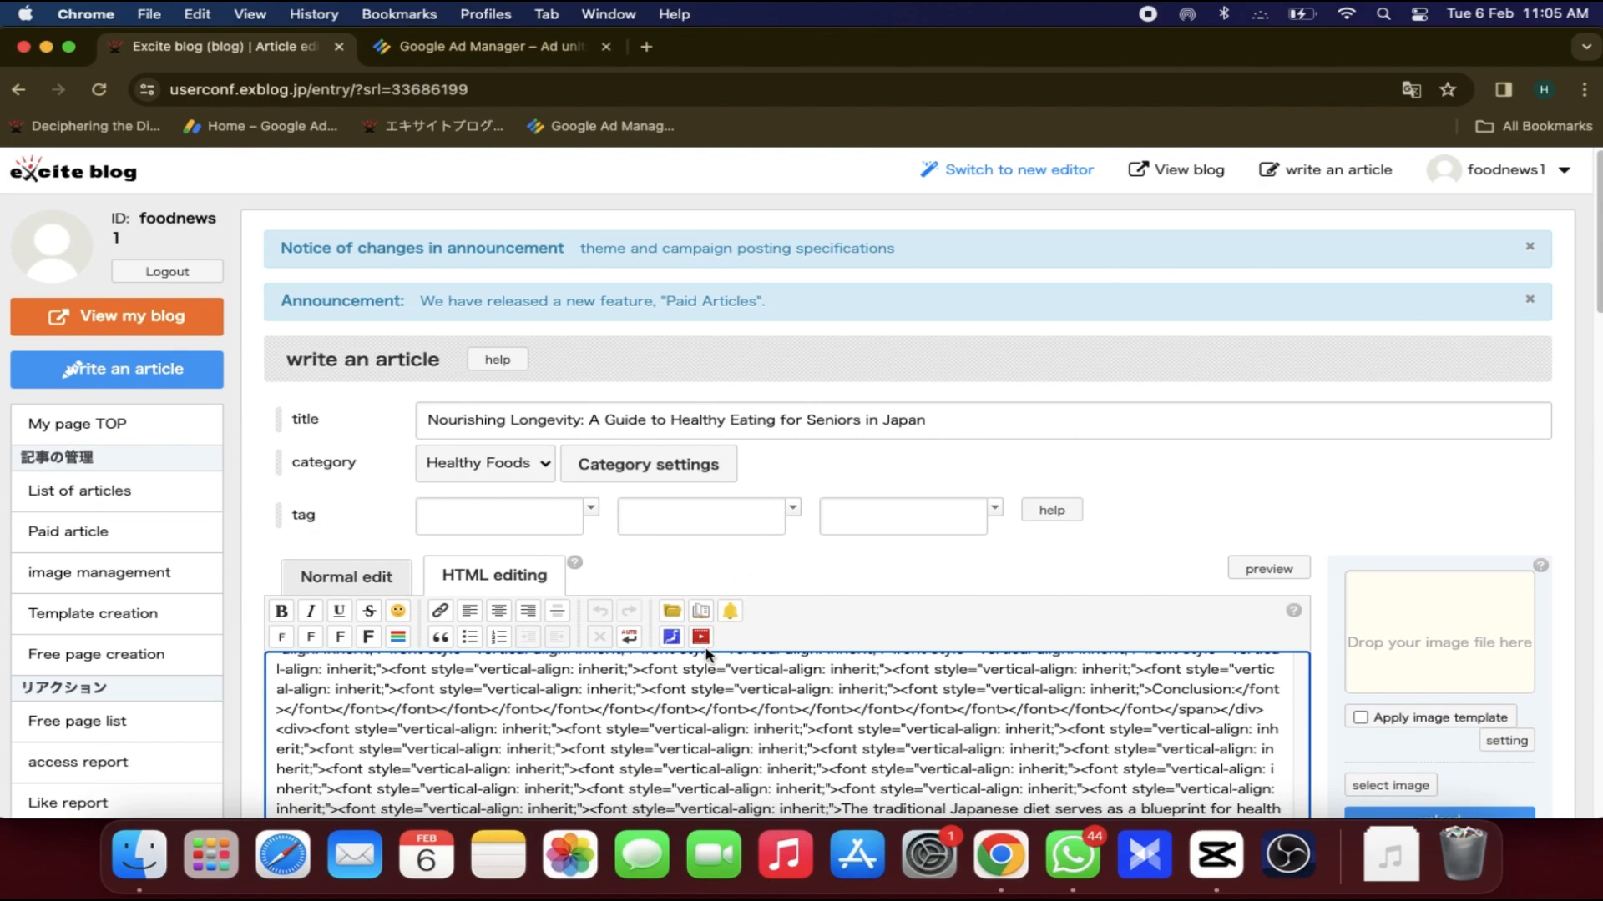
{"action": "scroll", "coordinate": [751, 672], "scroll_direction": "up", "scroll_amount": 10}
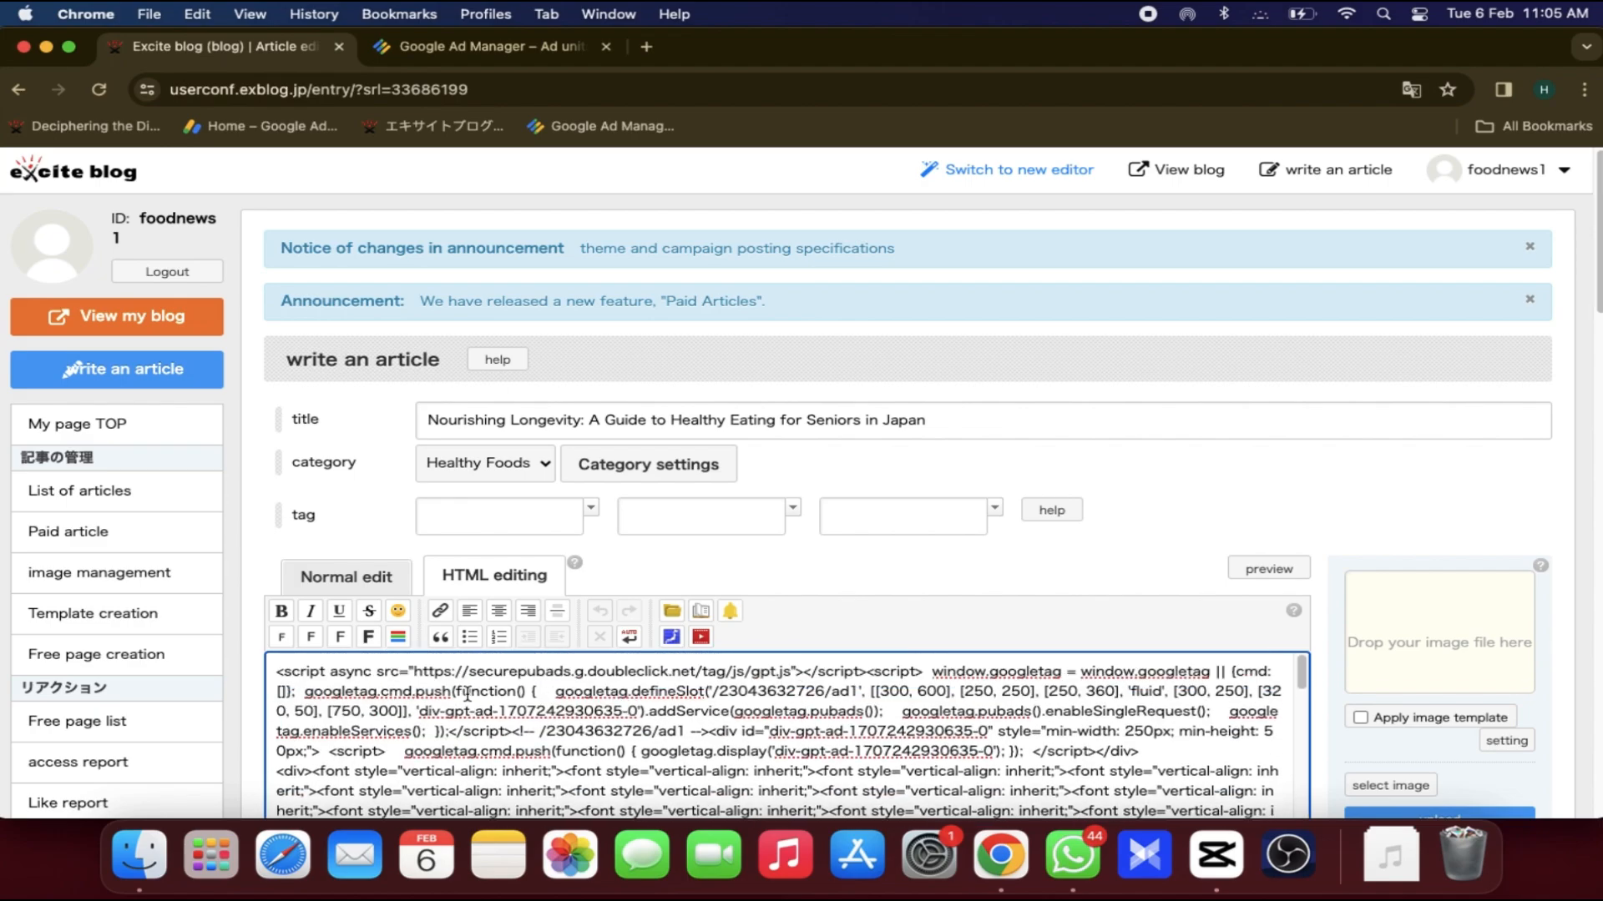